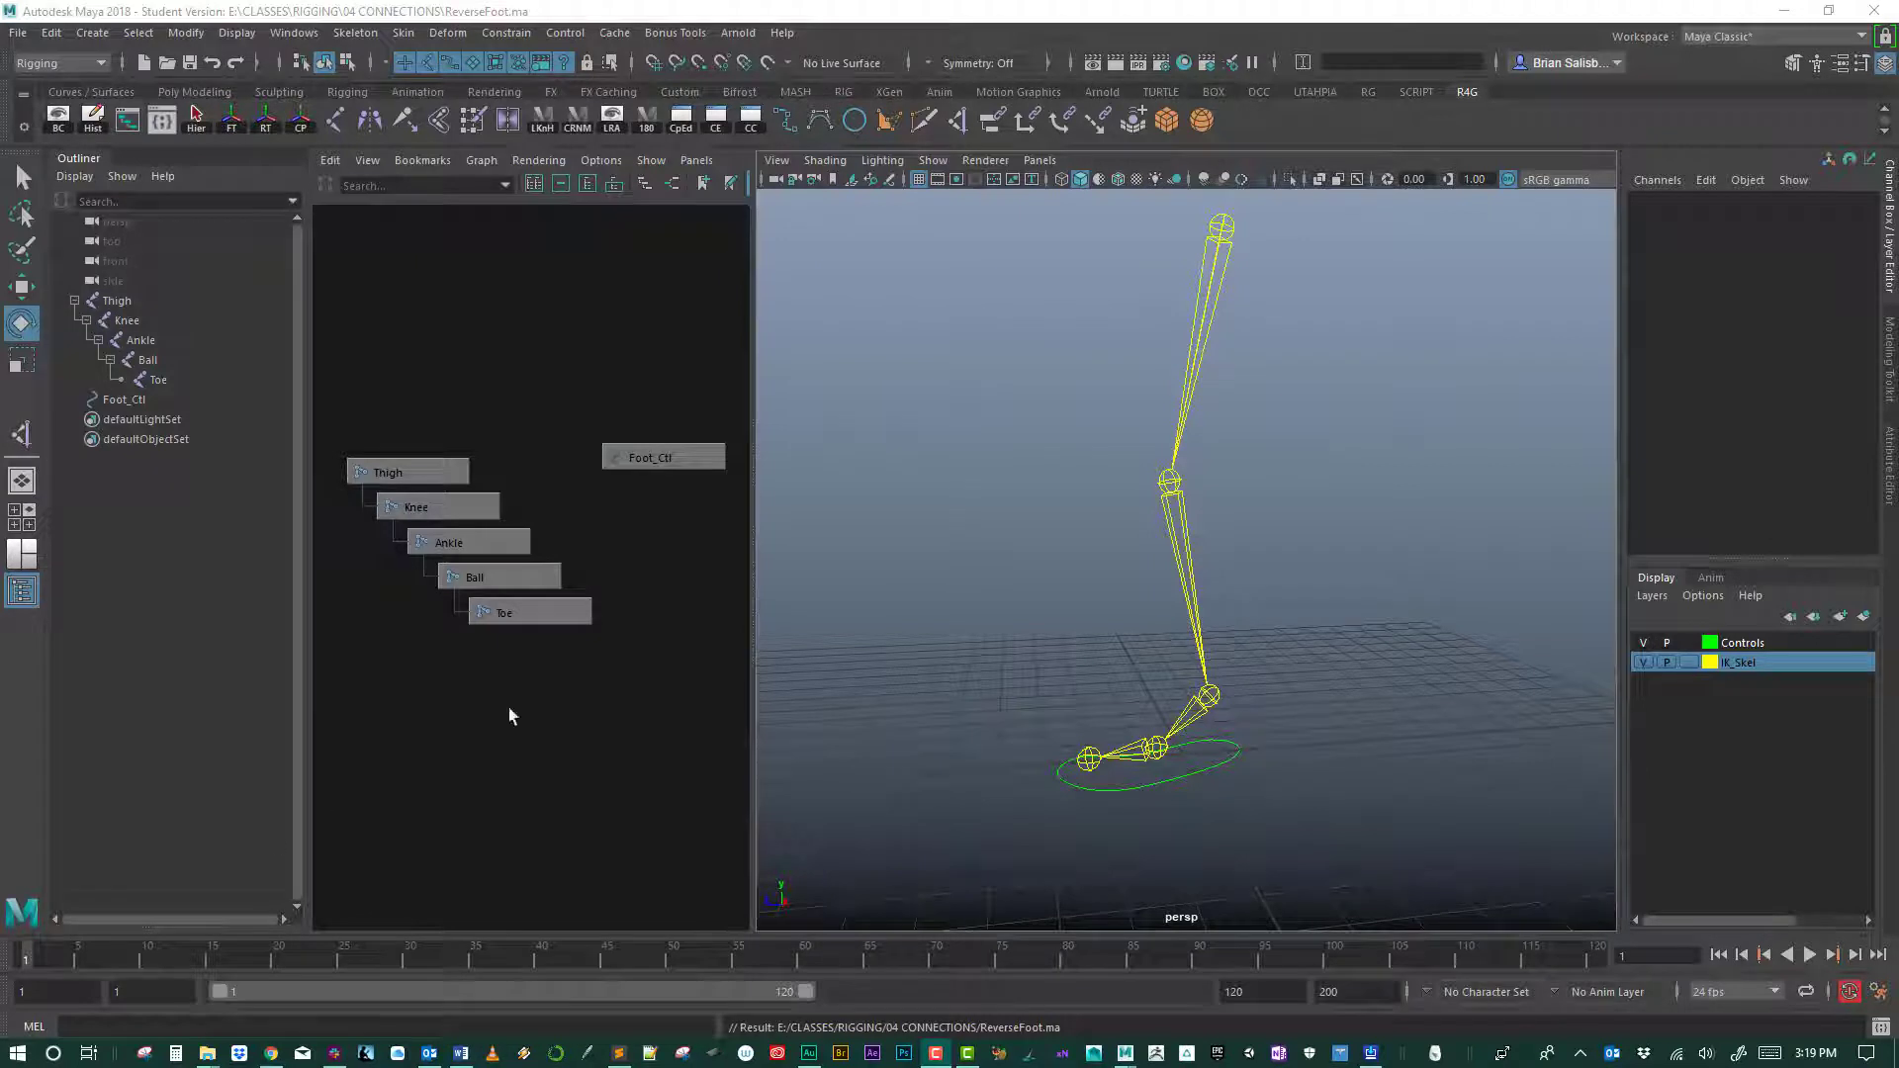
Step: Create an IK handle from the Thigh joint to the Ankle joint using the Rotate-Plane Solver
left_click_drag(1013, 530, 950, 566, "alt")
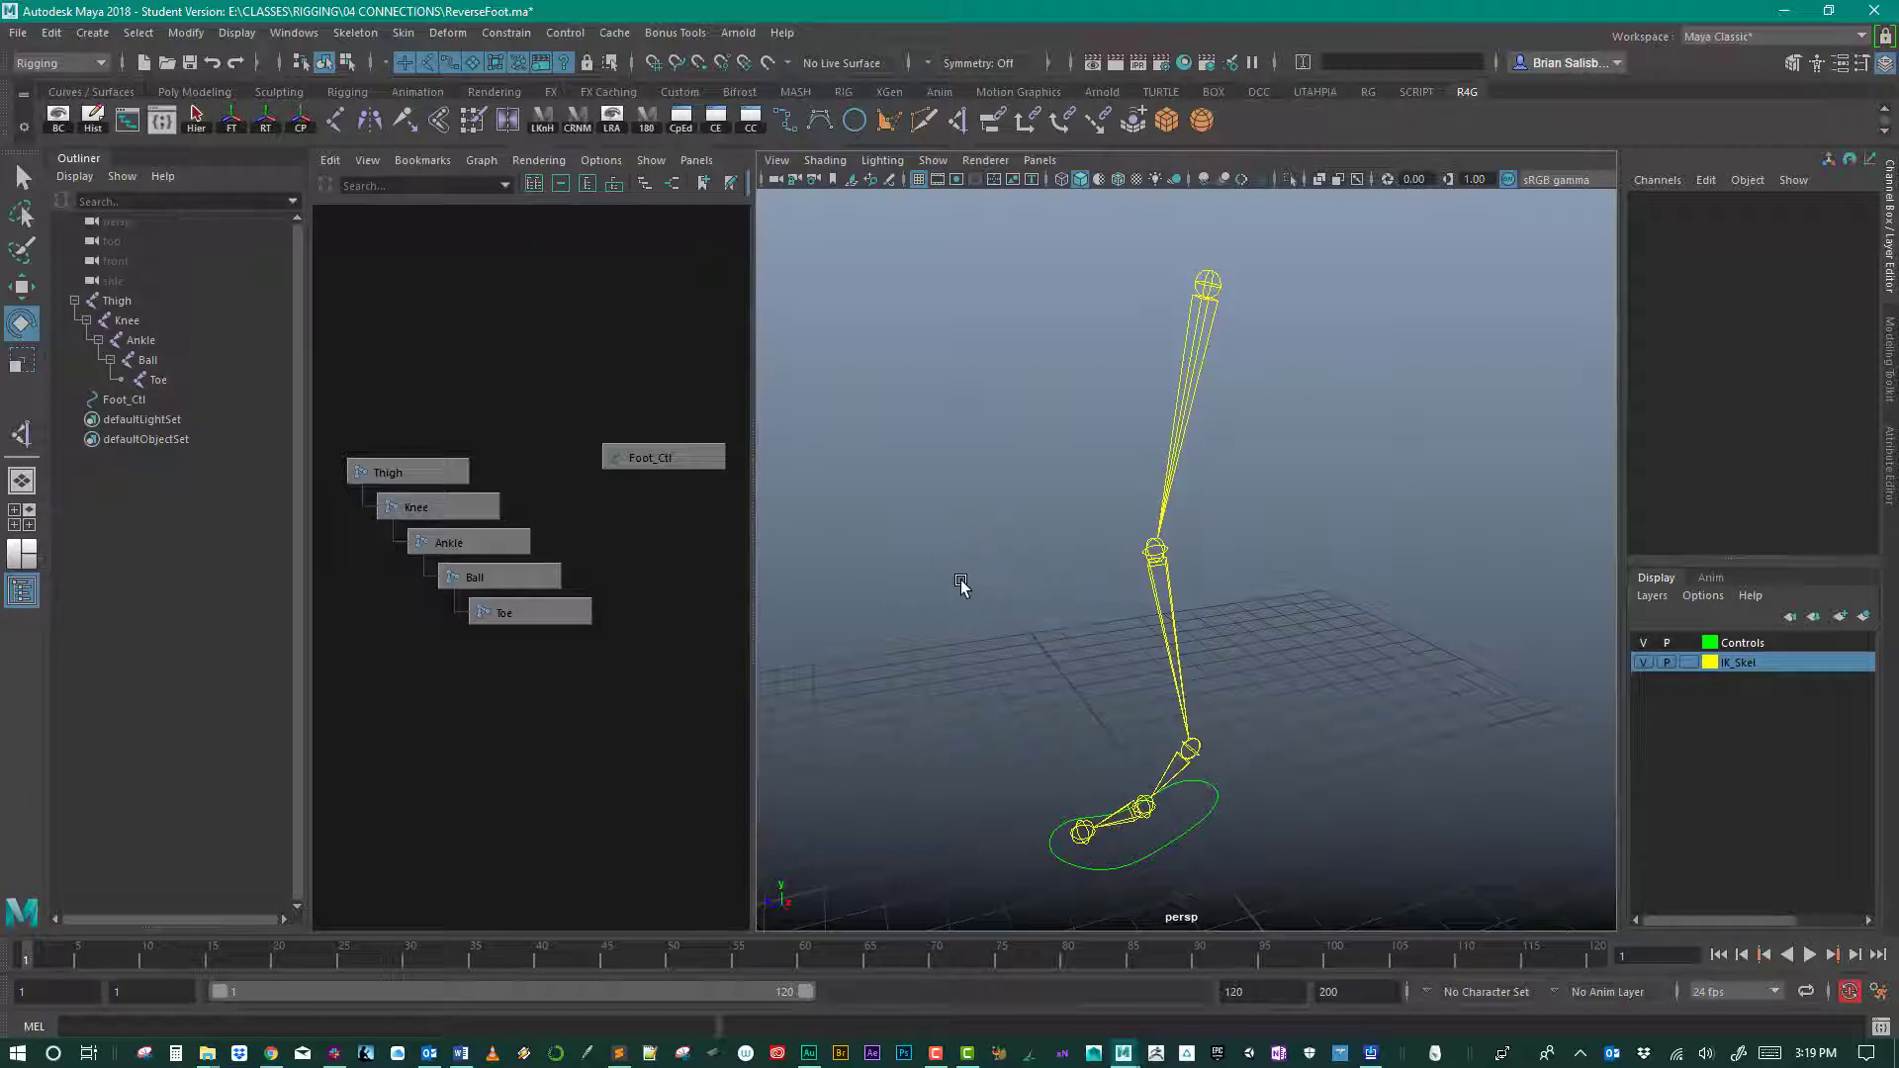
left_click_drag(946, 607, 910, 520, "alt")
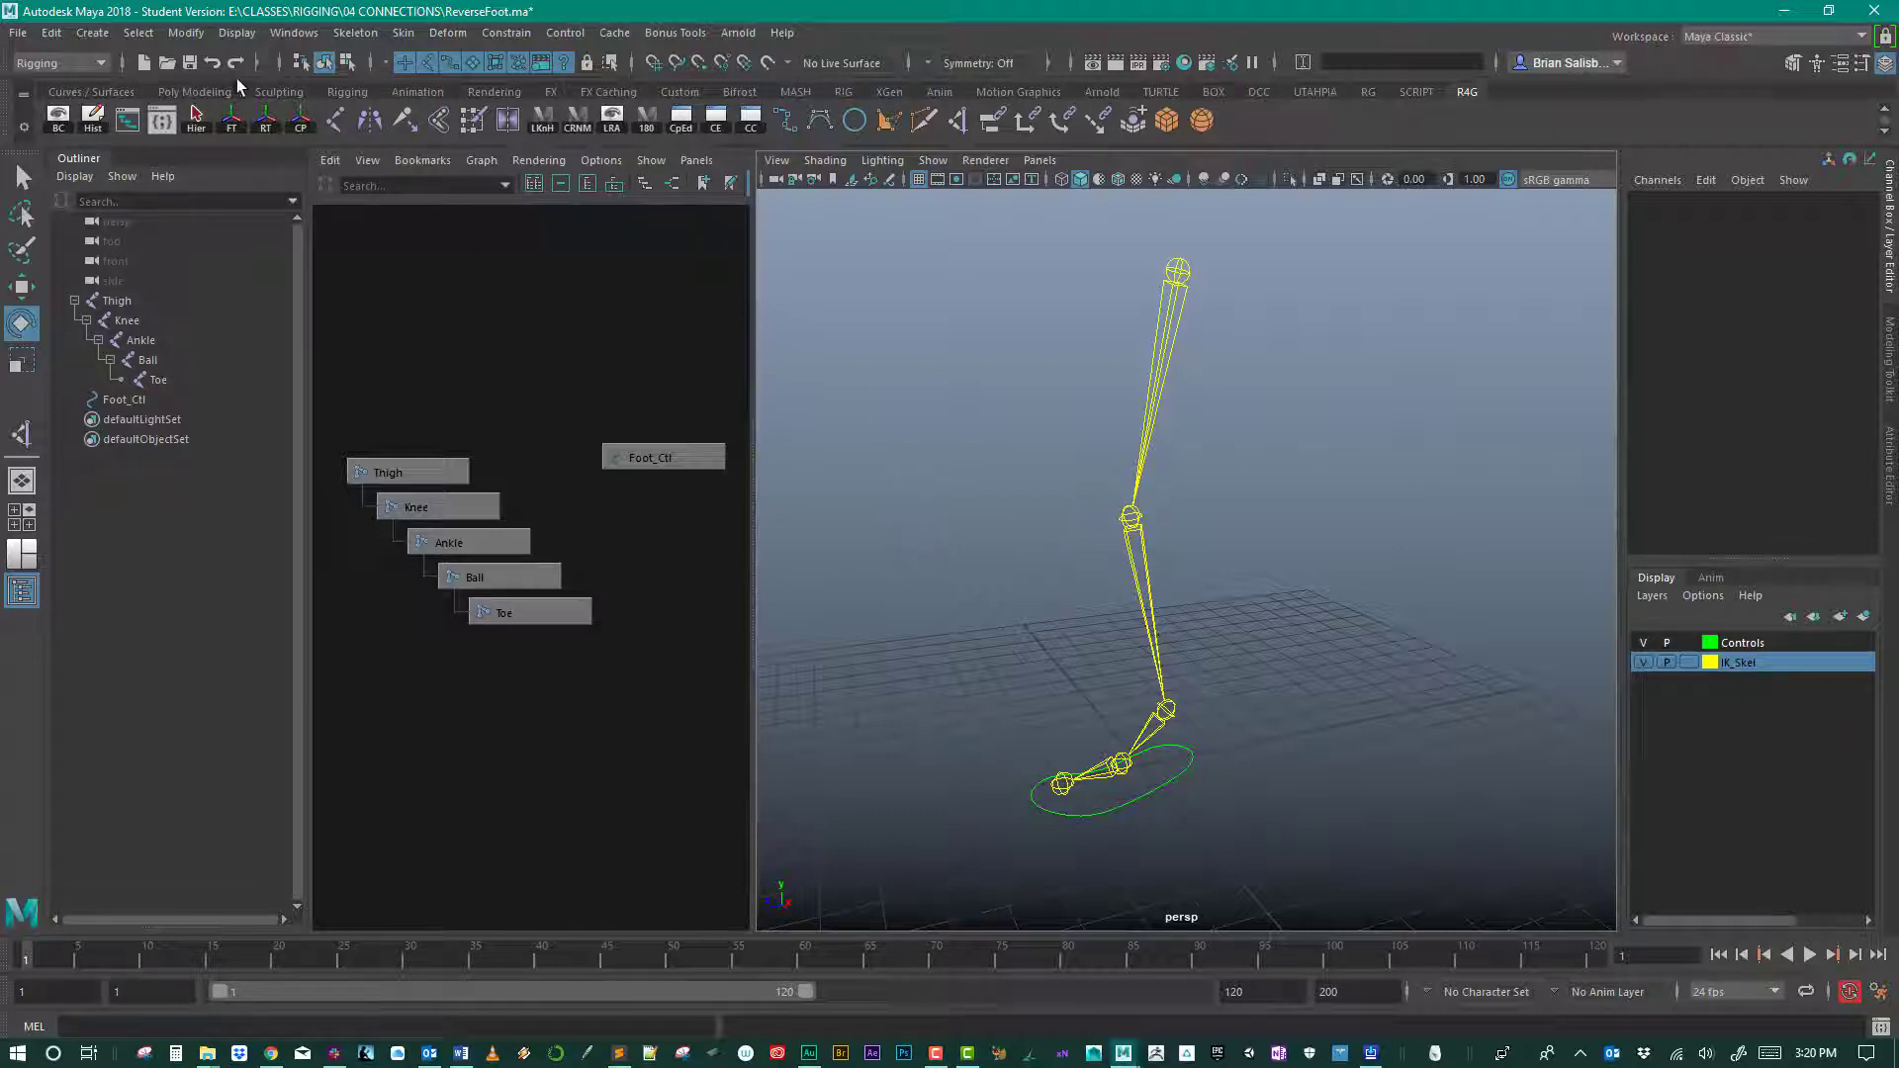
left_click(354, 32)
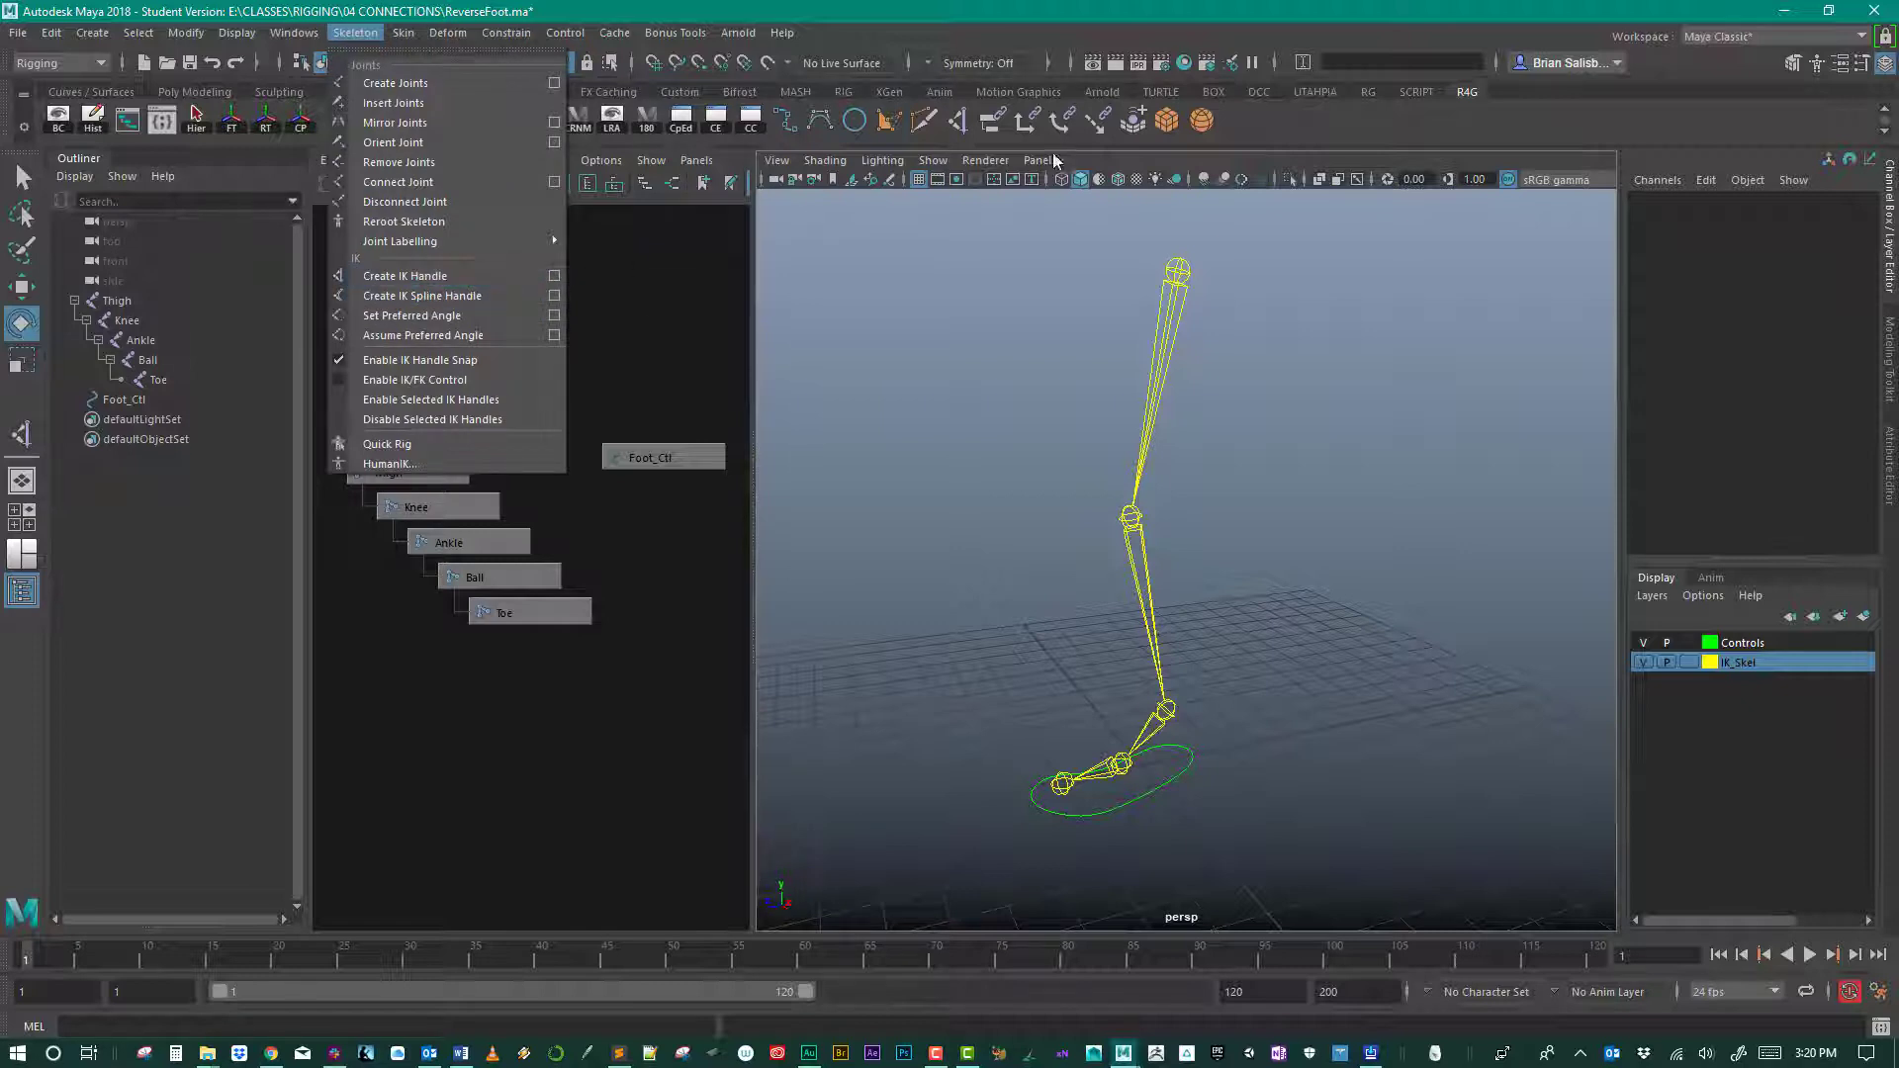
left_click(1305, 118)
double_click(958, 115)
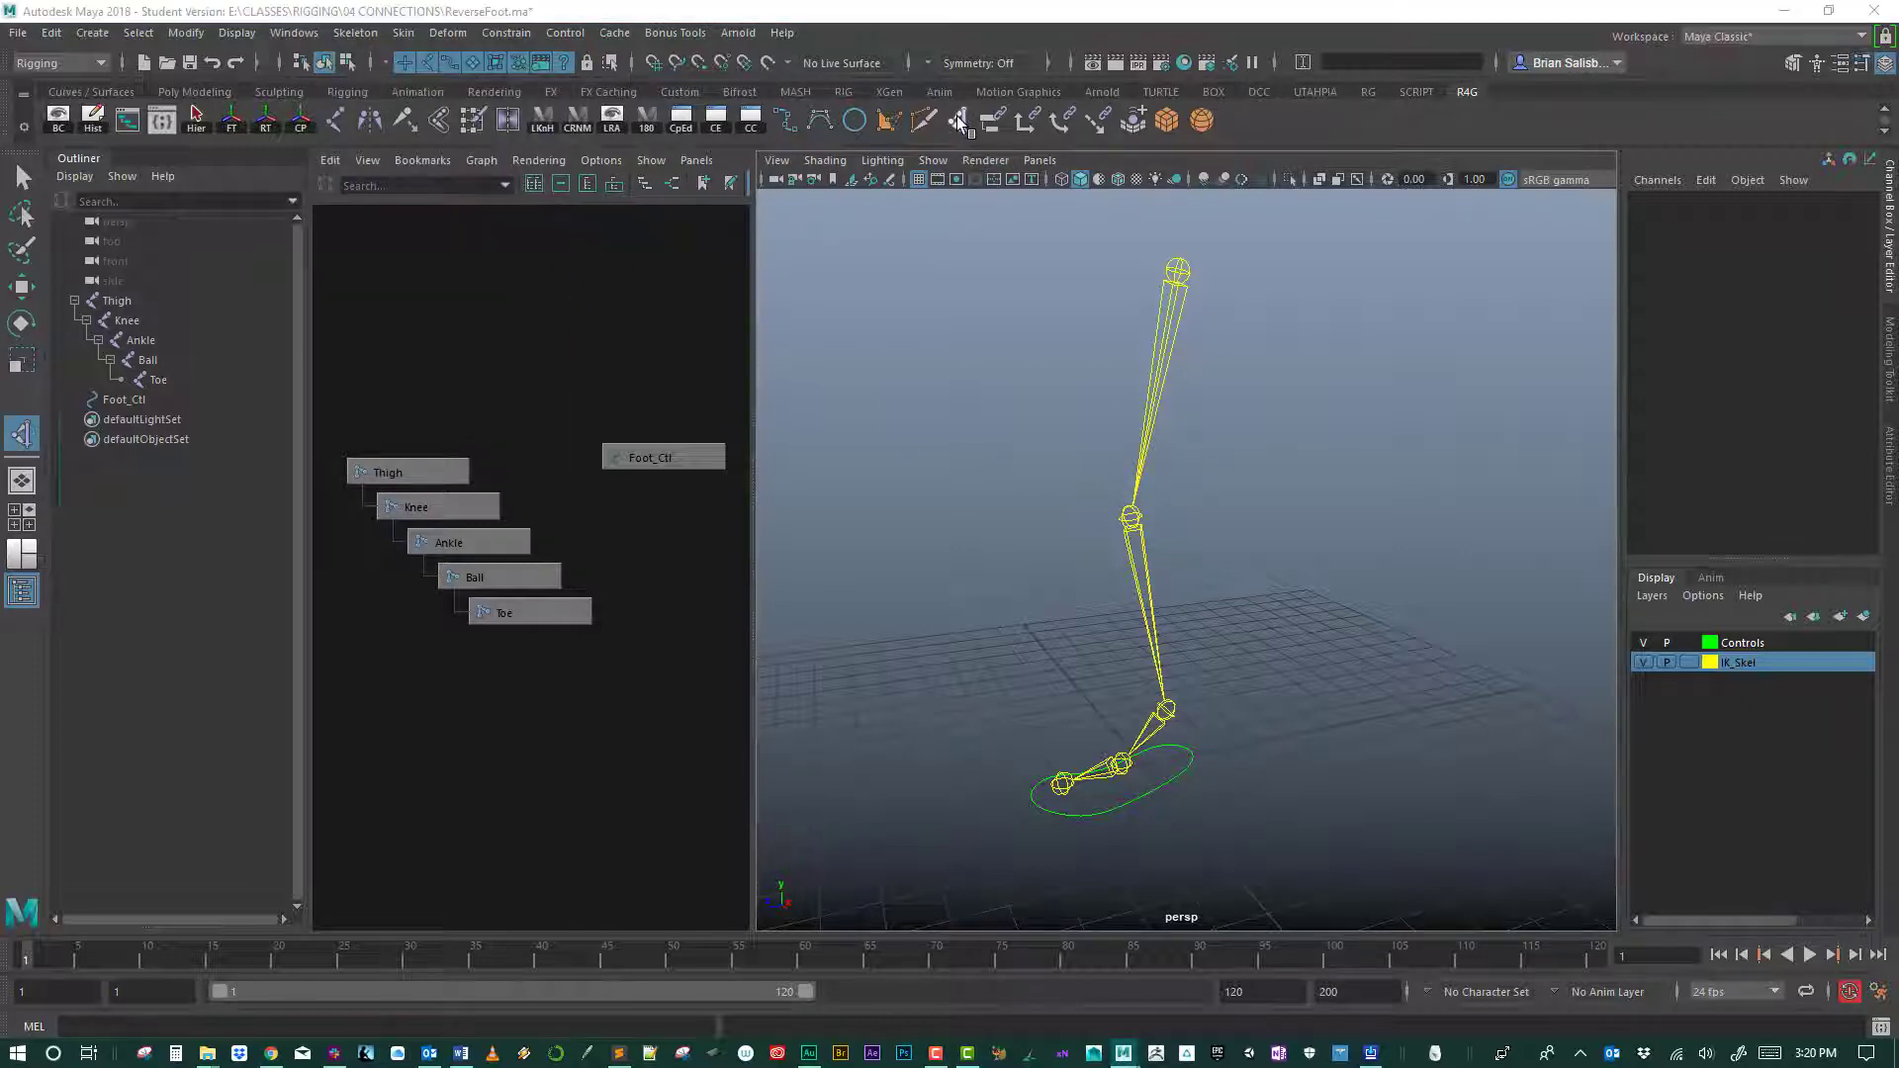
mouse_move(235, 172)
left_mouse_down()
mouse_move(356, 151)
mouse_move(241, 186)
left_mouse_up()
left_click(315, 261)
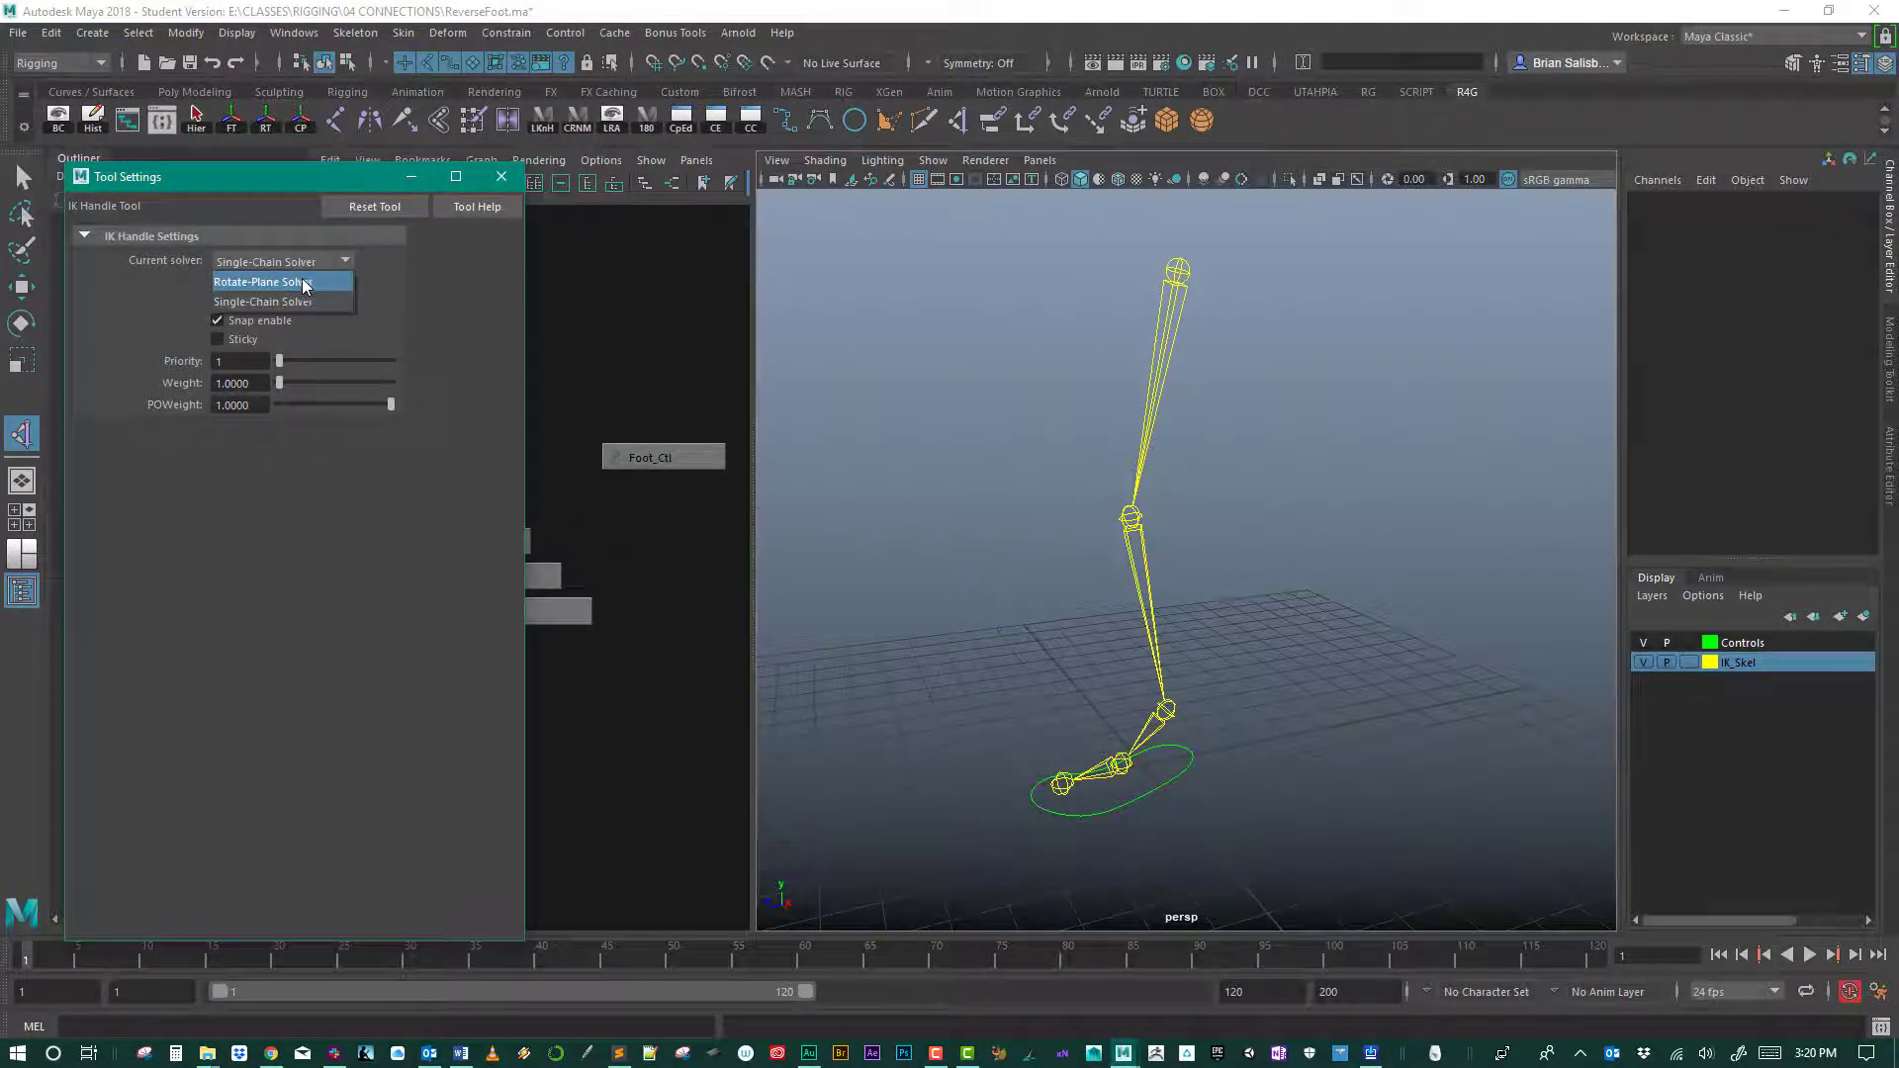
left_click(305, 279)
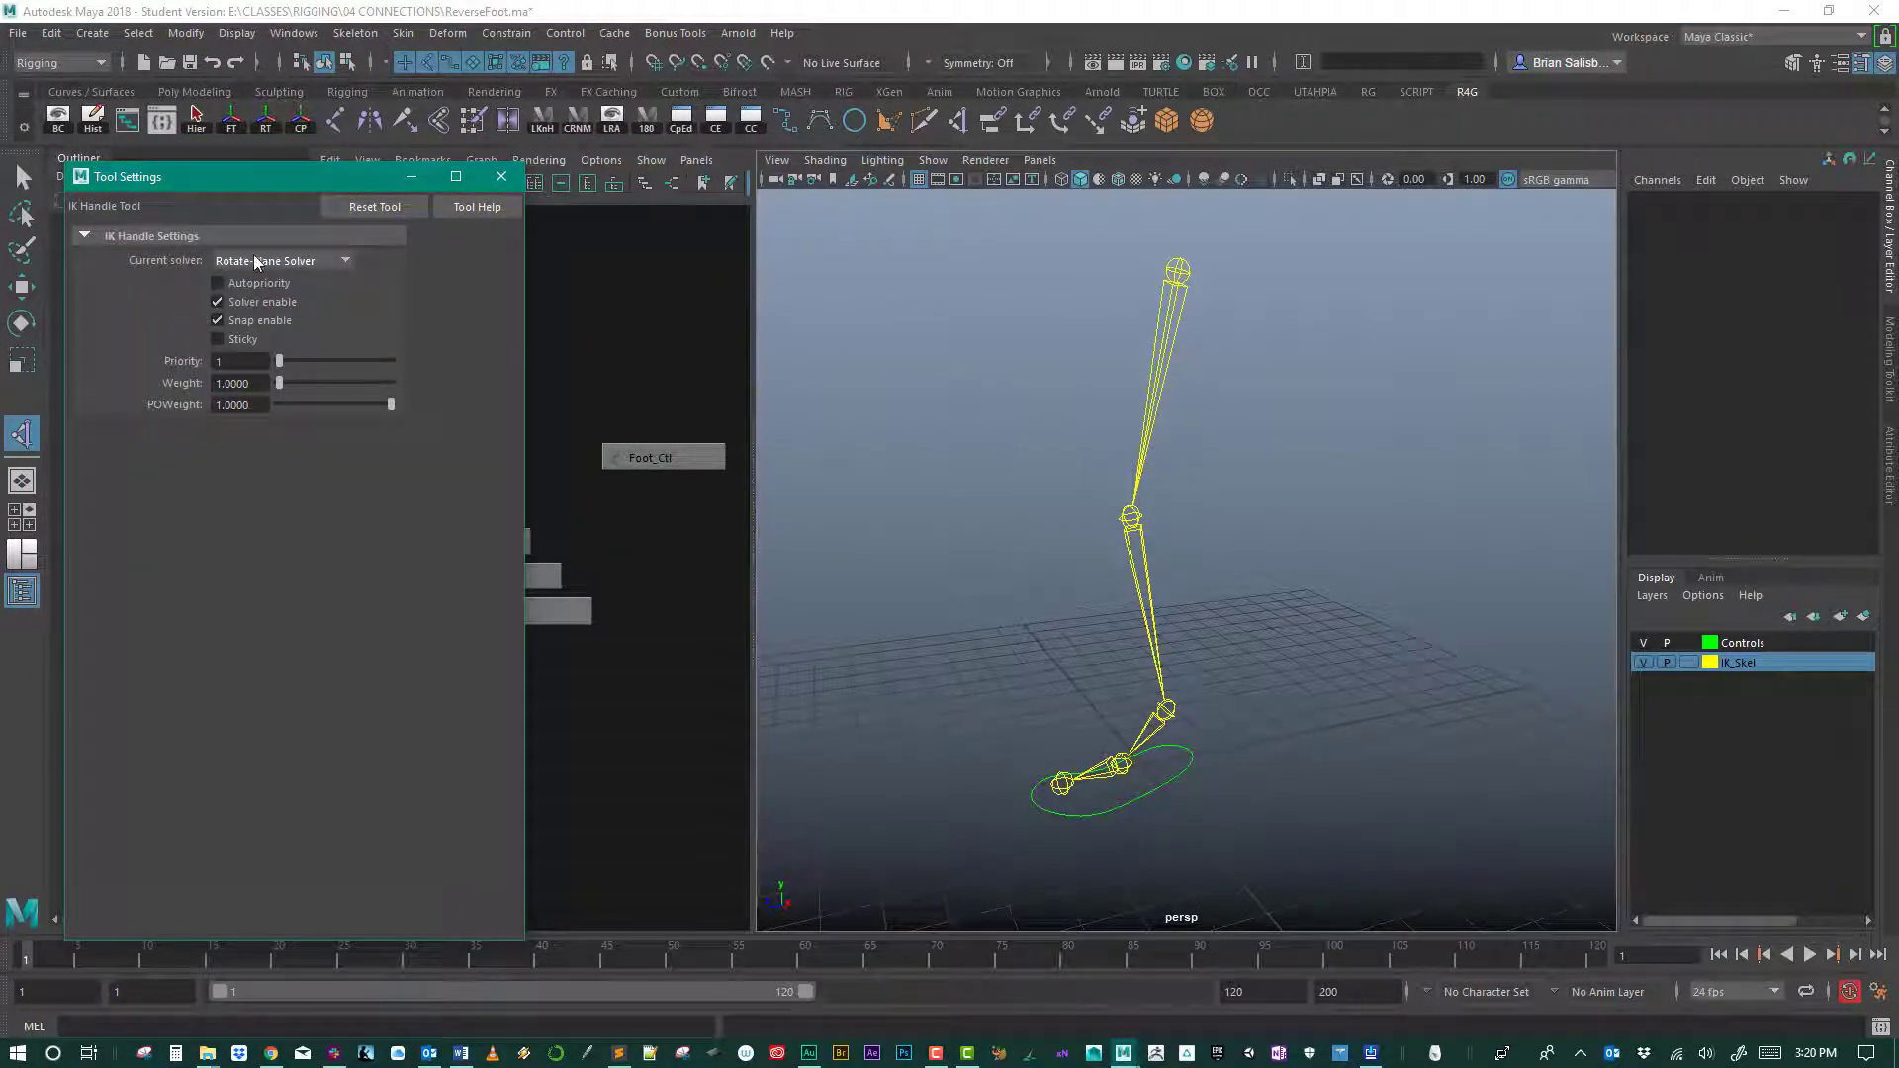
left_click(1177, 268)
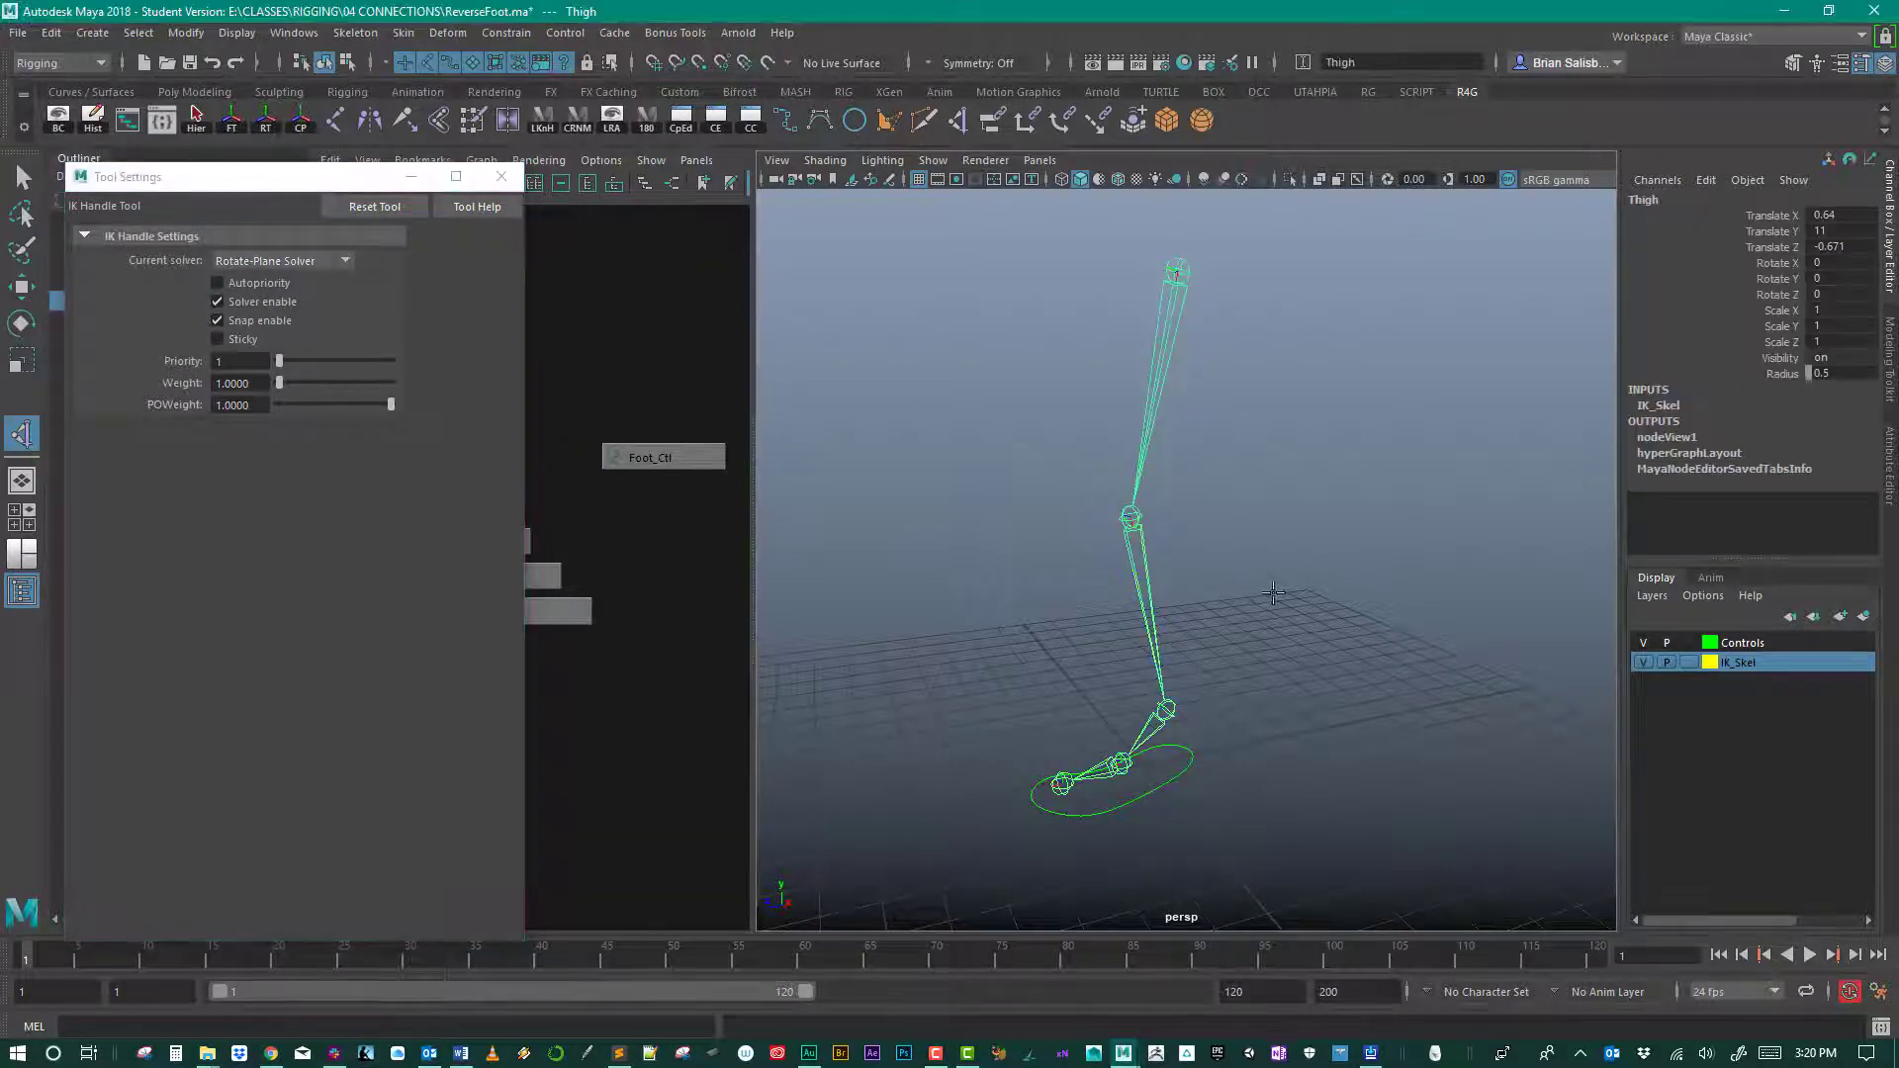
left_click(1165, 709)
key("e")
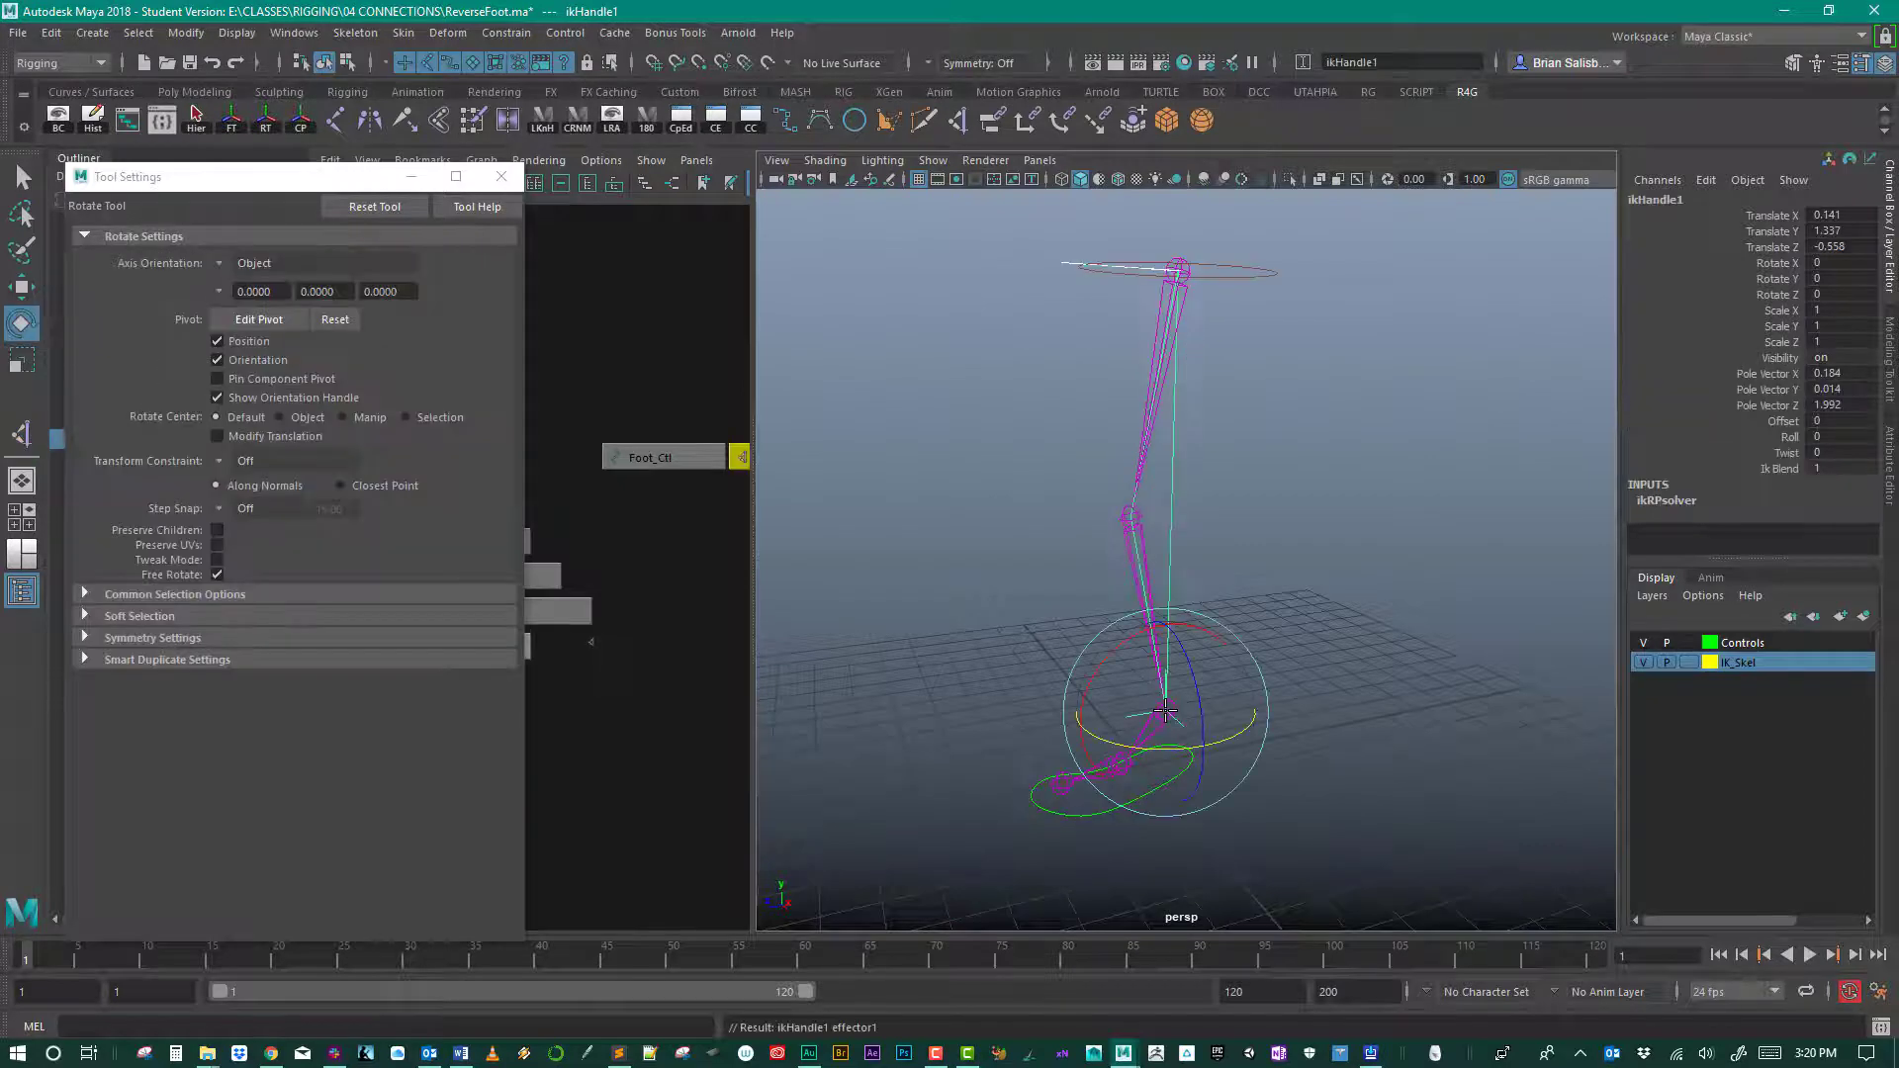
left_click(502, 179)
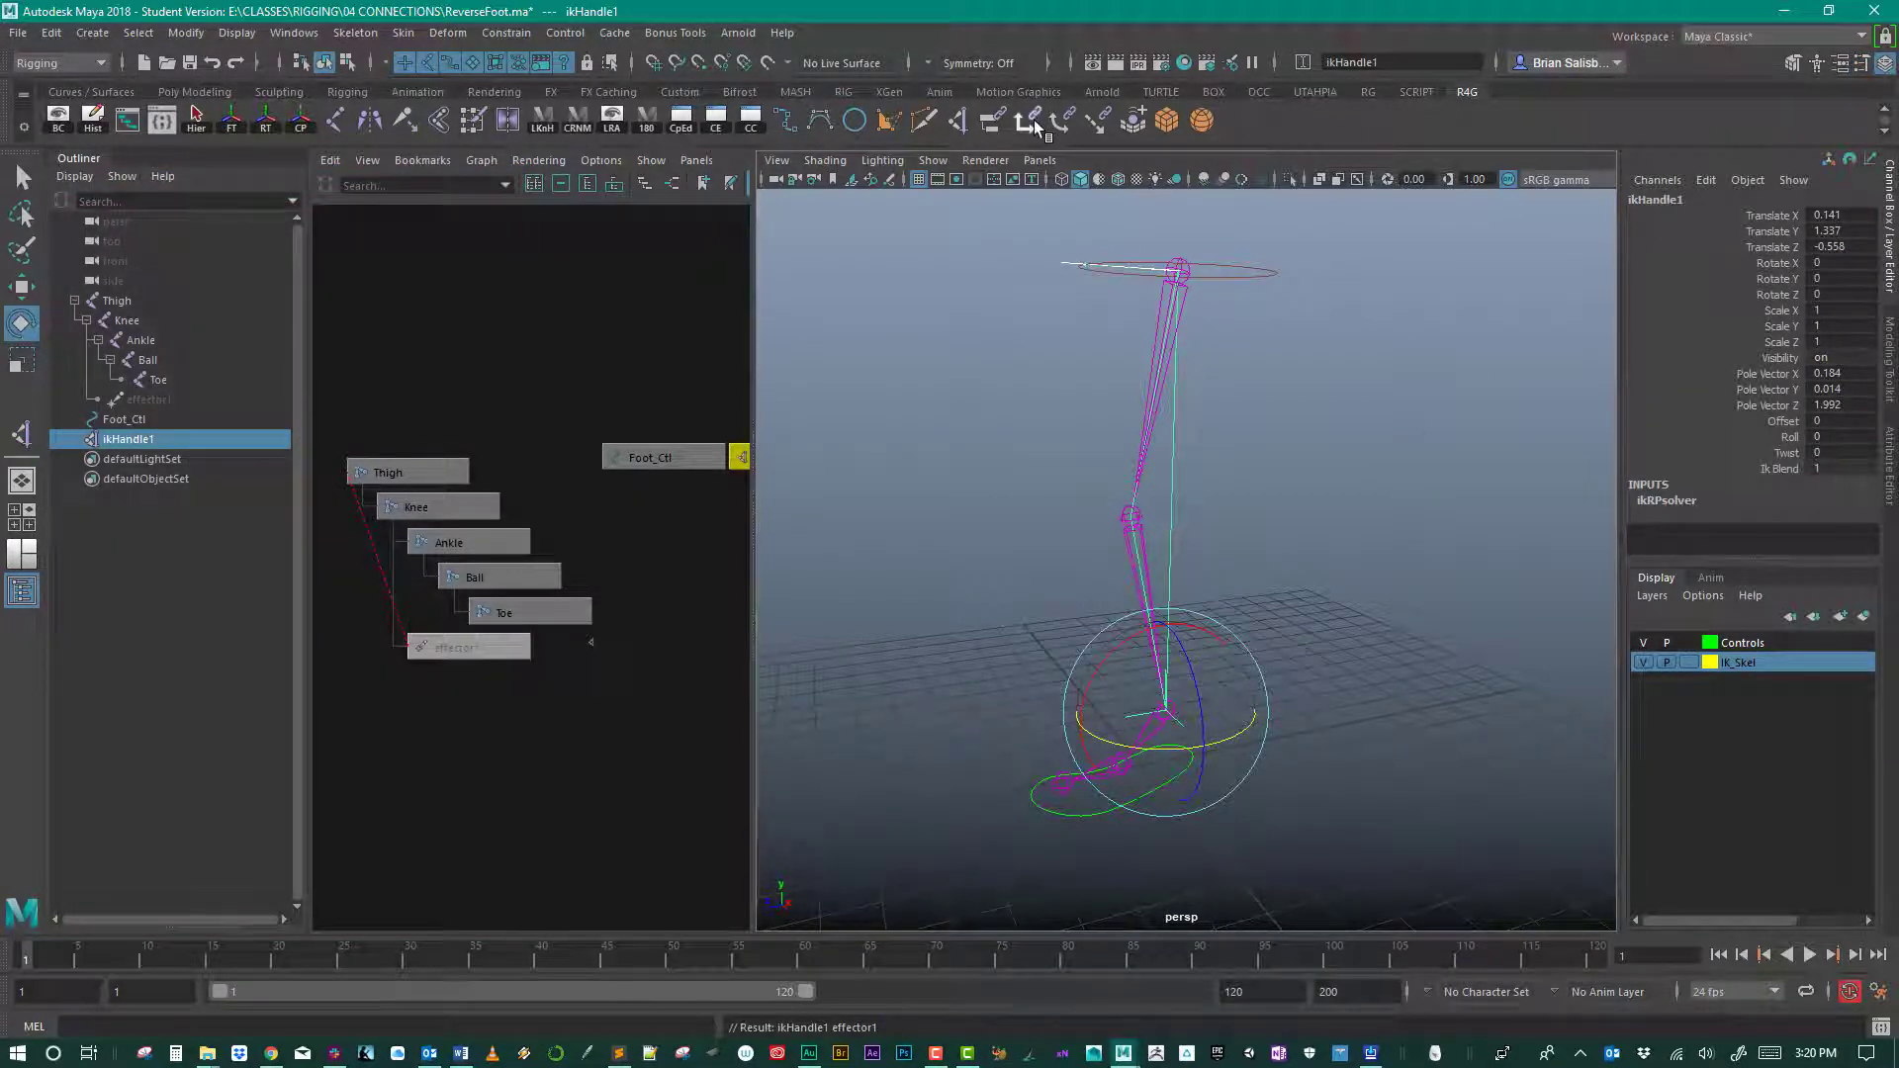
Step: Create an IK handle from the Ankle joint to the Ball joint using the Single-Chain Solver
double_click(957, 119)
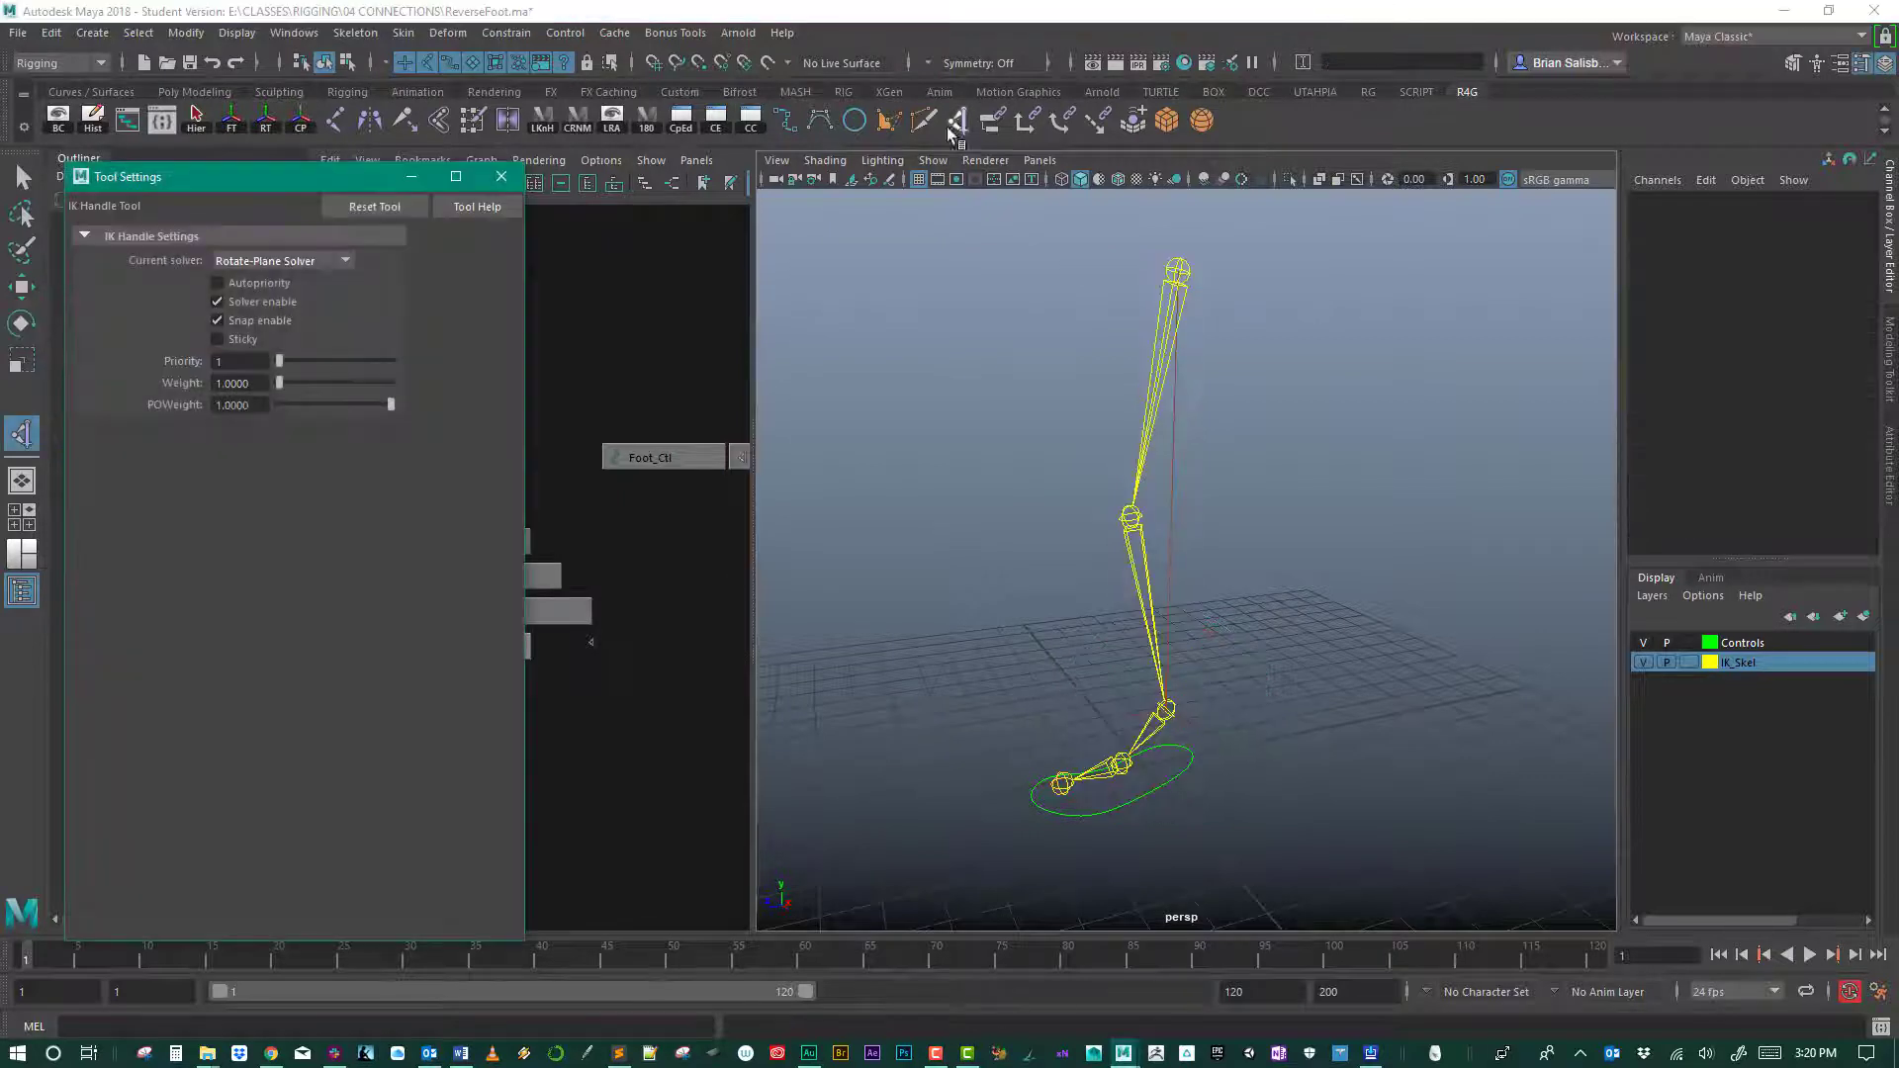
left_click(346, 260)
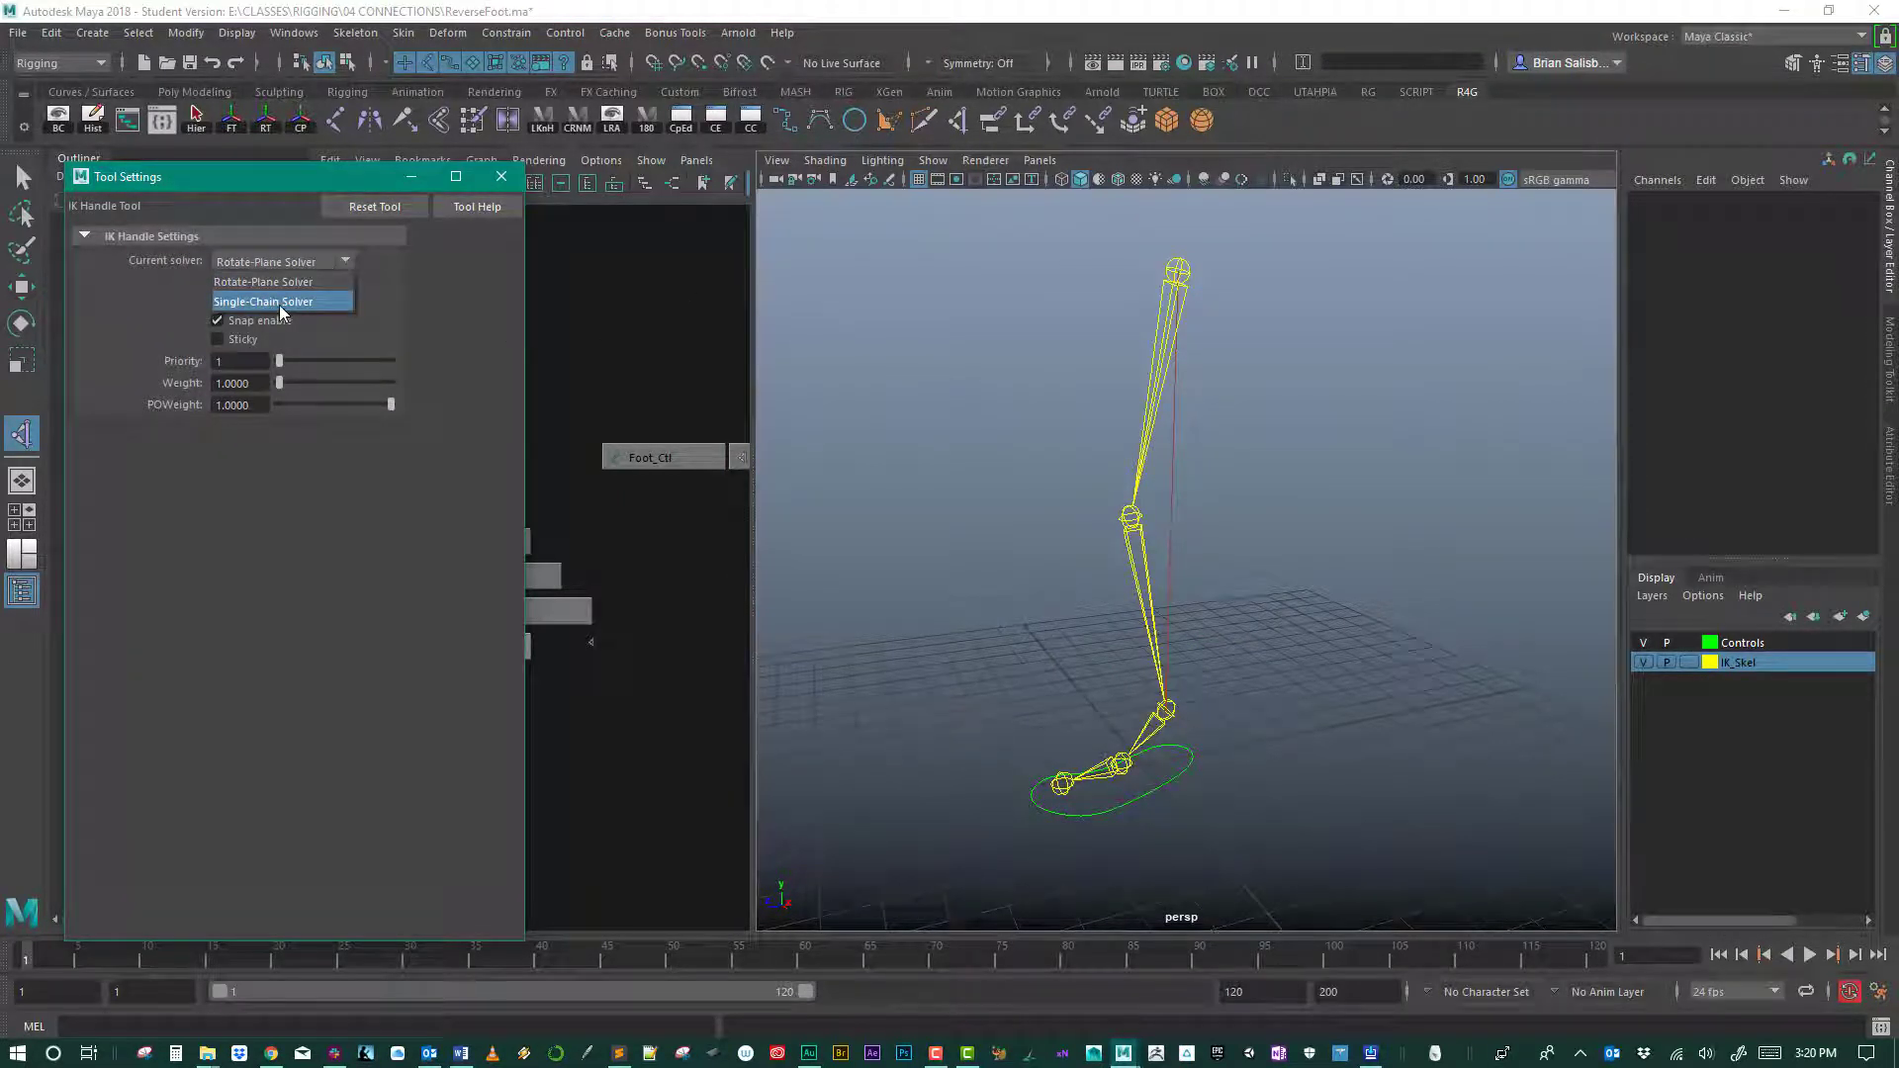
left_click(281, 303)
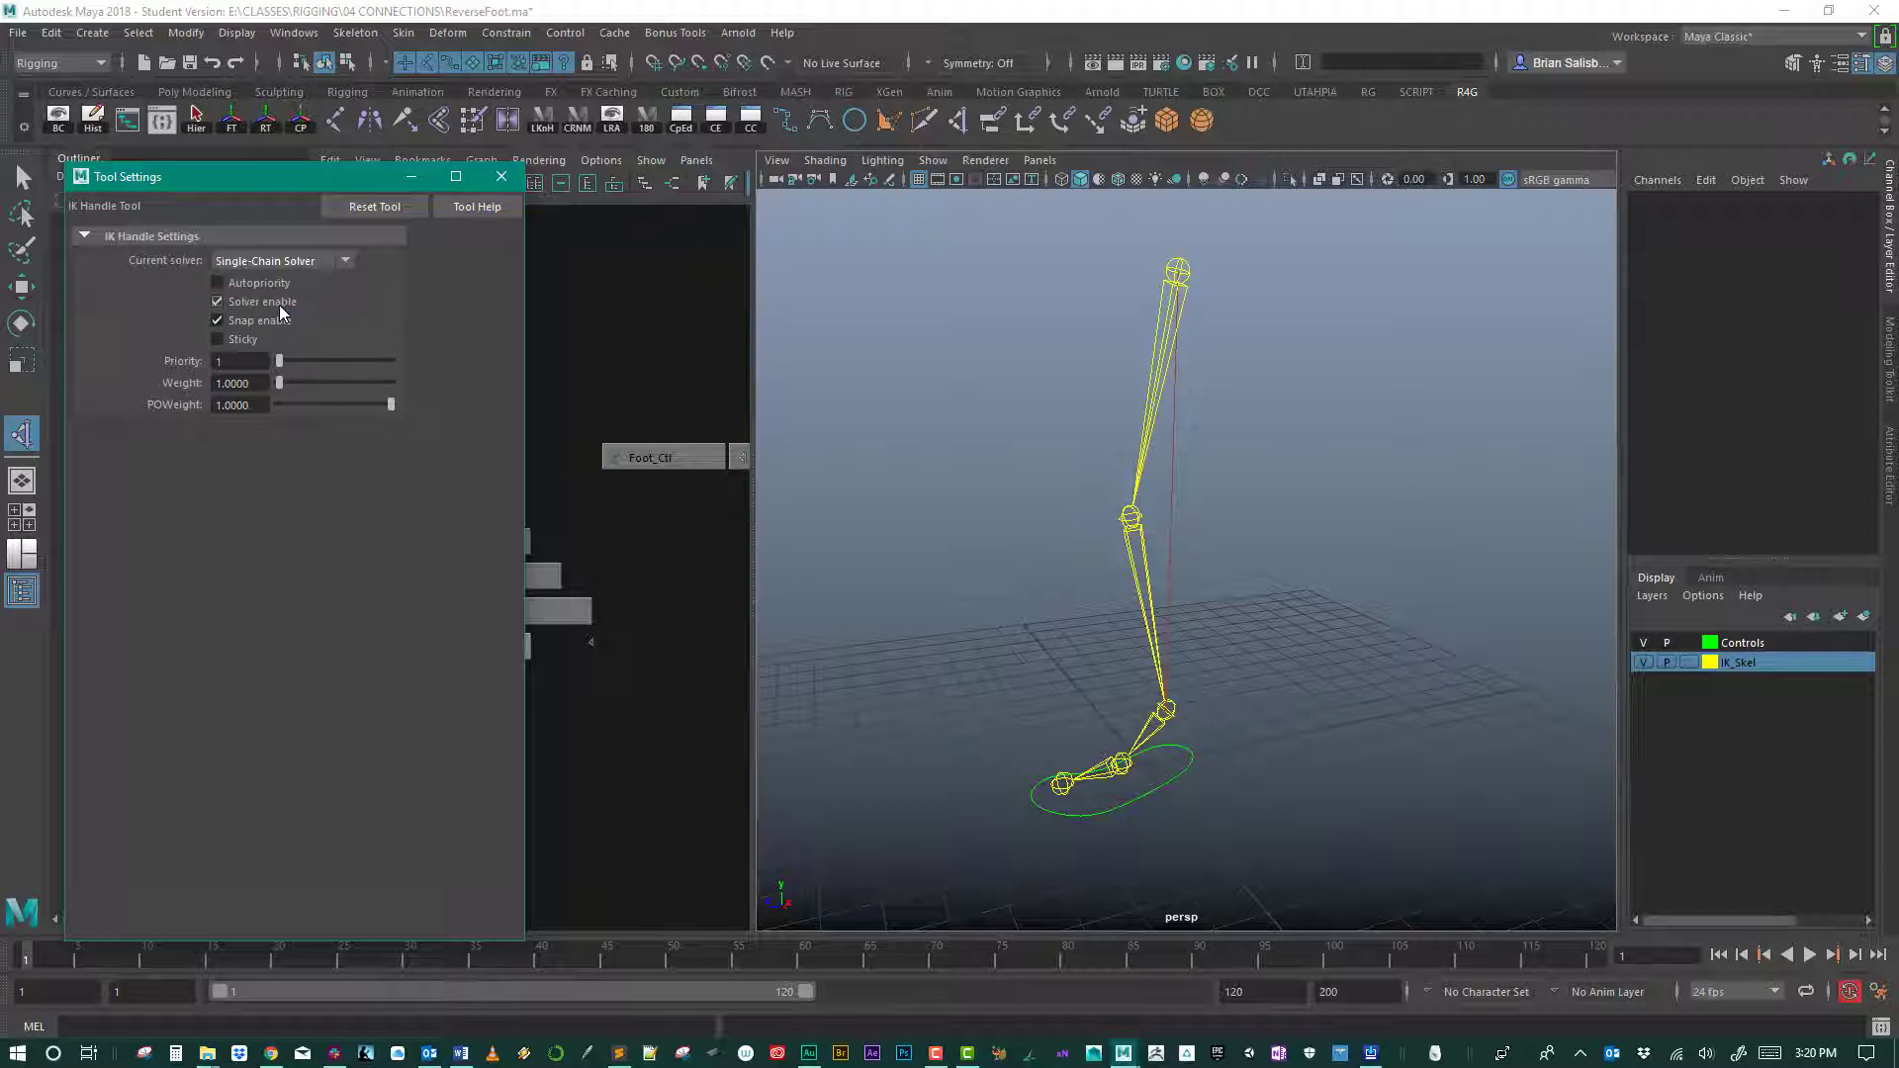
left_click(500, 182)
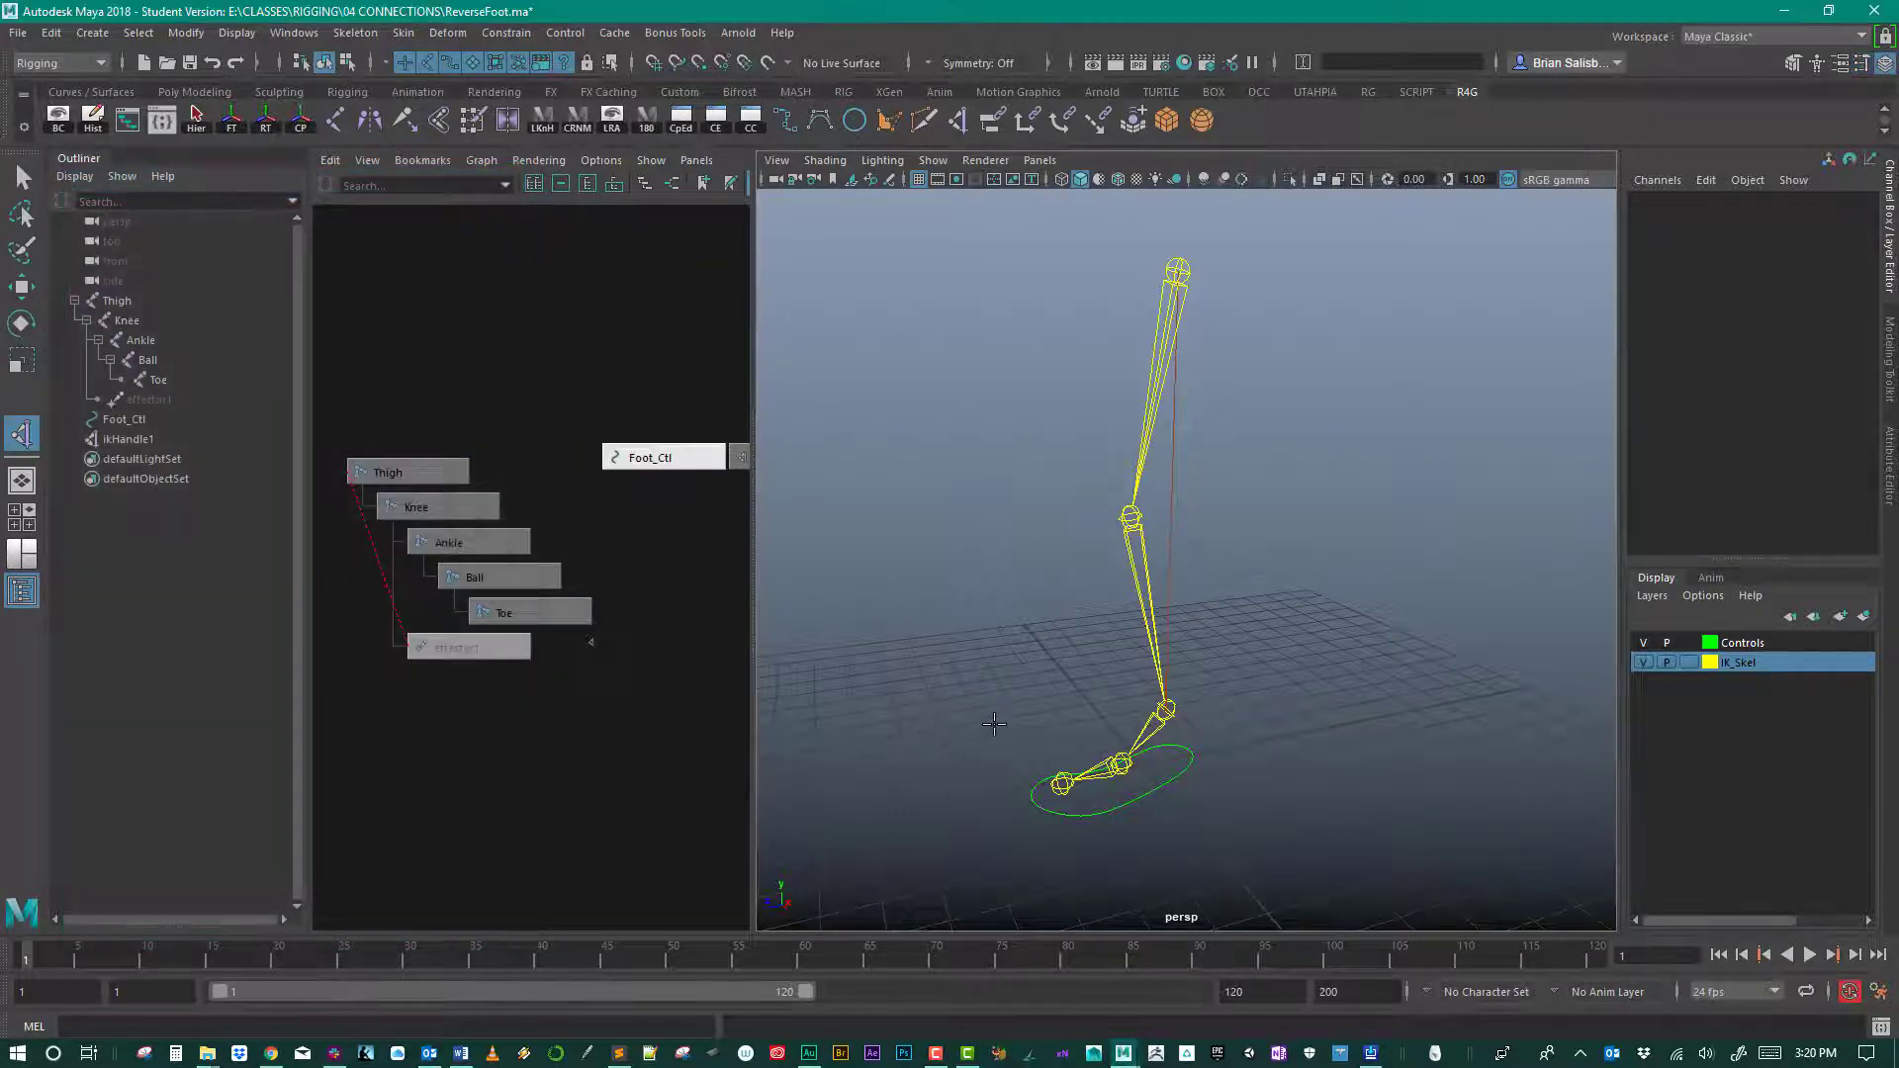
middle_click_drag(997, 725, 1019, 653, "alt")
right_click_drag(926, 591, 996, 590, "alt")
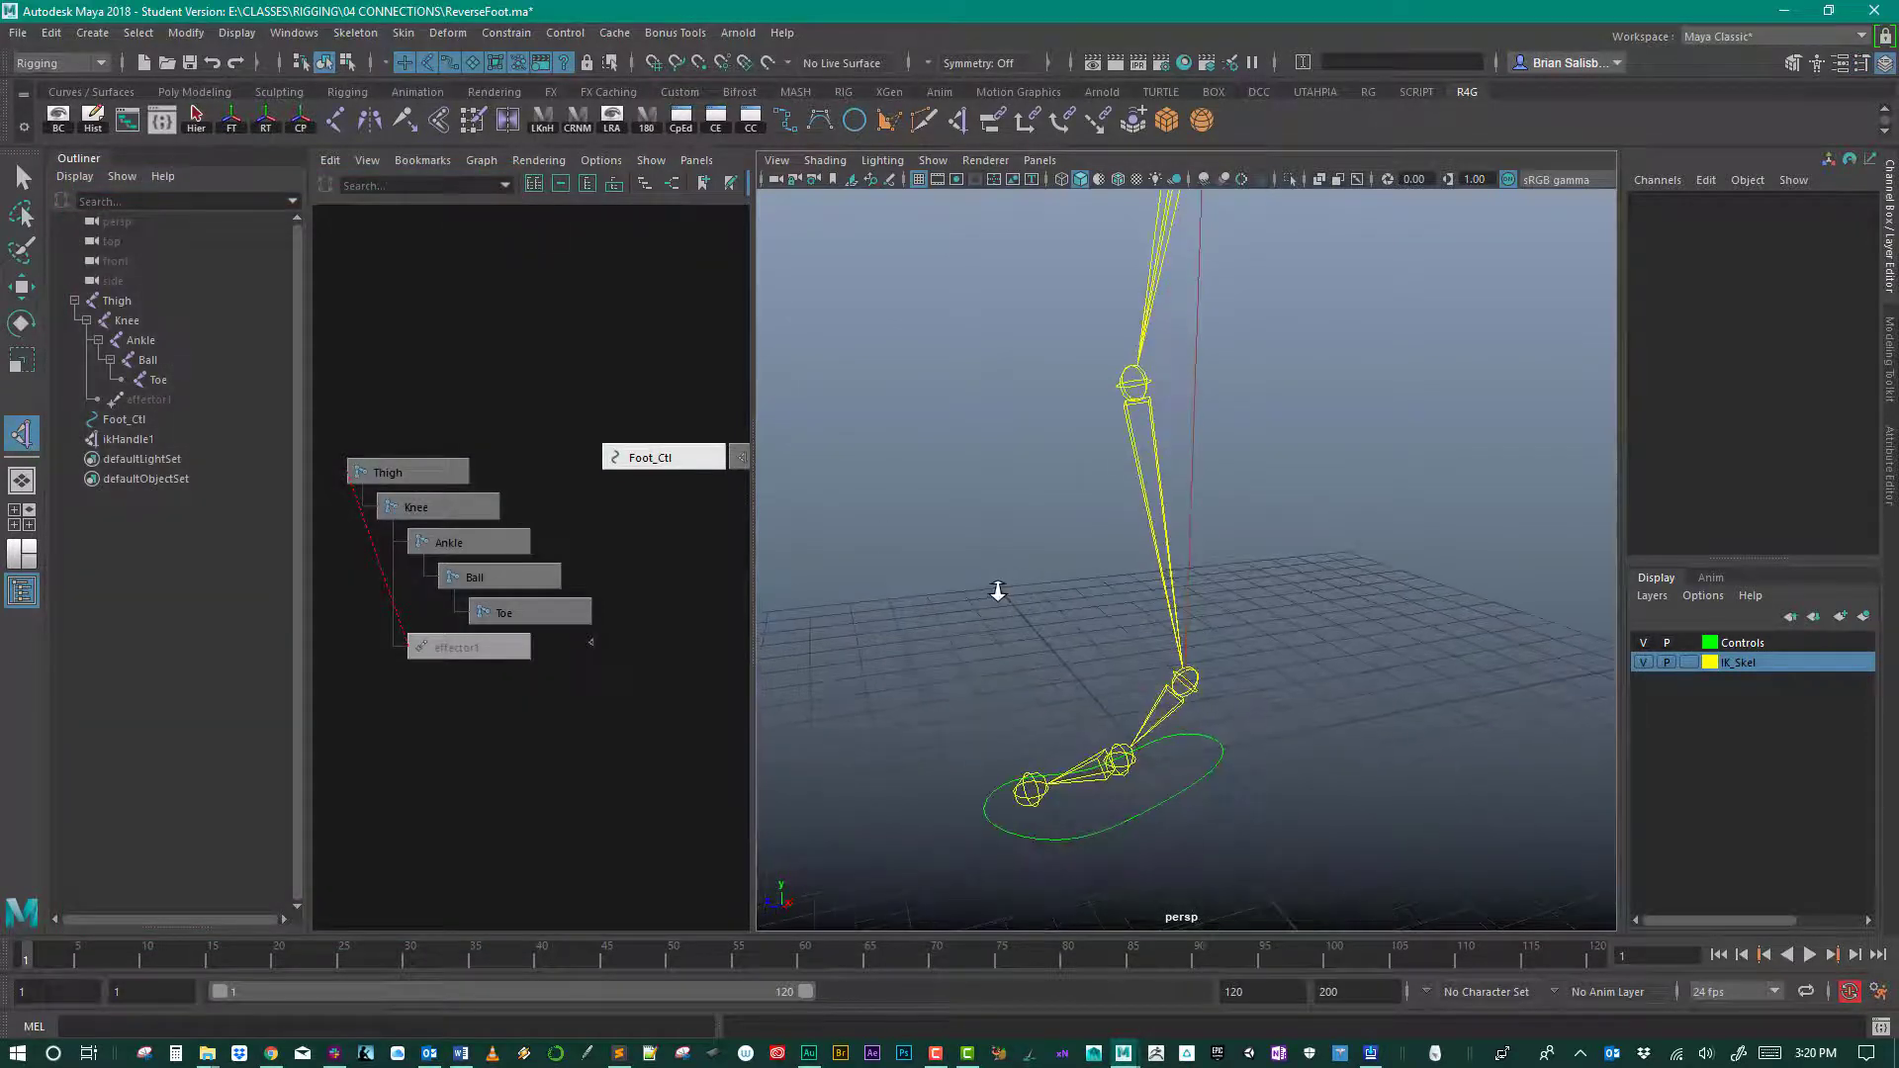
left_click(1185, 683)
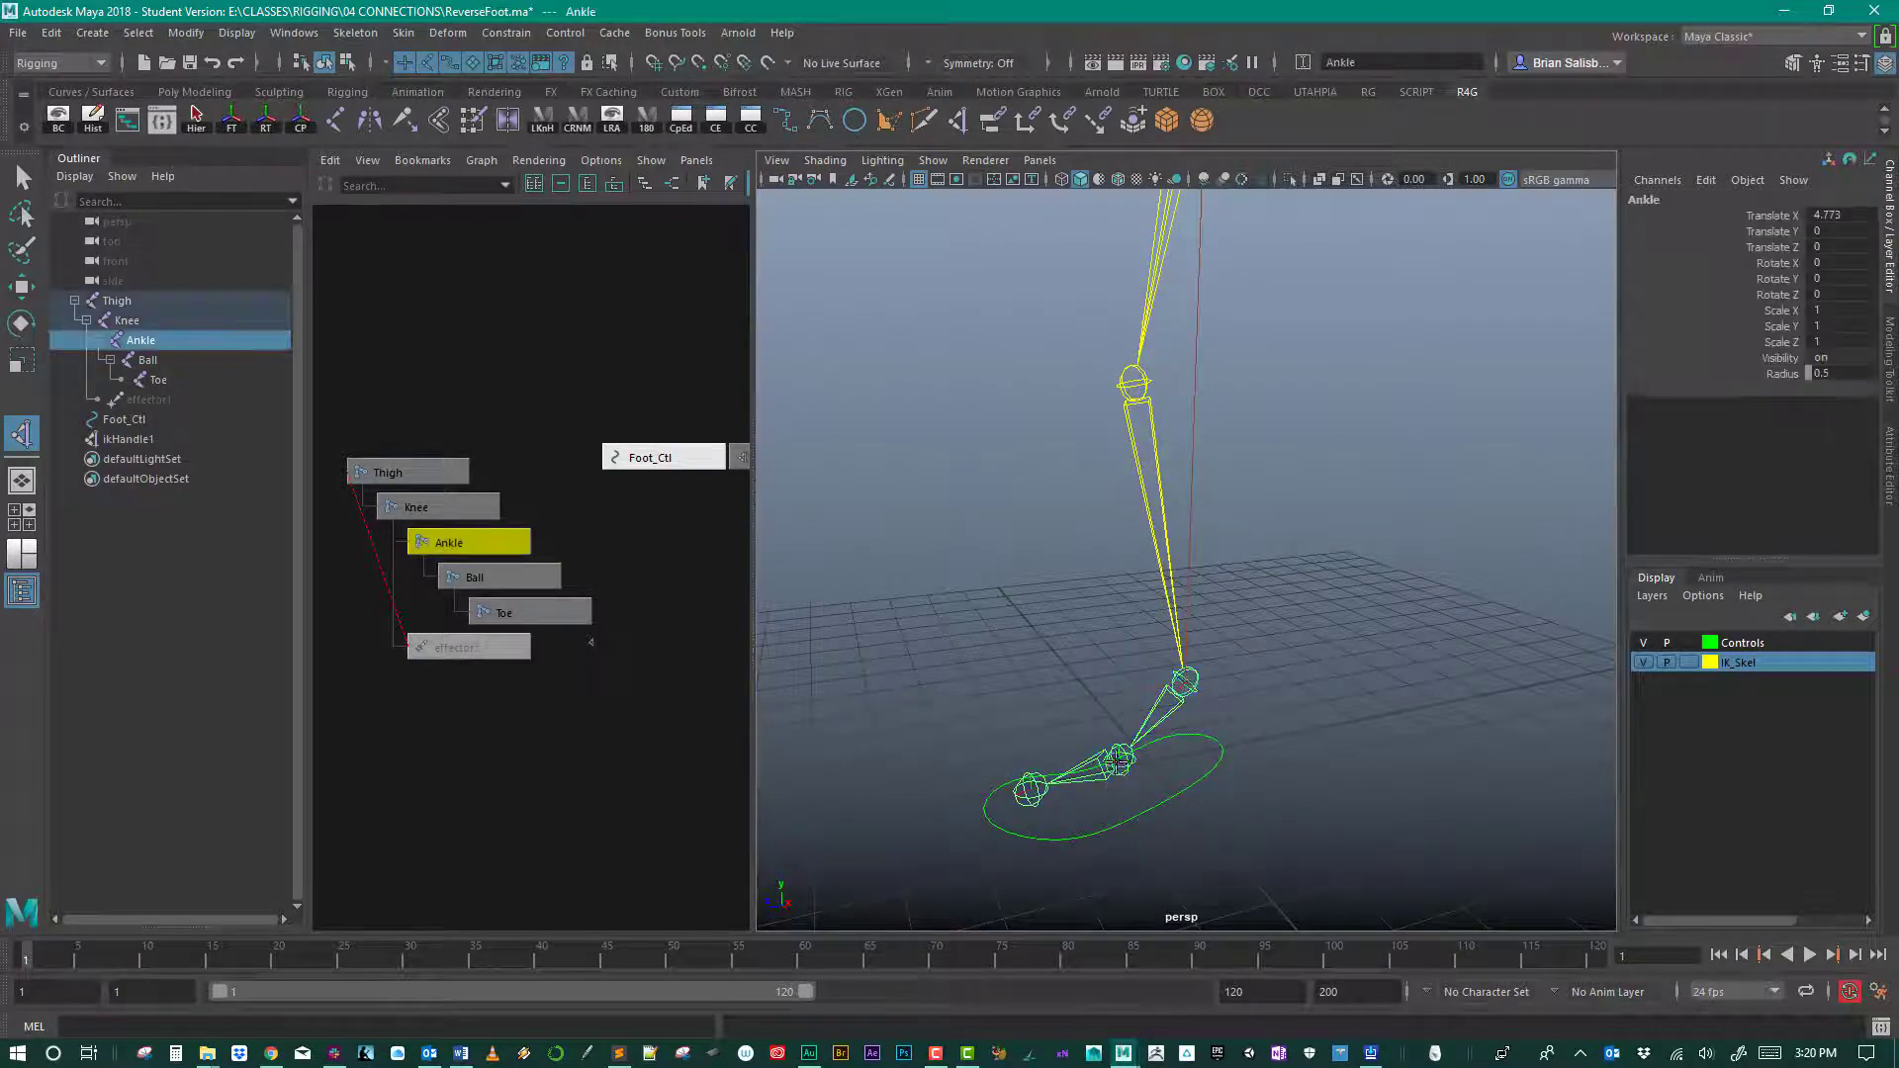
left_click(1120, 760)
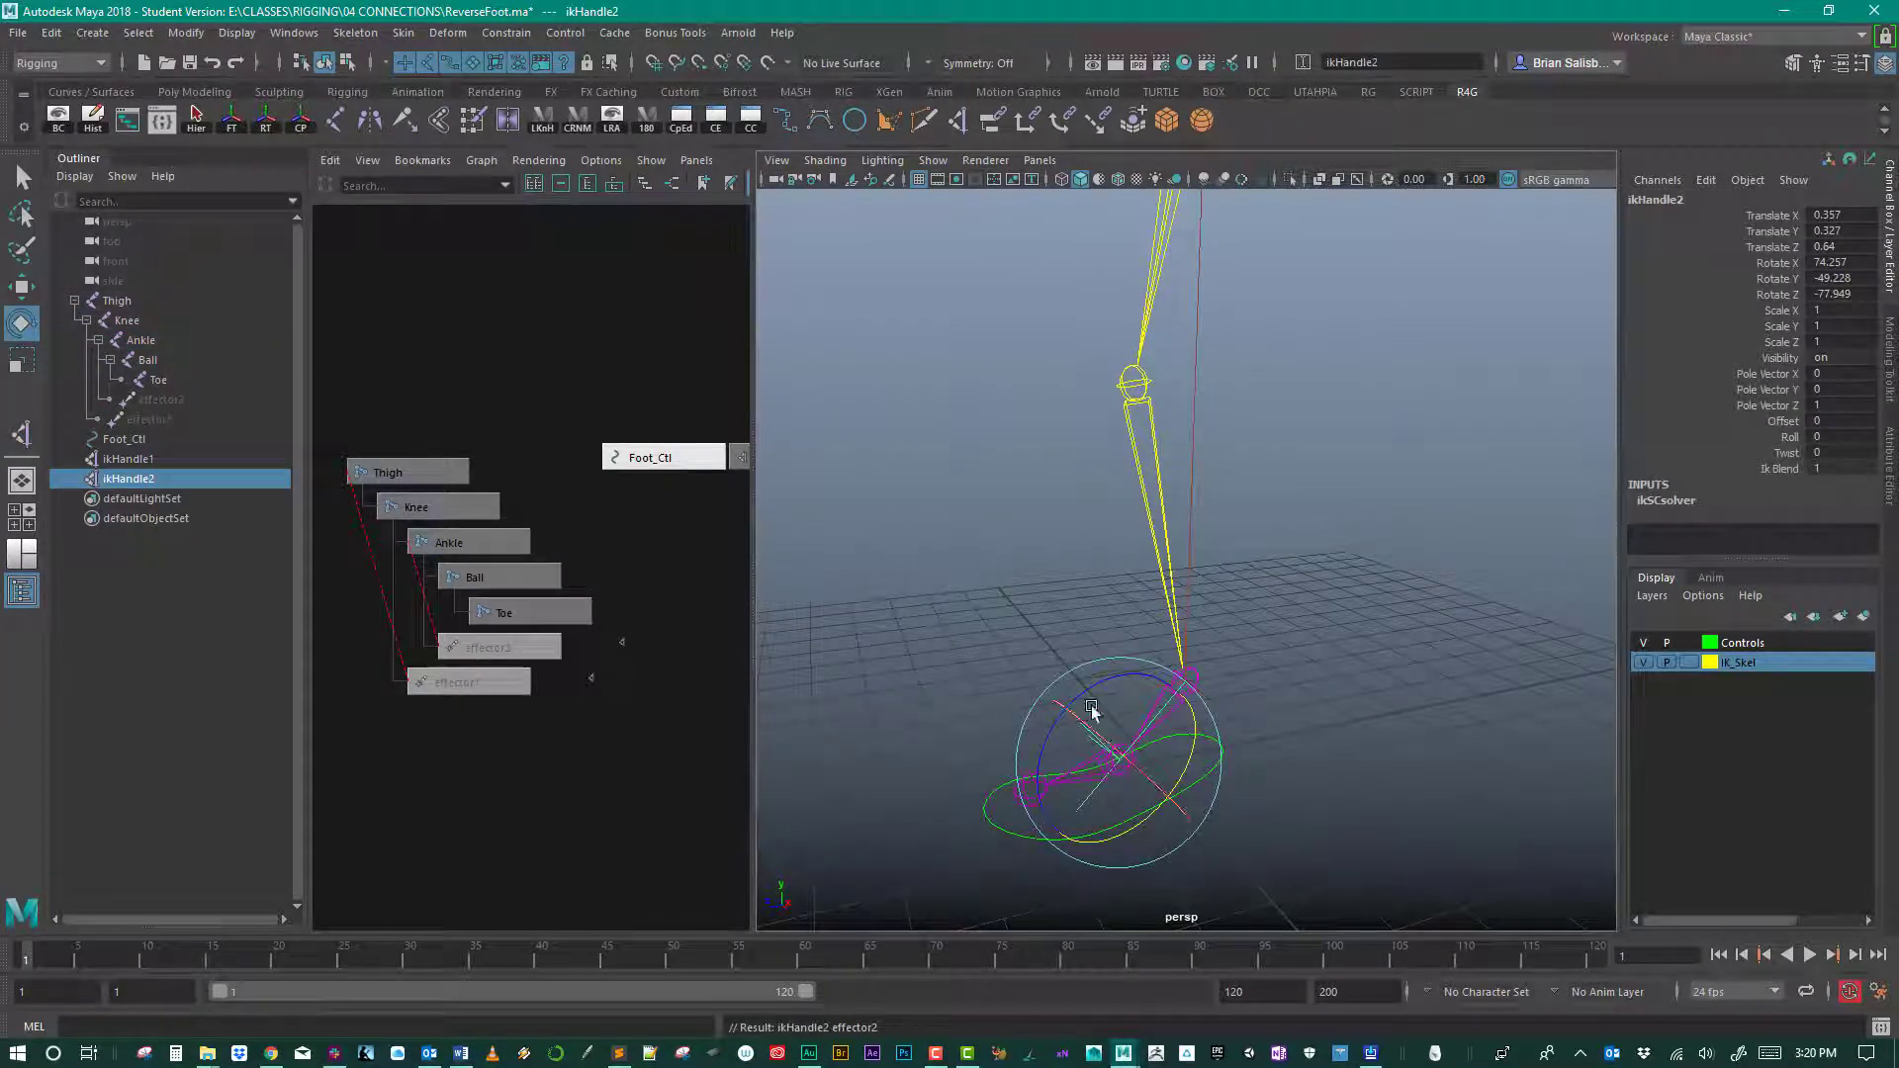
Step: Create another single-chain IK handle from the Ball joint to the Toe joint
right_click_drag(983, 511, 1019, 518, "alt")
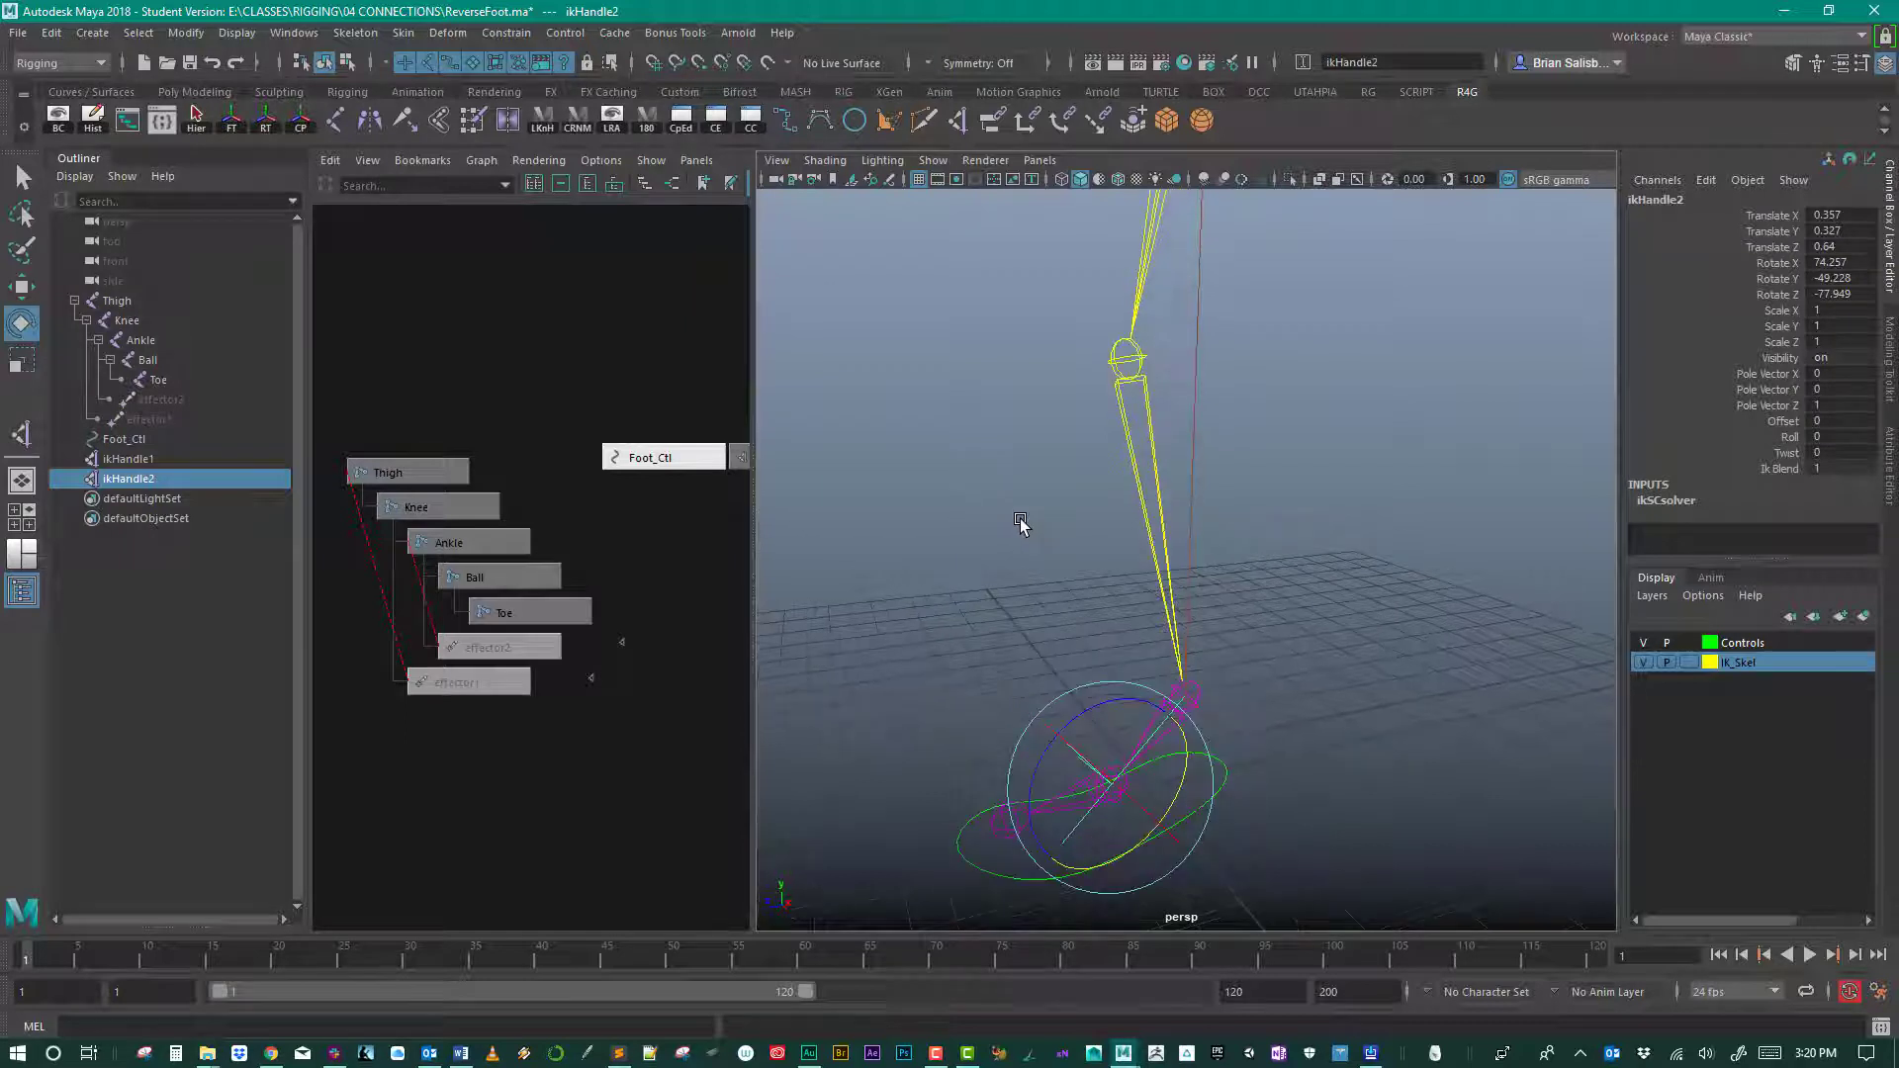
key("y")
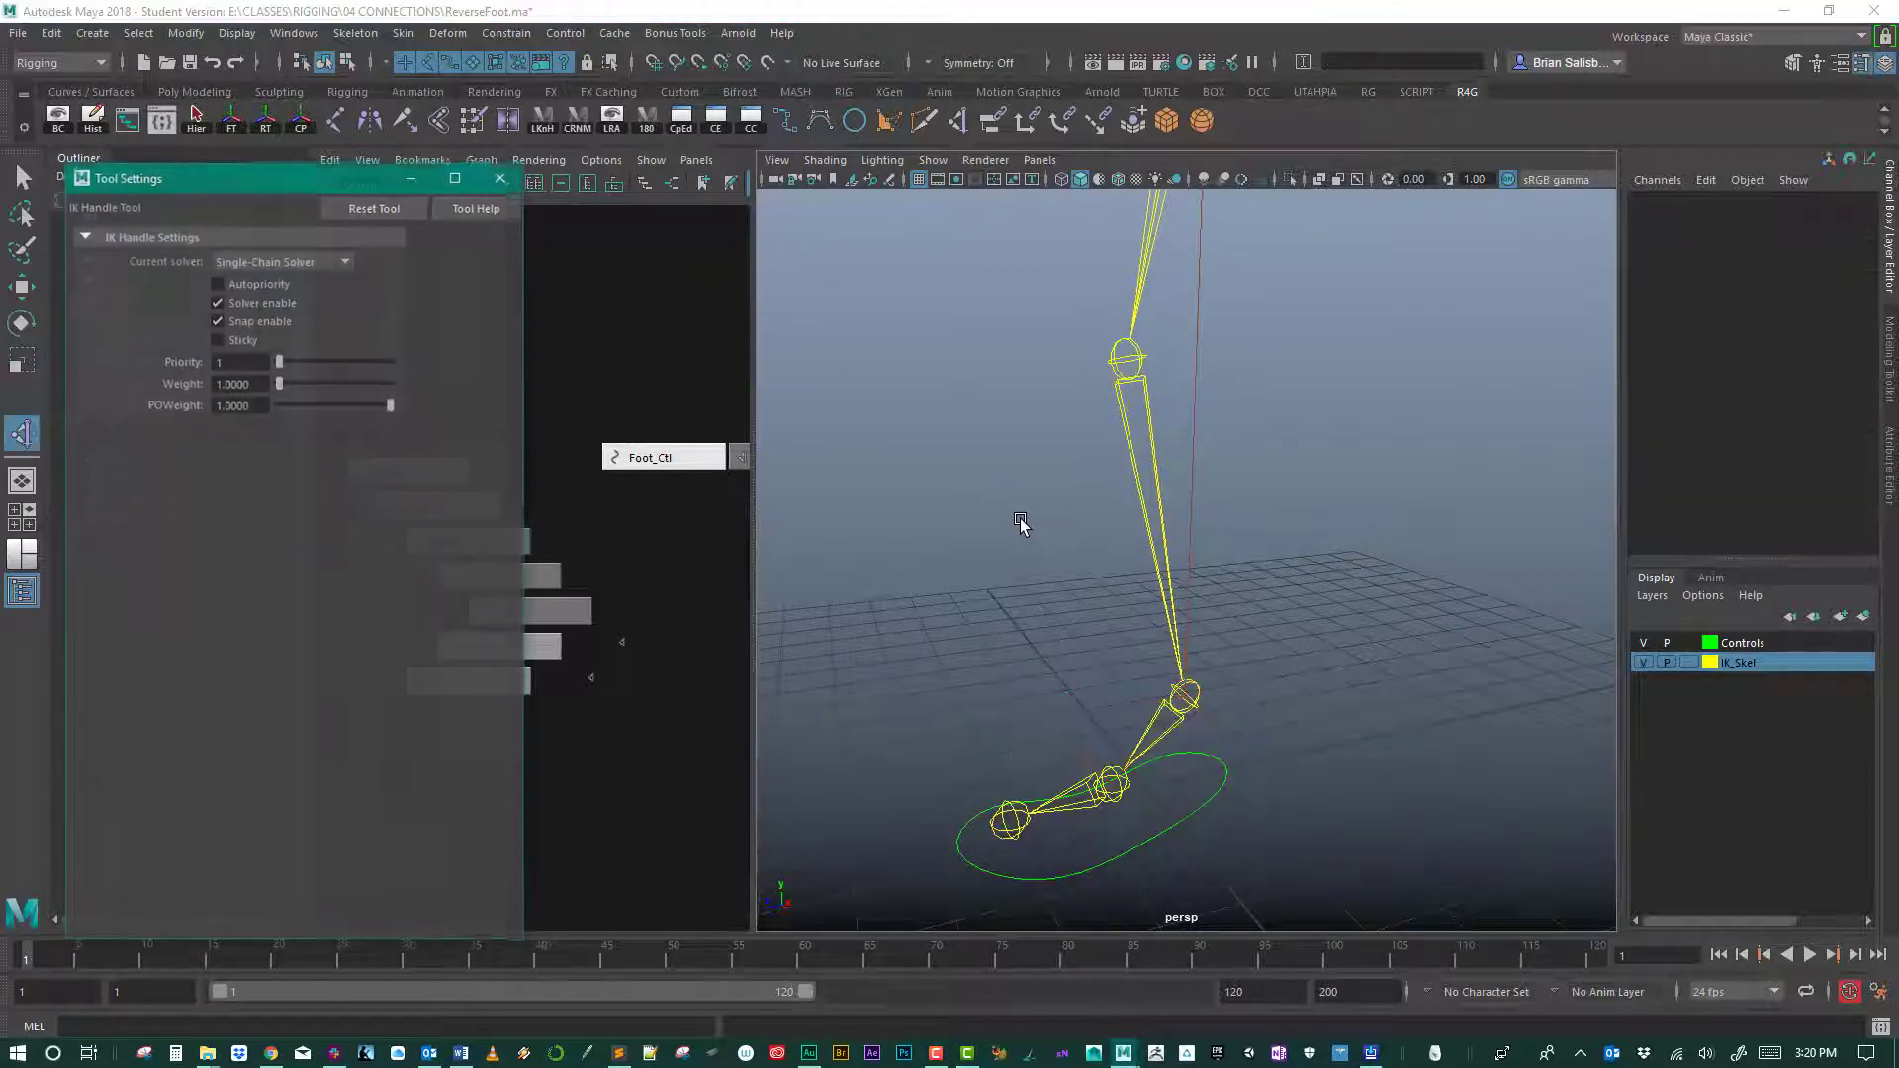
left_click(1115, 783)
left_click(1009, 819)
key("e")
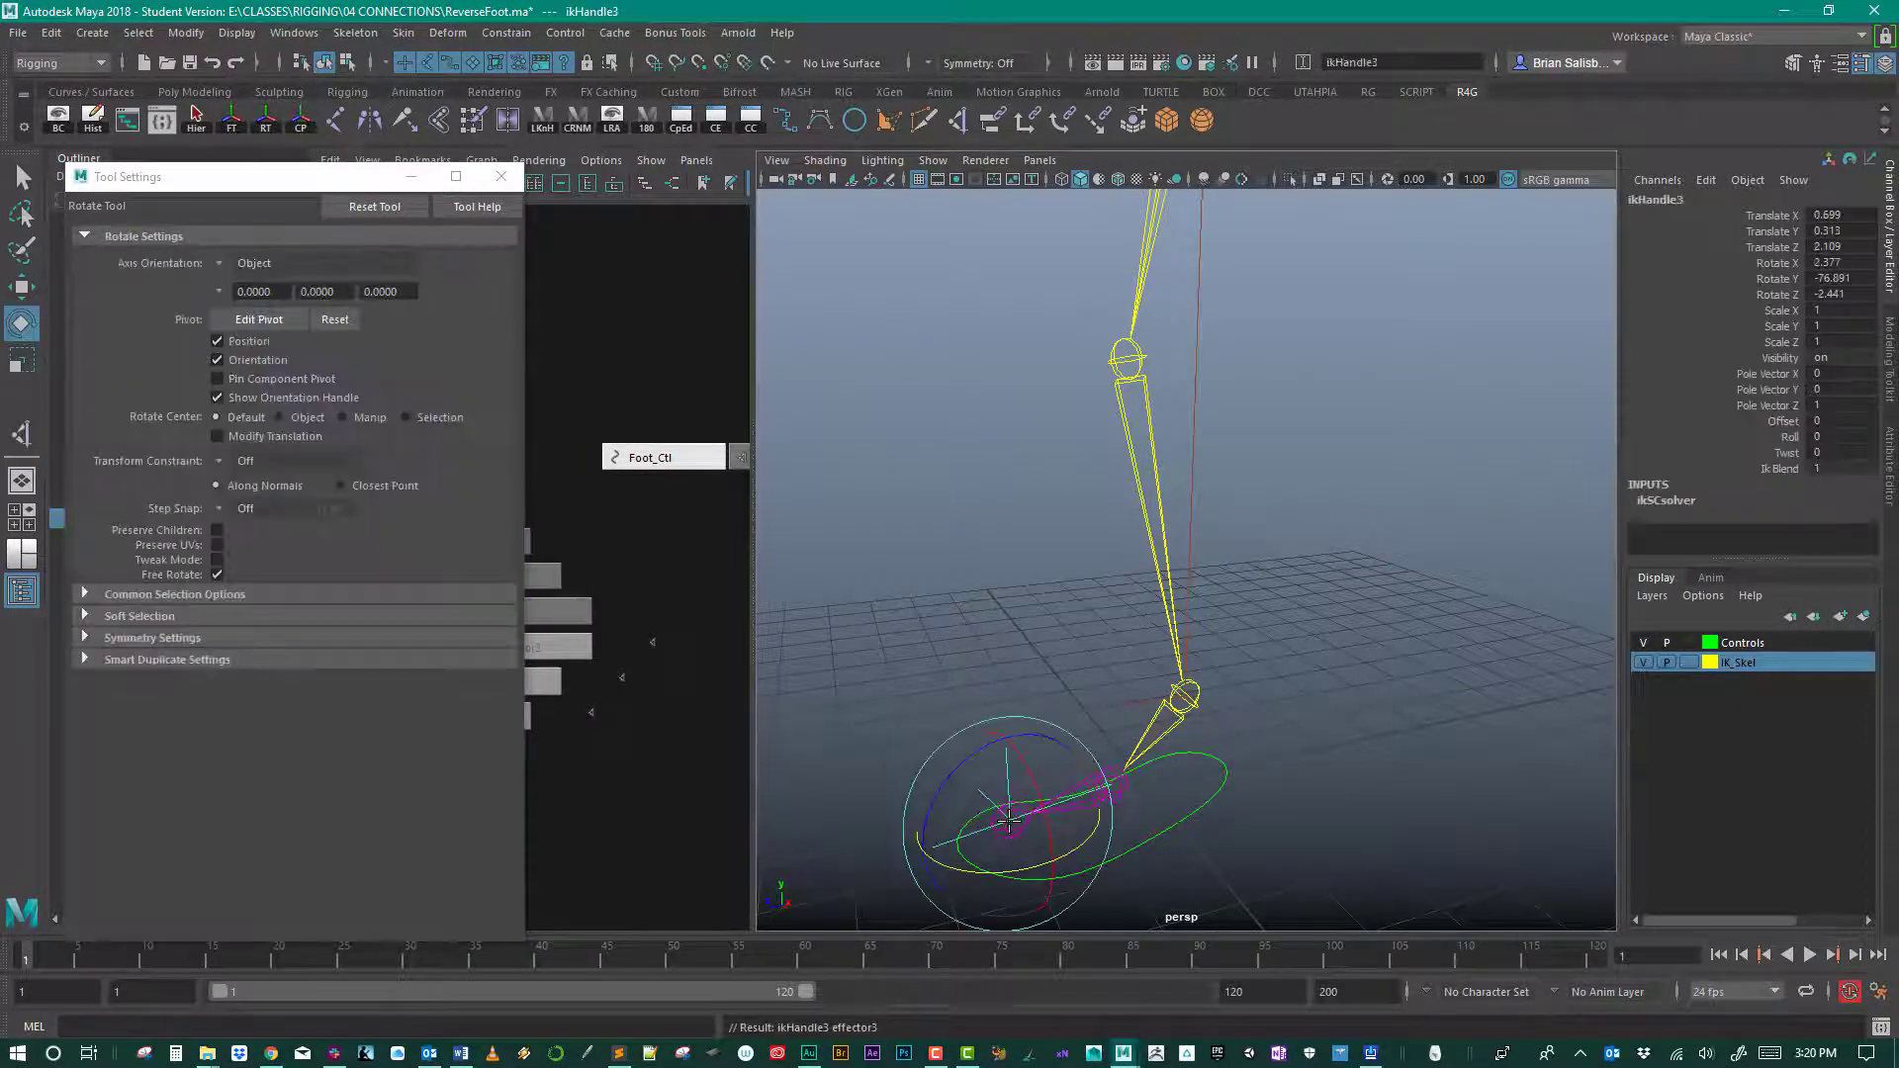
left_click(502, 176)
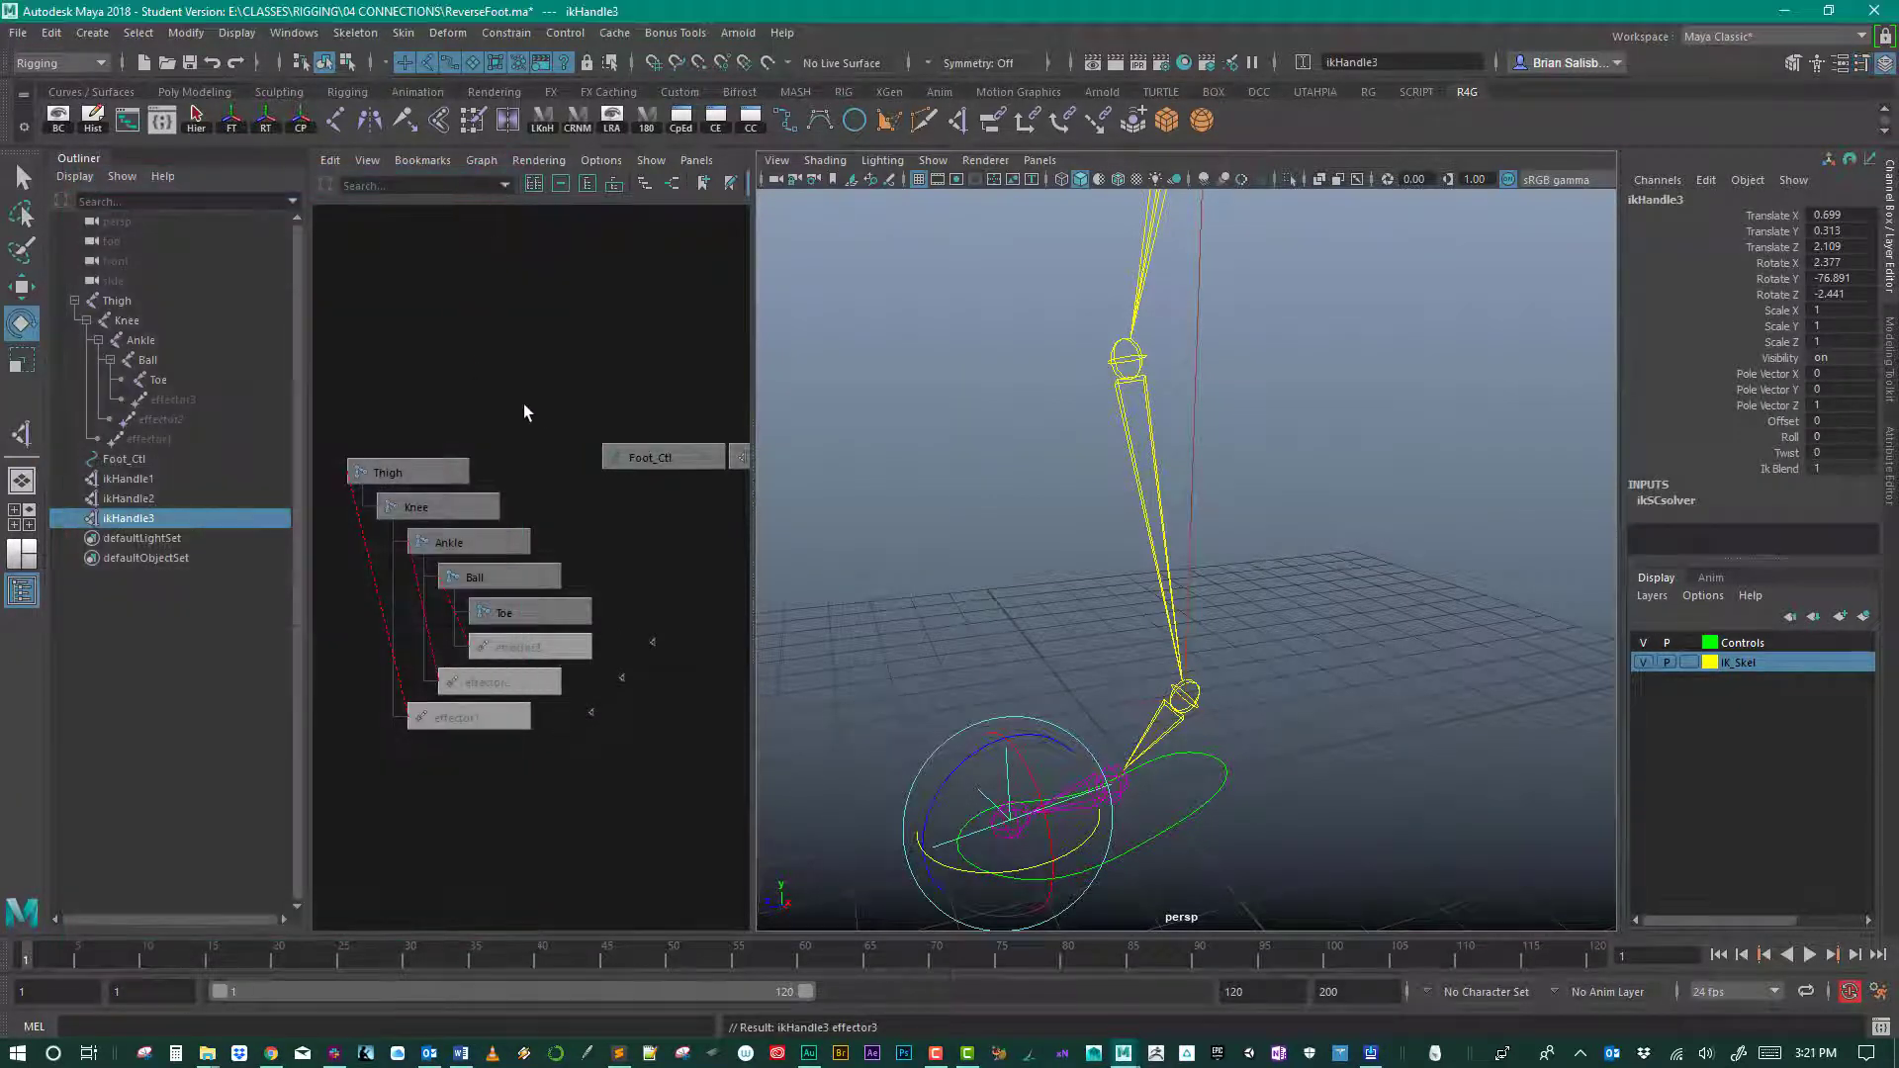
Step: Widen the node graph, hide the Outliner and bring the Foot_Ctl and three IK handle nodes into view
middle_click_drag(495, 340, 373, 373)
left_click_drag(751, 411, 847, 412)
middle_click_drag(478, 318, 533, 298)
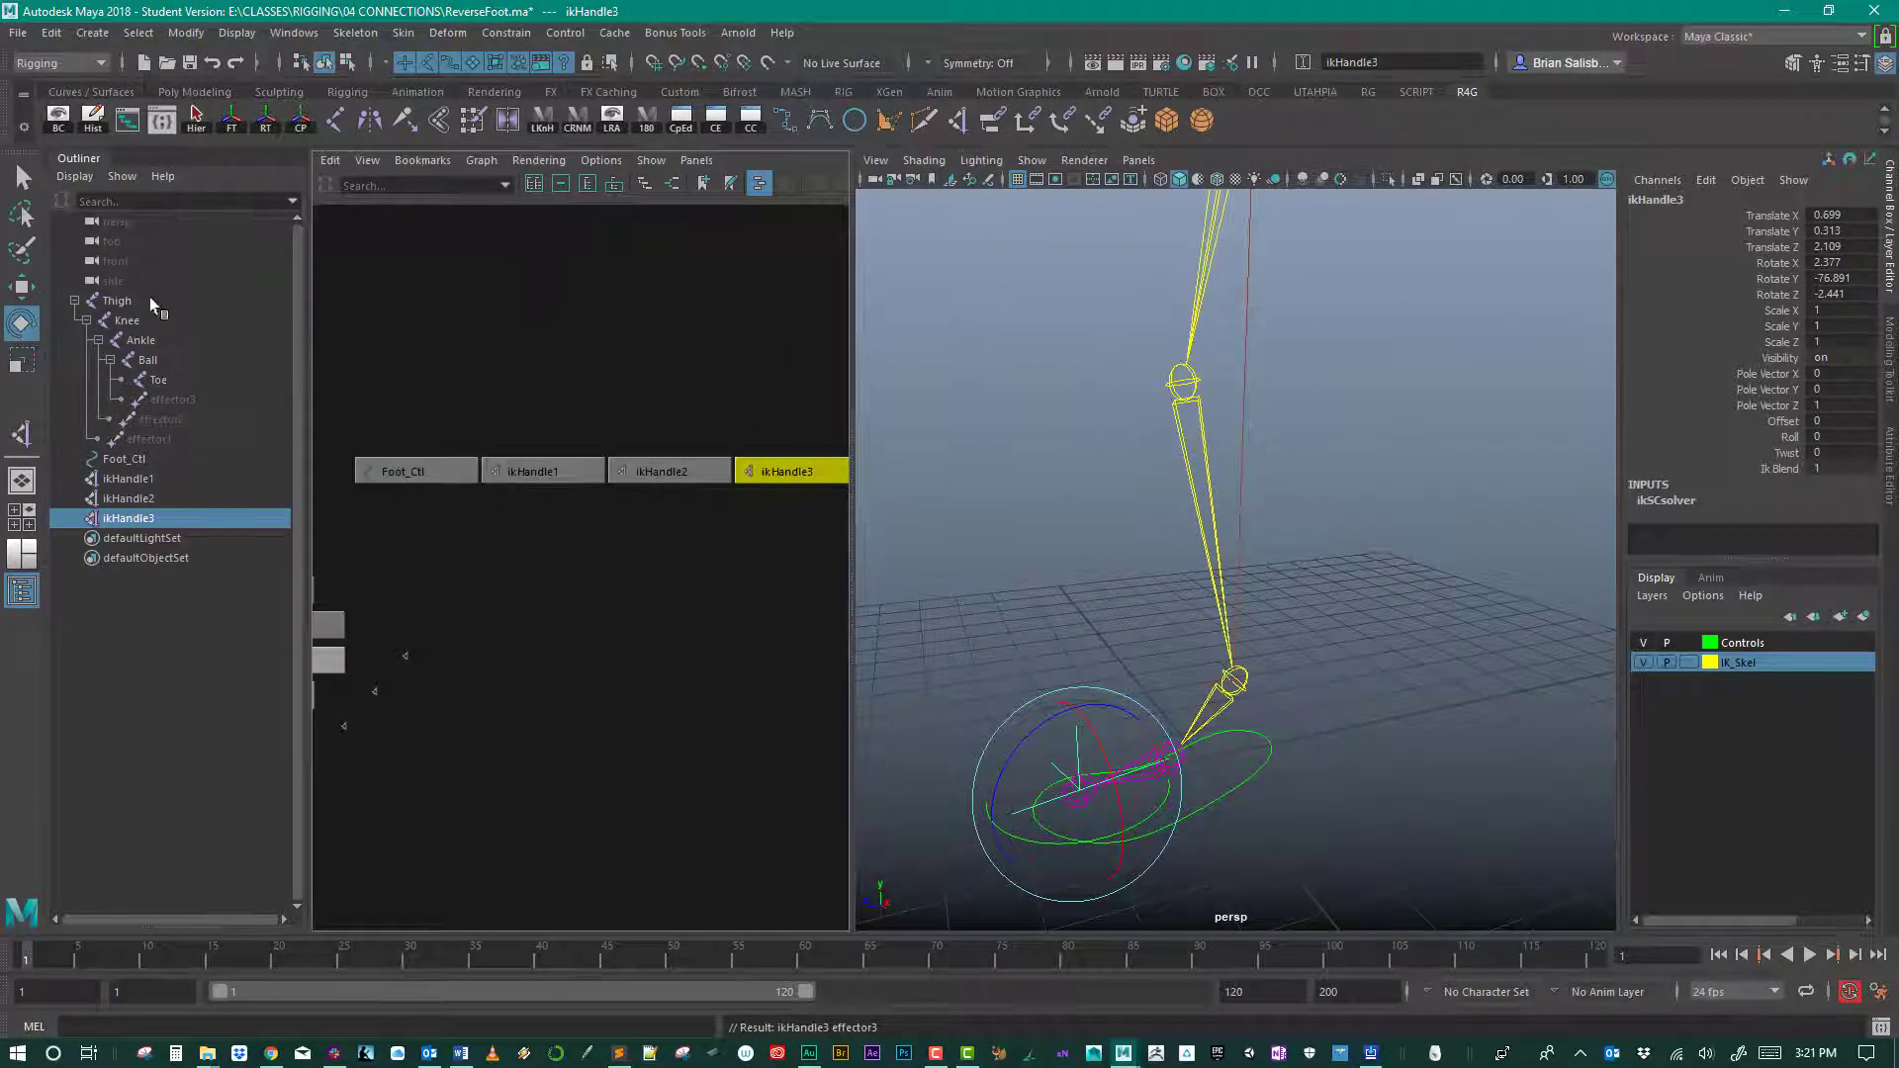
left_click(22, 591)
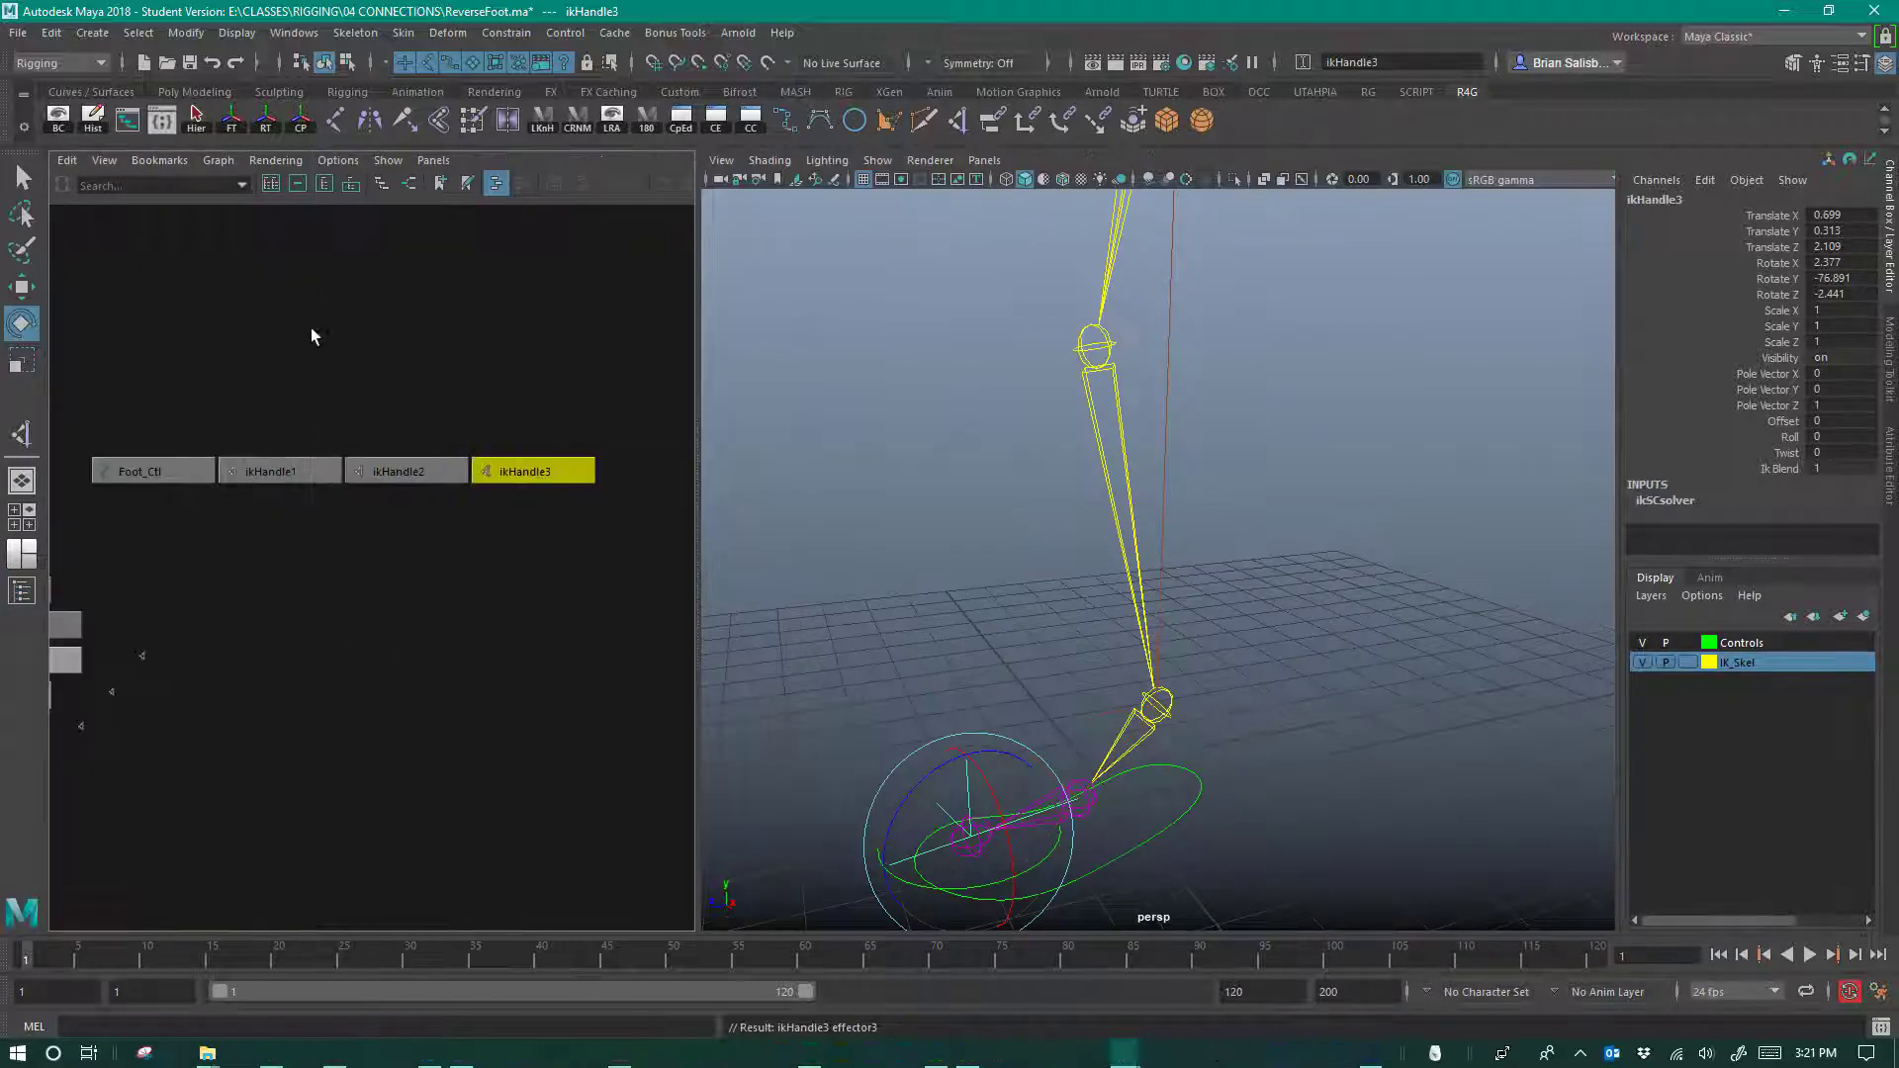
middle_click_drag(297, 328, 319, 263, "alt")
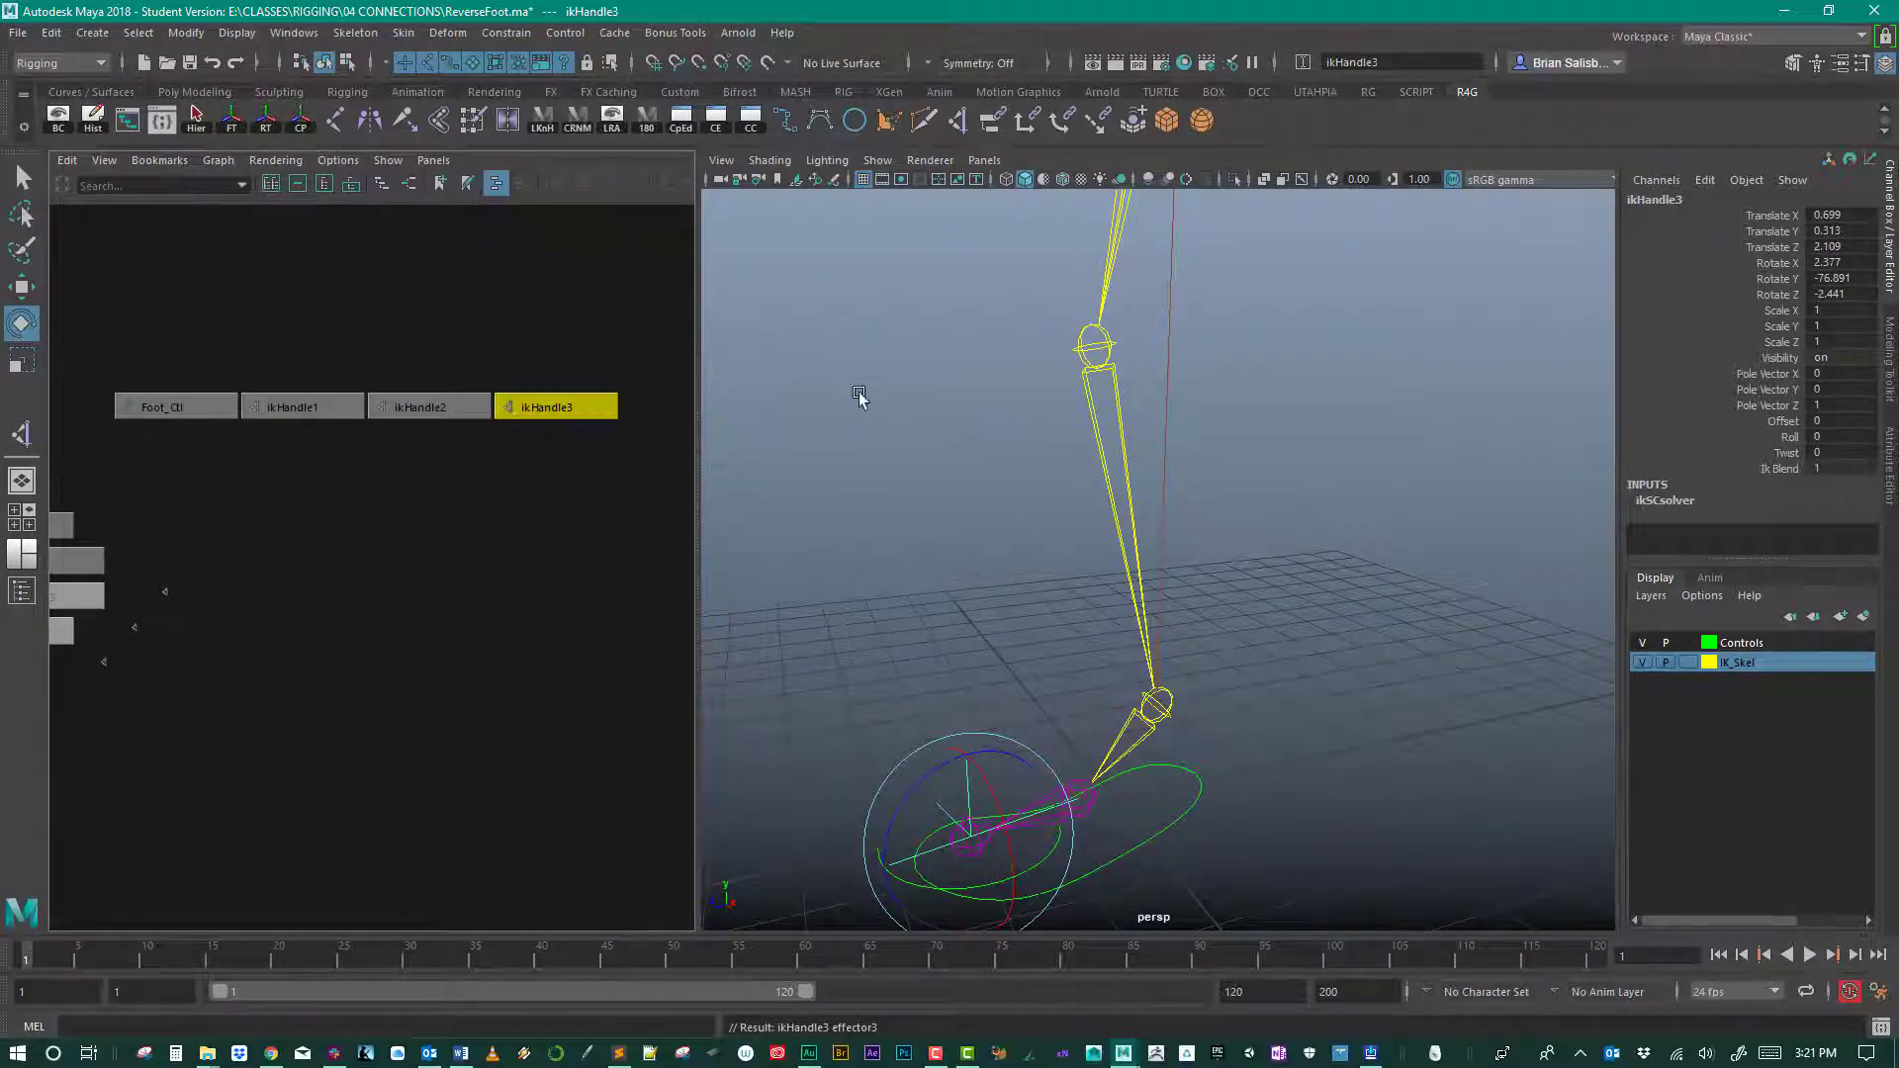
Step: Rename the ball-to-toe IK handle, ikHandle3, as ToeIK
double_click(1679, 199)
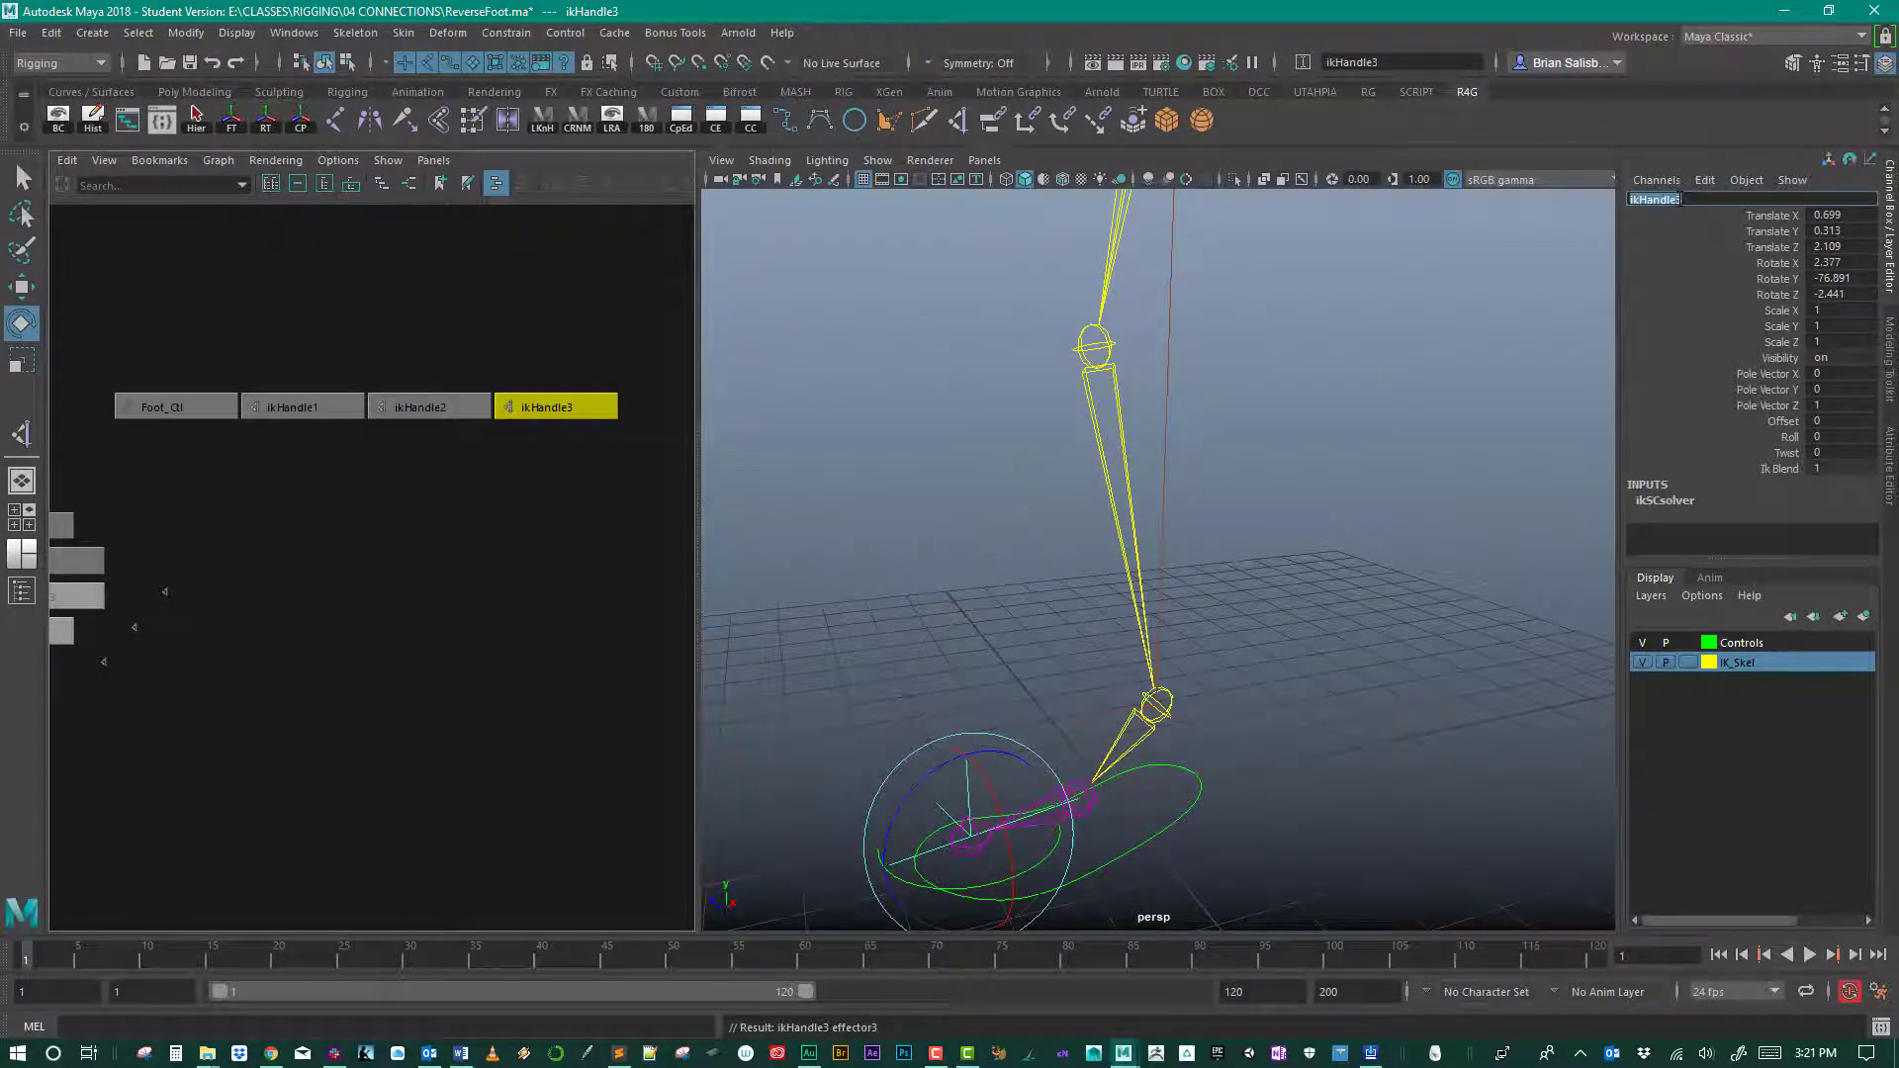
type("ToeIK")
key("Return")
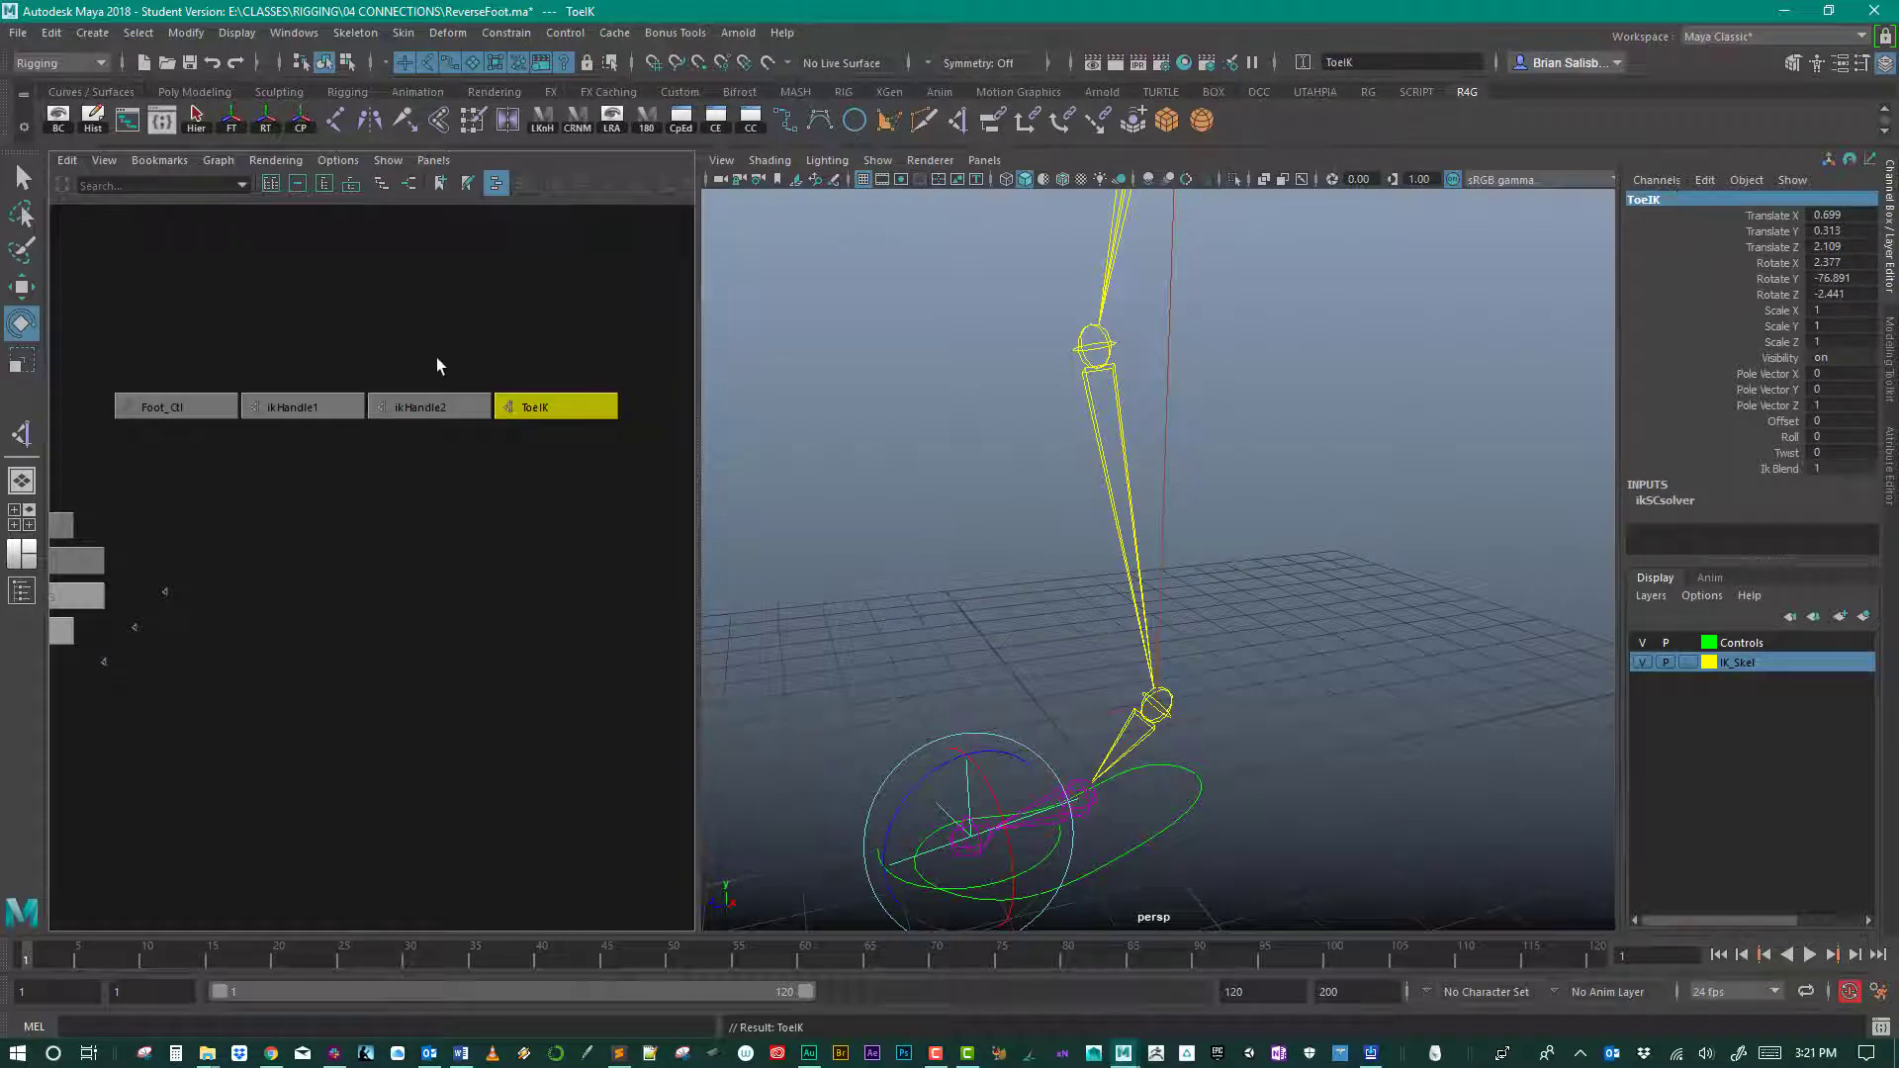
Step: Rename the ankle-to-ball IK handle, ikHandle2, as BallIK
left_click(440, 407)
double_click(1711, 201)
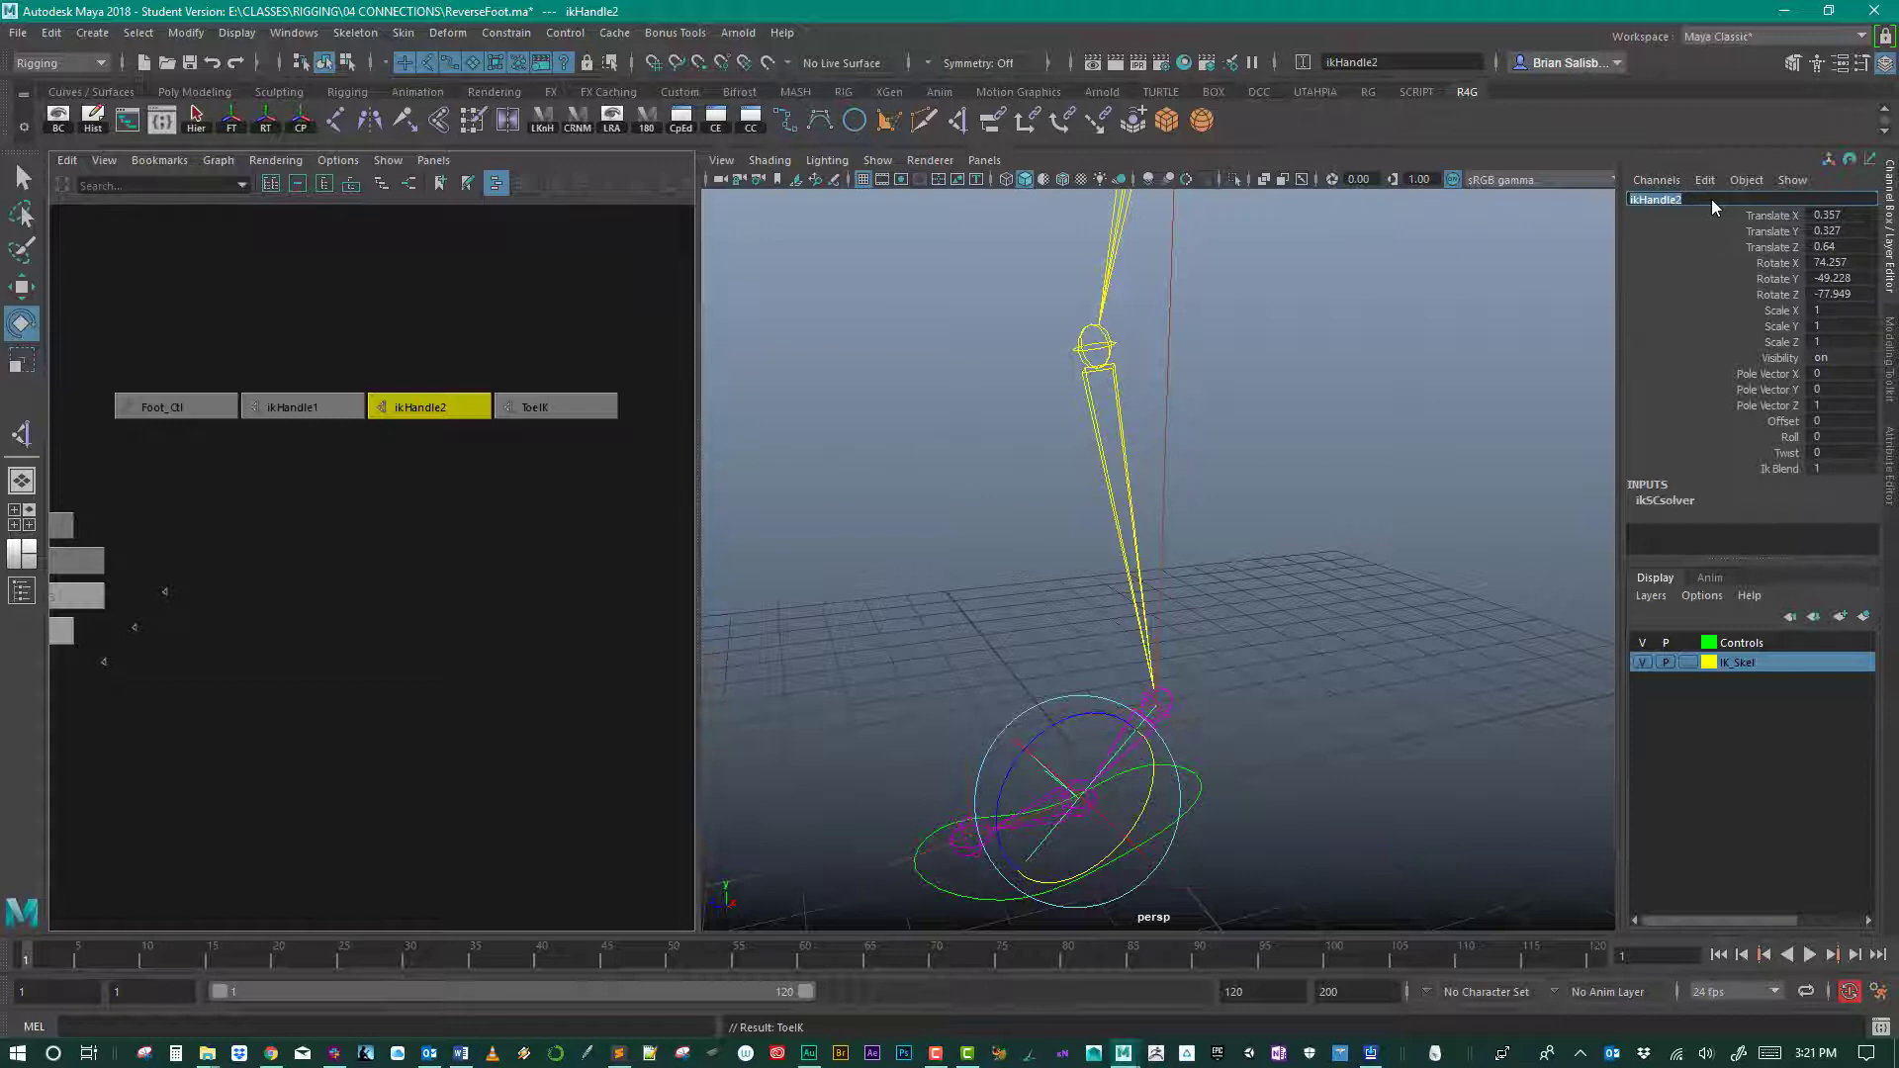
type("BallIK")
key("Return")
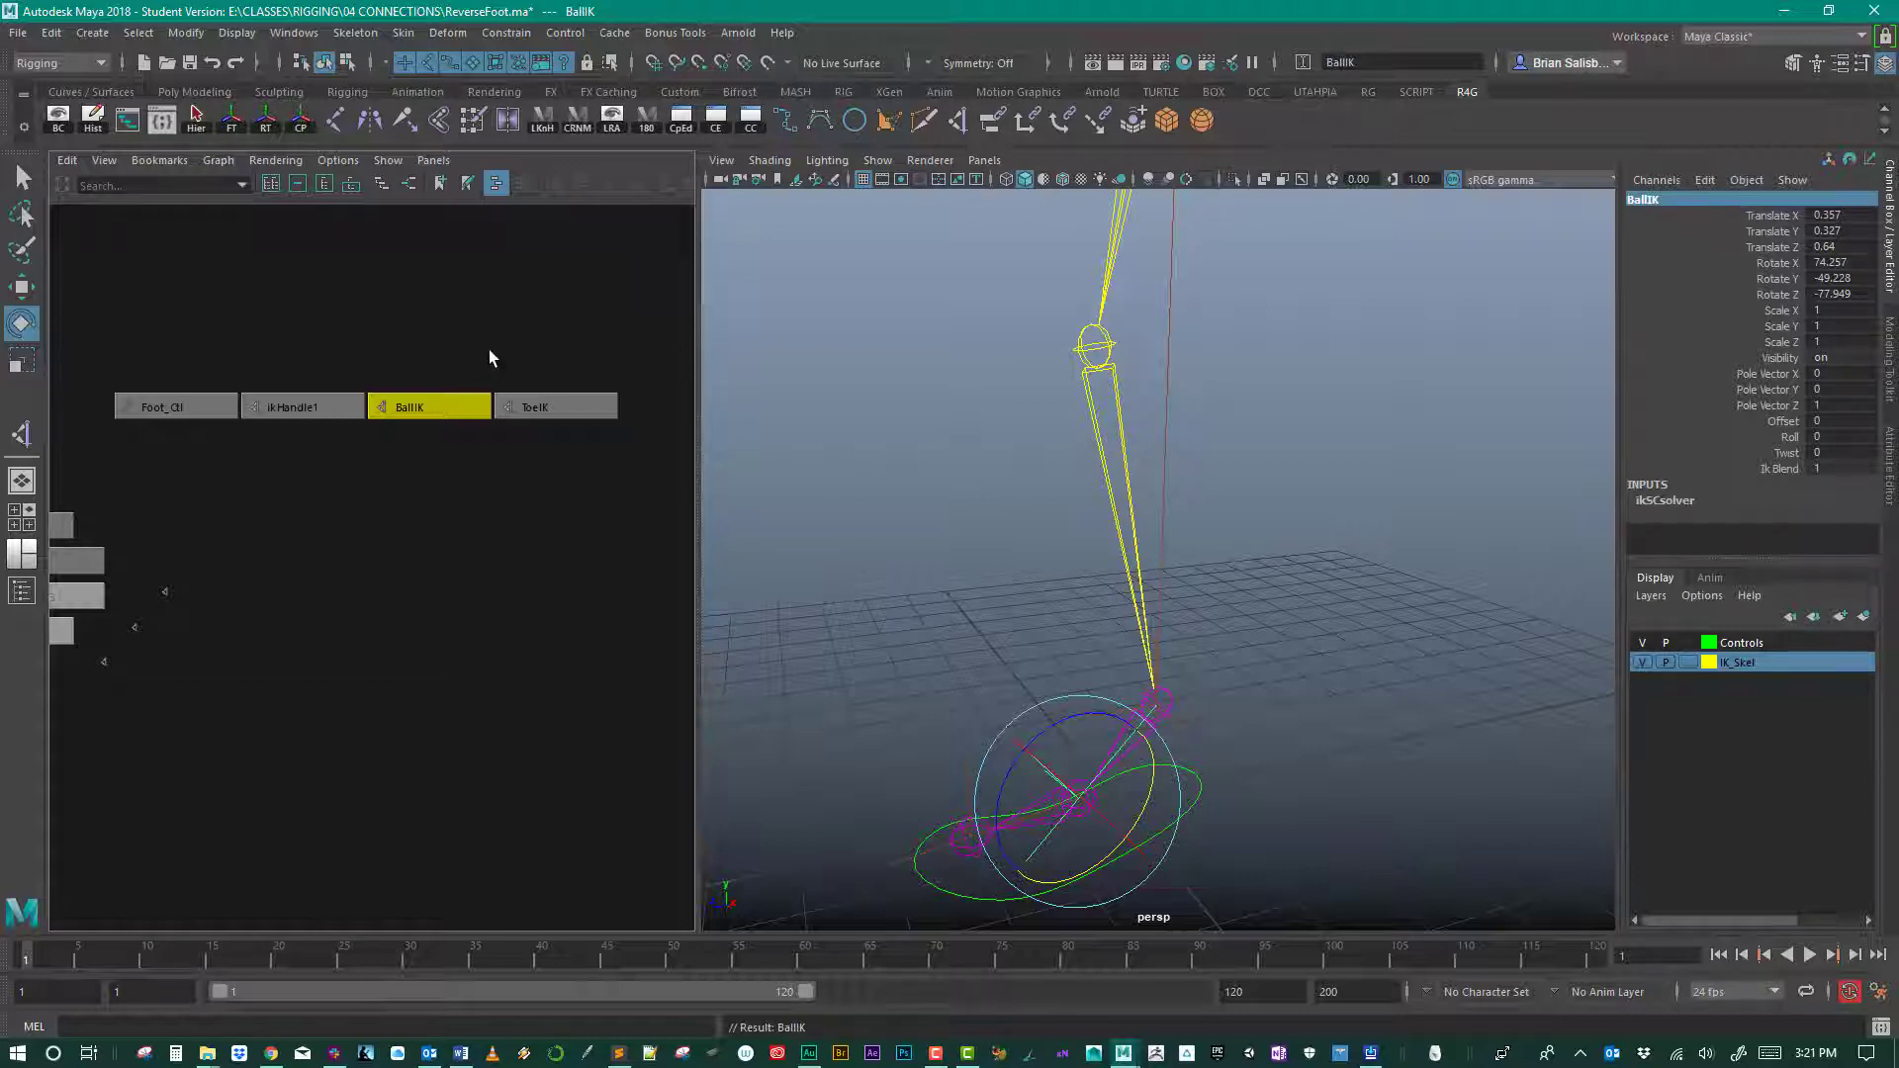
Step: Rename the thigh-to-ankle IK handle, ikHandle1, as LegIK
left_click(314, 406)
left_click(1665, 200)
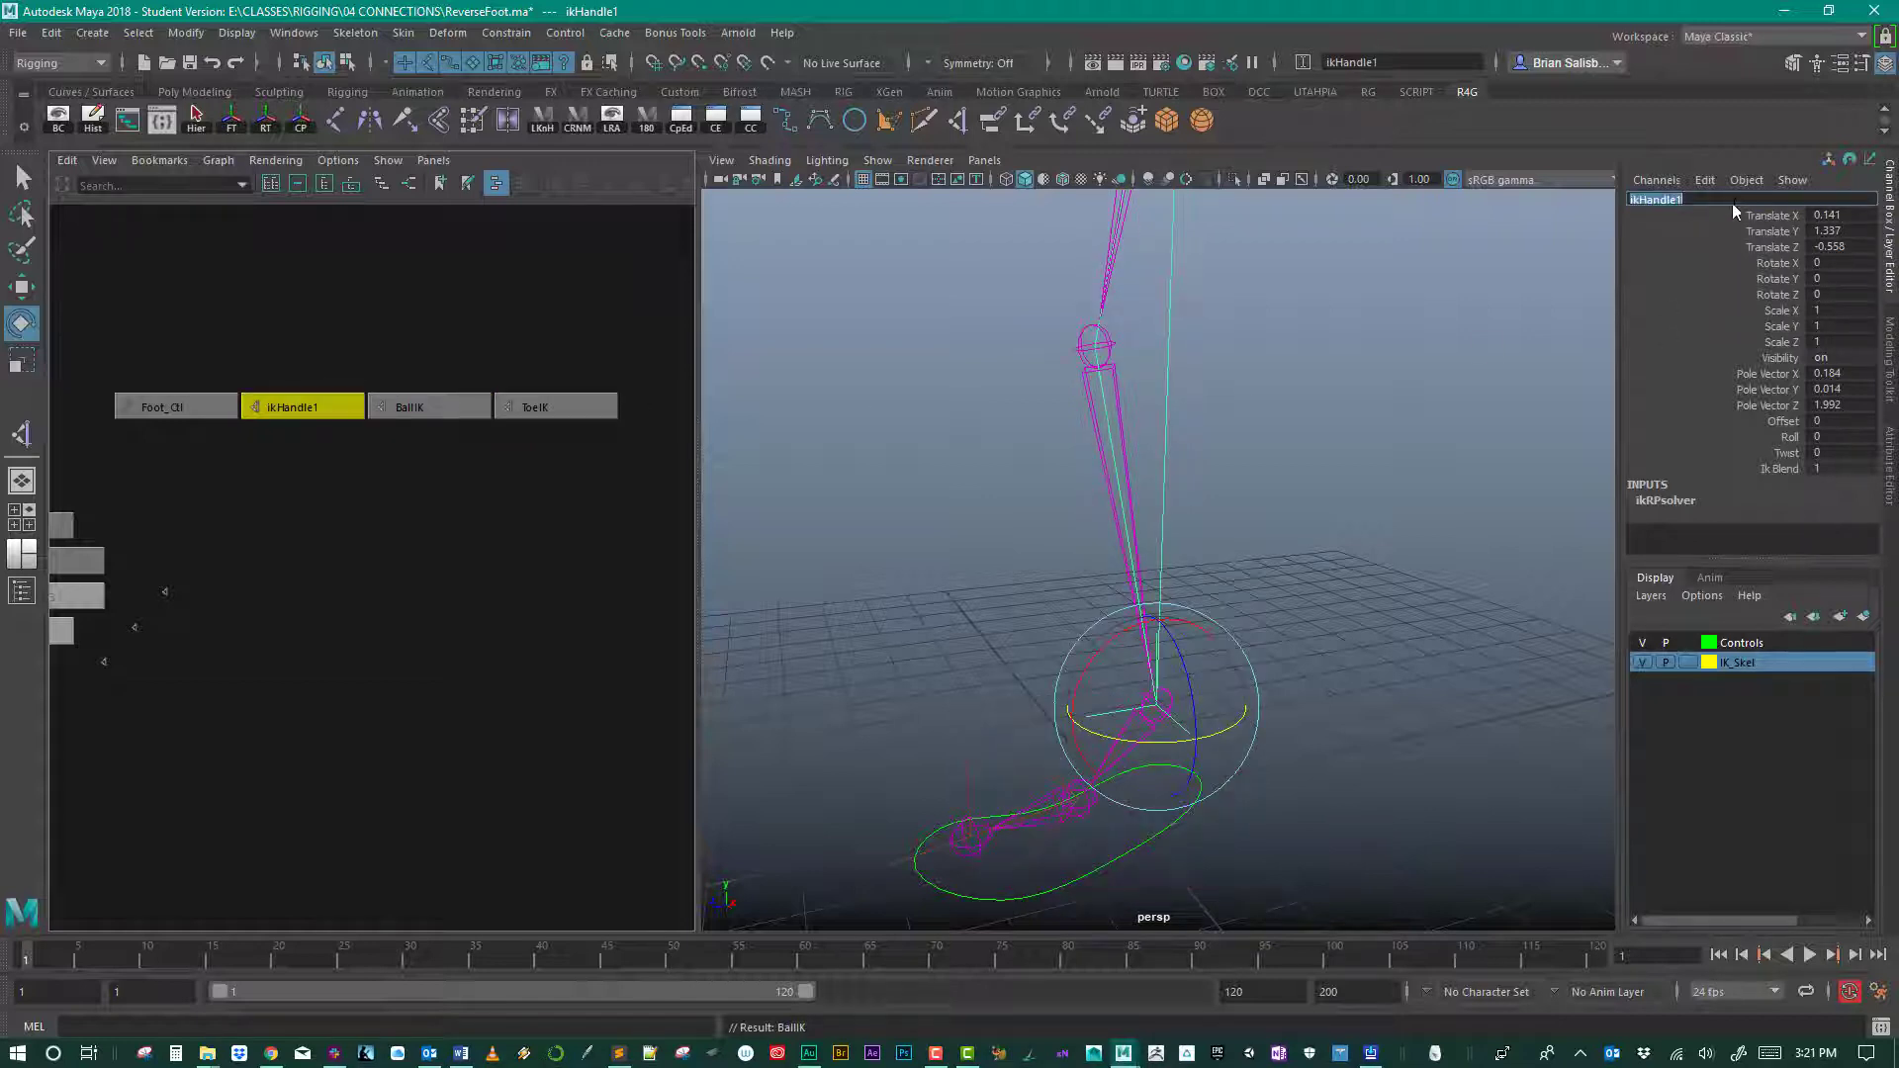
type("LegIK")
key("Return")
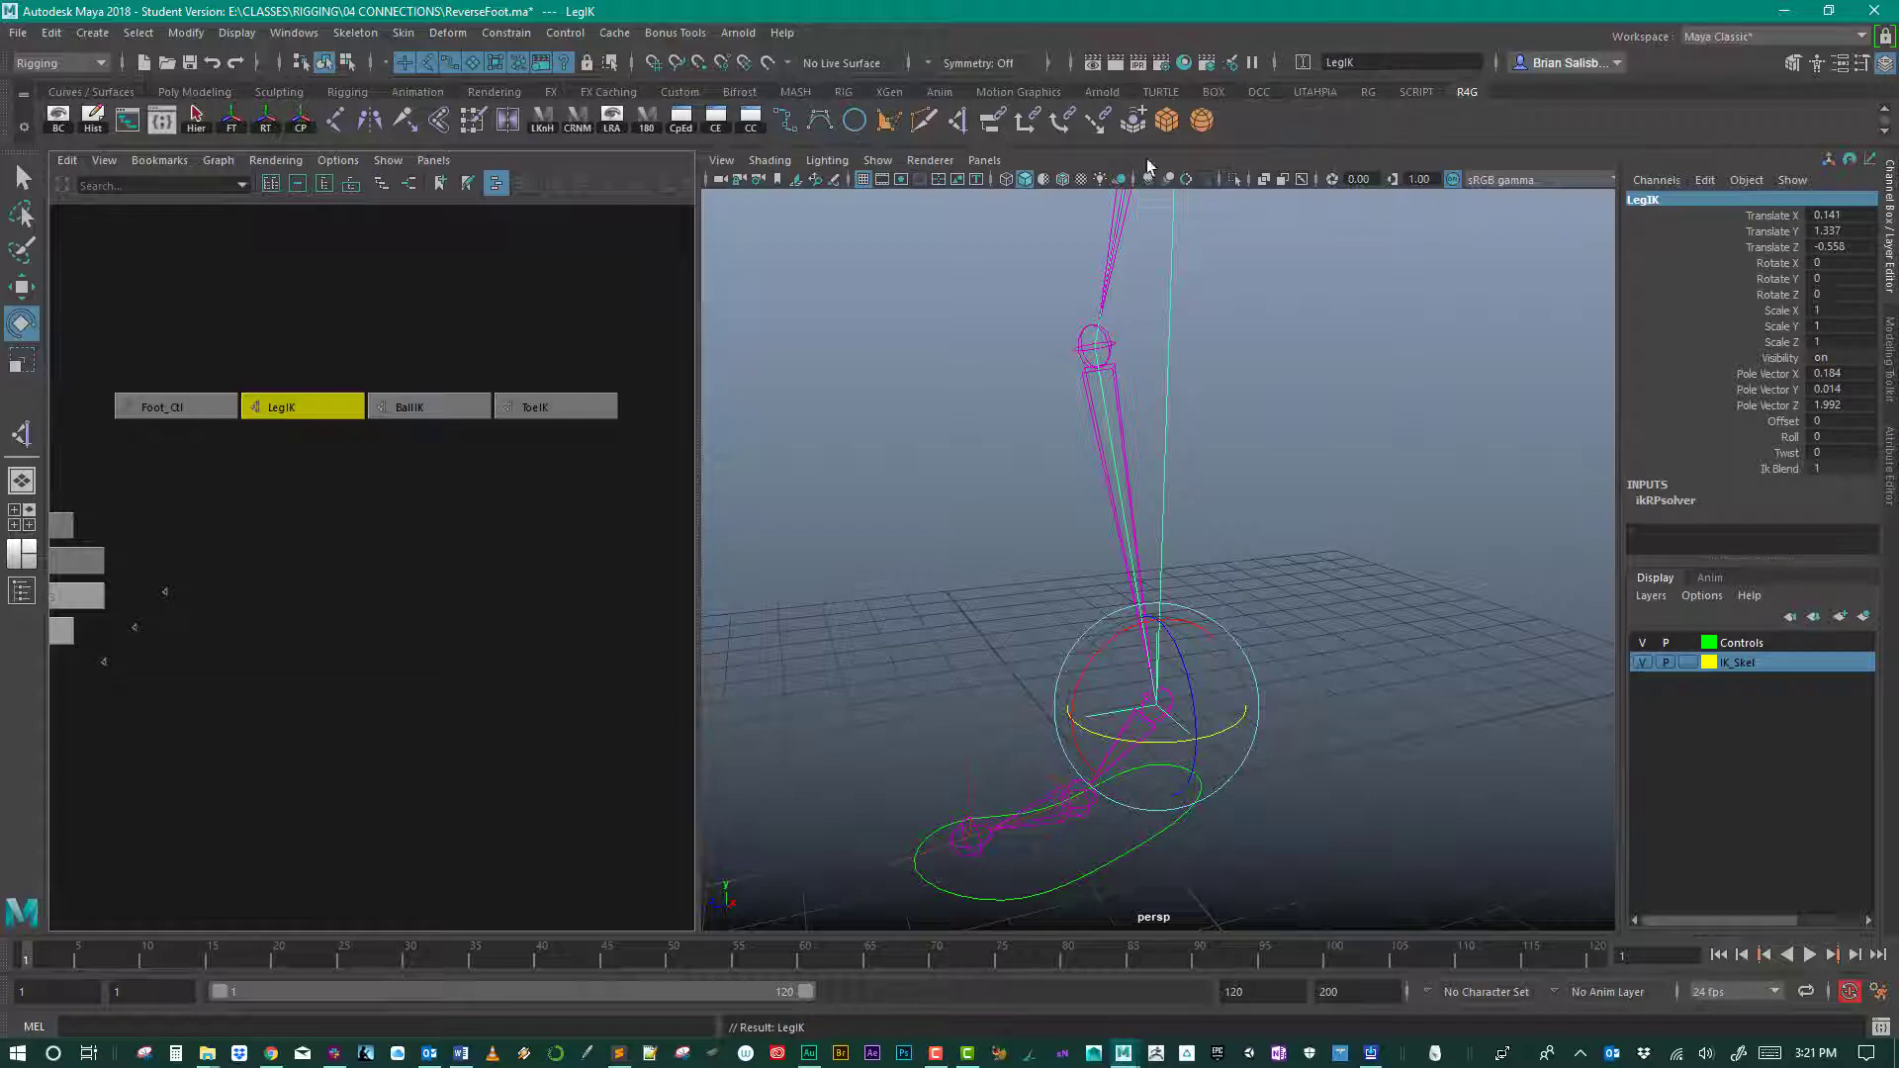
Step: Rearrange the graph nodes so that Foot_Ctl sits above the row of LegIK, BallIK and ToeIK, and clear the selection
left_click_drag(1310, 439, 1250, 402, "alt")
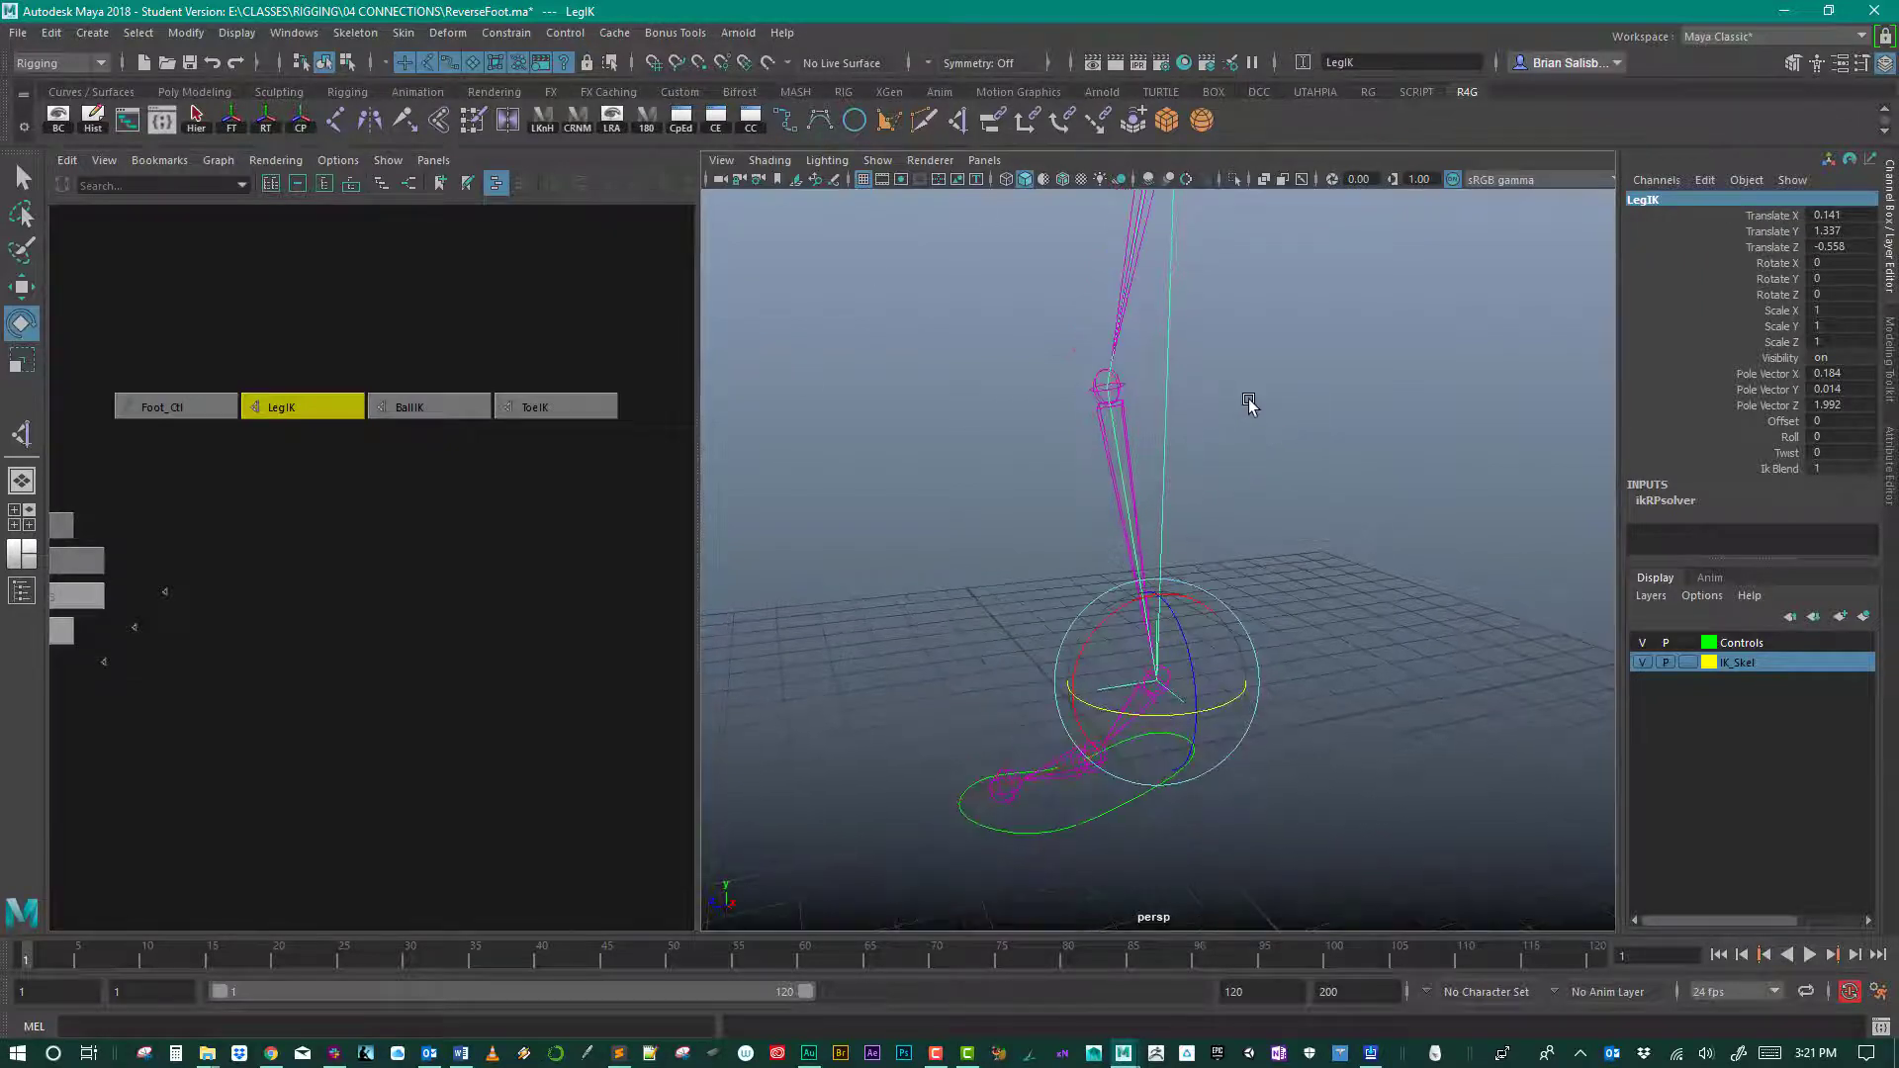
left_click(910, 473)
left_click_drag(900, 489, 936, 451, "alt")
middle_click_drag(373, 317, 356, 285, "alt")
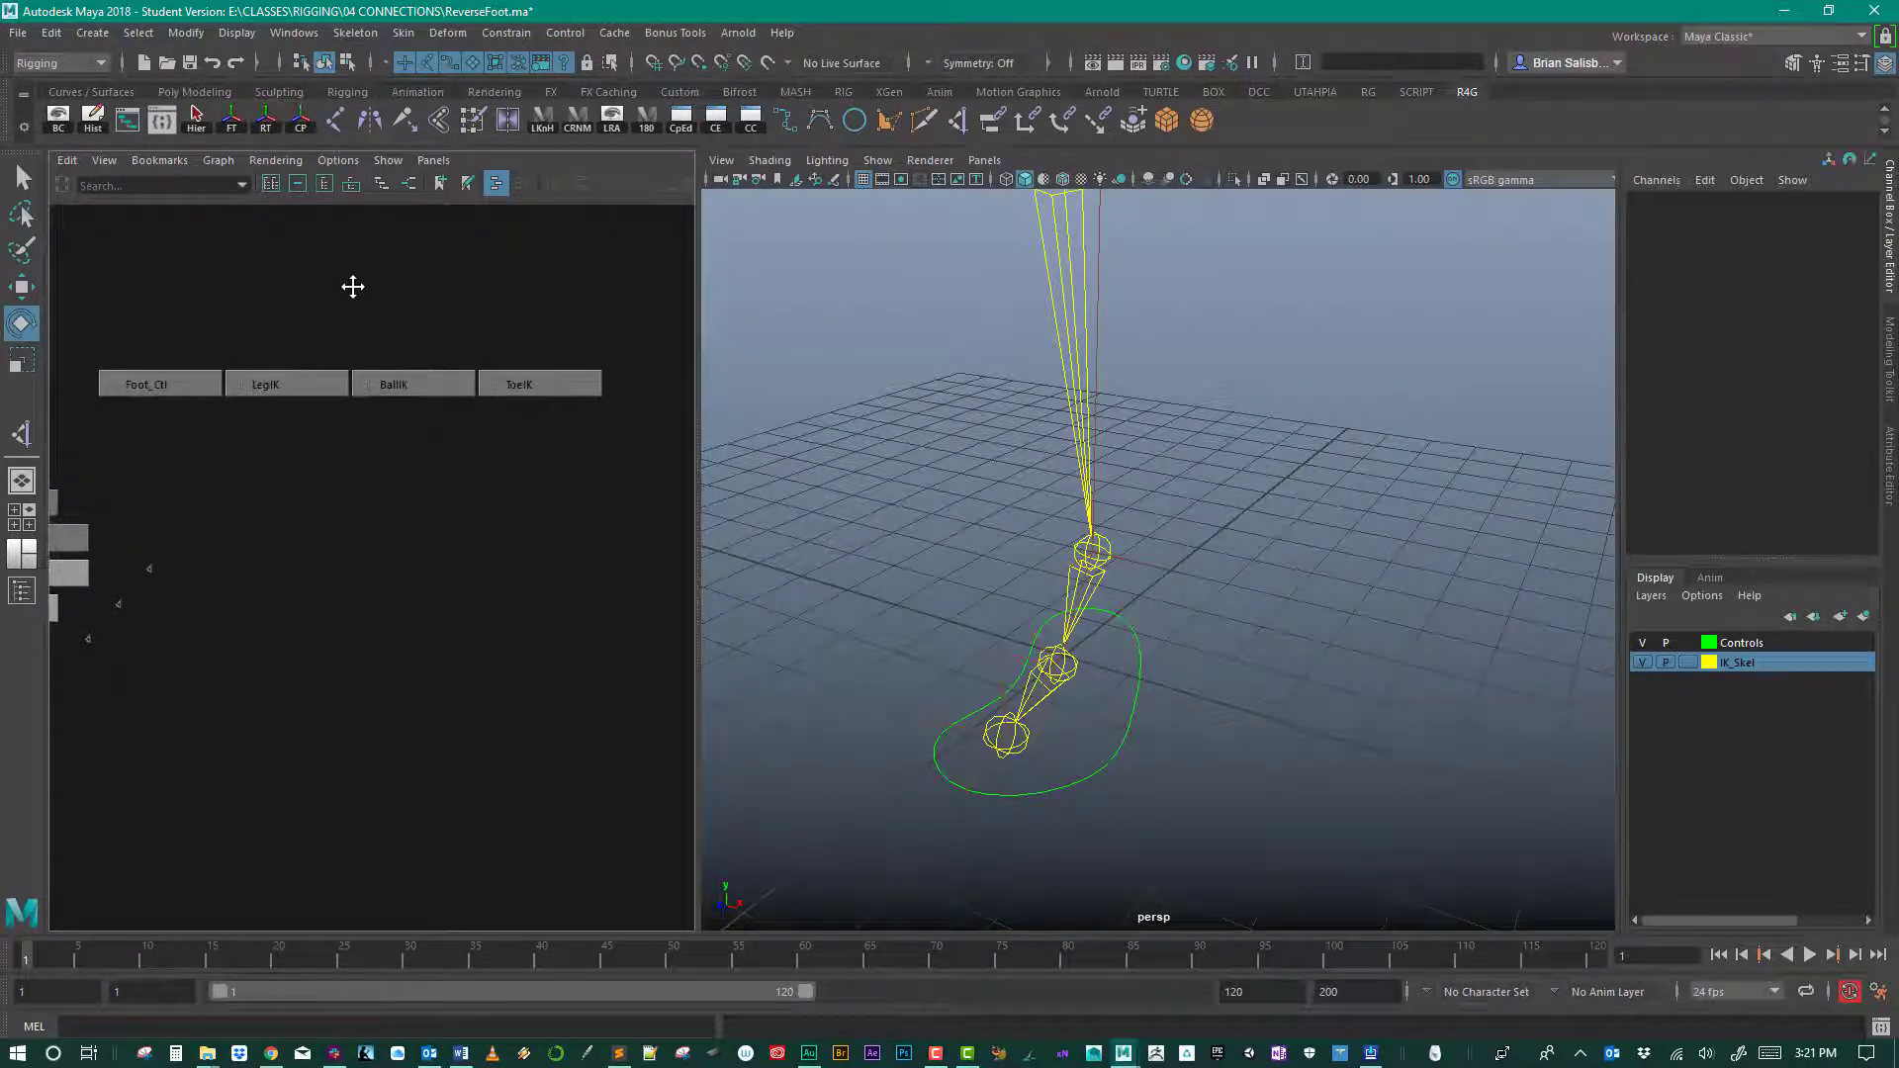
mouse_move(355, 288)
right_mouse_down("alt")
mouse_move(381, 304)
mouse_move(354, 289)
right_mouse_up("alt")
middle_click_drag(356, 296, 375, 304, "alt")
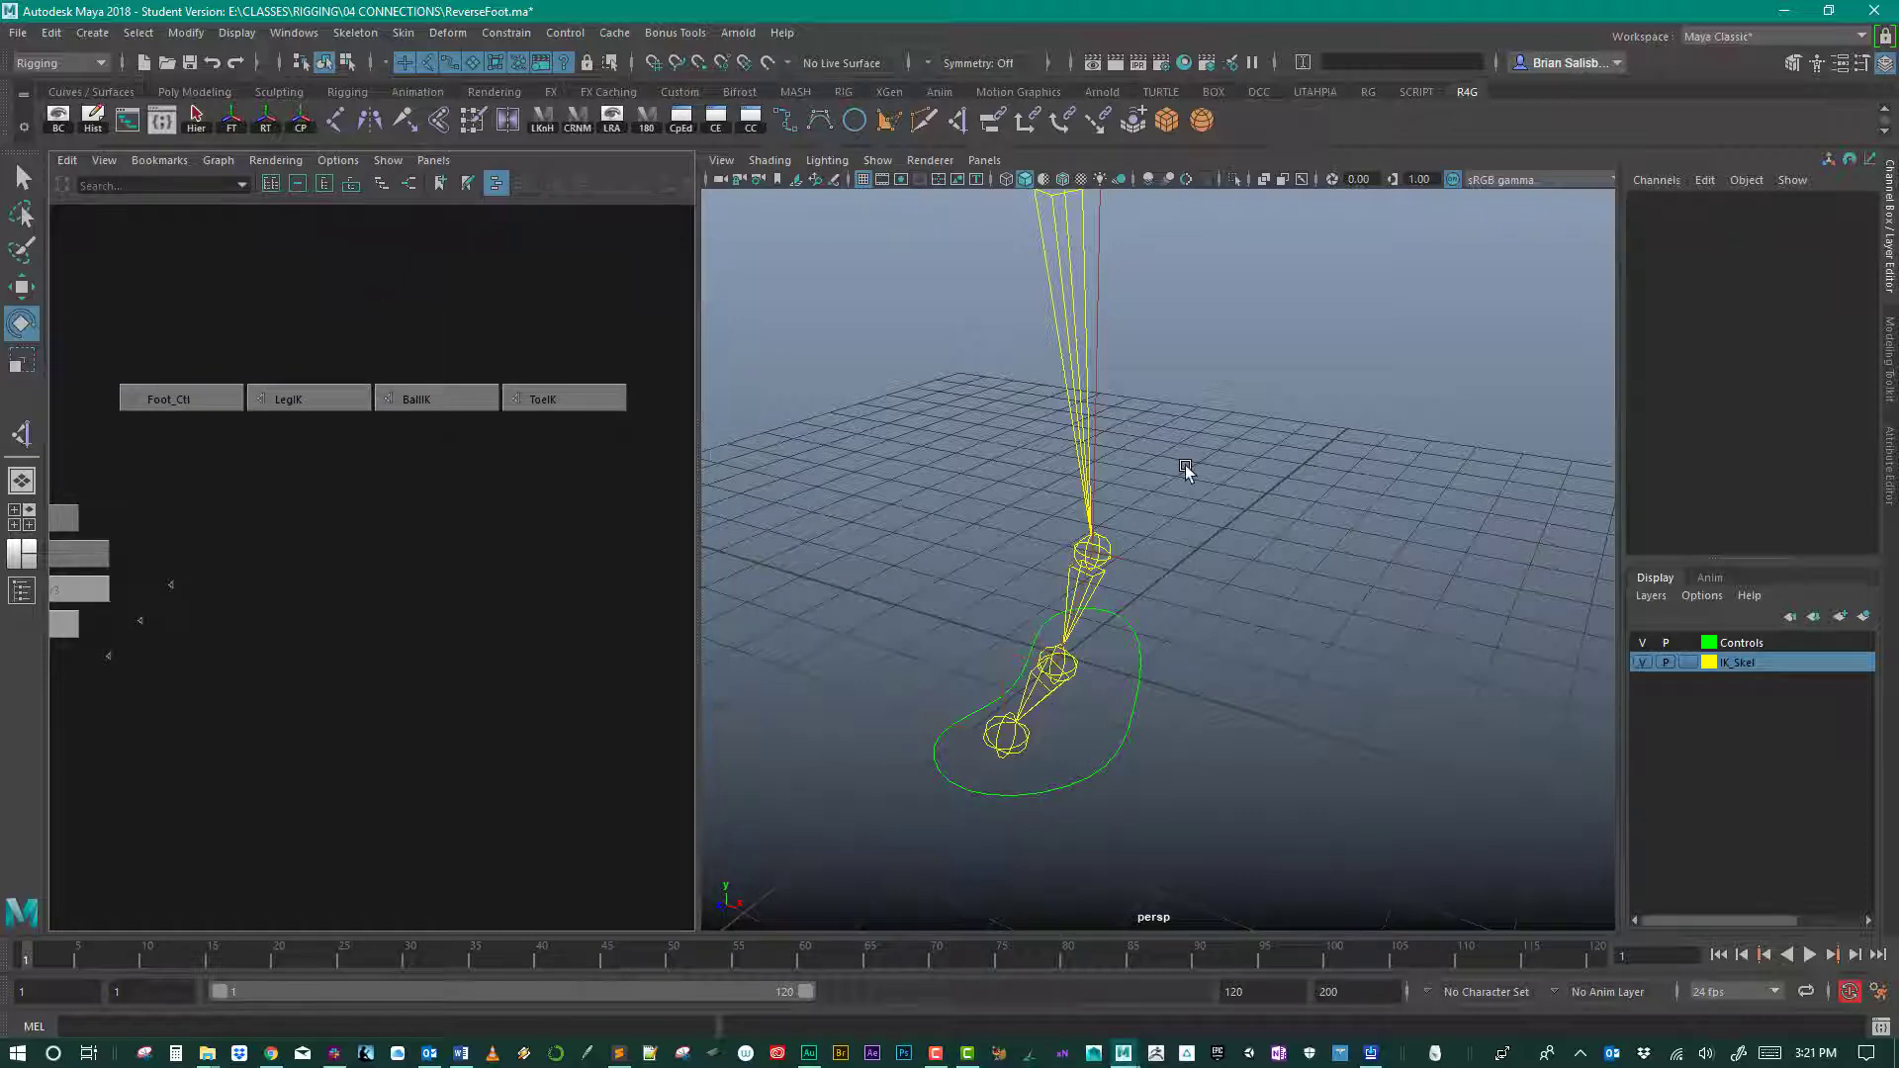
left_click_drag(284, 296, 636, 501)
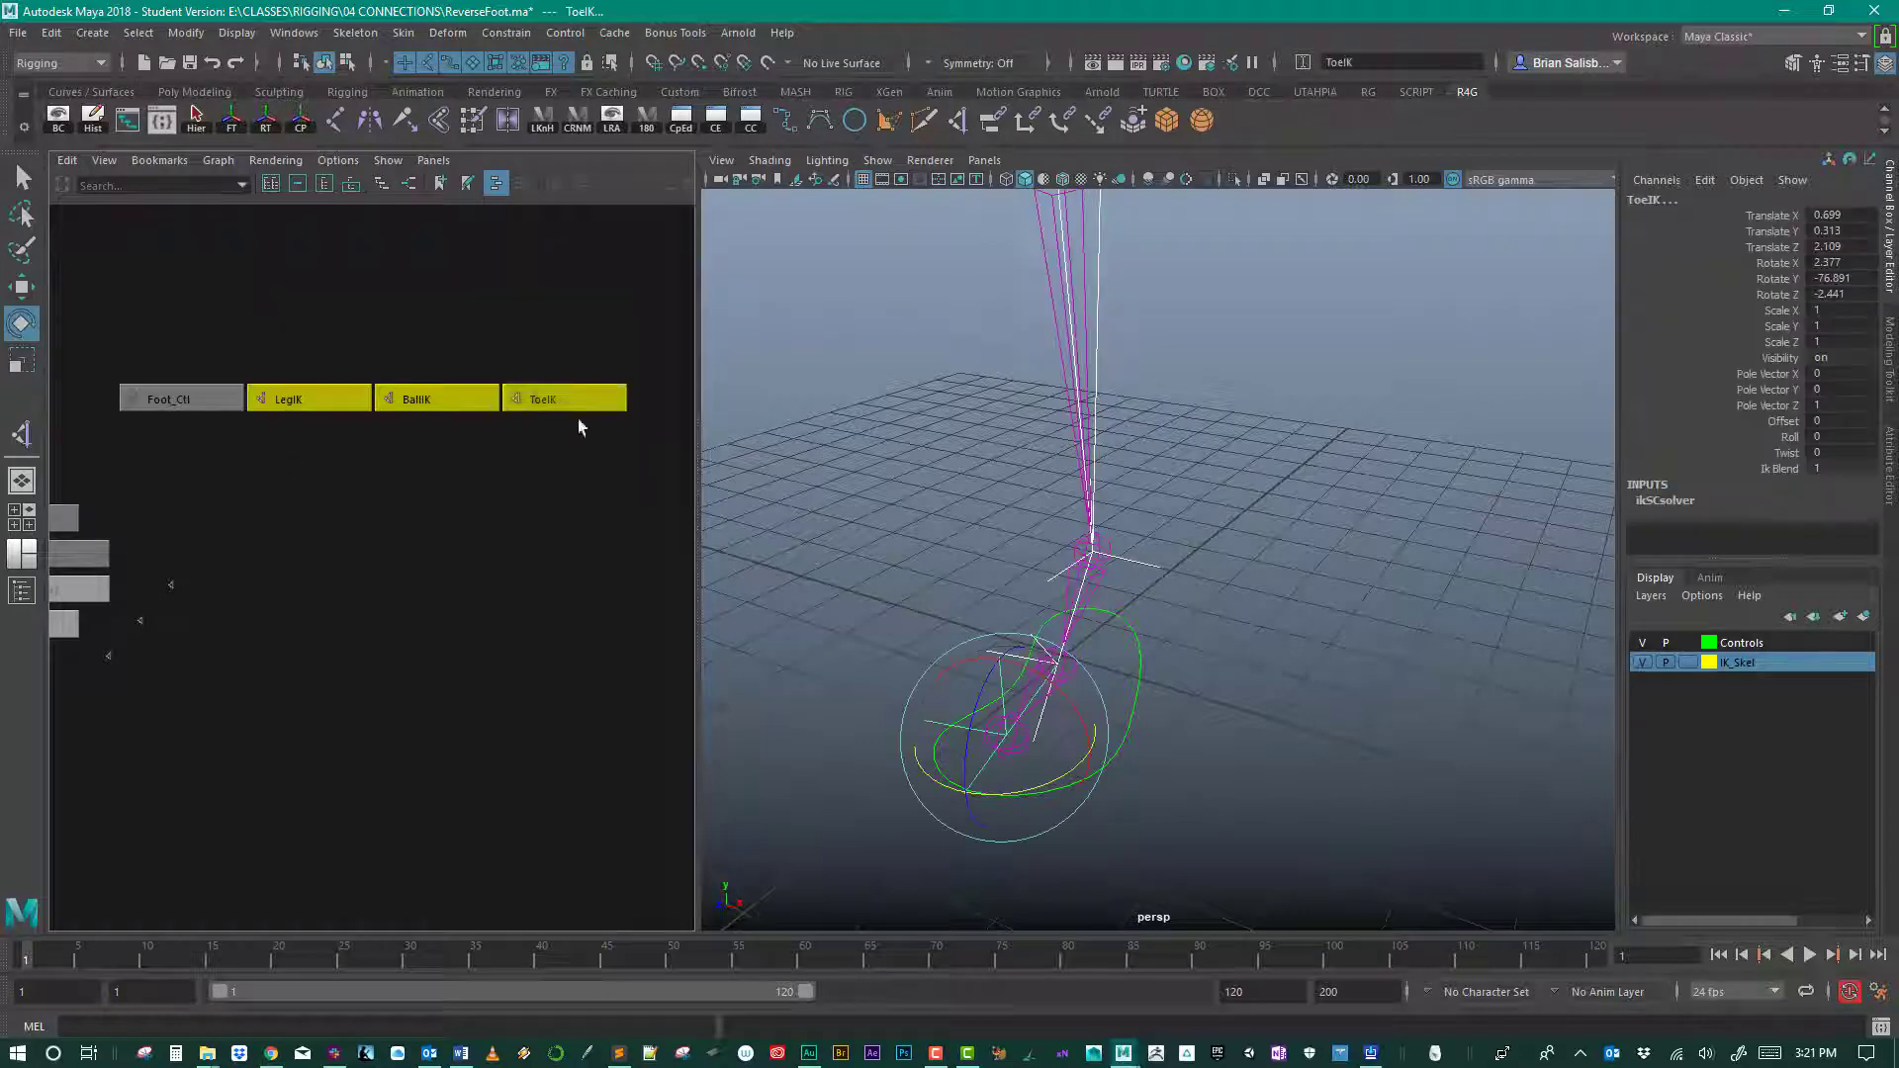
left_click_drag(575, 402, 547, 613)
left_click_drag(158, 400, 317, 454)
left_click(856, 509)
left_click_drag(920, 494, 864, 421, "alt")
mouse_move(398, 419)
middle_mouse_down("alt")
mouse_move(445, 348)
mouse_move(424, 401)
middle_mouse_up("alt")
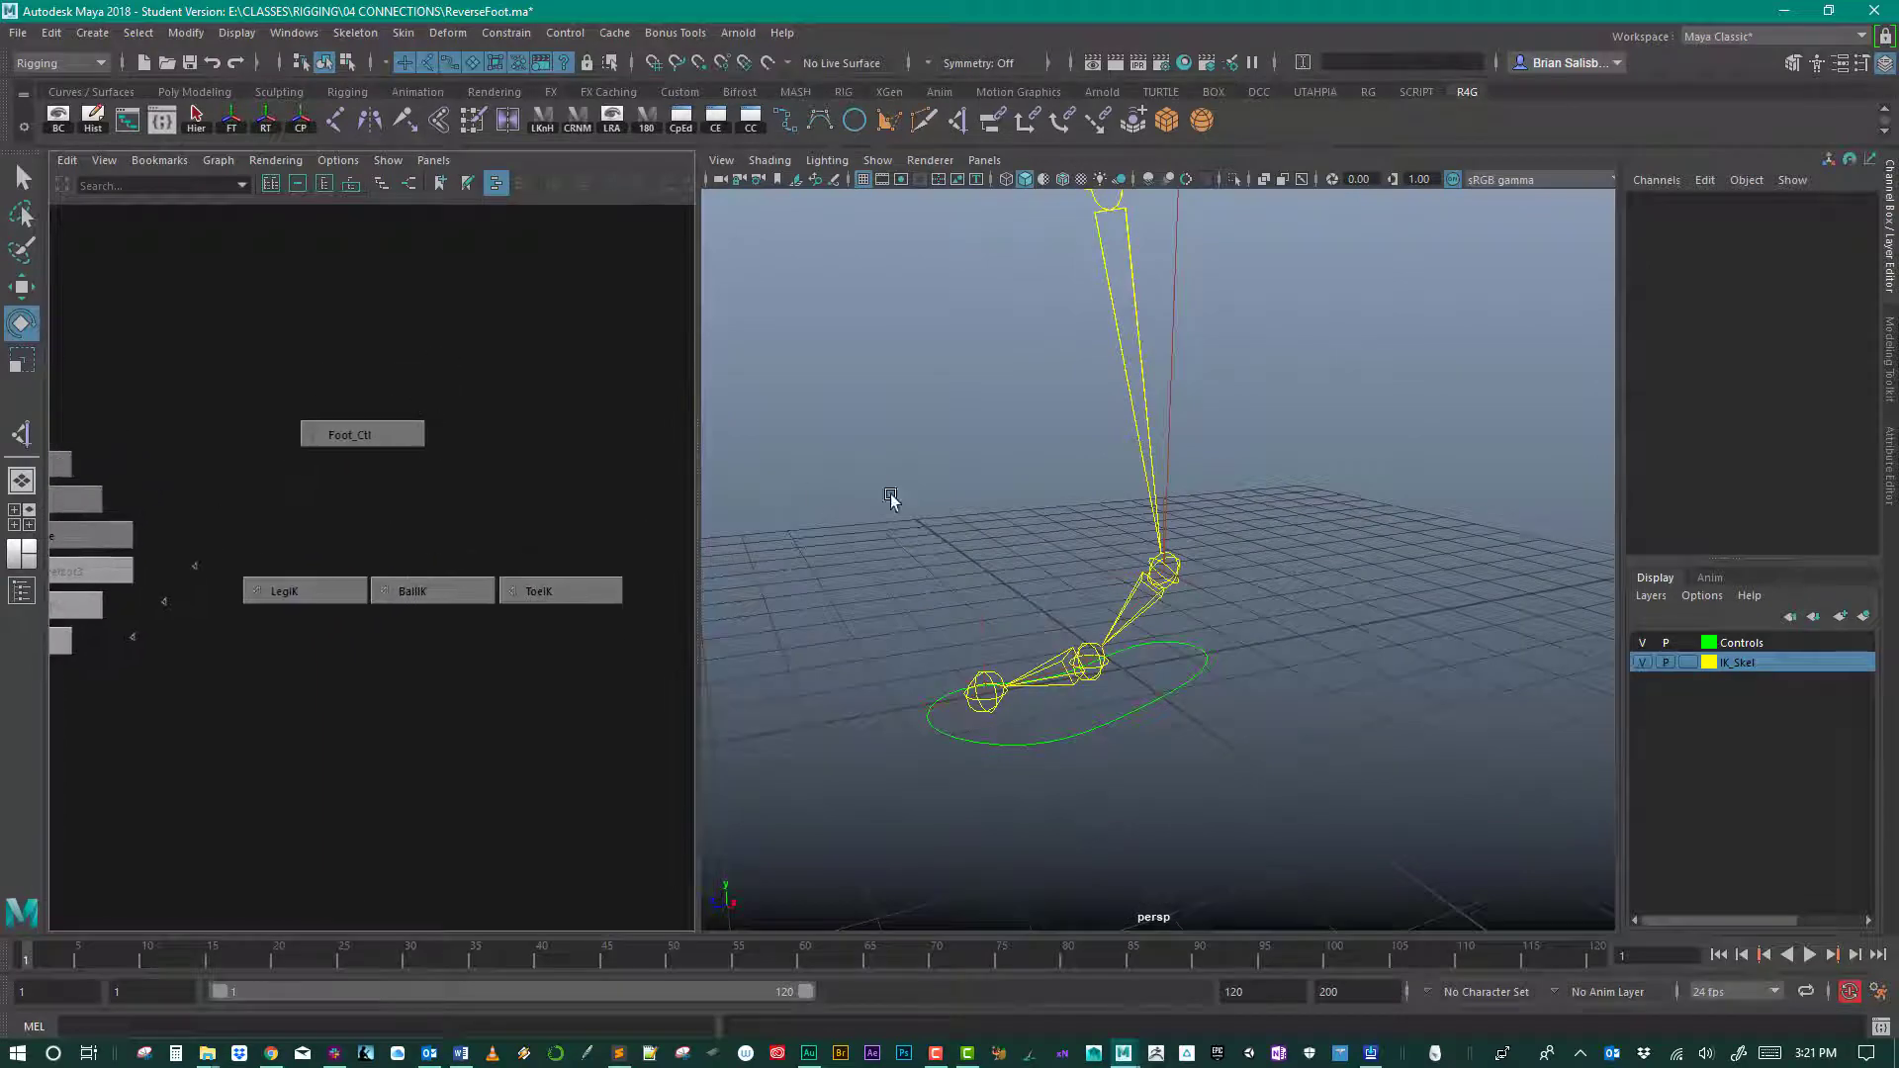
mouse_move(890, 500)
left_mouse_down("alt")
mouse_move(962, 530)
mouse_move(924, 492)
mouse_move(903, 519)
mouse_move(886, 505)
left_mouse_up("alt")
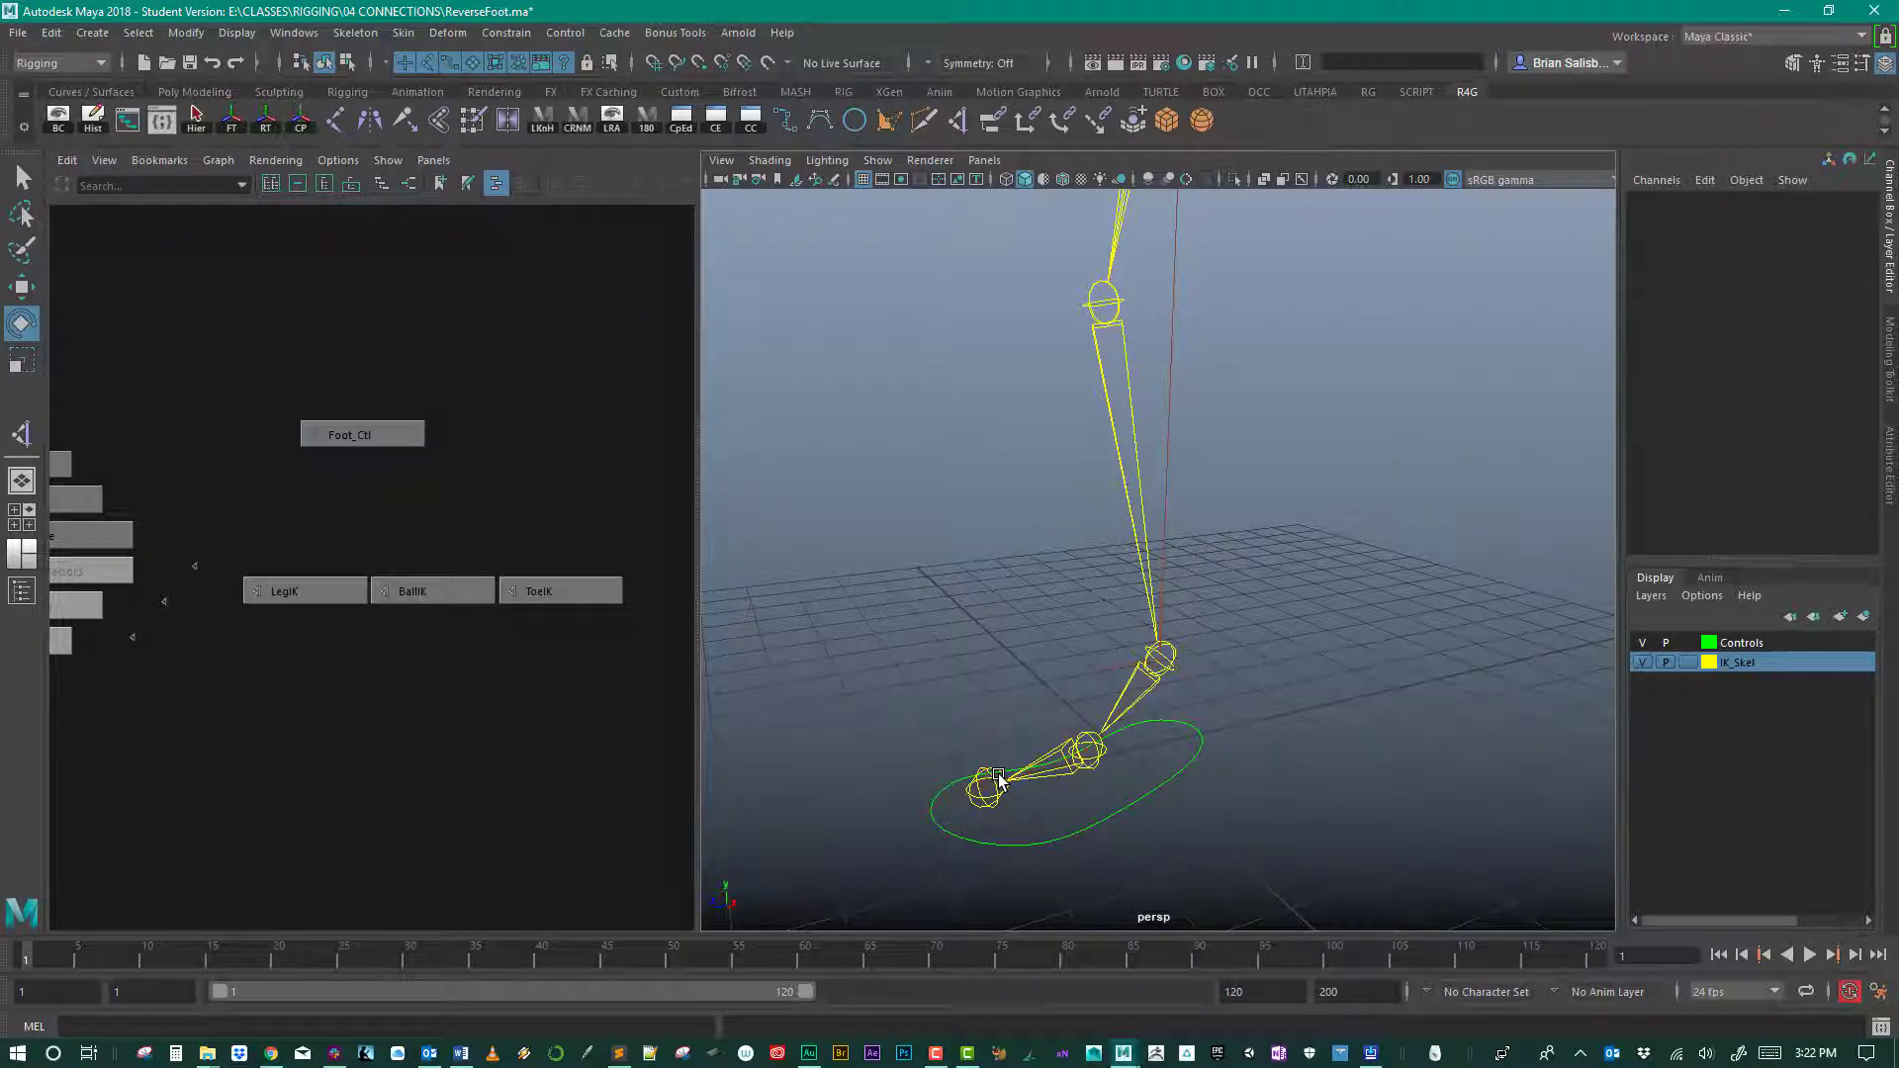
Step: Create a locator and place its node beside Foot_Ctl, above the IK handle nodes
left_click_drag(988, 775, 881, 550, "alt")
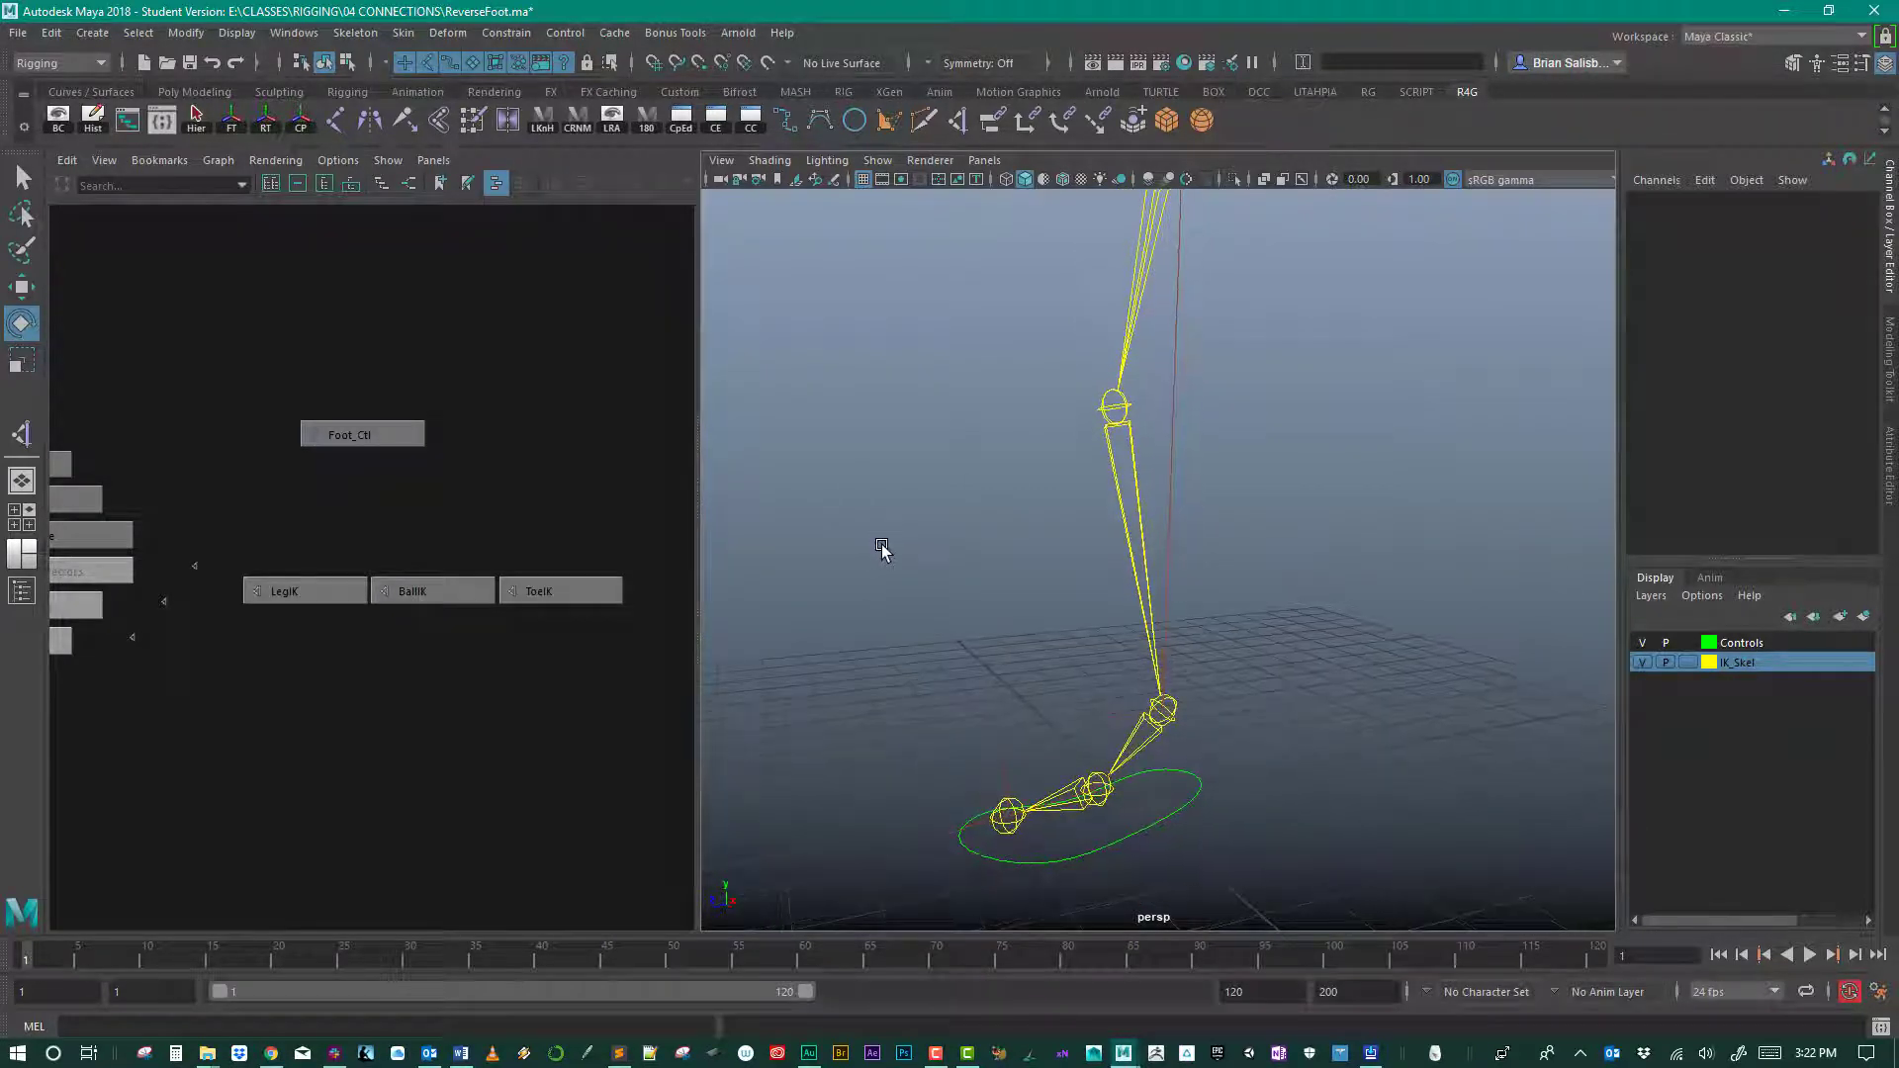
left_click(107, 36)
mouse_move(154, 366)
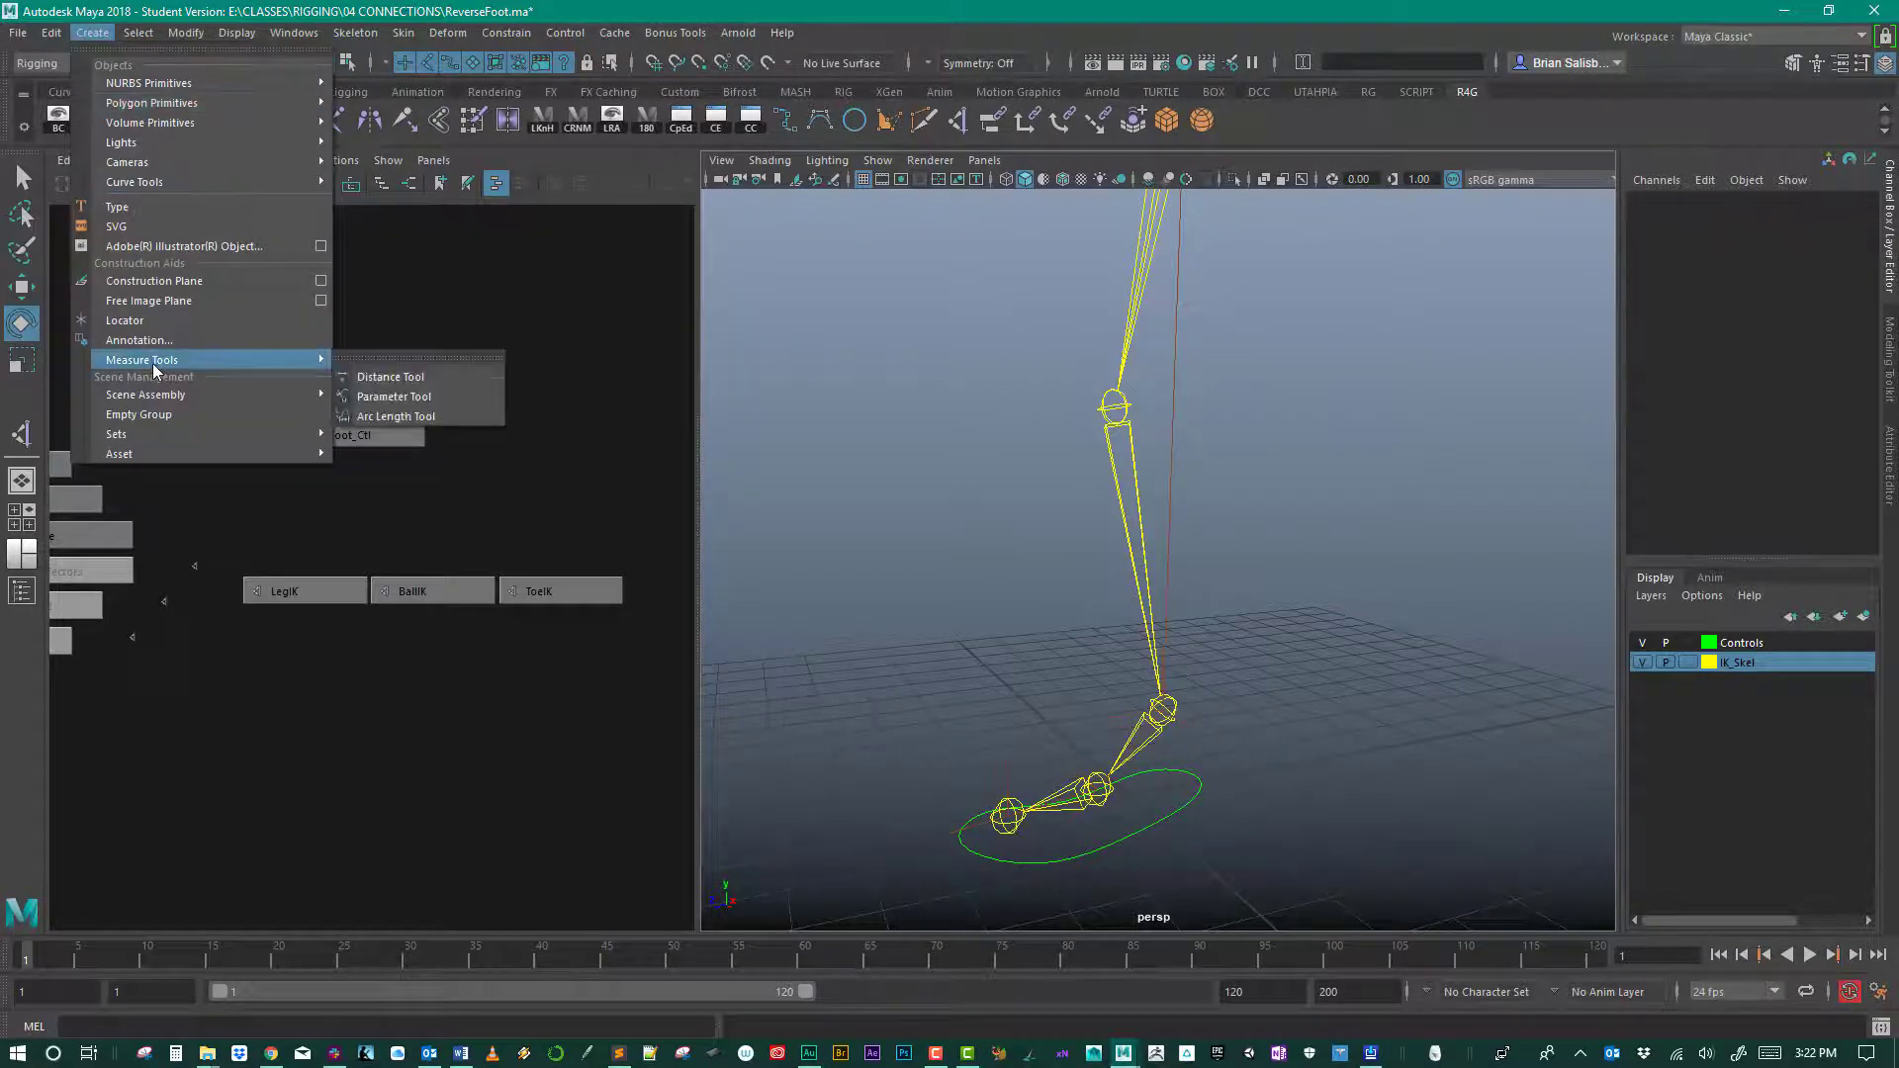
left_click(148, 322)
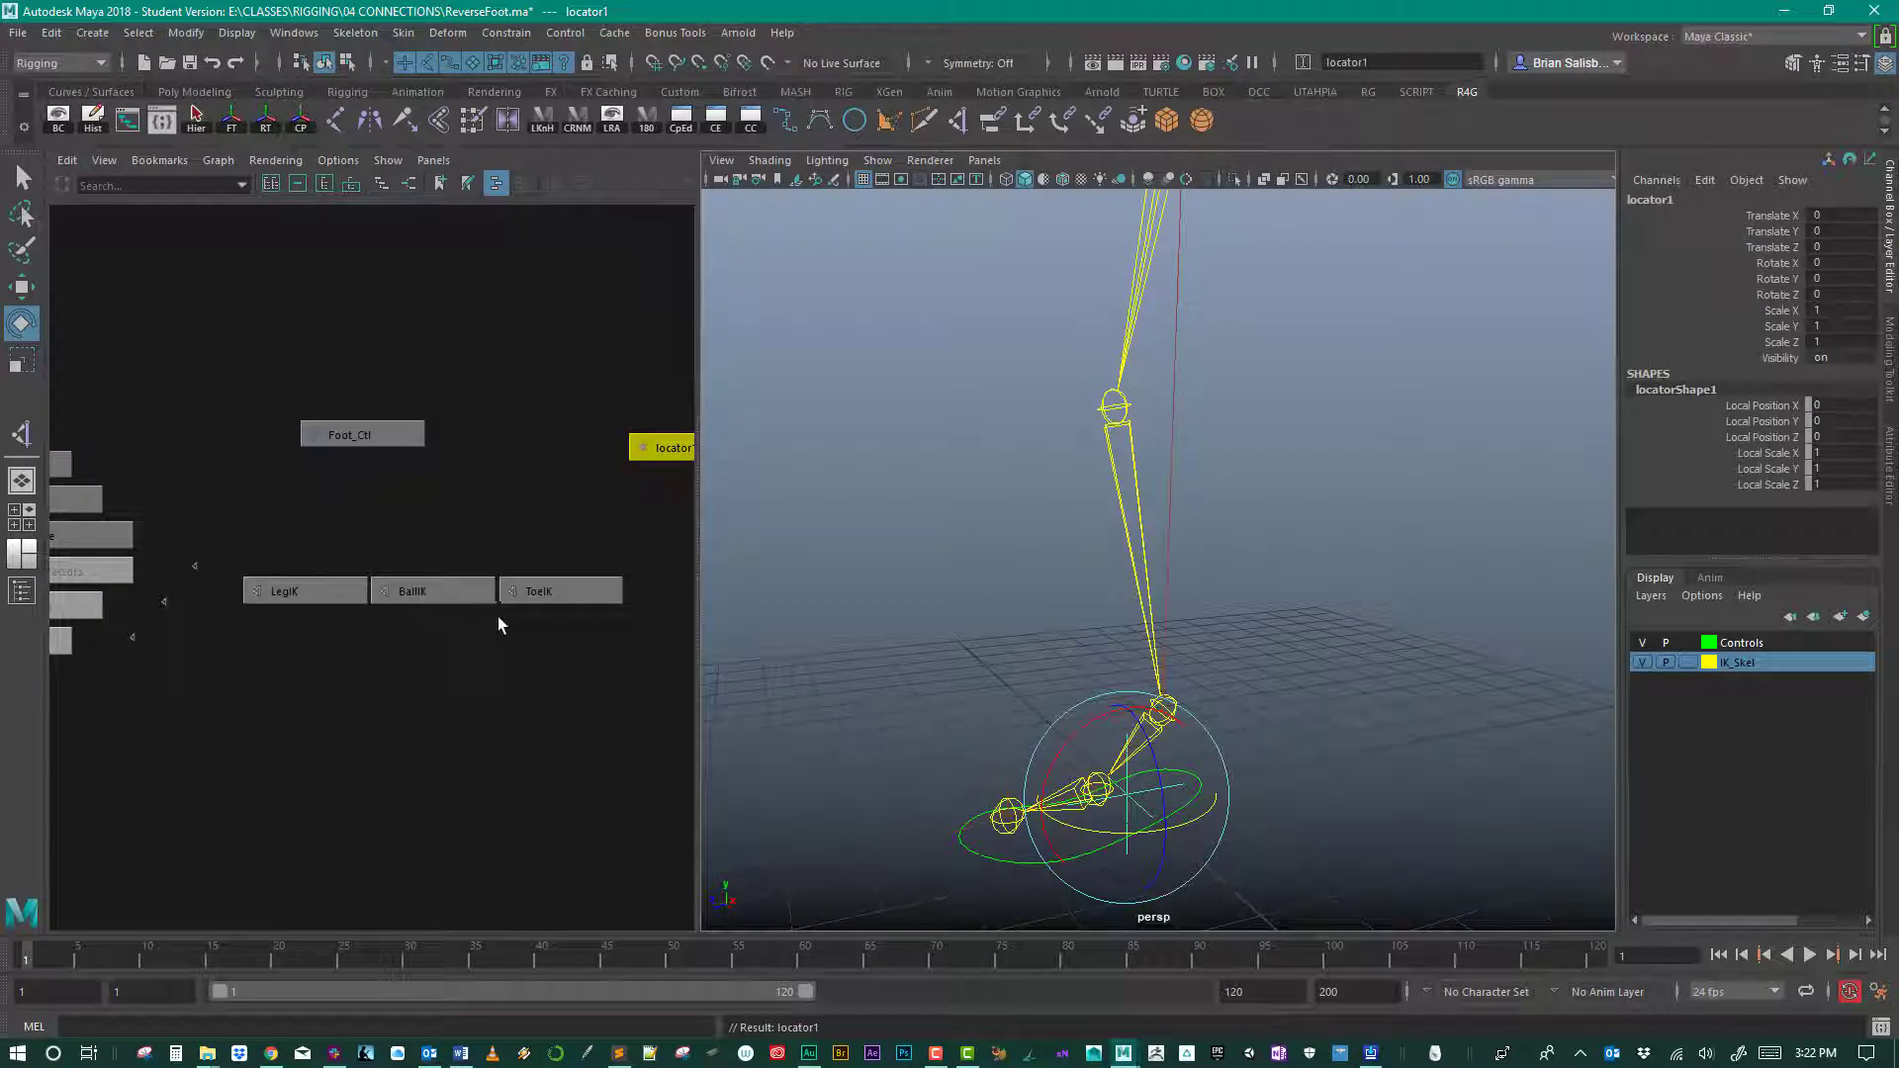
left_click_drag(641, 447, 519, 427)
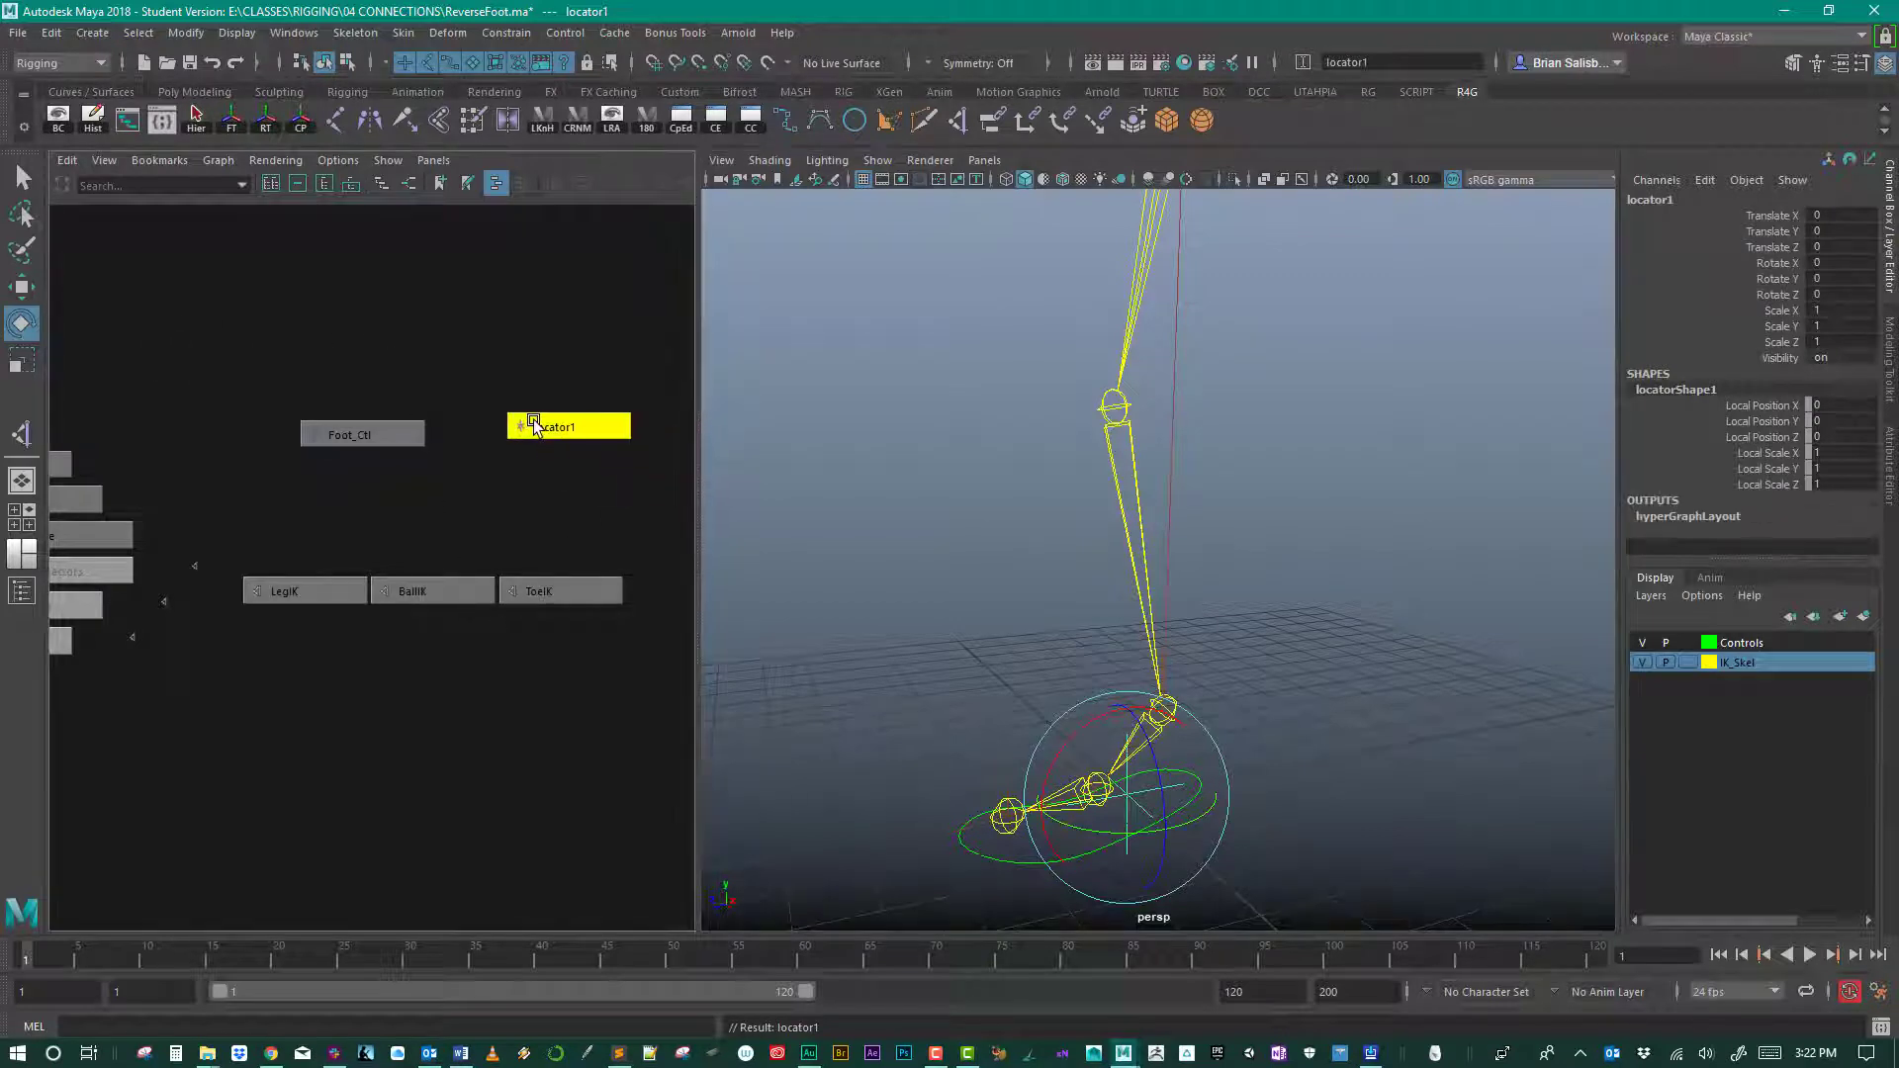
left_click(653, 511)
Step: Snap locator1 to the toe joint and place its node just above ToeIK in the graph
left_click(591, 427)
key("w")
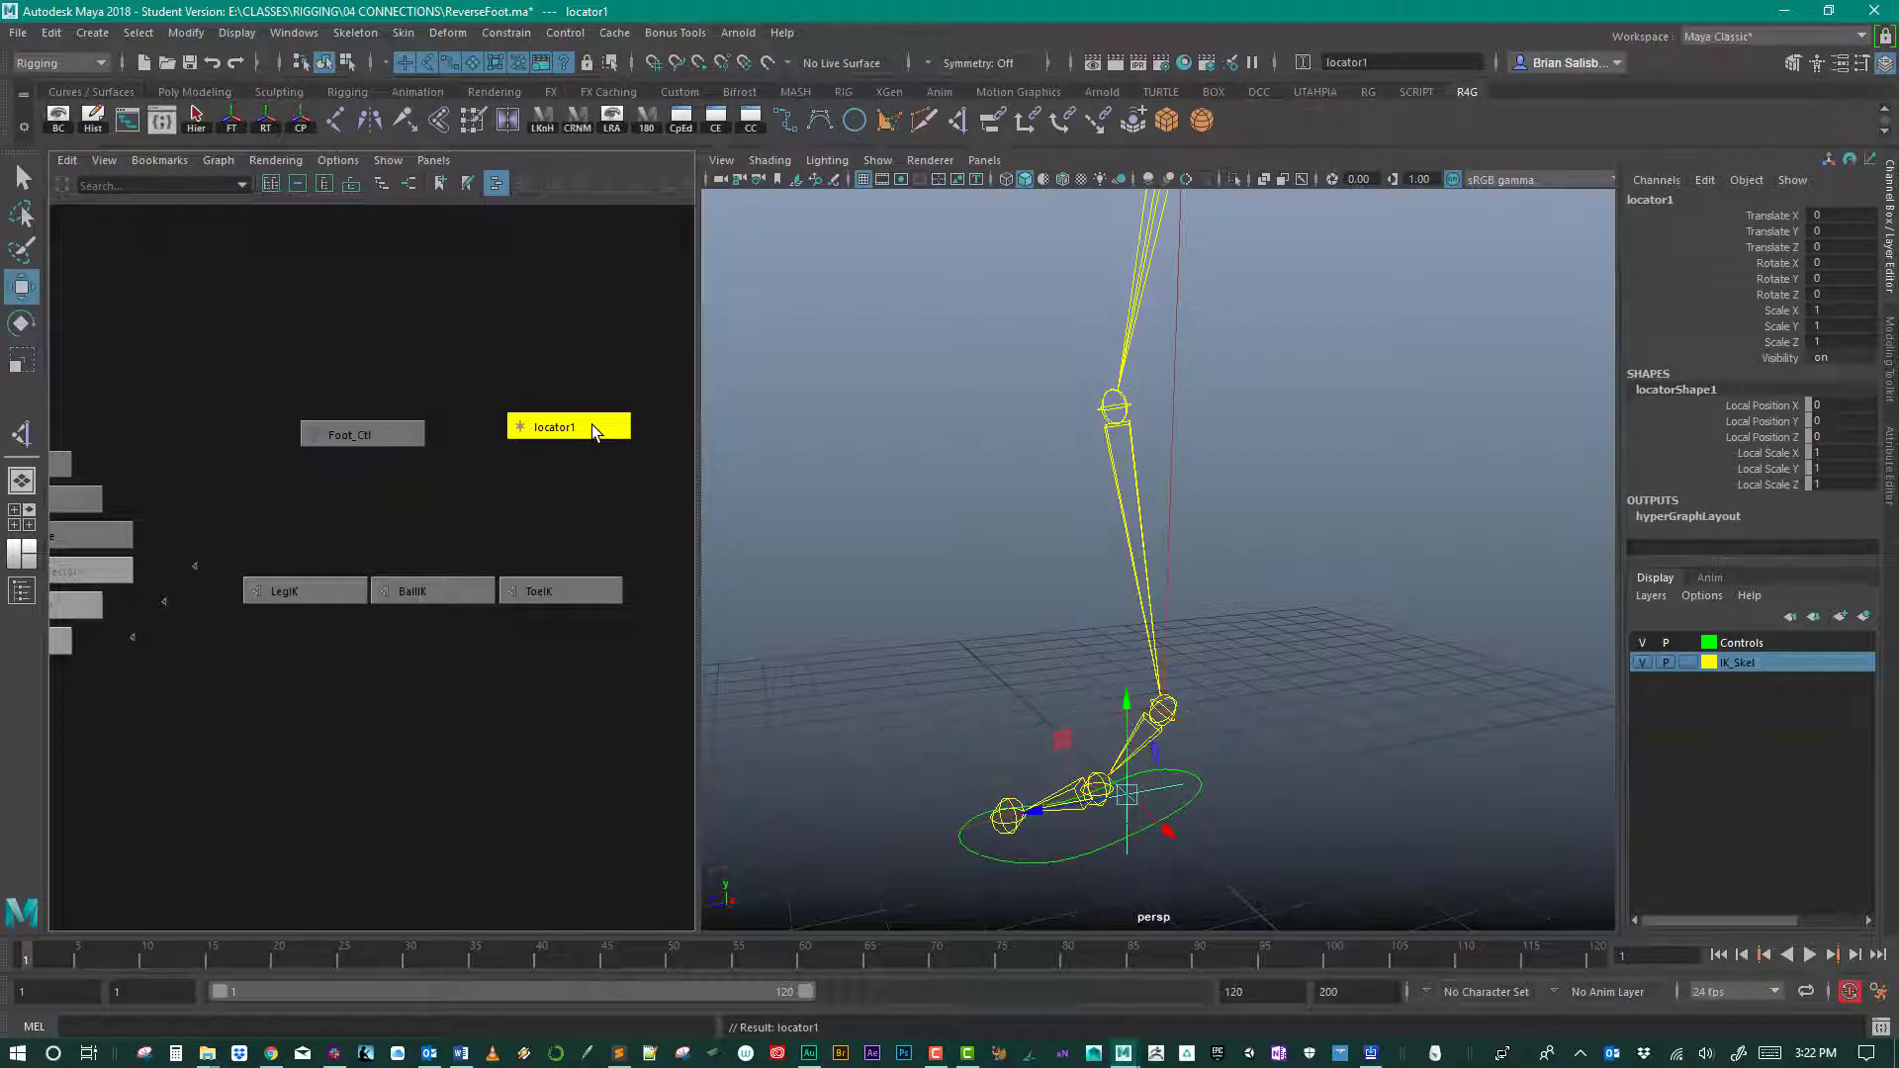
key("v")
left_click_drag(1127, 791, 992, 823)
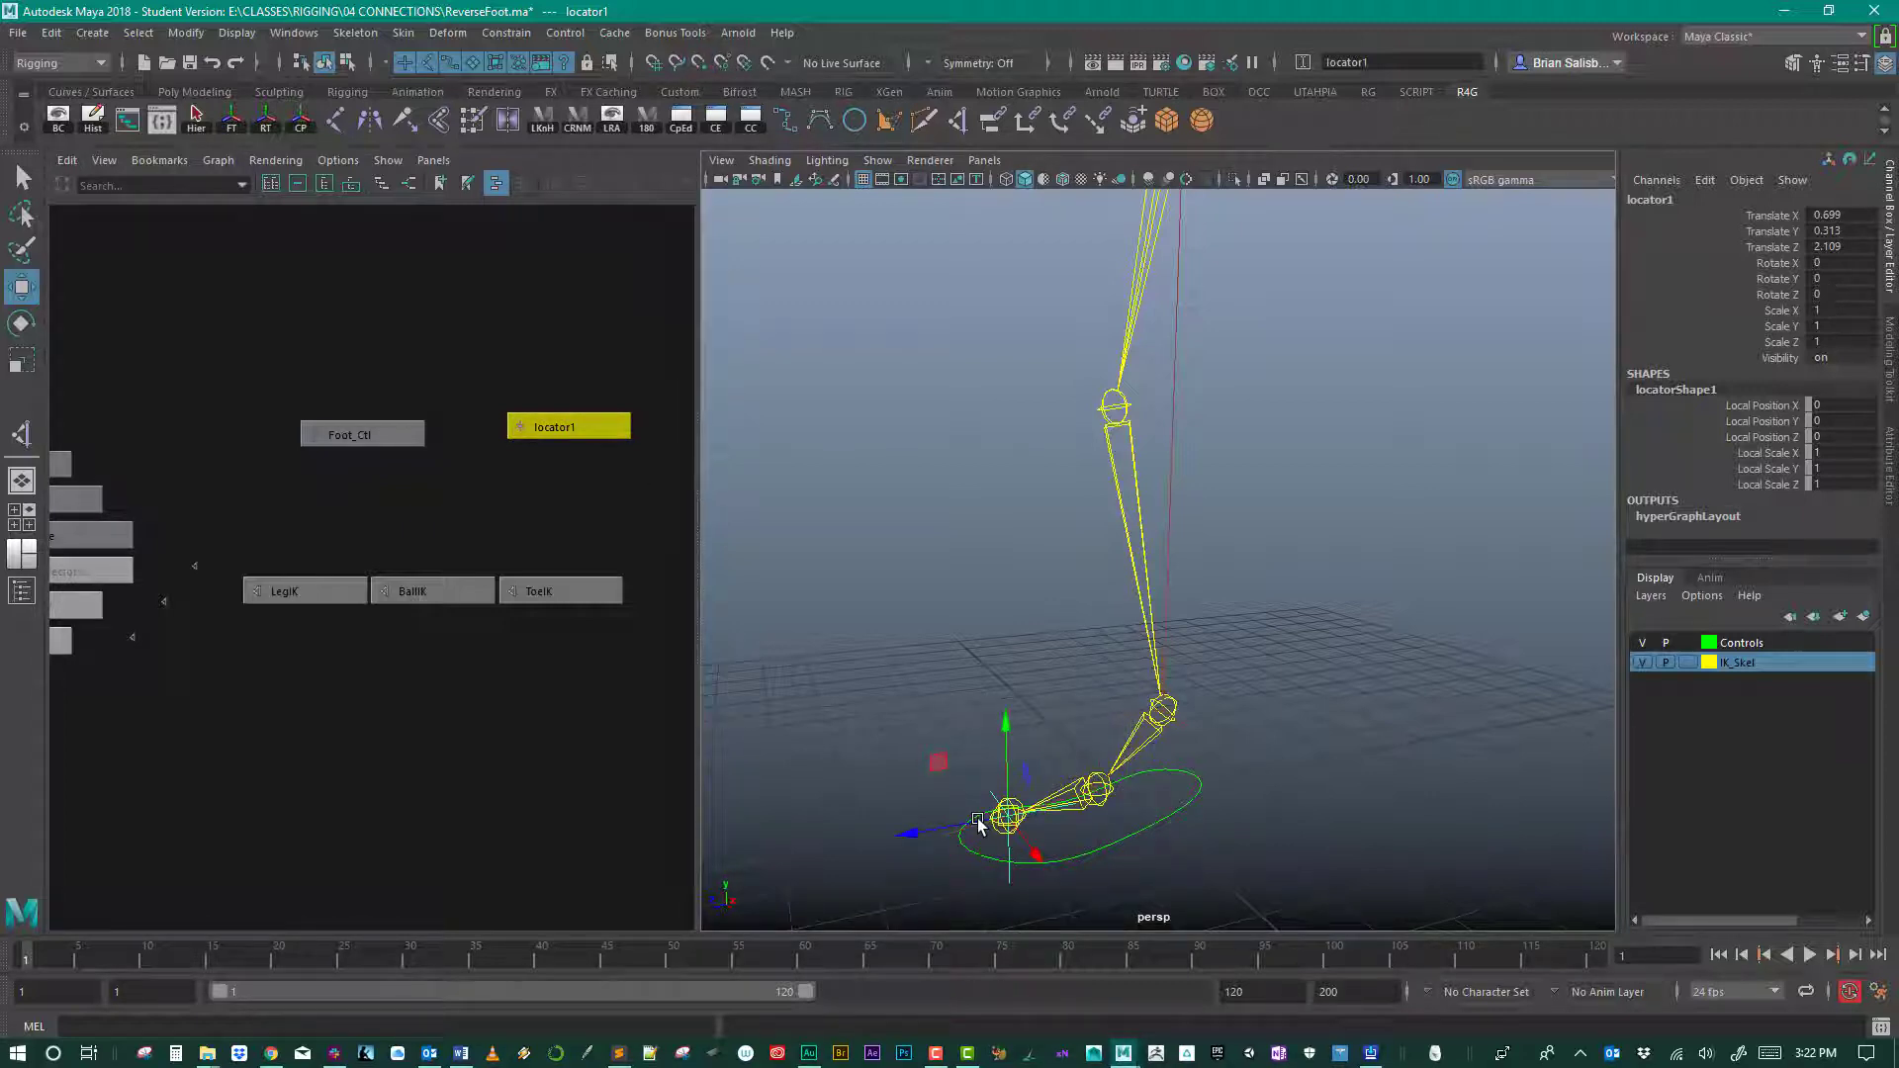
left_click_drag(584, 433, 556, 511)
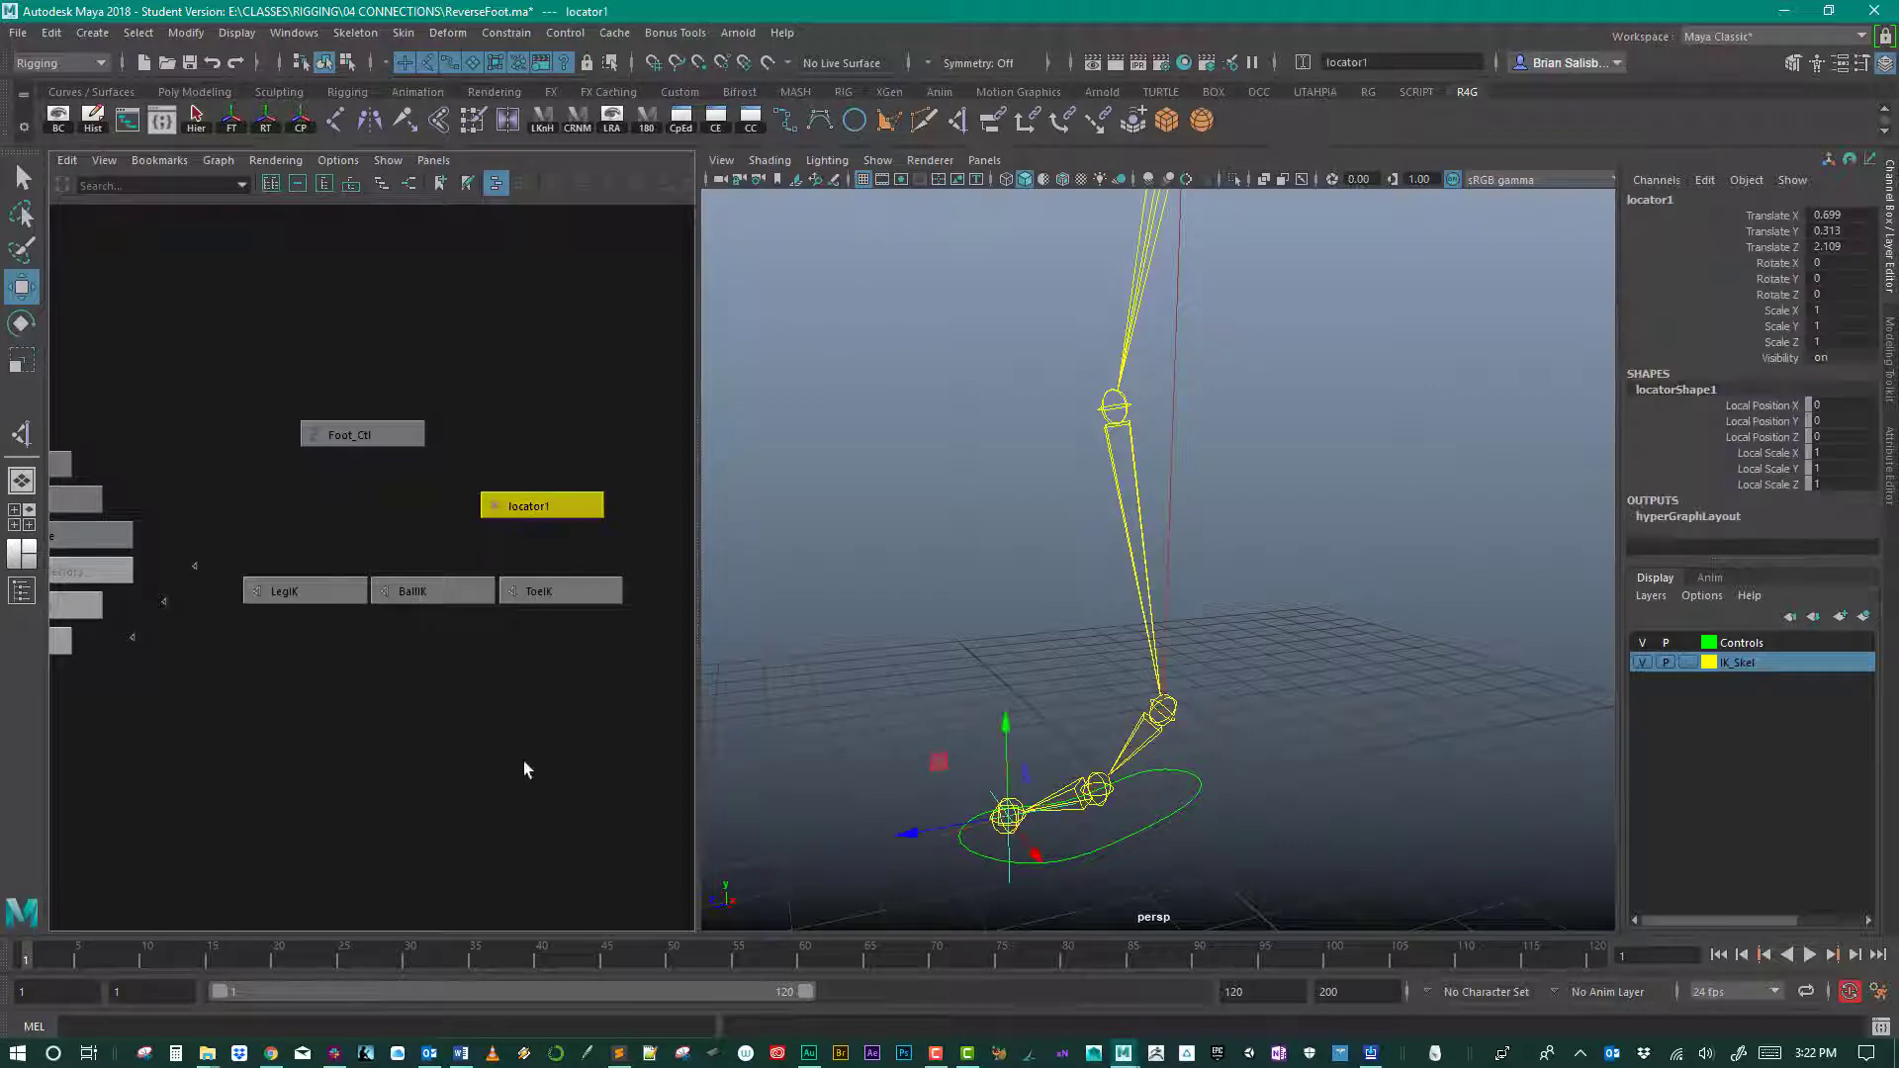
left_click_drag(1004, 618, 826, 620, "alt")
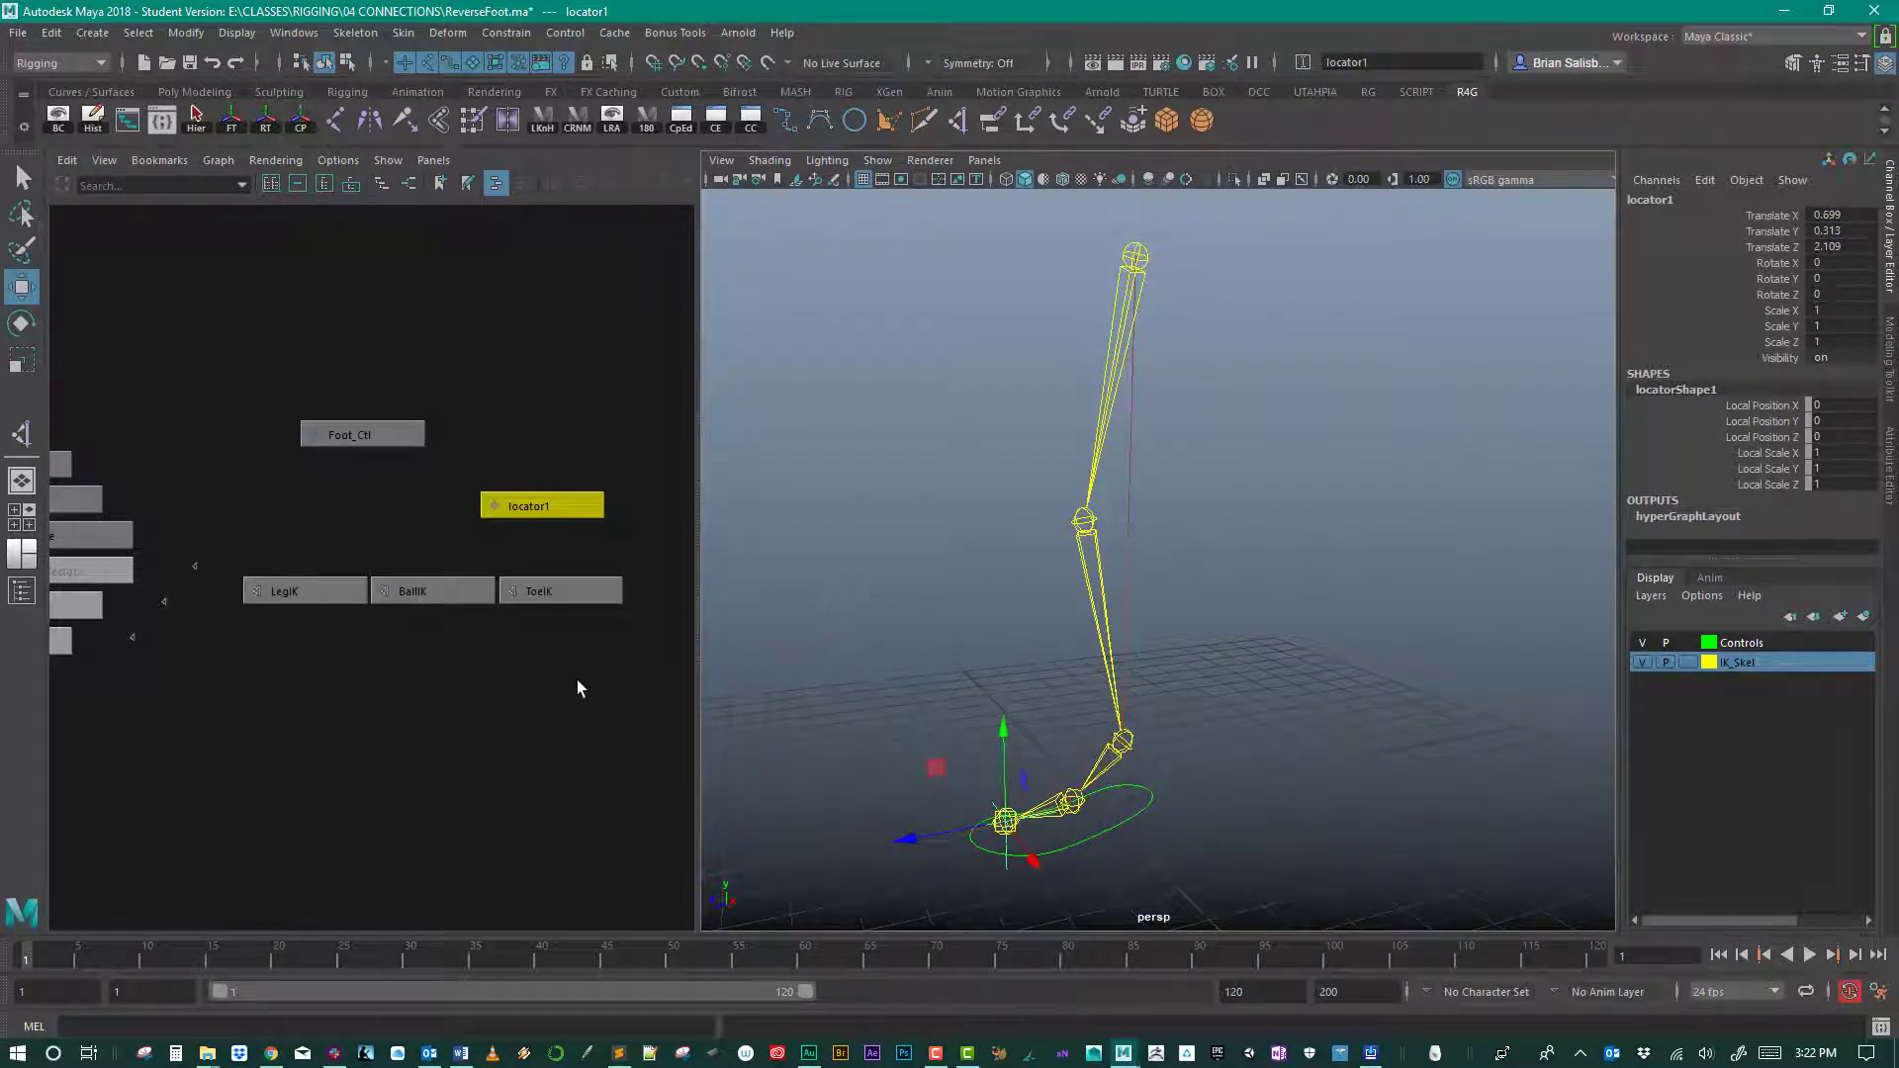
Step: Parent LegIK, BallIK and ToeIK under locator1
left_click_drag(613, 693, 253, 570)
left_click(485, 649)
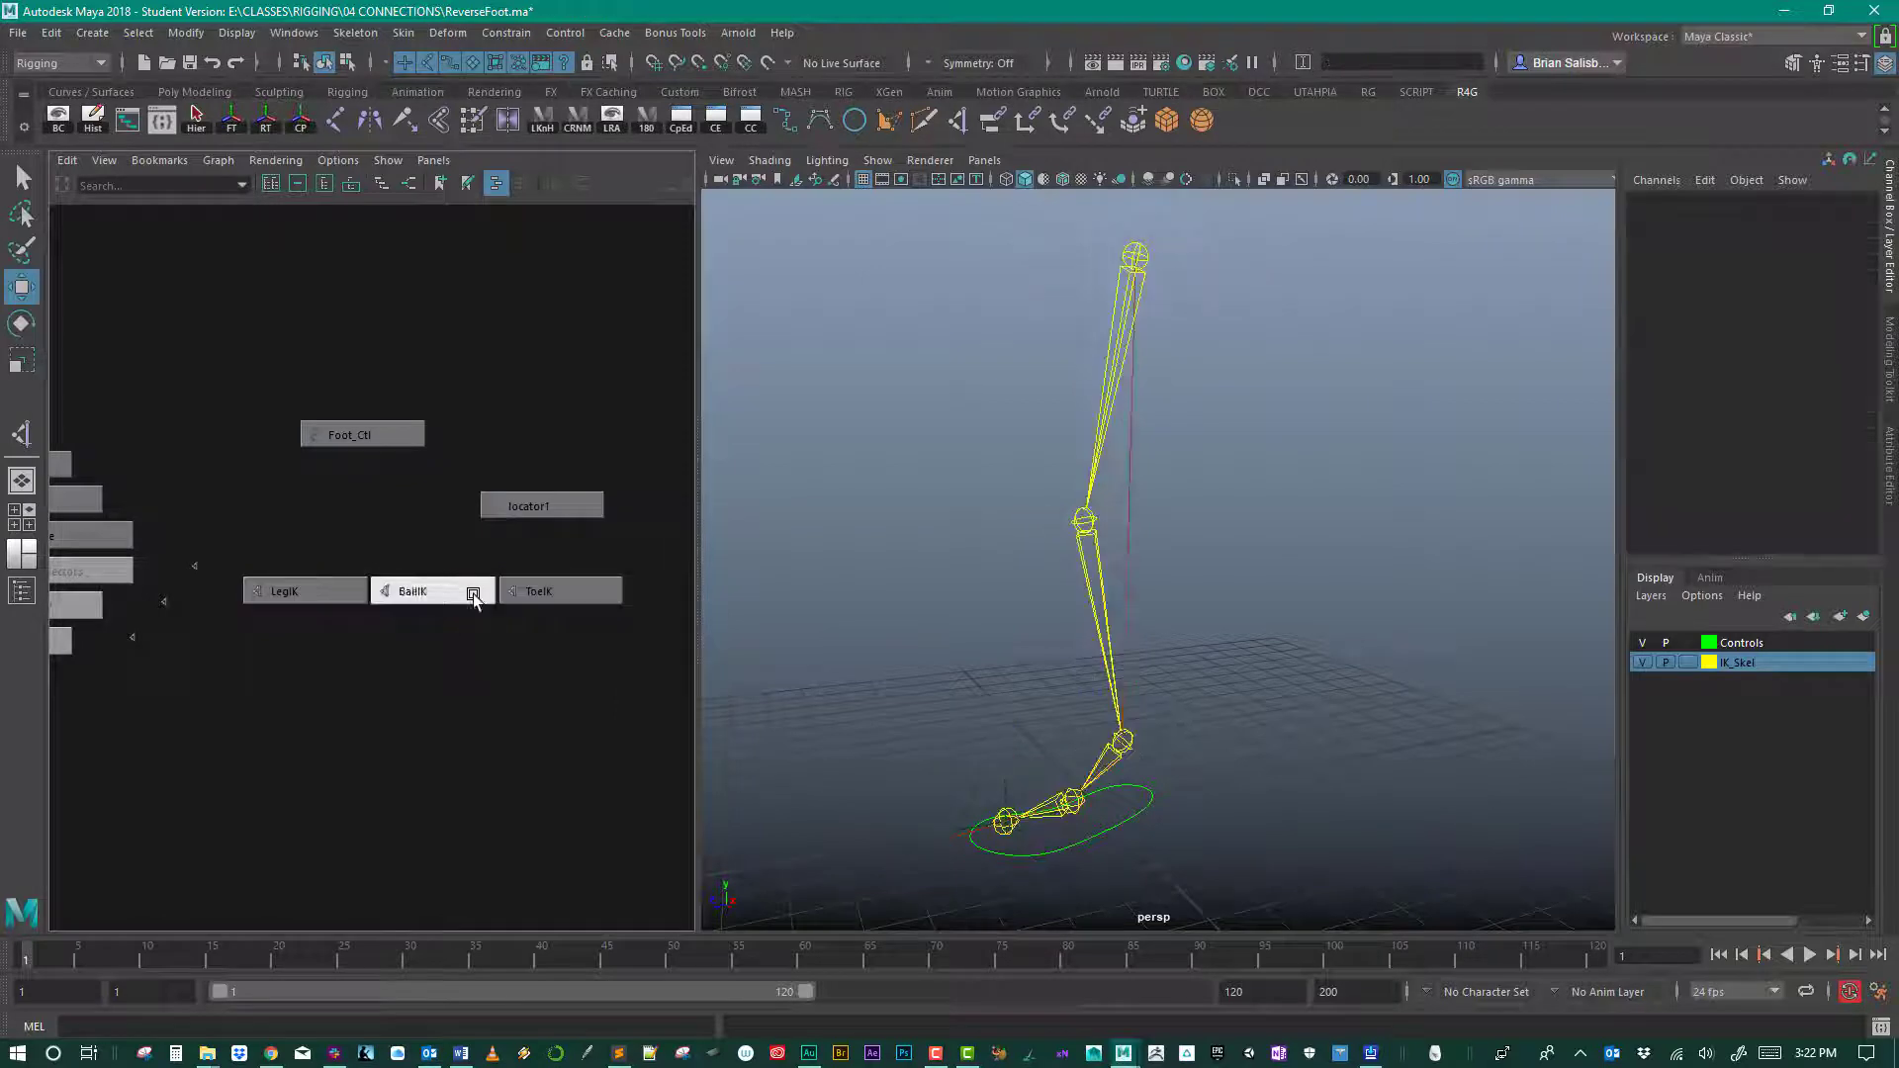
left_click_drag(586, 591, 522, 652)
left_click(447, 590, "shift")
left_click_drag(326, 597, 577, 792)
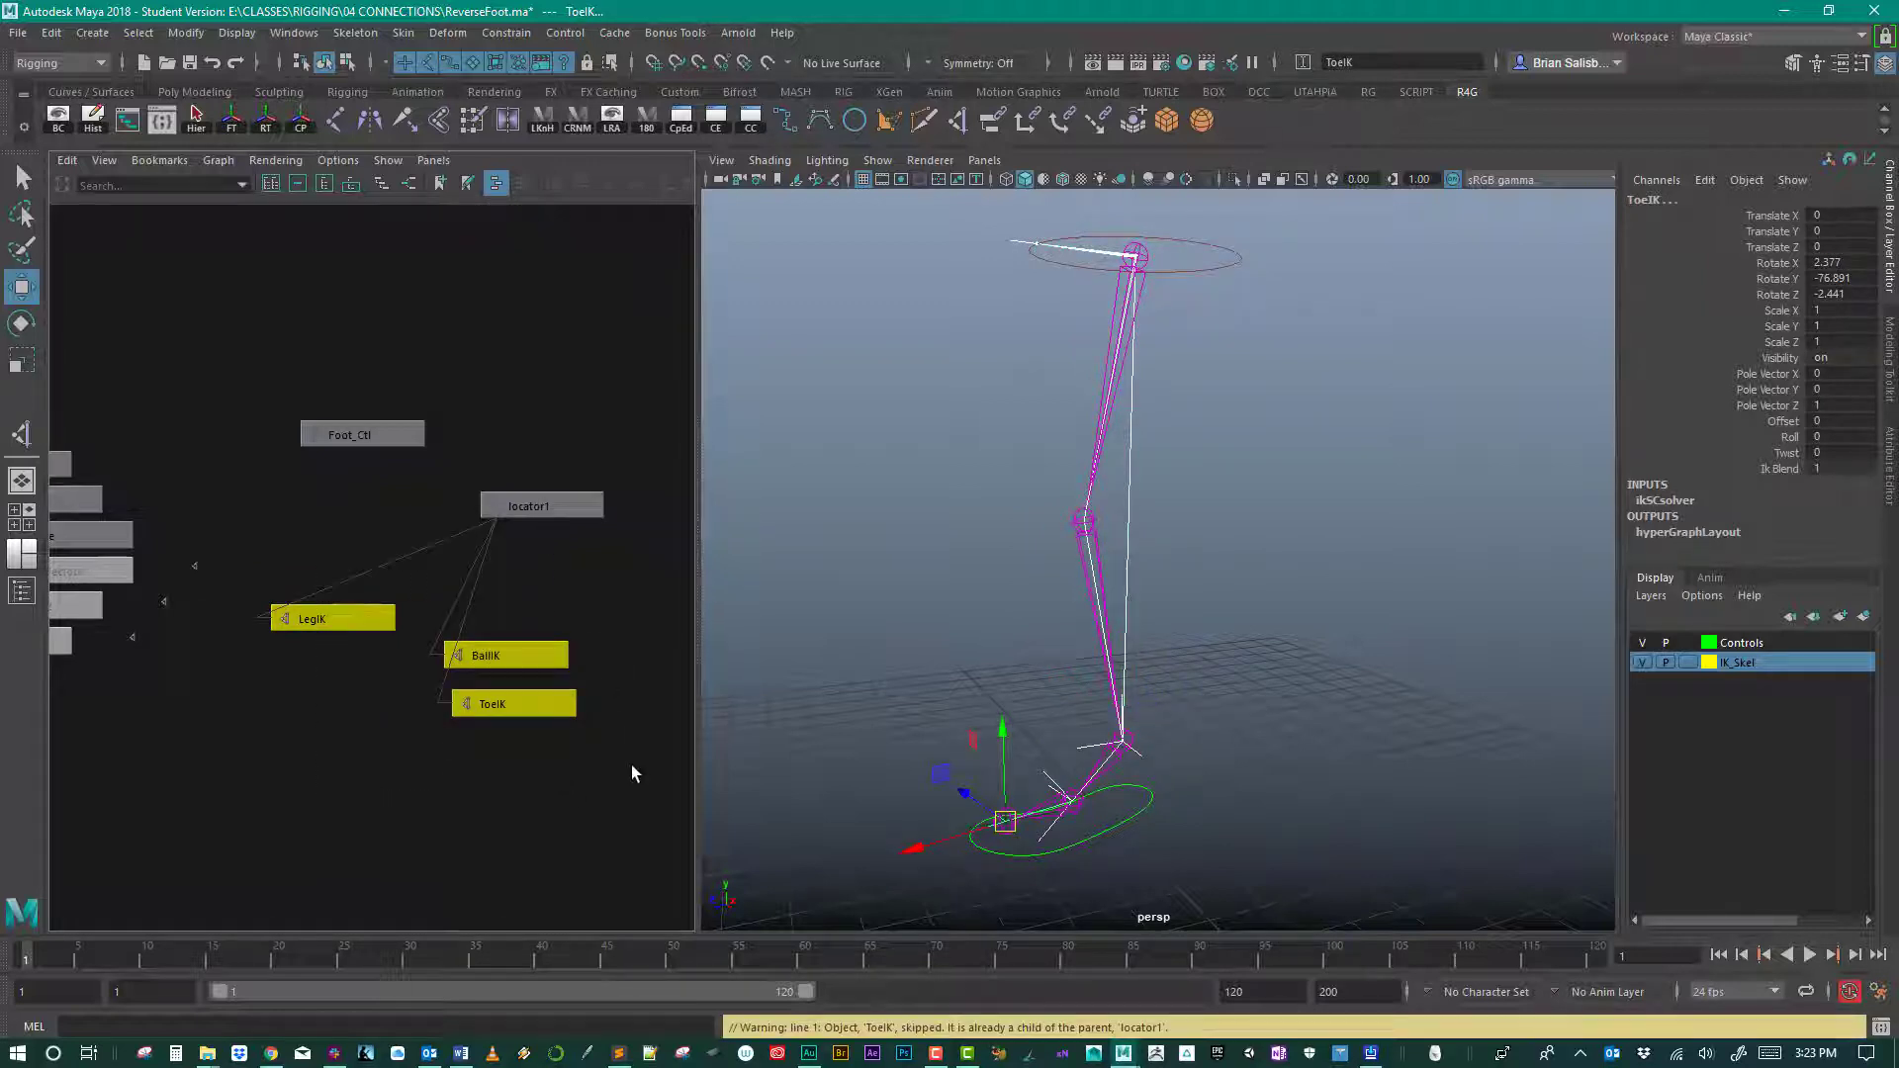
left_click(613, 601)
Step: Test the toe pivot by rotating locator1 about 16.5 degrees in X, undo the rotation and clear the selection
left_click(572, 509)
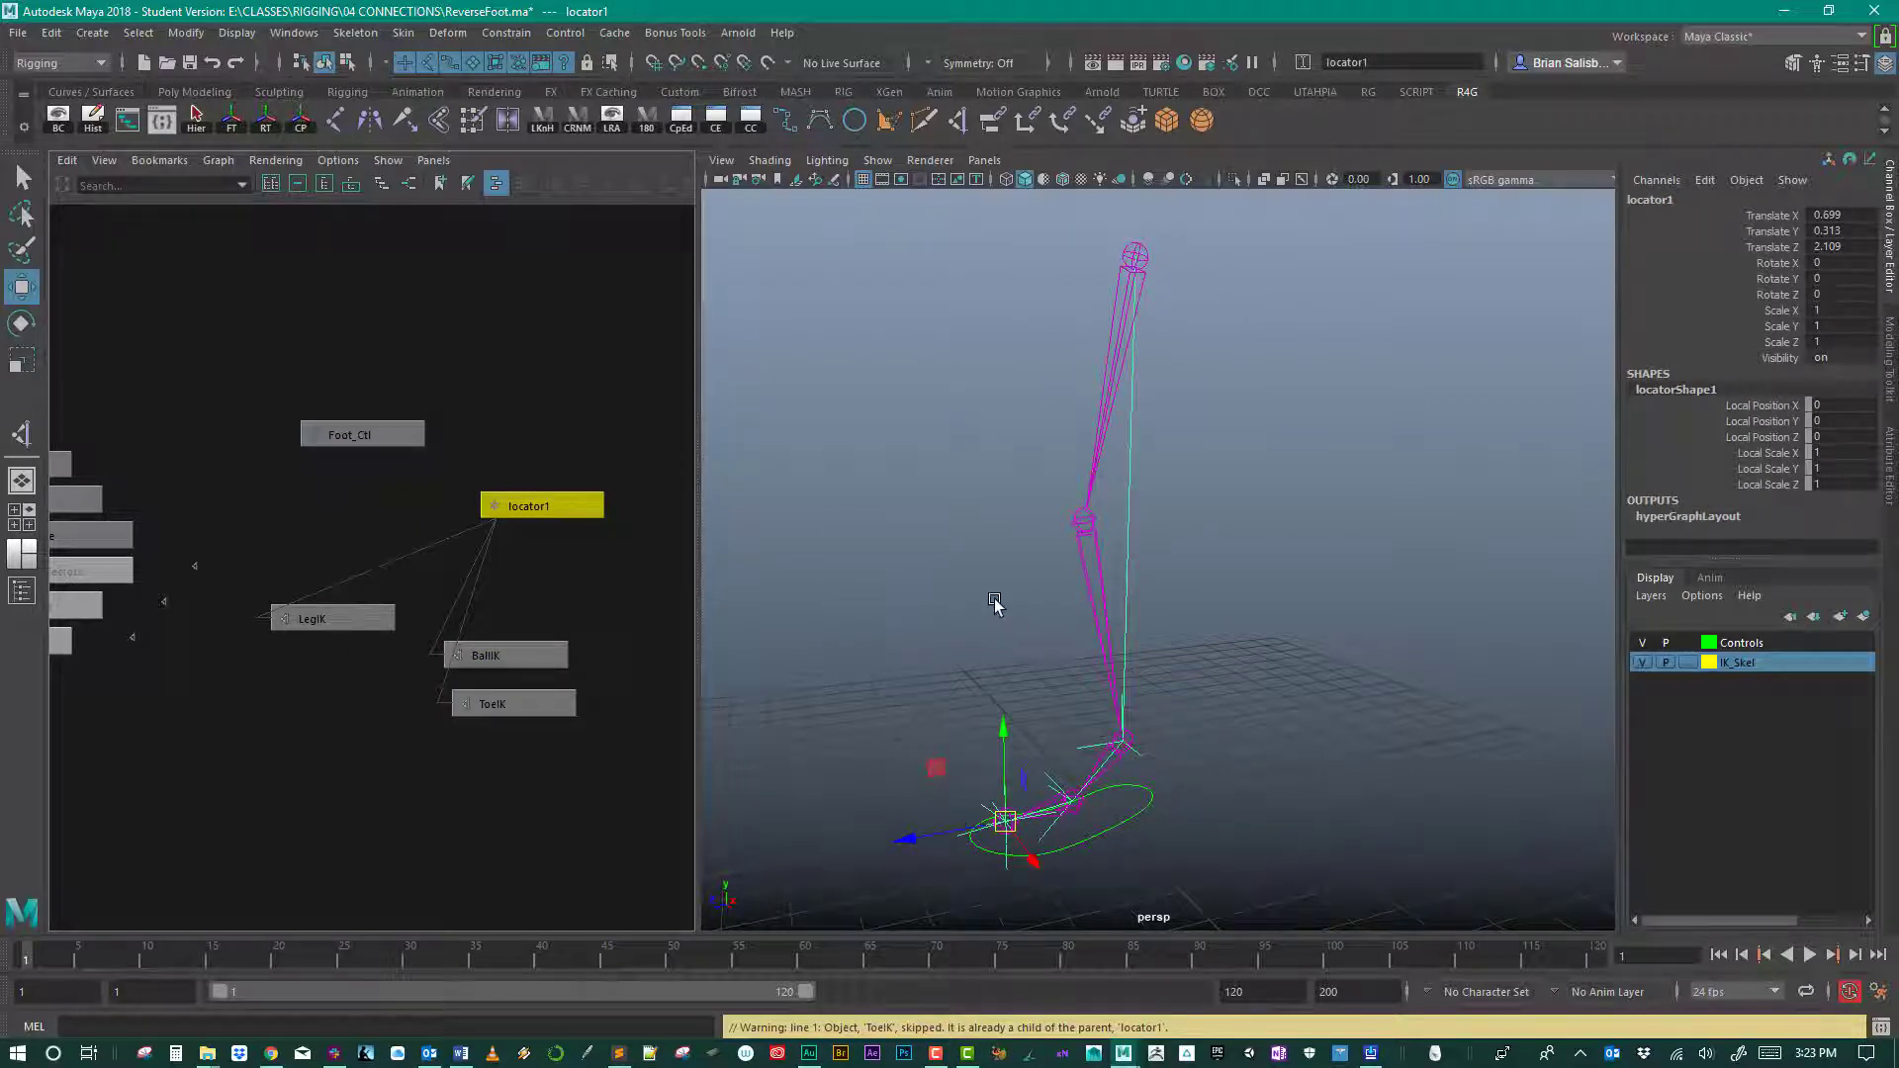
key("e")
left_click_drag(970, 606, 956, 542, "alt")
scroll(968, 531, "down", 1)
scroll(967, 531, "up", 1)
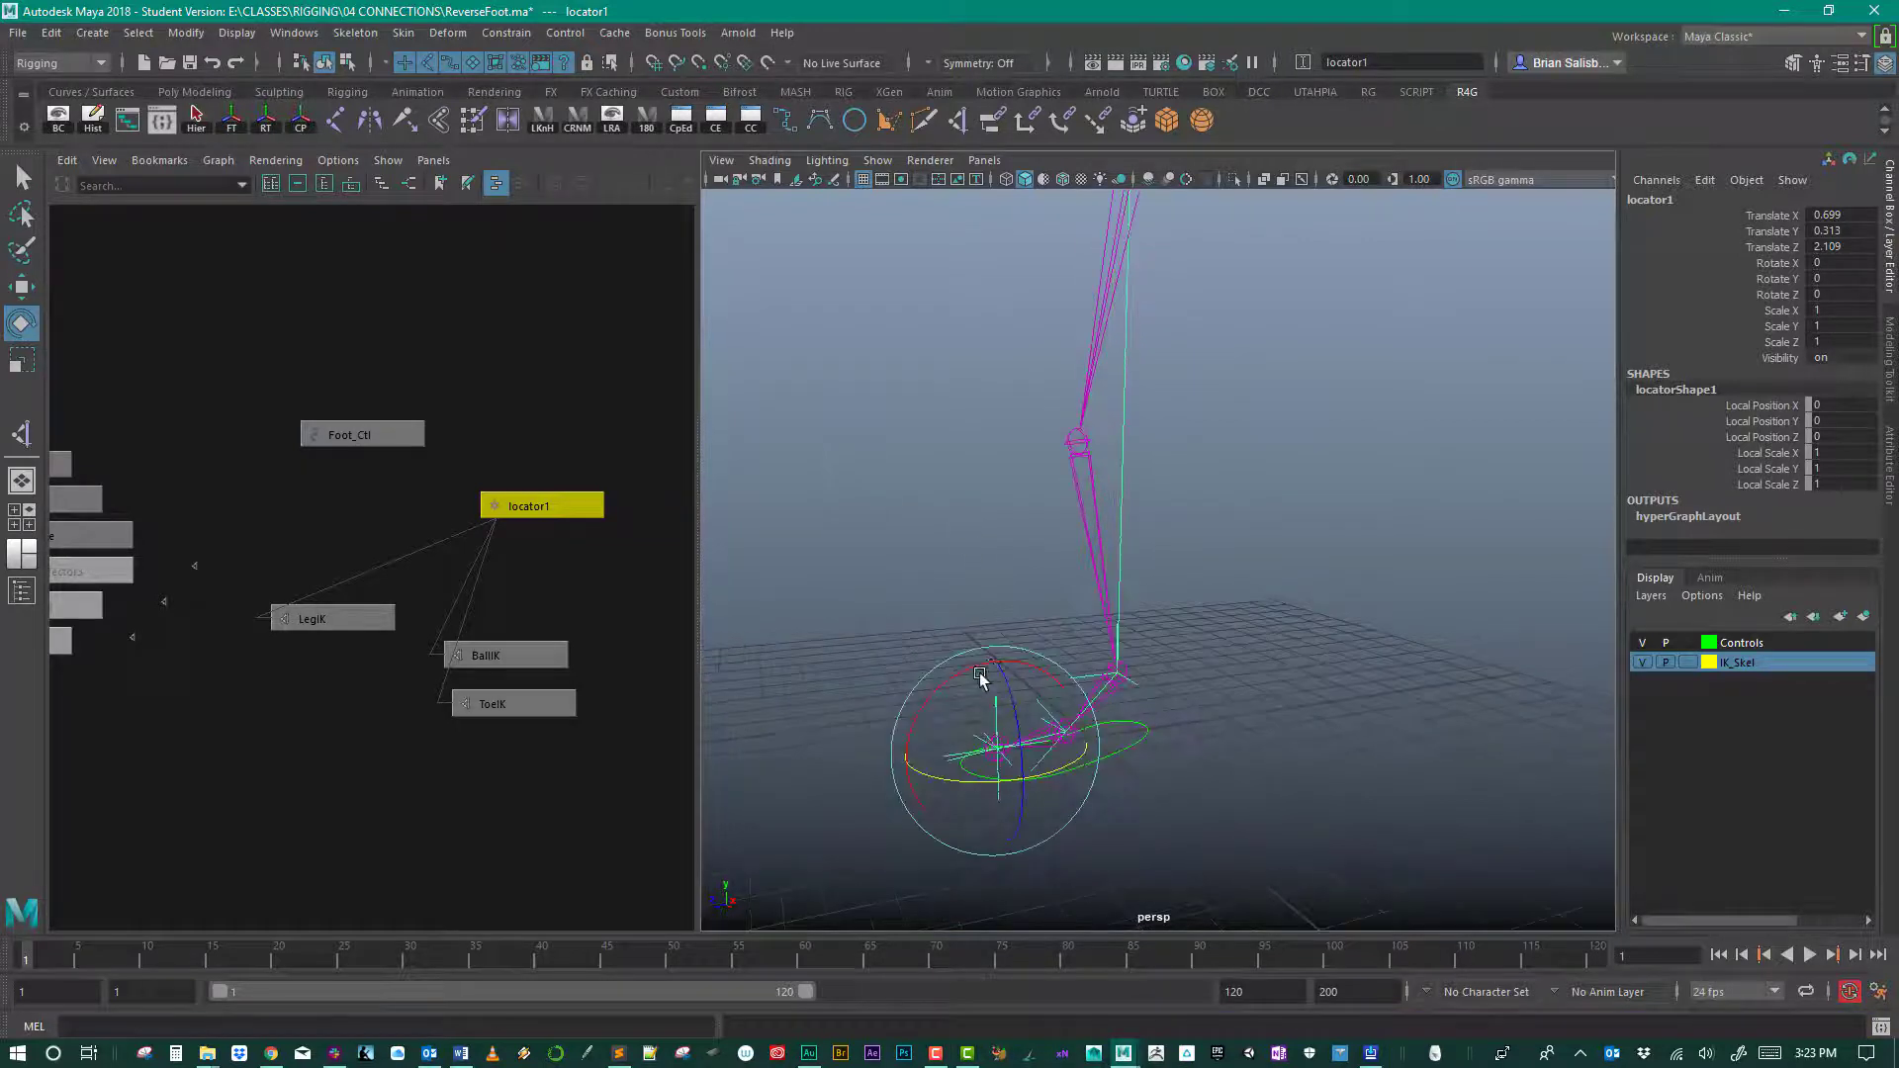
left_click_drag(979, 675, 976, 726)
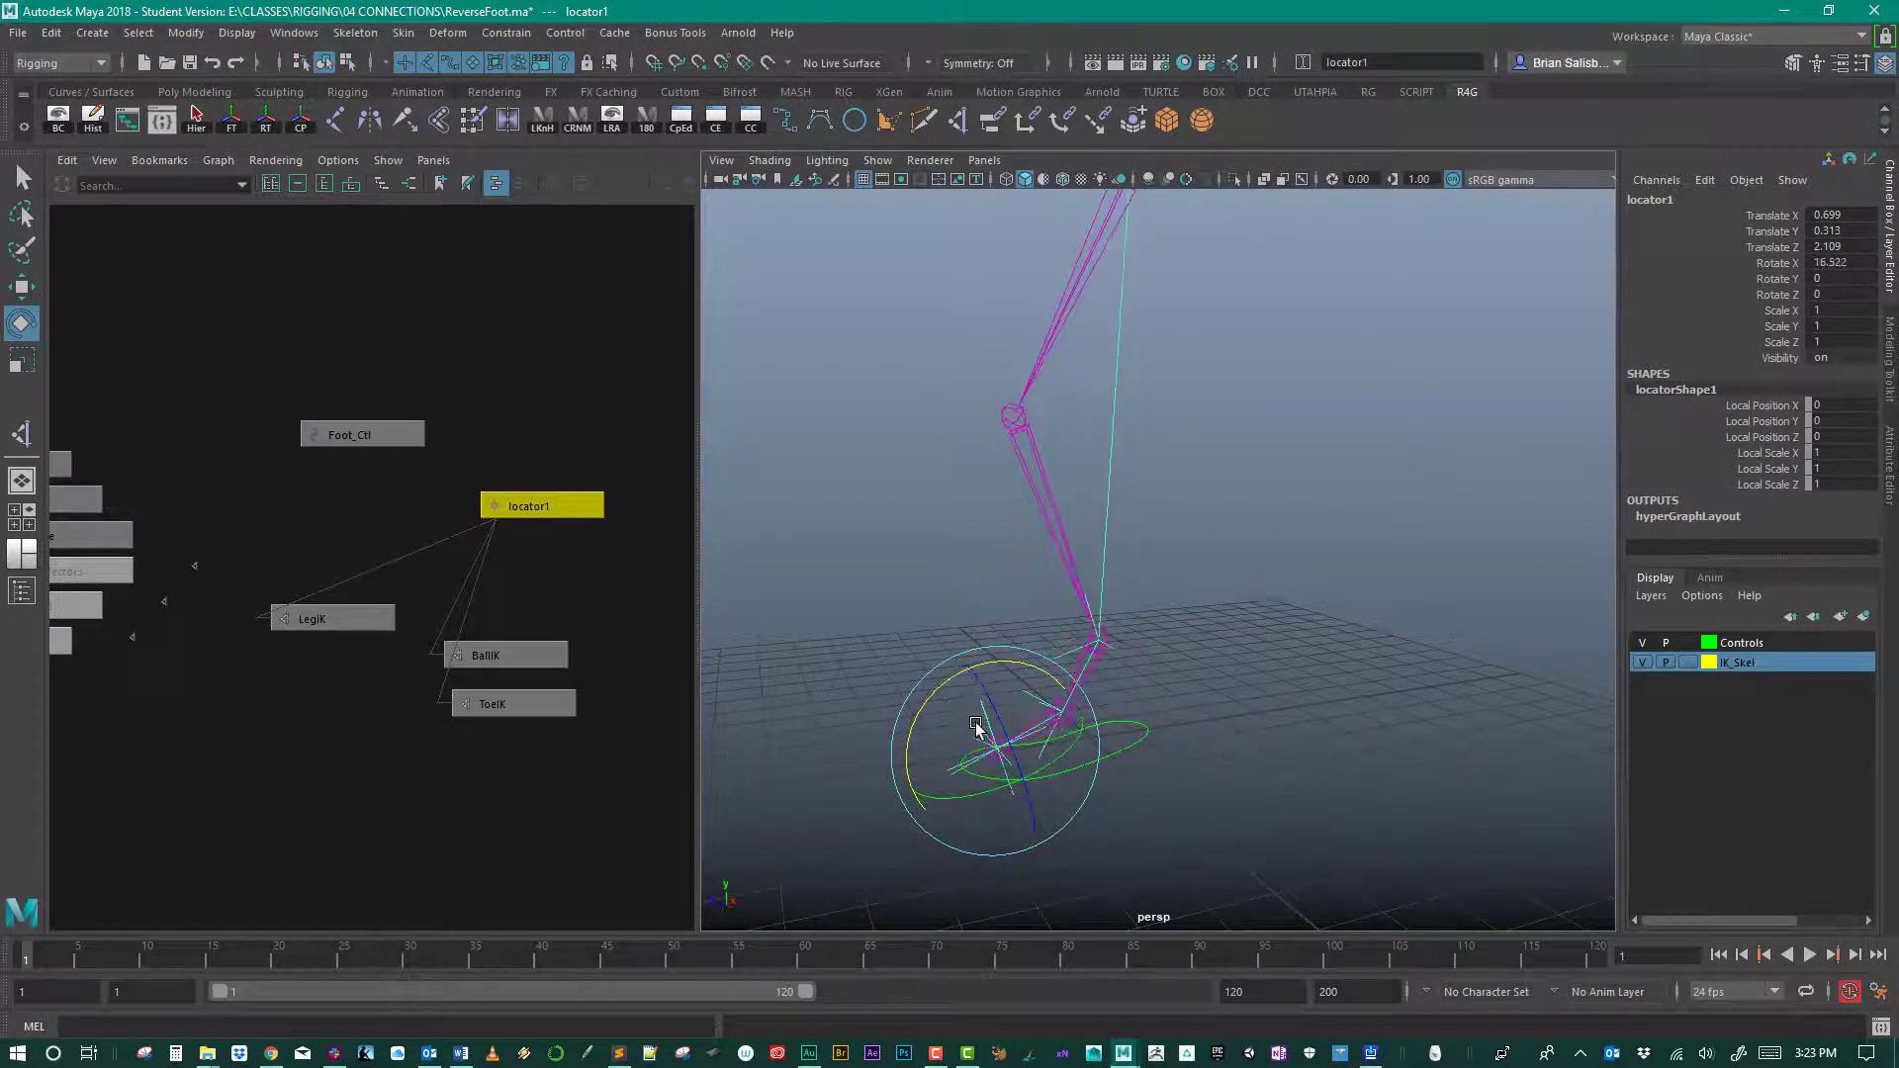
key("ctrl+z")
left_click(922, 516)
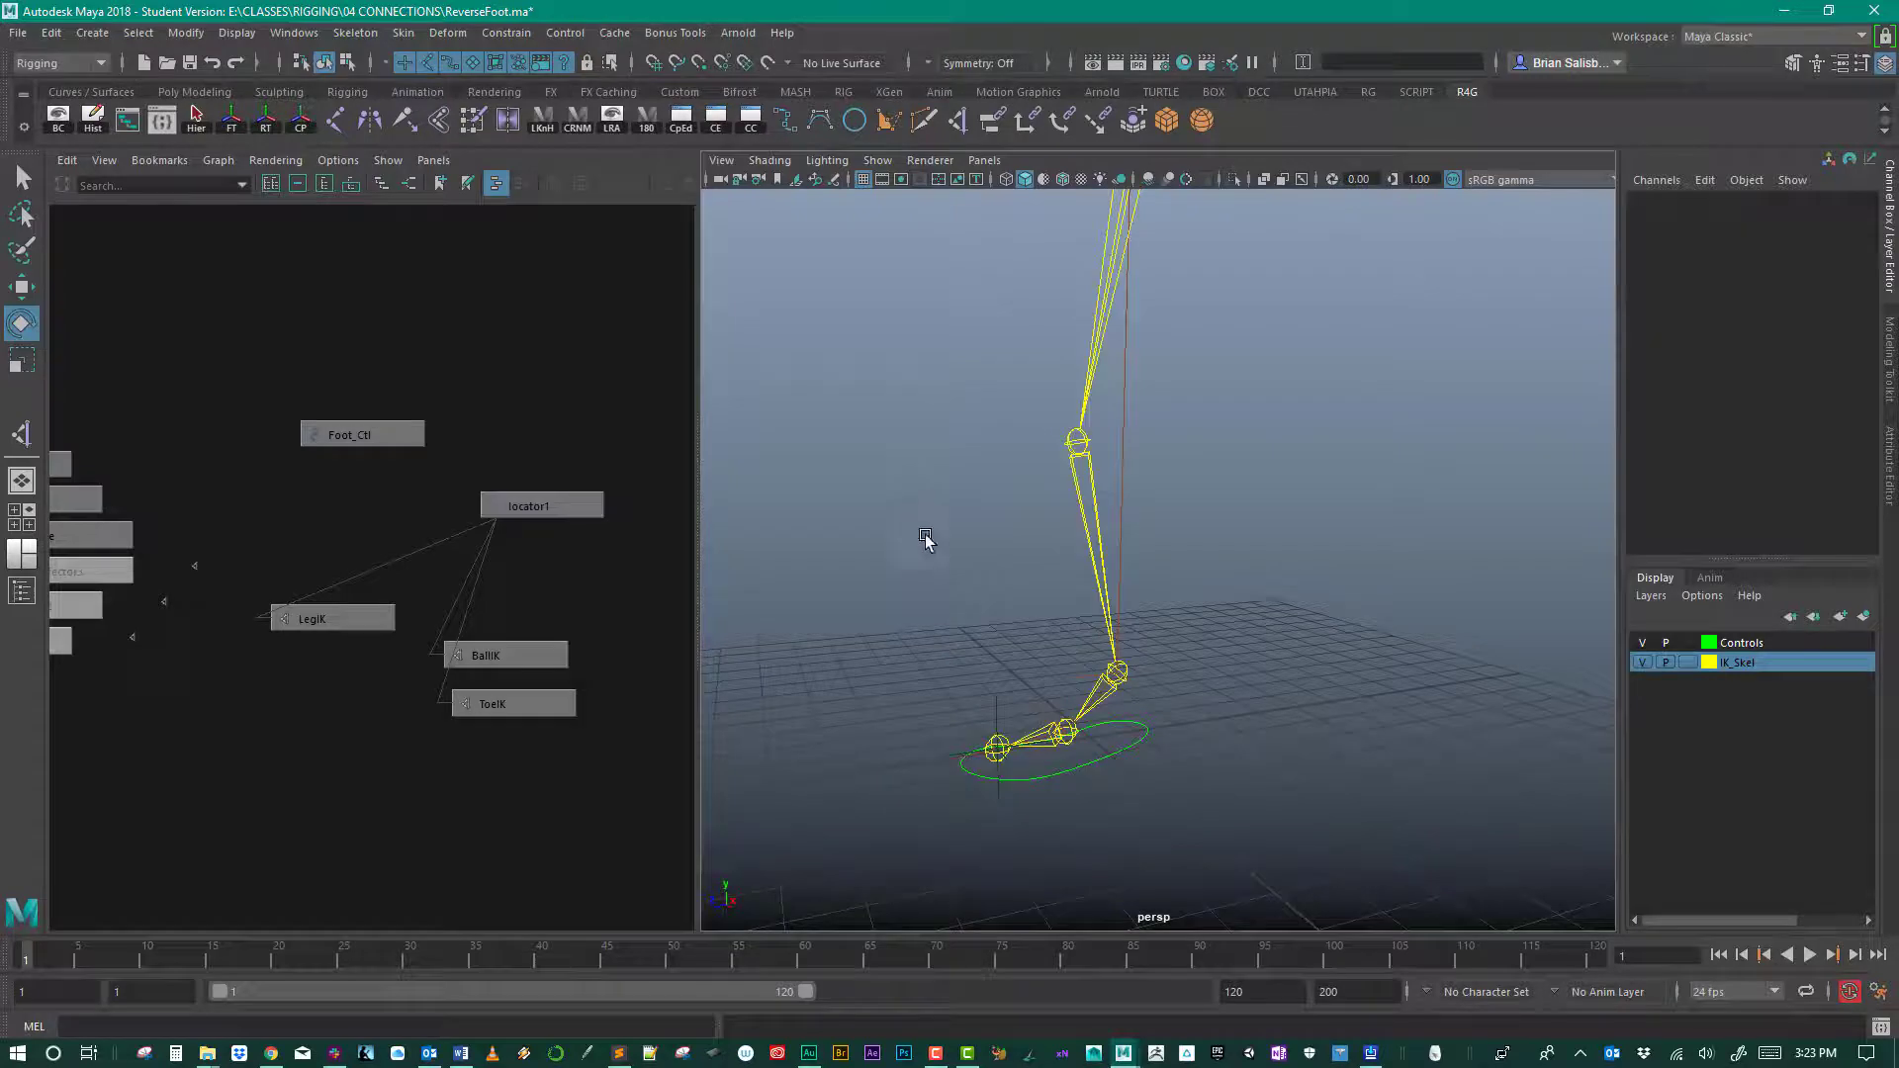
Step: Unparent LegIK, BallIK and ToeIK from locator1
left_click_drag(993, 632, 914, 640, "alt")
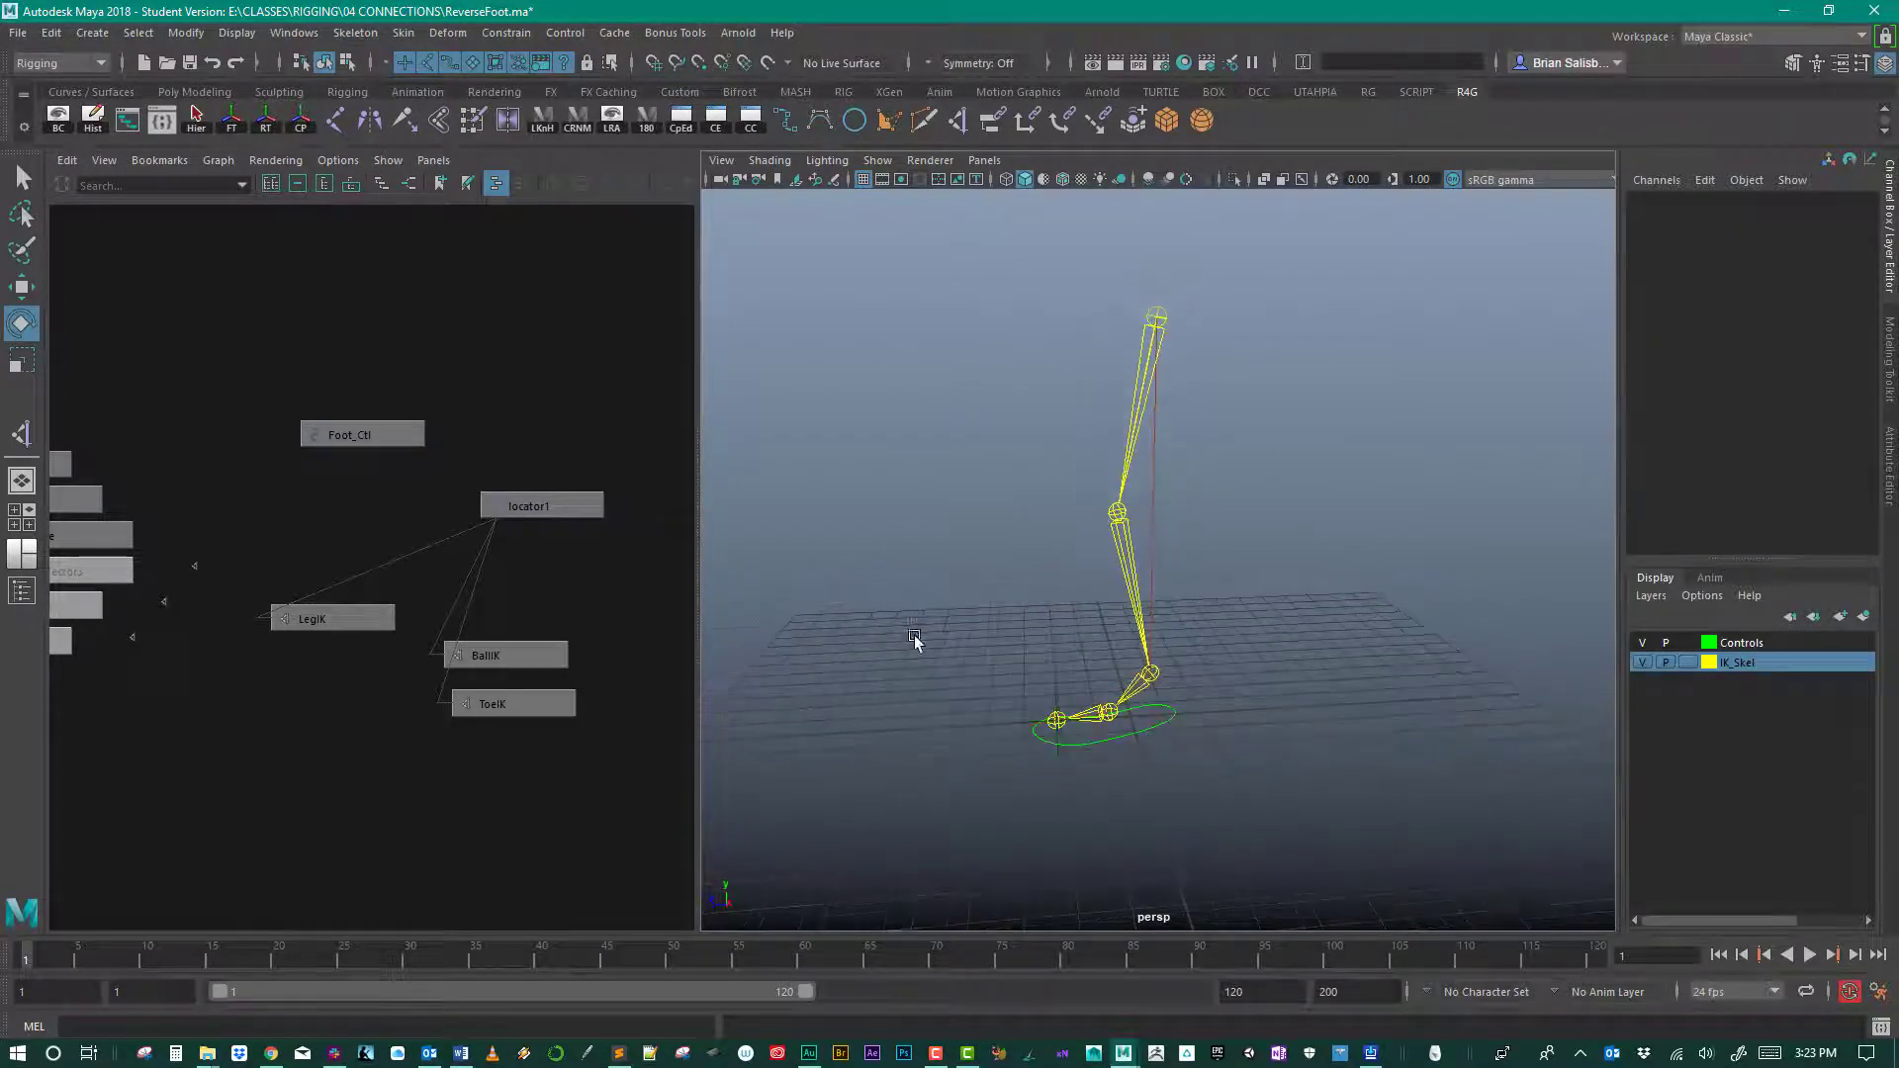
right_click_drag(913, 640, 1007, 680, "alt")
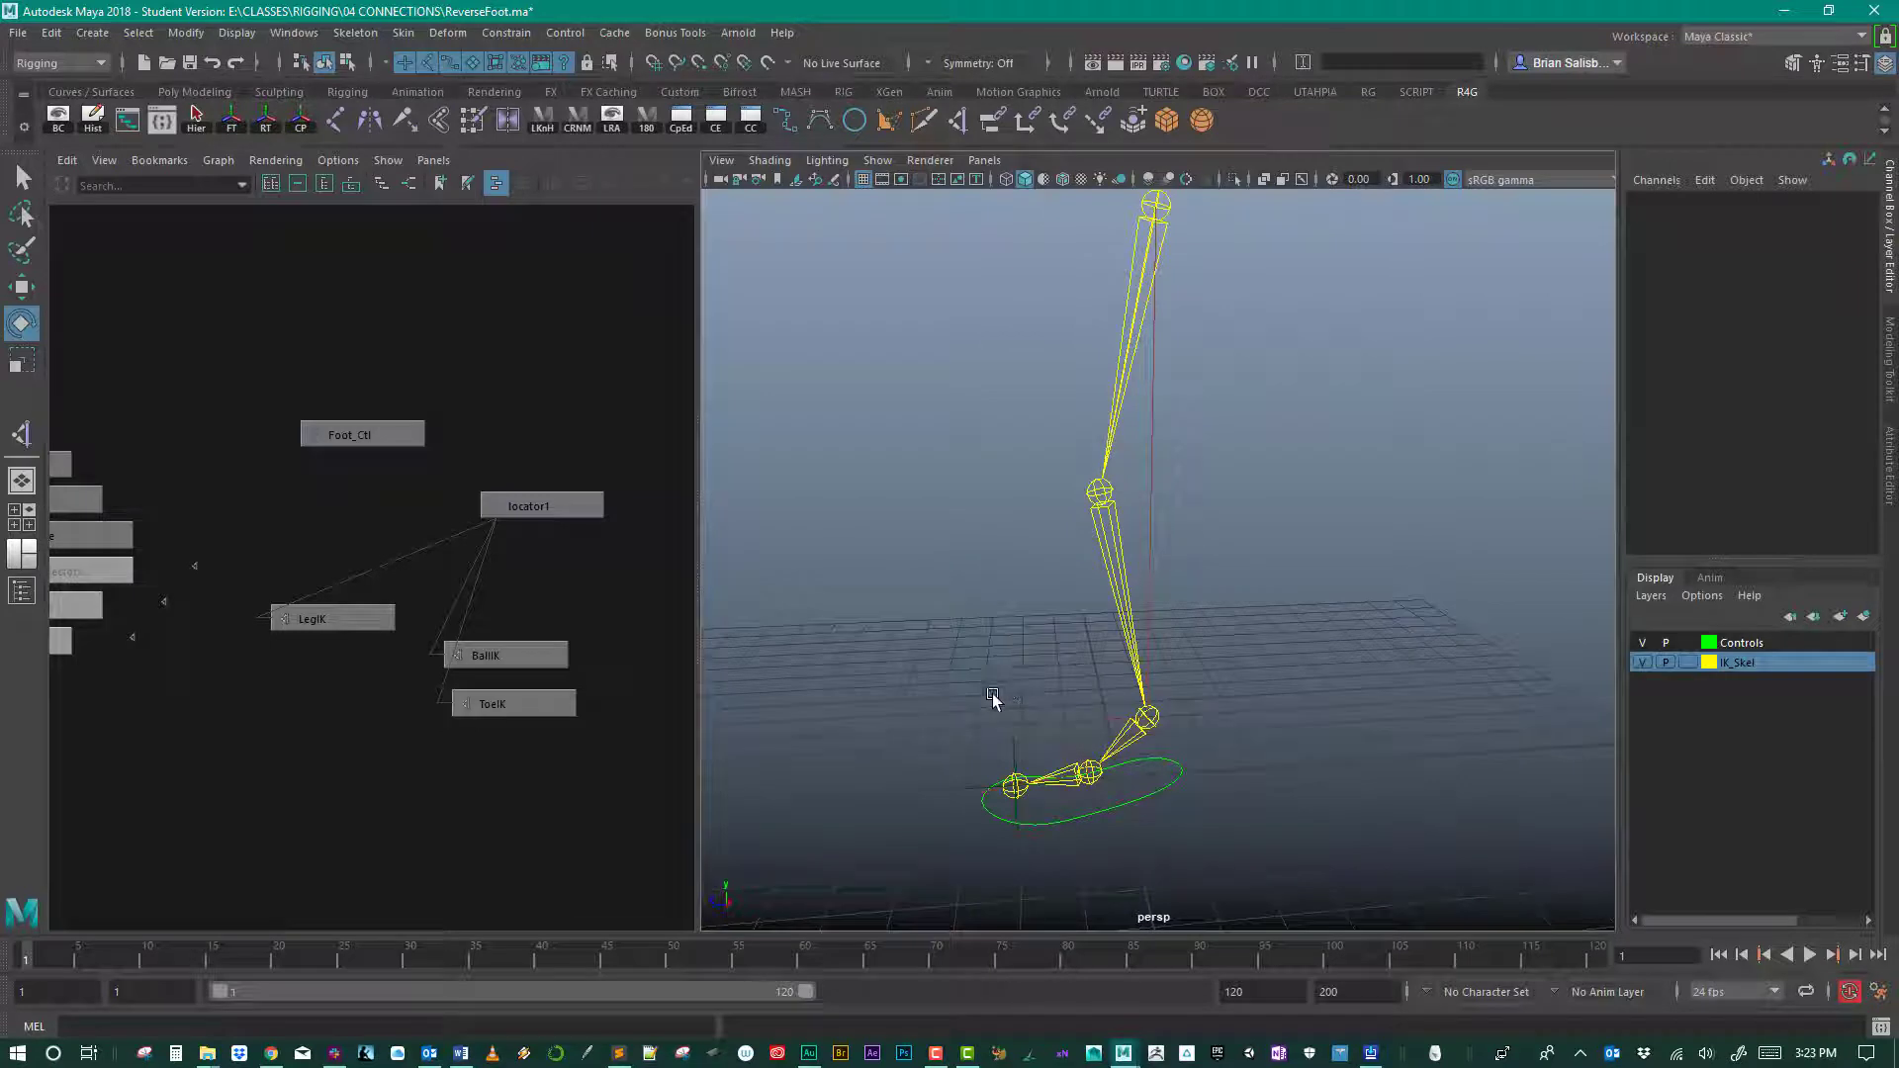
left_click_drag(572, 768, 277, 610)
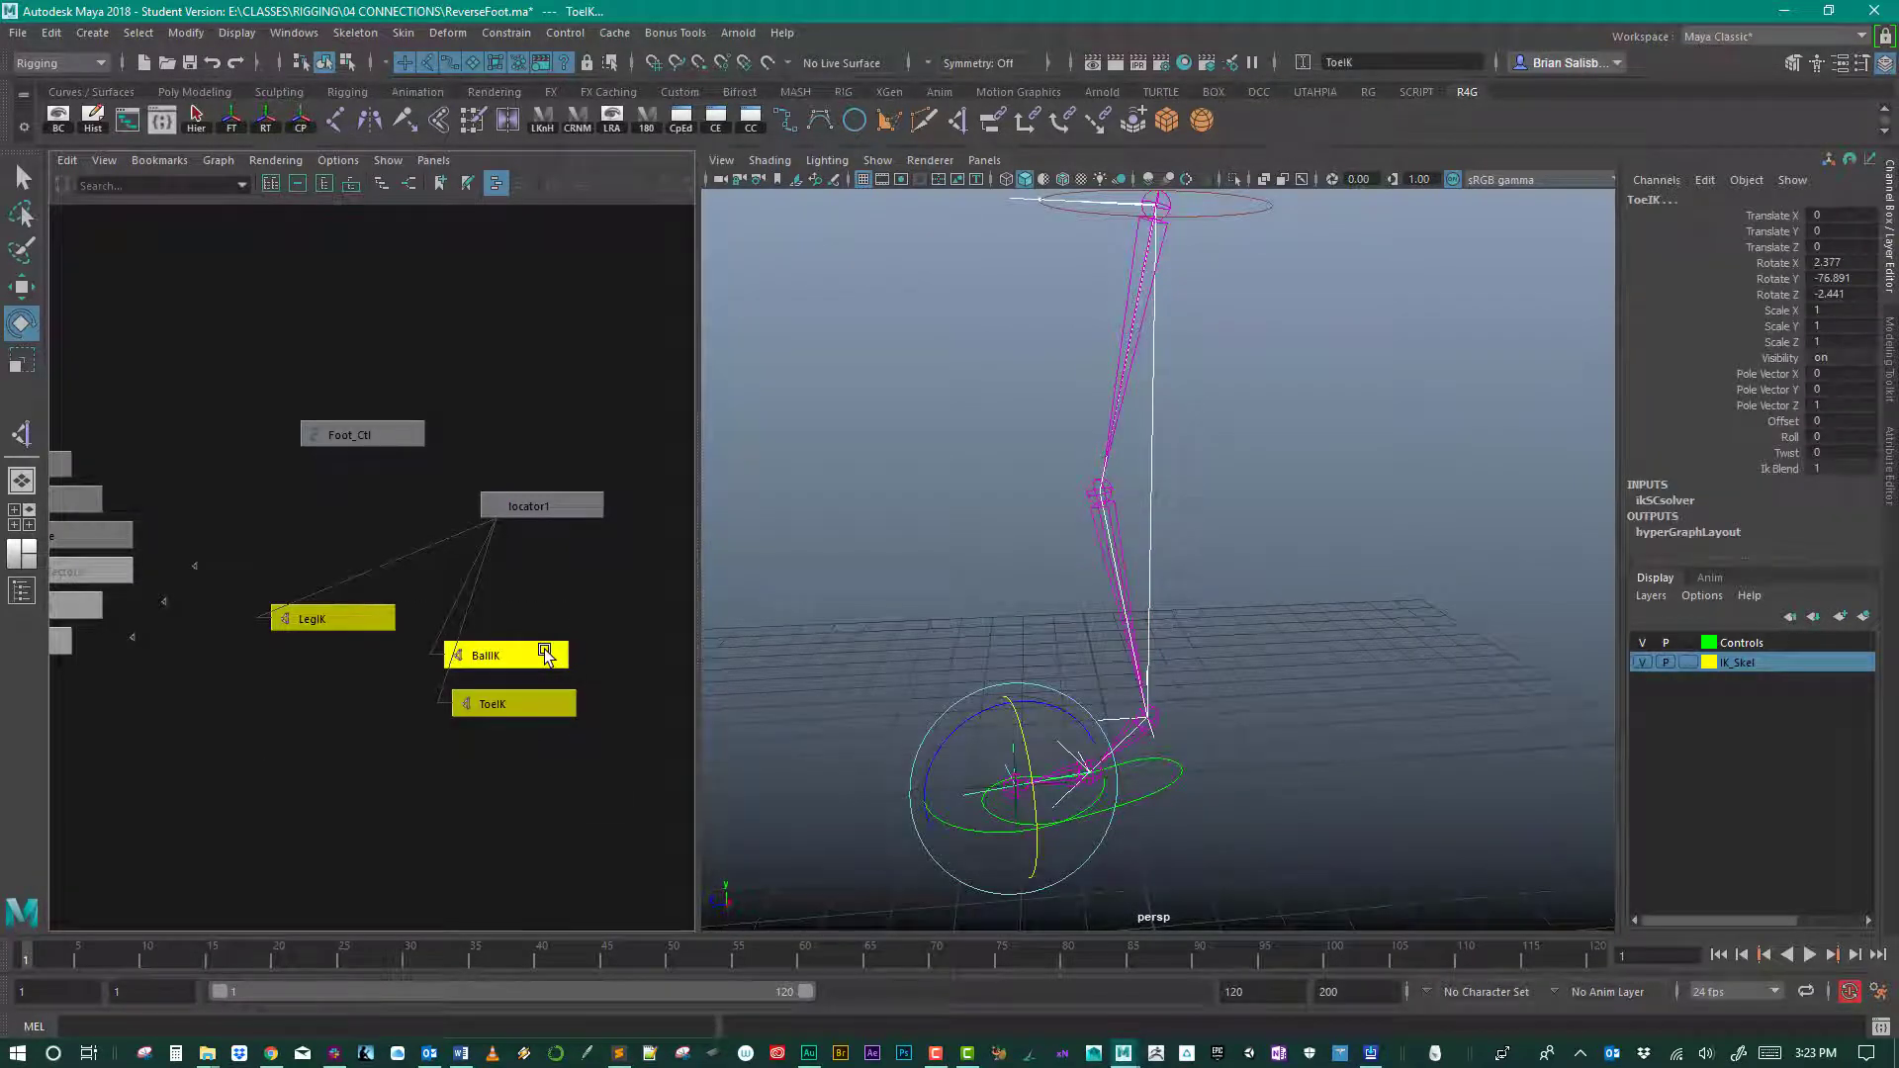
key("shift+p")
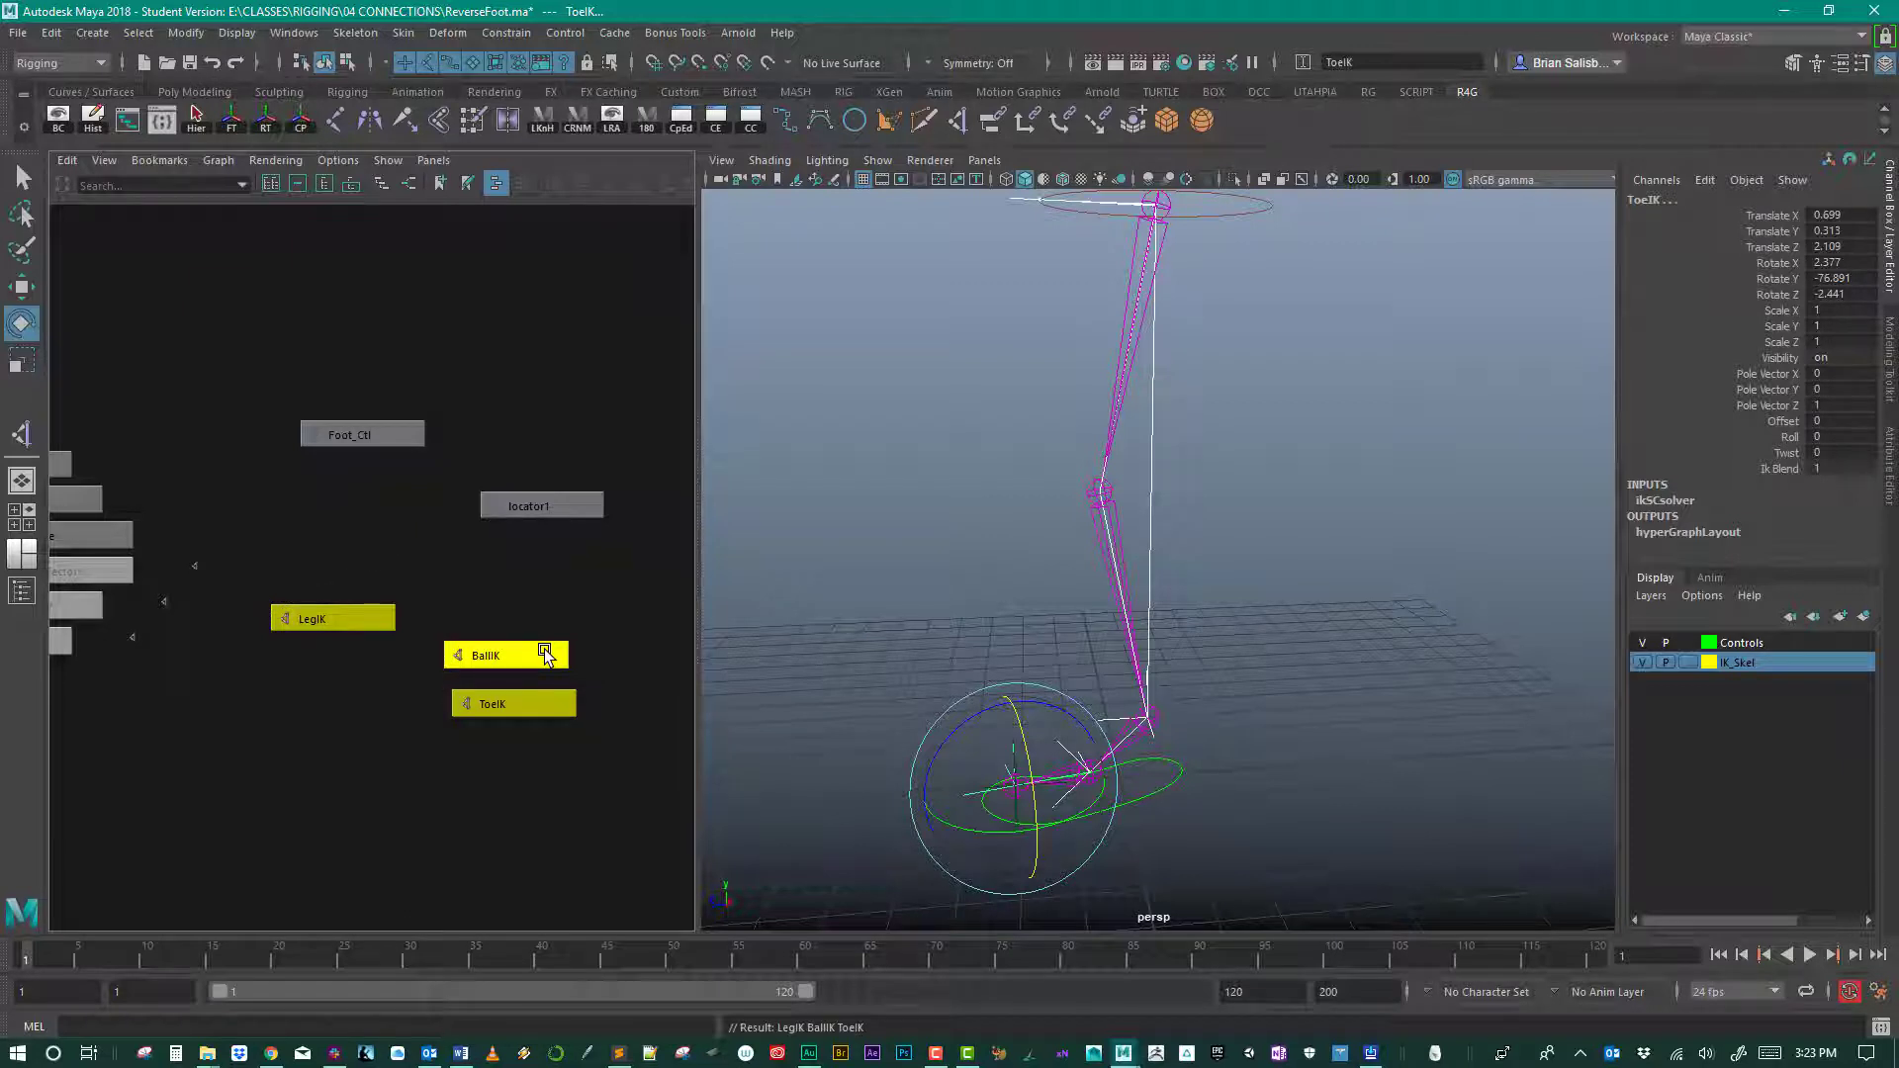
left_click(531, 591)
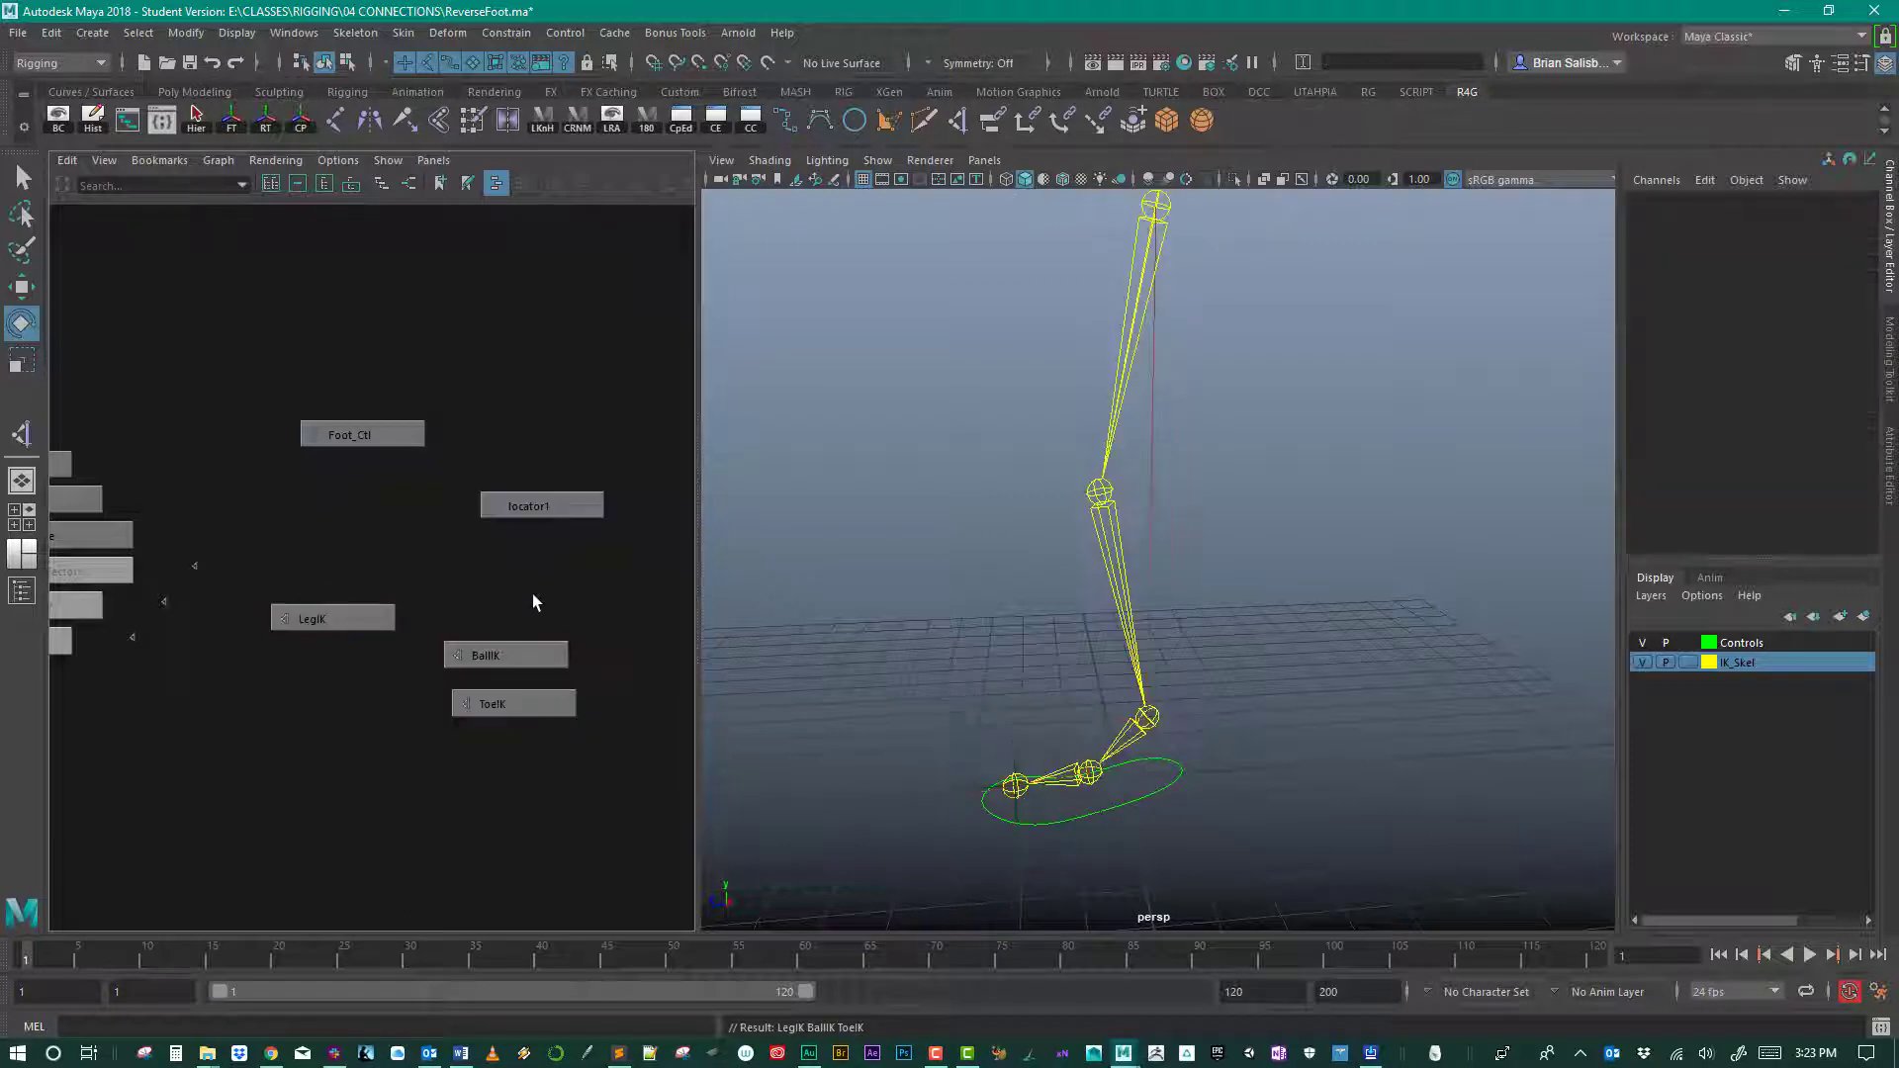
Step: Move locator1 from the toe joint and snap it to the ball joint
left_click_drag(1022, 661, 957, 619, "alt")
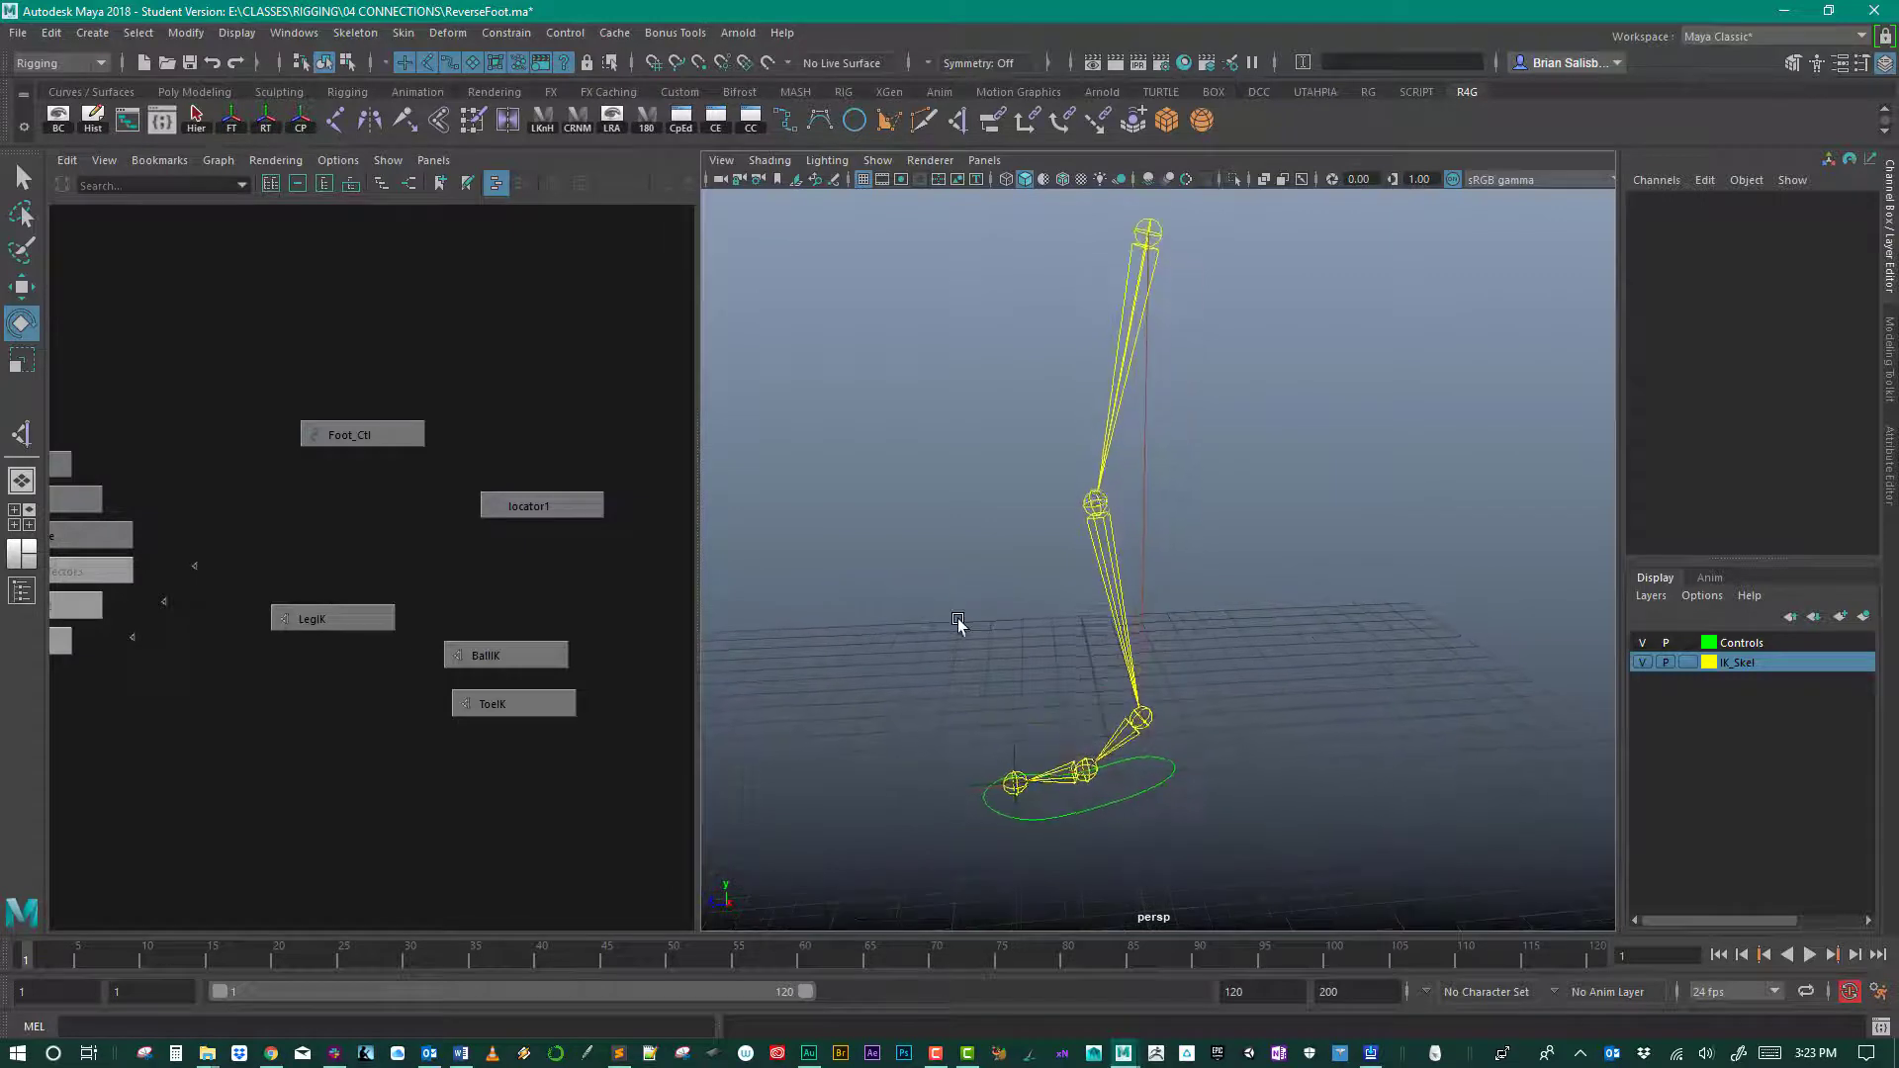
scroll(958, 619, "up", 1)
left_click(549, 510)
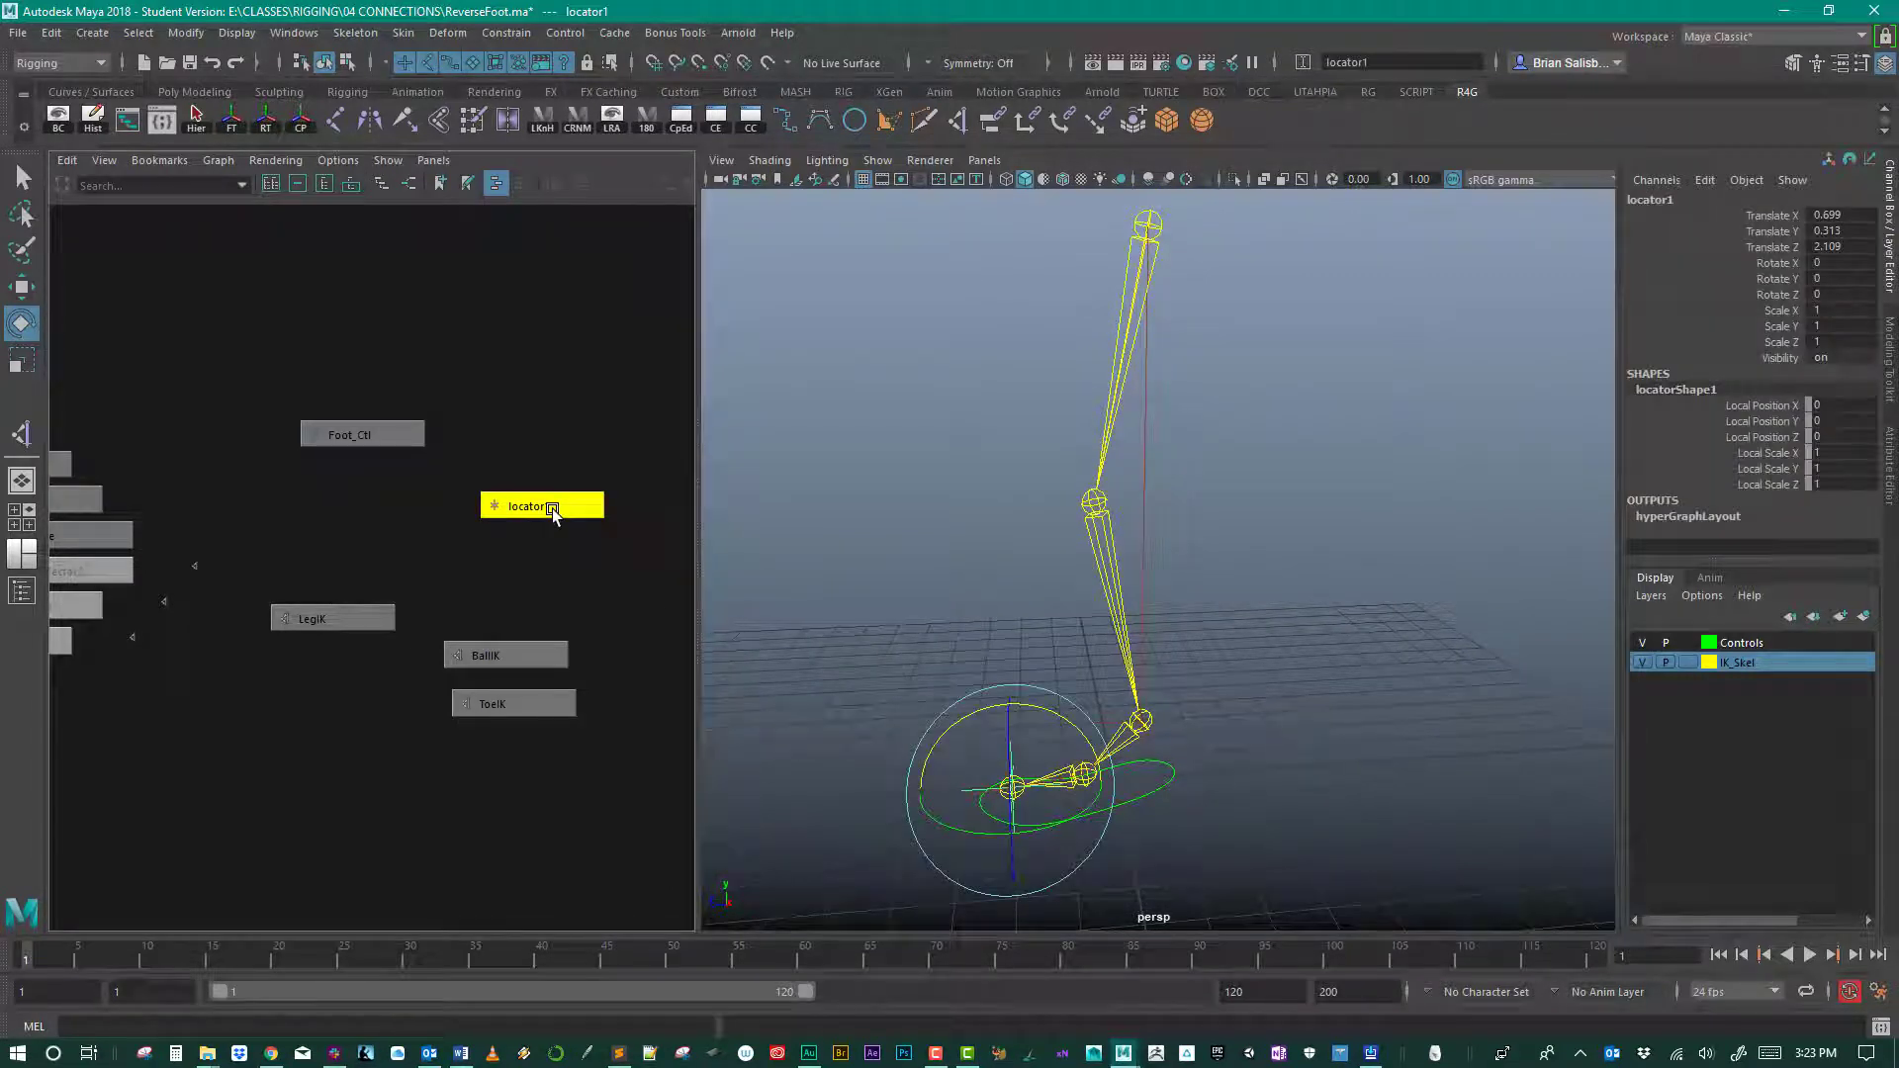
key("w")
key("v")
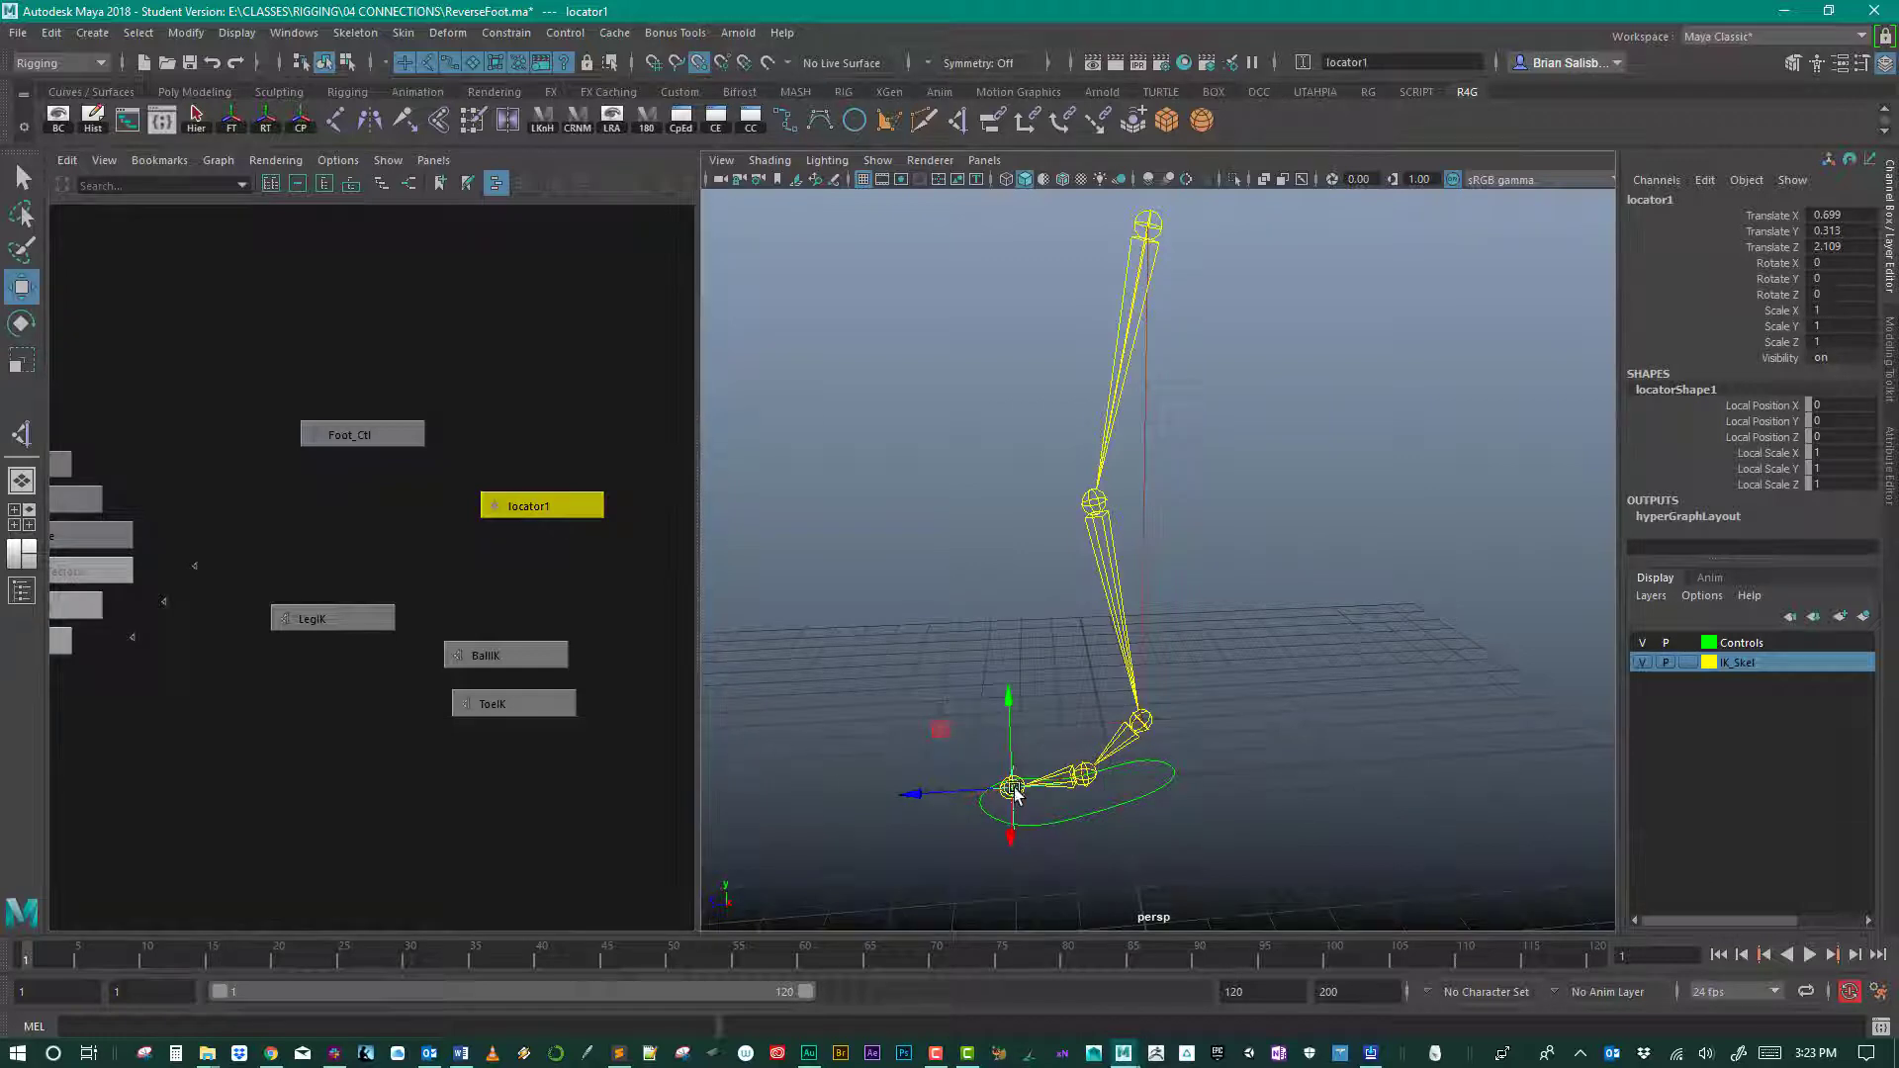
left_click_drag(1015, 791, 1084, 782)
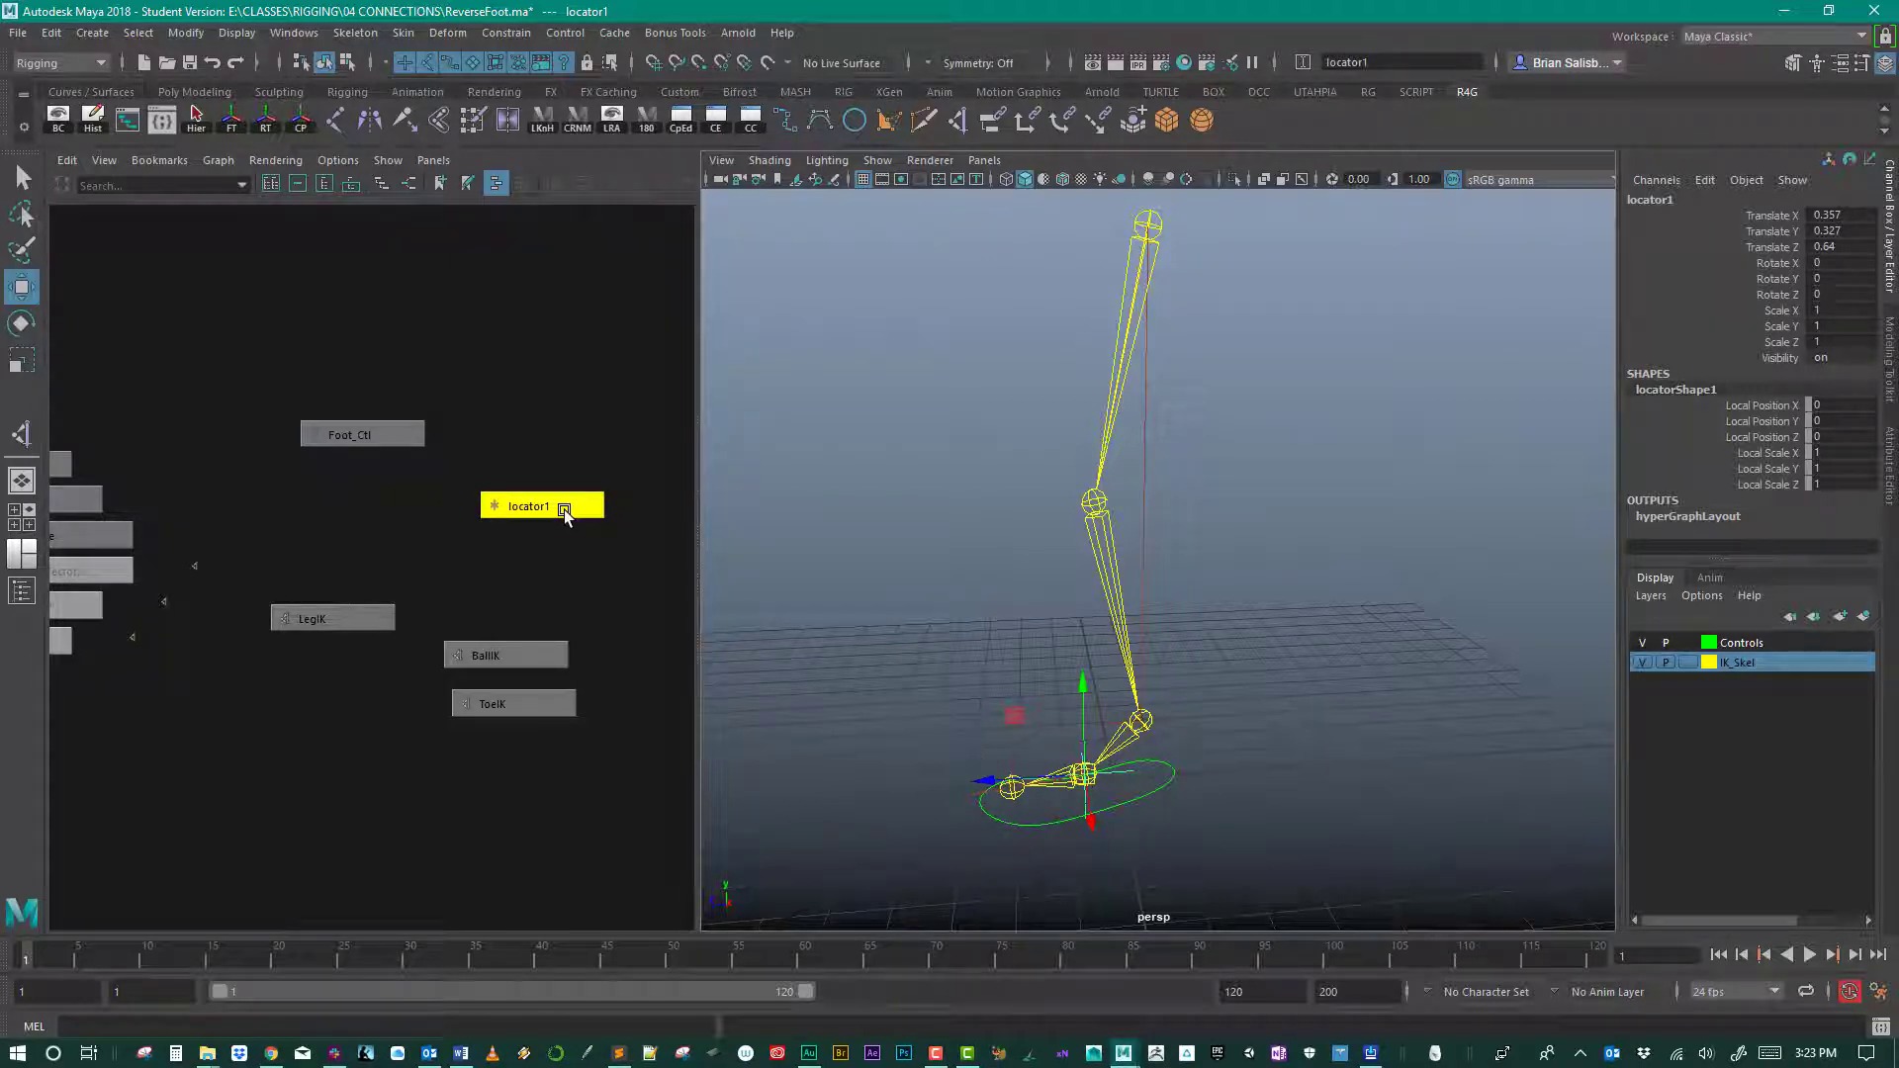
Step: Place the ToeIK node below locator1 and parent ToeIK under it
left_click(549, 703)
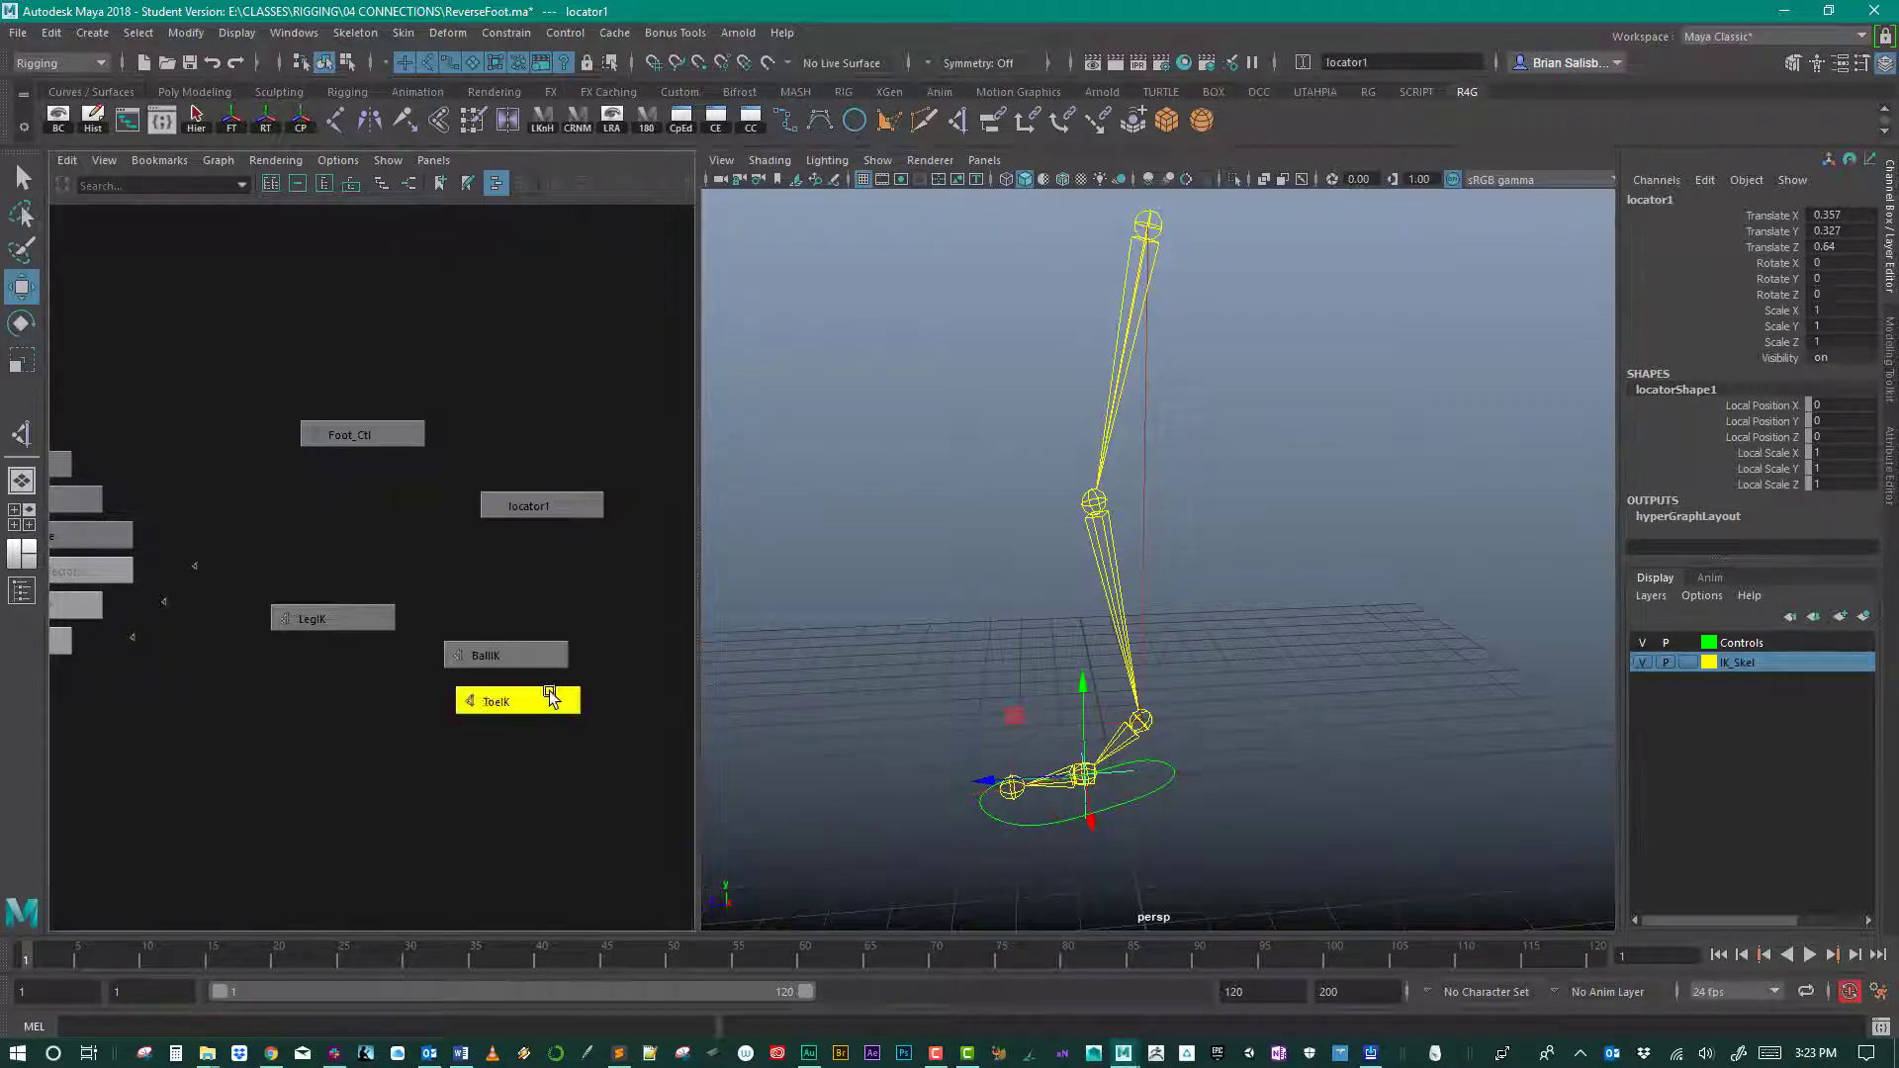
left_click_drag(549, 703, 560, 566)
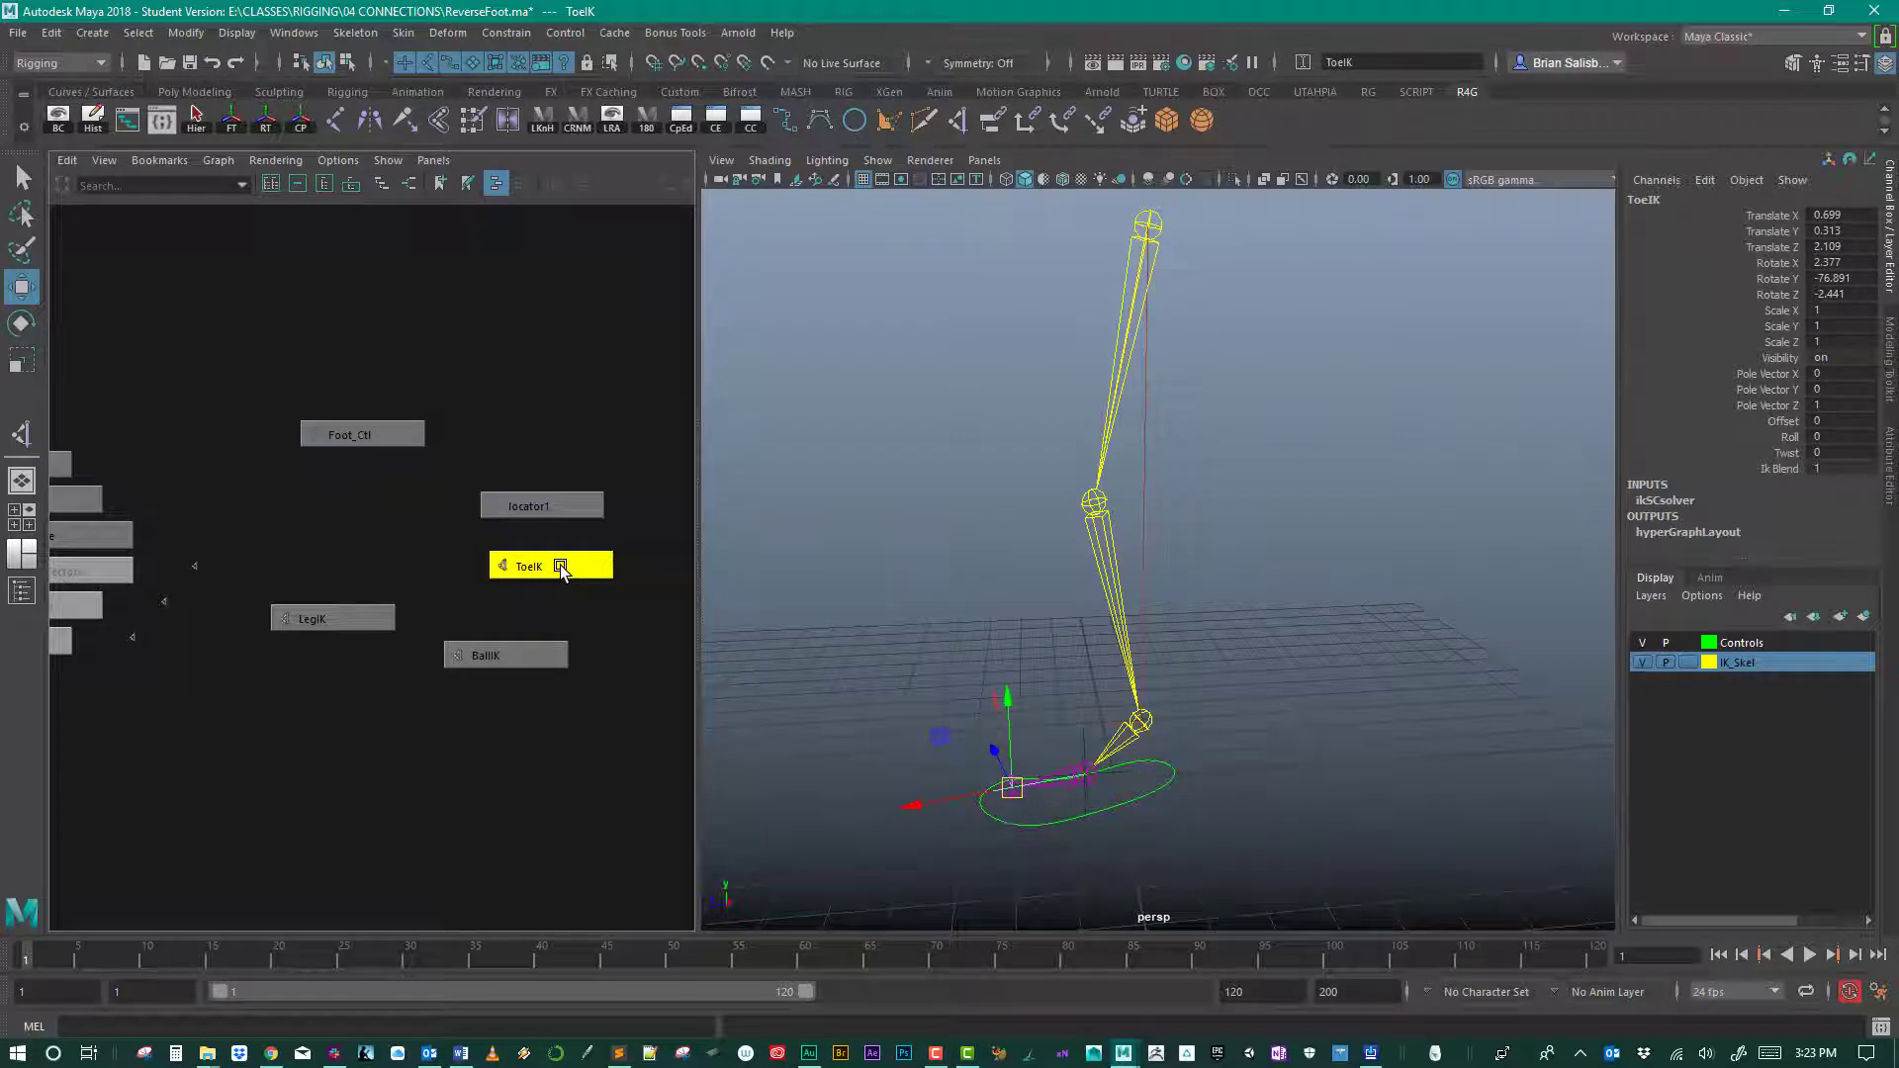
left_click(555, 508, "shift")
key("p")
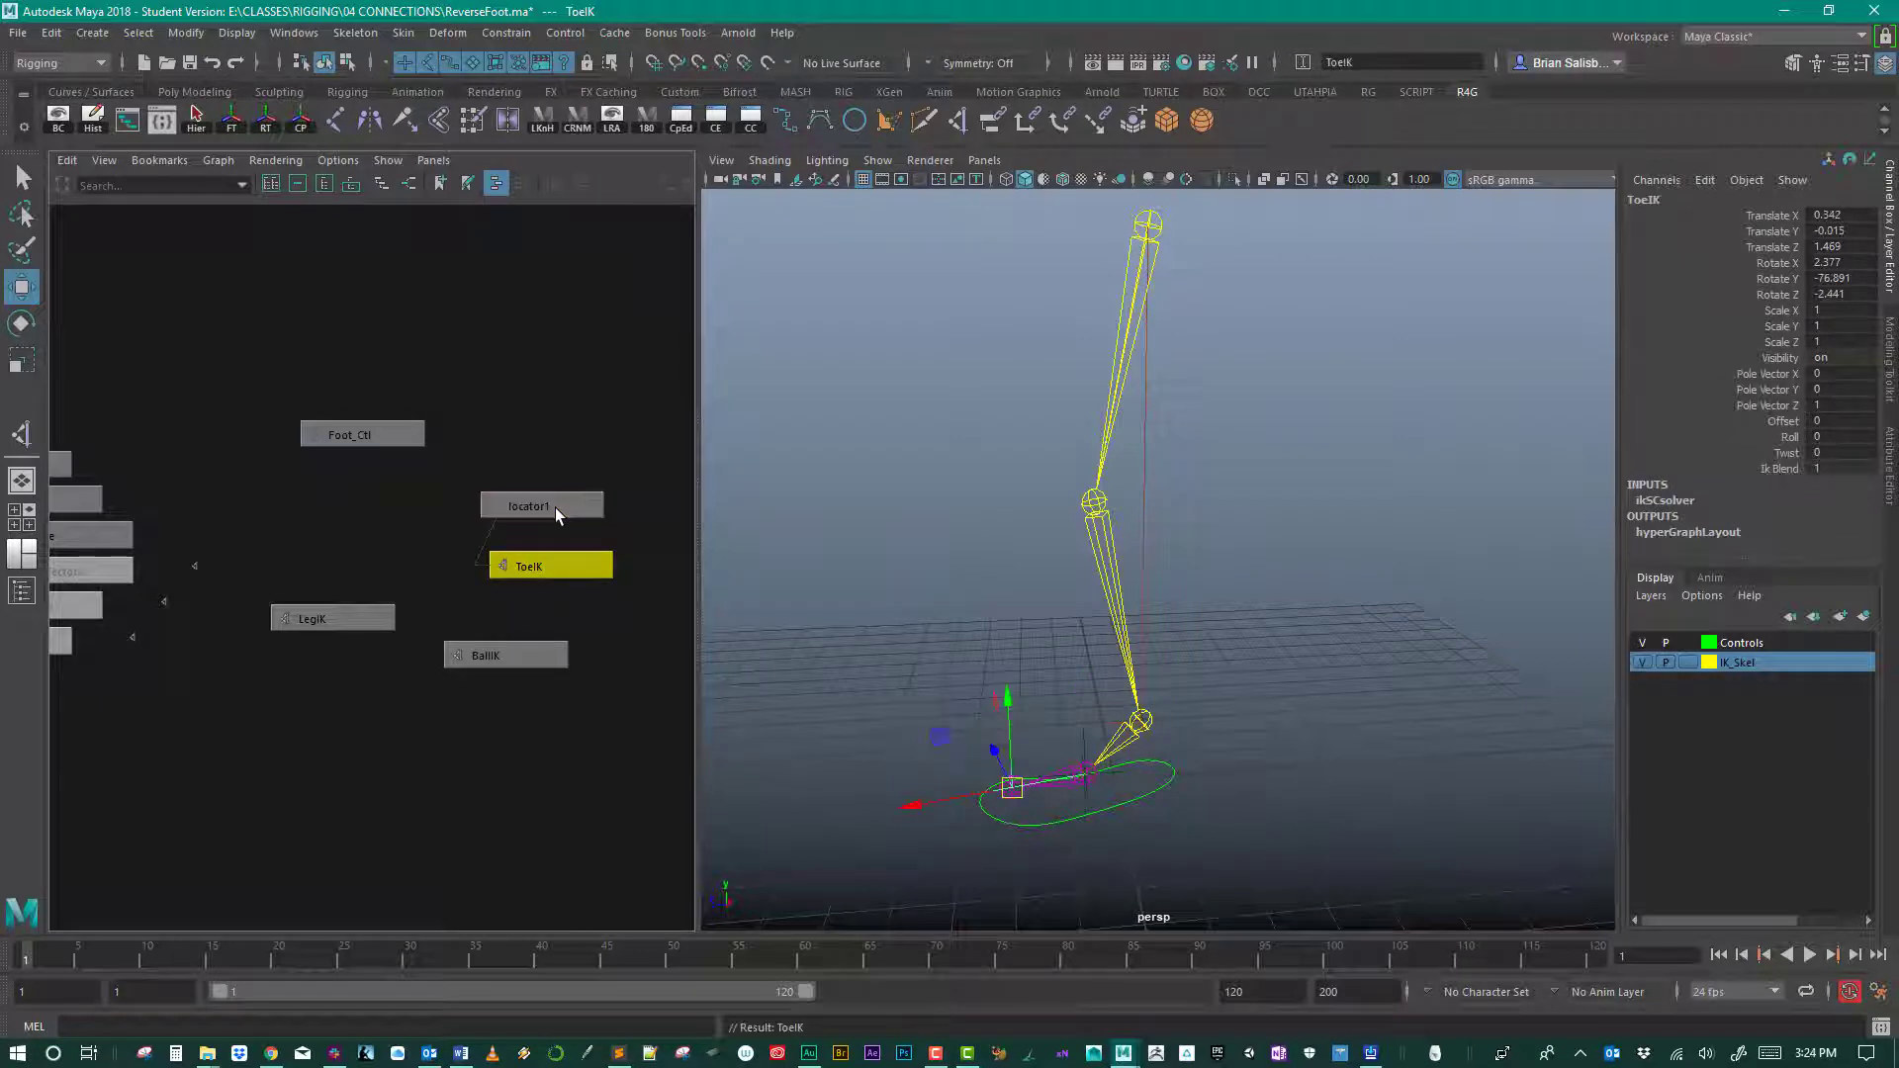
Step: Test the toe flexing by rotating locator1 in X at the ball joint, undo the rotation and clear the selection
left_click_drag(573, 522, 573, 522)
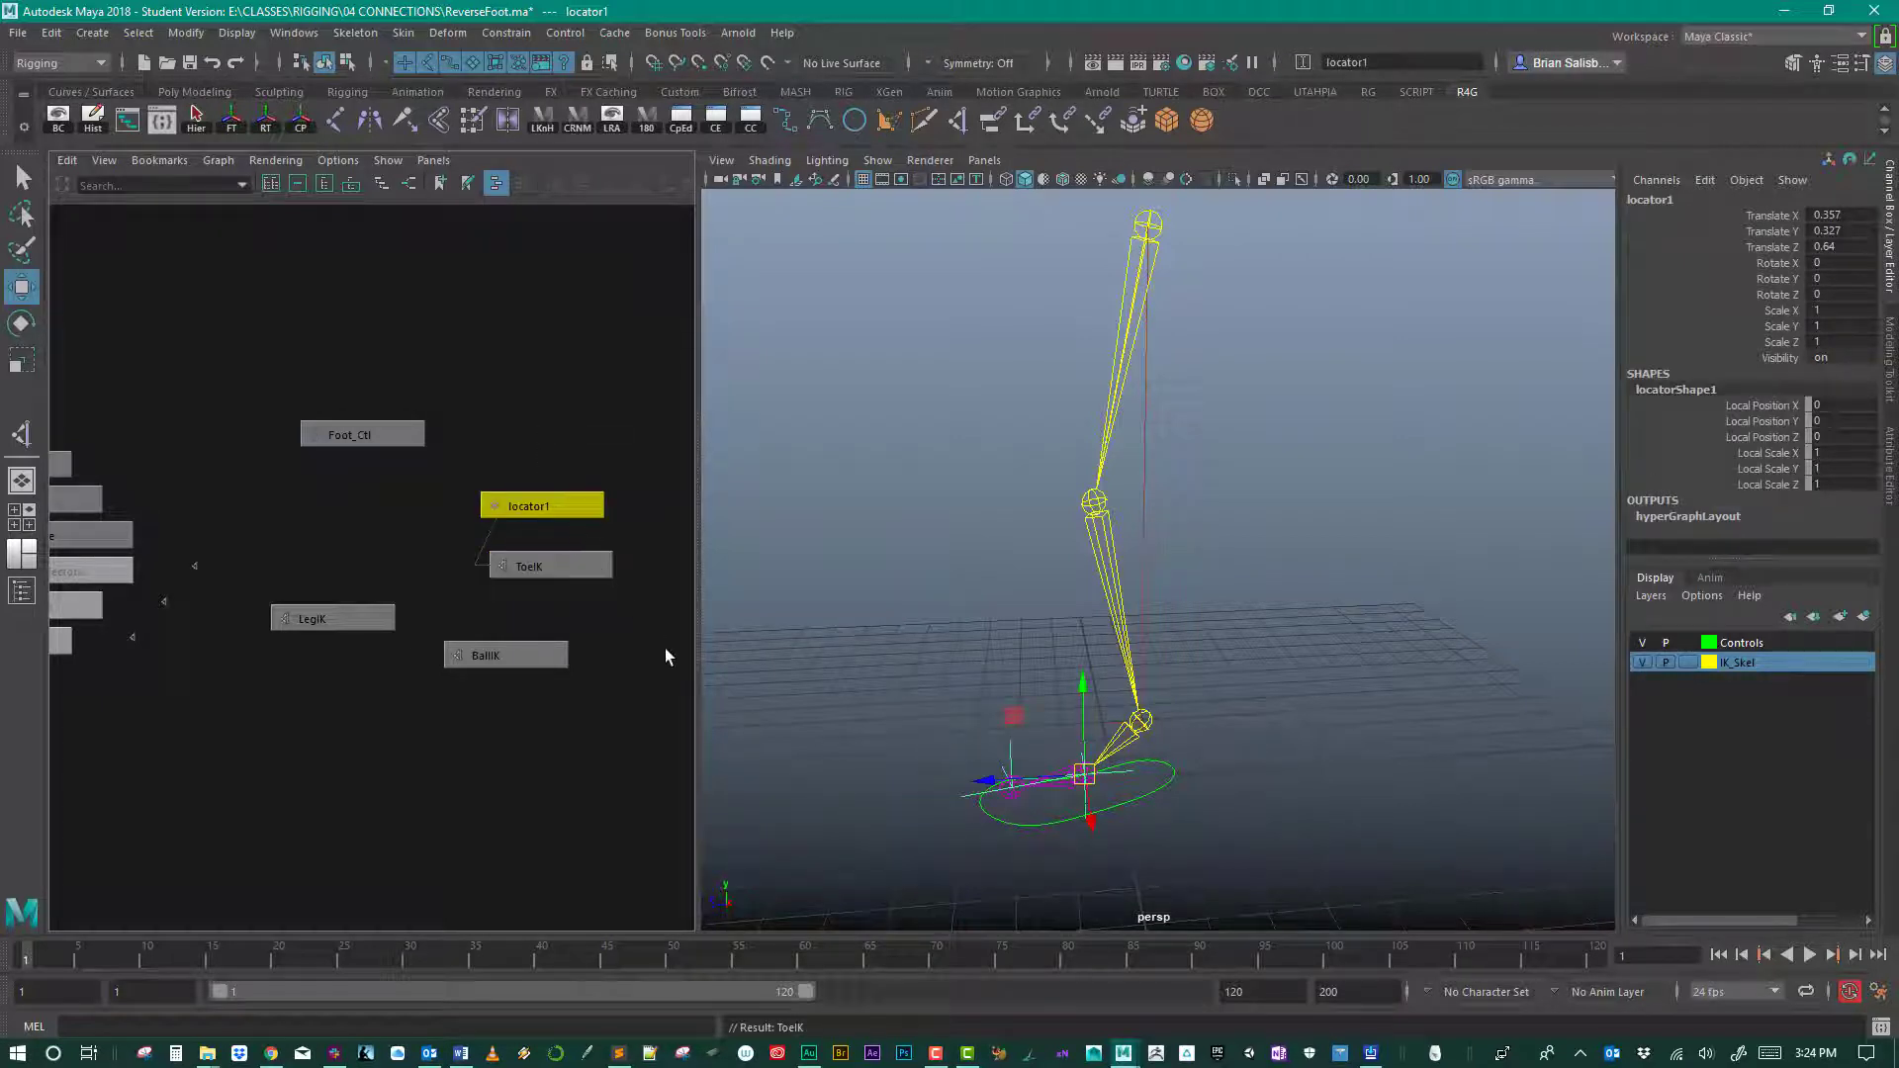
key("e")
mouse_move(1063, 693)
left_mouse_down()
mouse_move(1088, 688)
mouse_move(1097, 710)
mouse_move(1052, 691)
left_mouse_up()
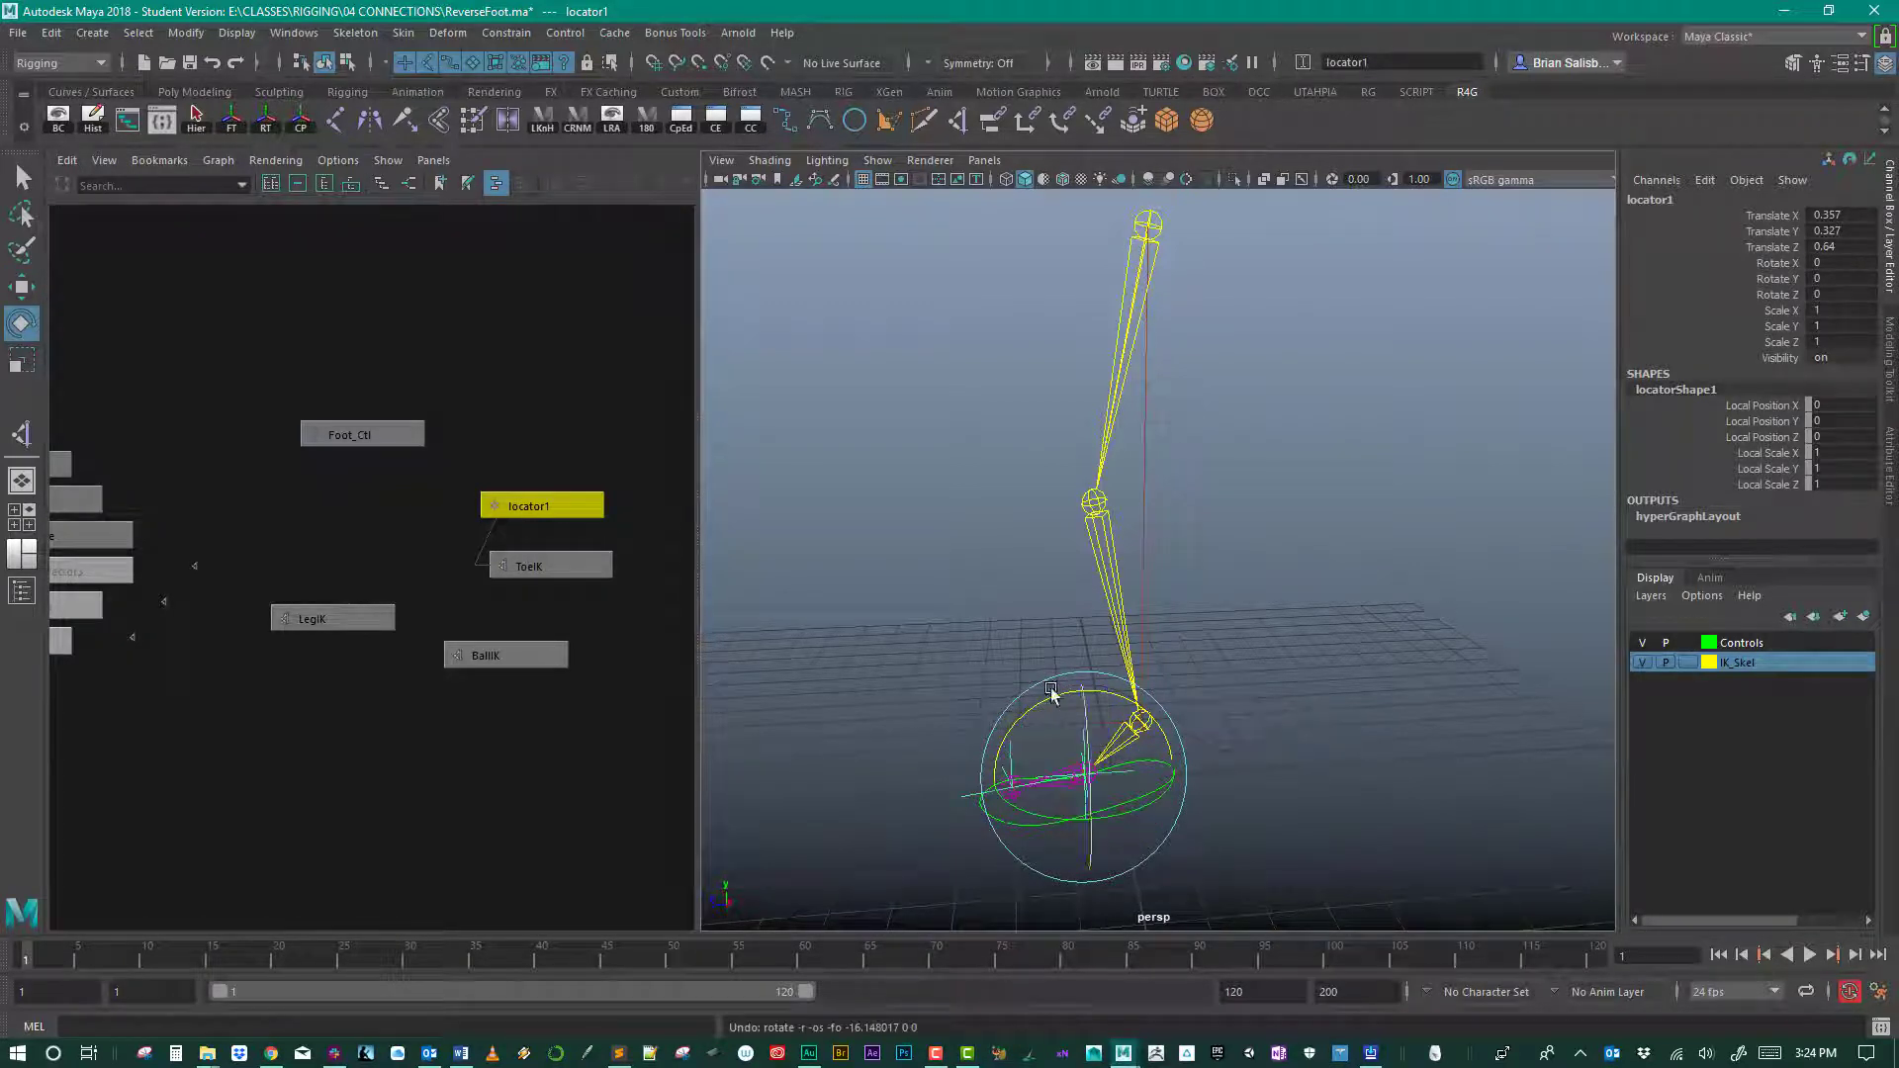
left_click(987, 615)
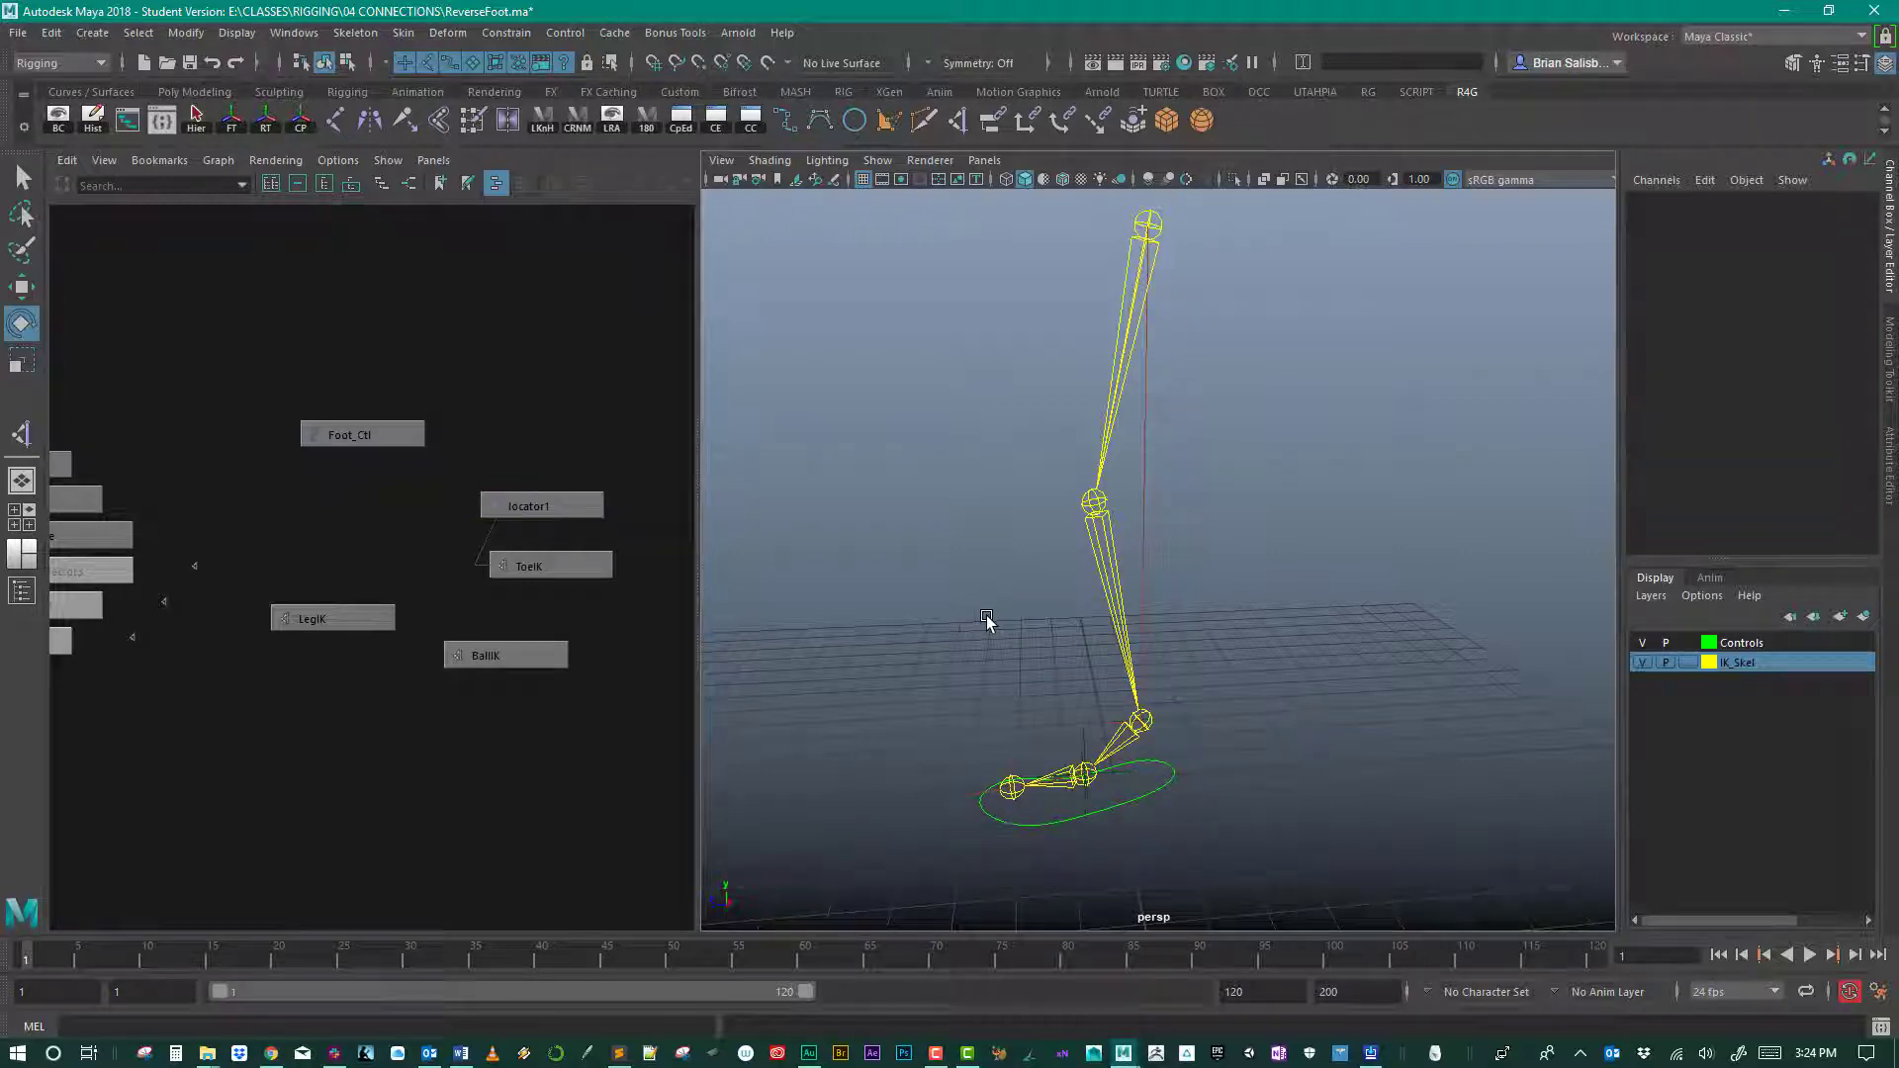
Step: Unparent ToeIK from locator1 and place its node slightly lower in the graph
left_click(568, 568)
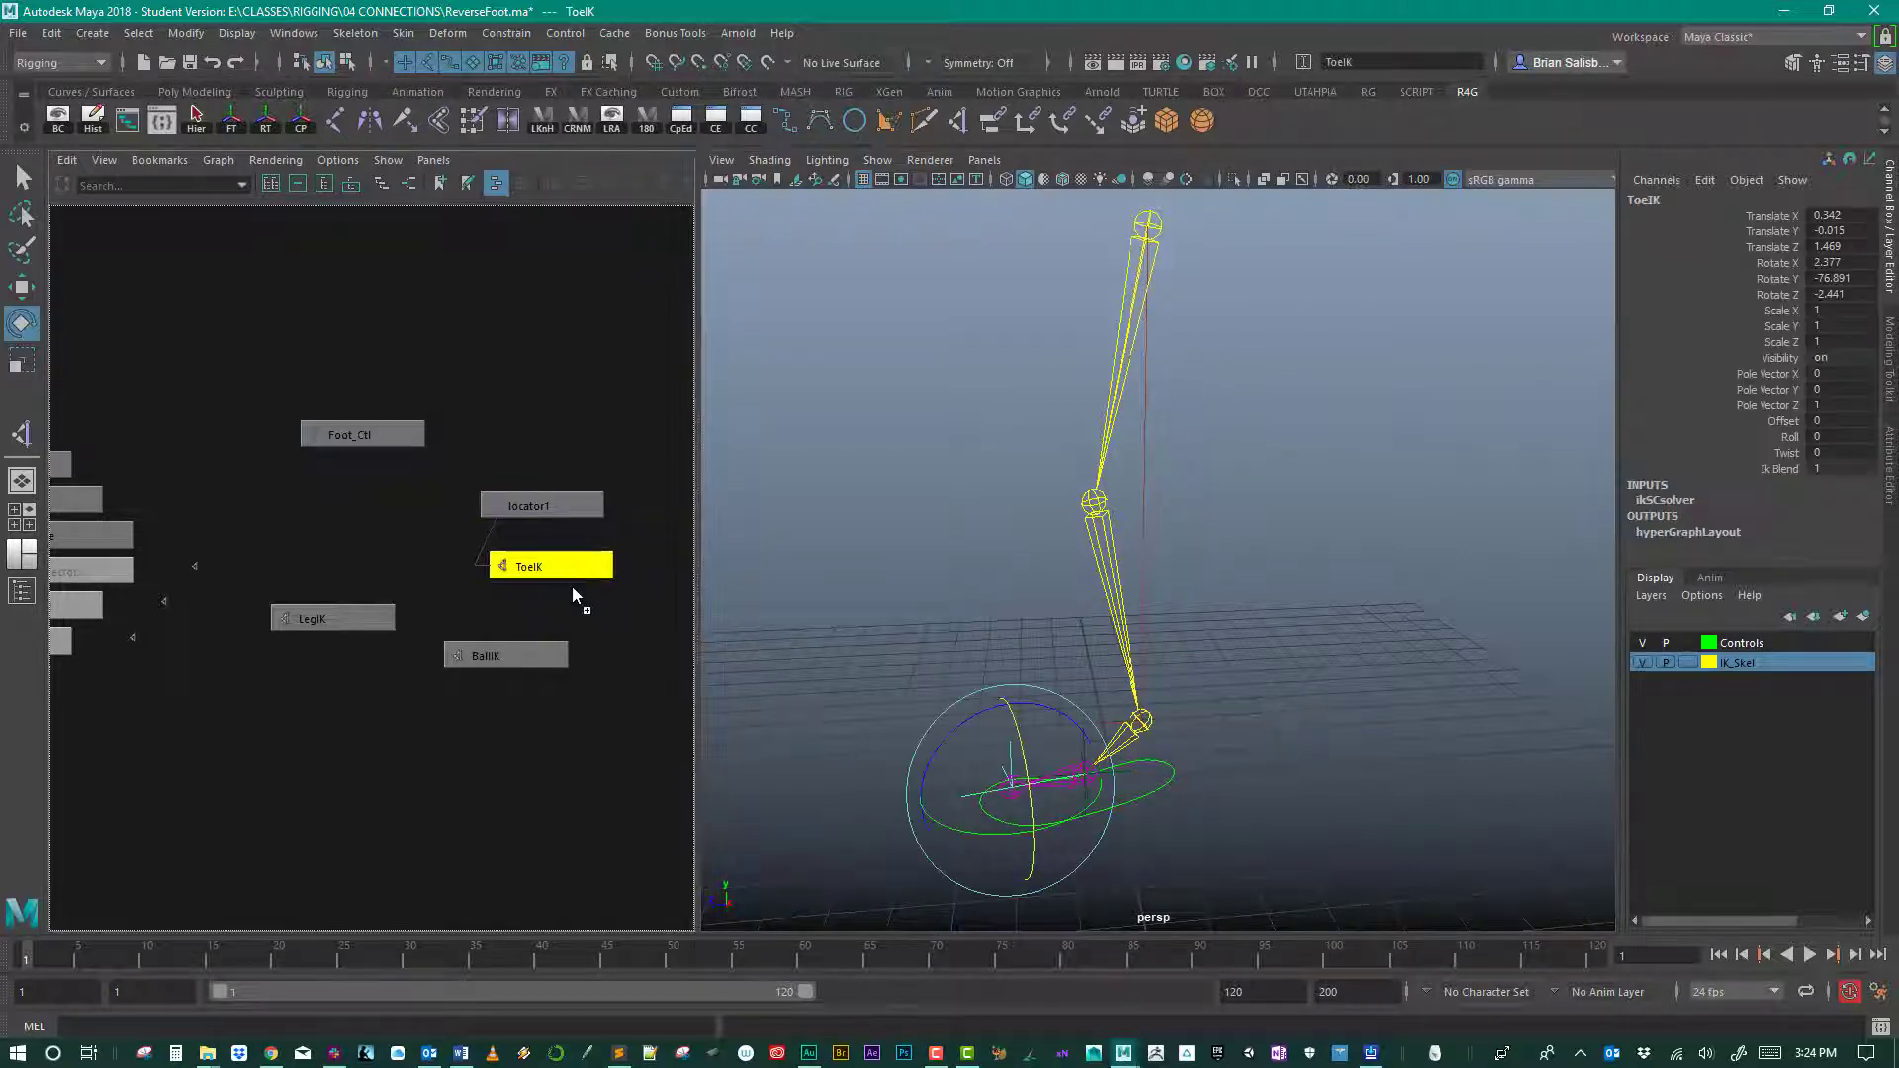
middle_click_drag(573, 587, 572, 587)
left_click_drag(559, 566, 550, 590)
left_click(557, 399)
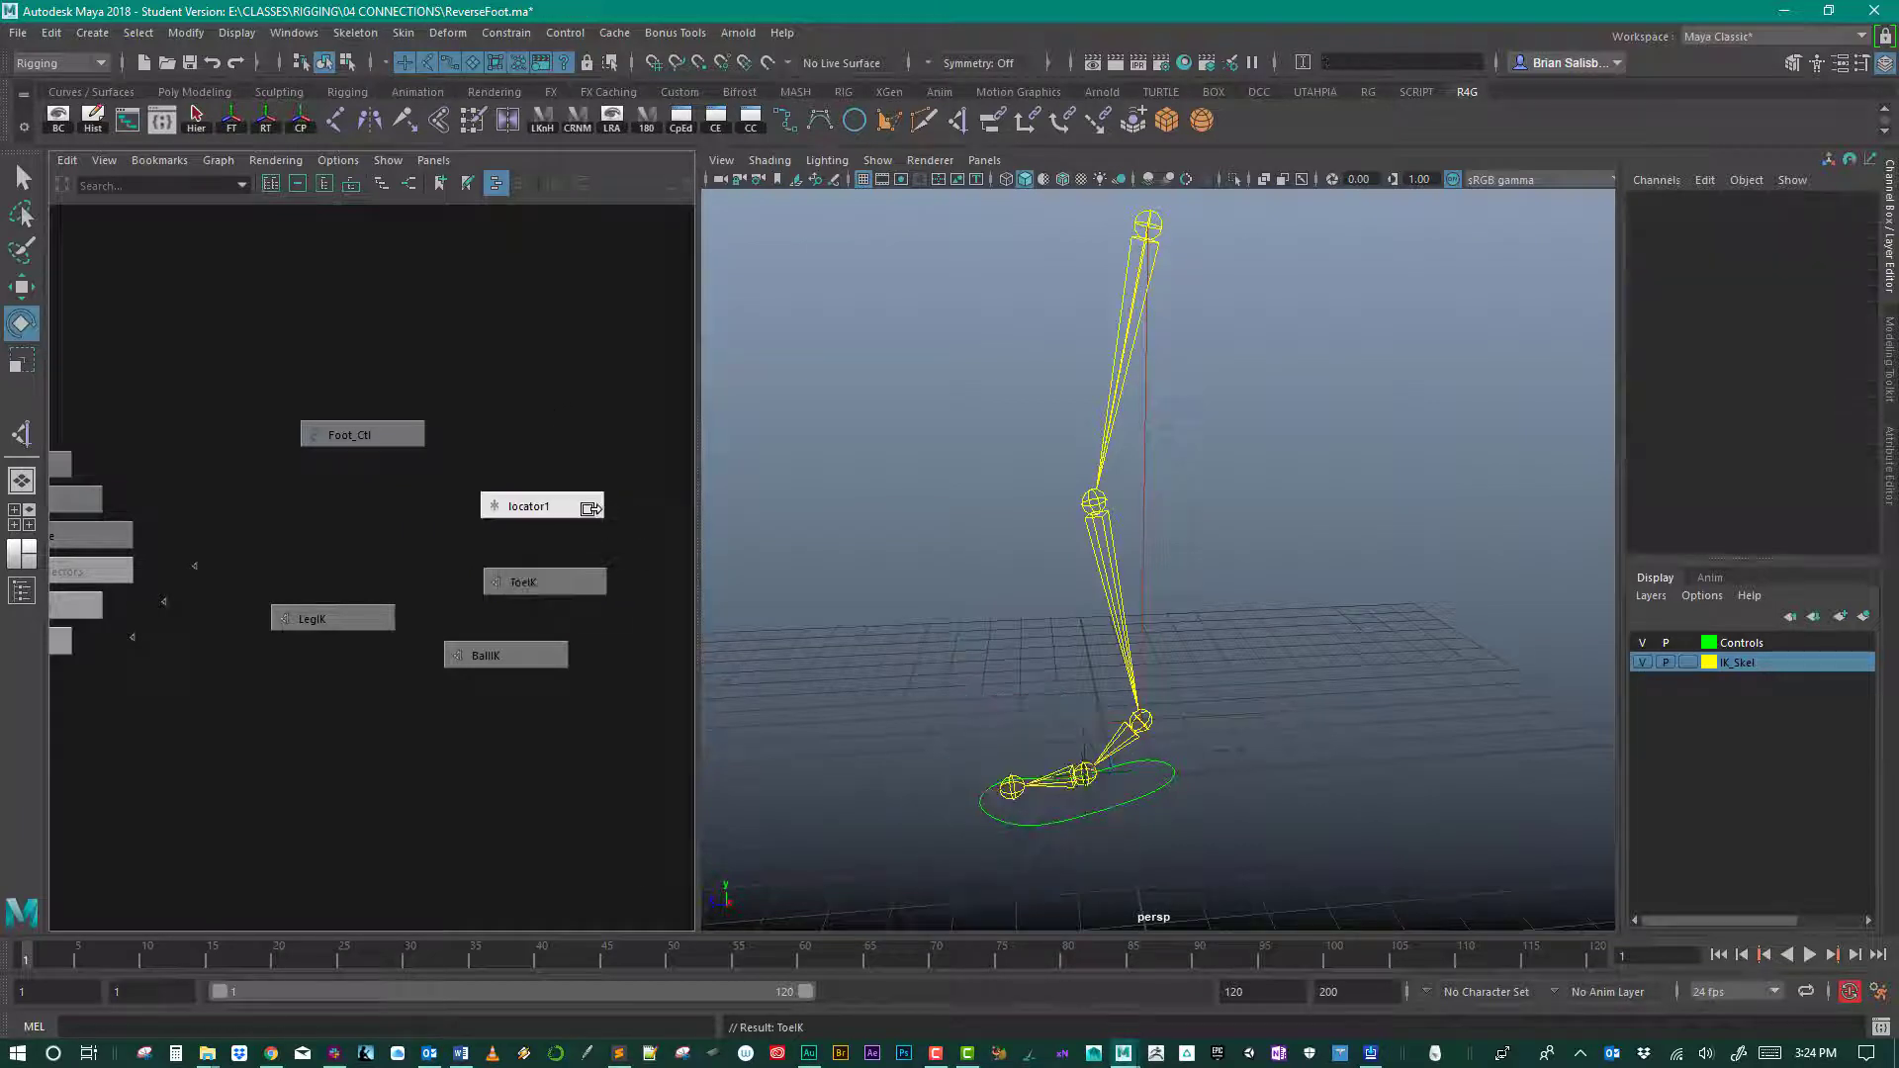
Step: Snap the pivot of Foot_Ctl to the ankle joint
left_click(558, 508)
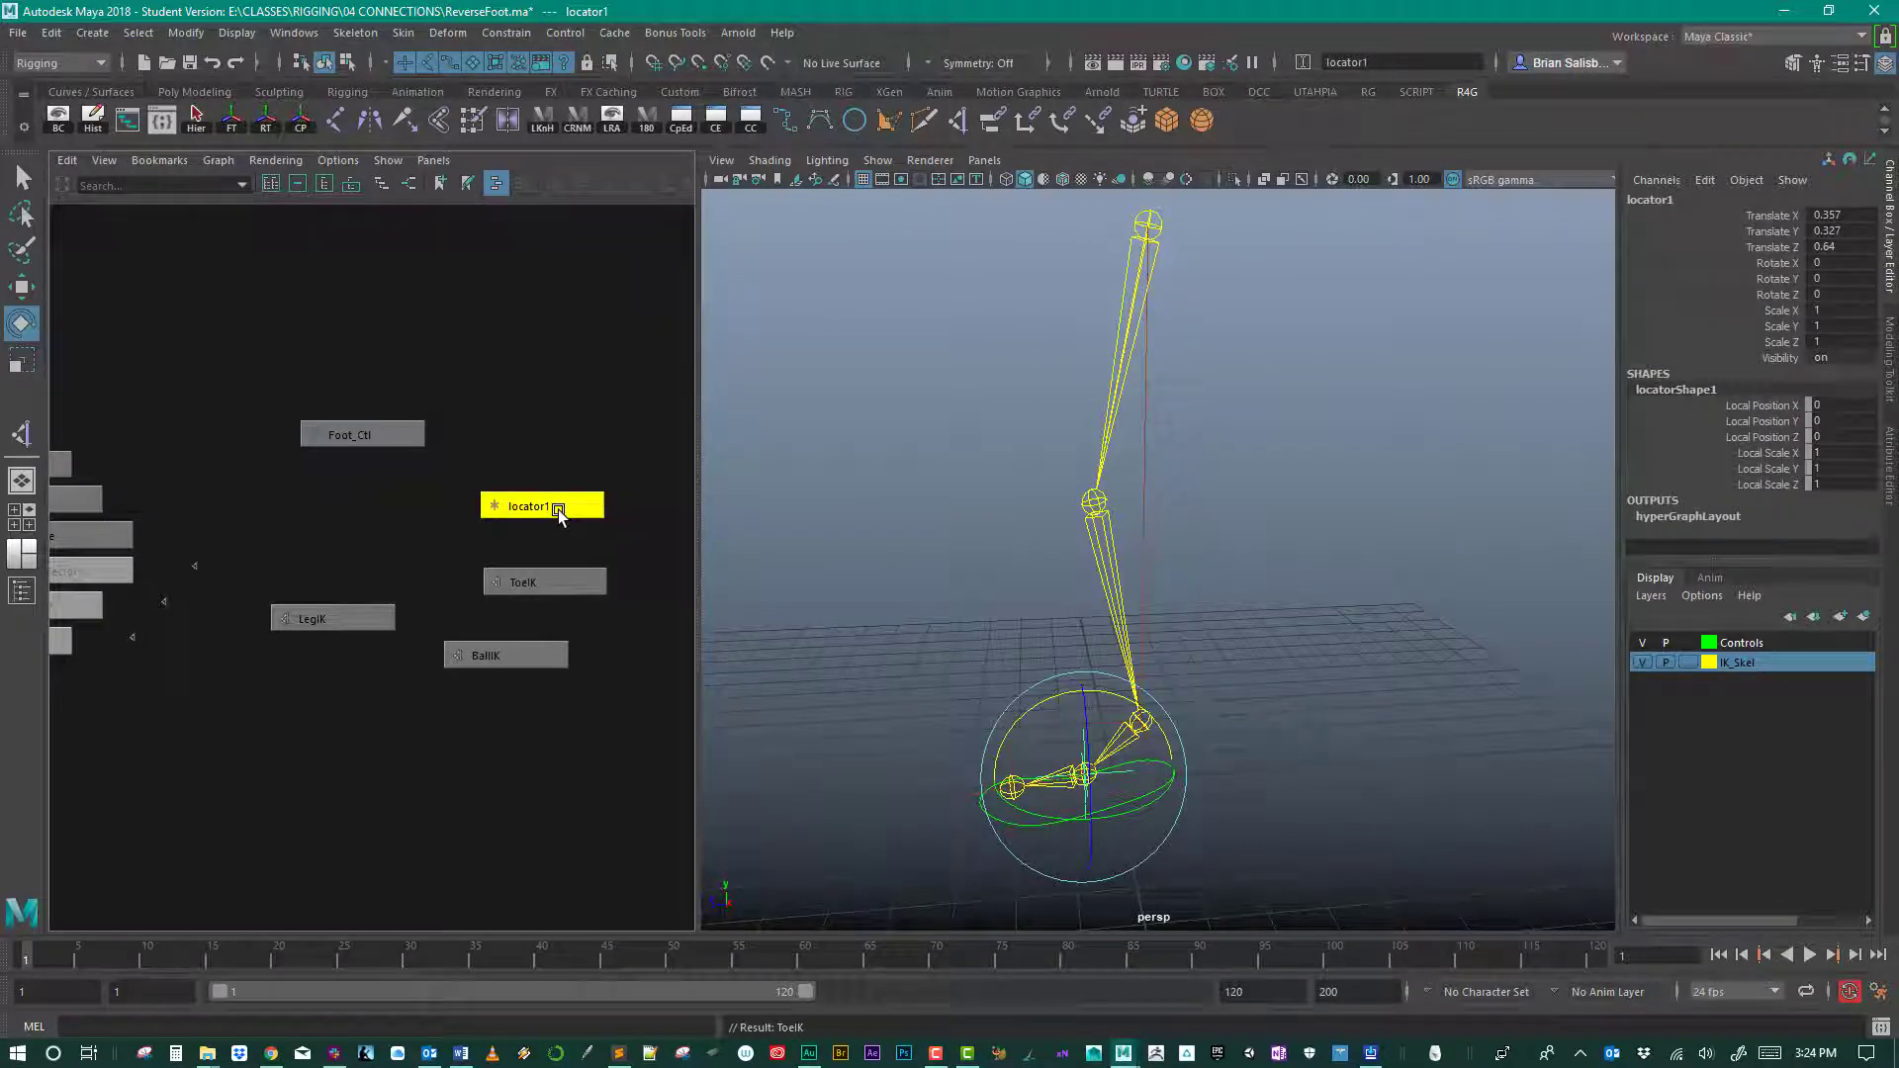
left_click(1571, 698)
left_click(1154, 770)
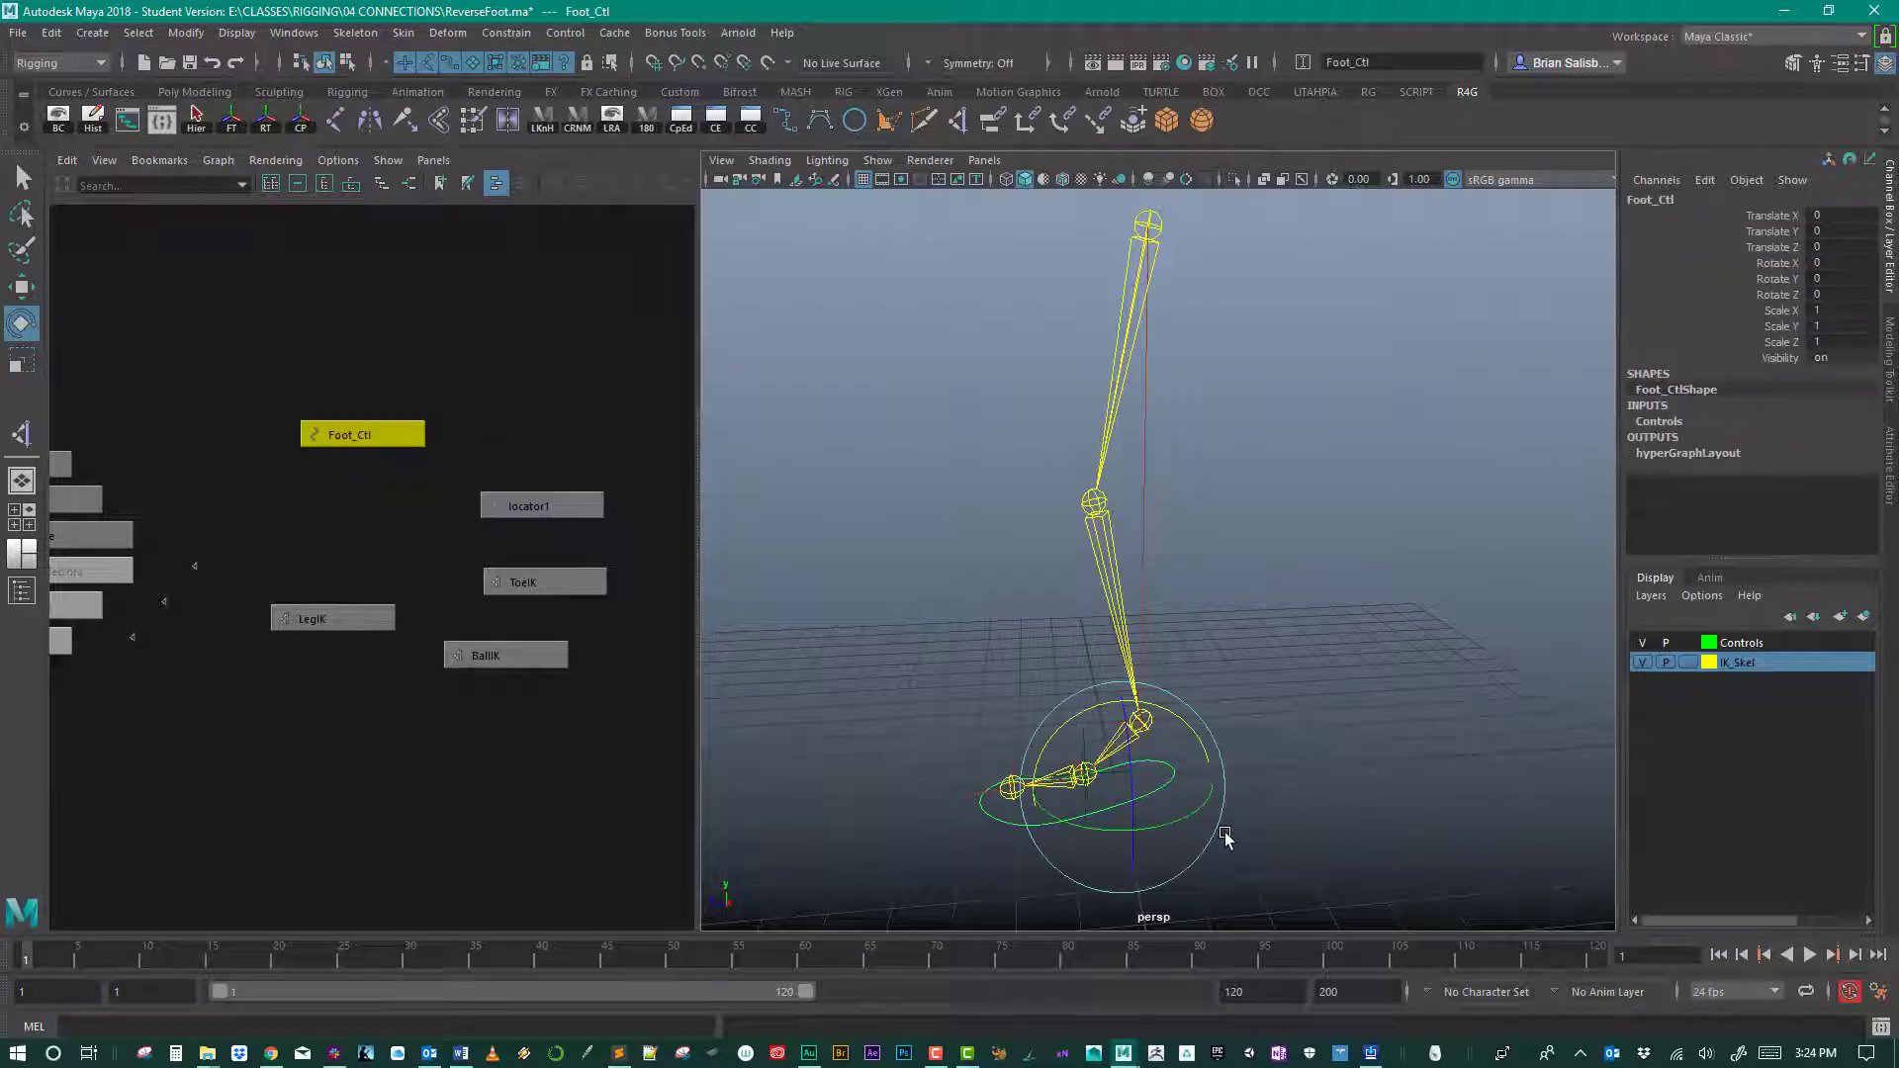
key("w")
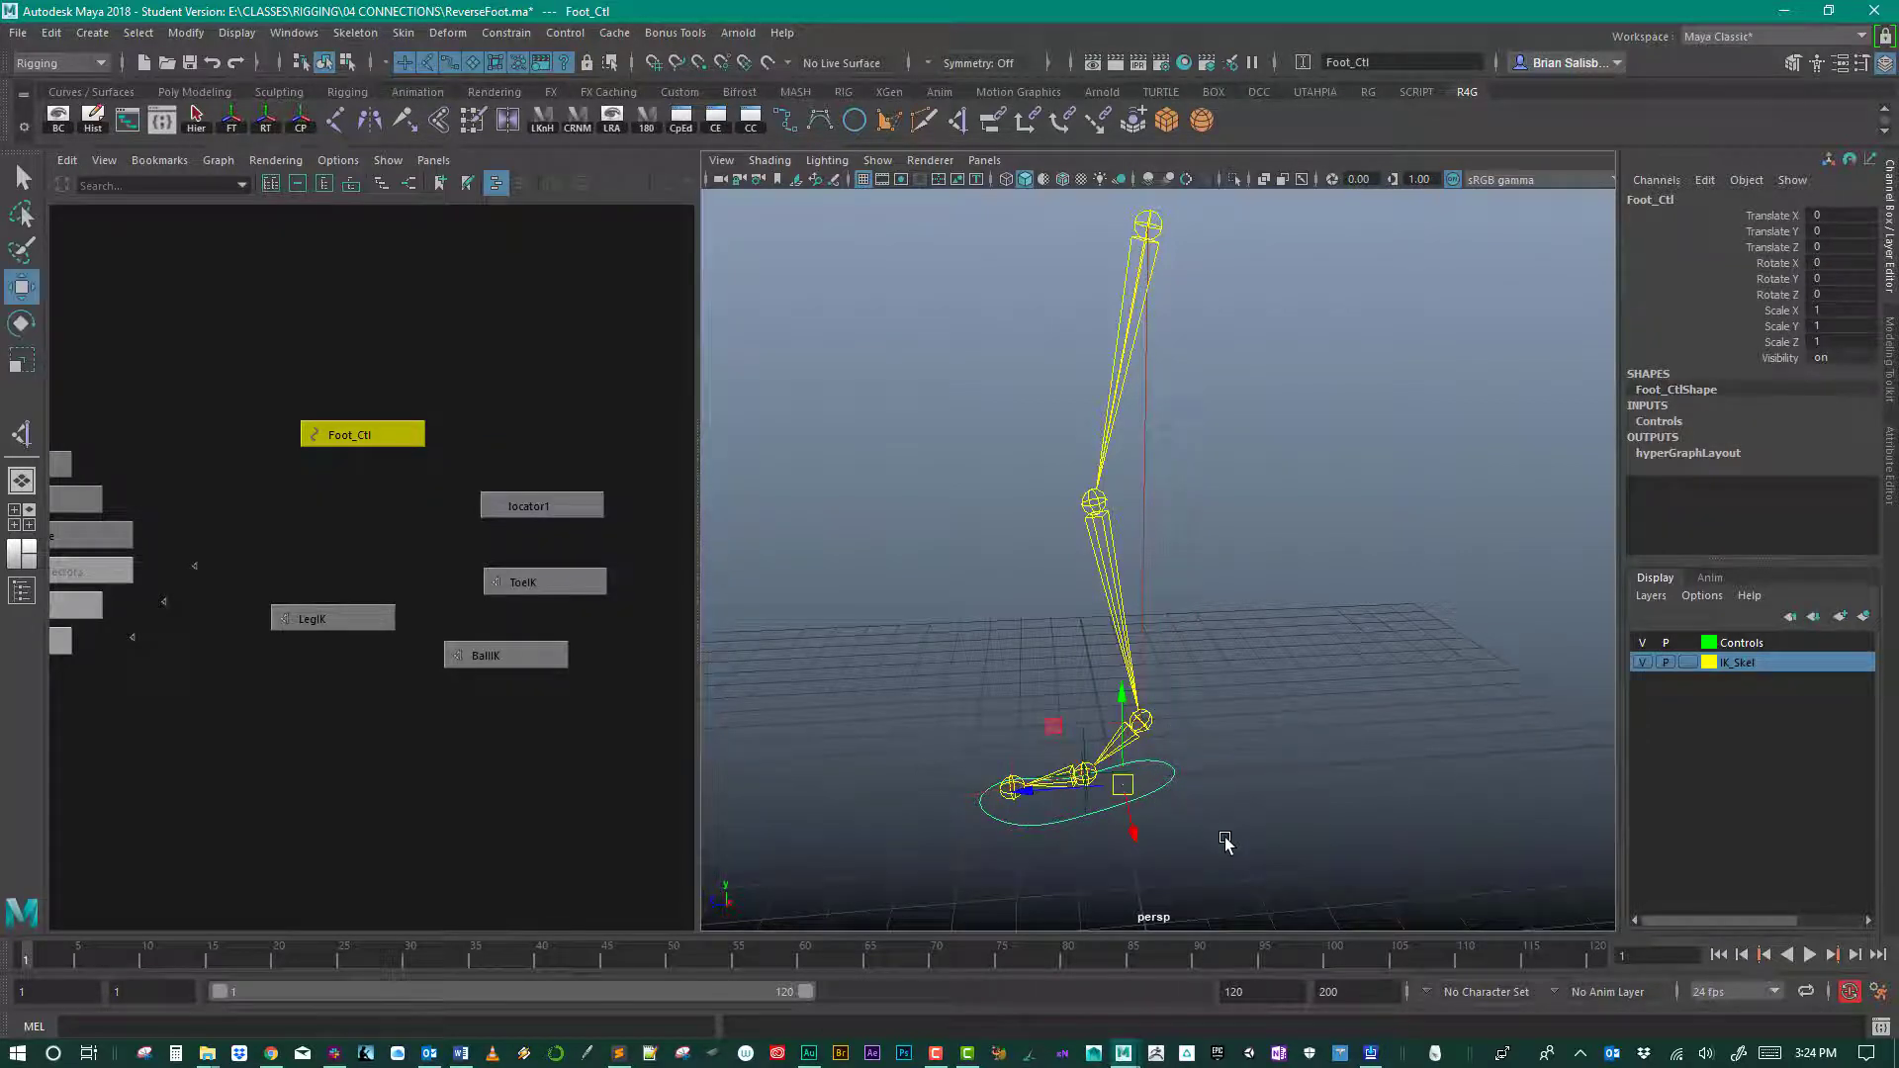
left_click_drag(1075, 714, 1052, 704, "alt")
middle_click_drag(1053, 704, 1012, 605, "alt")
right_click_drag(1011, 605, 1106, 751, "alt")
left_click_drag(1133, 782, 1167, 792, "alt")
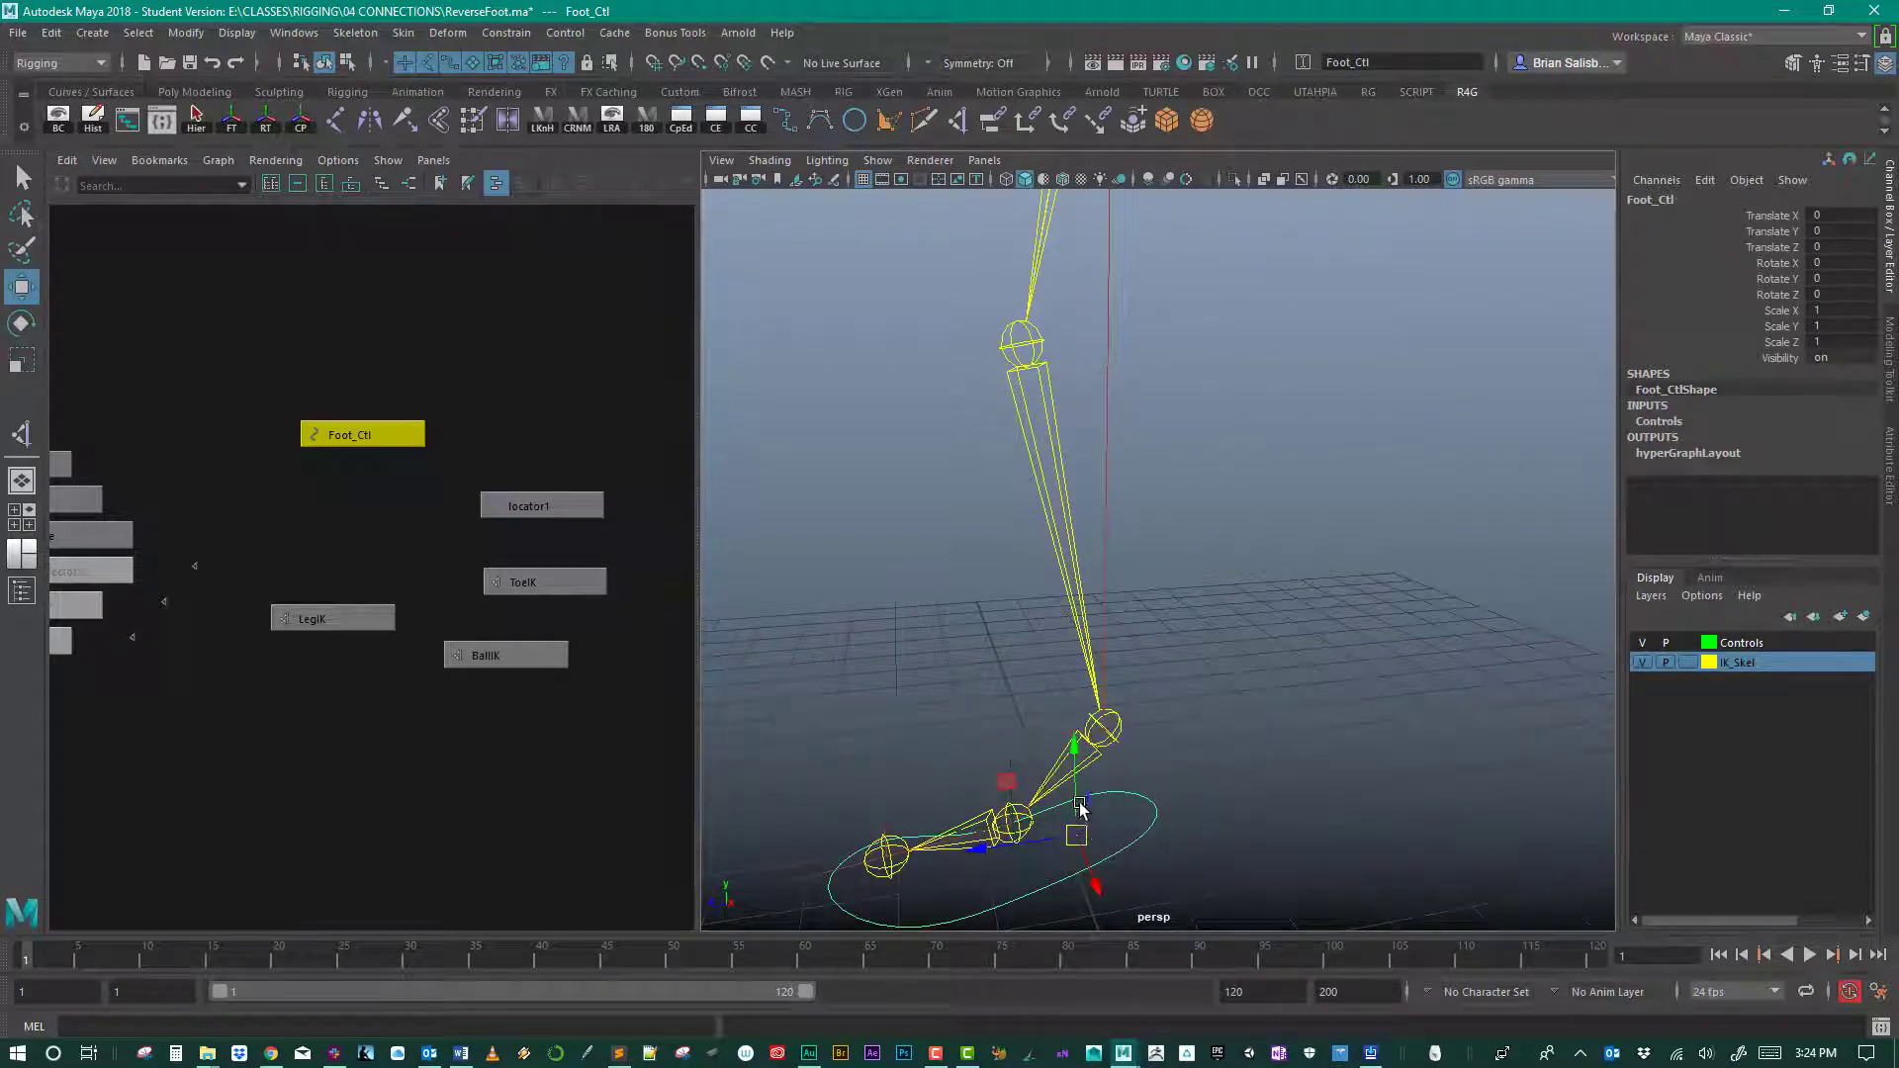
key("d")
key("v")
left_click_drag(1078, 837, 1133, 719)
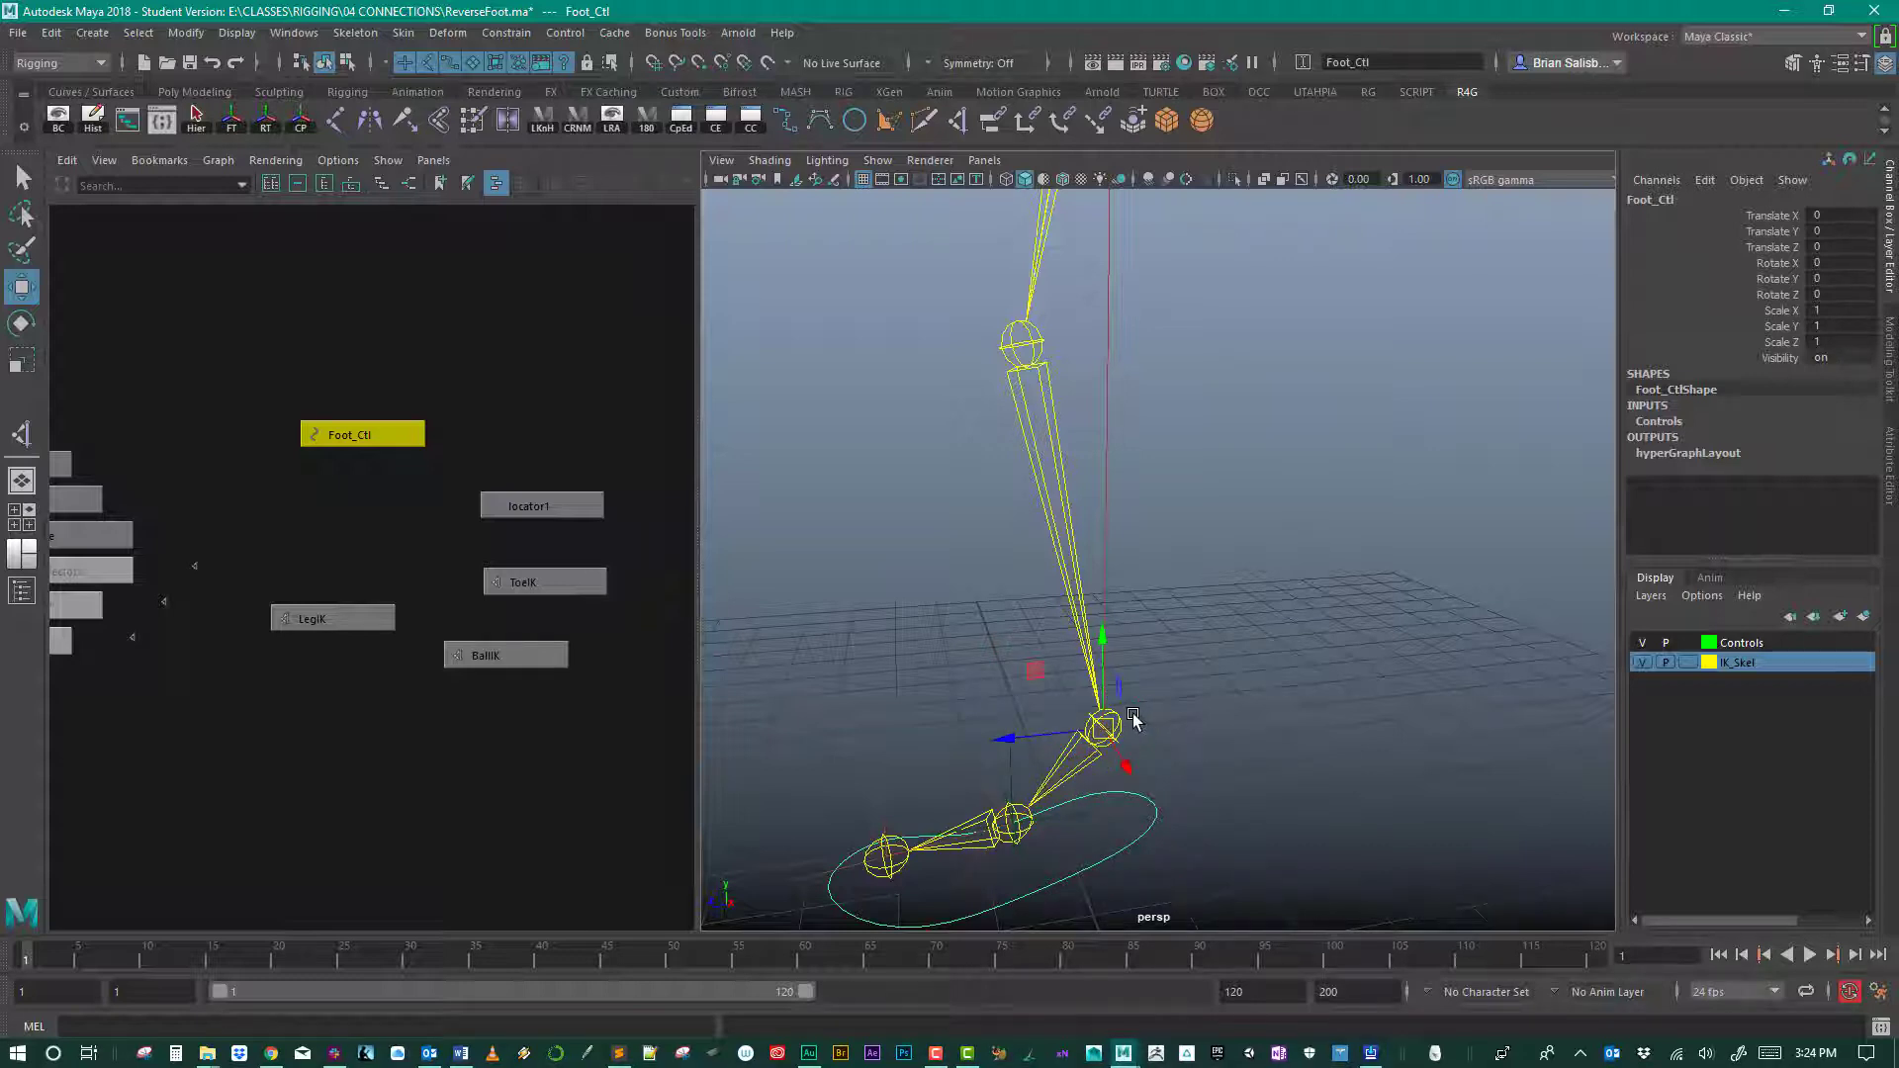
Step: Lower the Foot_Ctl pivot straight down from the ankle and snap it to the ground grid line in the orthographic side view
key("d")
left_click_drag(1103, 638, 1102, 734)
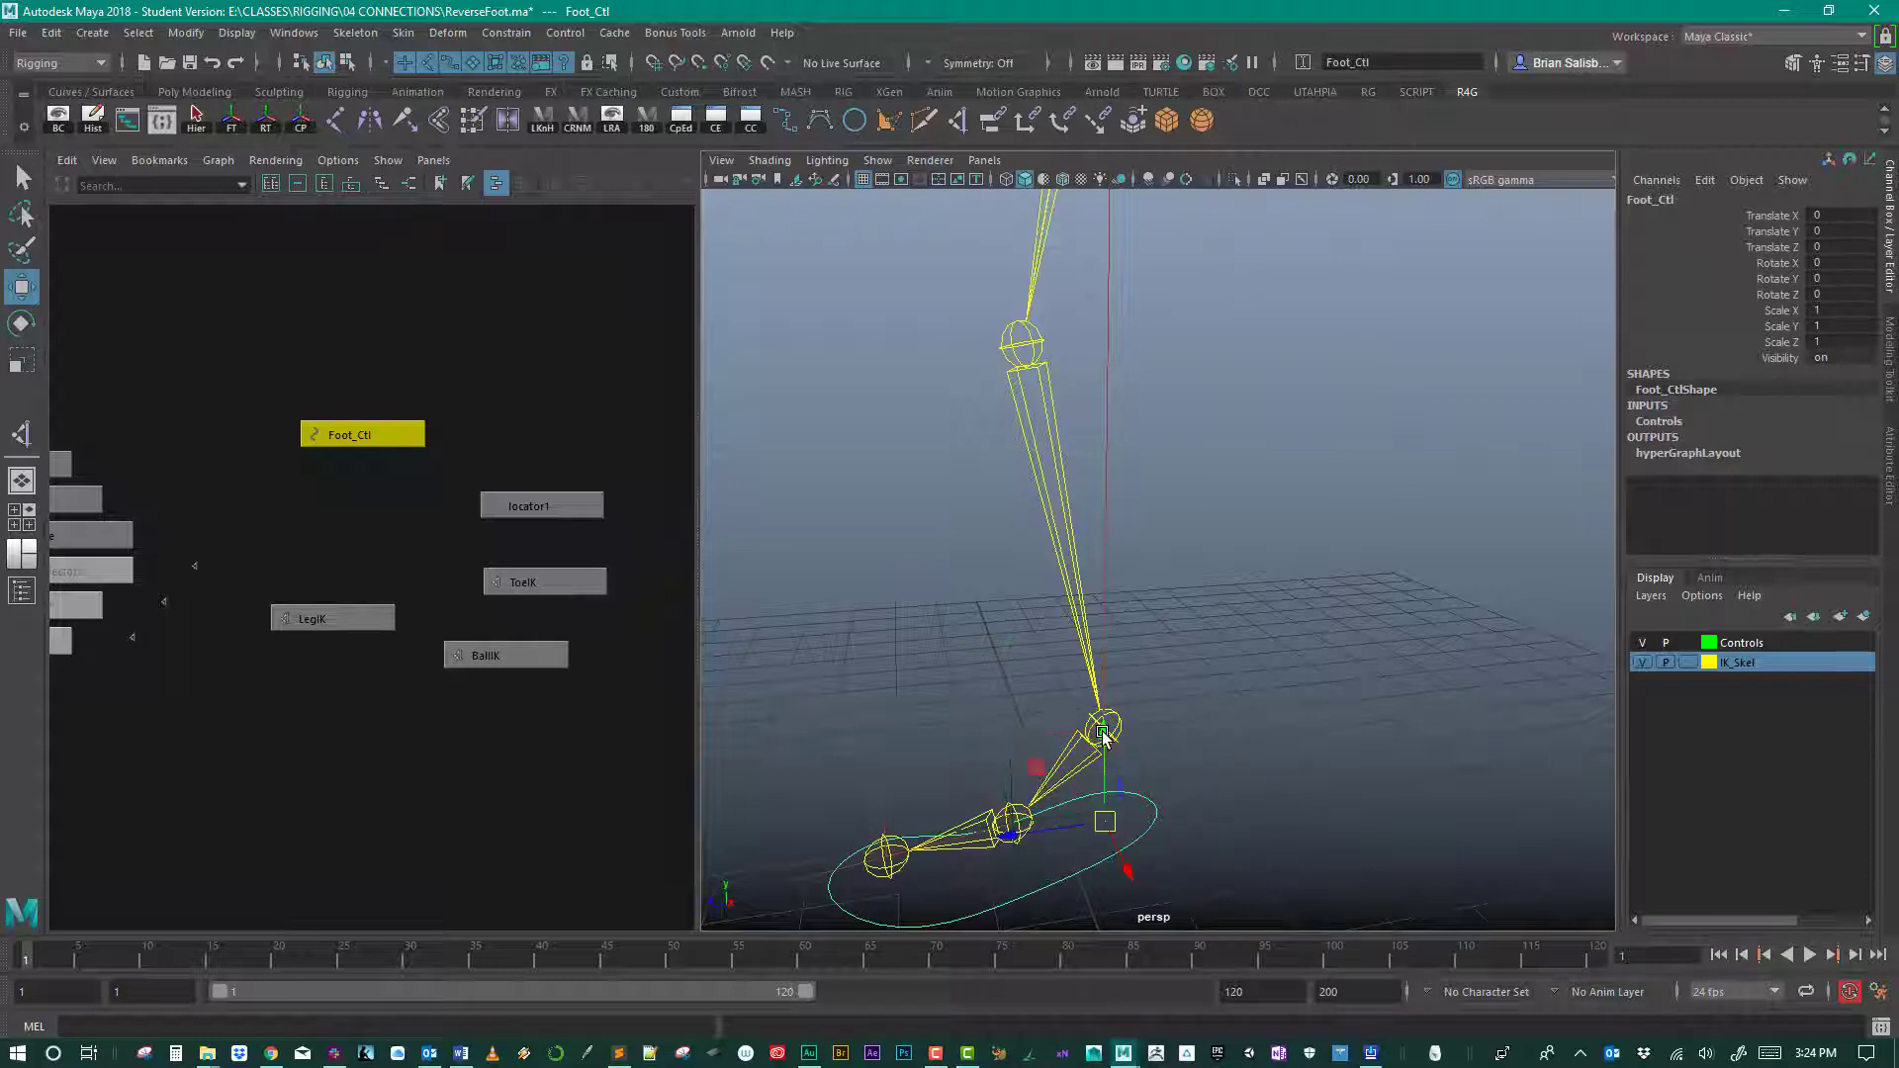
left_click_drag(1199, 657, 1255, 458, "alt")
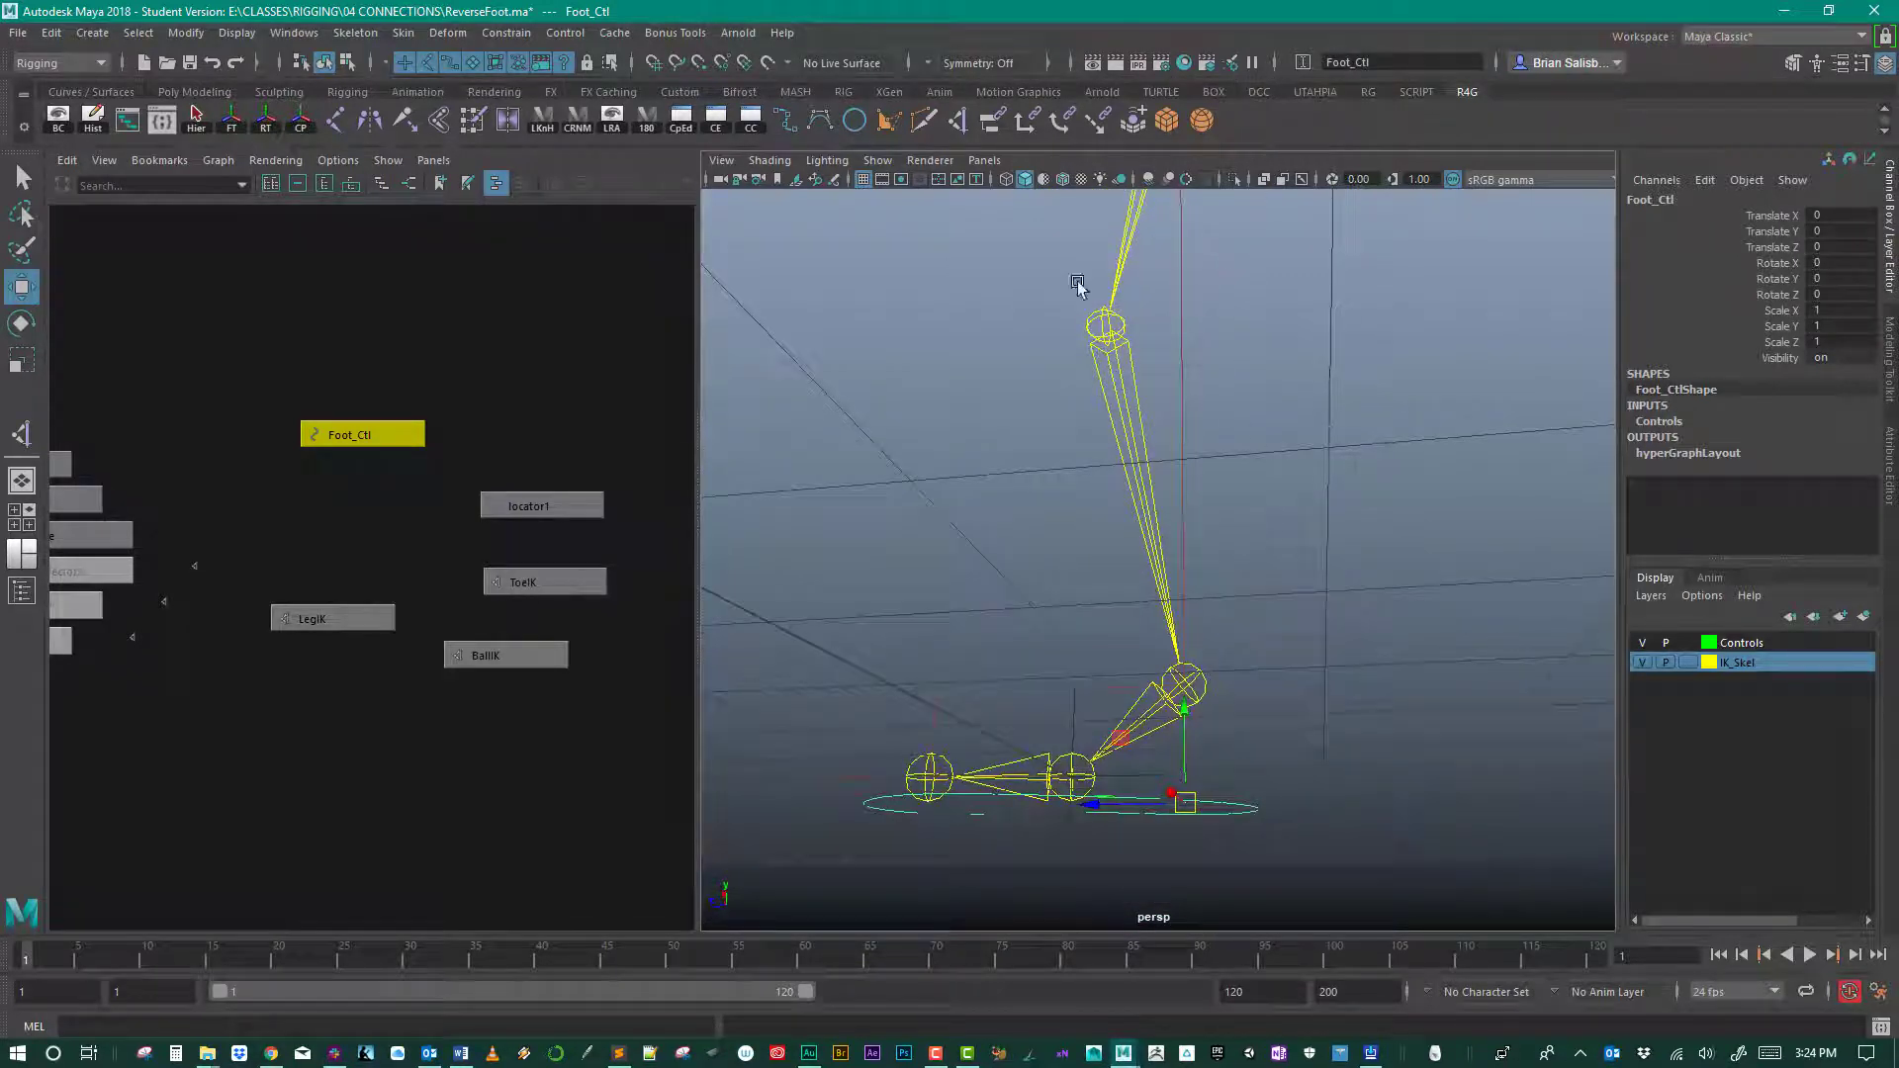
left_click(979, 160)
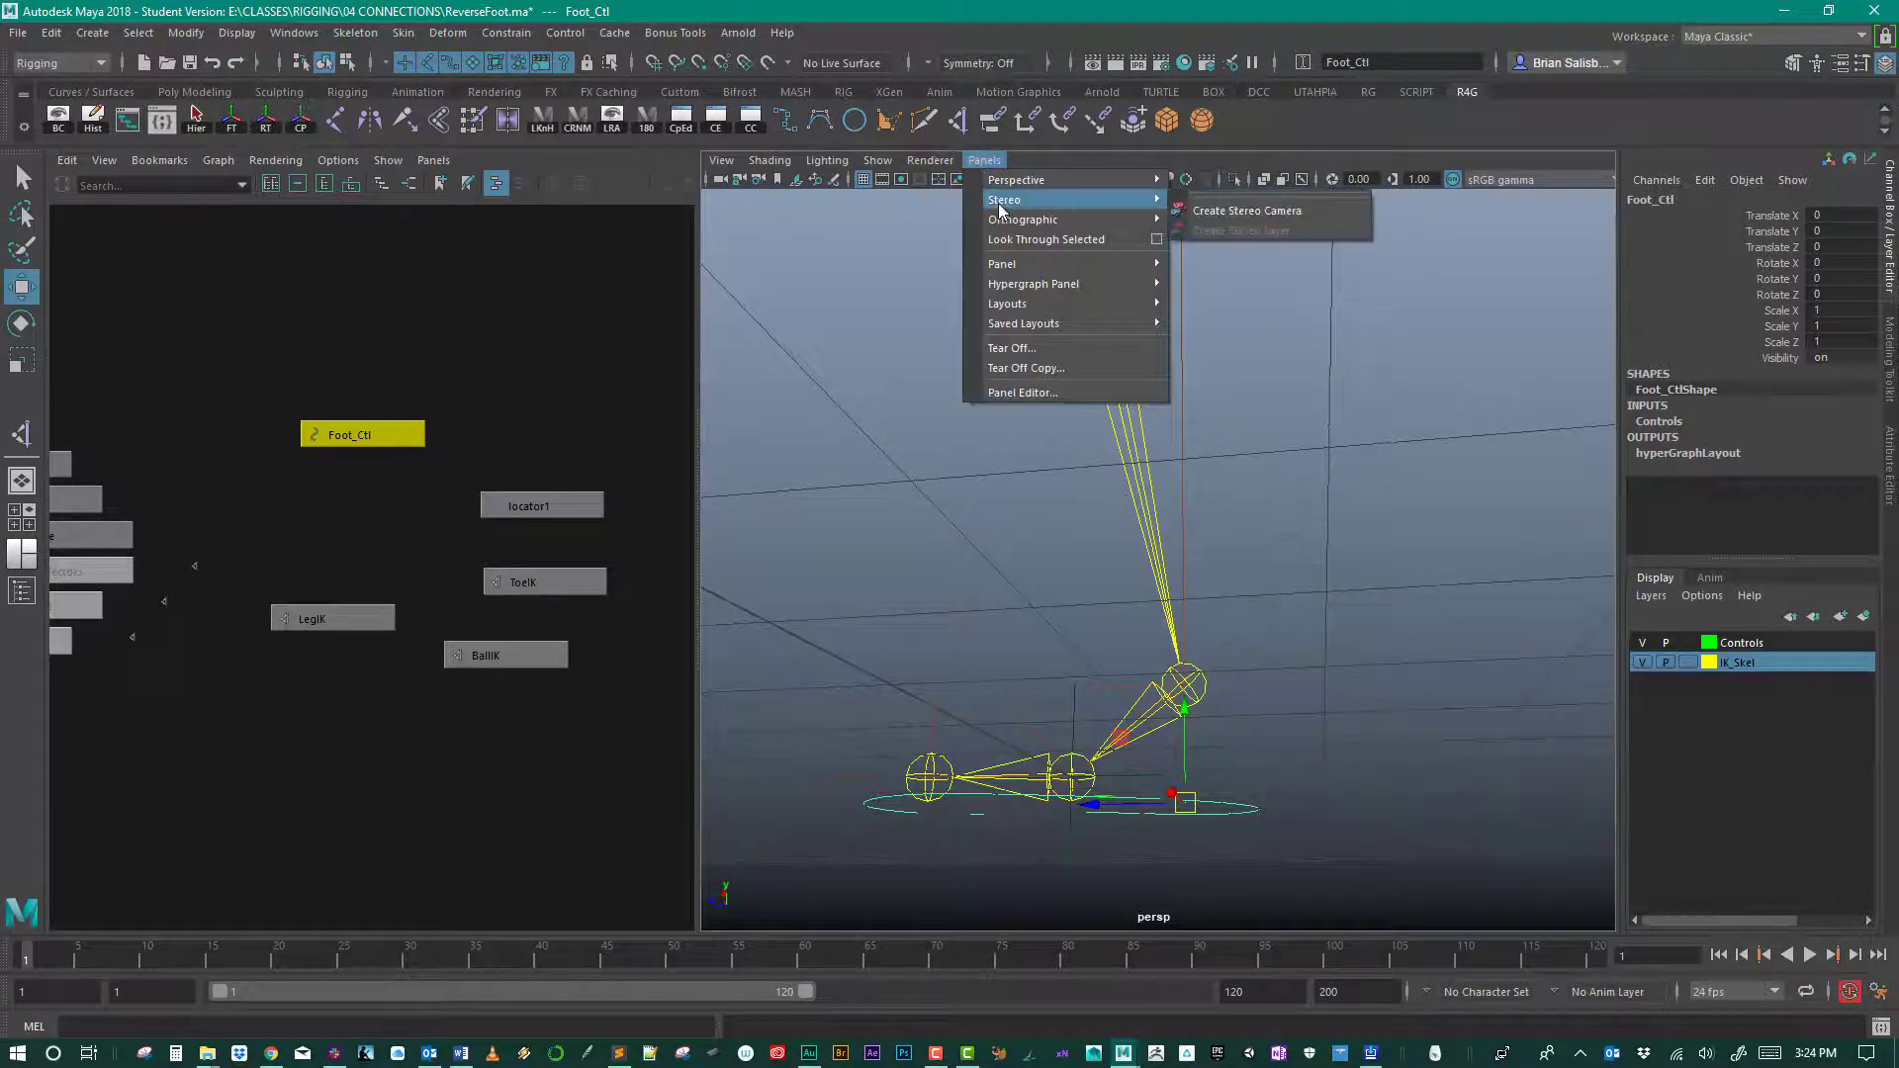
mouse_move(1171, 221)
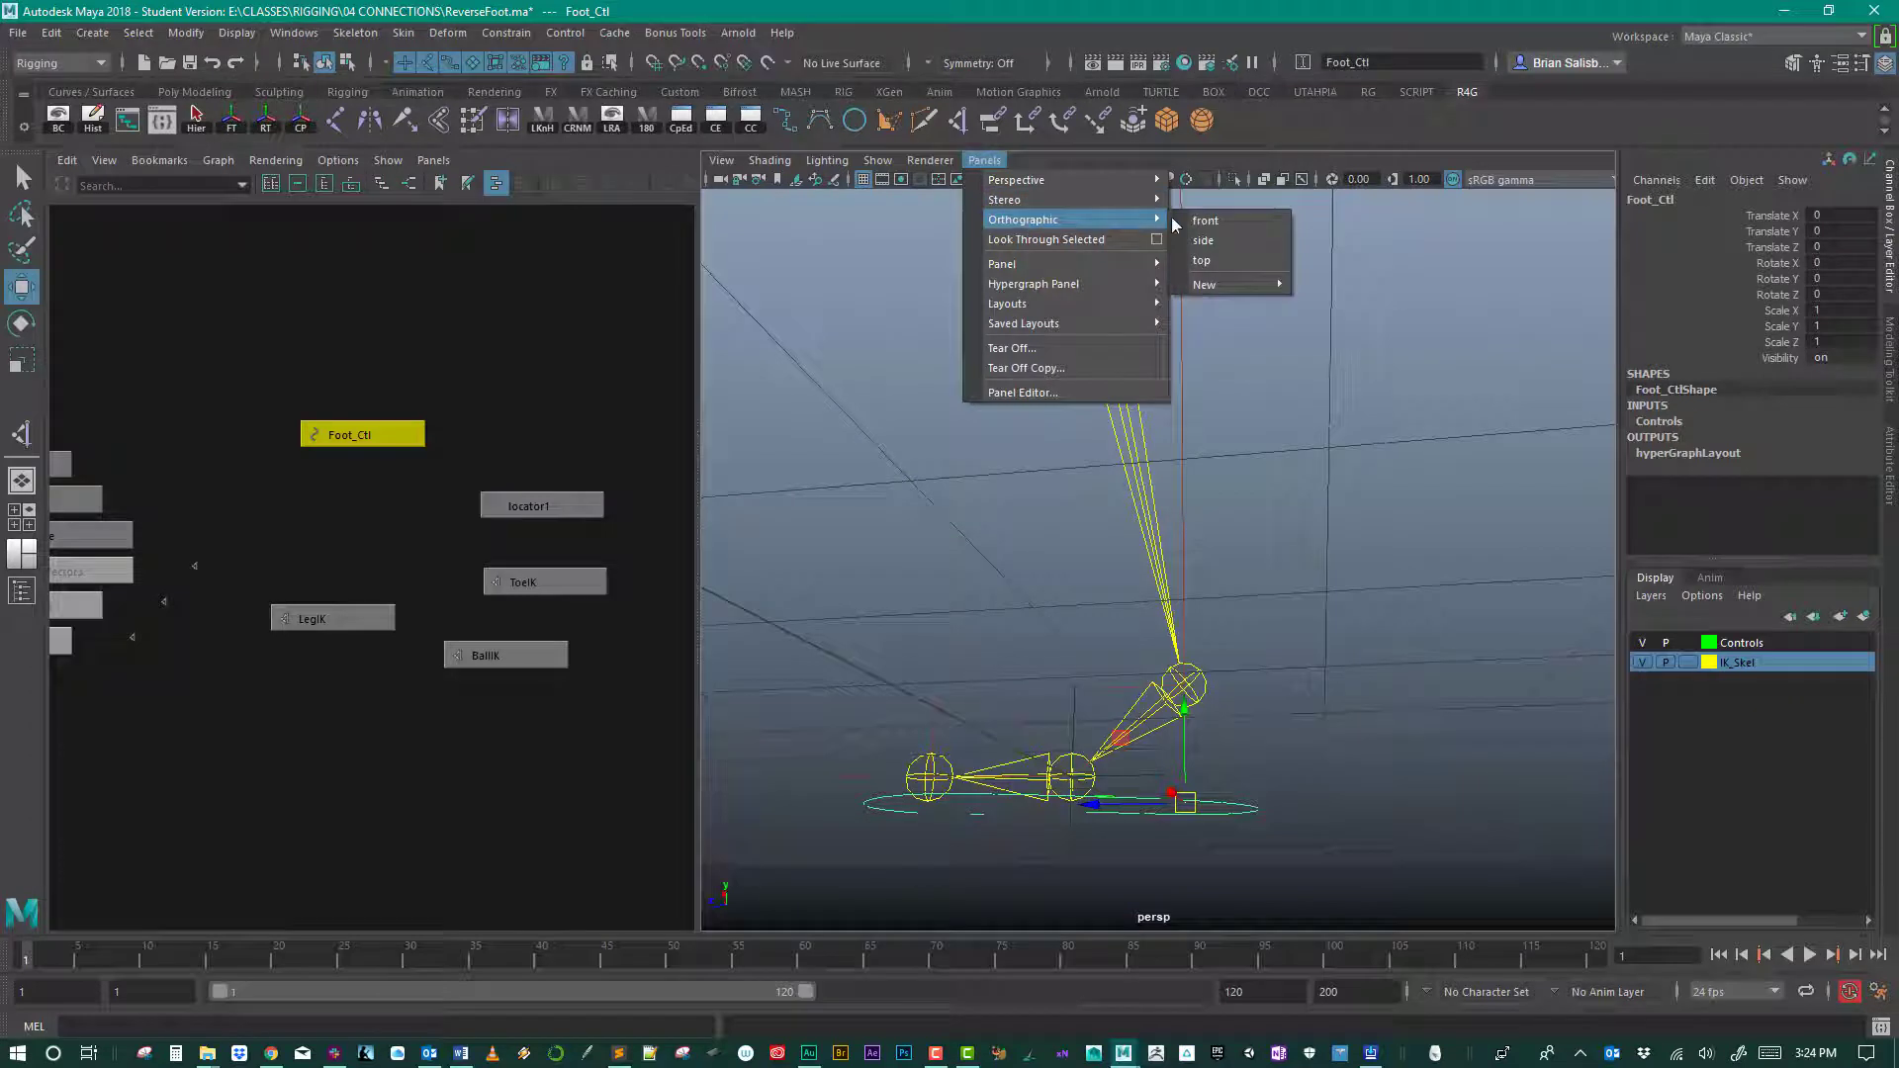
left_click(1248, 244)
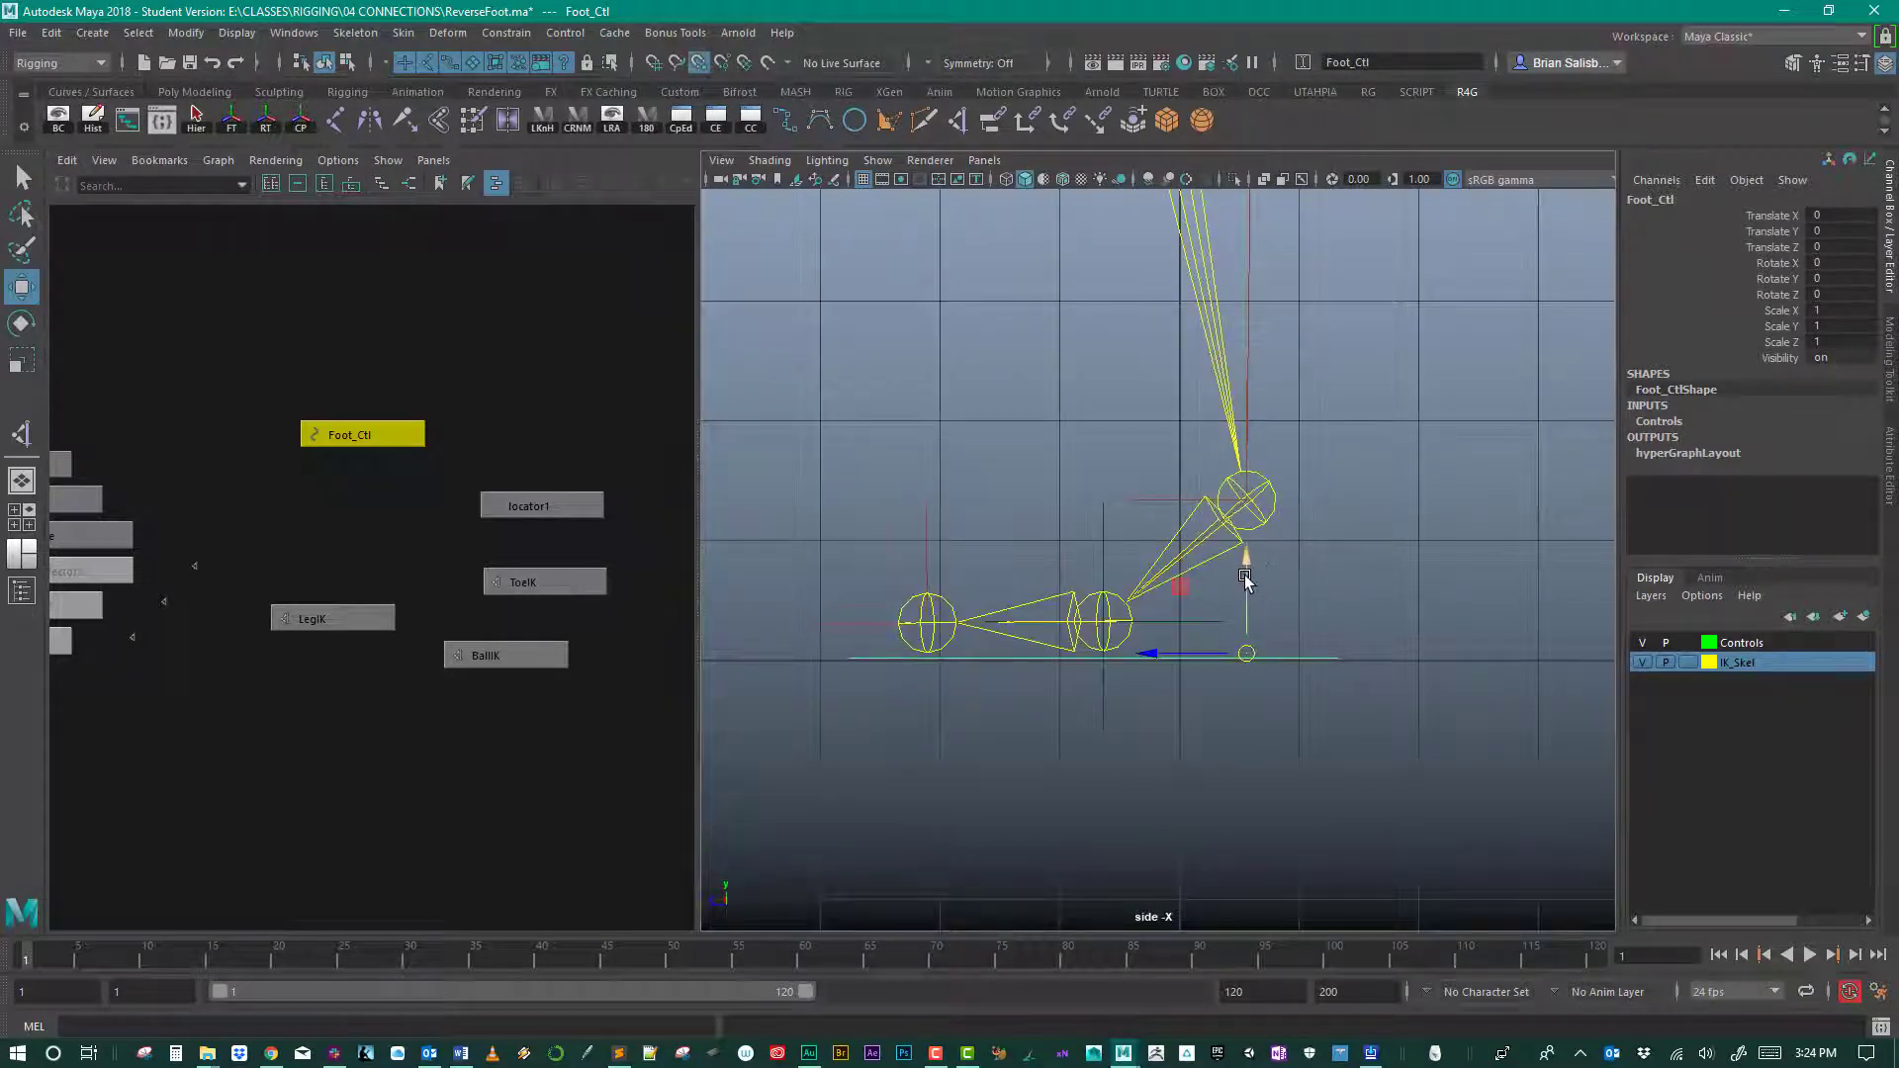
key("d")
key("x")
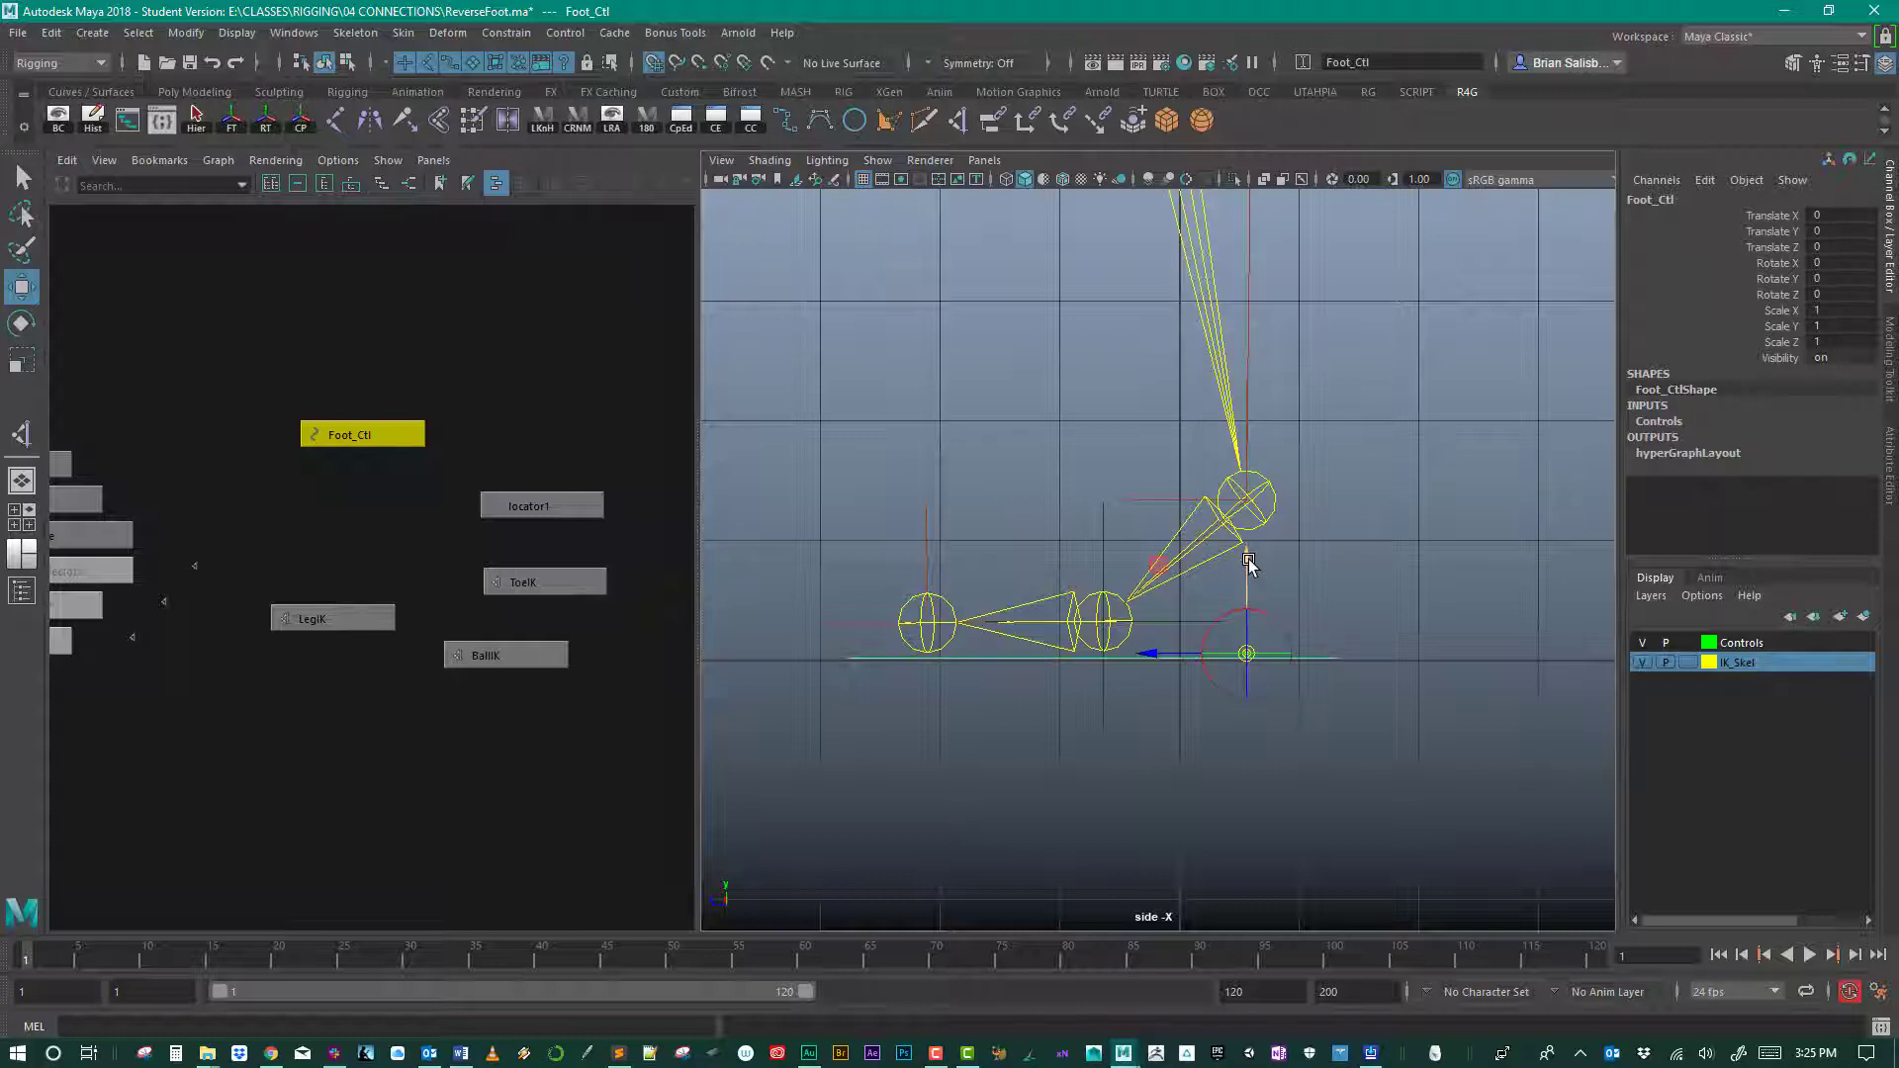
left_click_drag(1248, 560, 1251, 654)
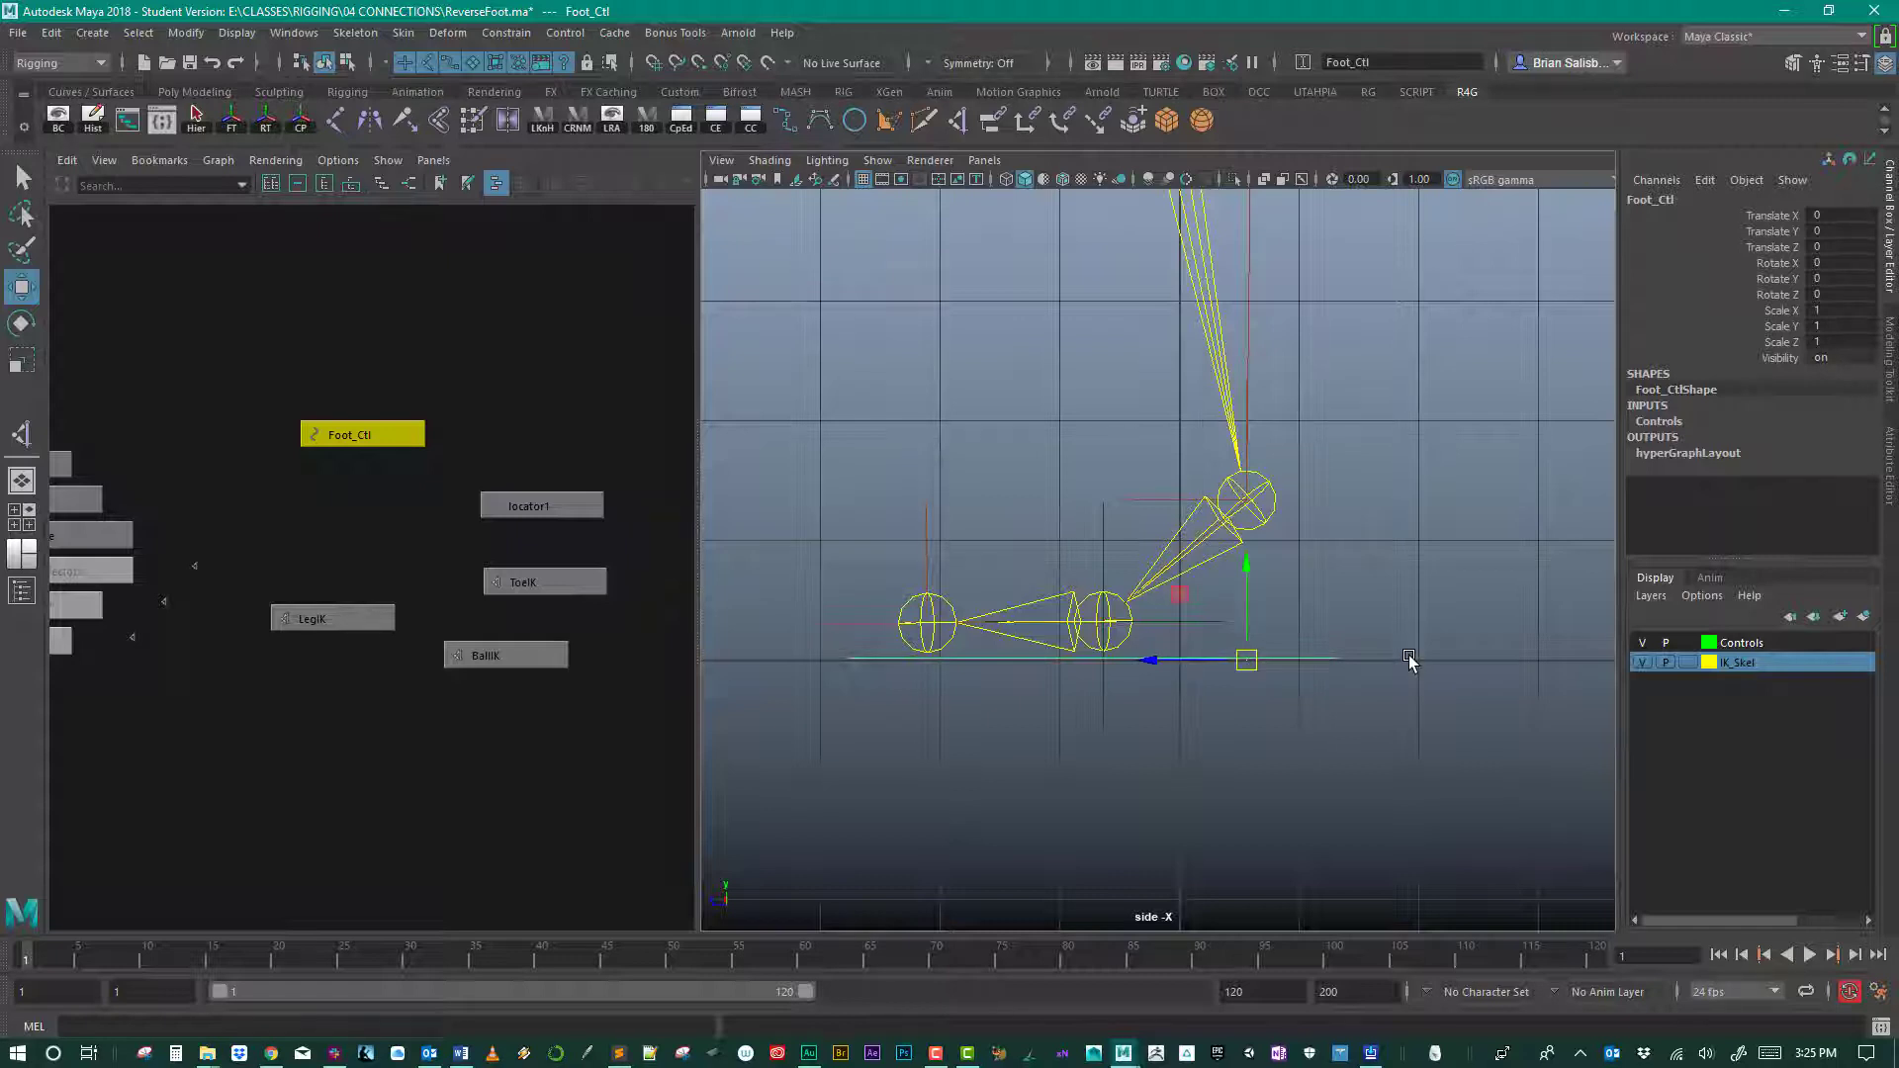
Step: Return the viewport to the perspective camera and clear the Foot_Ctl selection
left_click(984, 160)
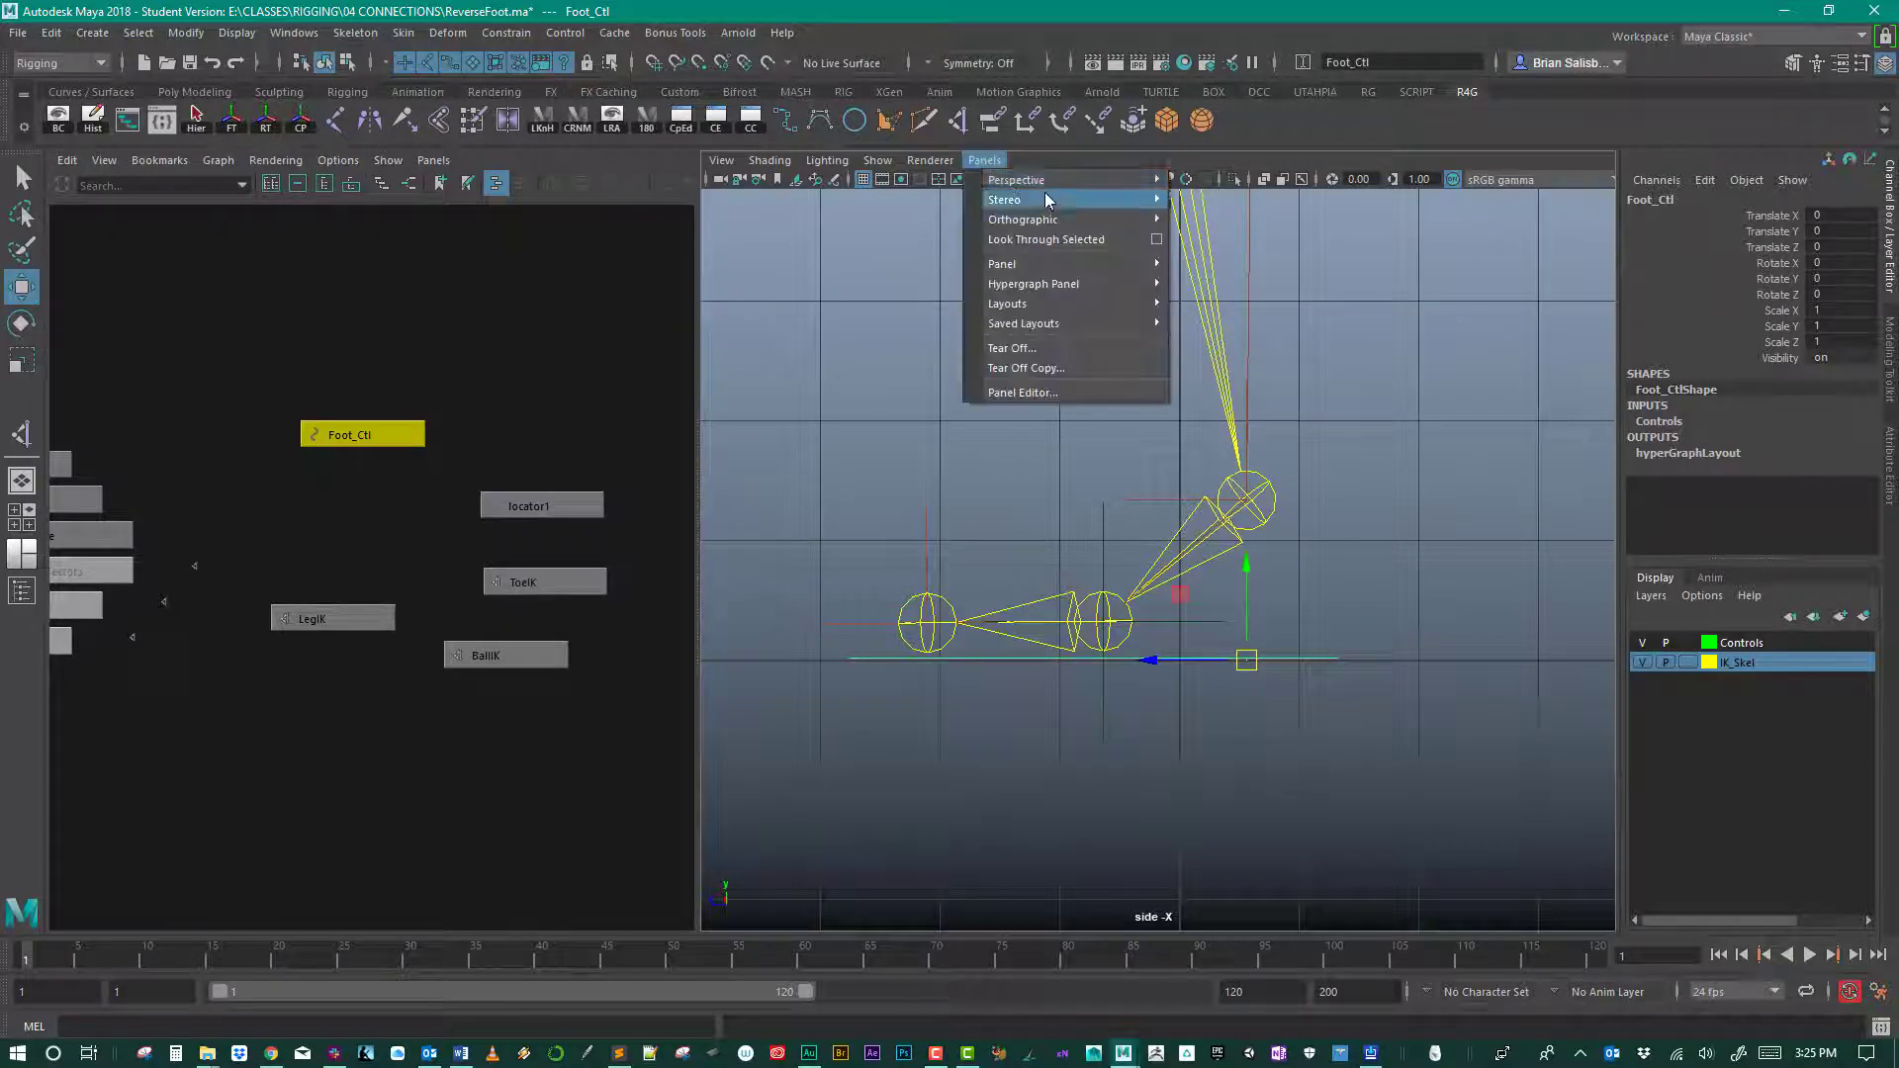
mouse_move(1018, 180)
left_click(1201, 182)
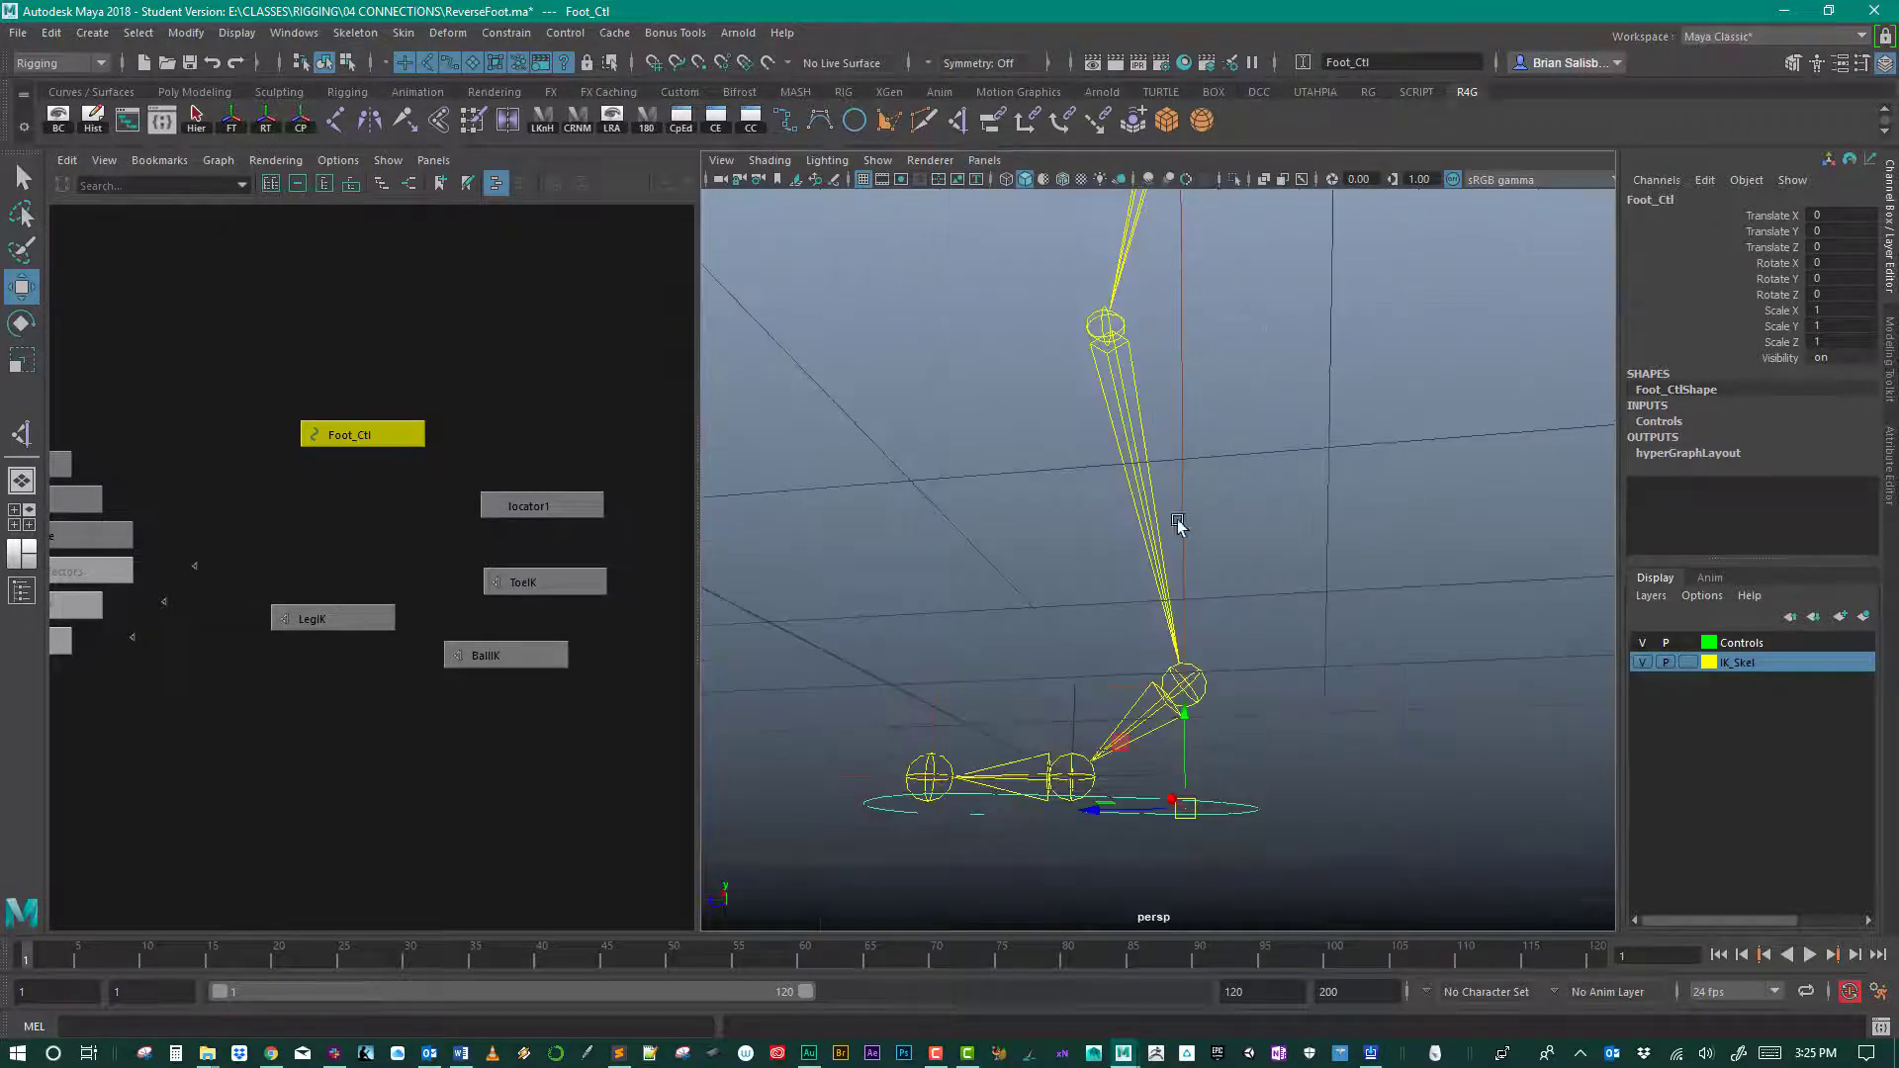
left_click_drag(1177, 524, 1187, 598, "alt")
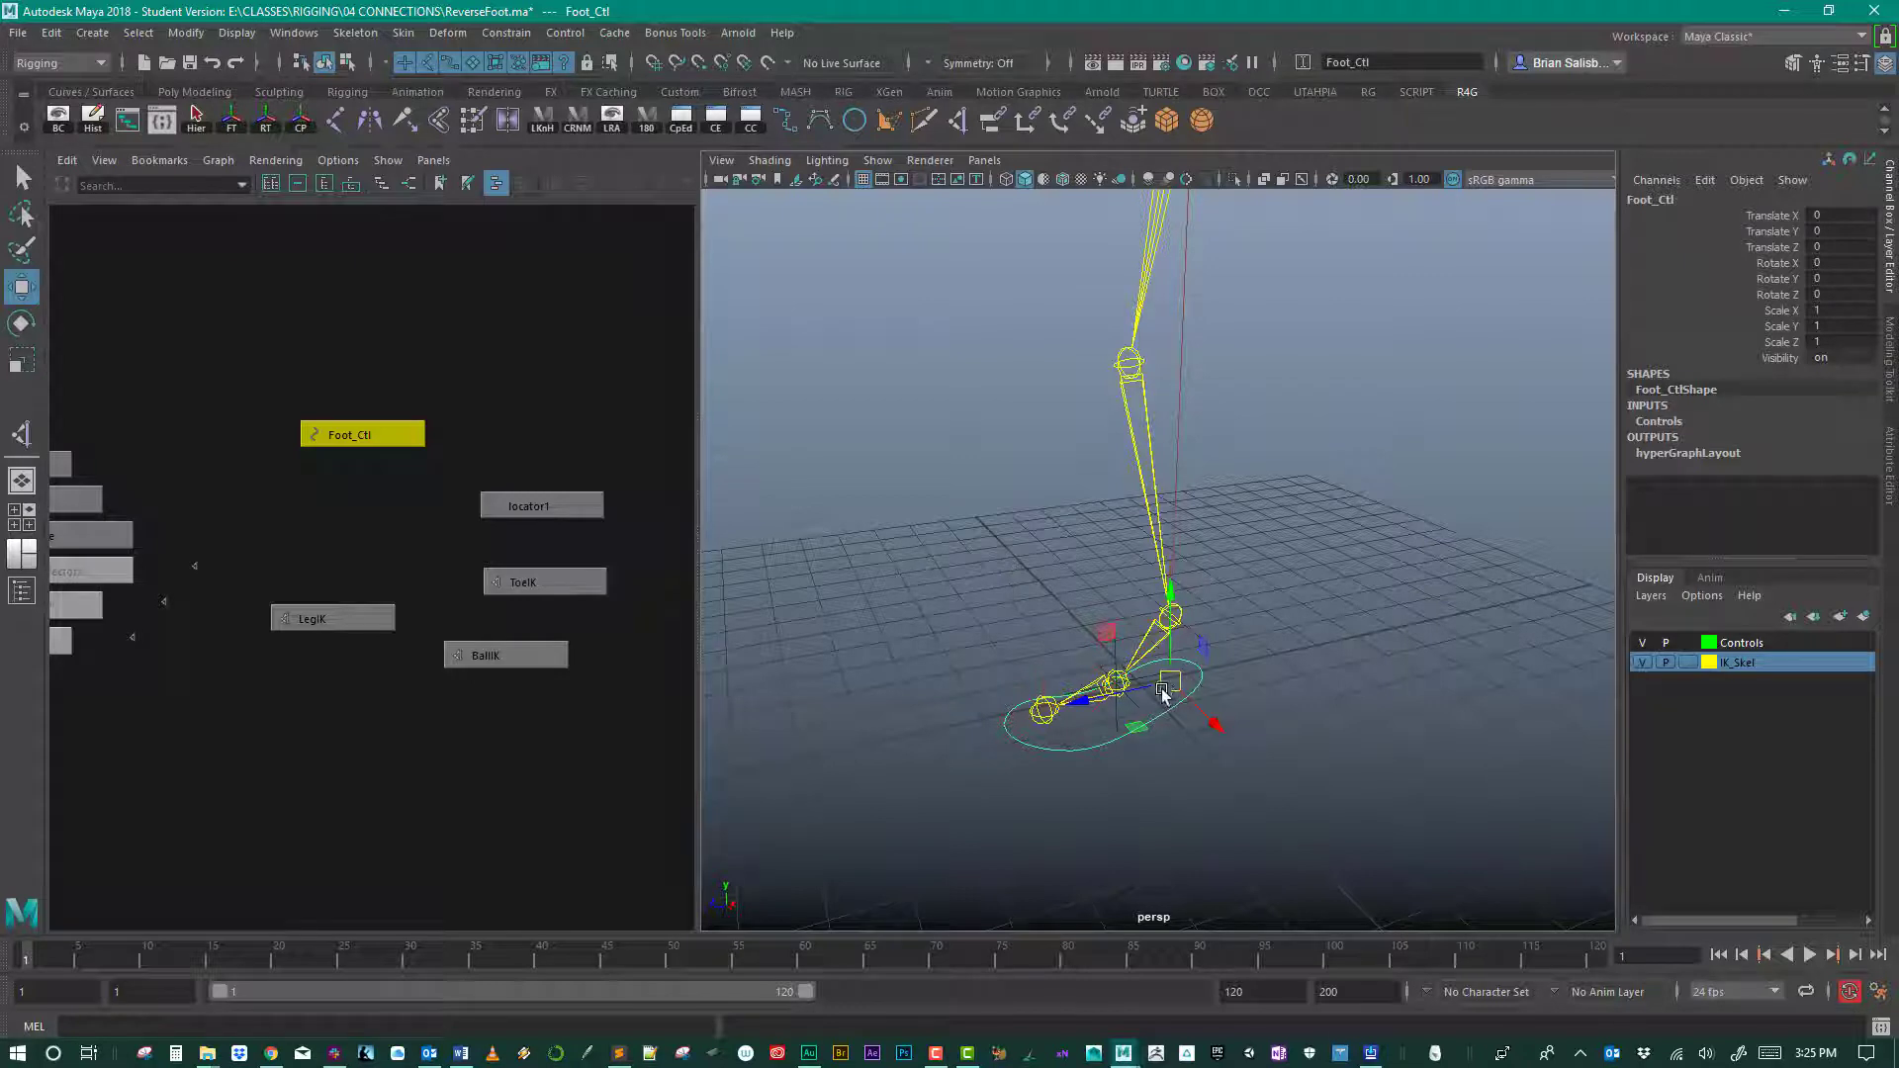
left_click(994, 532)
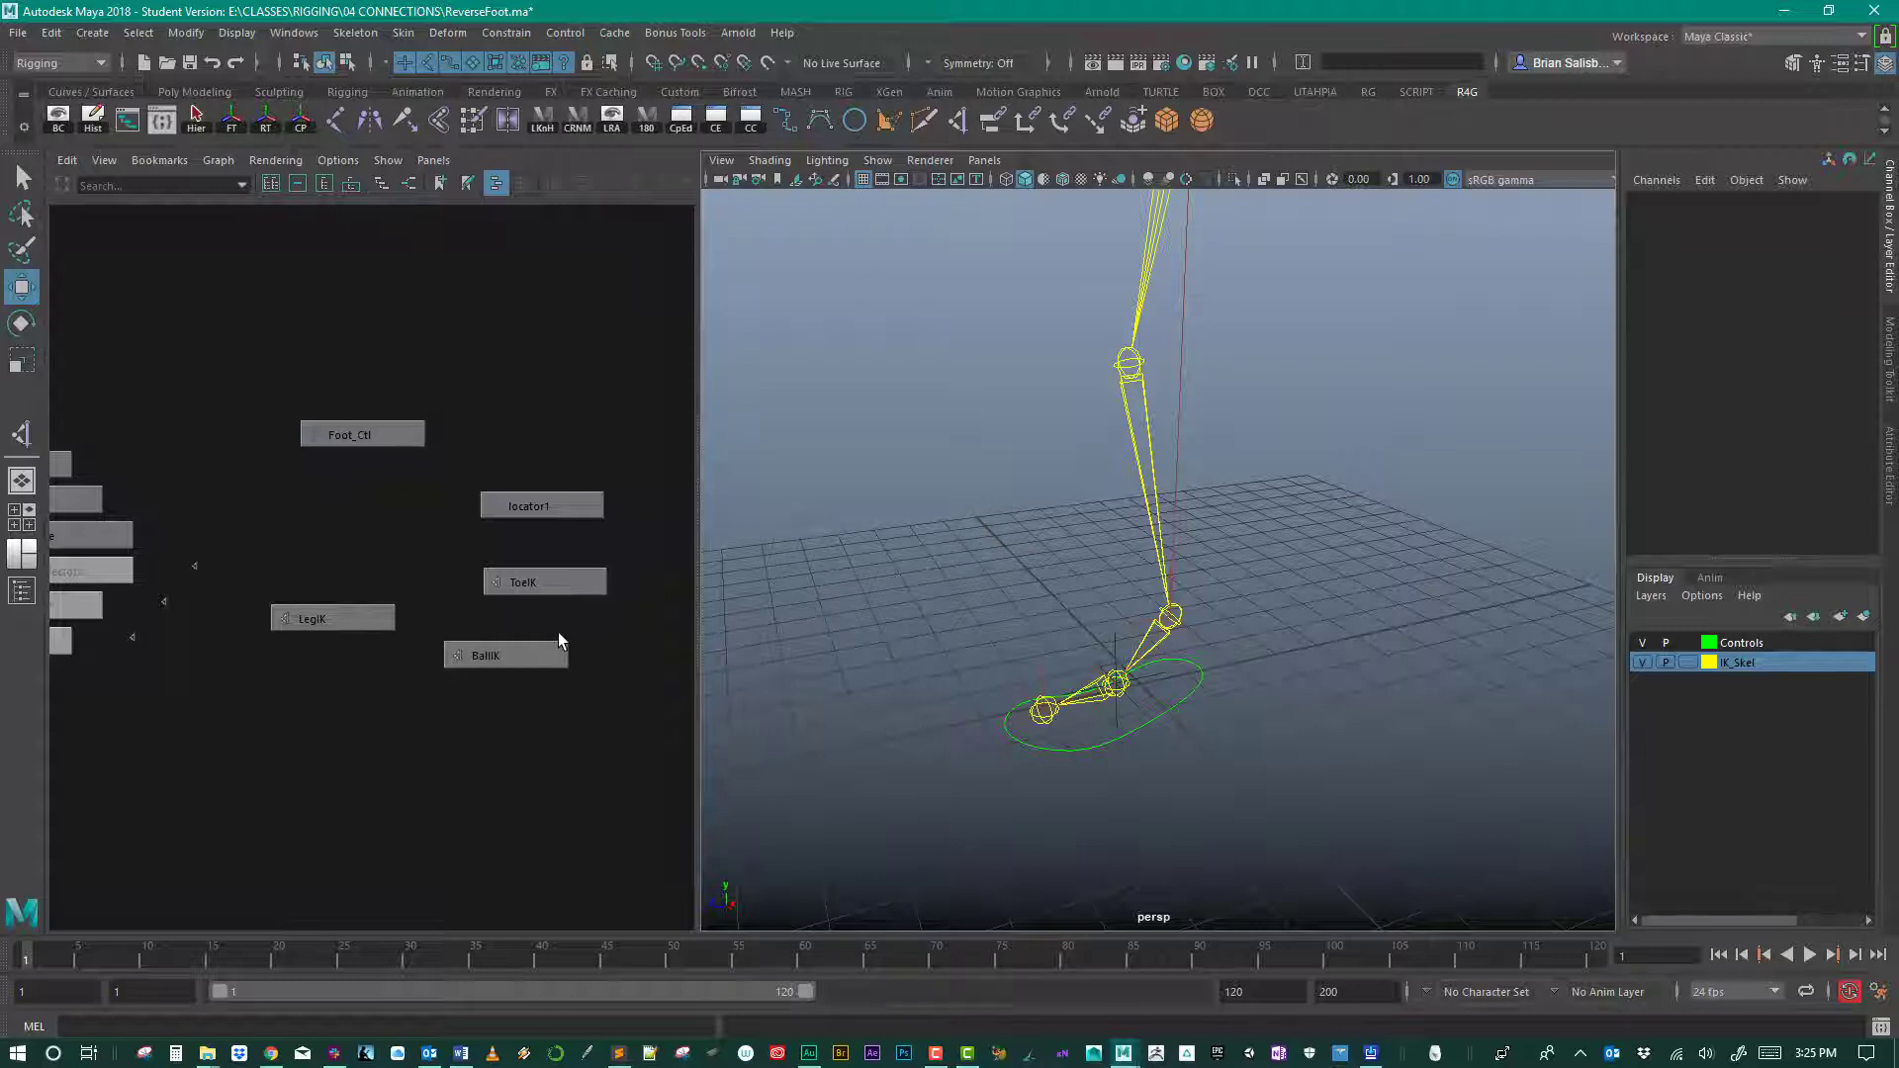
Step: Parent the LegIK, BallIK and ToeIK handles under Foot_Ctl
left_click_drag(571, 713, 273, 554)
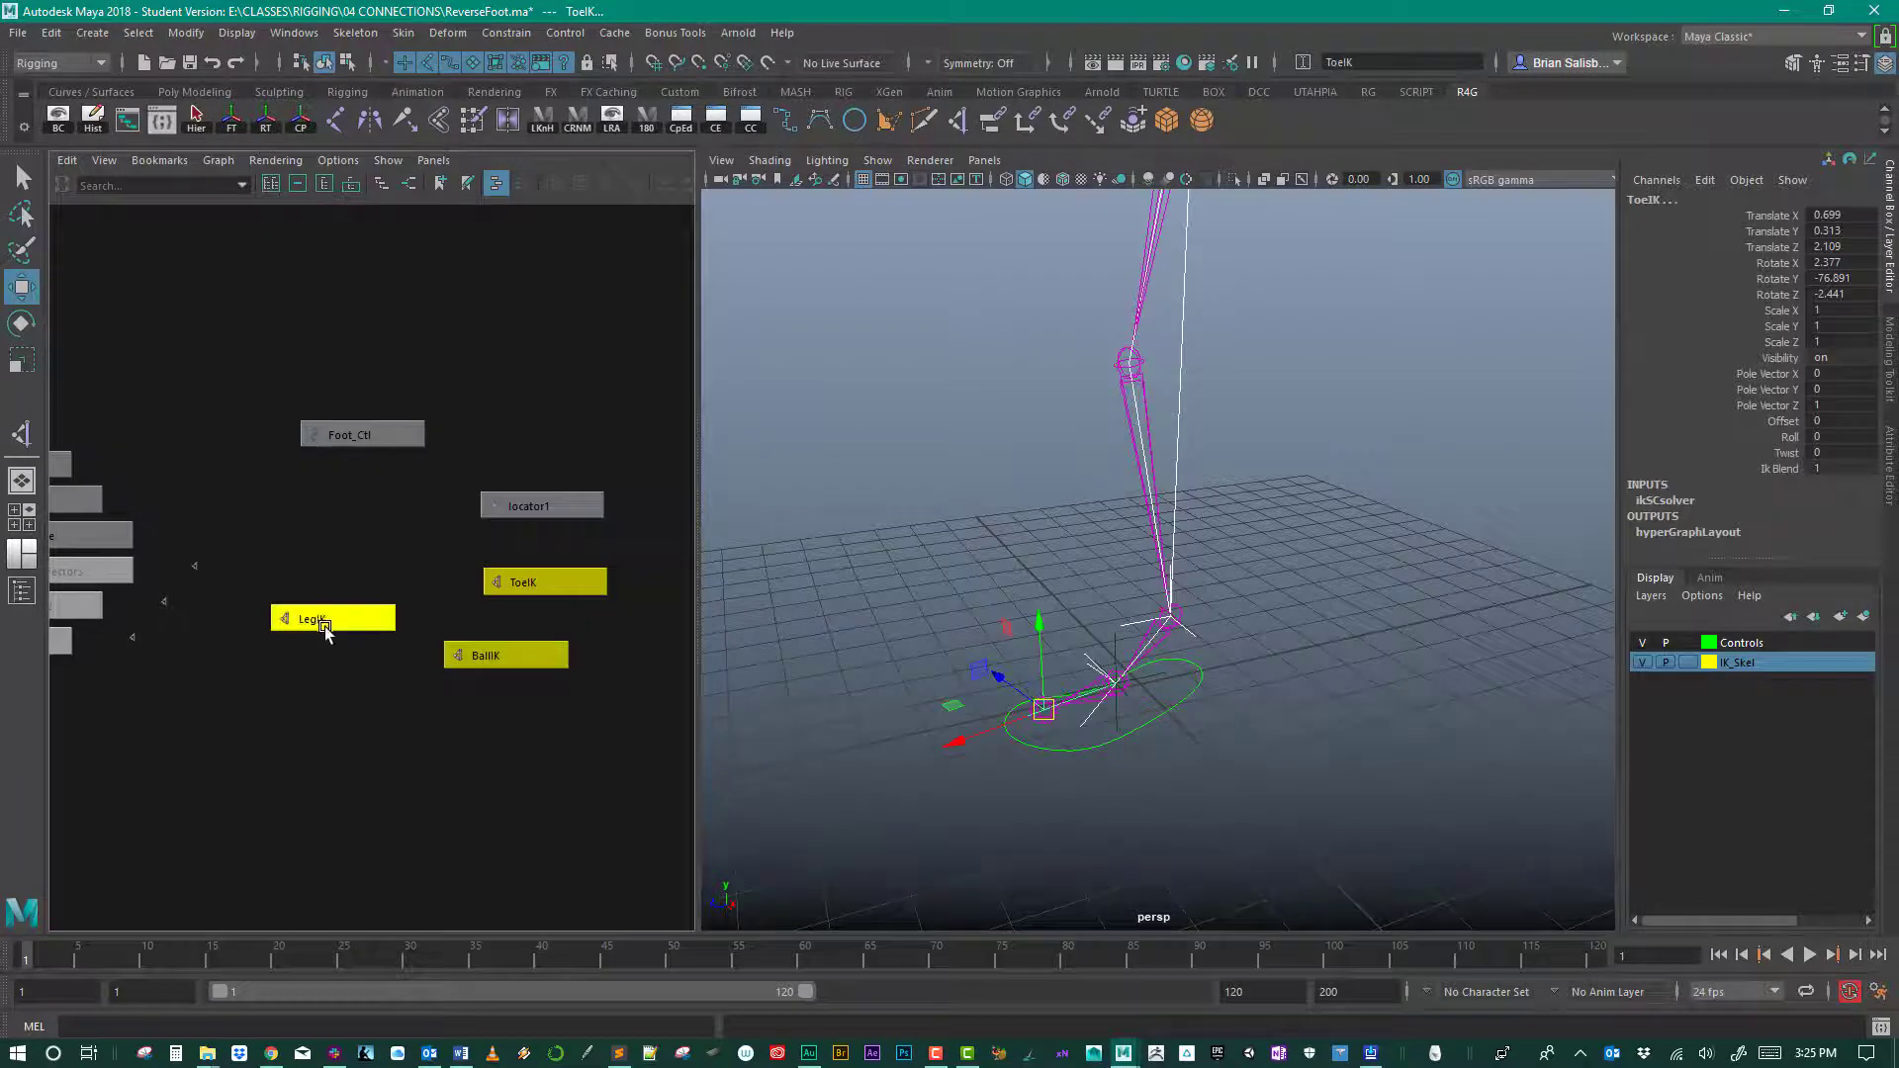
left_click(328, 435, "shift")
key("p")
Step: Test the foot turning about its heel pivot by rotating Foot_Ctl in Y, undo the rotation and clear the selection
left_click(356, 434)
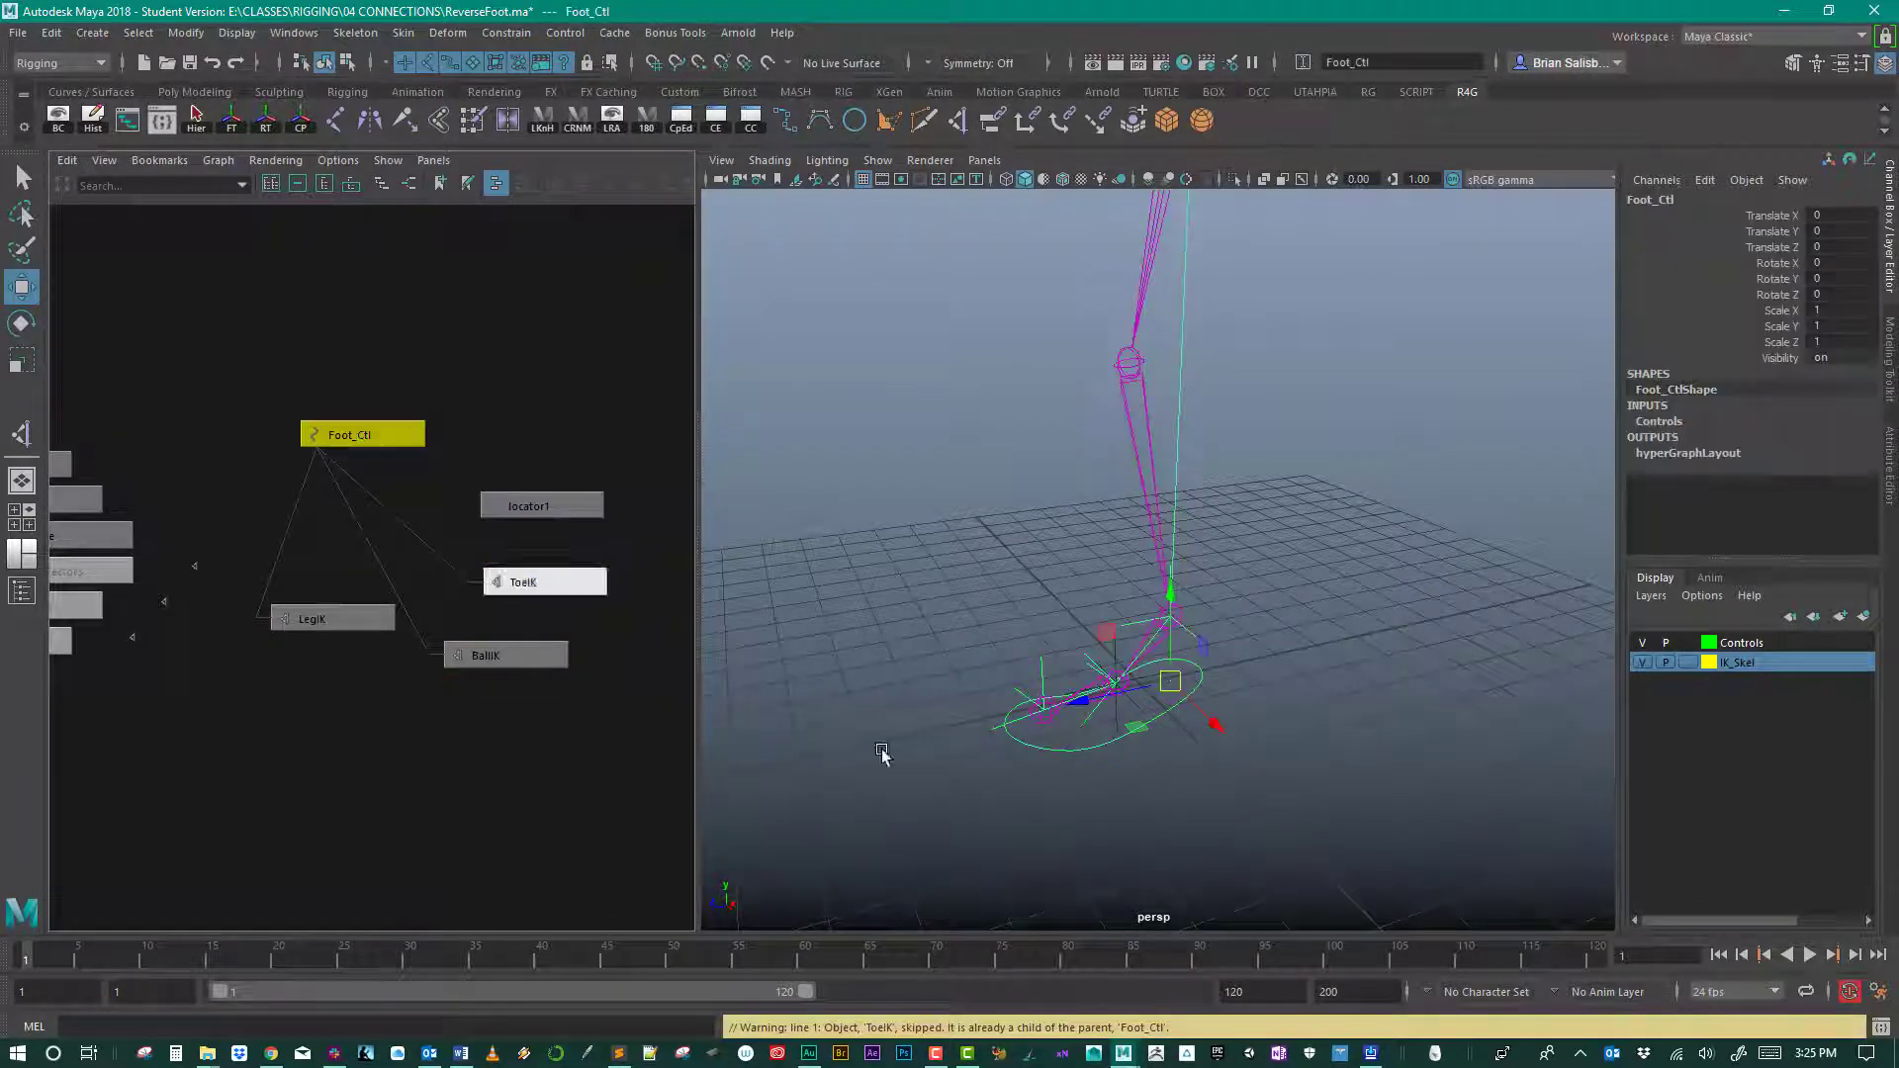
key("e")
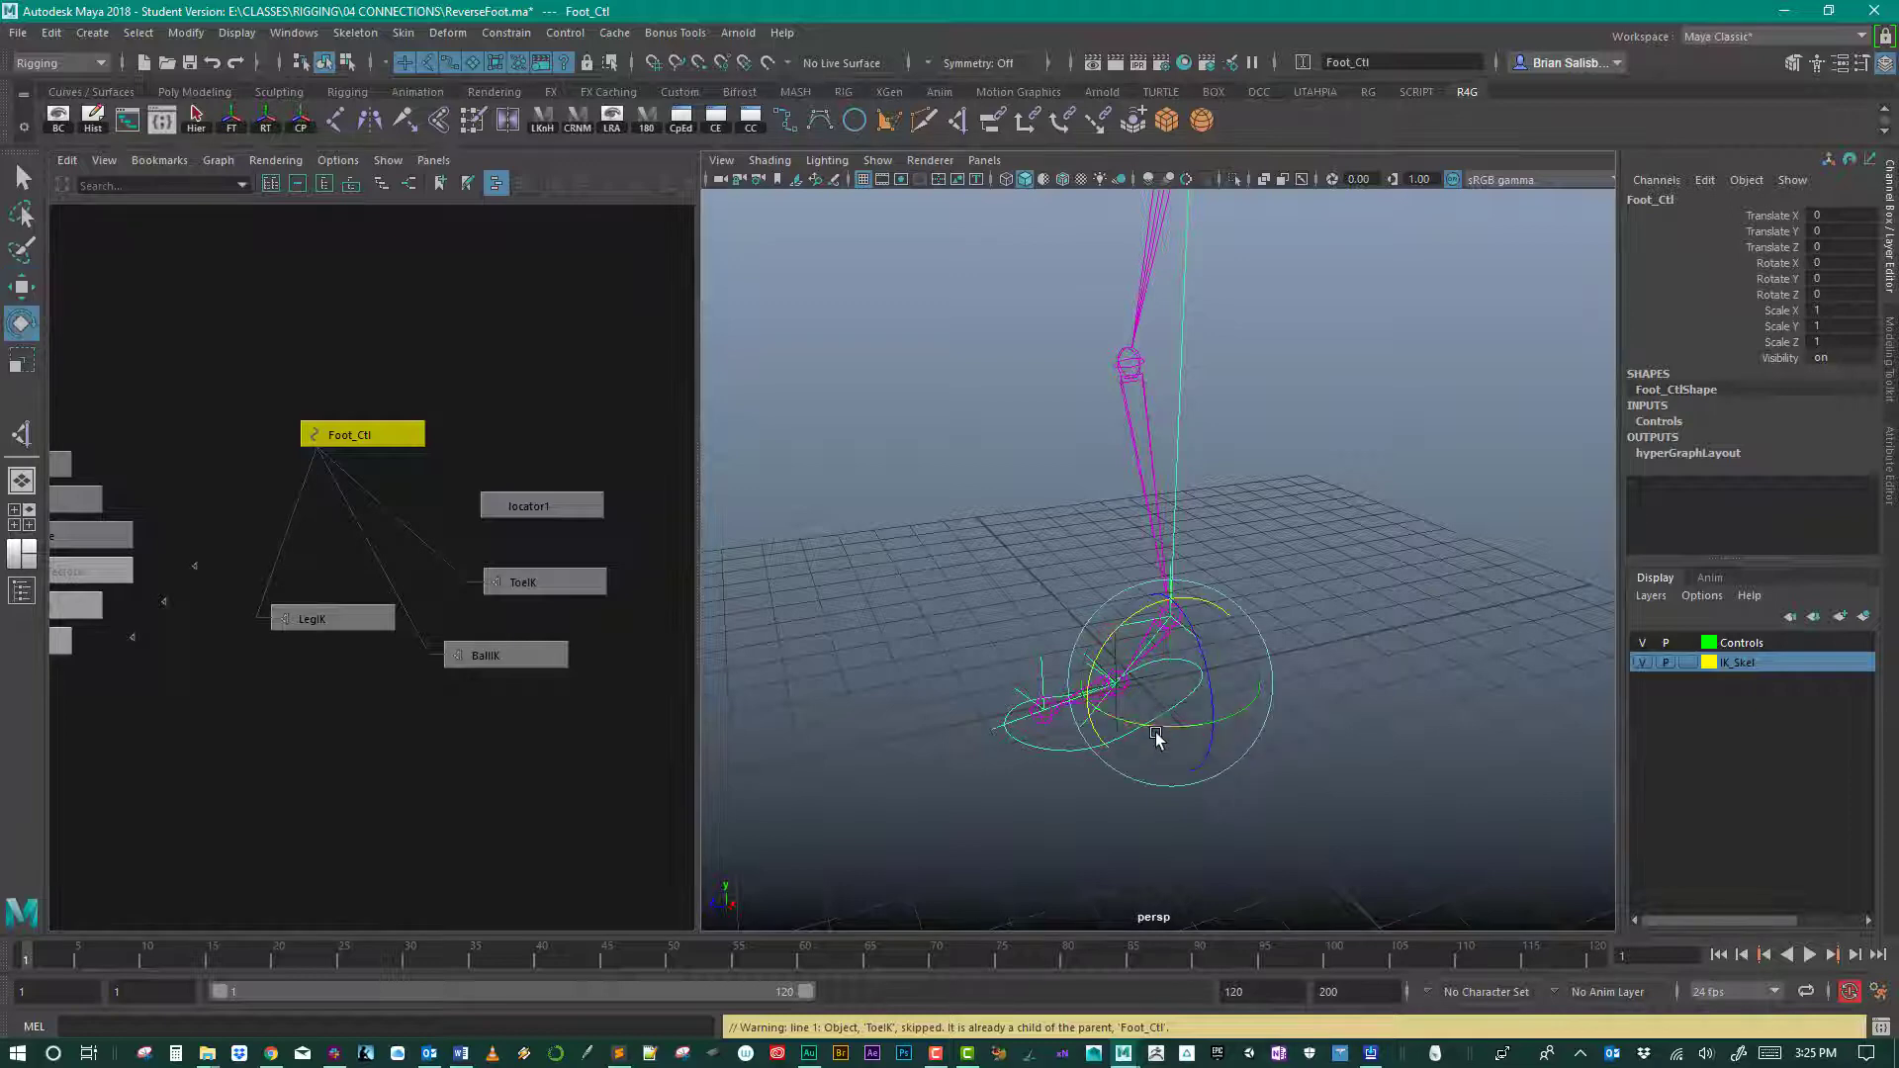
left_click_drag(1152, 732, 1186, 665)
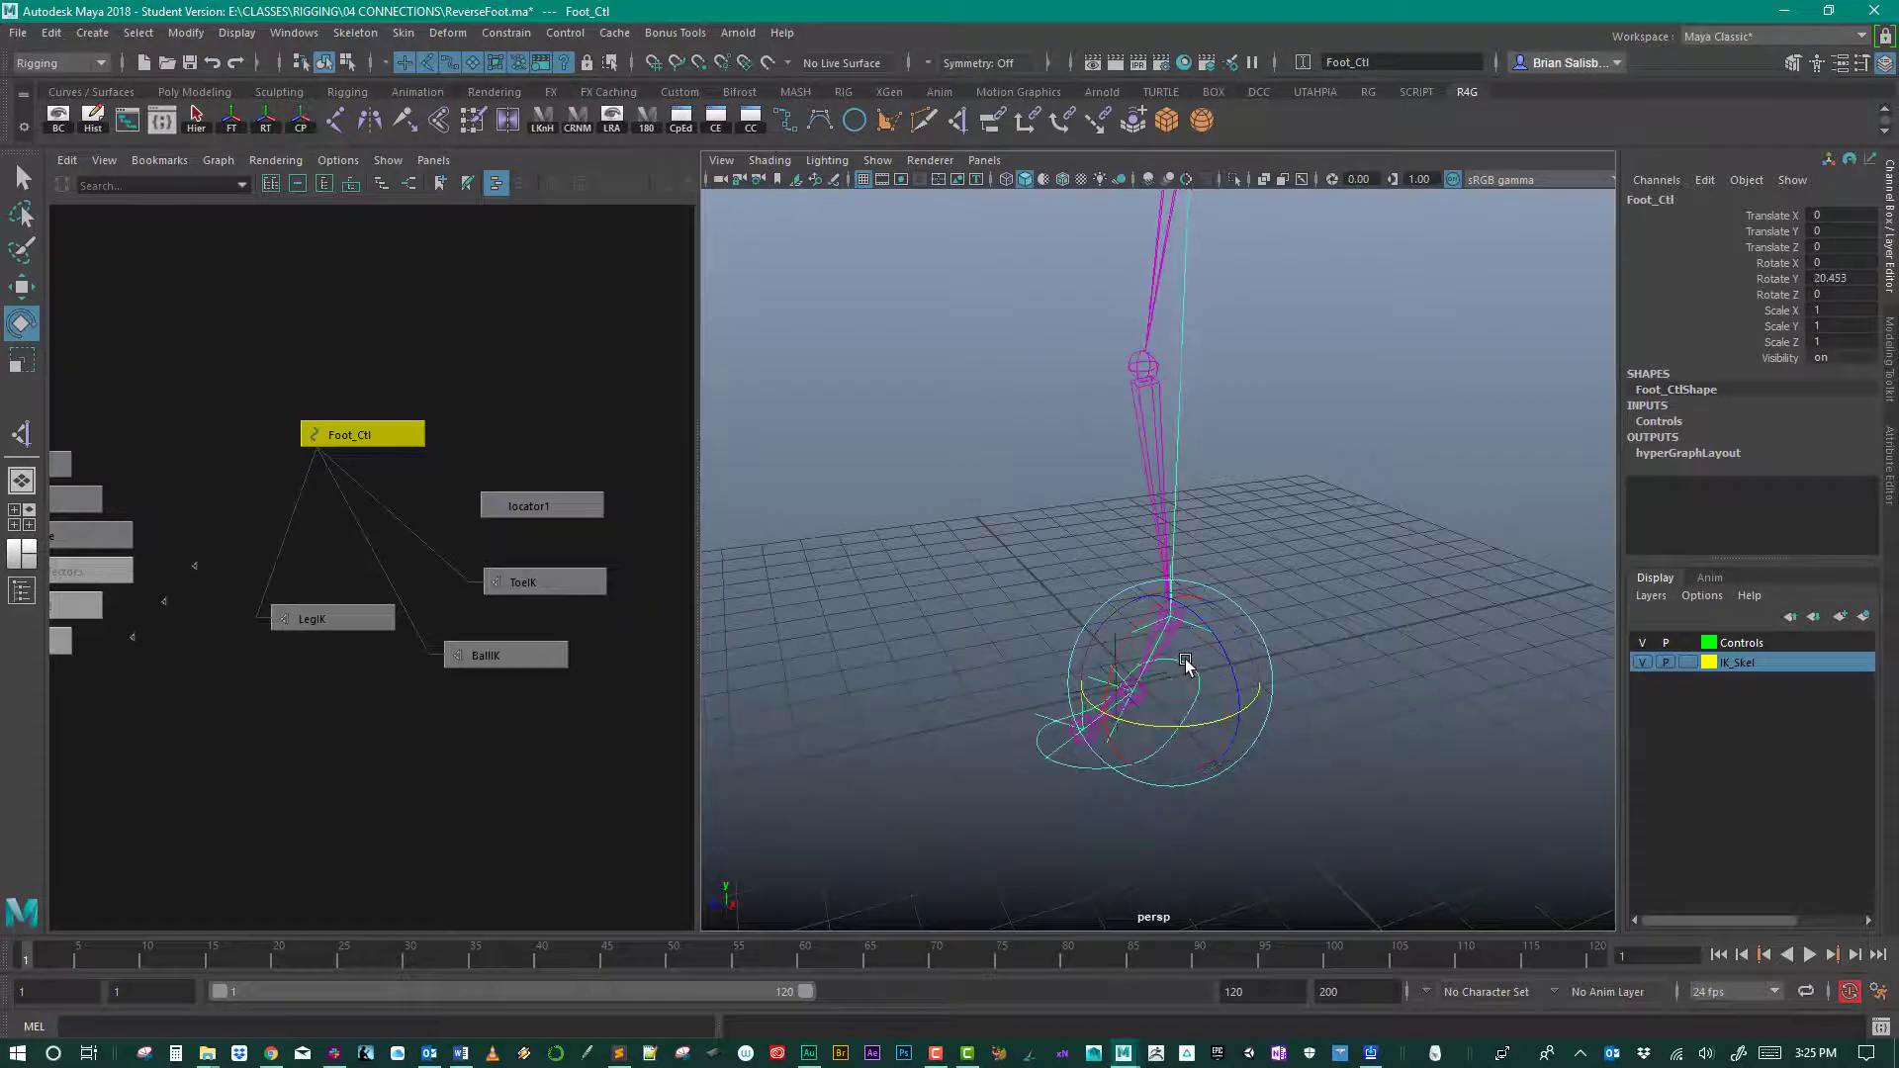
key("ctrl+z")
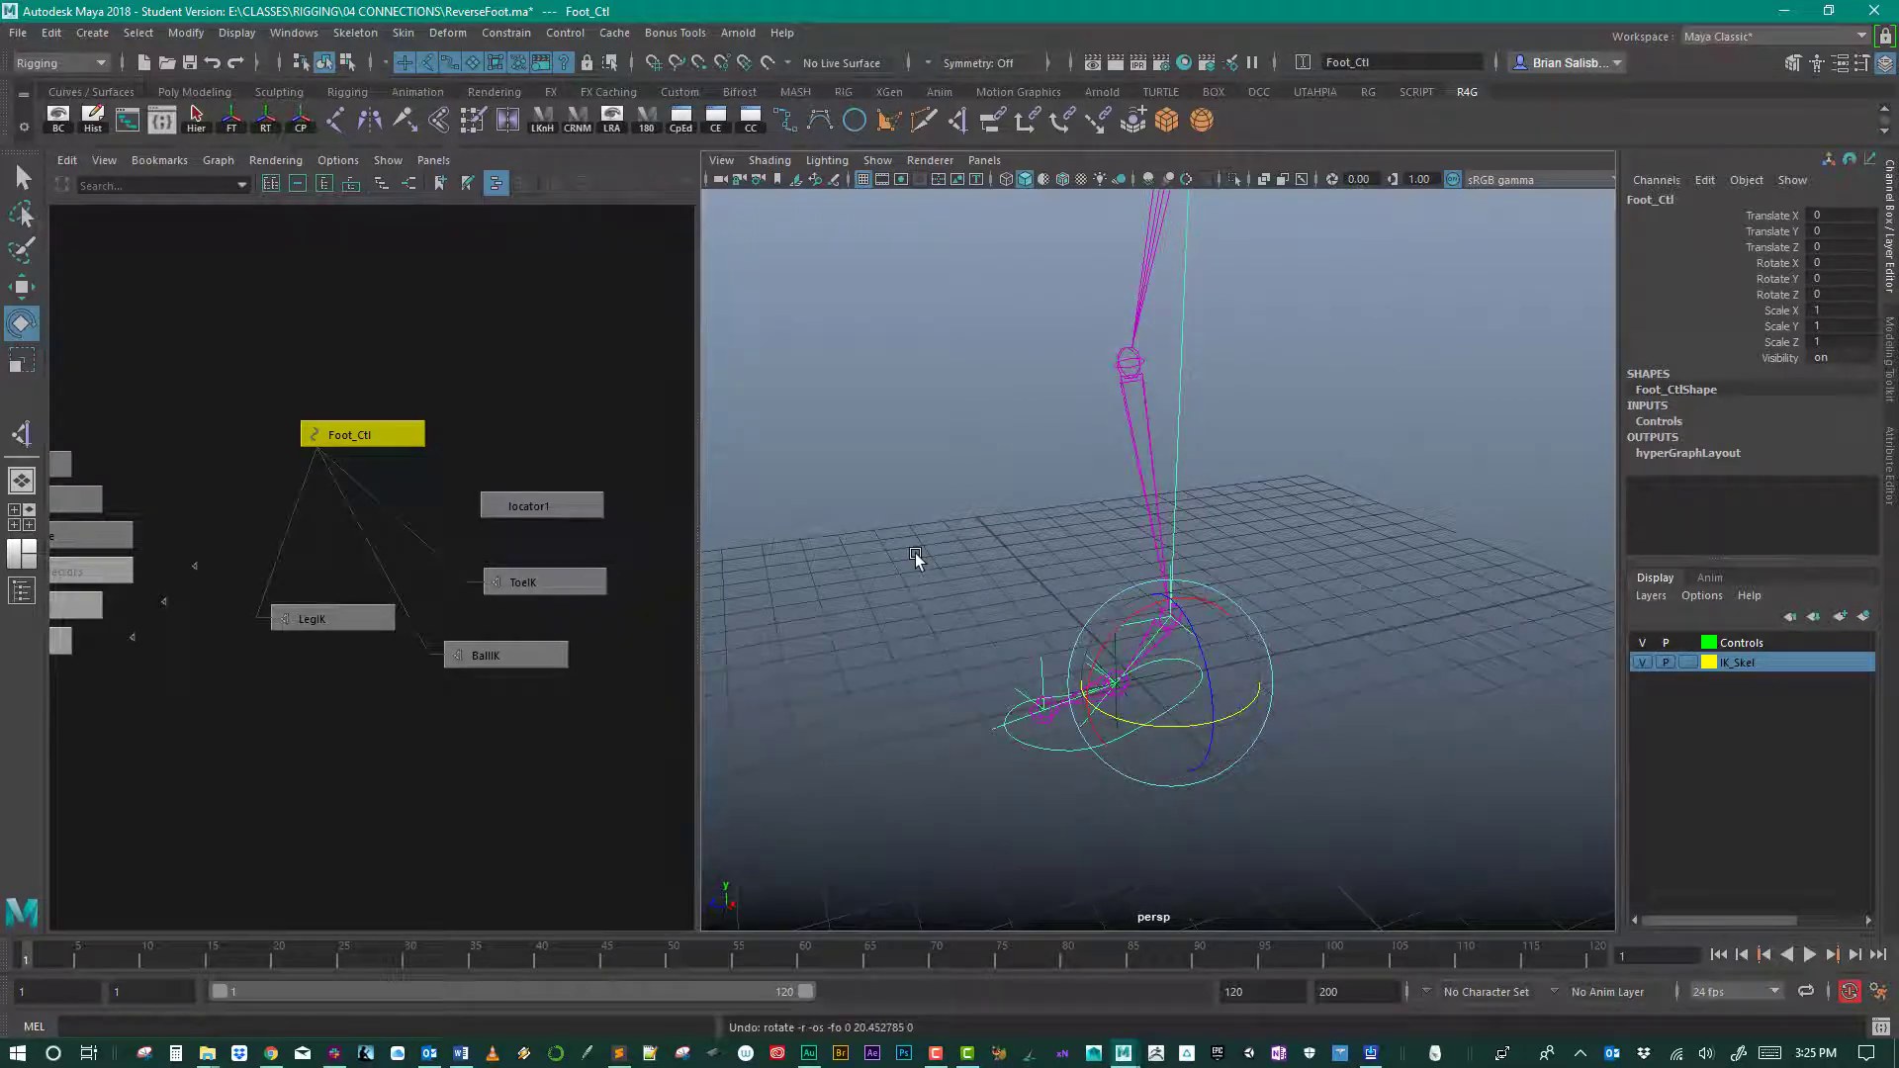
left_click(916, 554)
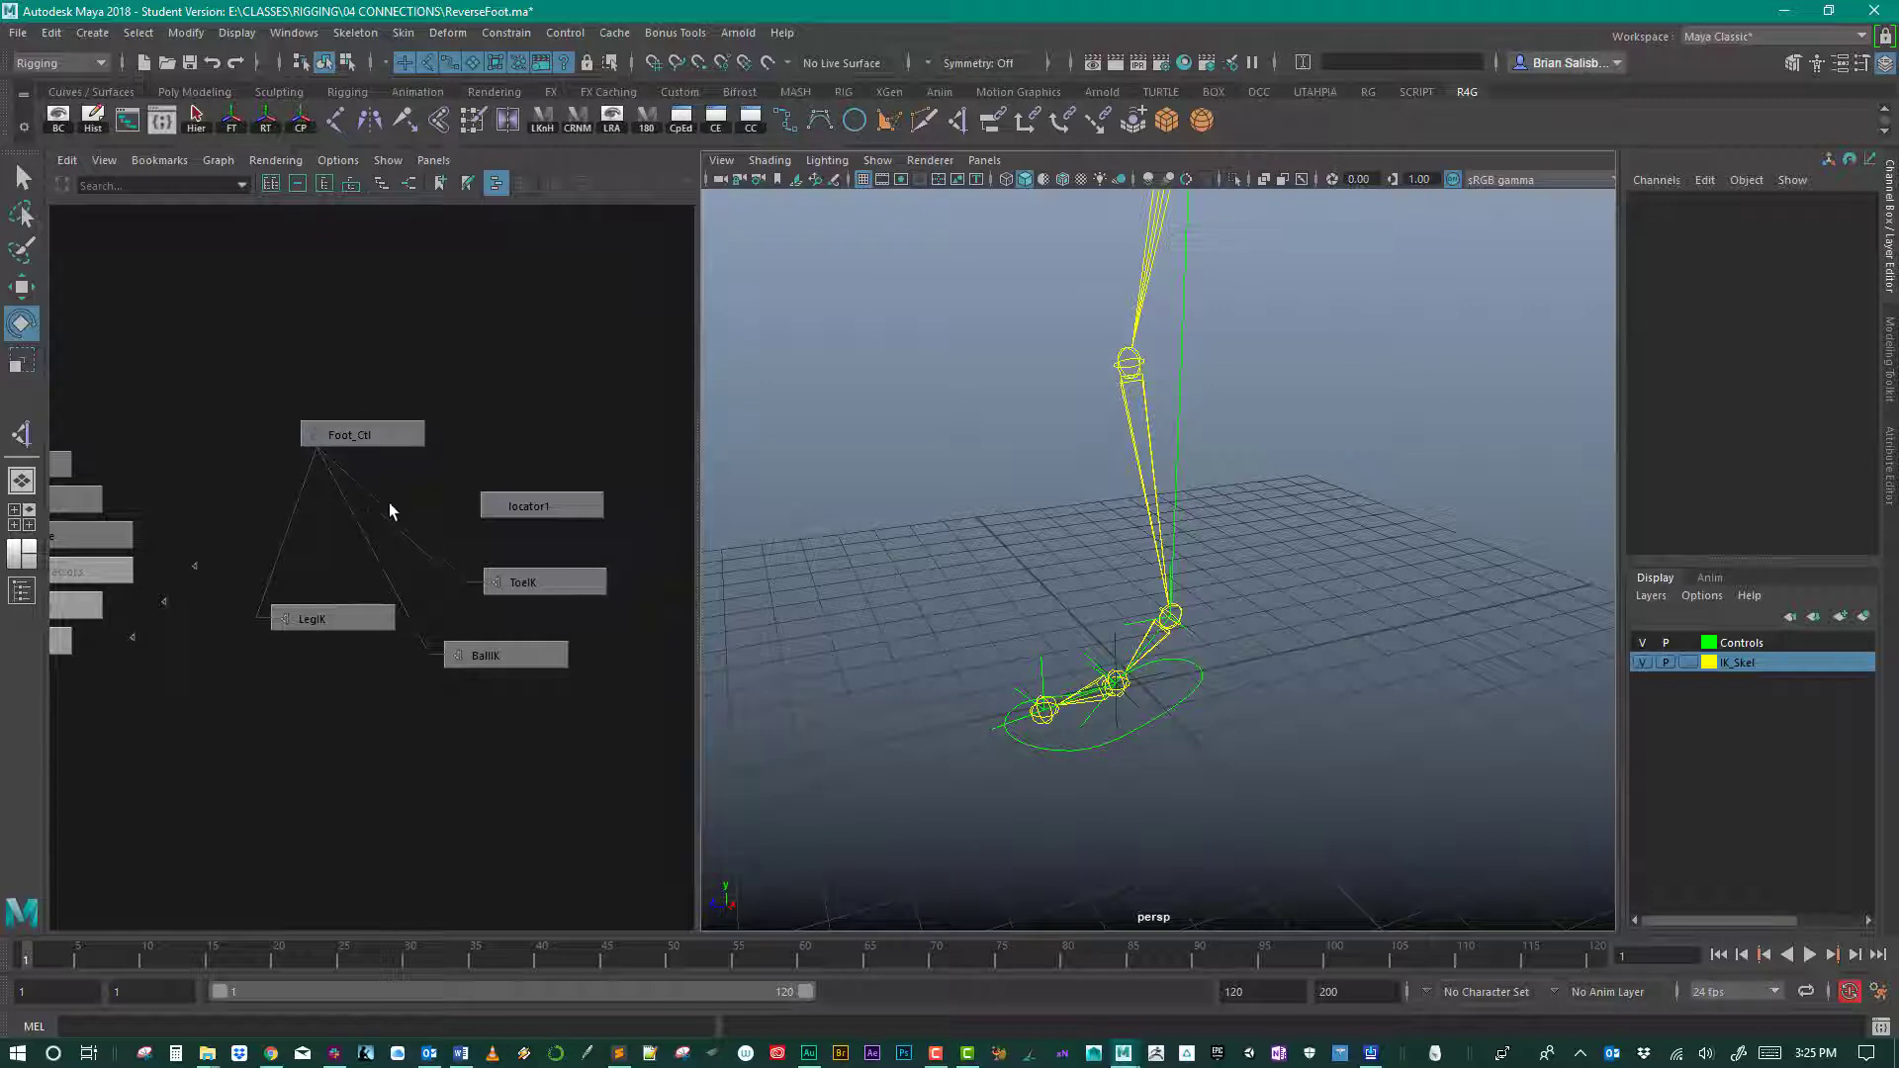
Step: Unparent LegIK, BallIK and ToeIK from Foot_Ctl and clear the selection
left_click_drag(259, 550, 629, 736)
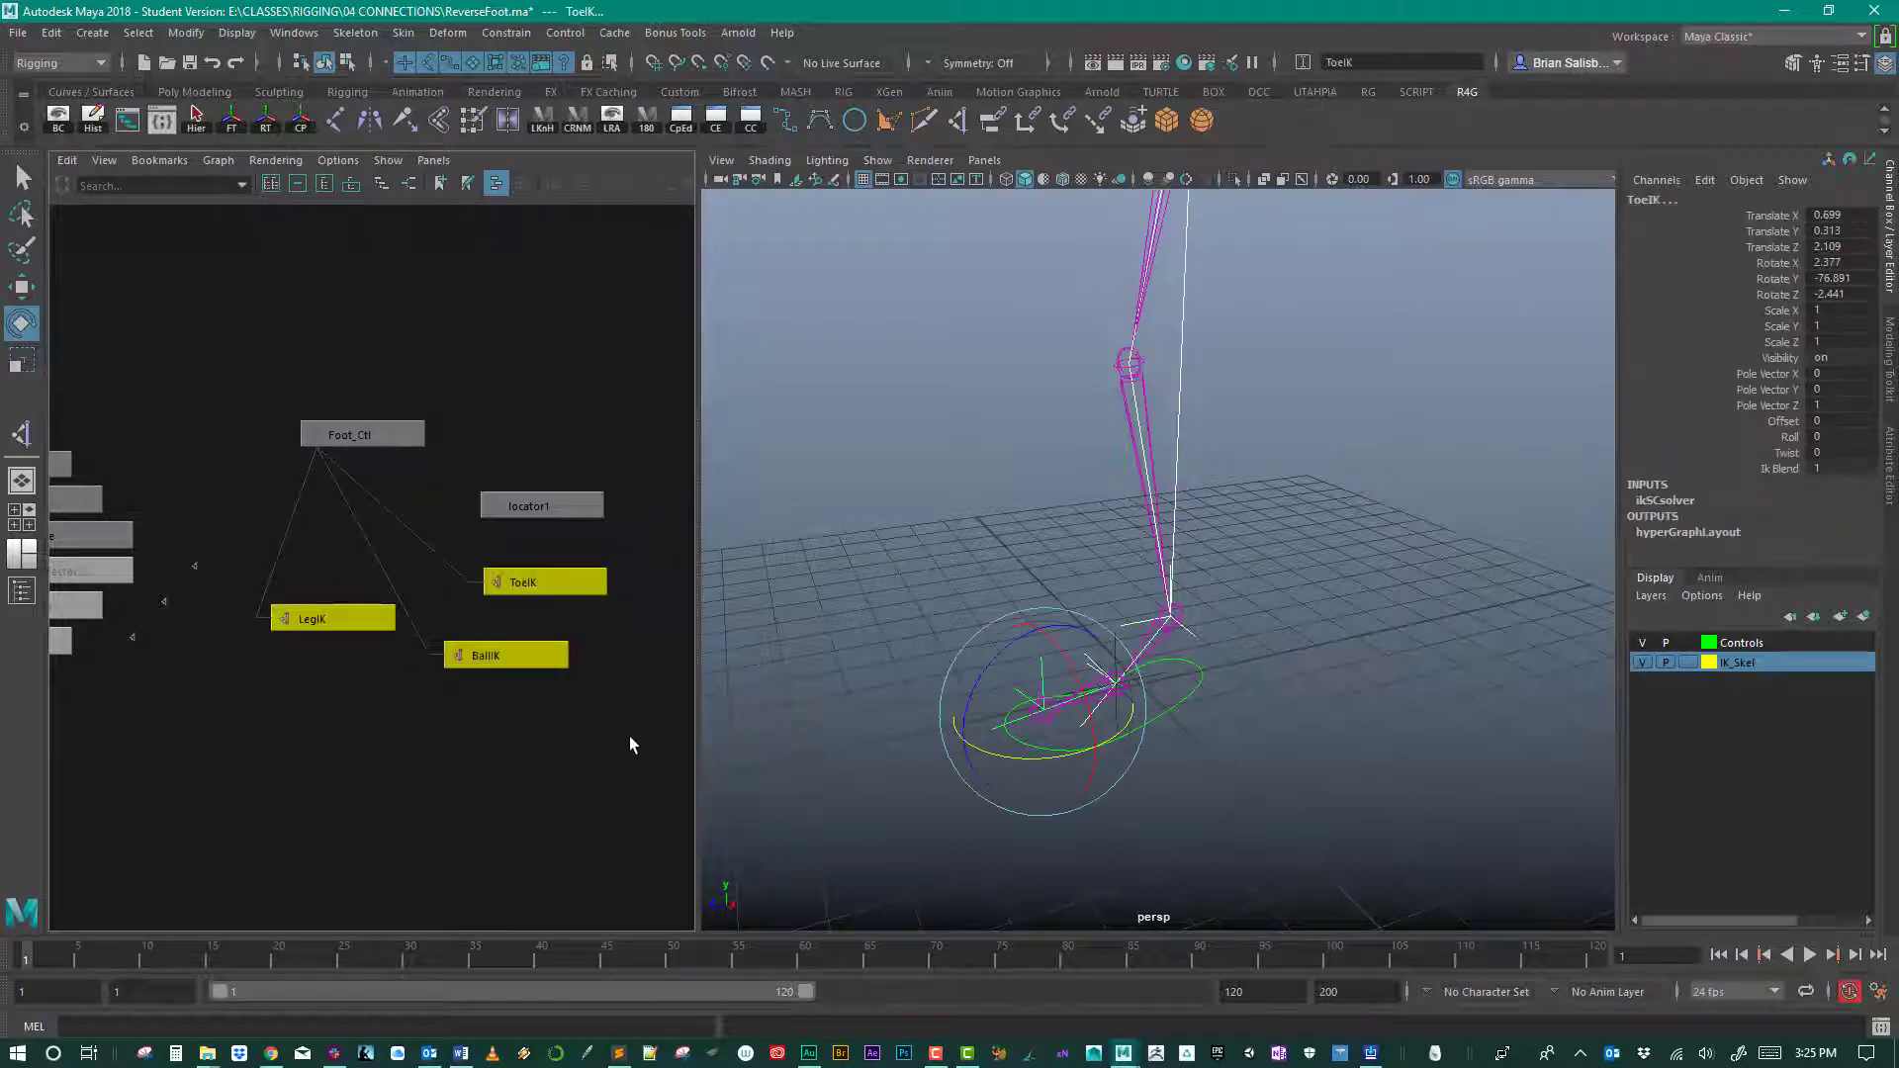
key("shift+p")
left_click(874, 472)
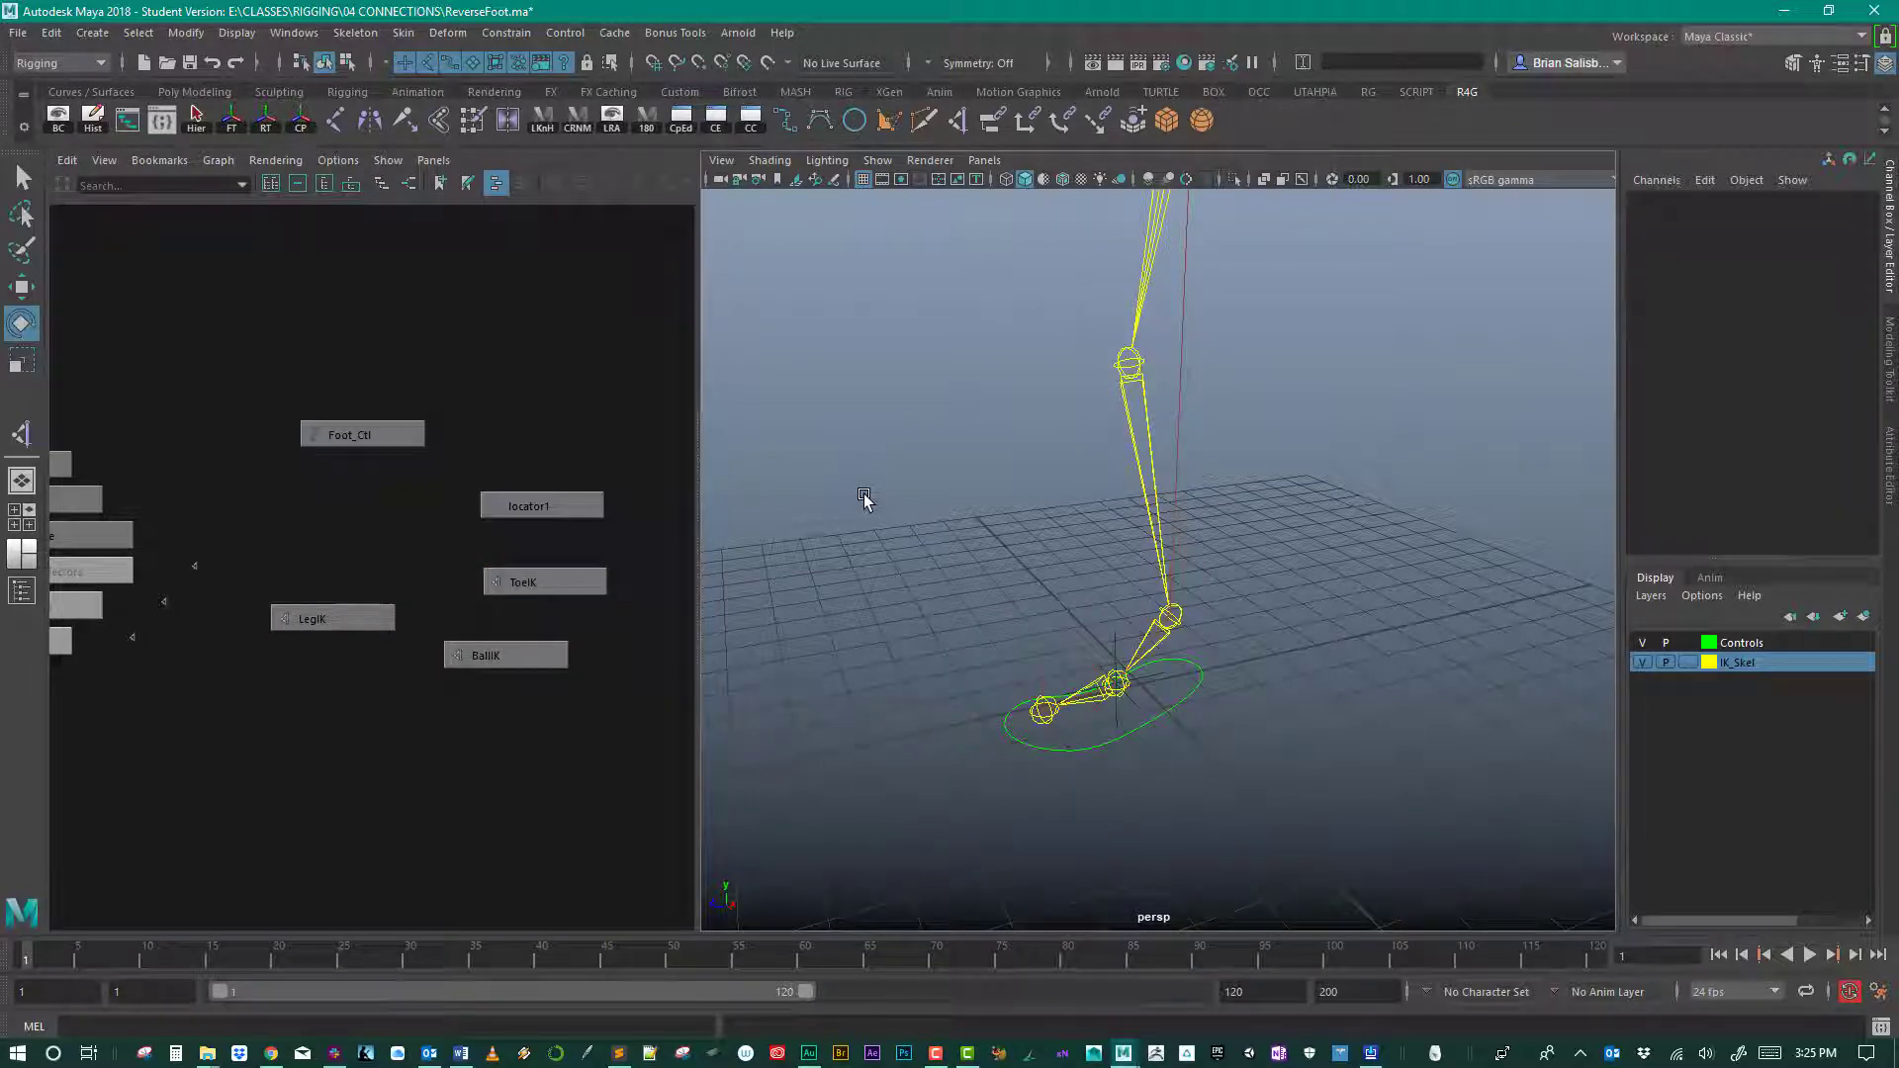
Step: Move locator1 from the ball joint and snap it to the toe joint, then deselect it
left_click_drag(874, 512, 979, 613, "alt")
left_click(578, 506)
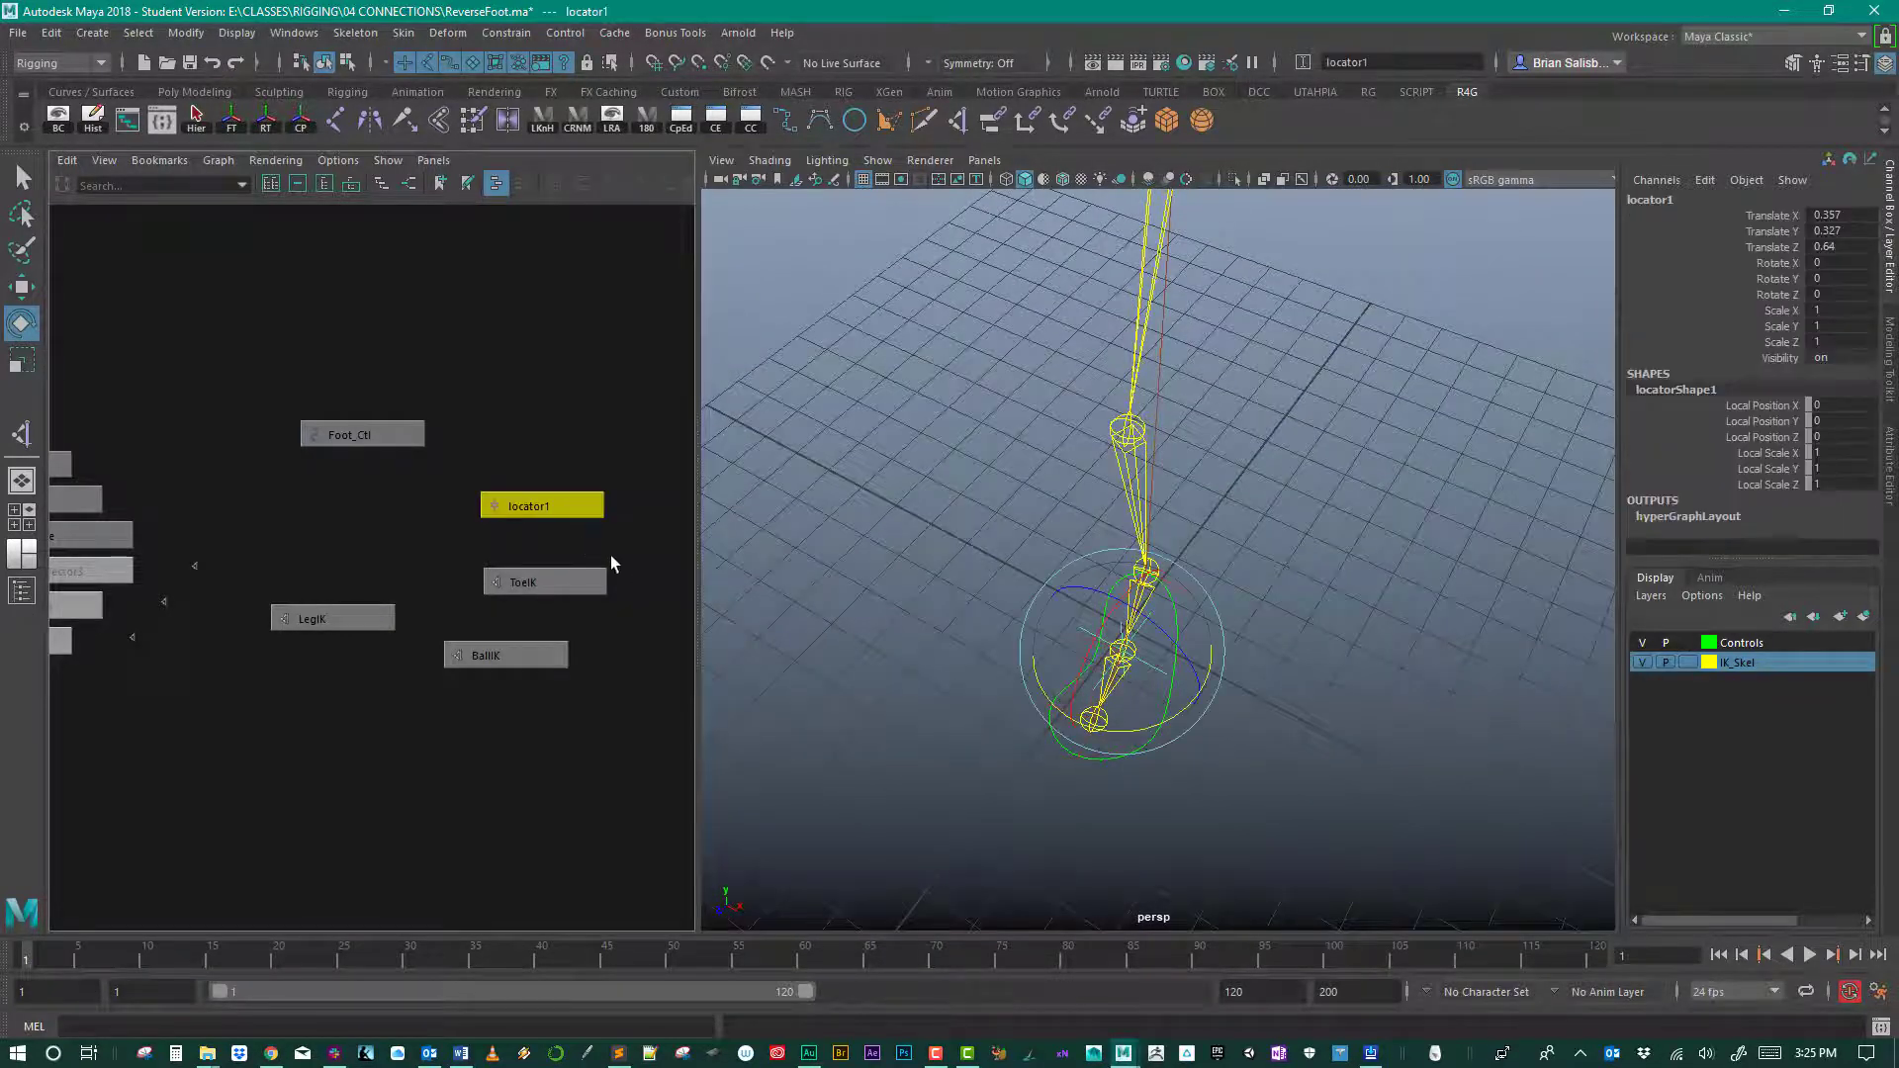
left_click_drag(994, 708, 931, 700, "alt")
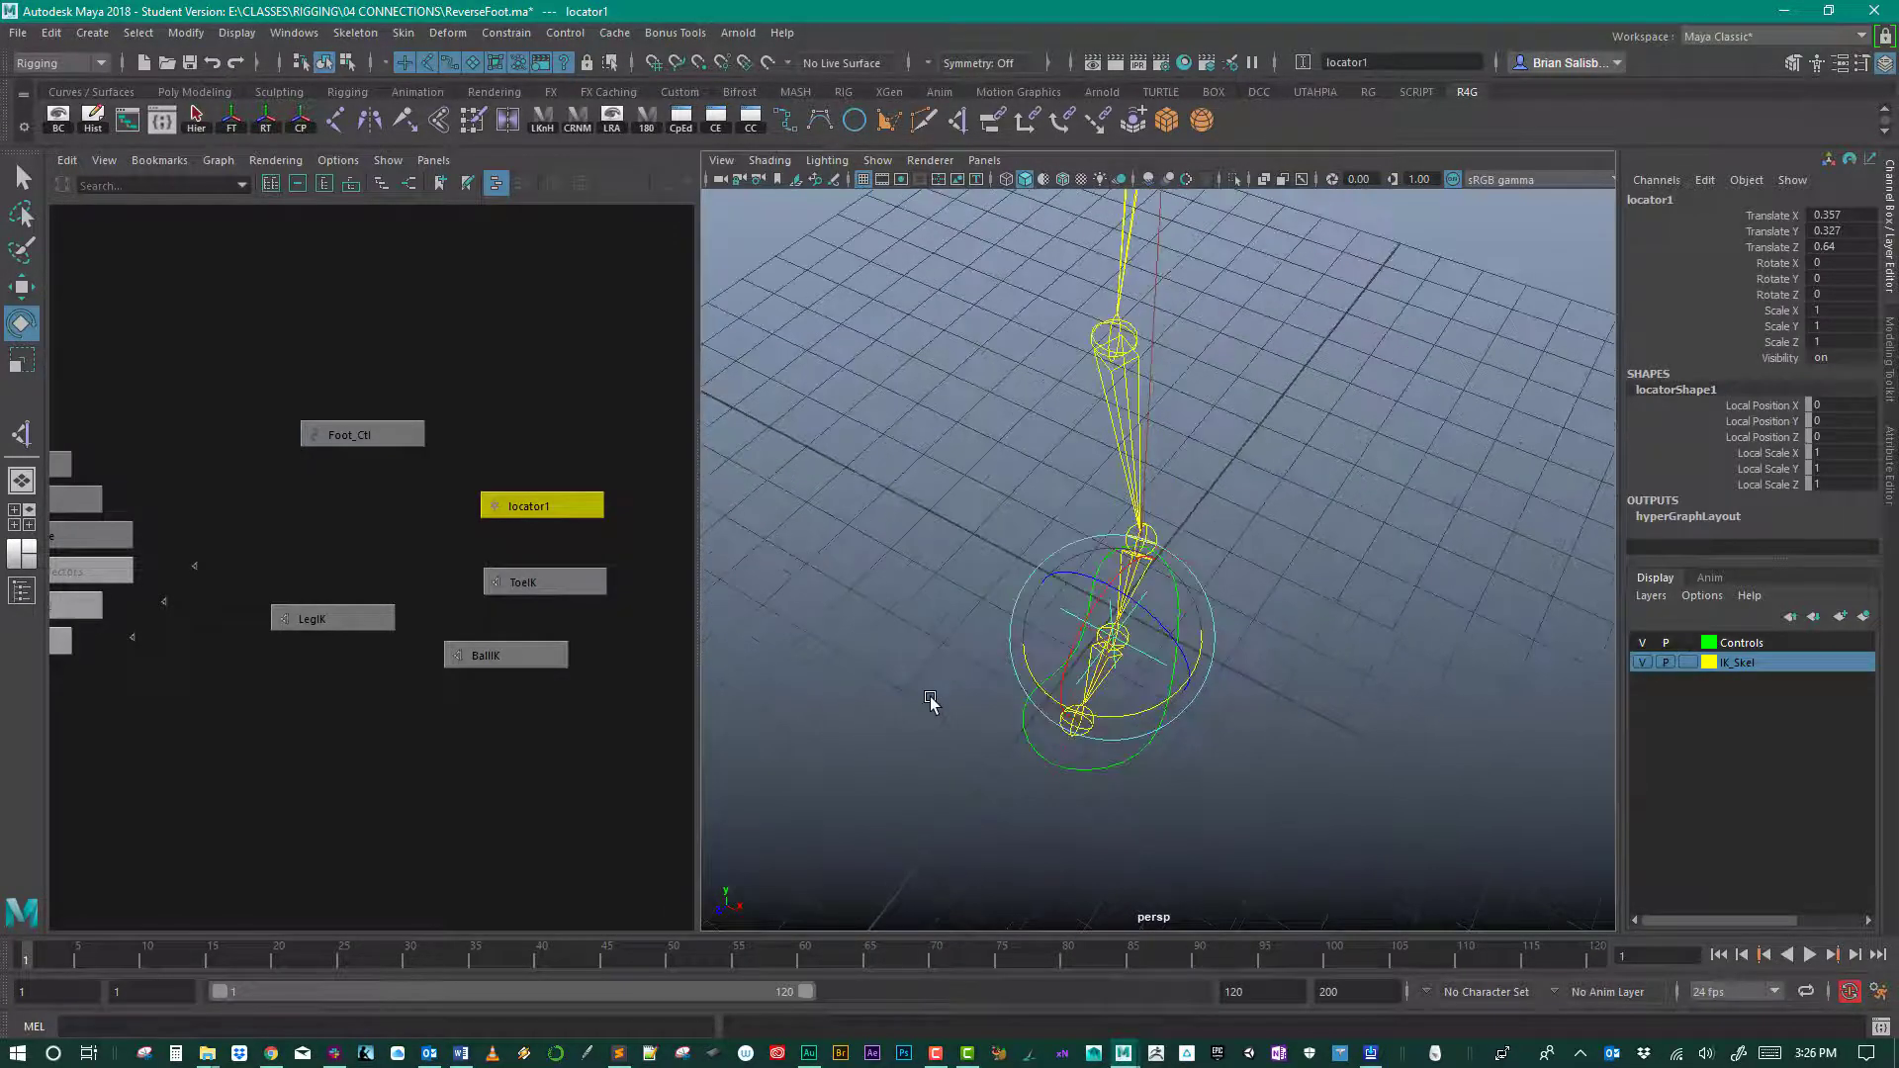
key("w")
key("v")
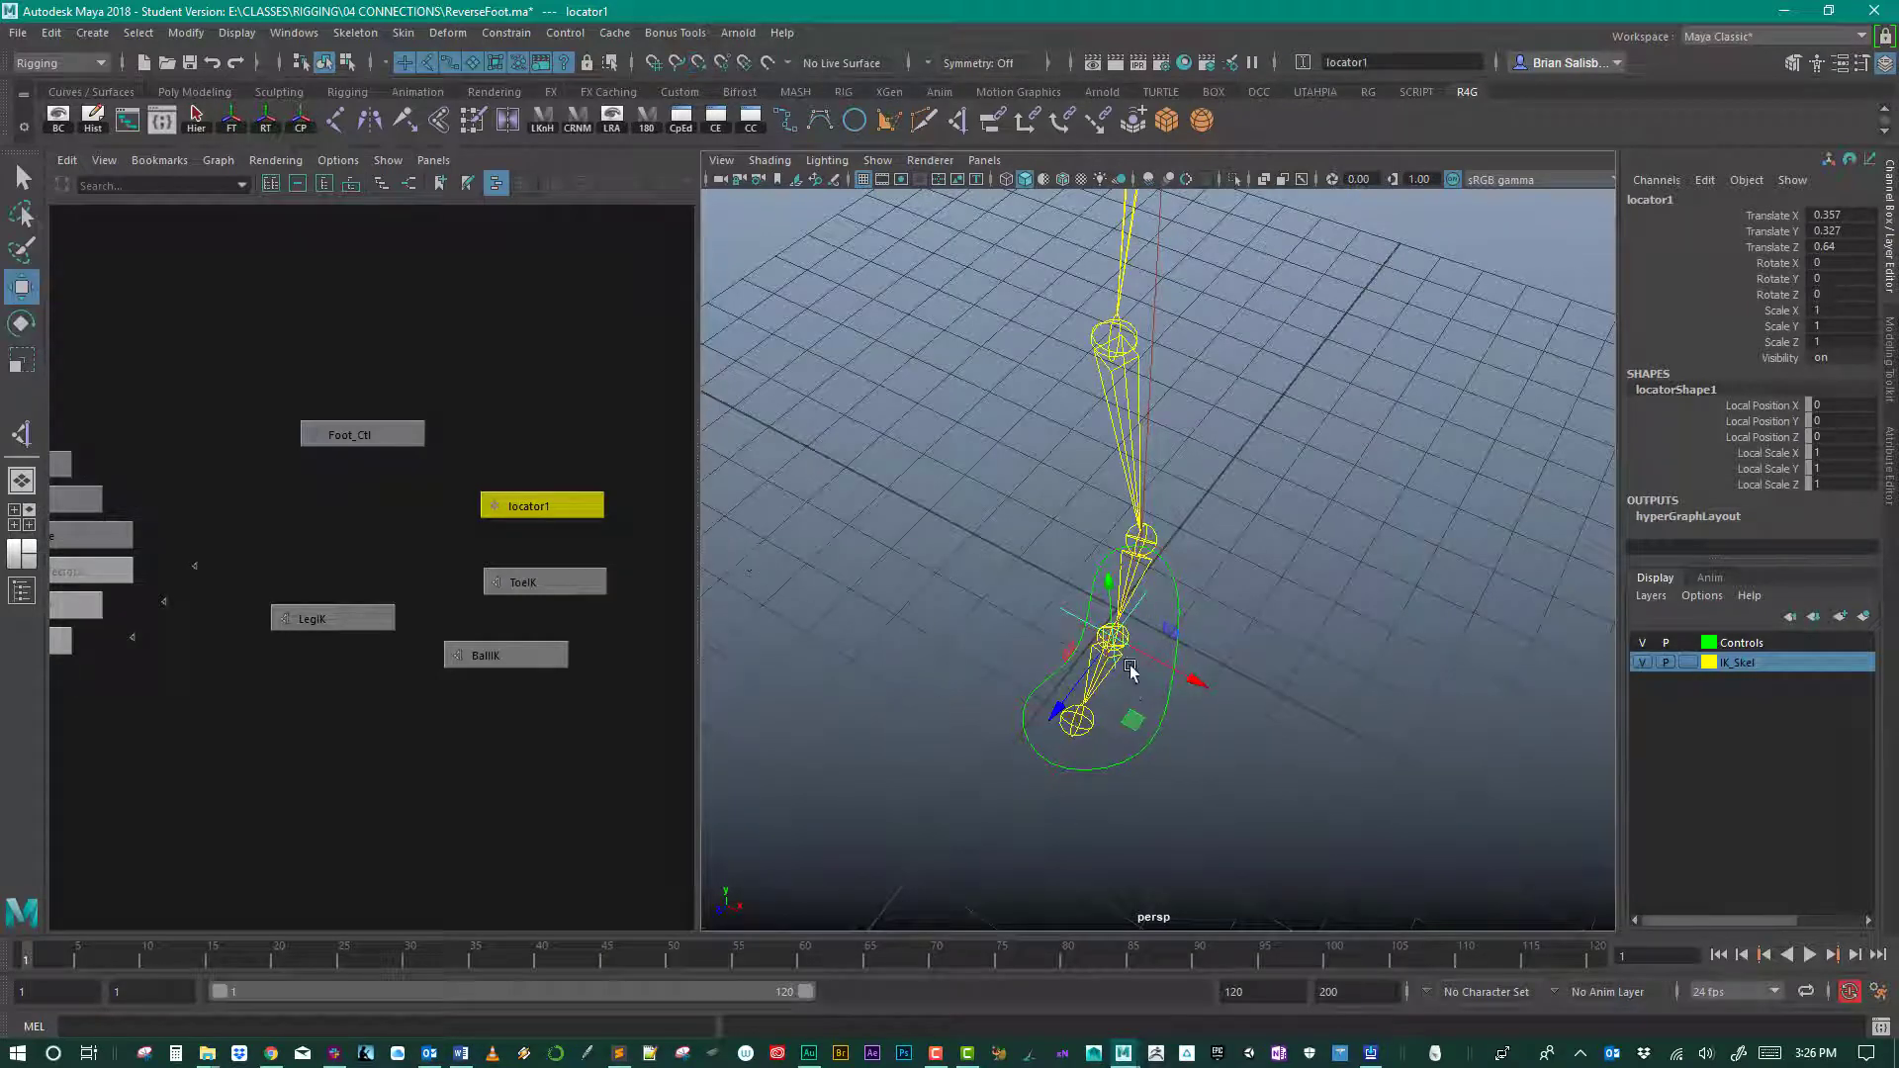
key("v")
left_click_drag(1111, 639, 1057, 744)
left_click_drag(861, 700, 856, 544, "alt")
right_click_drag(857, 544, 1187, 667, "alt")
left_click(1300, 657)
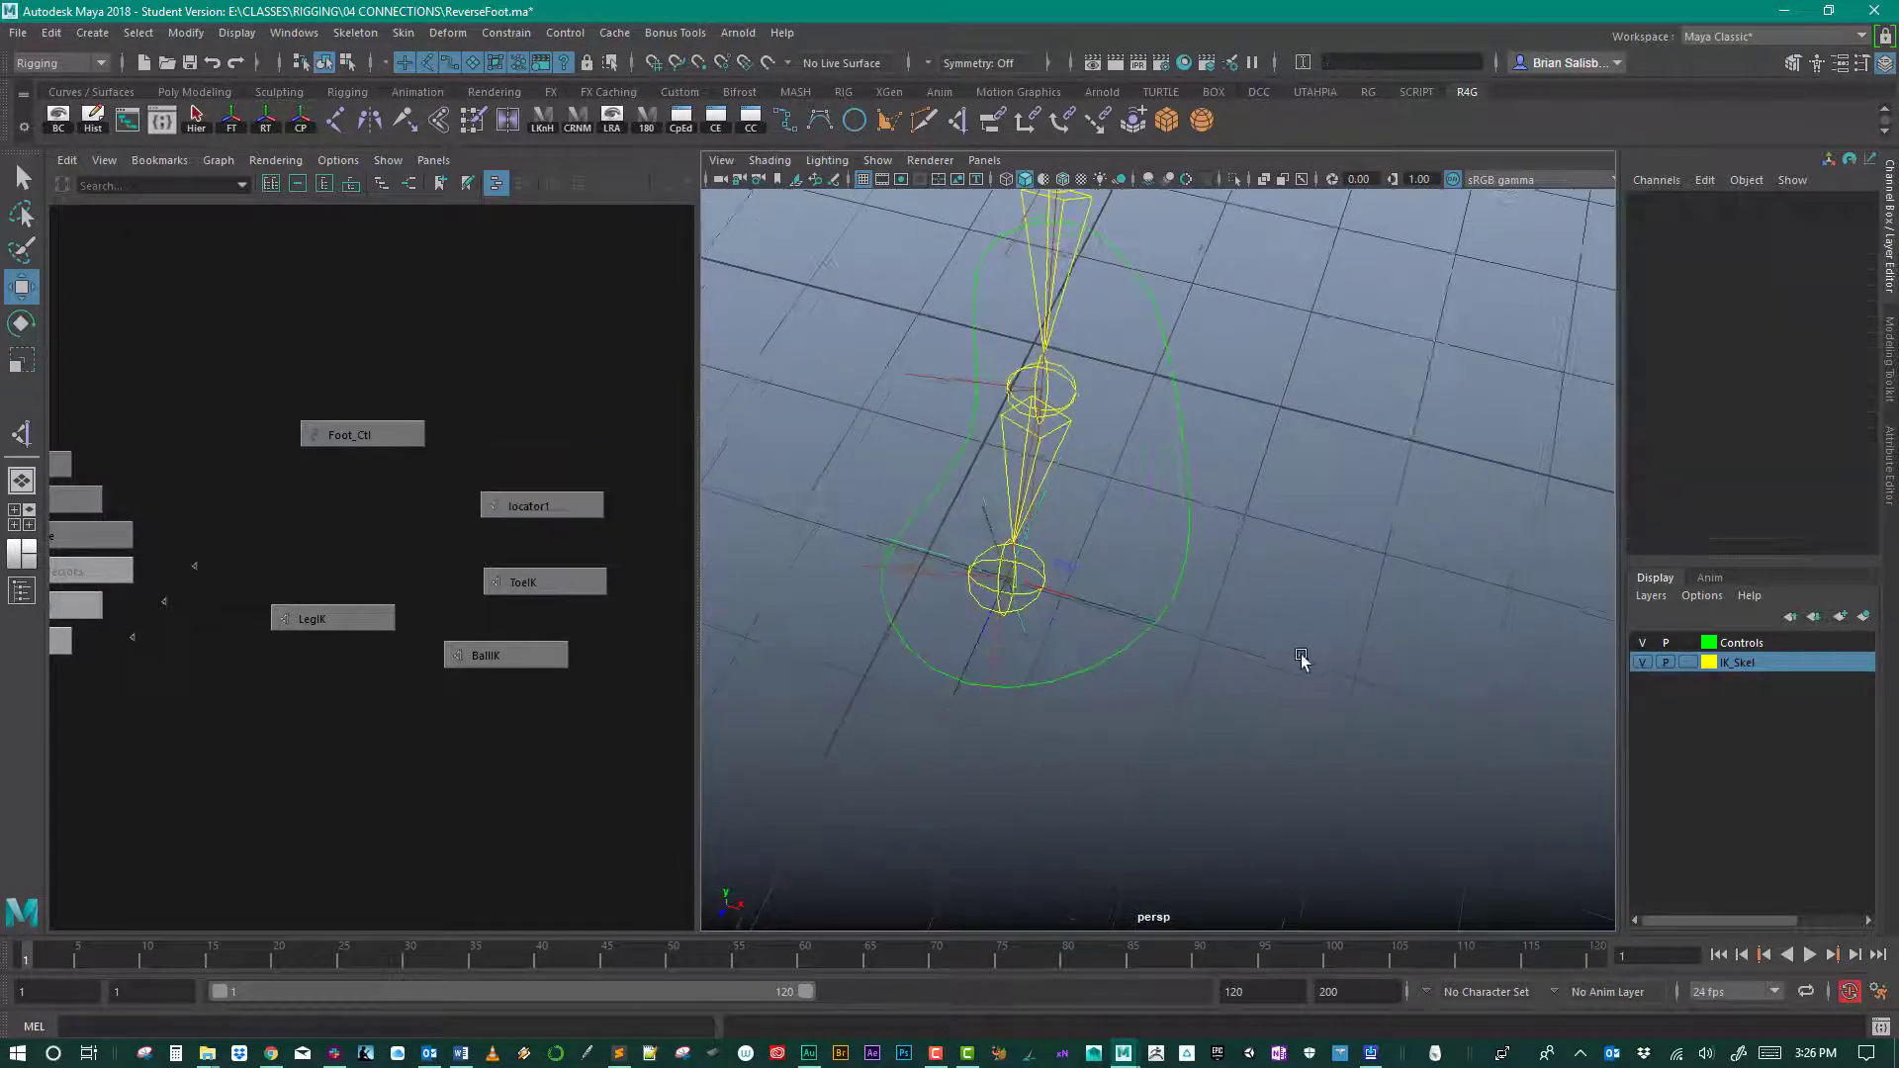
Step: Compare the axis orientation of the ToeIK handle with that of locator1 at the toe joint
left_click_drag(1303, 657, 1326, 672, "alt")
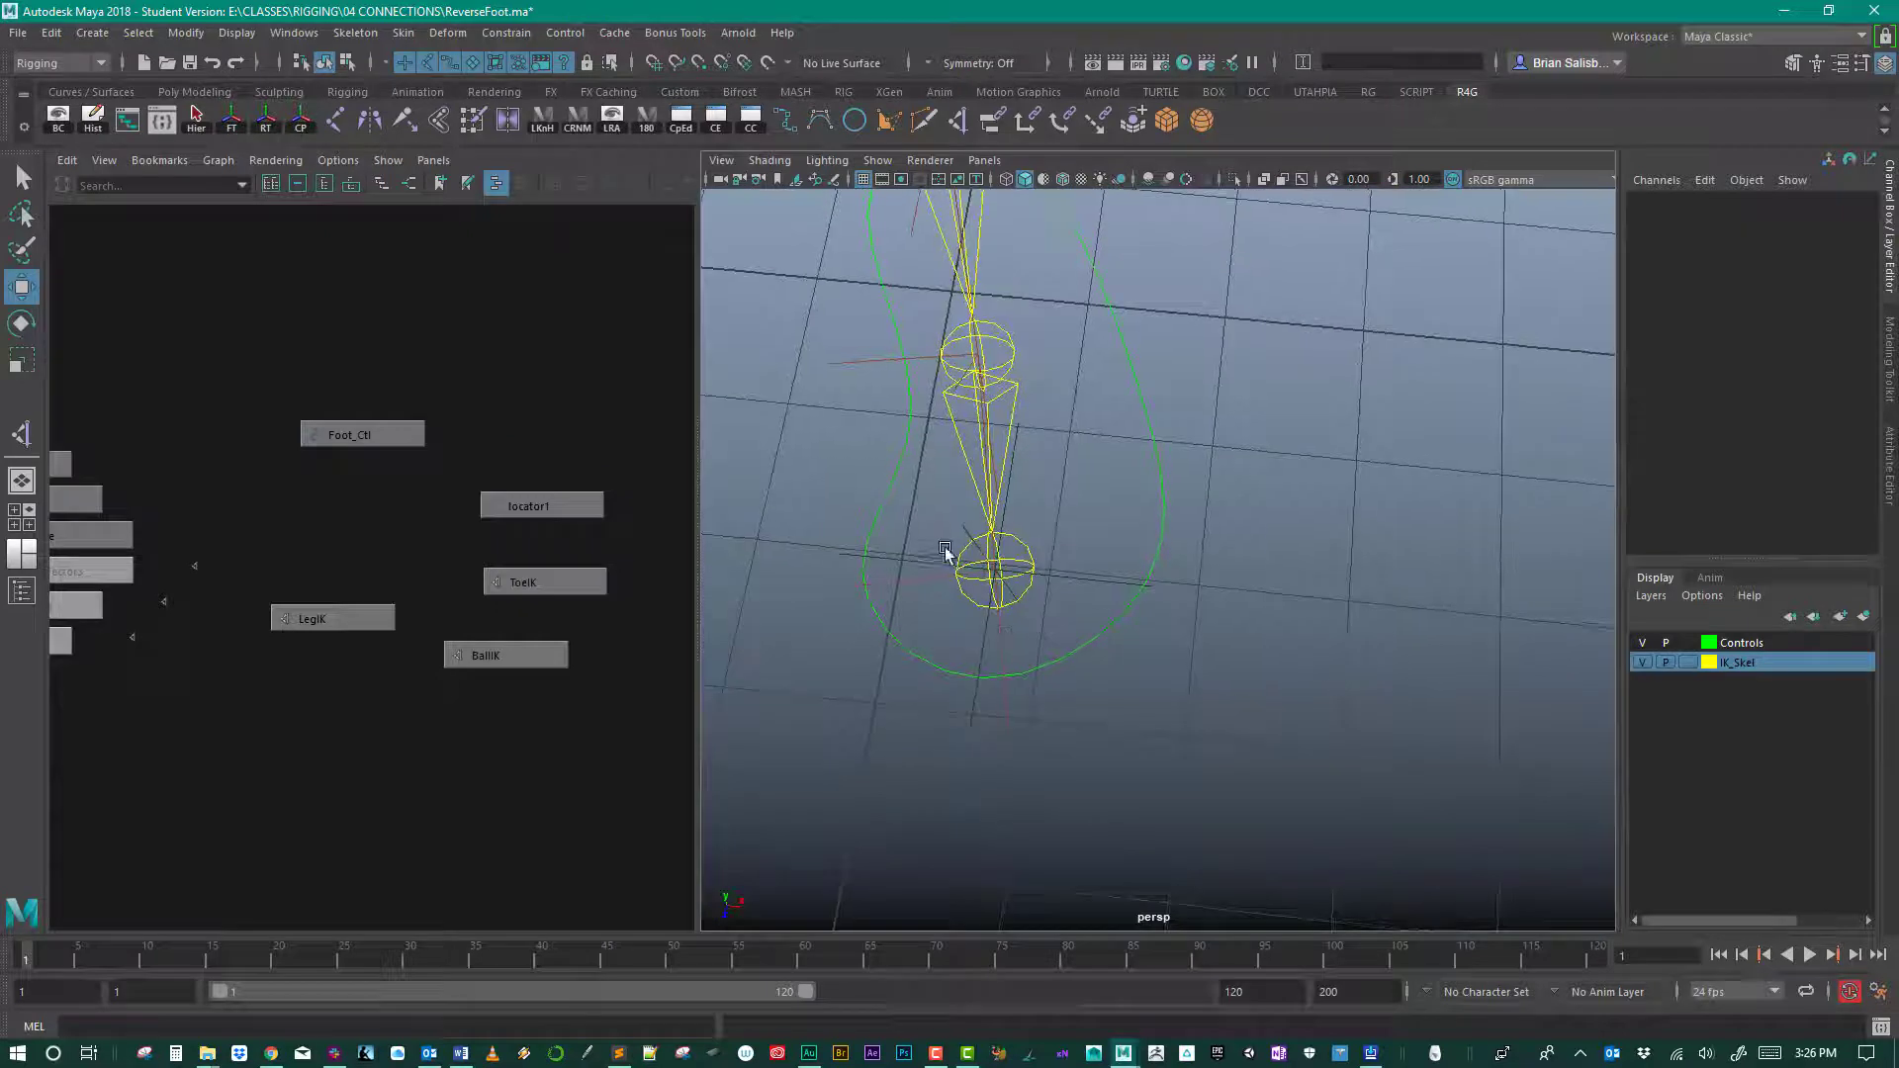
left_click(828, 567)
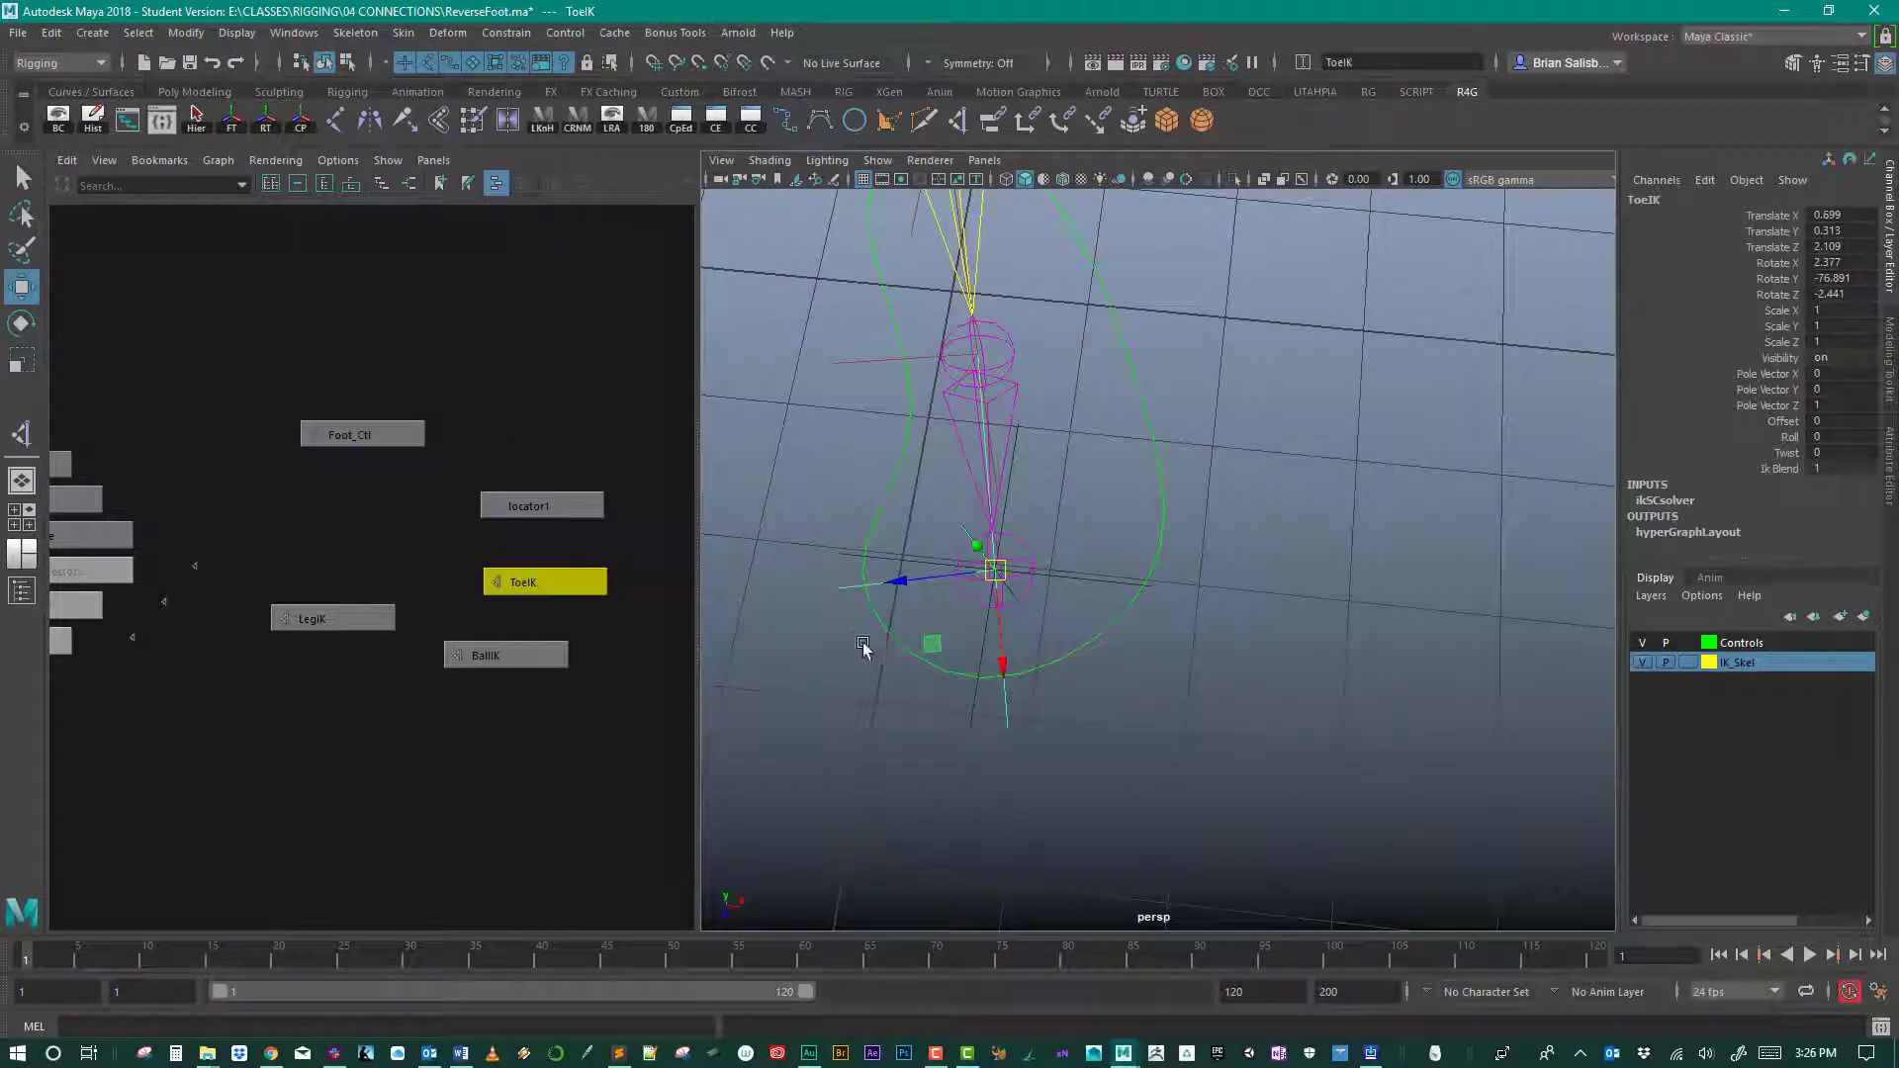
middle_click_drag(782, 634, 924, 662, "alt")
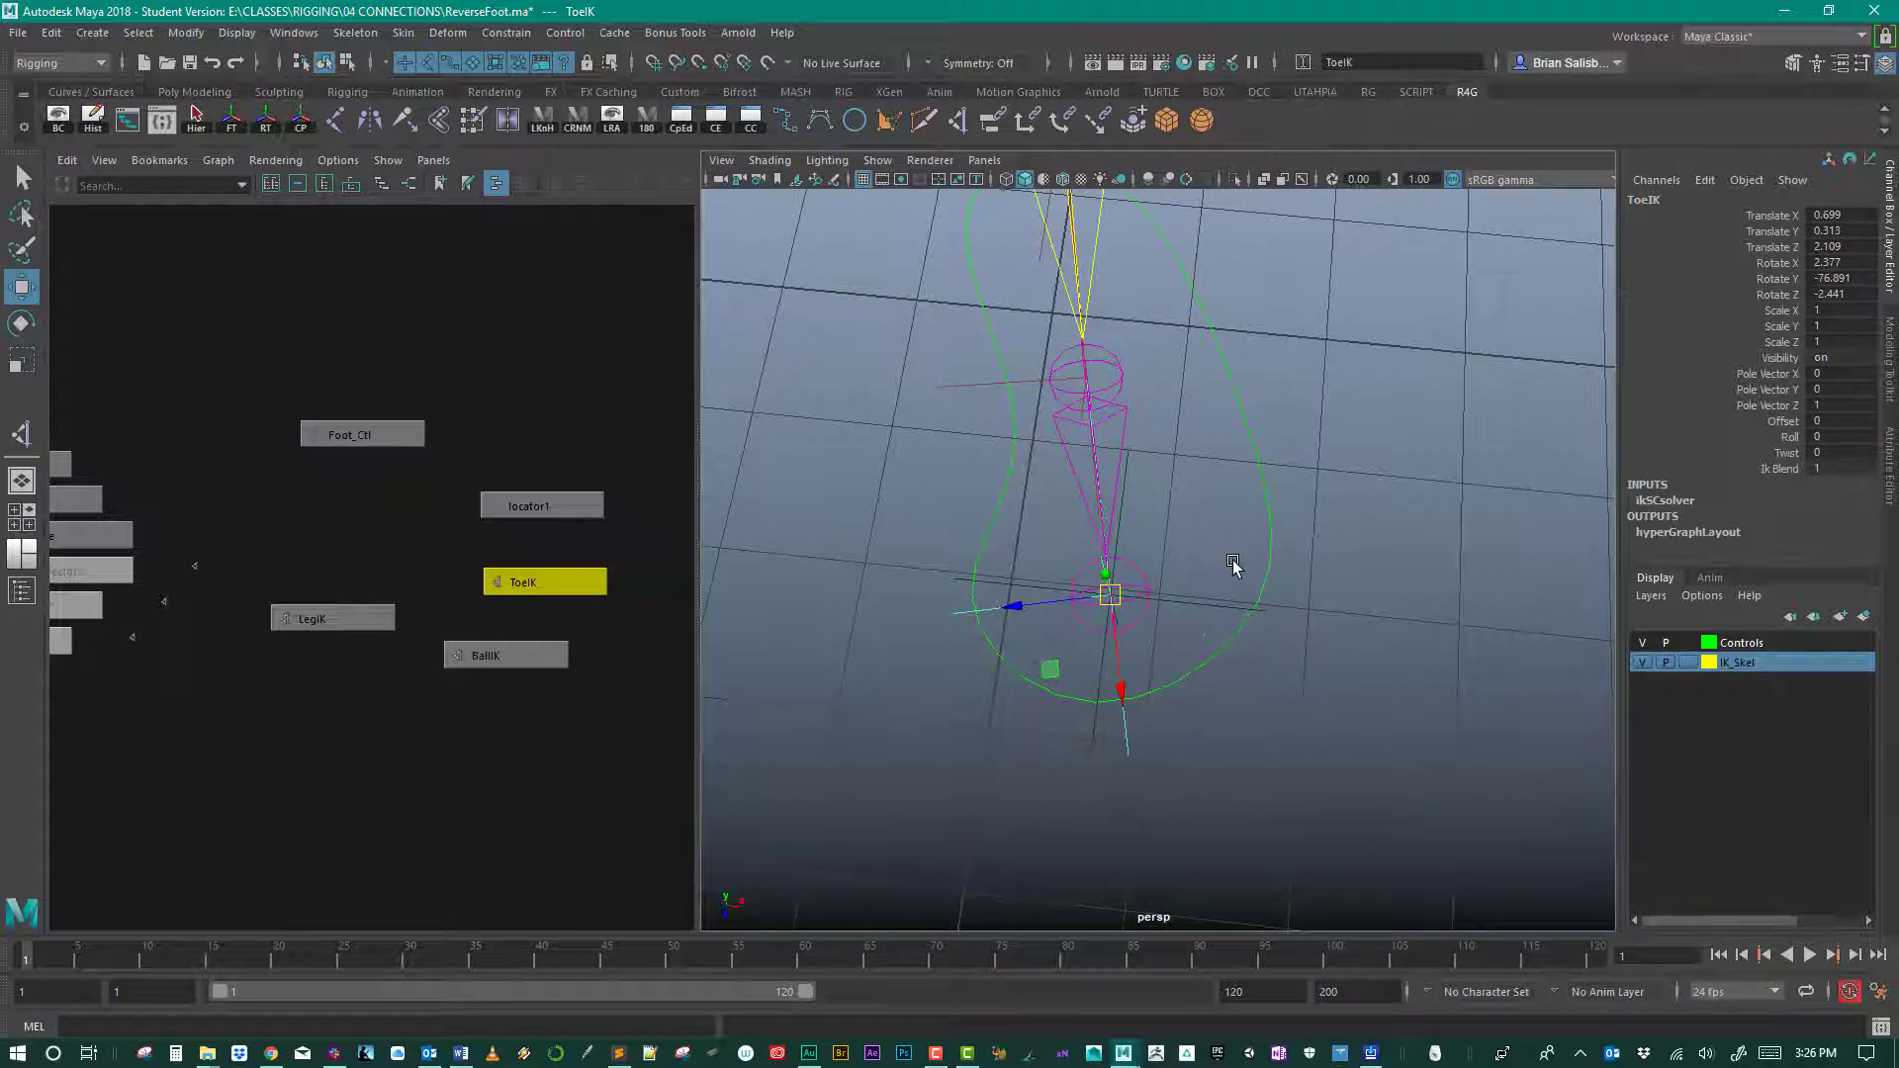
key("e")
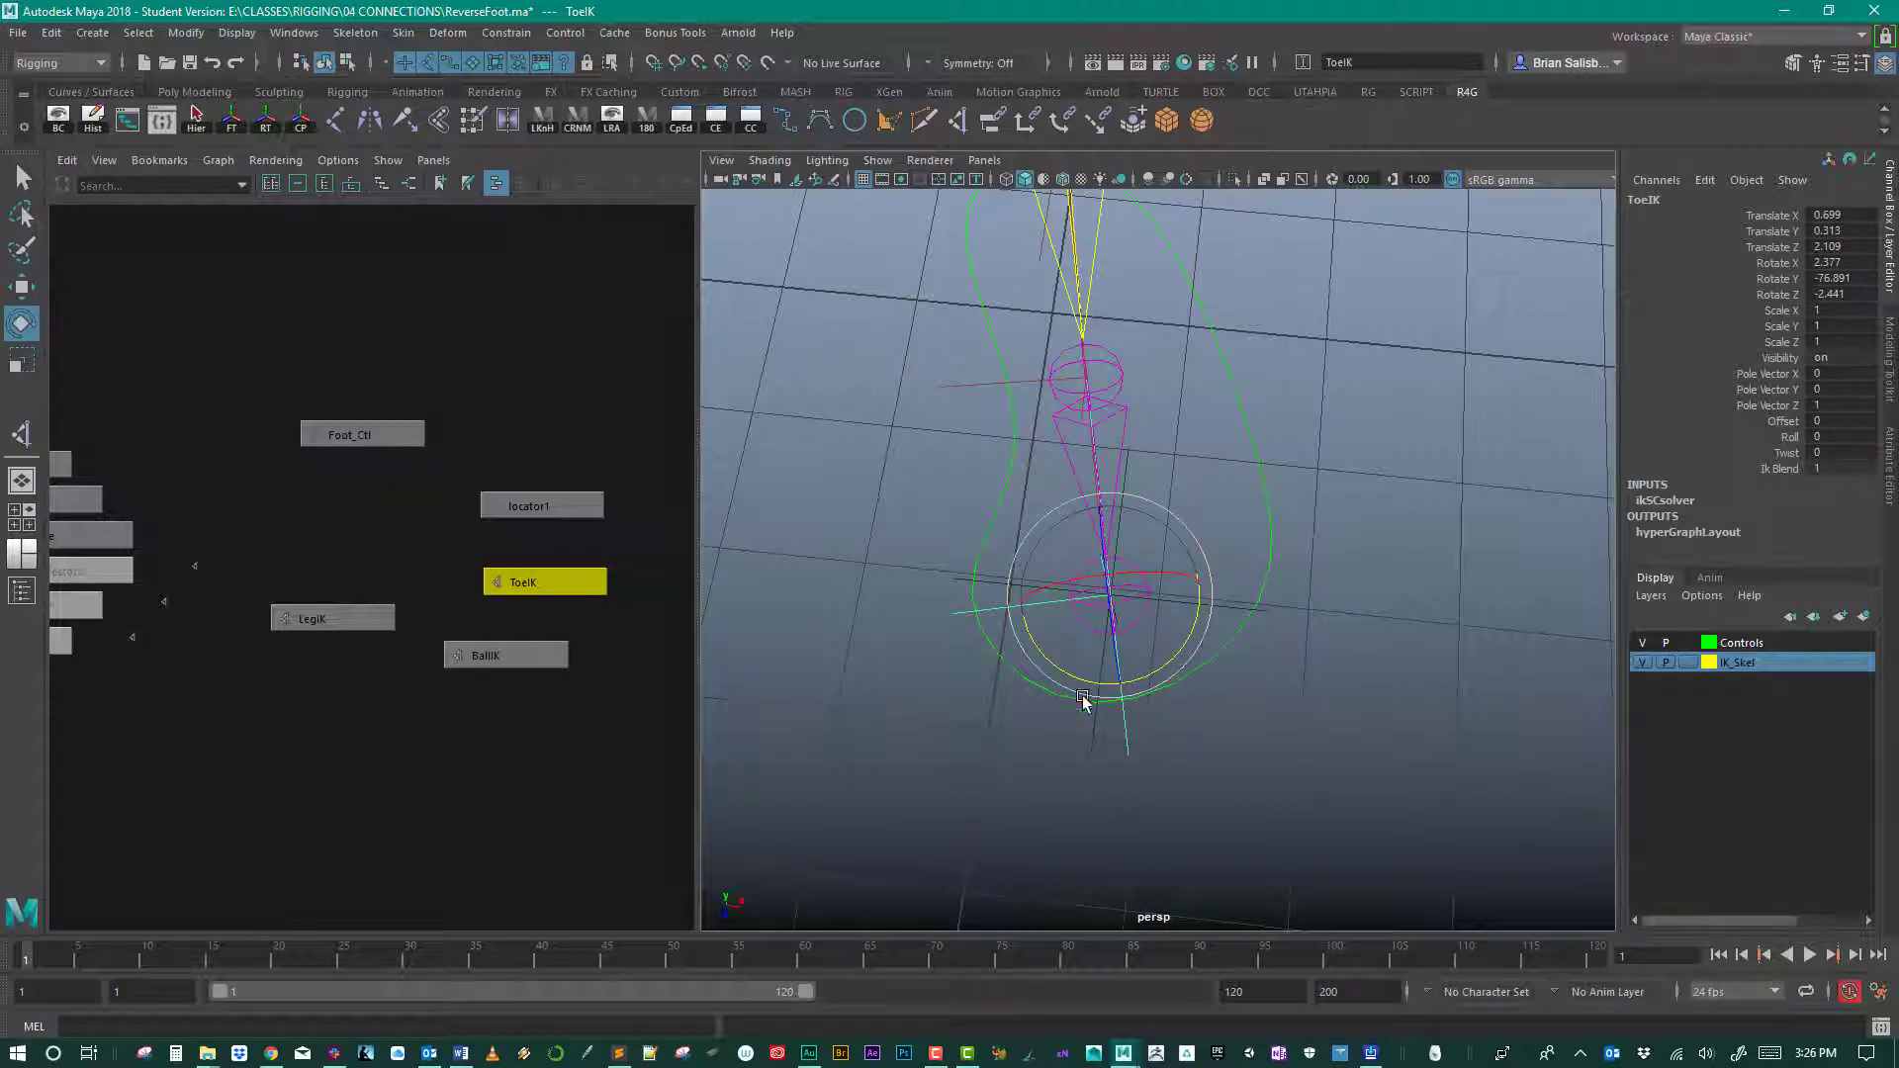
left_click_drag(1085, 699, 845, 642, "alt")
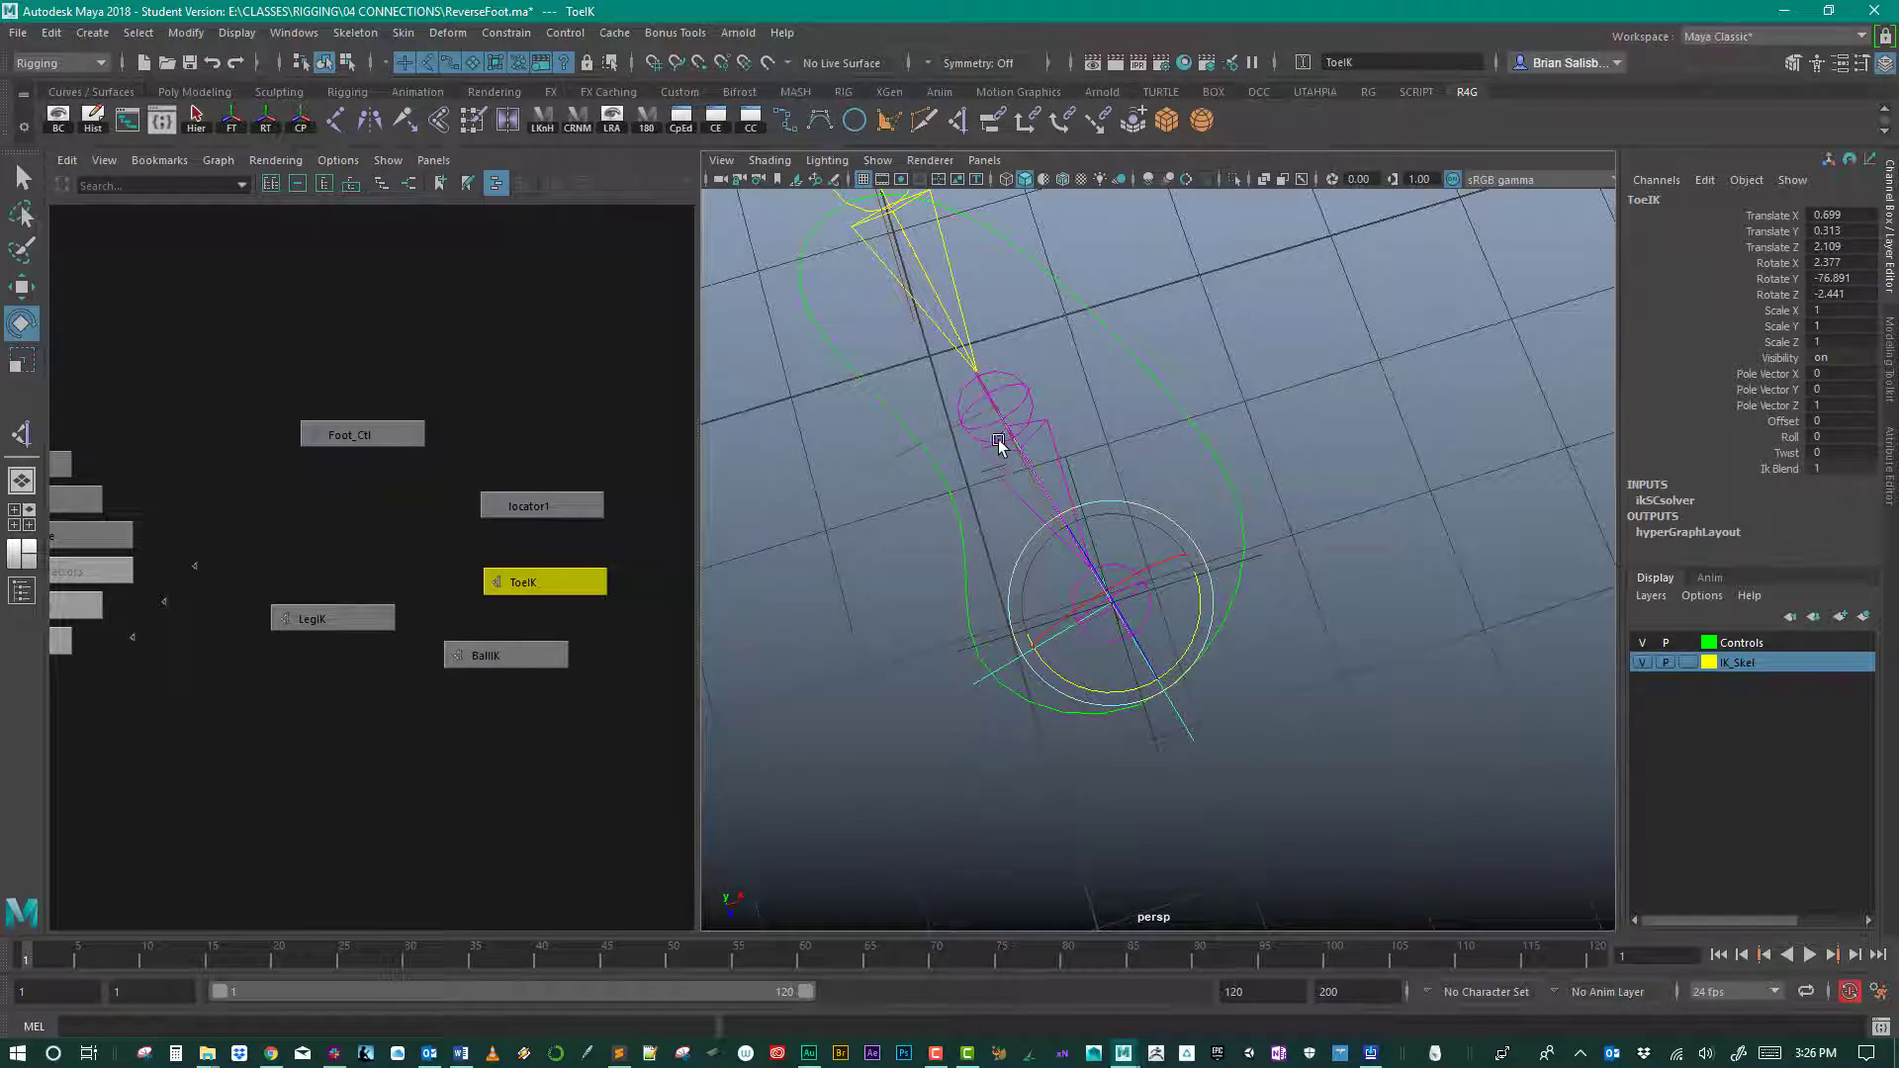
left_click_drag(1383, 725, 1233, 666, "alt")
left_click(958, 447)
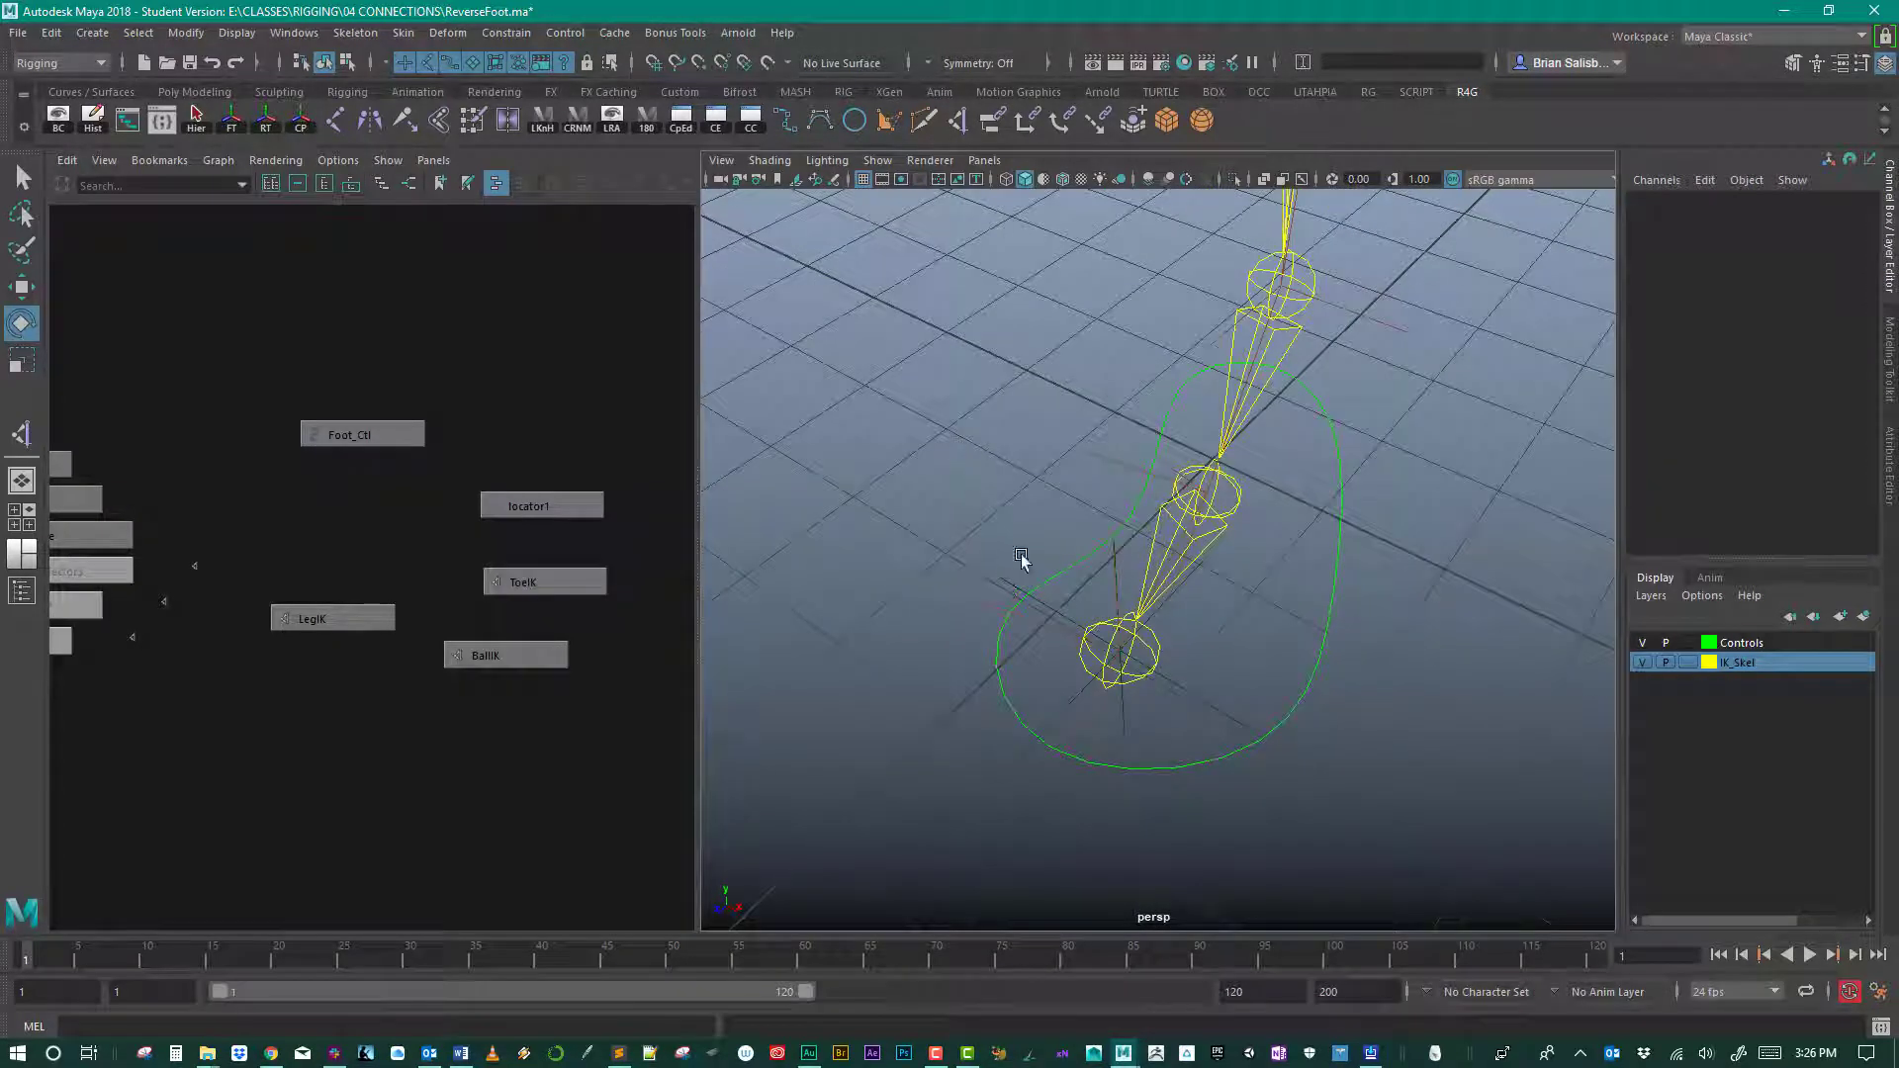
left_click_drag(992, 597, 846, 630)
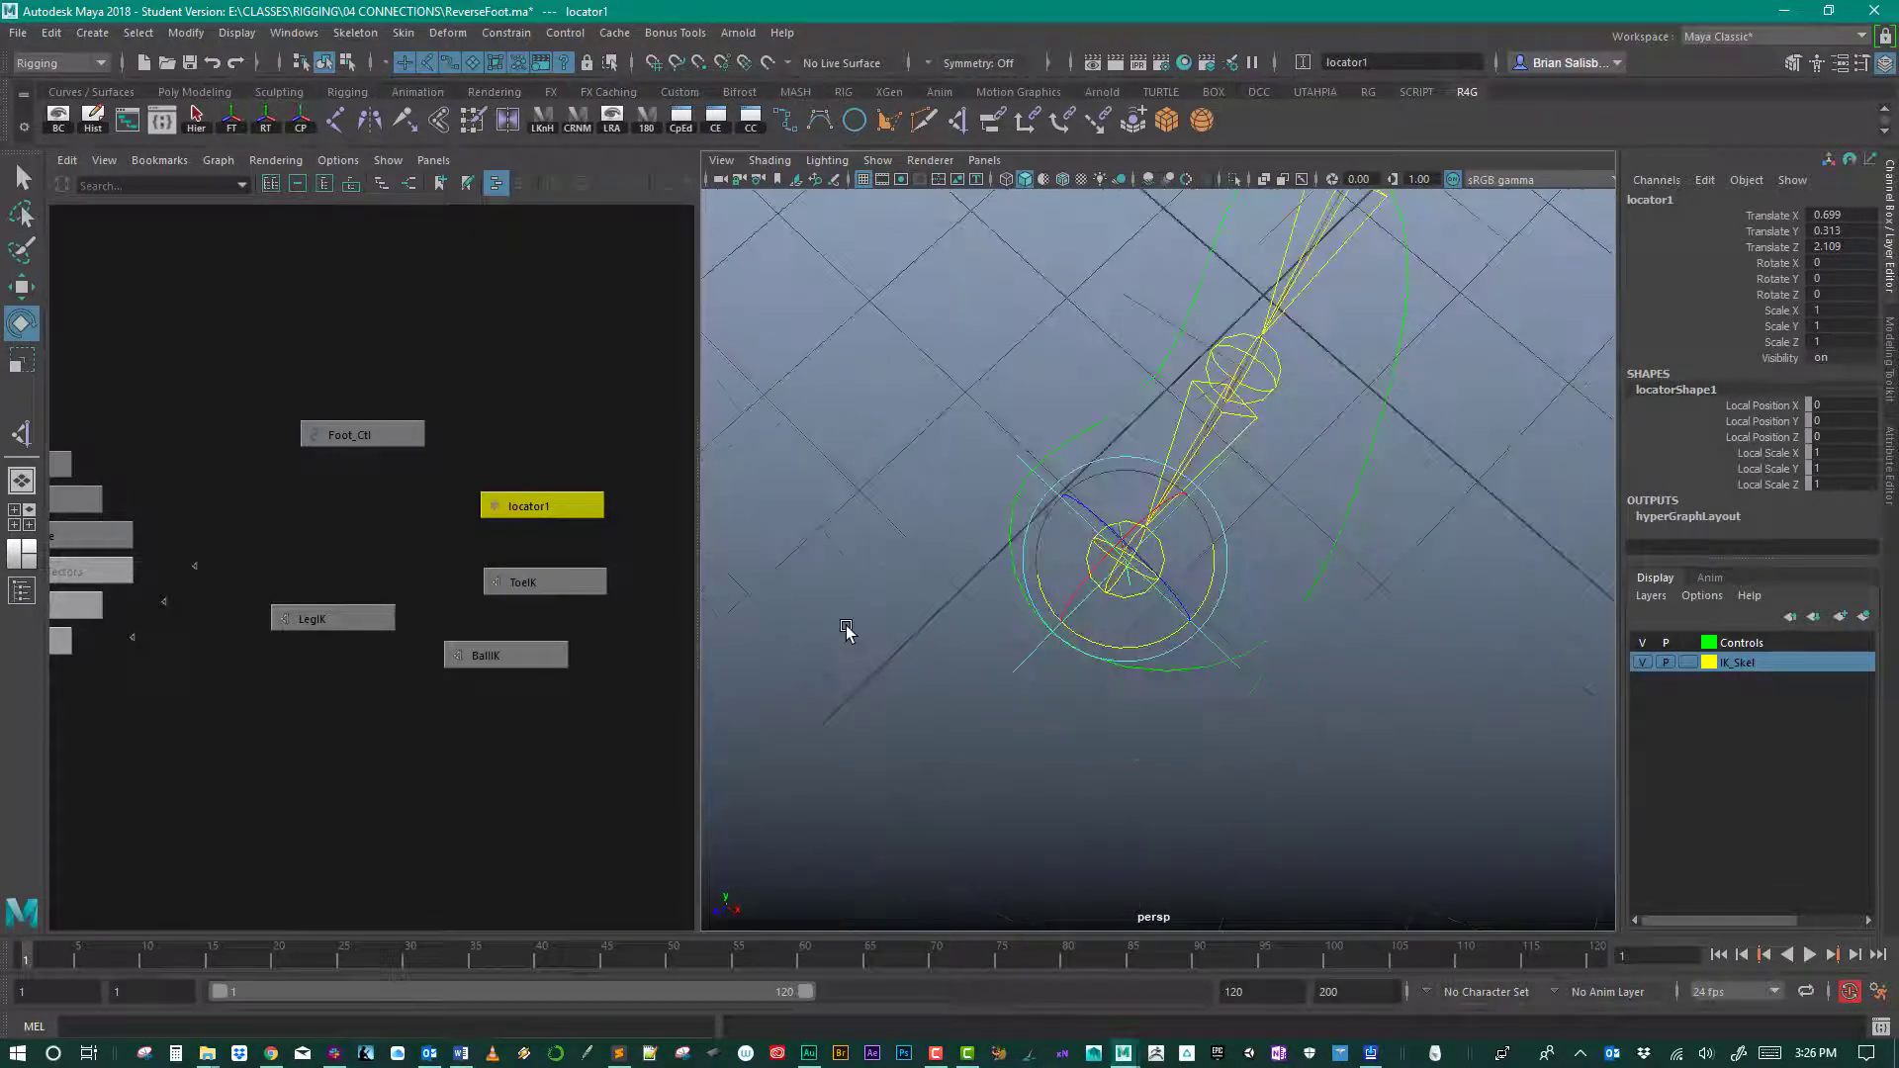
Step: Check the ToeIK handle's axes against locator1 and delete locator1 from the toe joint
left_click(997, 504)
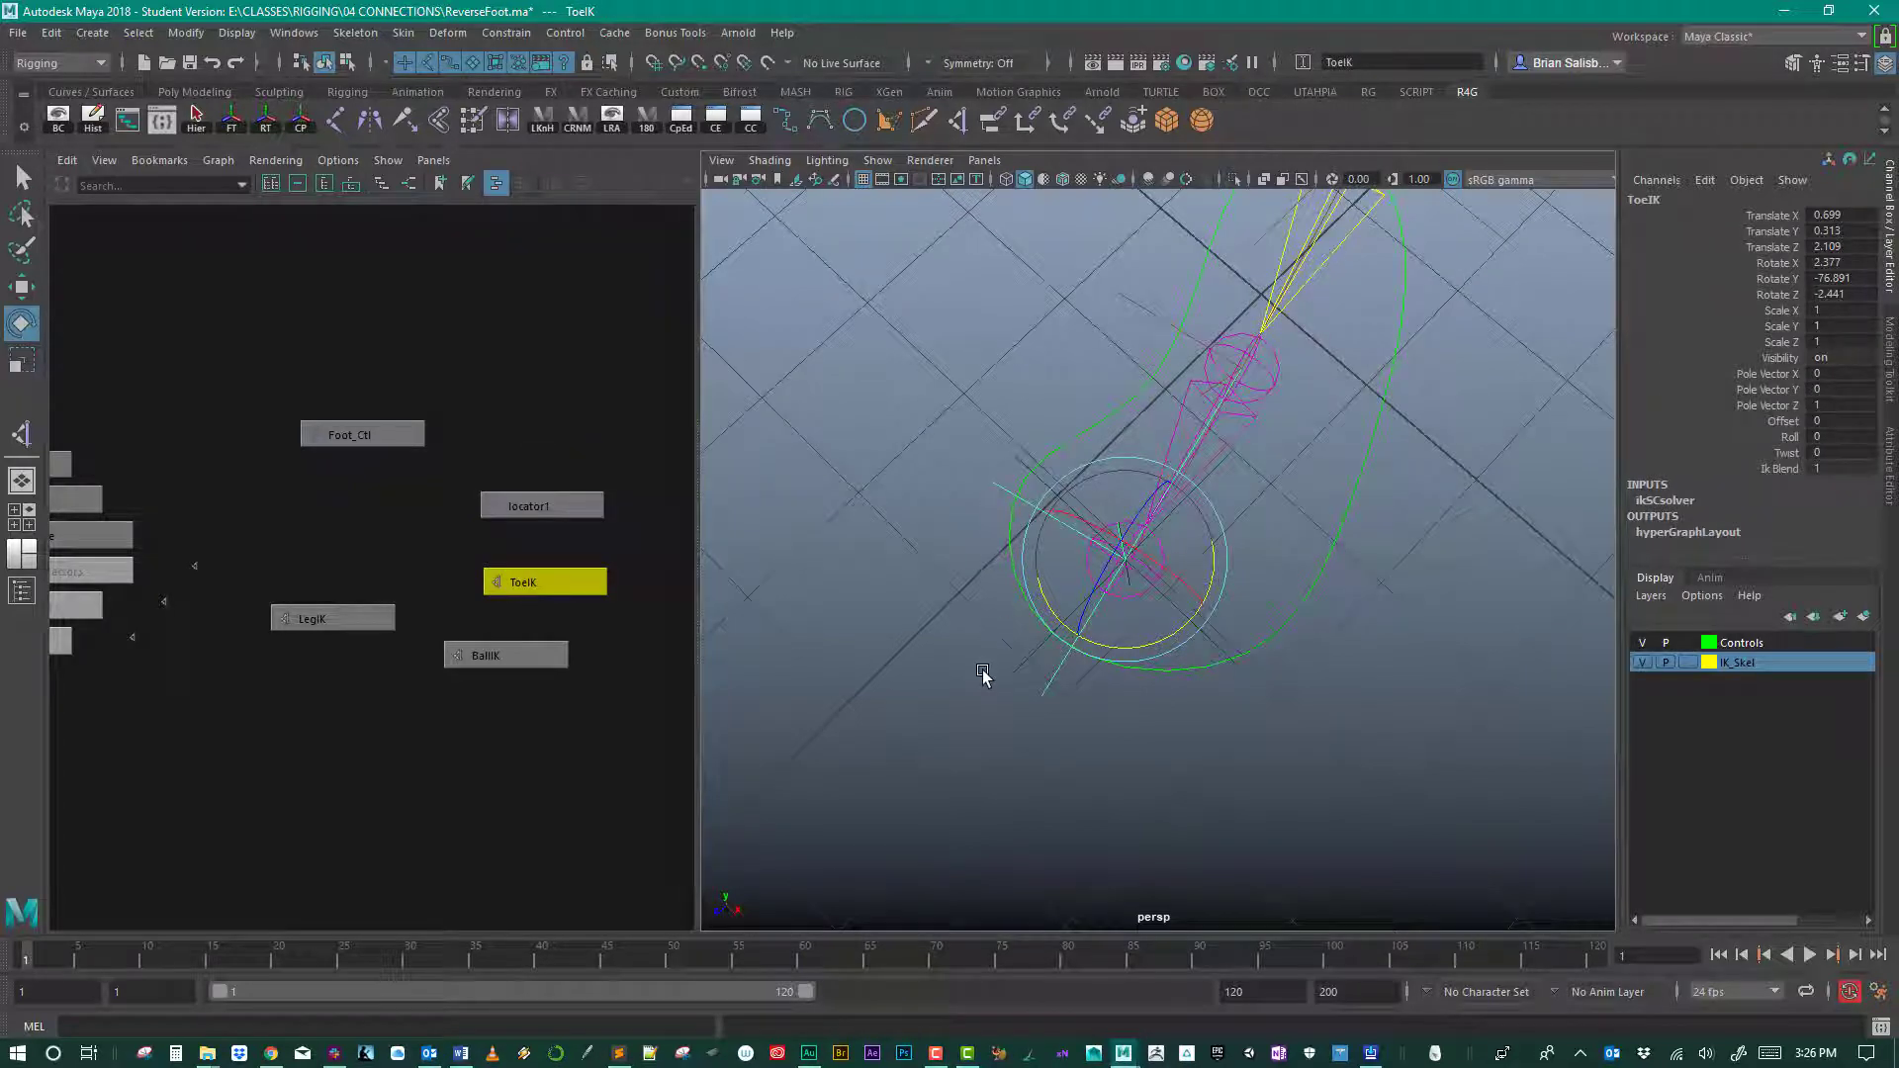
left_click_drag(988, 669, 890, 479, "alt")
left_click(962, 597)
left_click_drag(888, 597, 1024, 547, "alt")
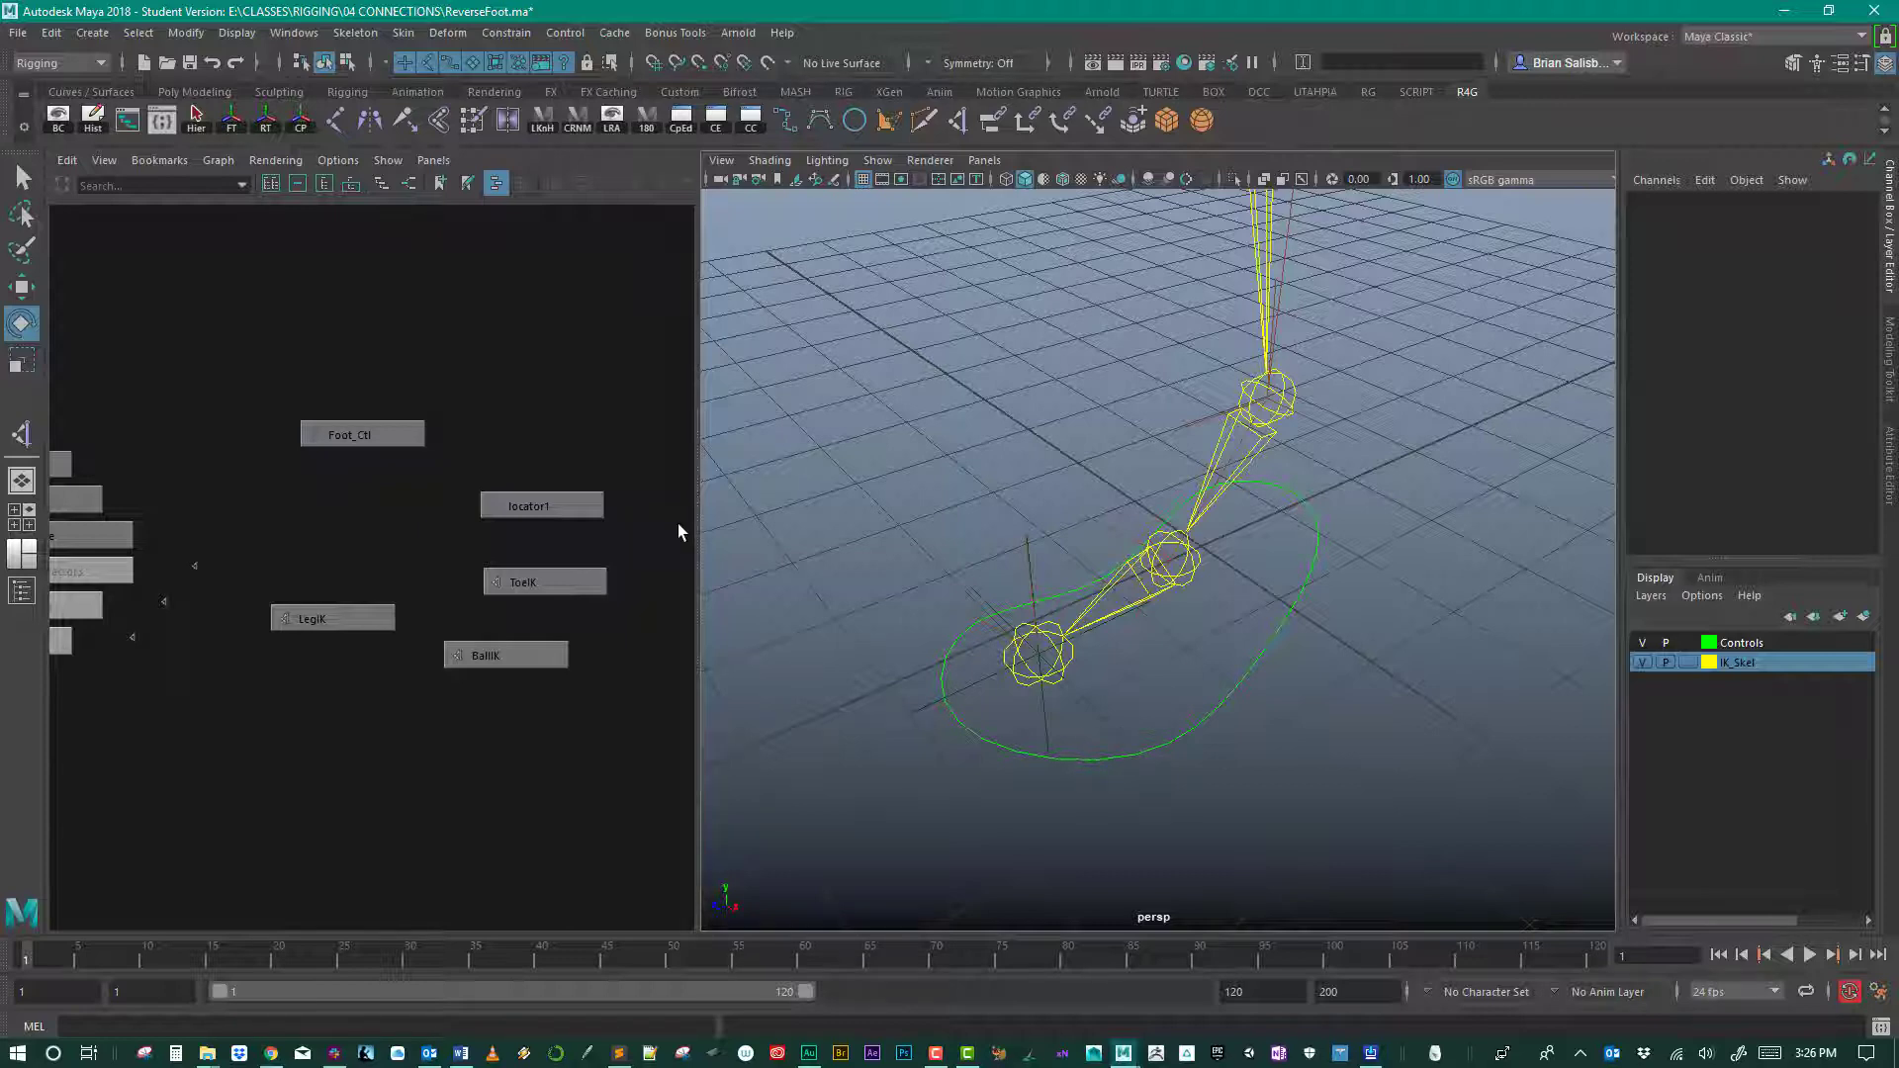
left_click_drag(532, 438, 579, 526)
key("Delete")
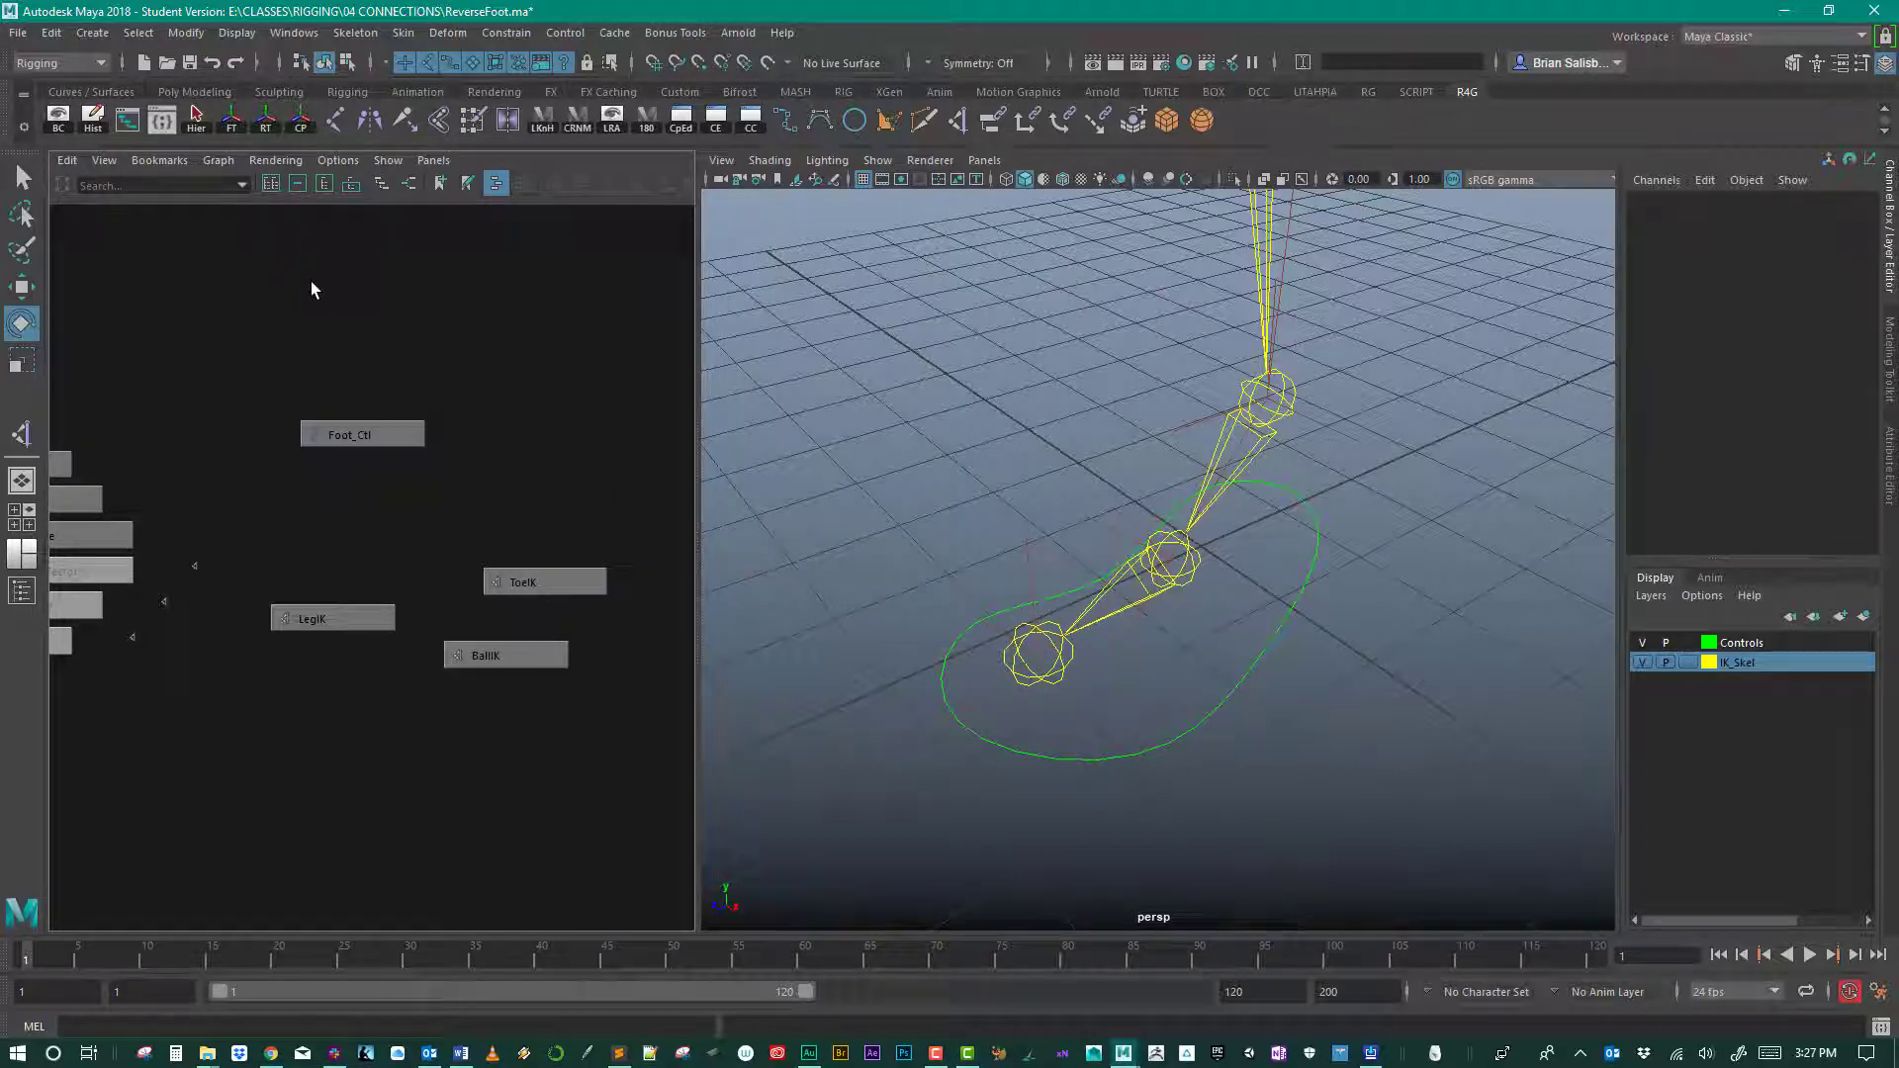
Step: Create a new locator, rename it Toe_Loc and place its node above ToeIK in the graph
left_click(92, 33)
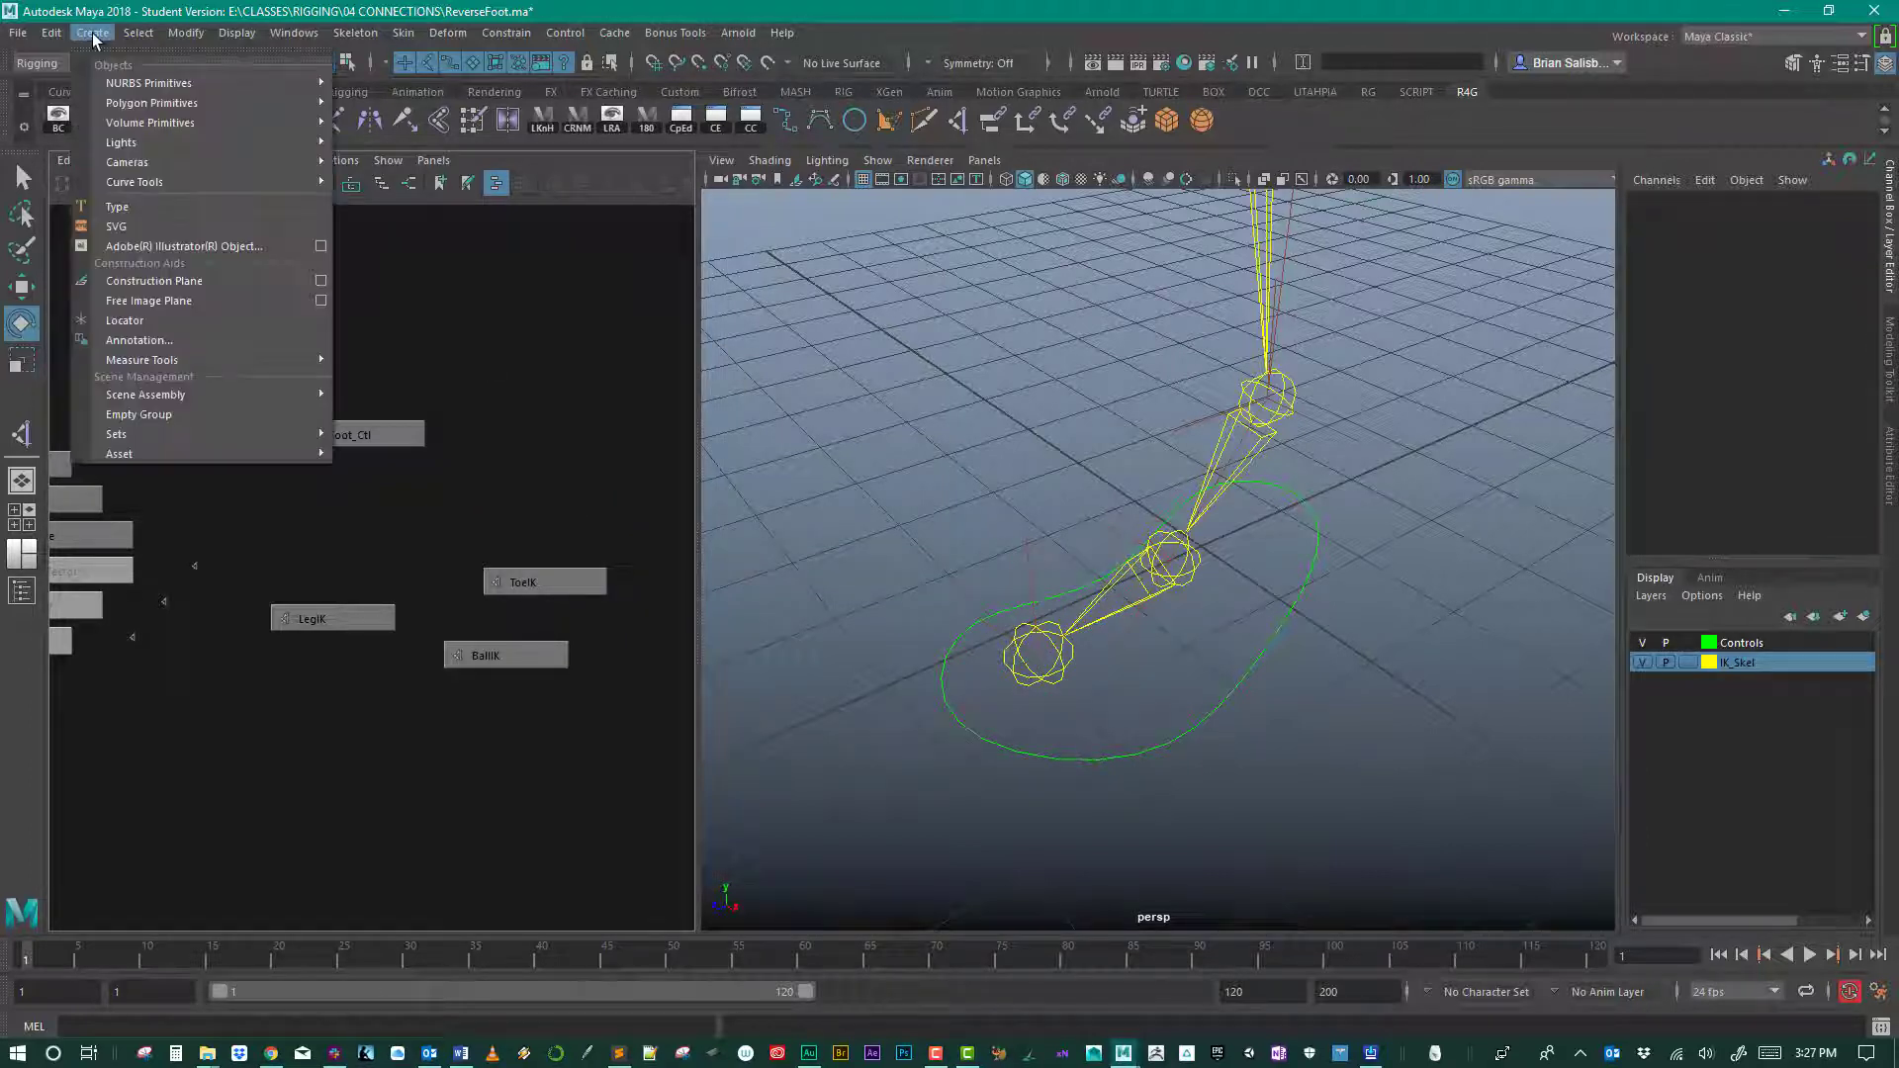
left_click(174, 322)
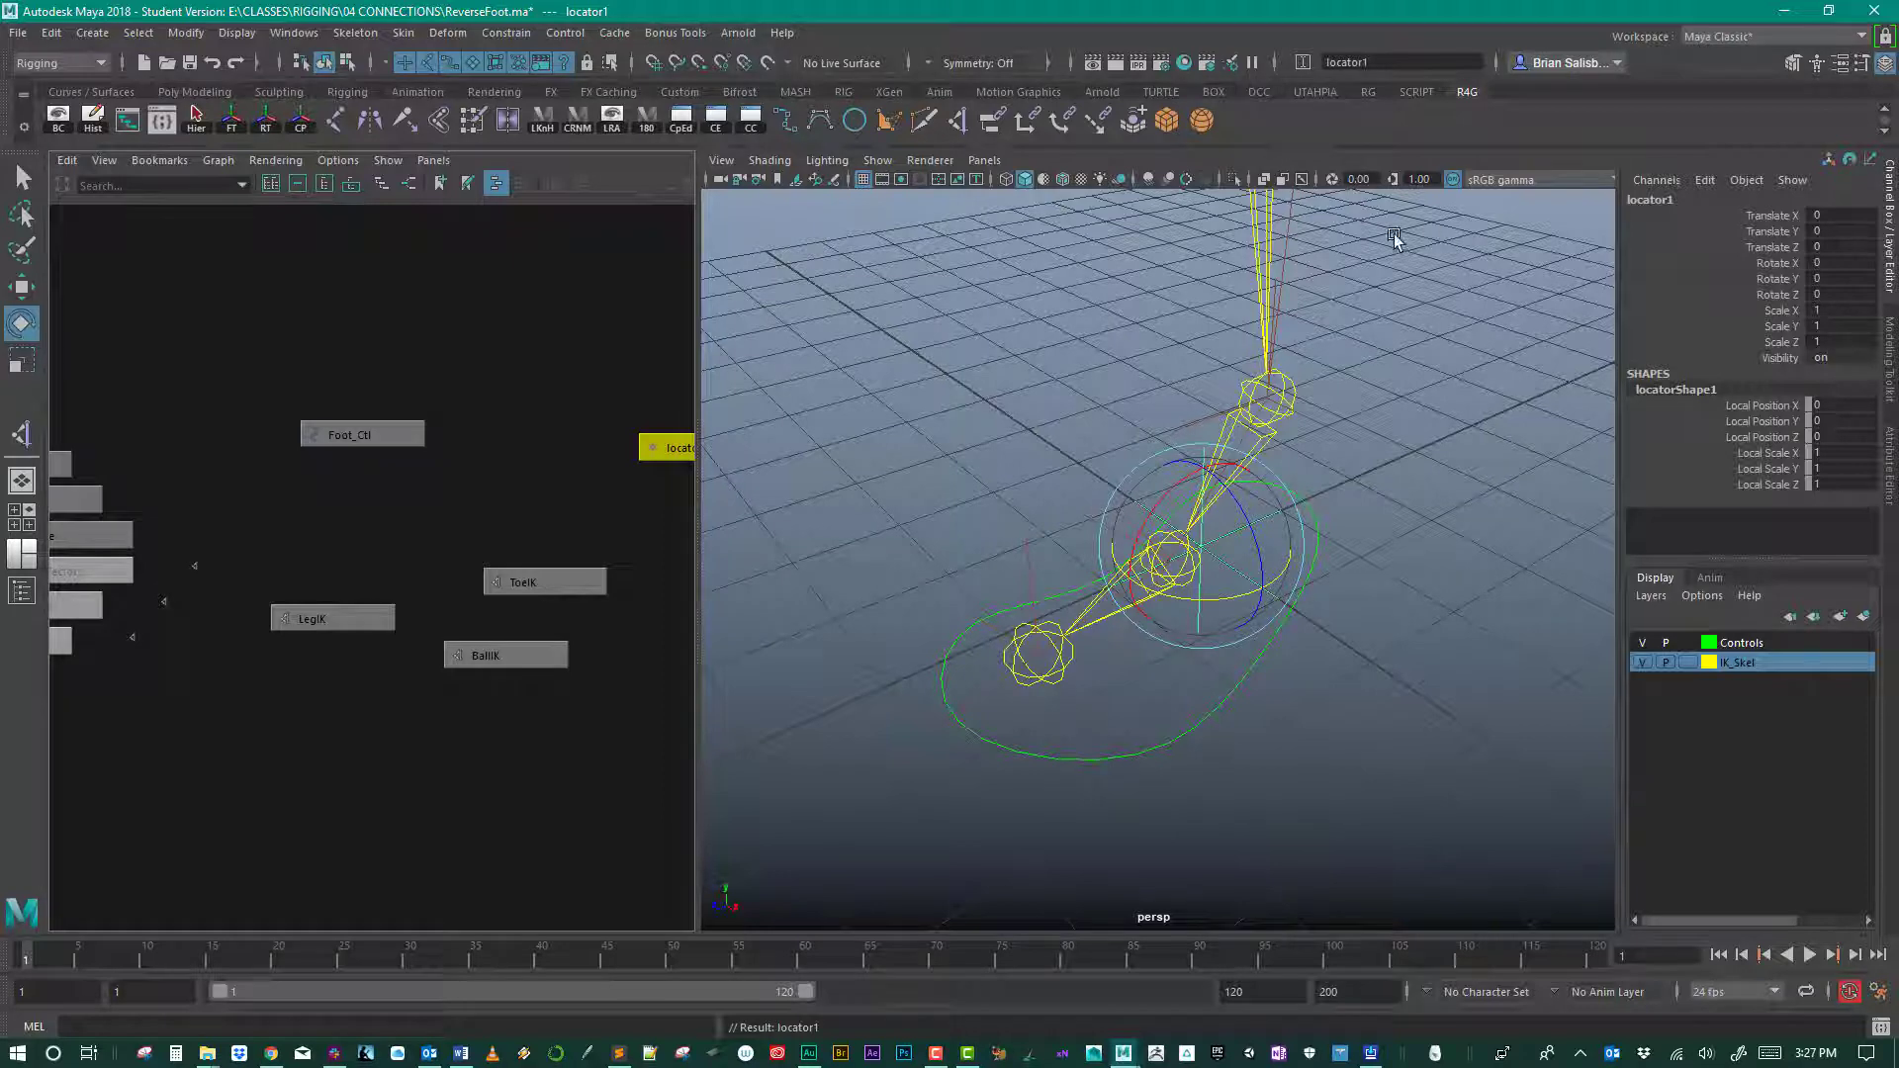
left_click(1708, 196)
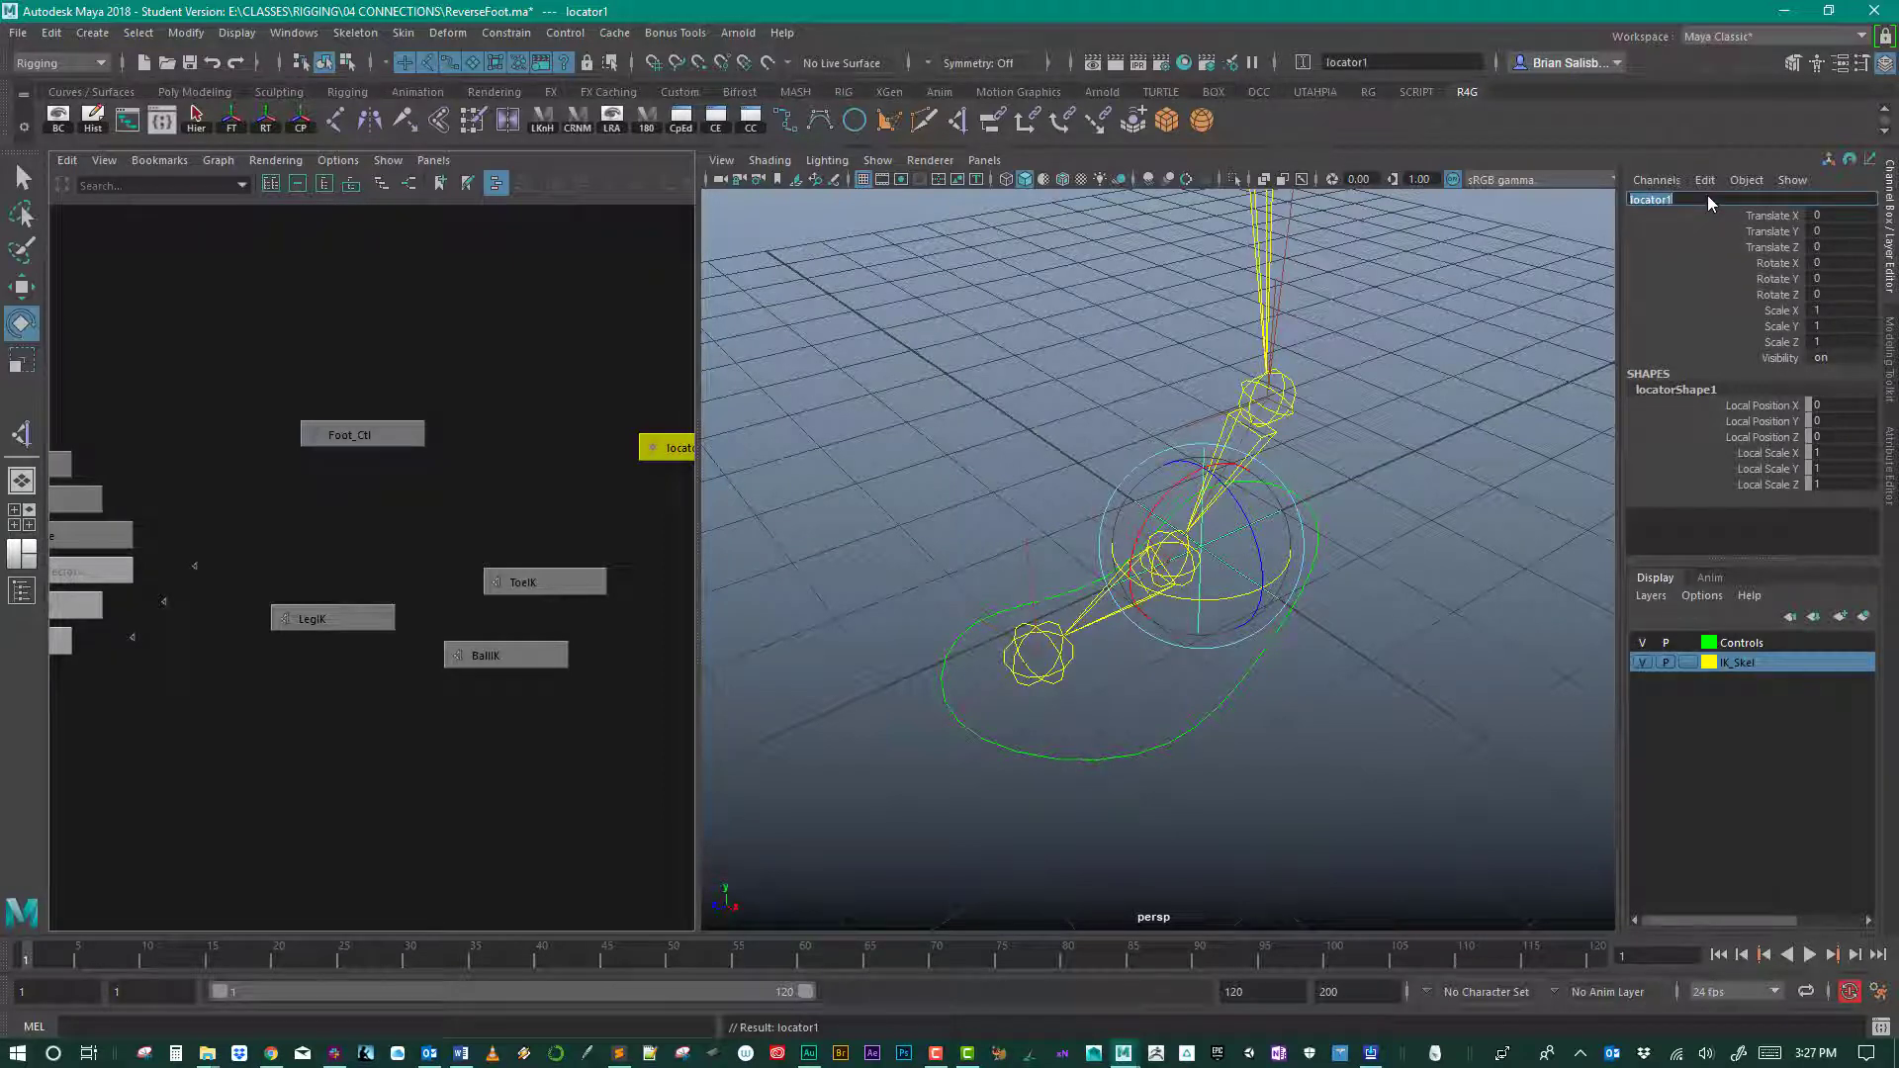
type("Toe_Loc")
key("Return")
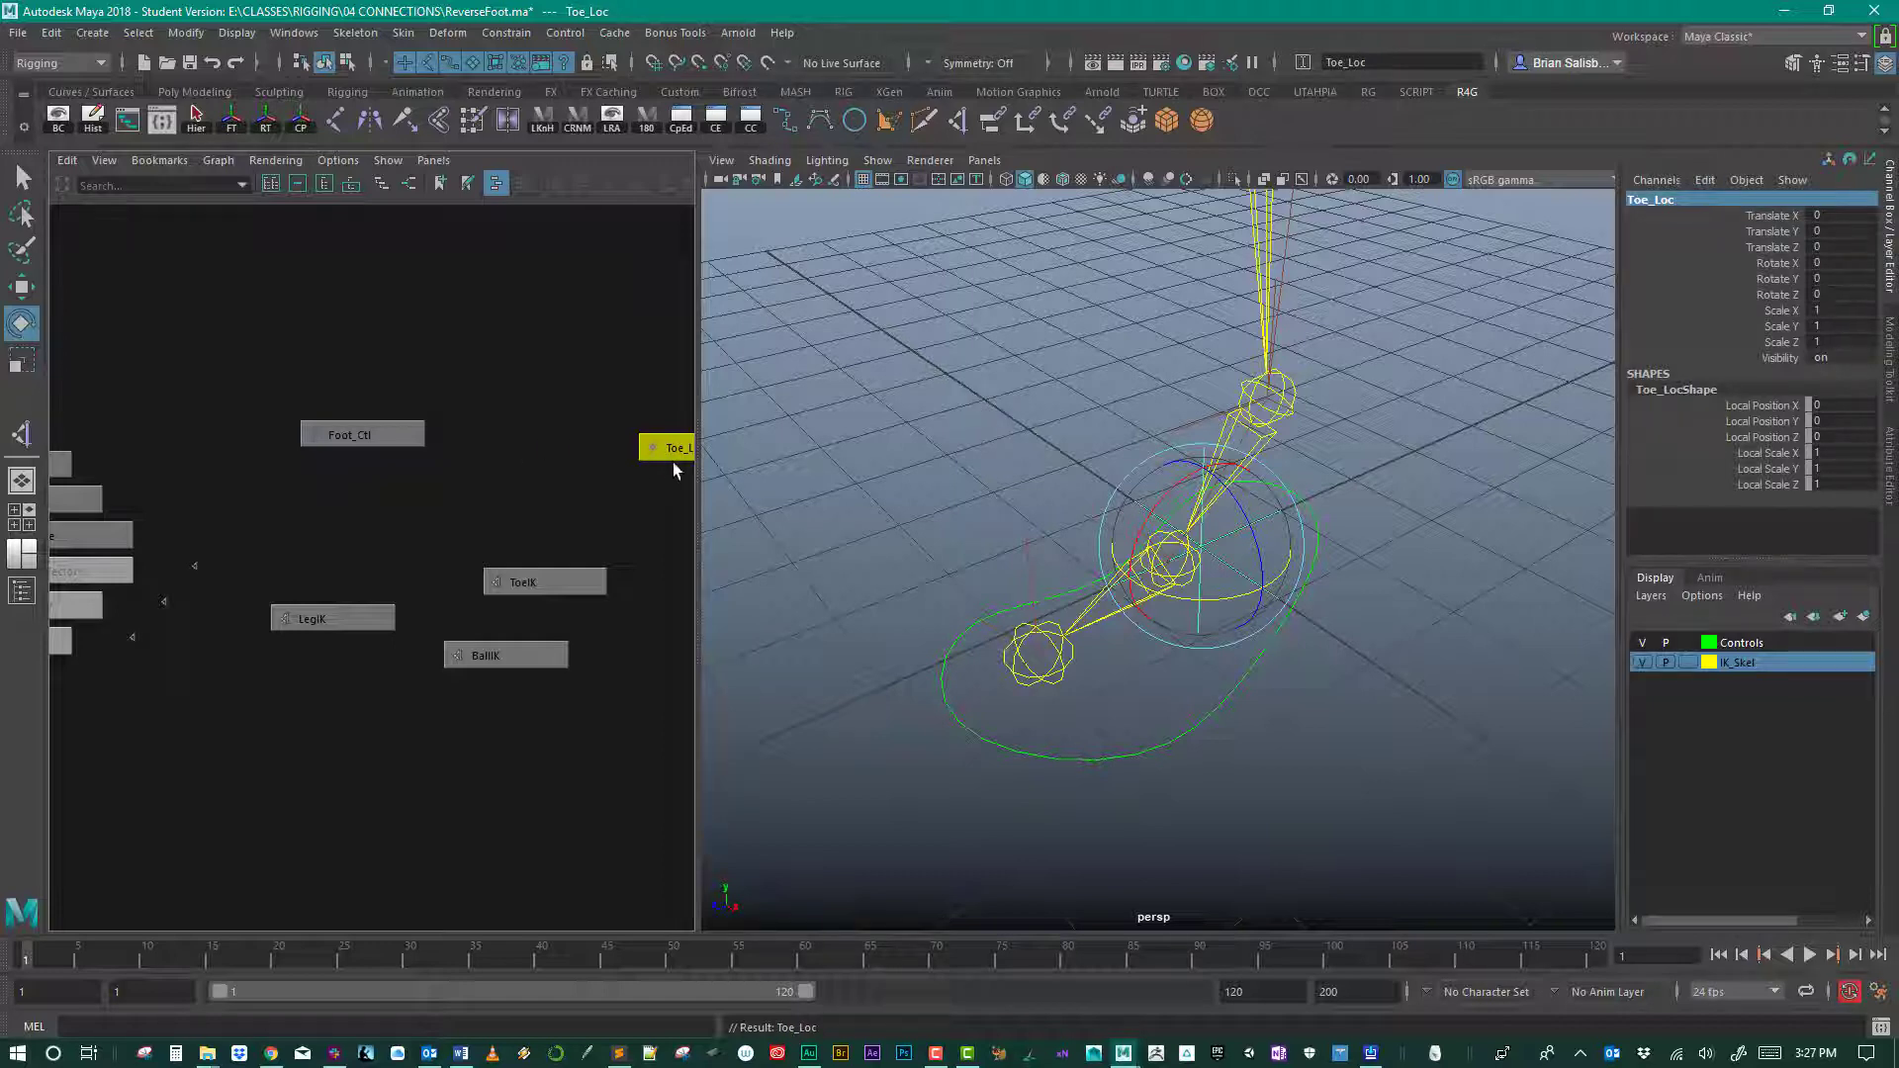
left_click_drag(676, 448, 551, 494)
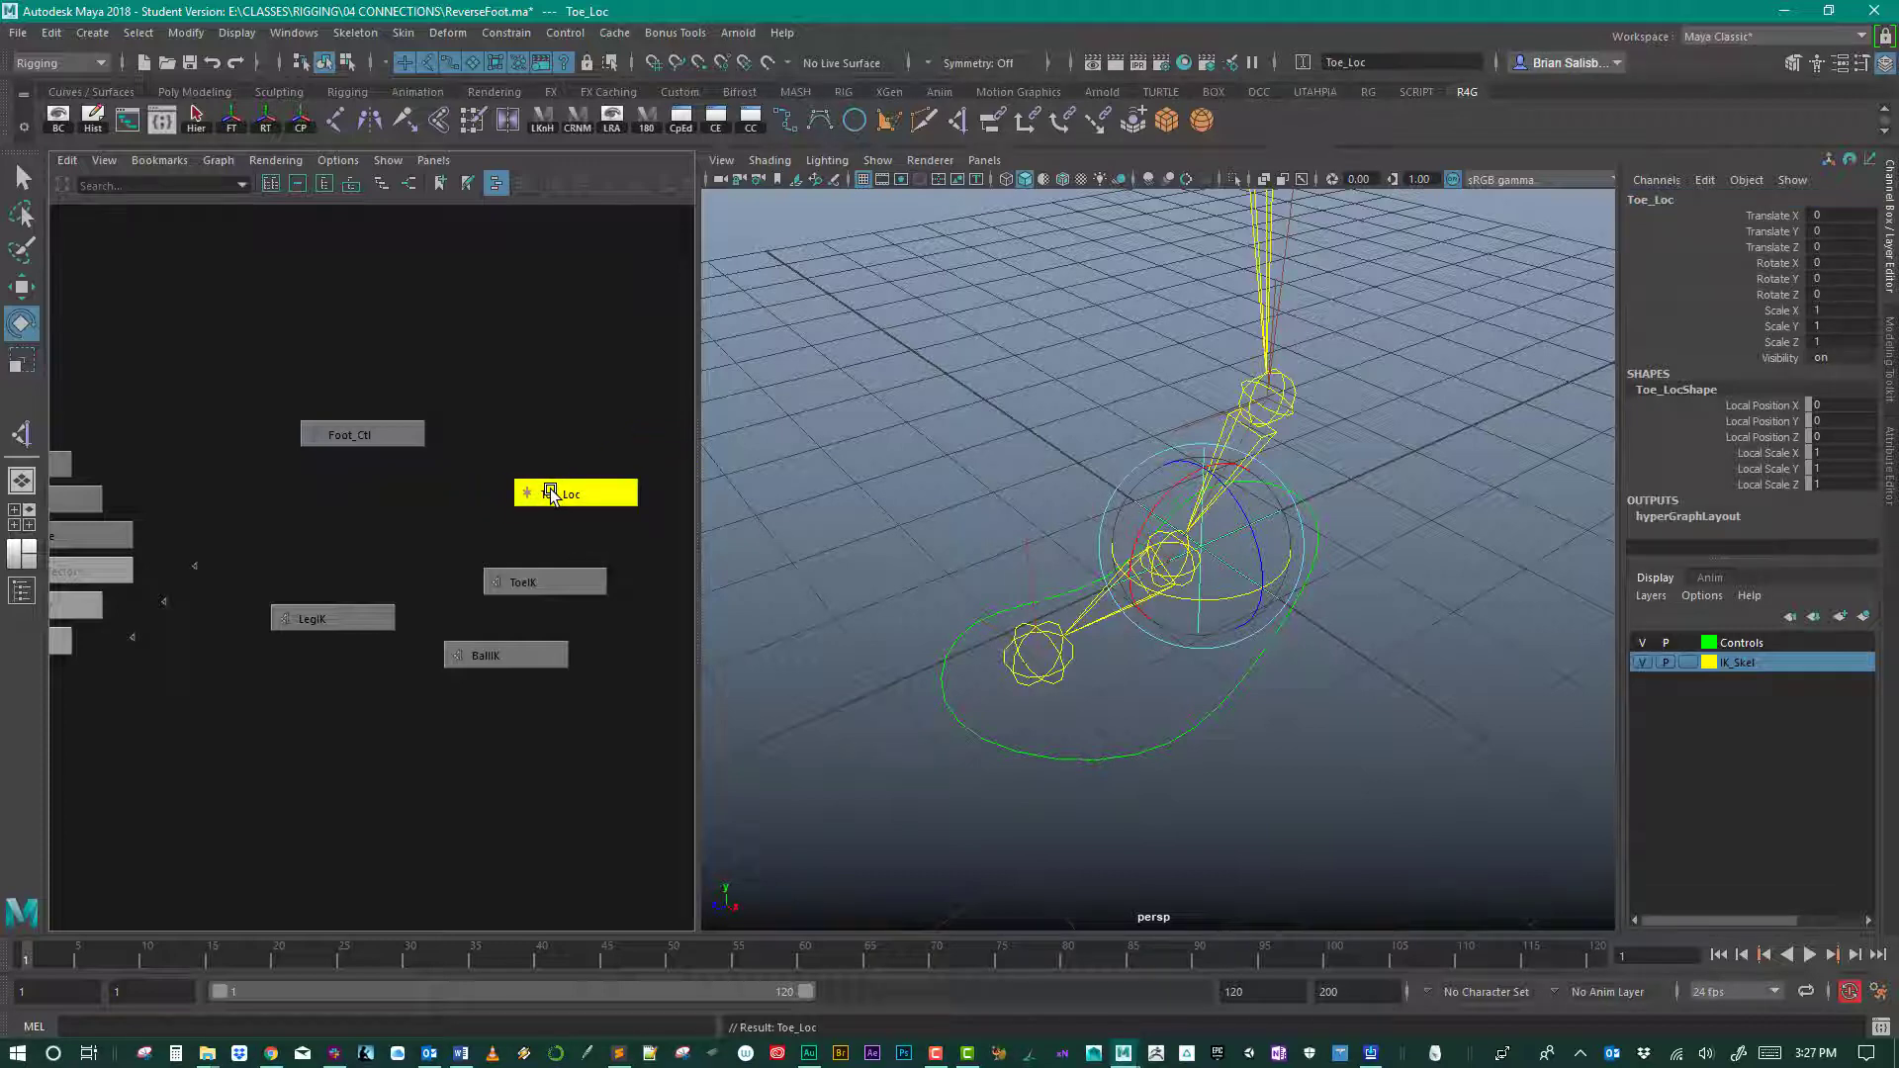
Step: Group Toe_Loc under a new parent group, bring both nodes into view and select the group
key("ctrl+g")
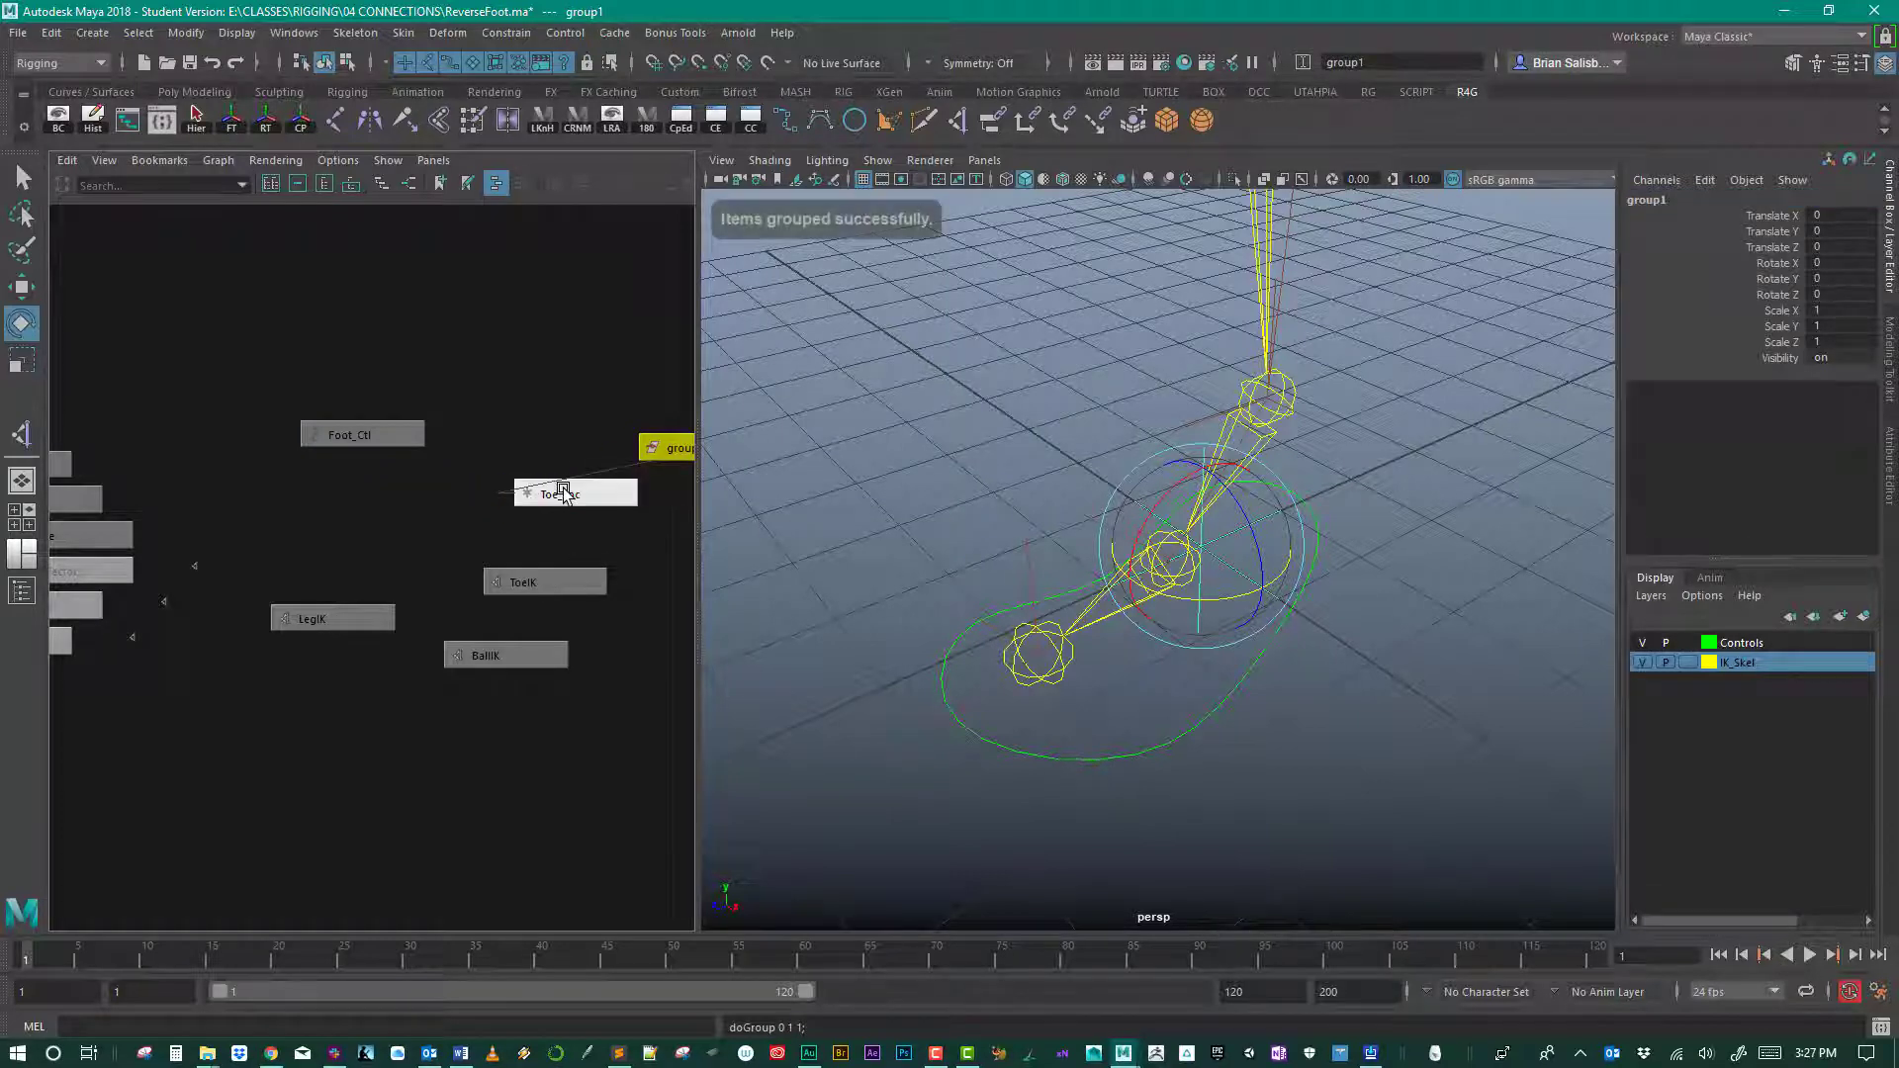
left_click_drag(554, 495, 303, 494)
left_click(286, 337)
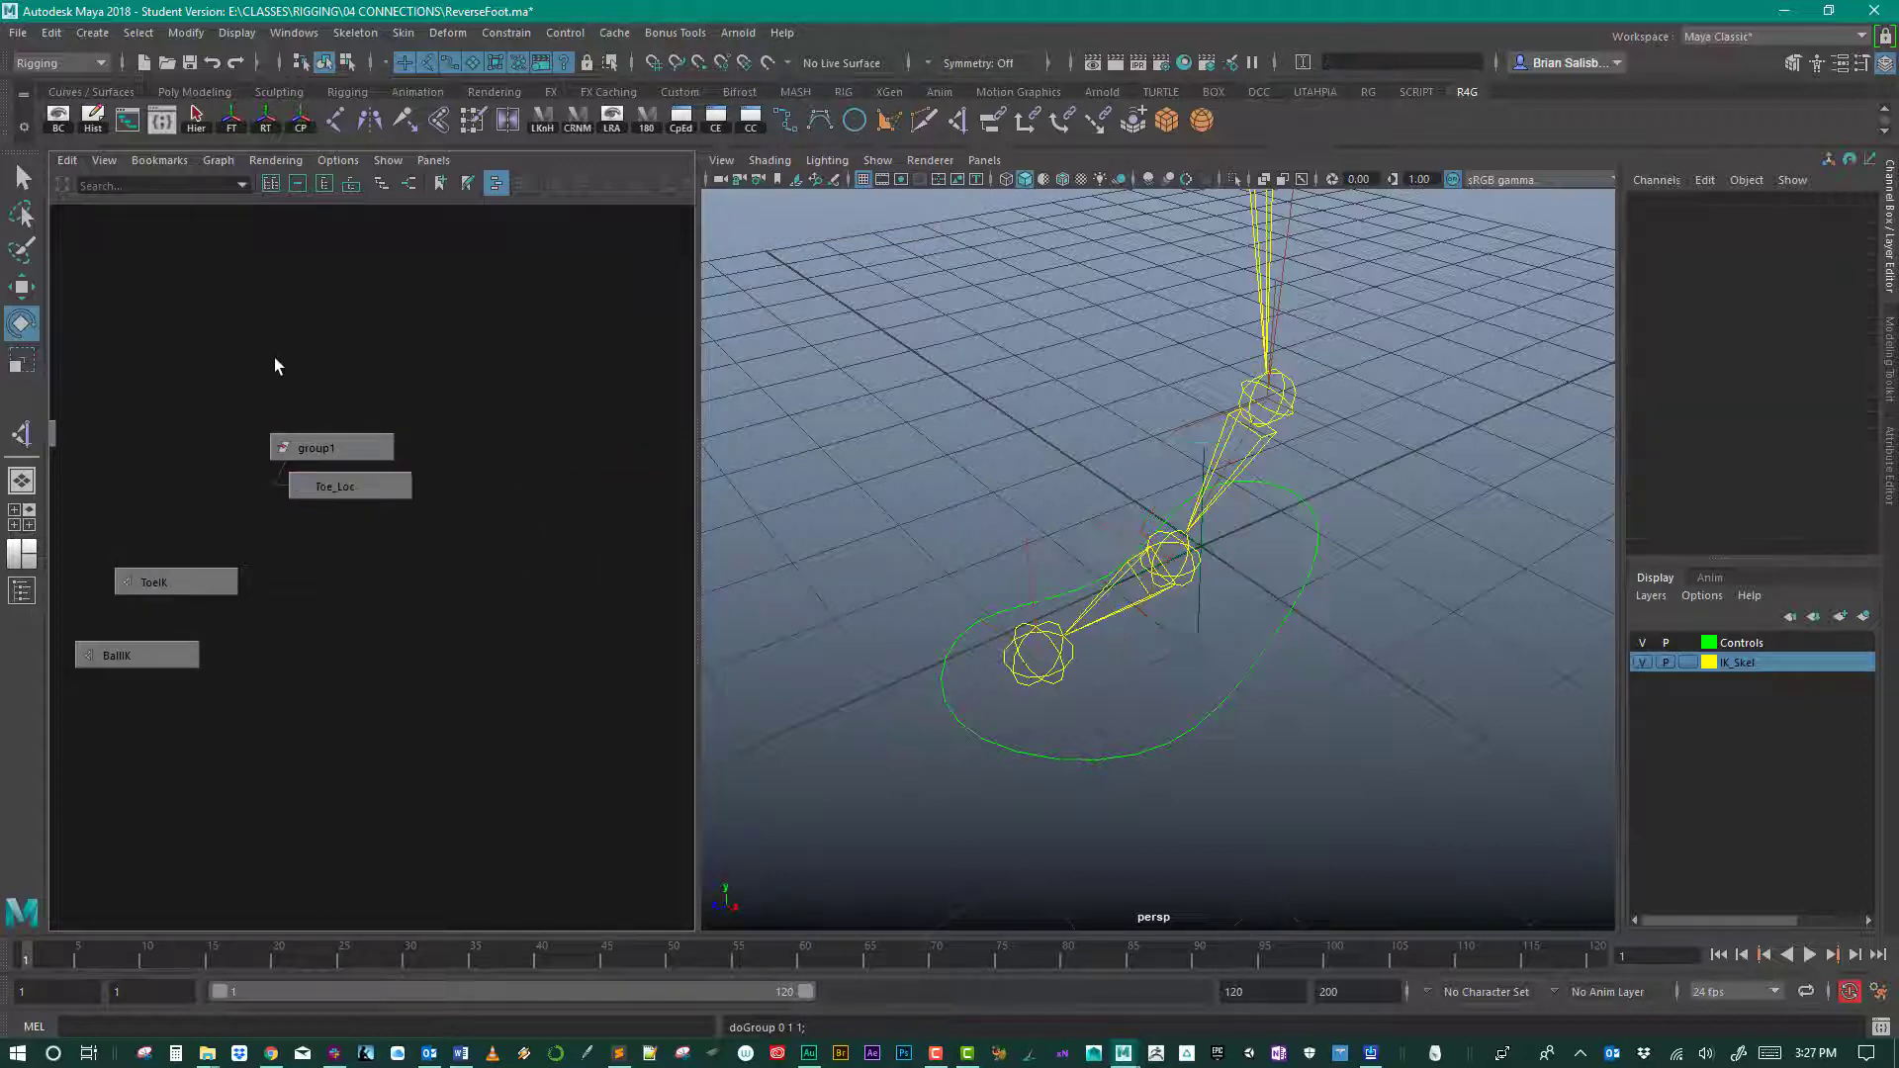
left_click_drag(275, 361, 392, 442)
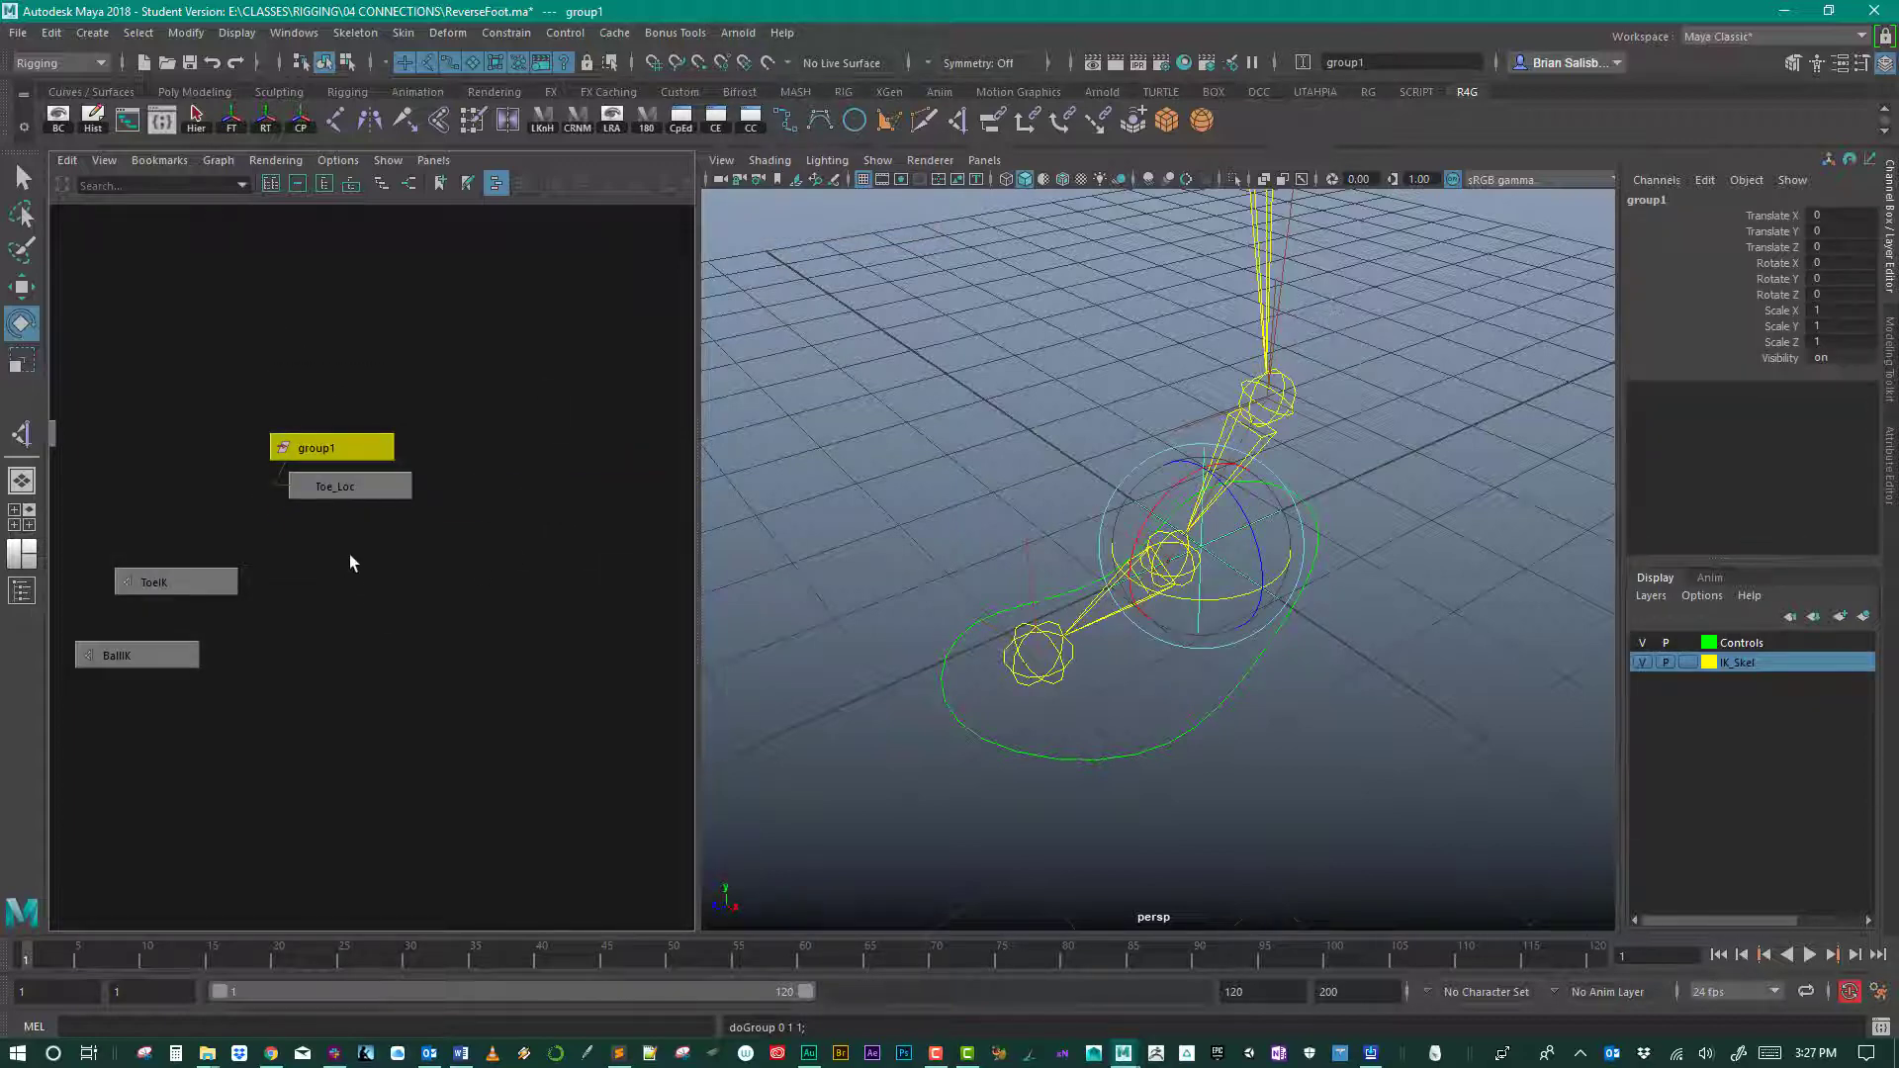
Step: Rename the group above Toe_Loc as Toe_Loc_Grp, reusing the locator's name, and clear the selection
left_click(358, 485)
left_click(1700, 201)
key("ctrl+c")
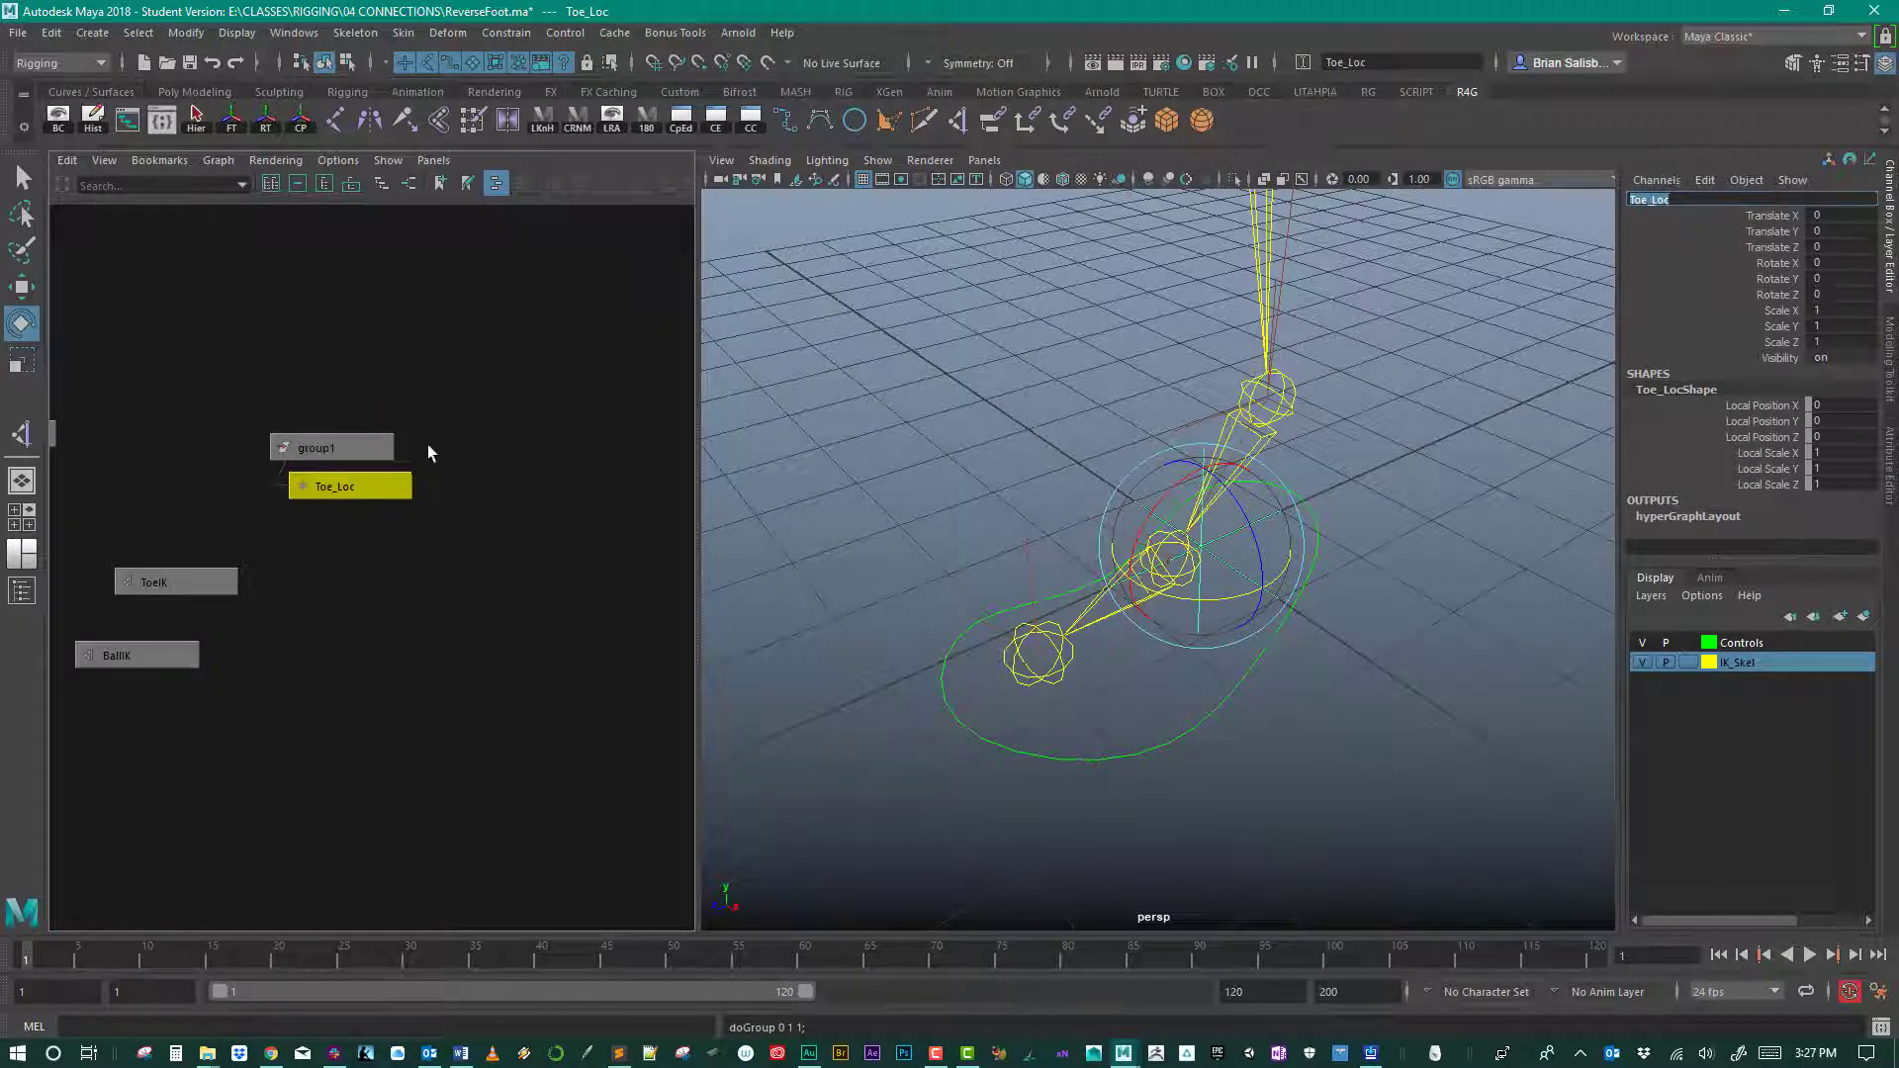
left_click(334, 448)
left_click(1711, 201)
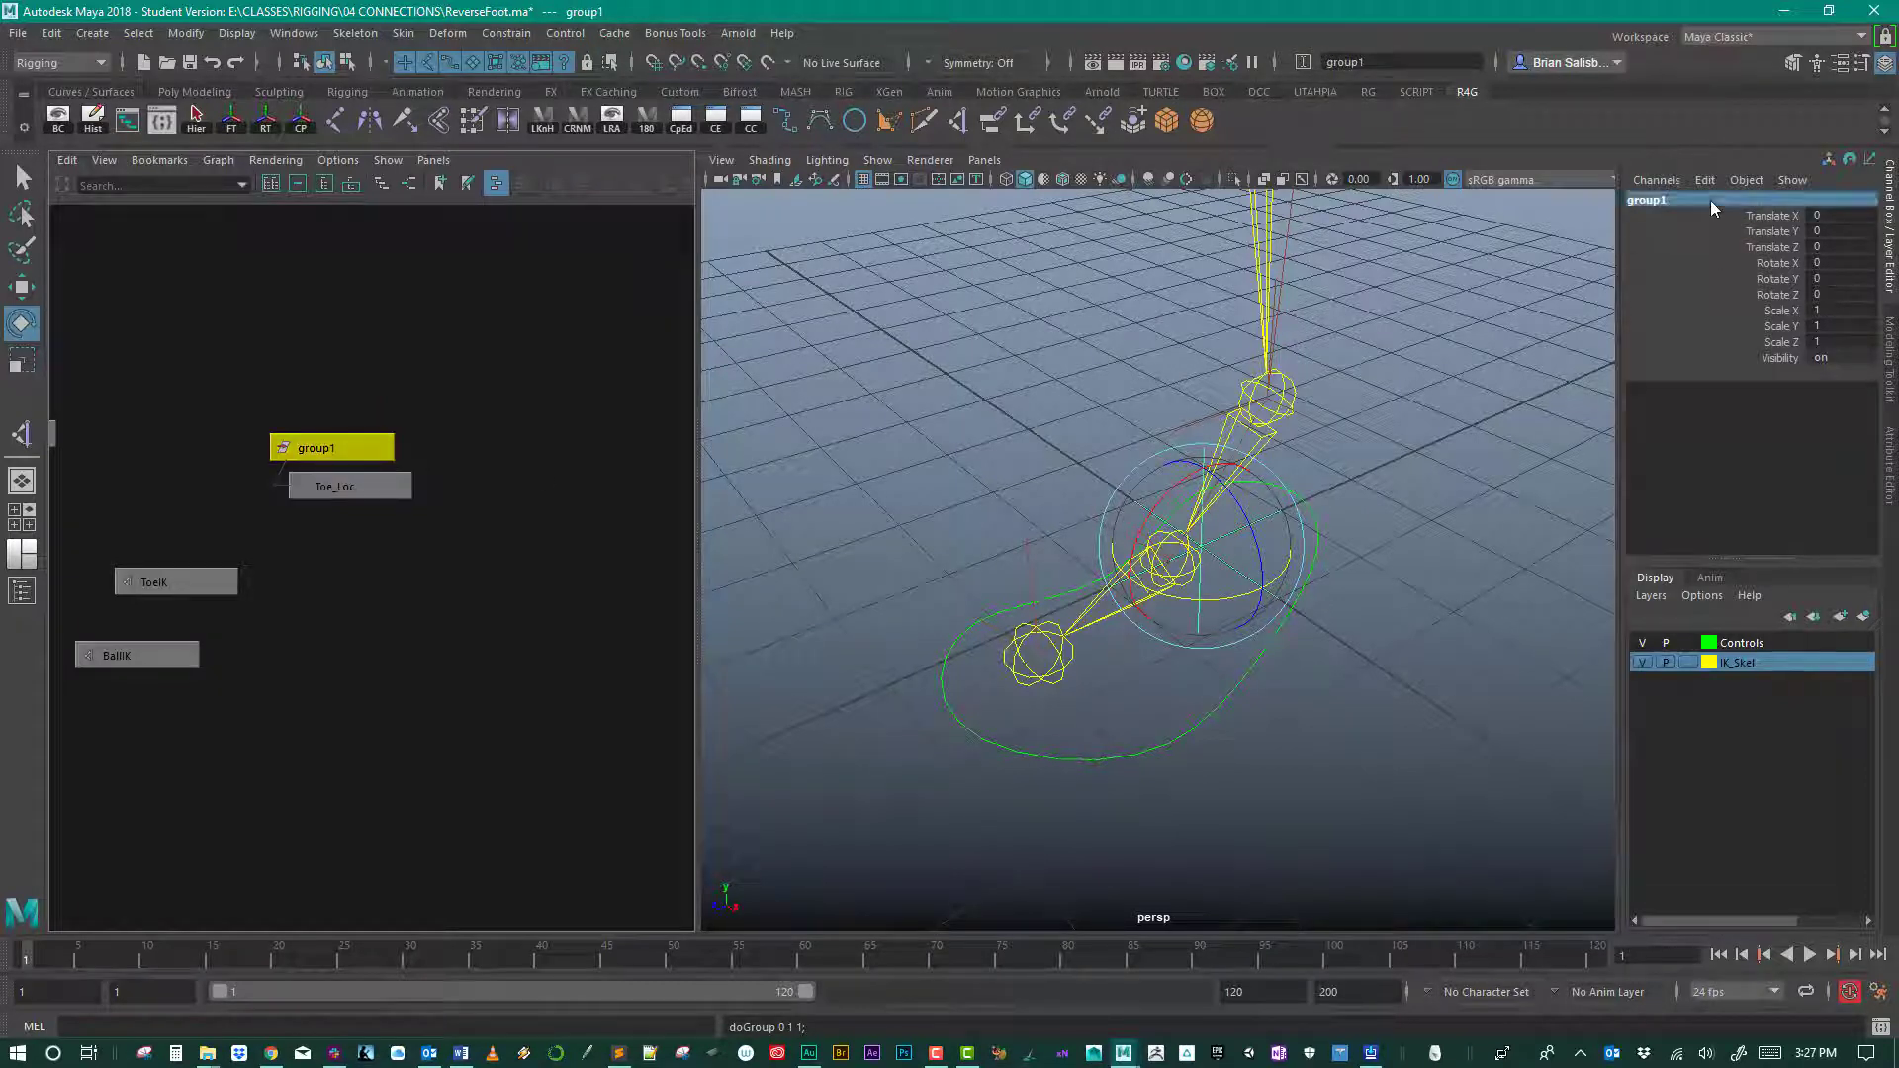
key("ctrl+v")
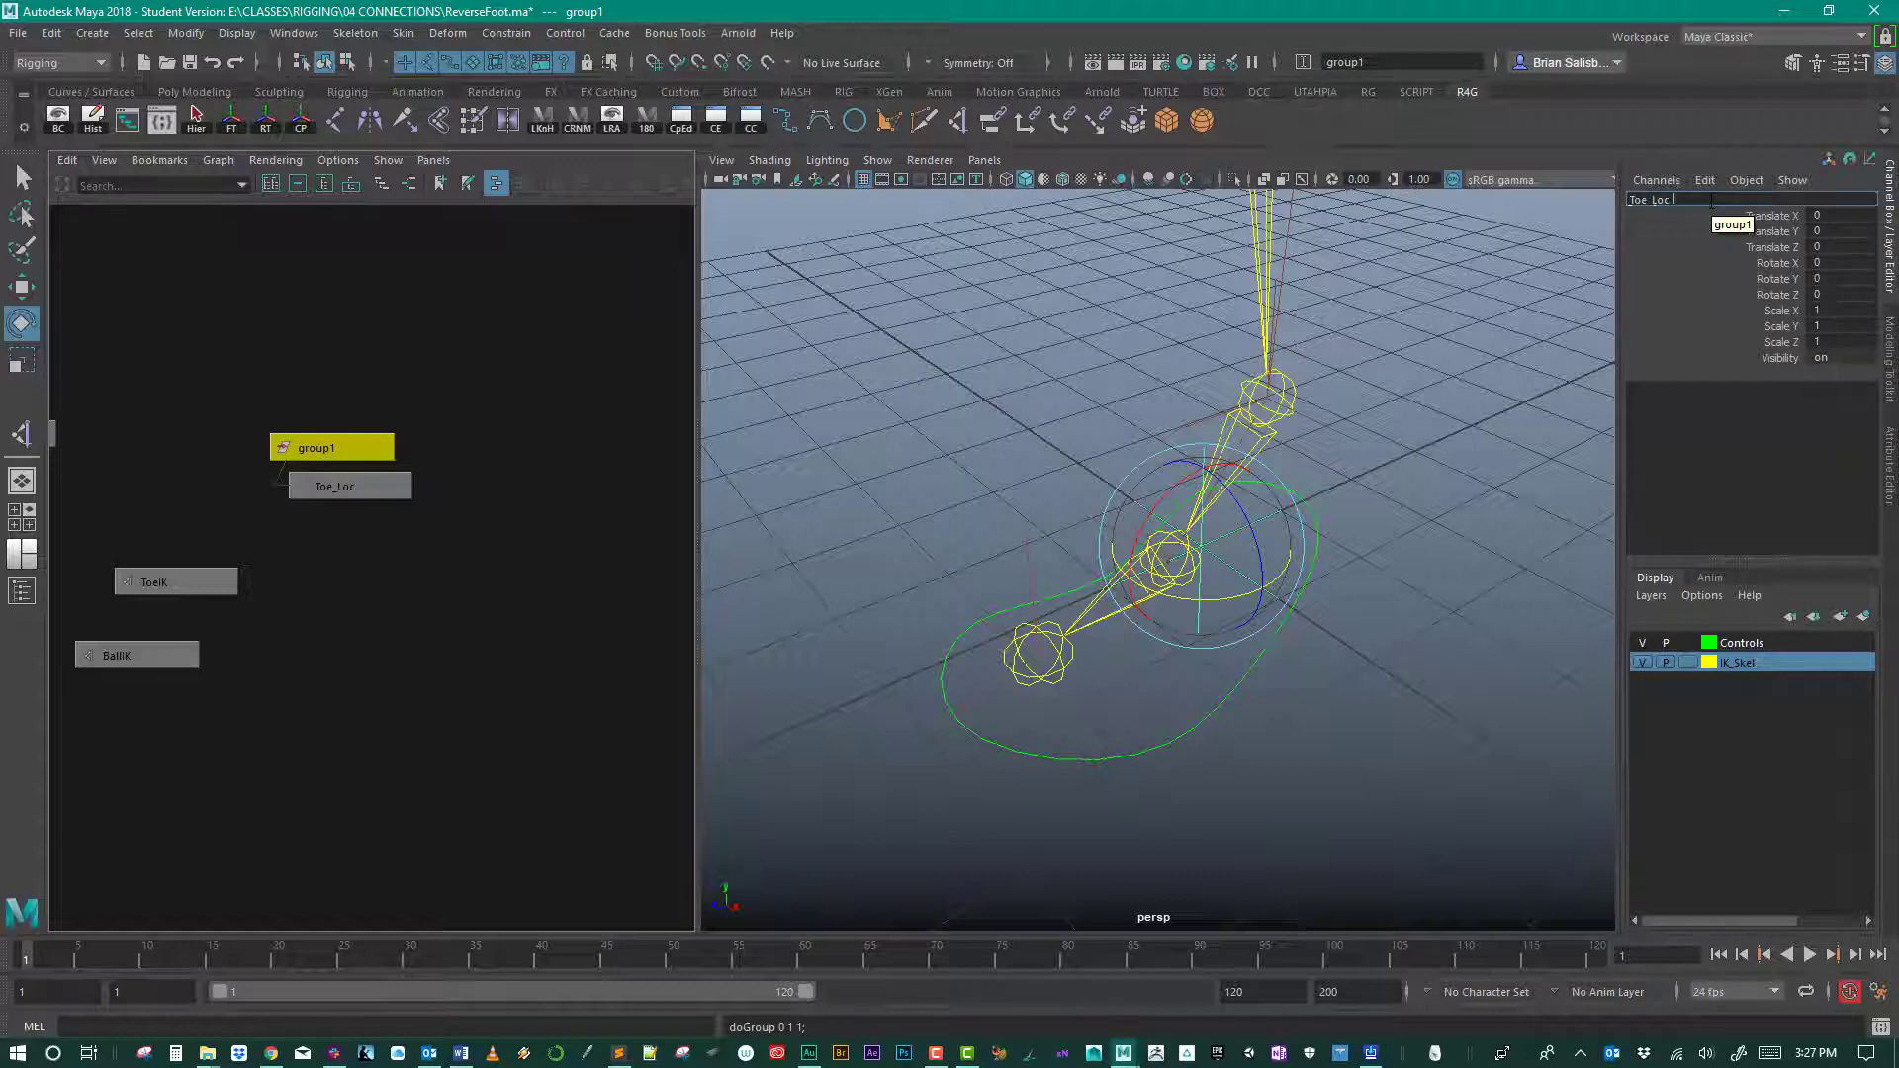
key("BackSpace")
key("BackSpace")
type("Gro")
key("Return")
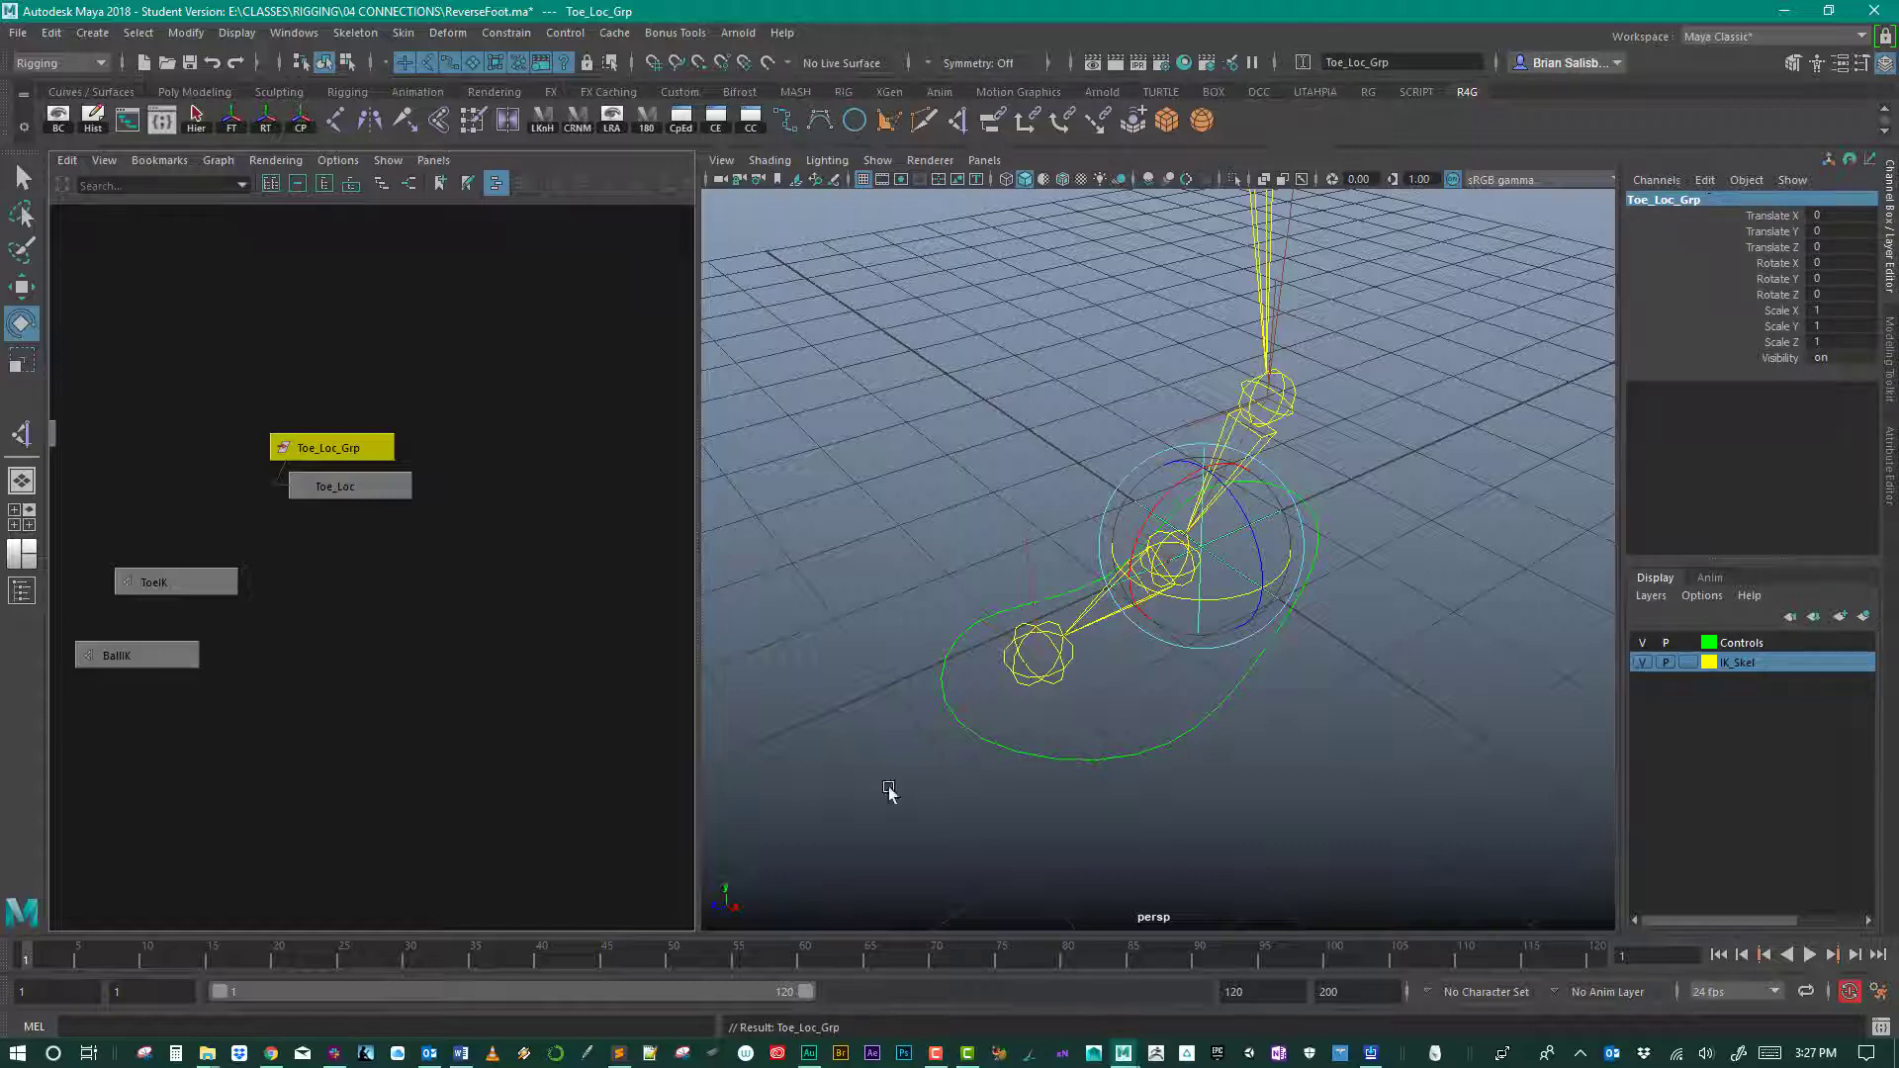
left_click(400, 366)
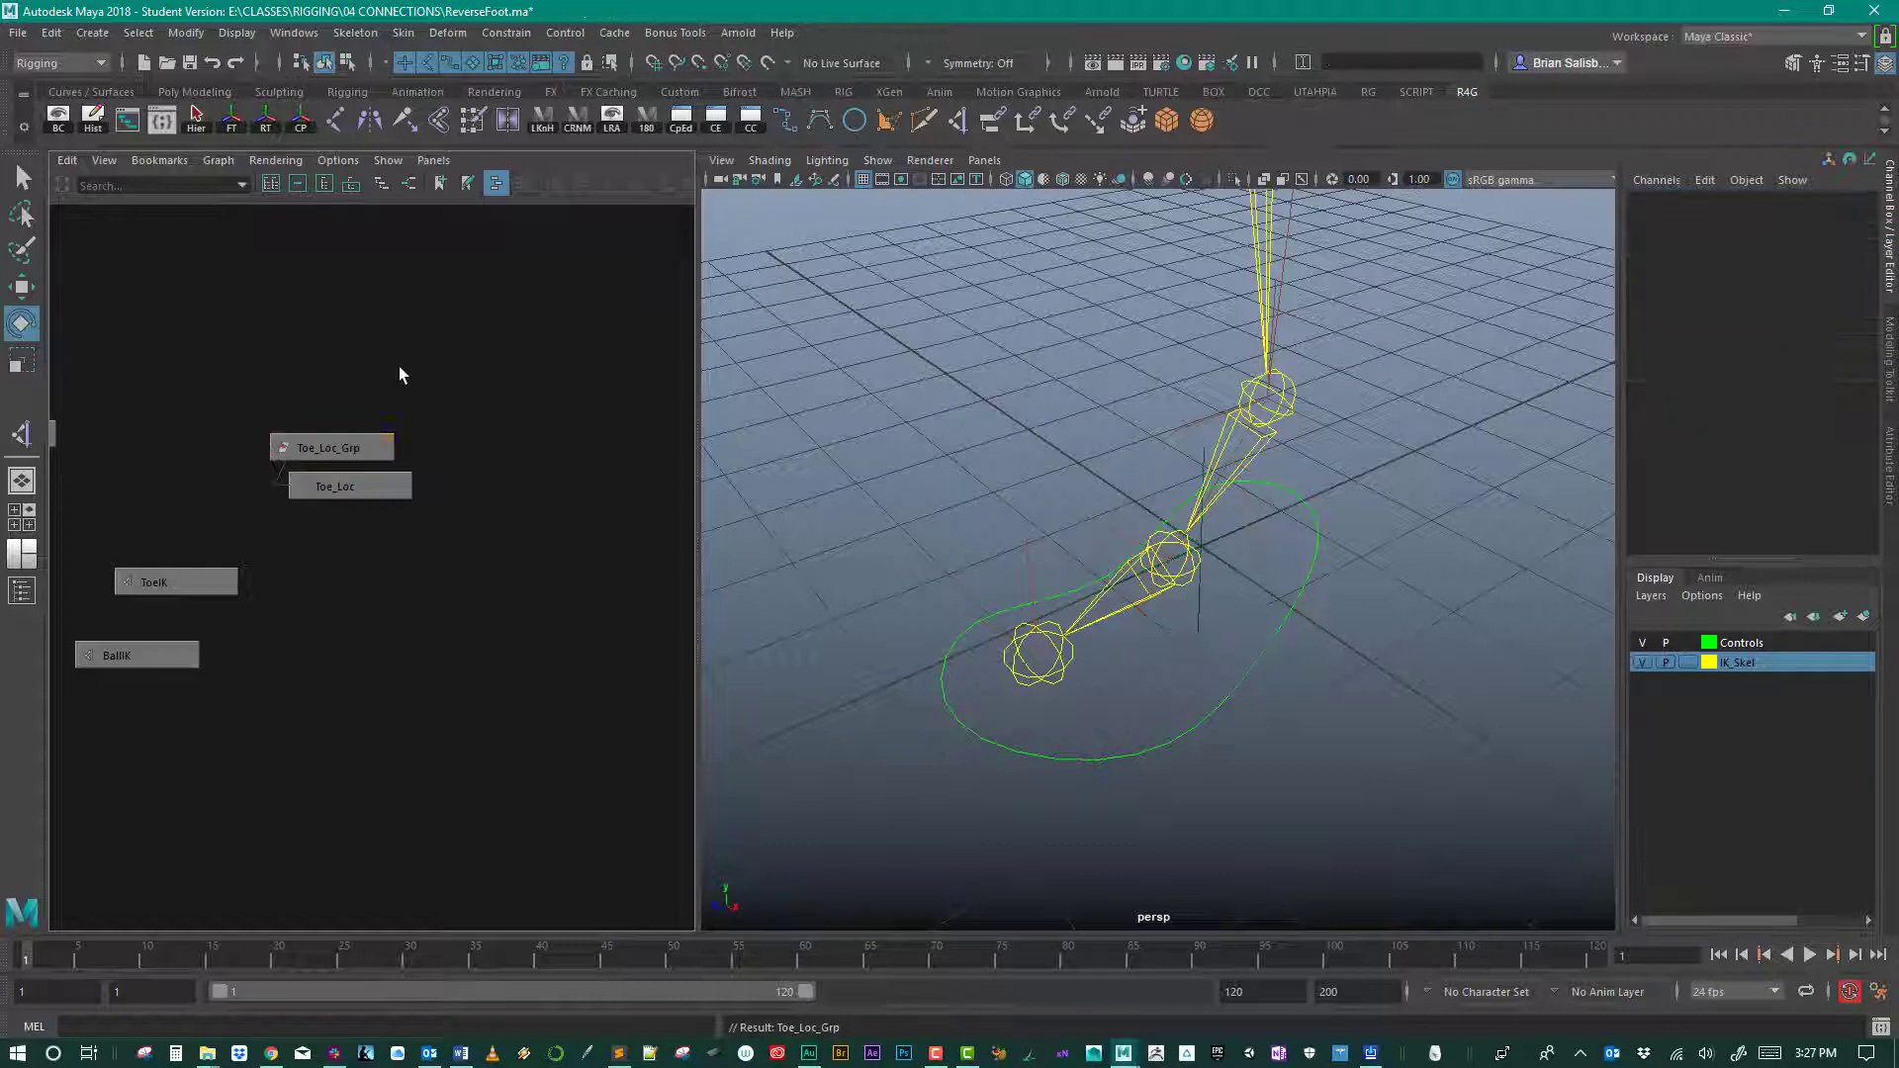
Step: Parent-constrain Toe_Loc_Grp to the Toe joint with Maintain Offset off and all translate and rotate axes constrained
left_click(389, 454)
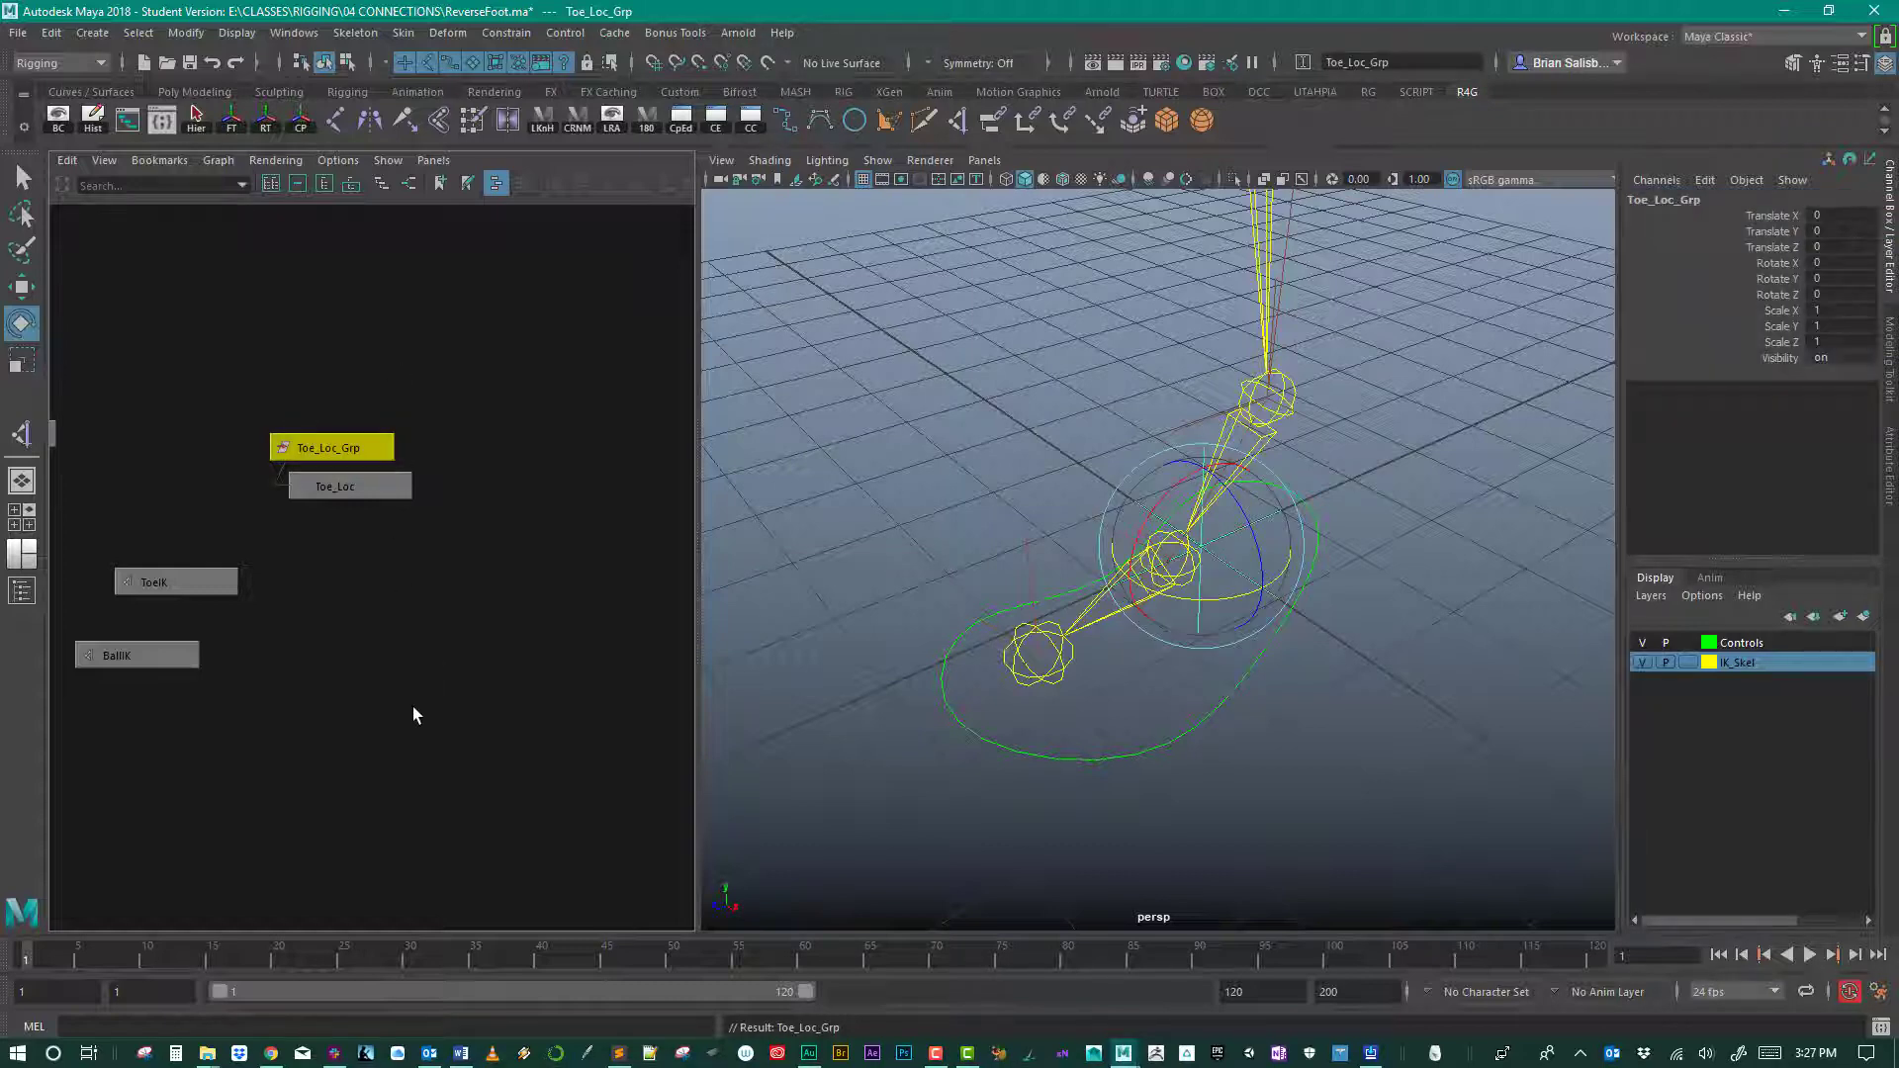
key("a")
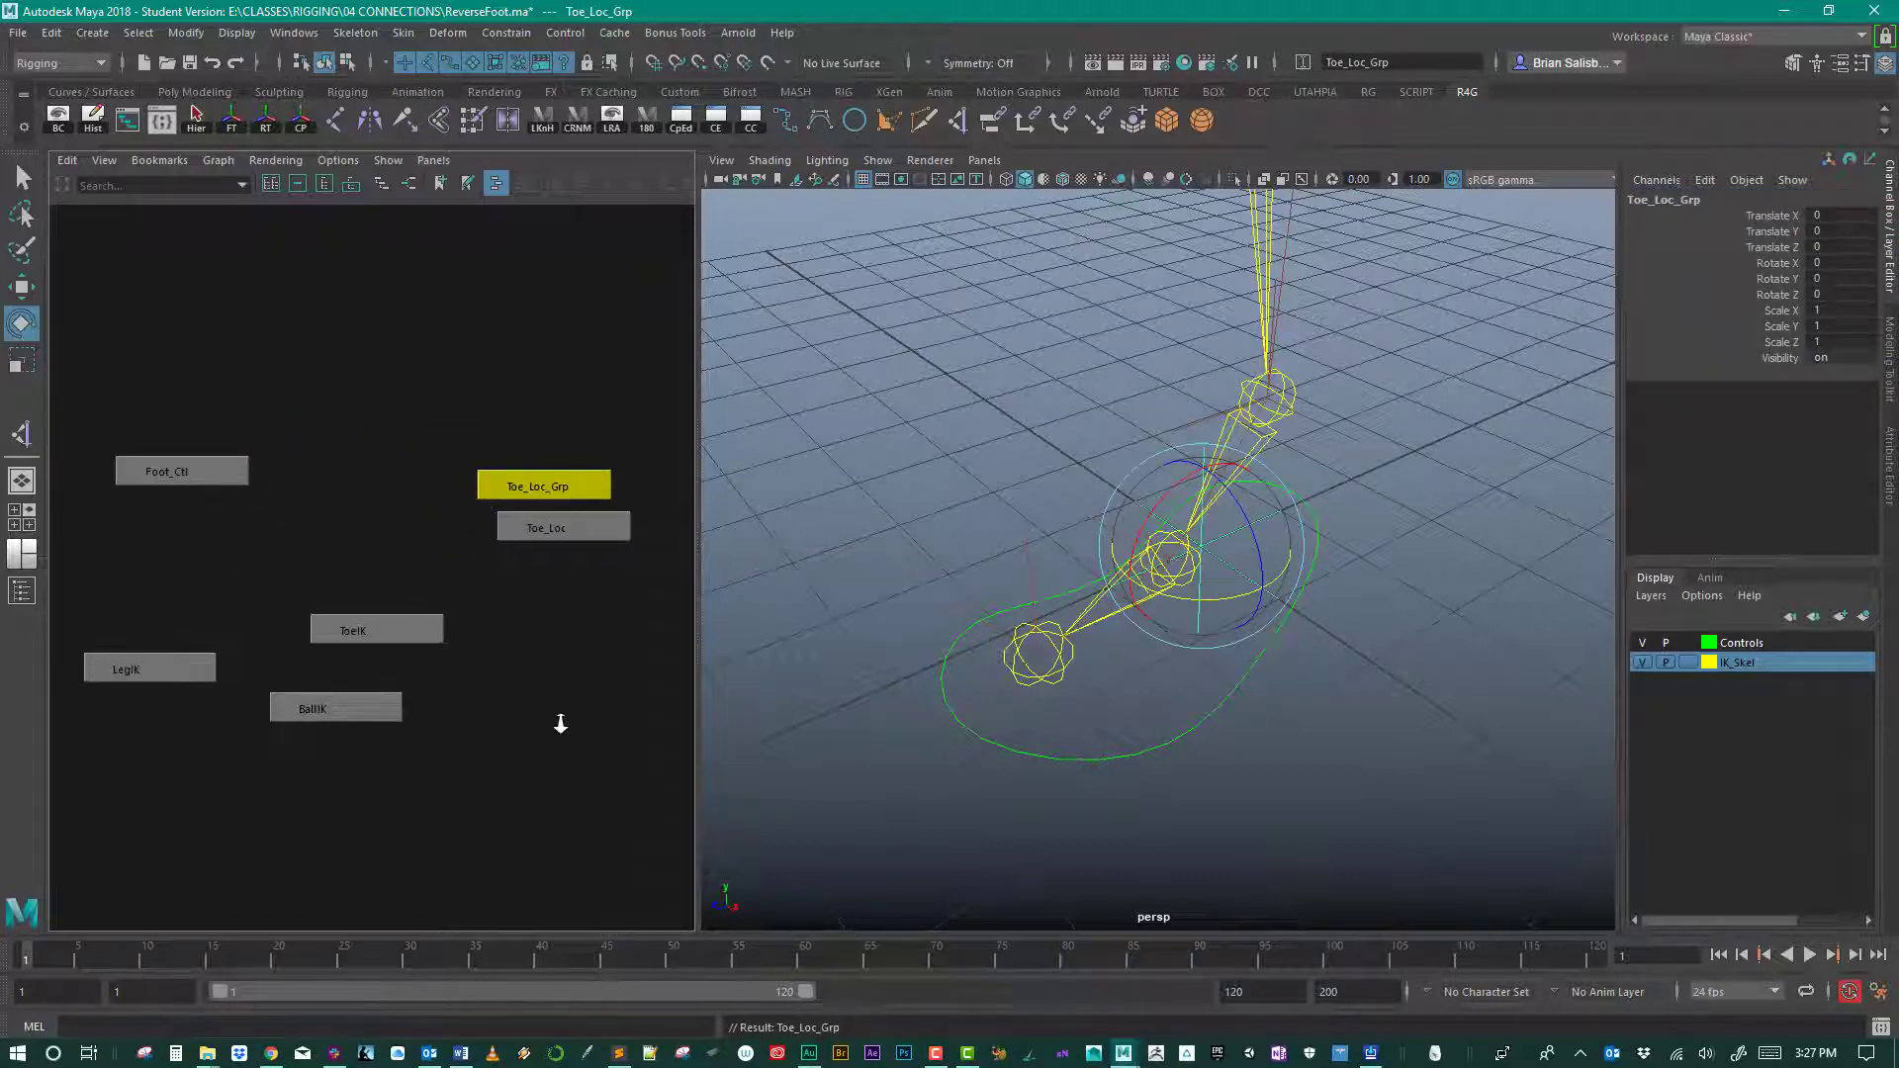
left_click_drag(849, 440, 856, 456, "alt")
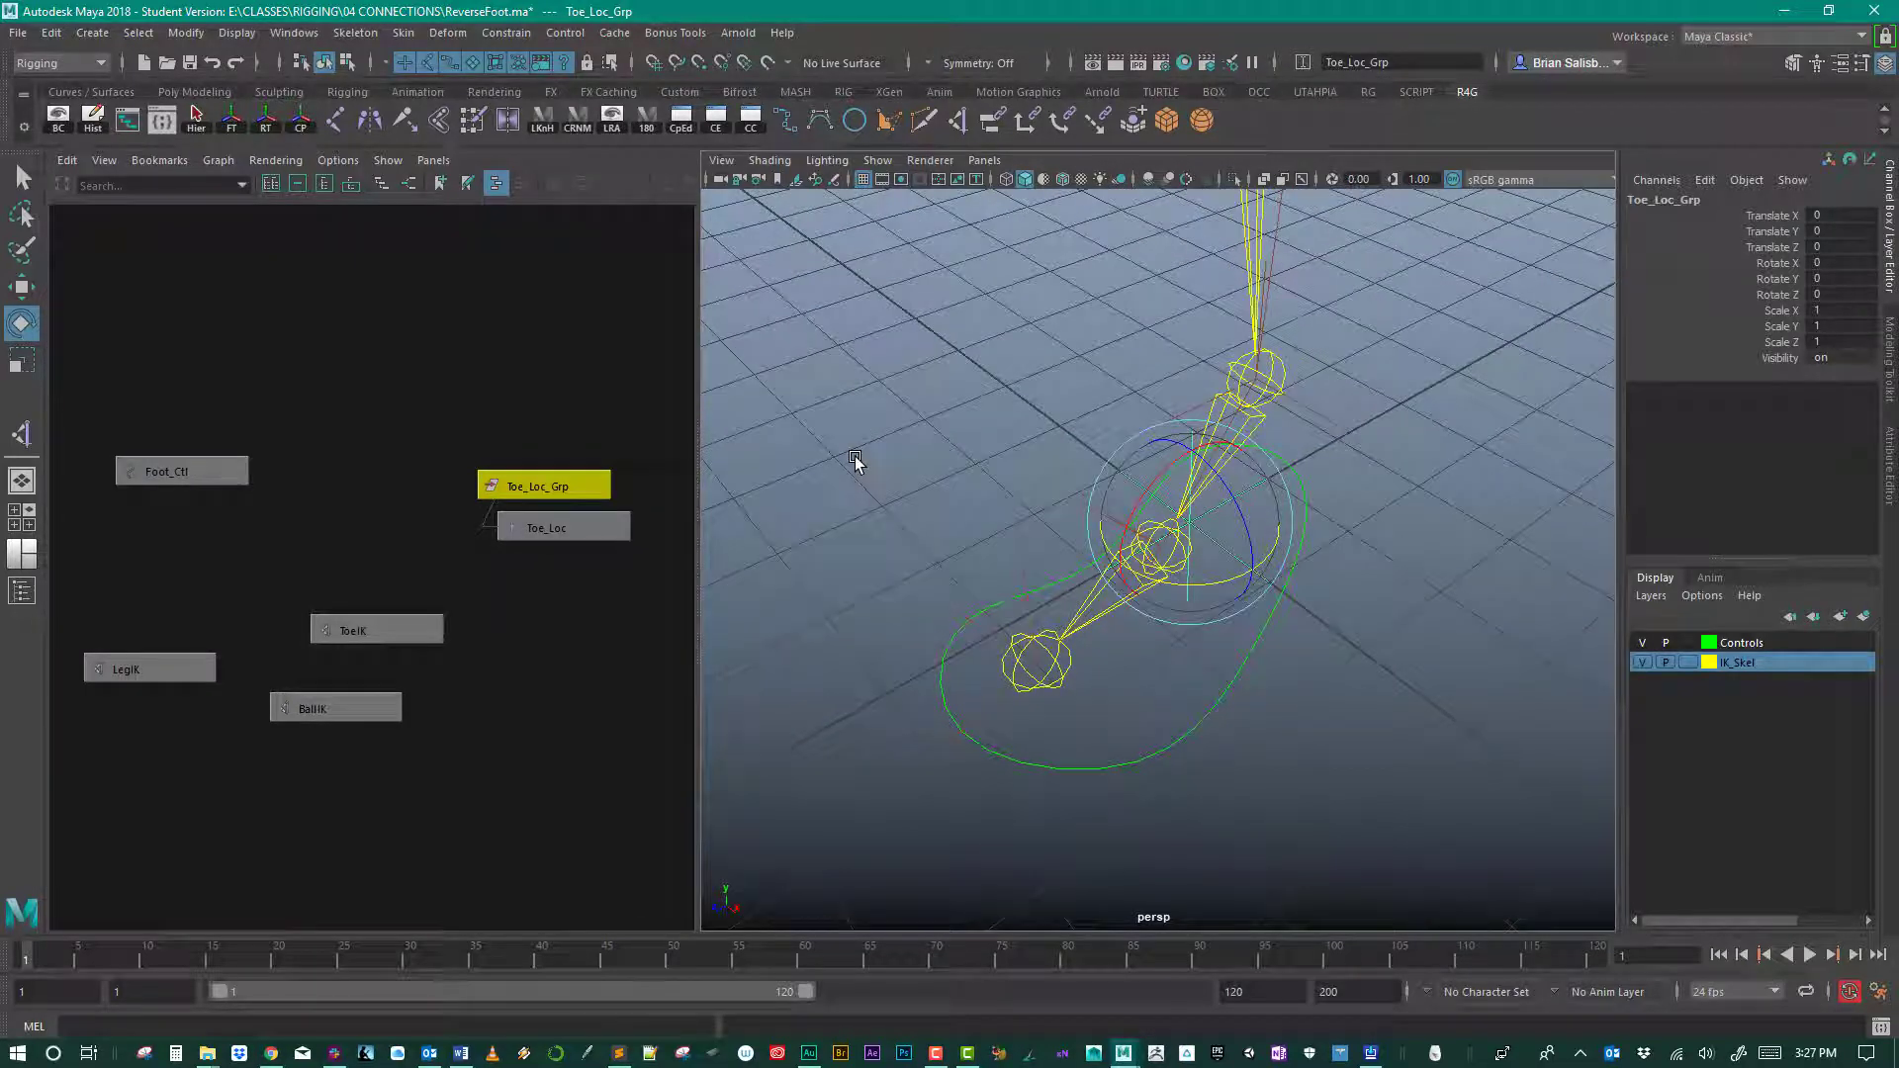
left_click(570, 348)
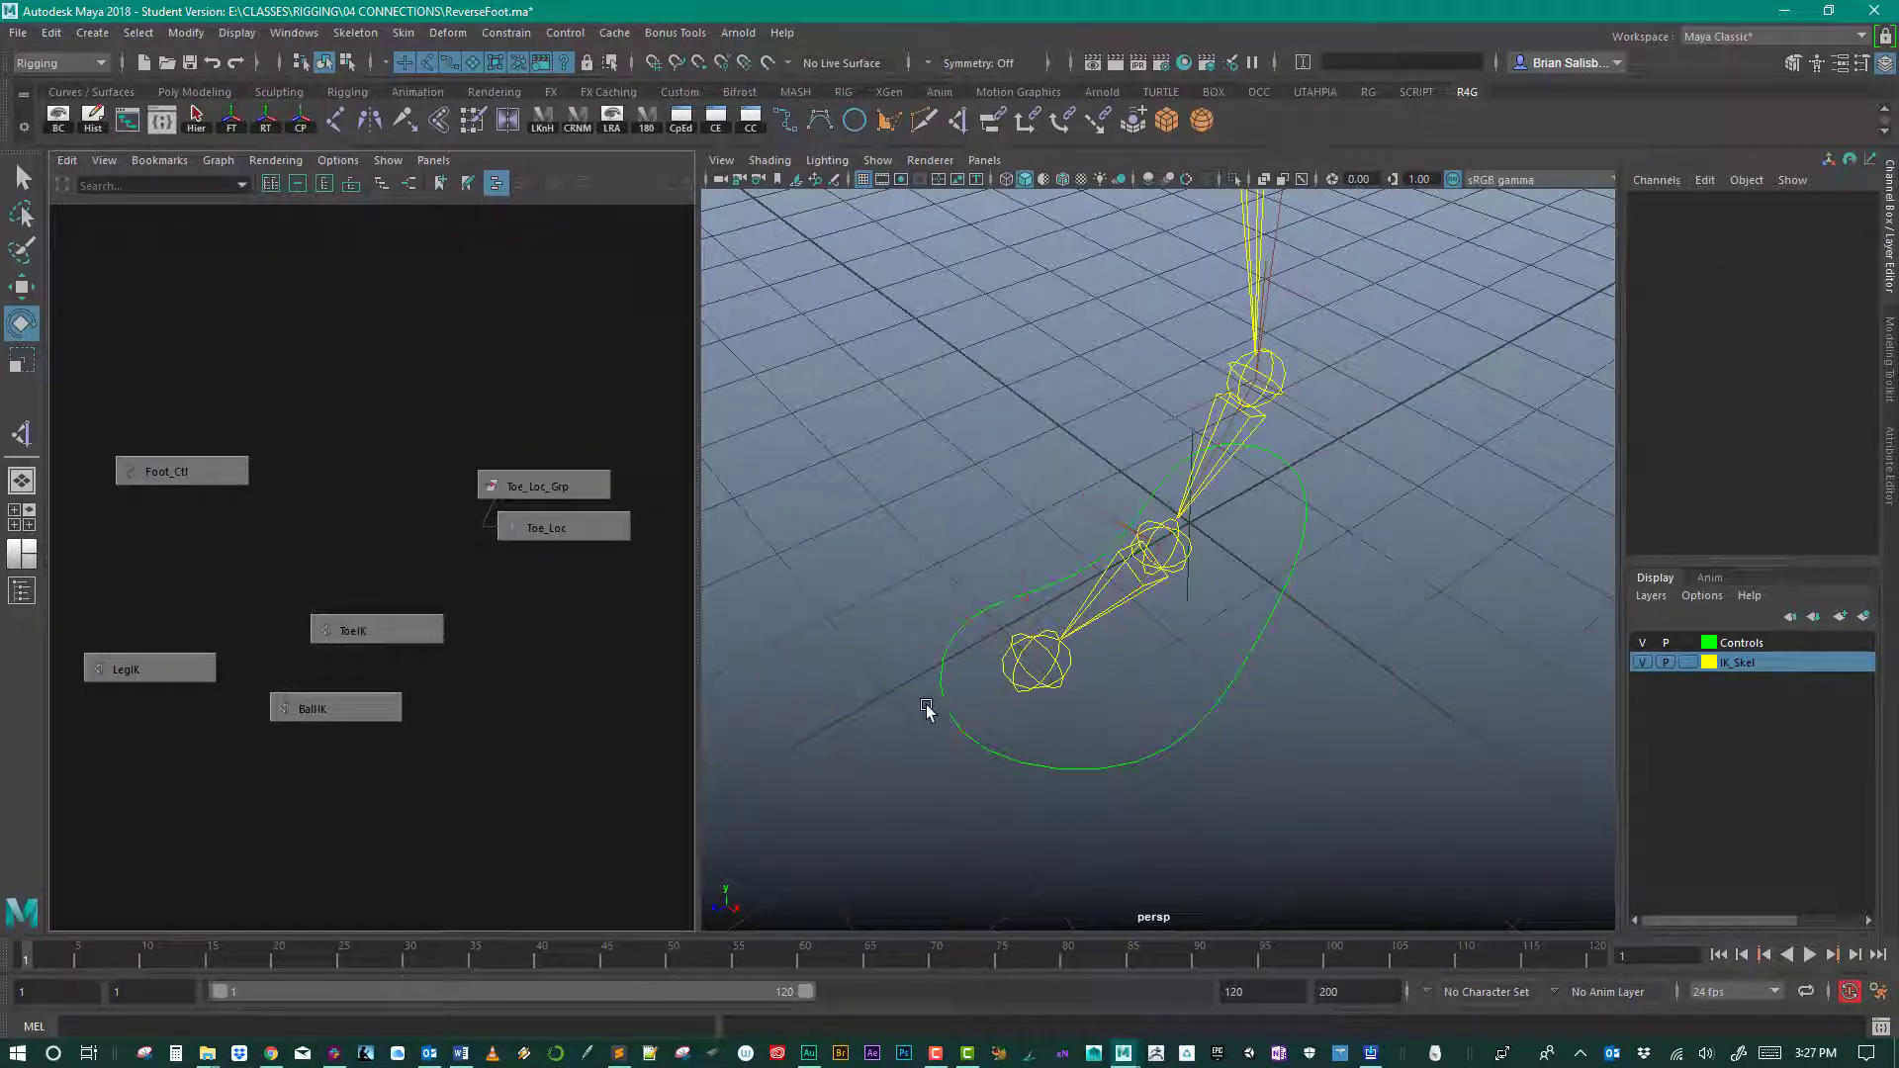
left_click(1058, 686)
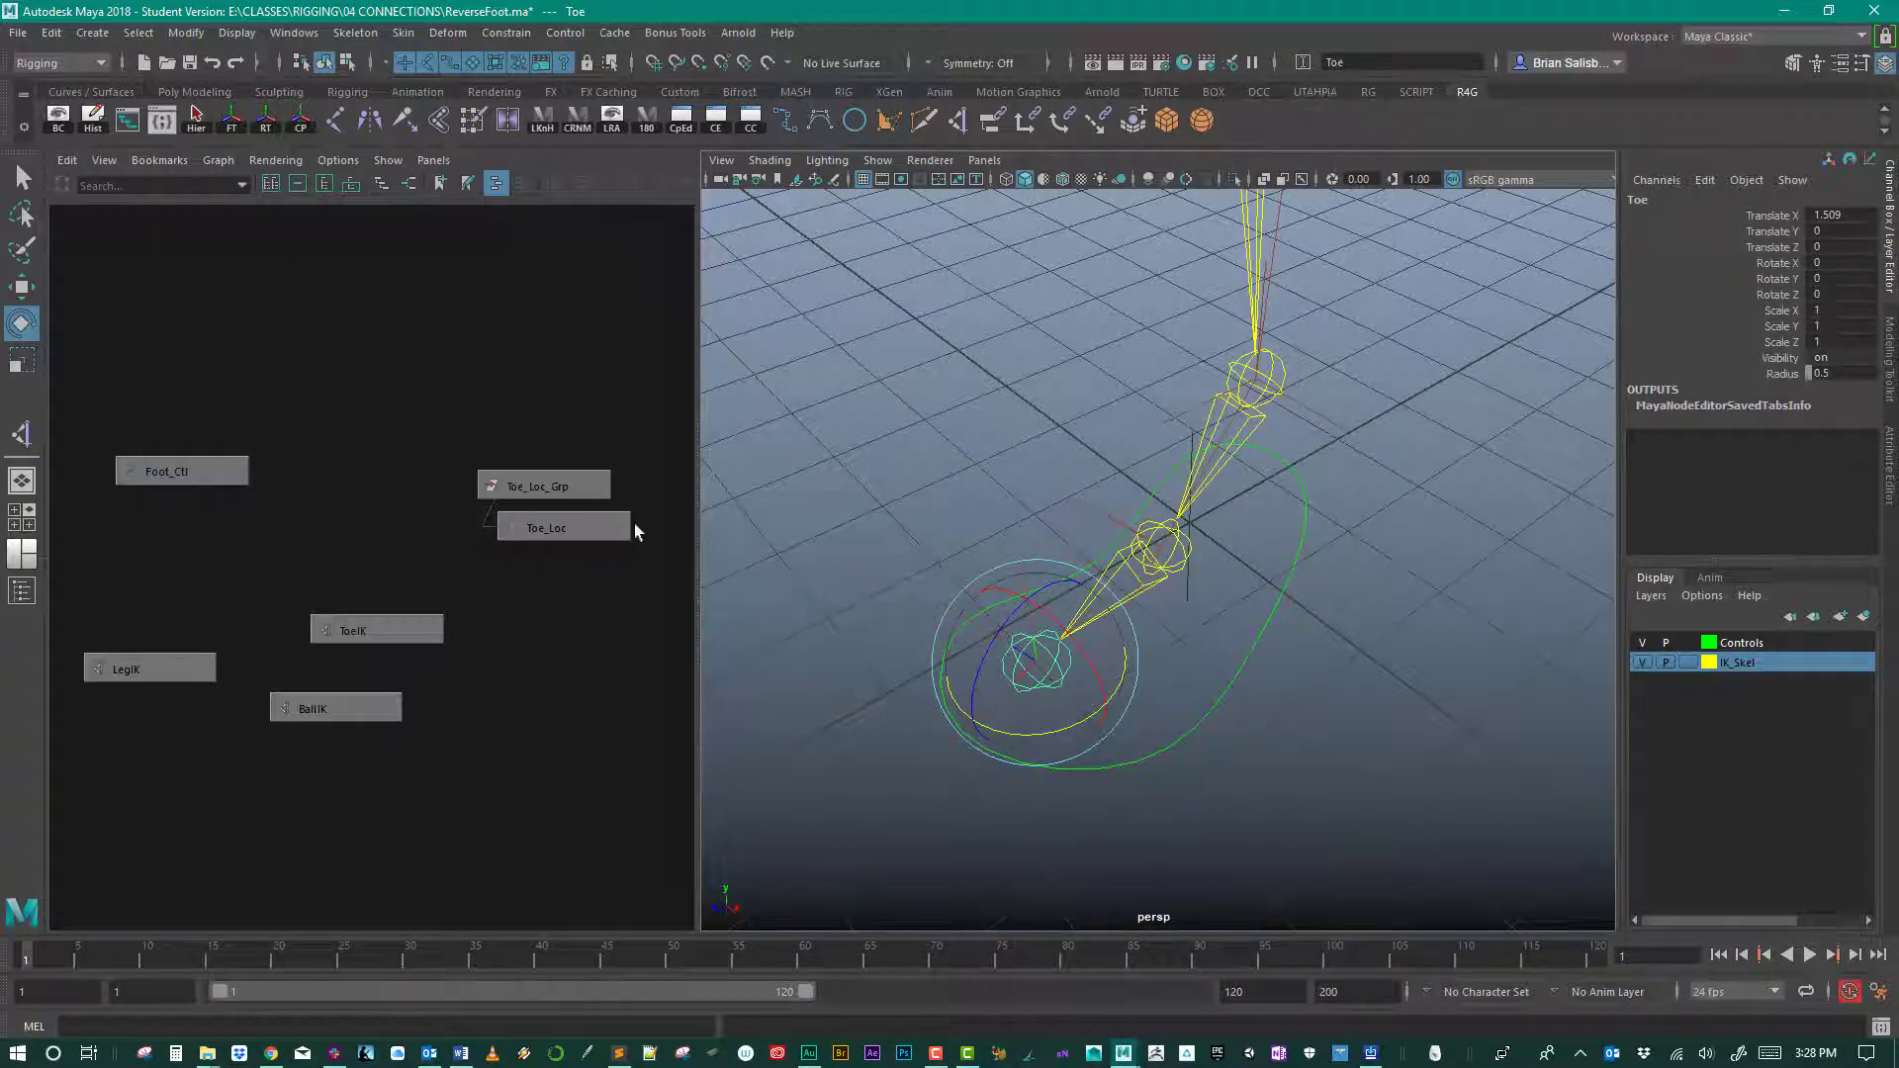
left_click(576, 485)
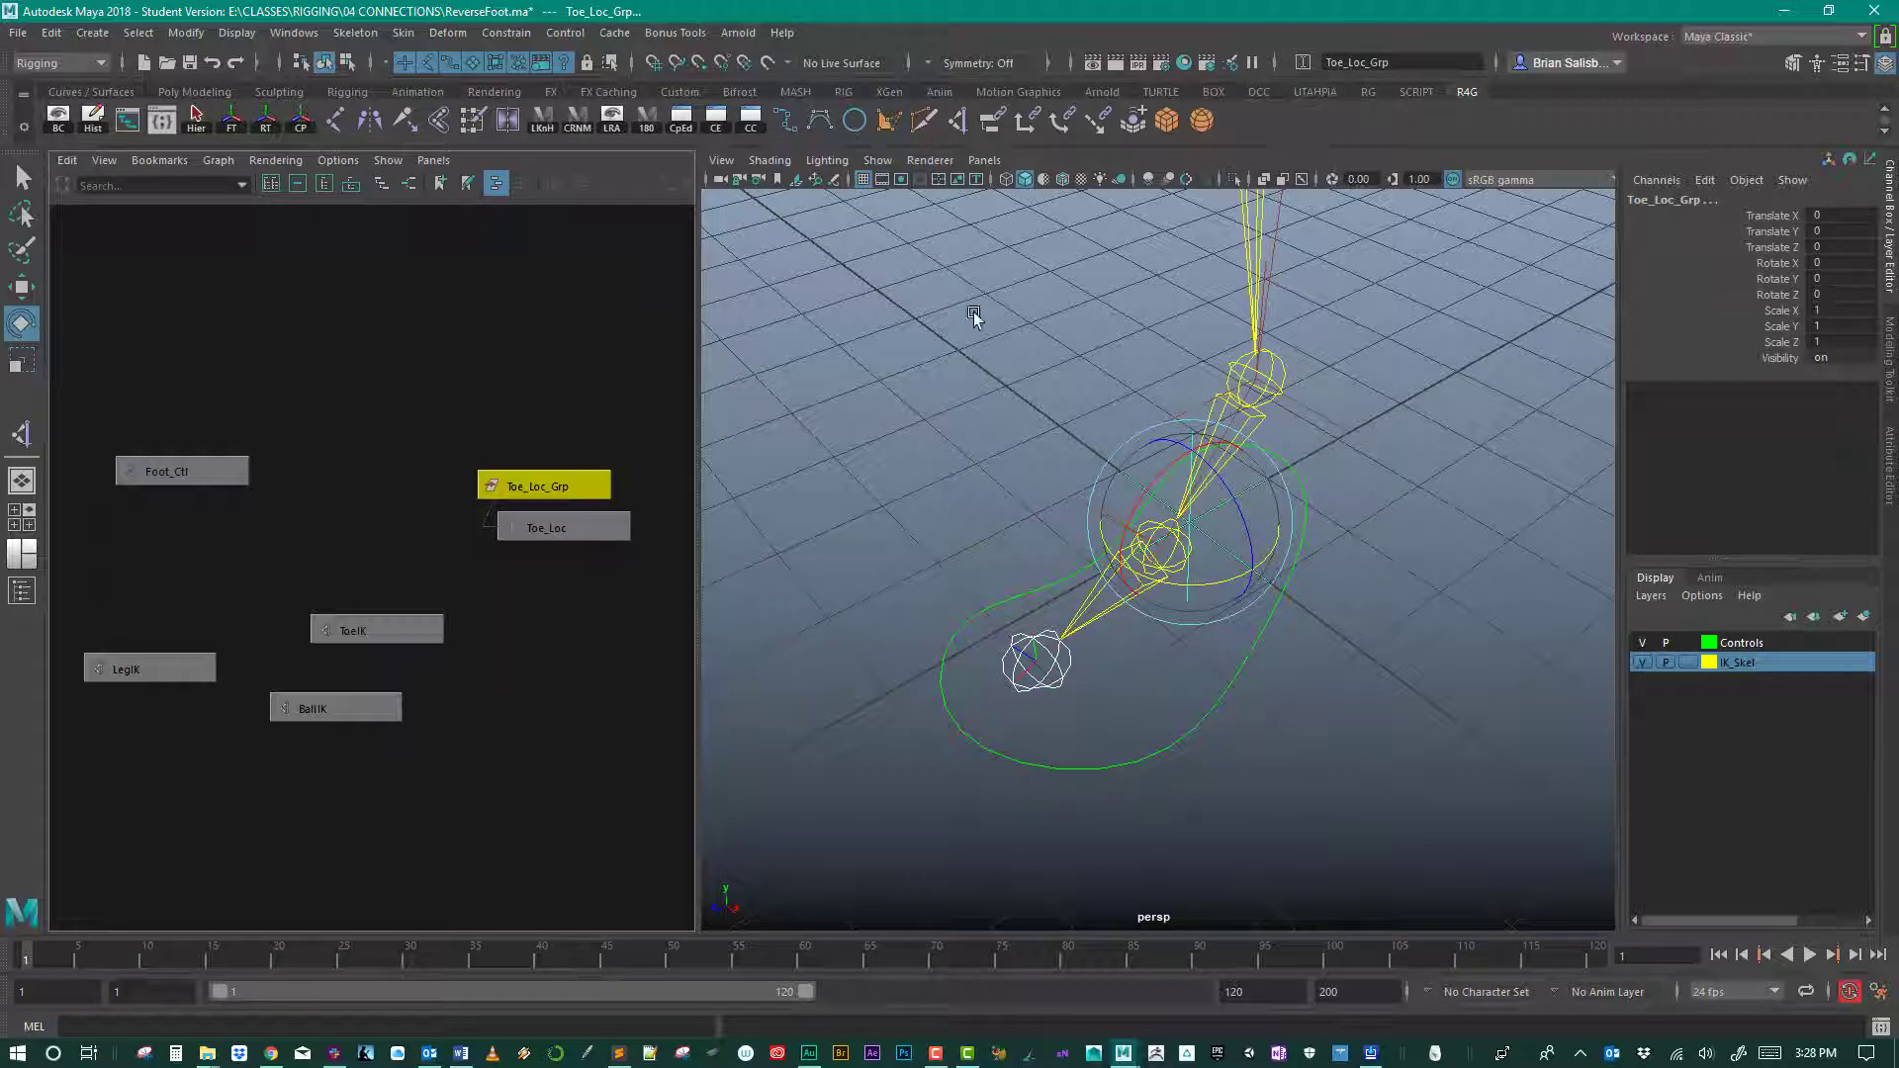
double_click(990, 121)
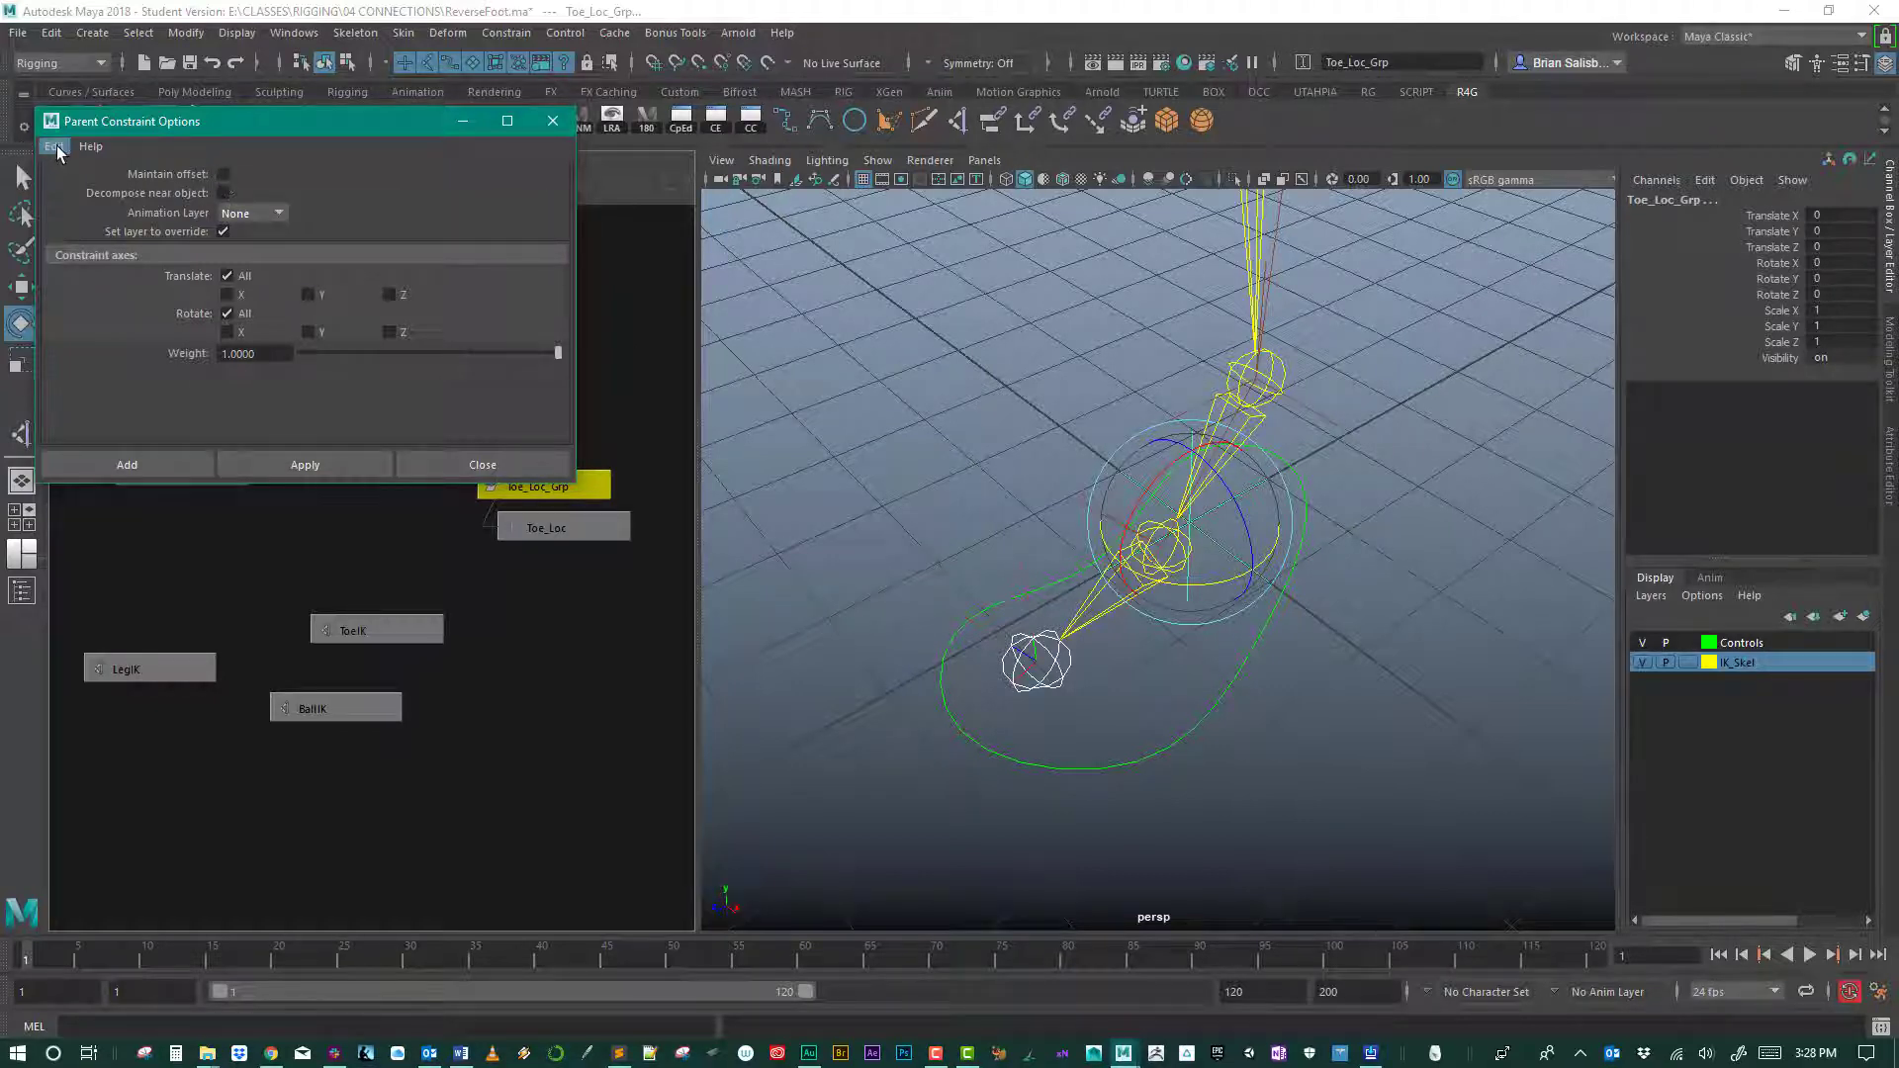
left_click(224, 174)
left_click(224, 174)
left_click(321, 461)
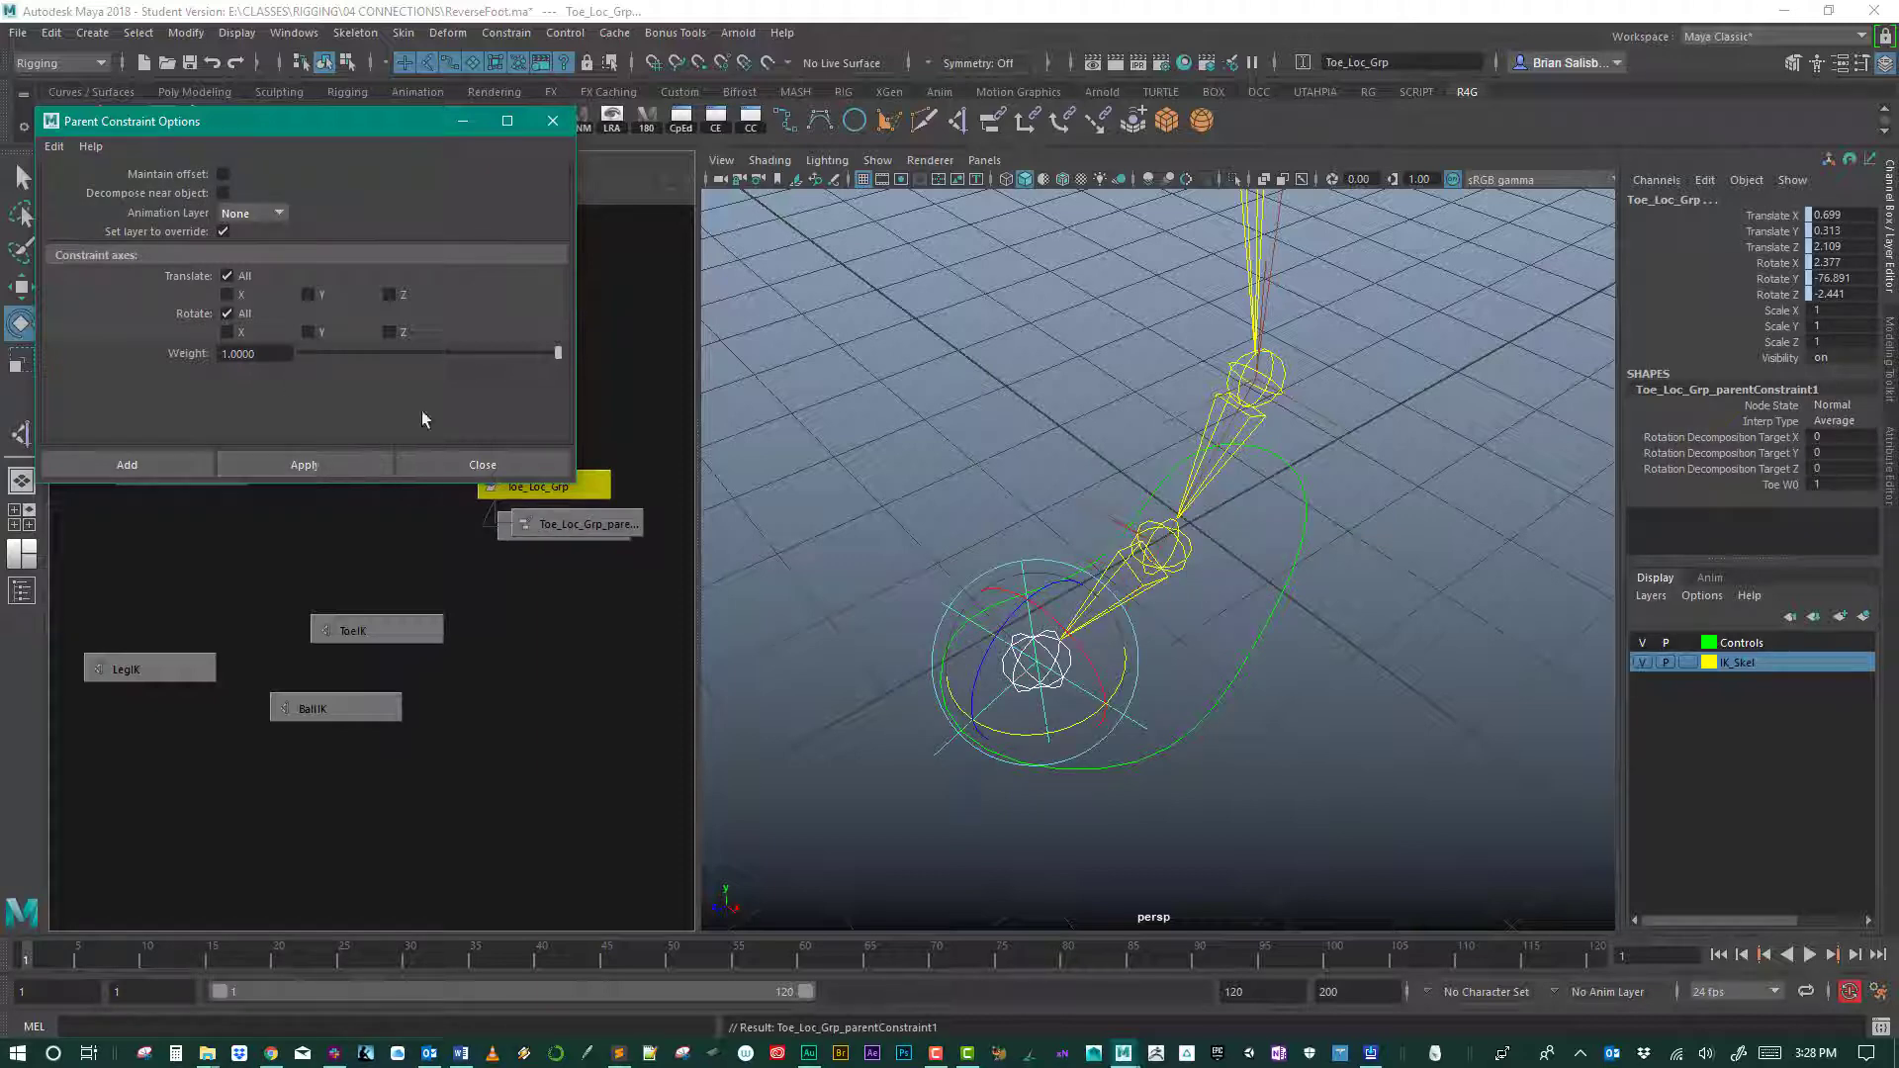
left_click(552, 121)
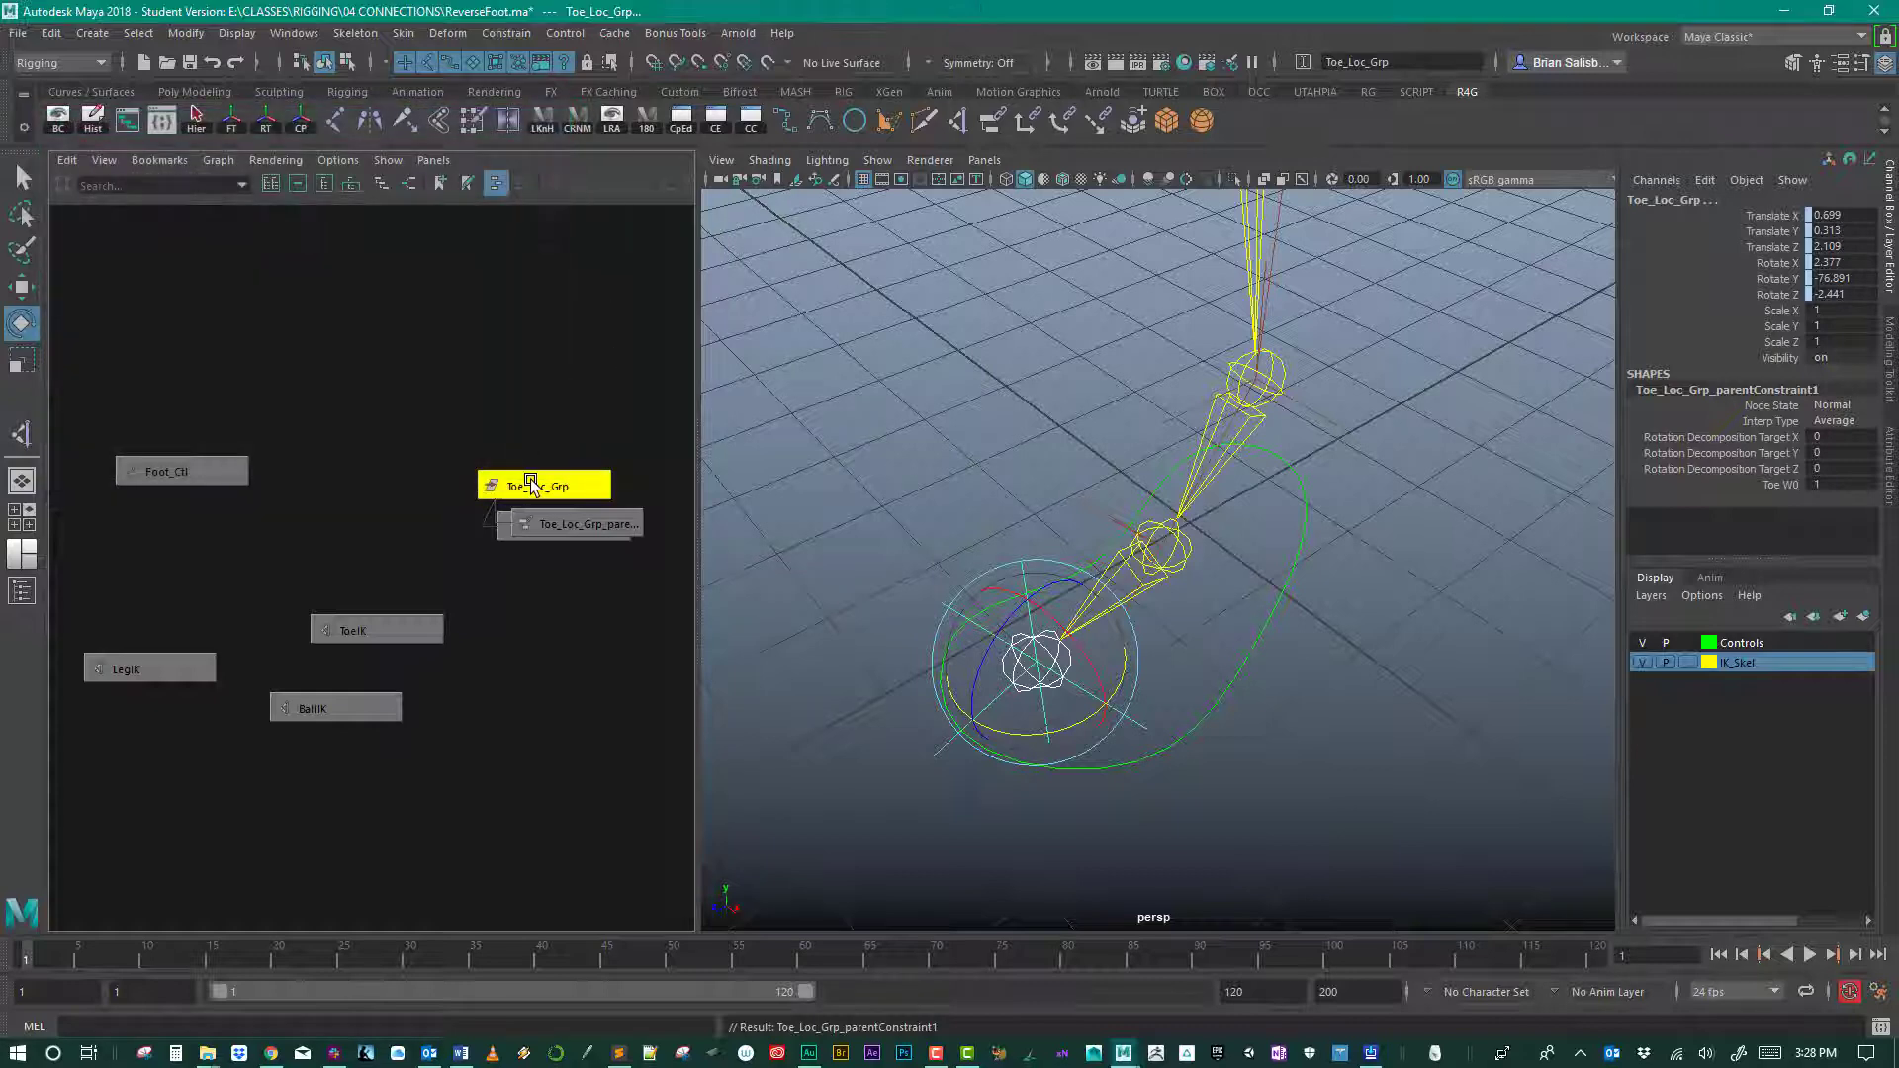
Step: Spread out the Toe_Loc_Grp, Toe_Loc and parent constraint nodes in the graph, then select Toe_Loc_Grp
left_click_drag(571, 487, 542, 529)
left_click(559, 498)
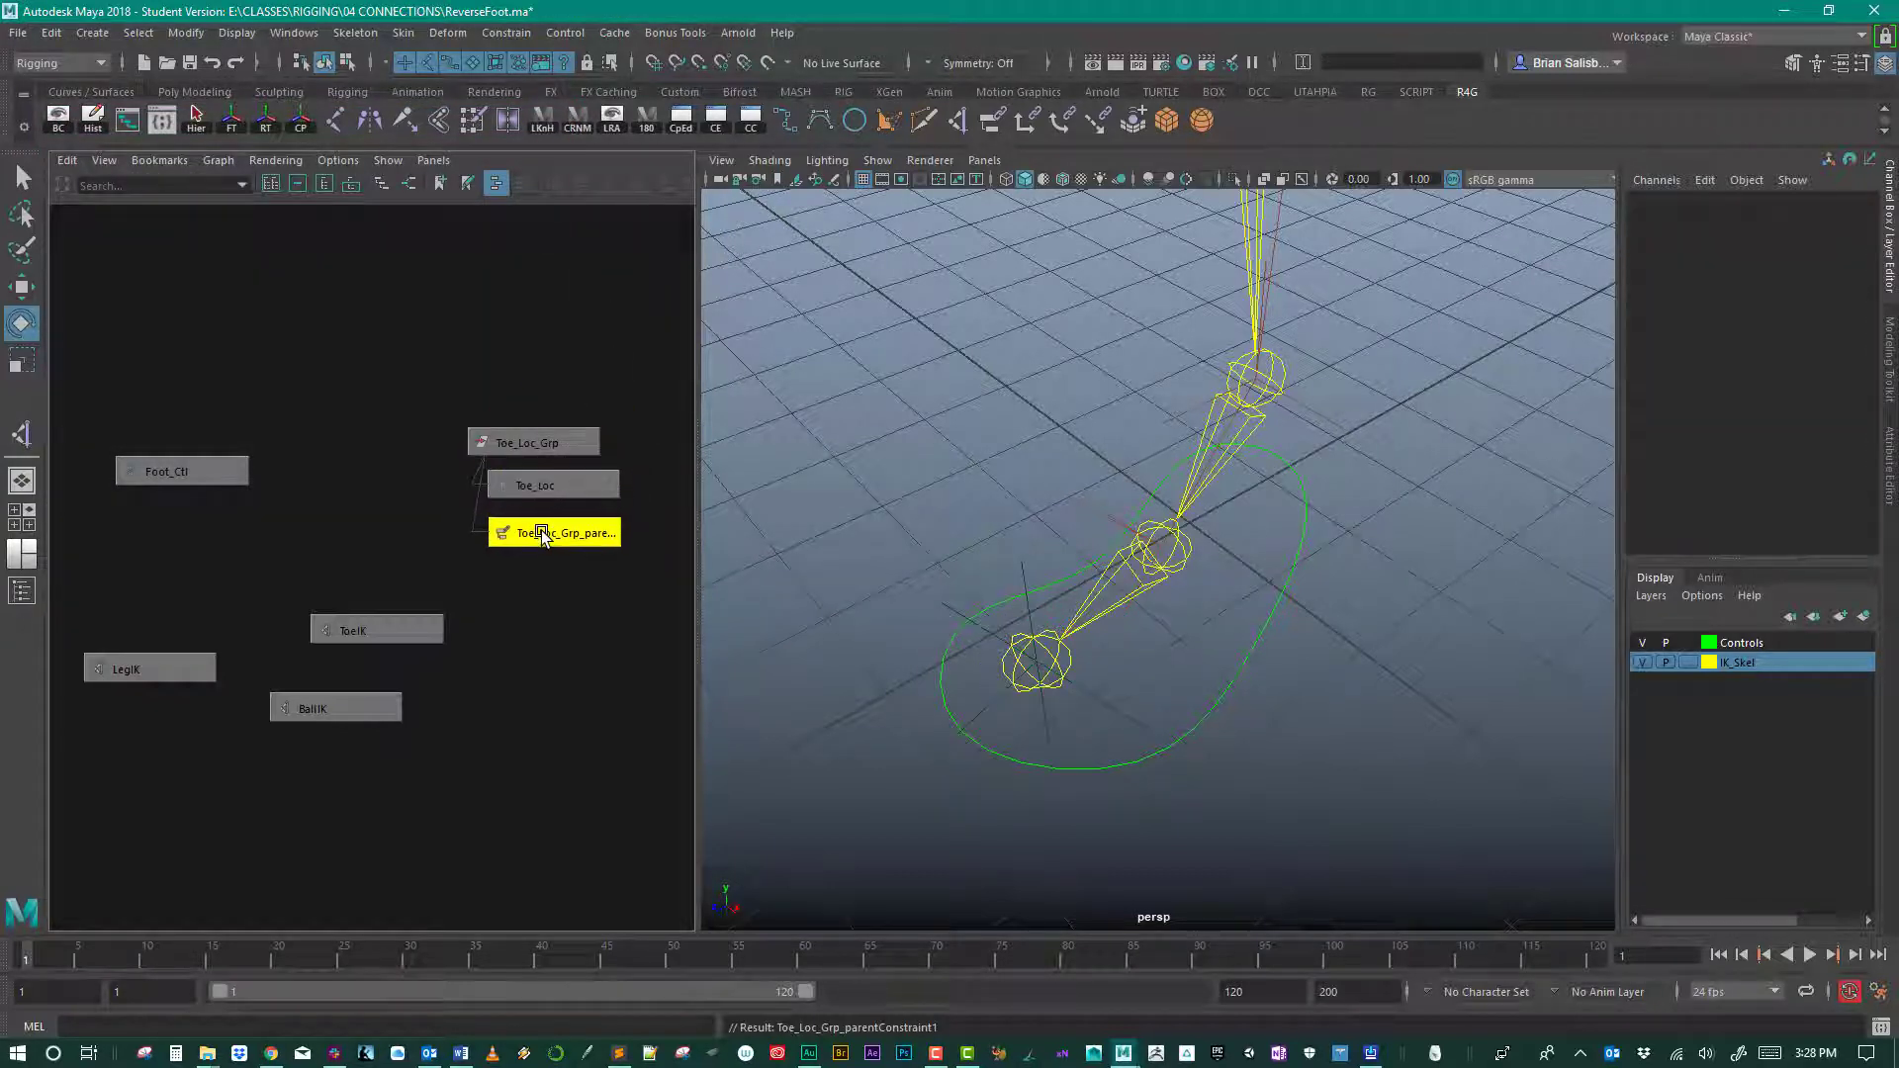
left_click(540, 332)
left_click_drag(484, 360, 555, 445)
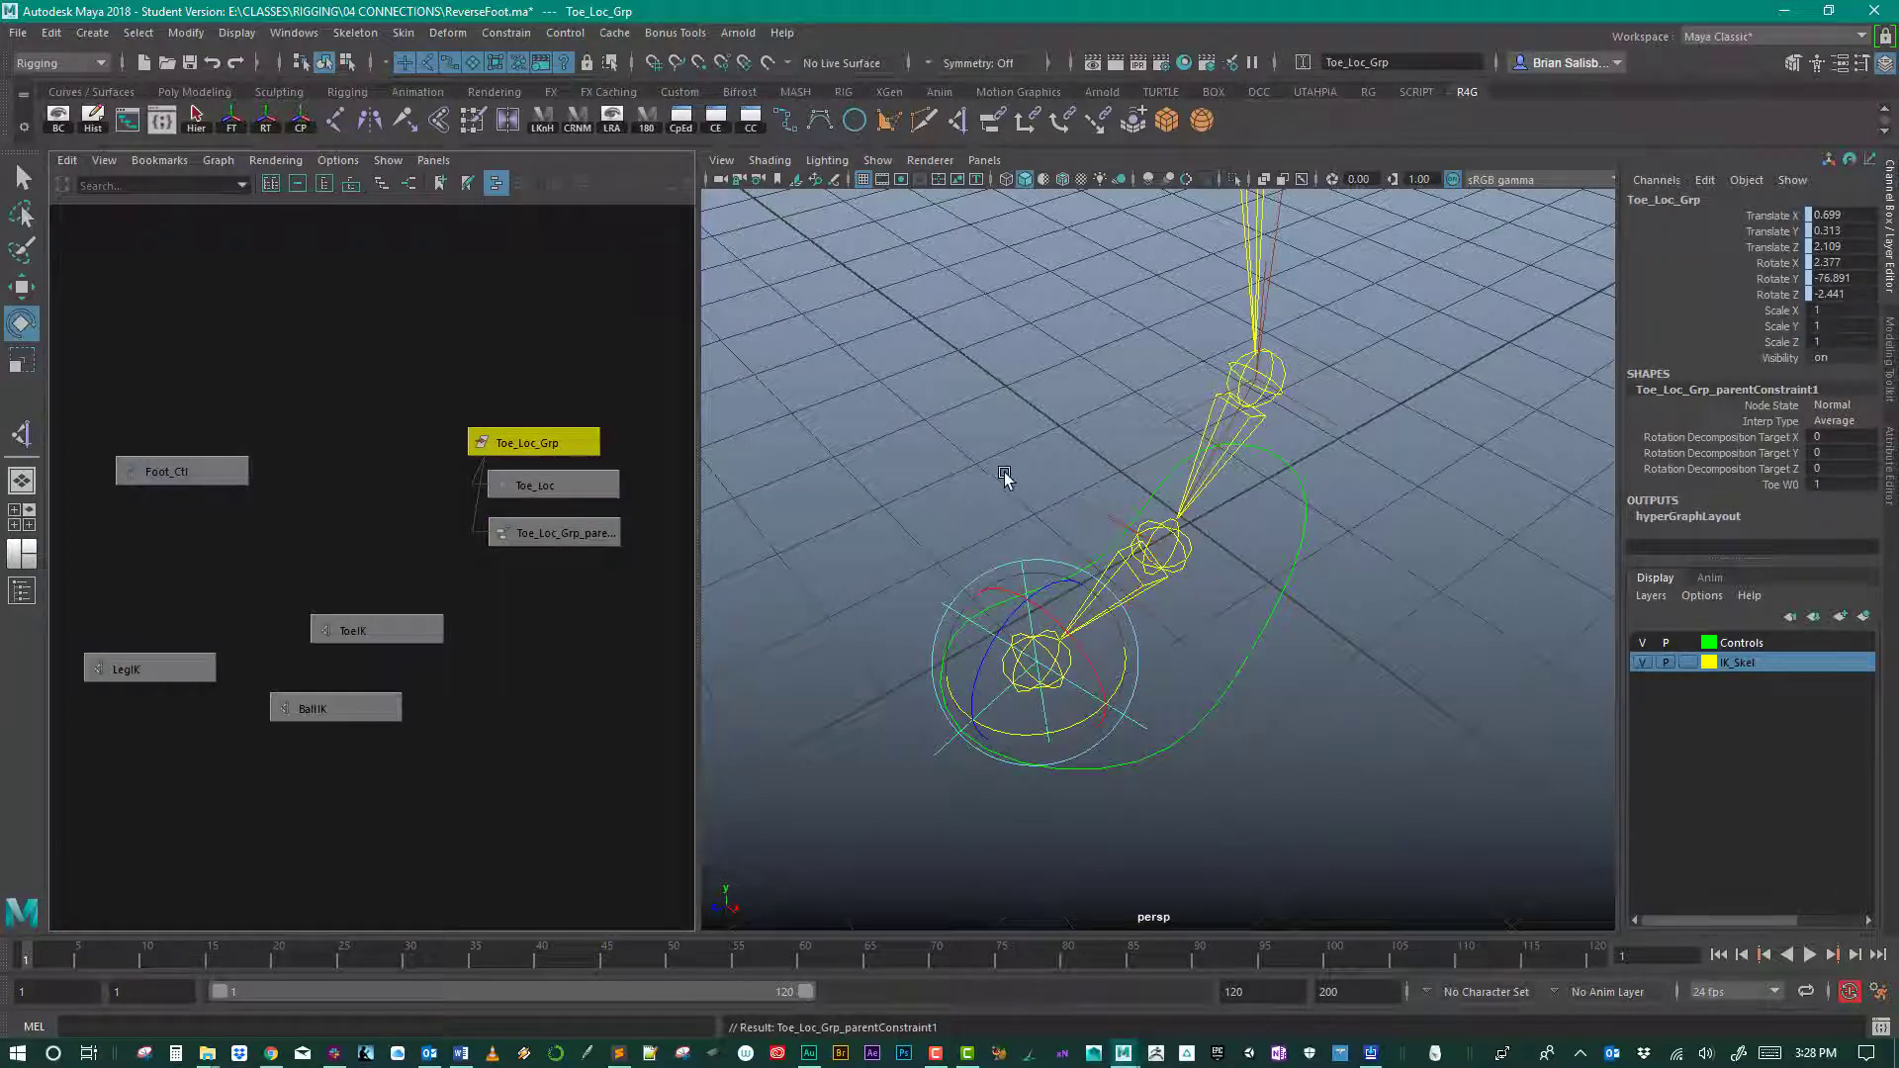
Step: Compare the transform channels of Toe_Loc and Toe_Loc_Grp, then select the group's parent constraint node
left_click_drag(1004, 475, 958, 457, "alt")
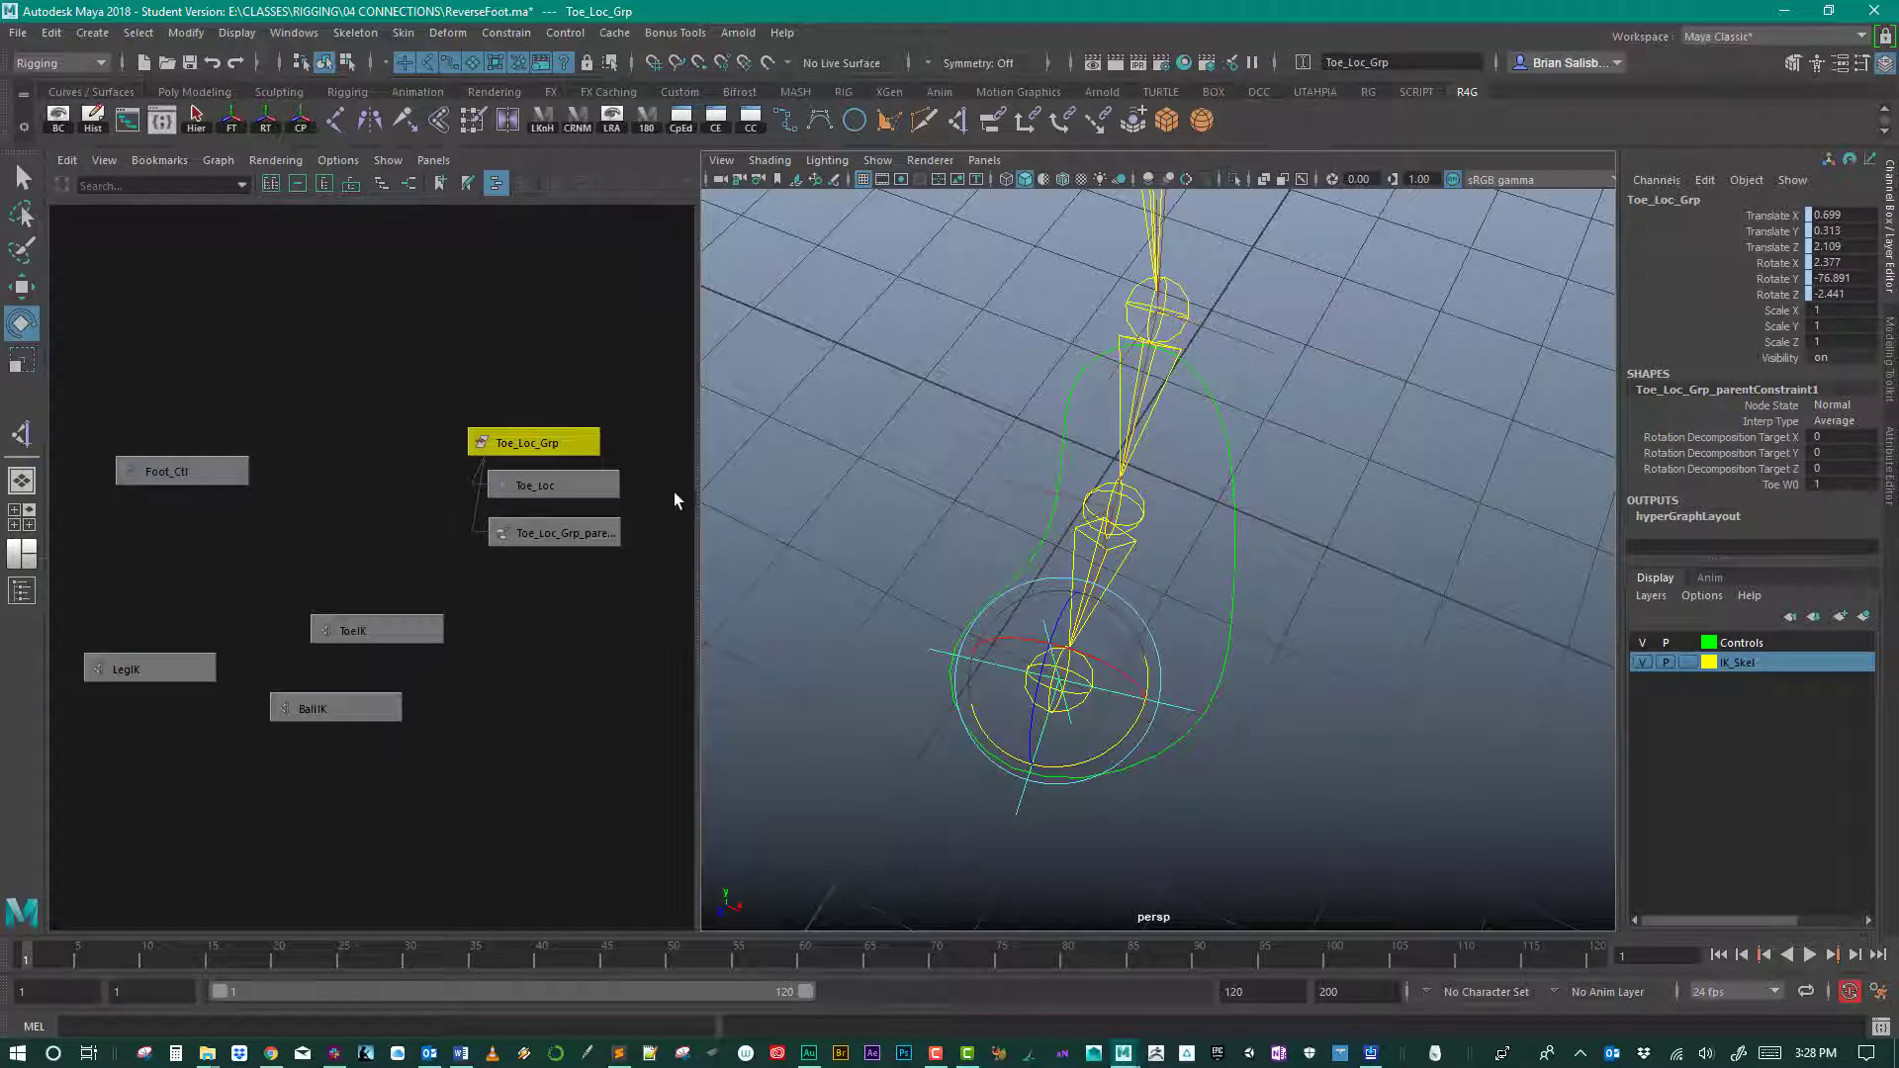
left_click(564, 487)
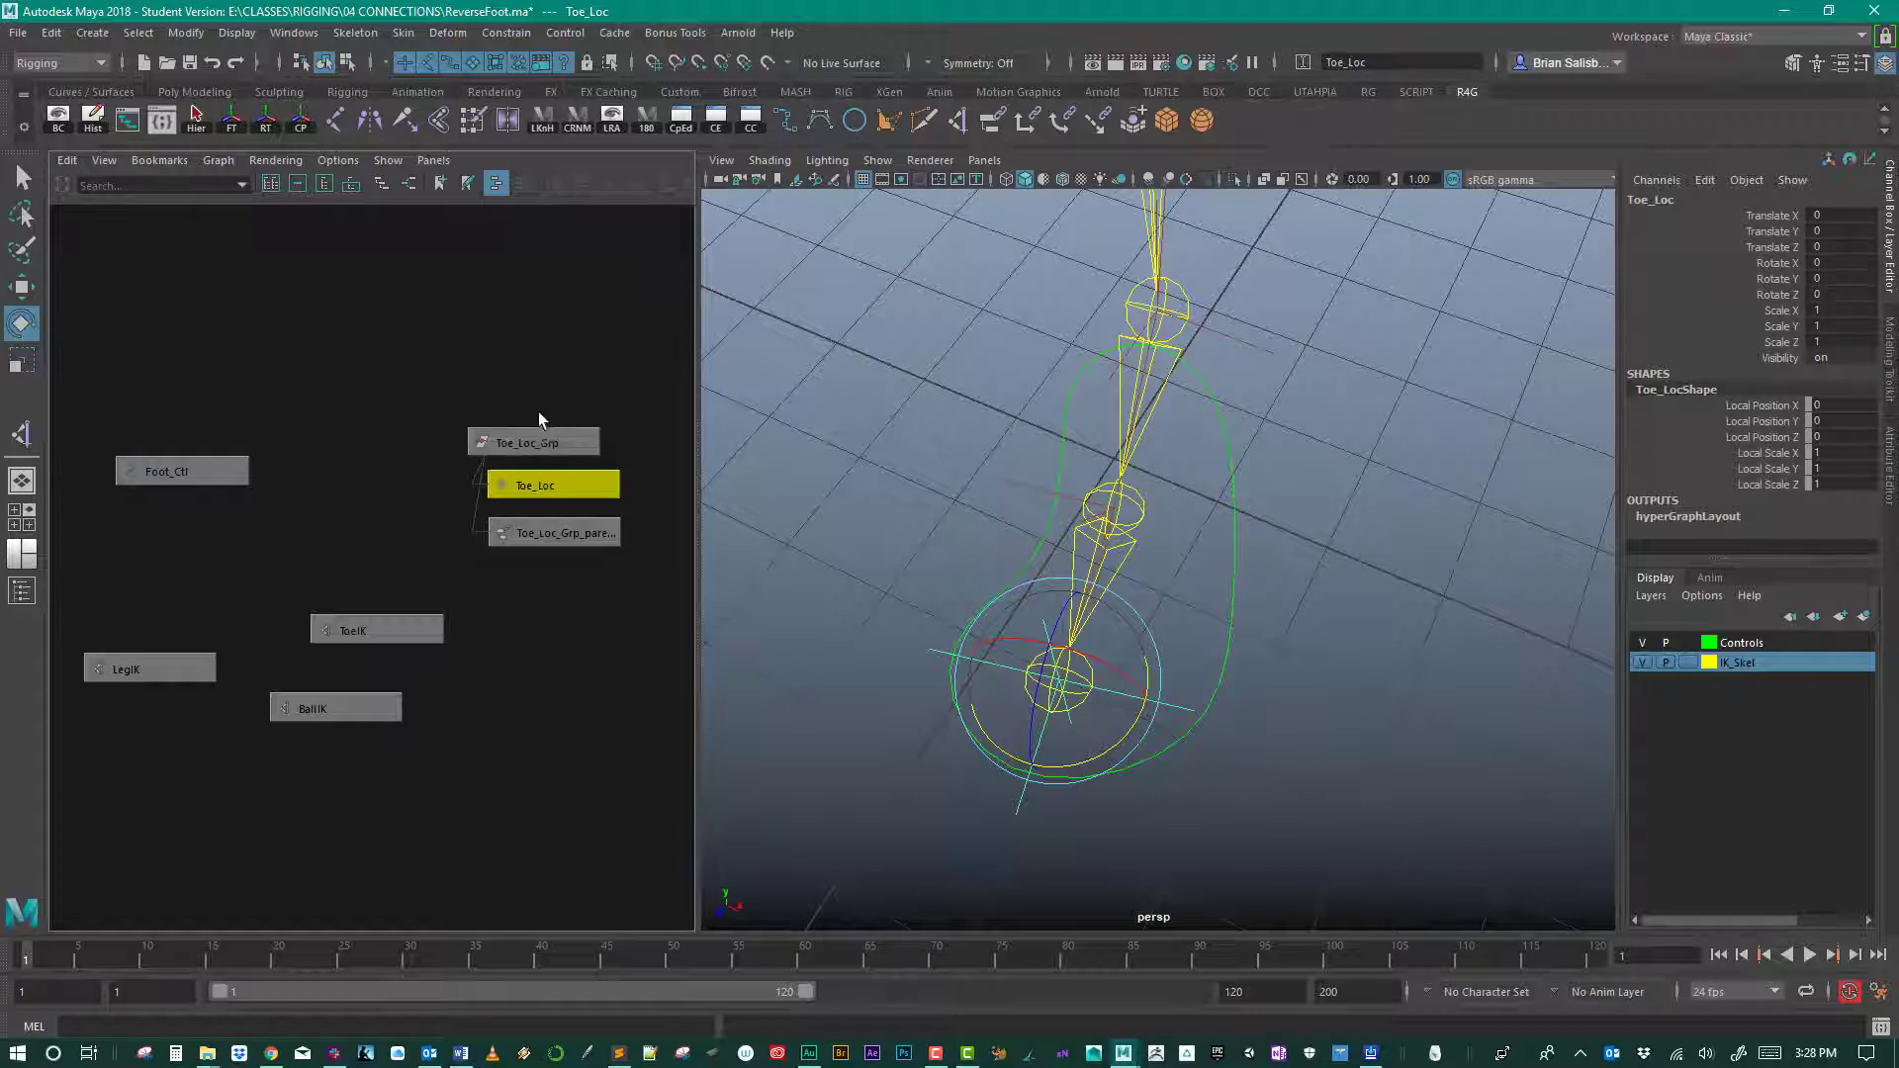
left_click(531, 441)
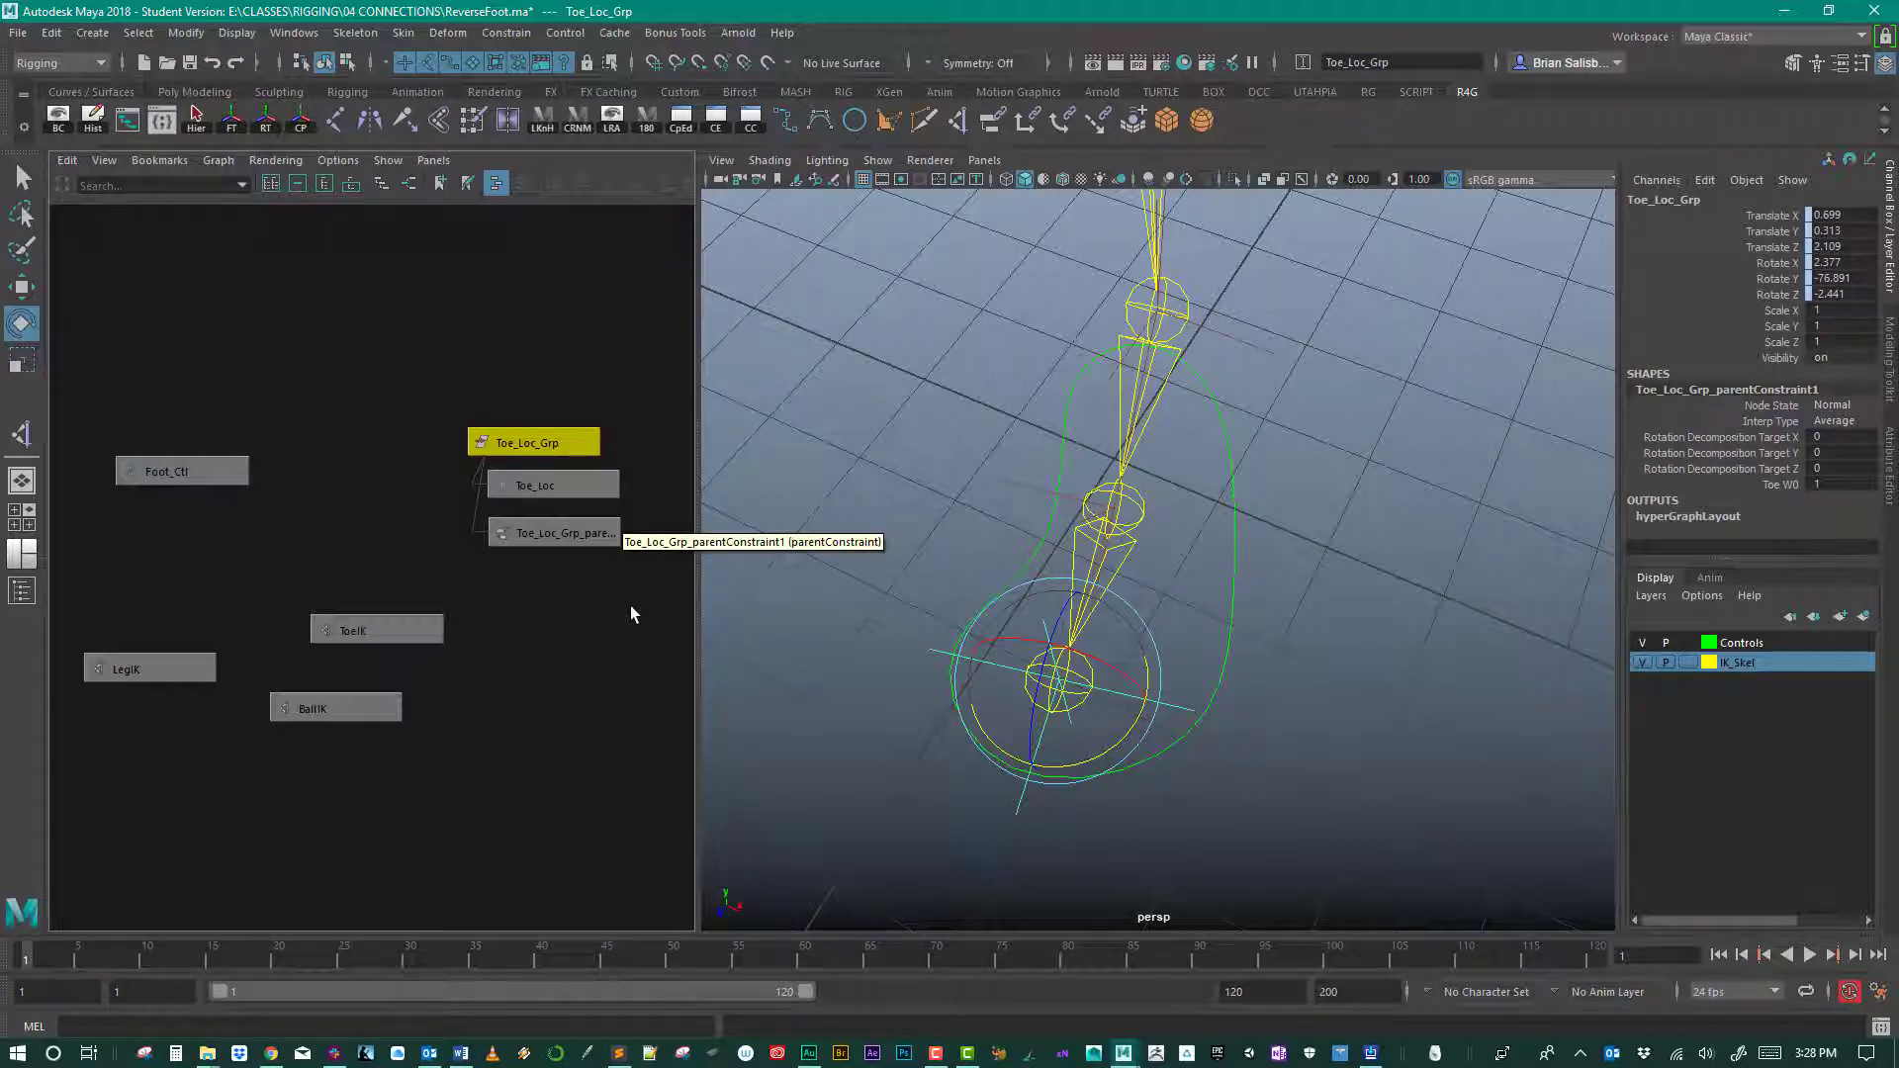
left_click(581, 535)
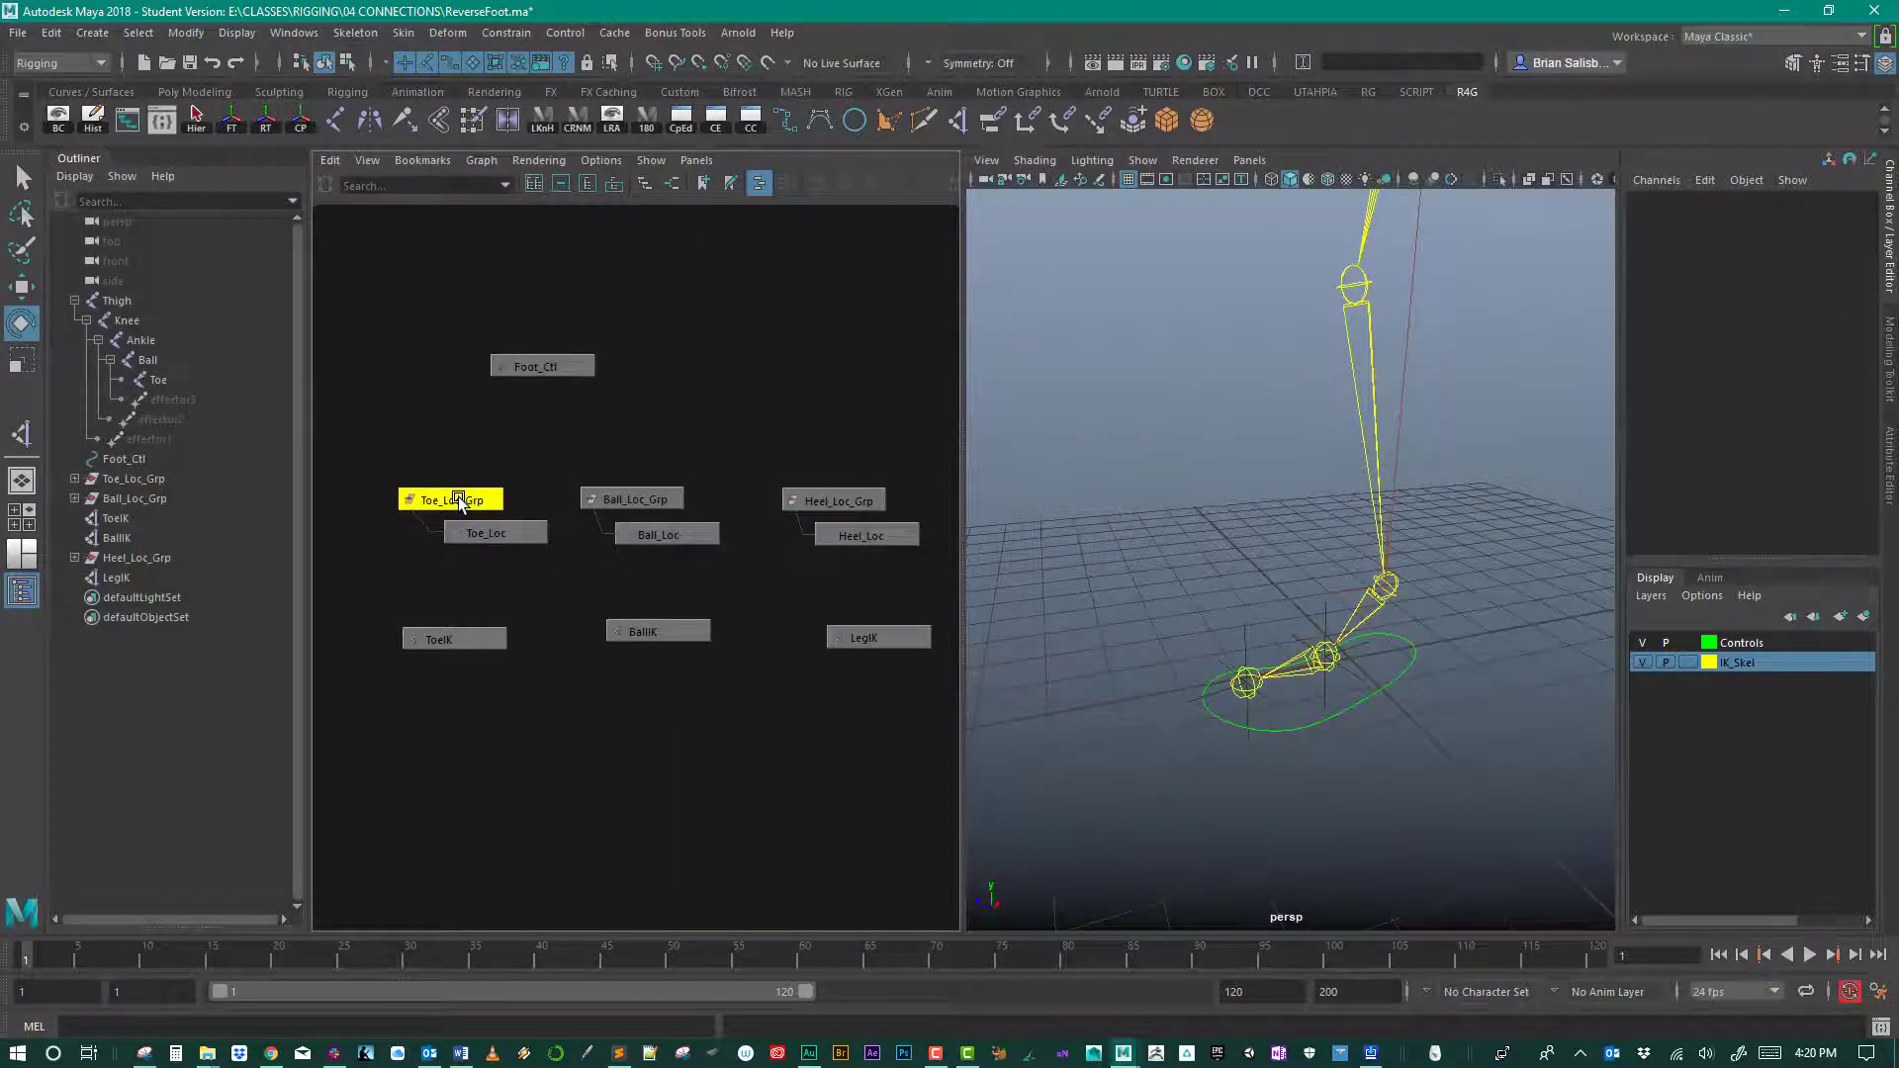
Step: Examine the channels of the toe, ball and heel locators, then select their three groups and view their placement along the foot
left_click(458, 499)
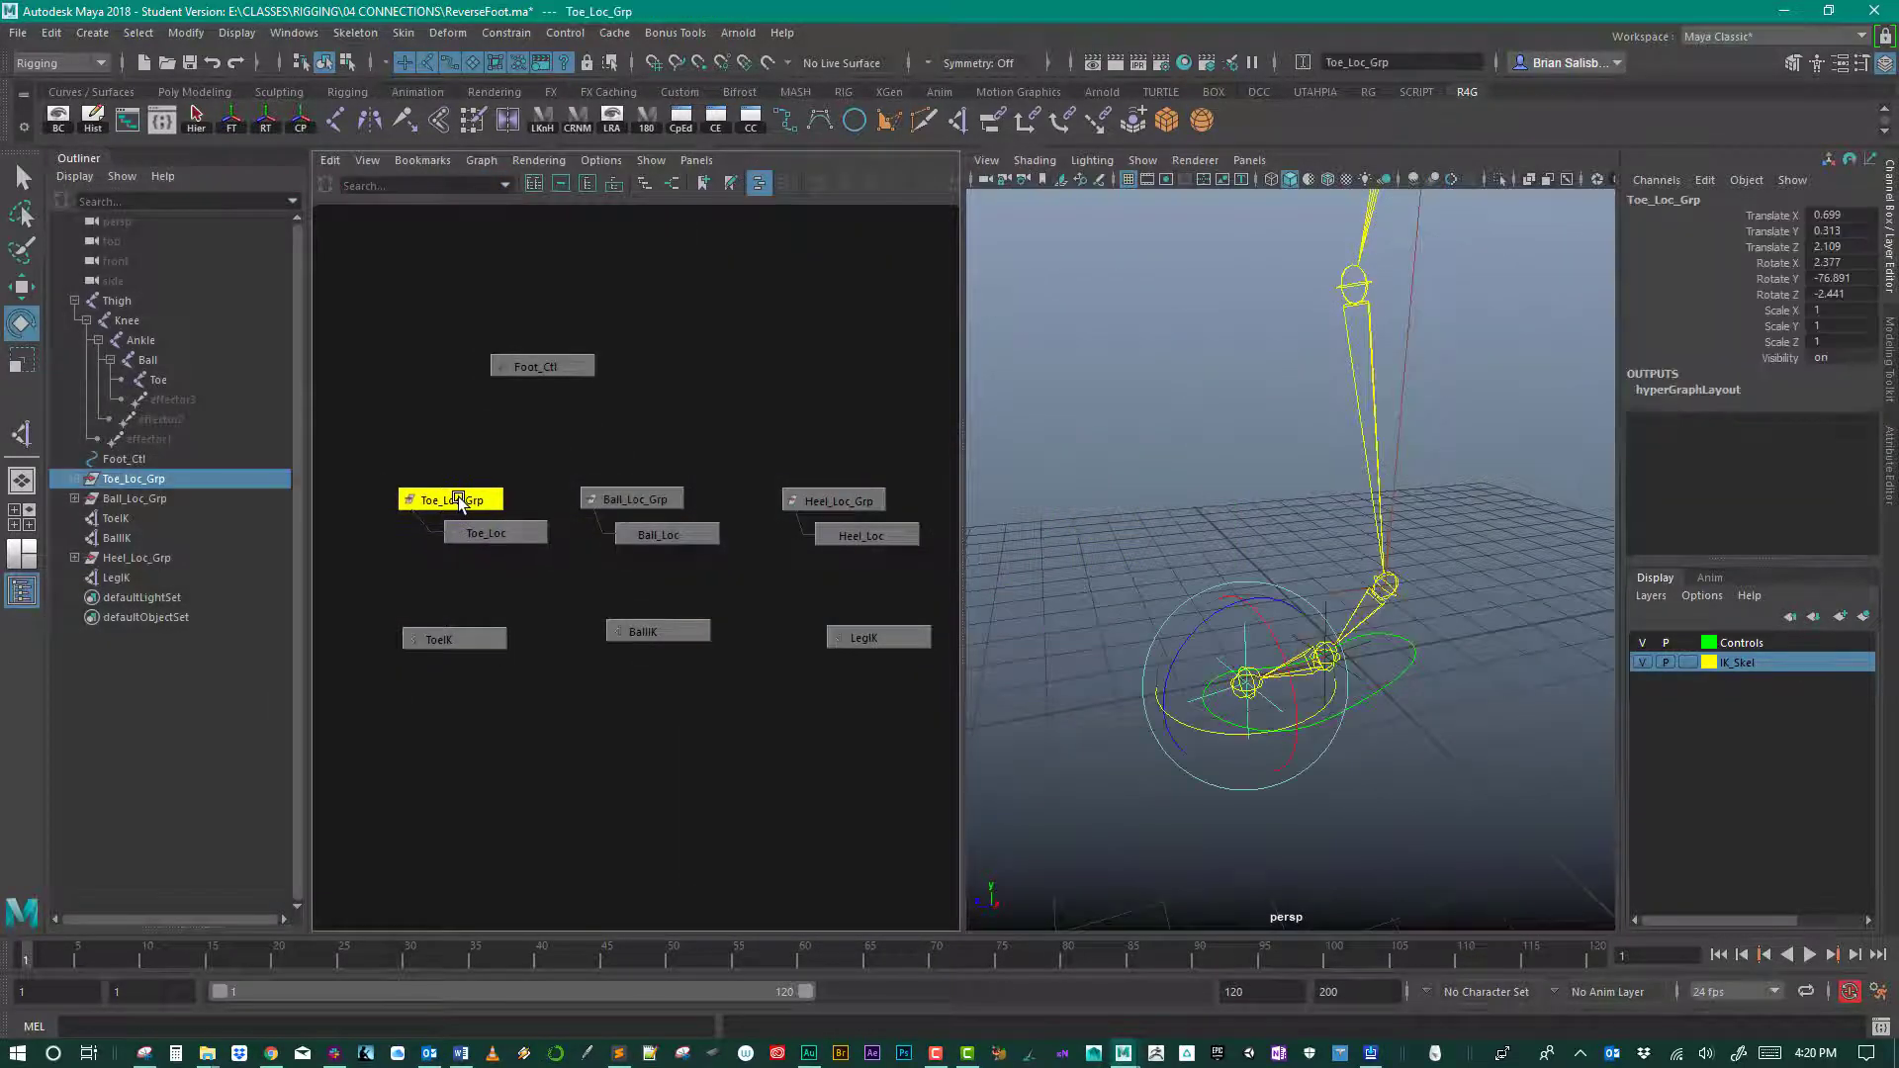
left_click(503, 534)
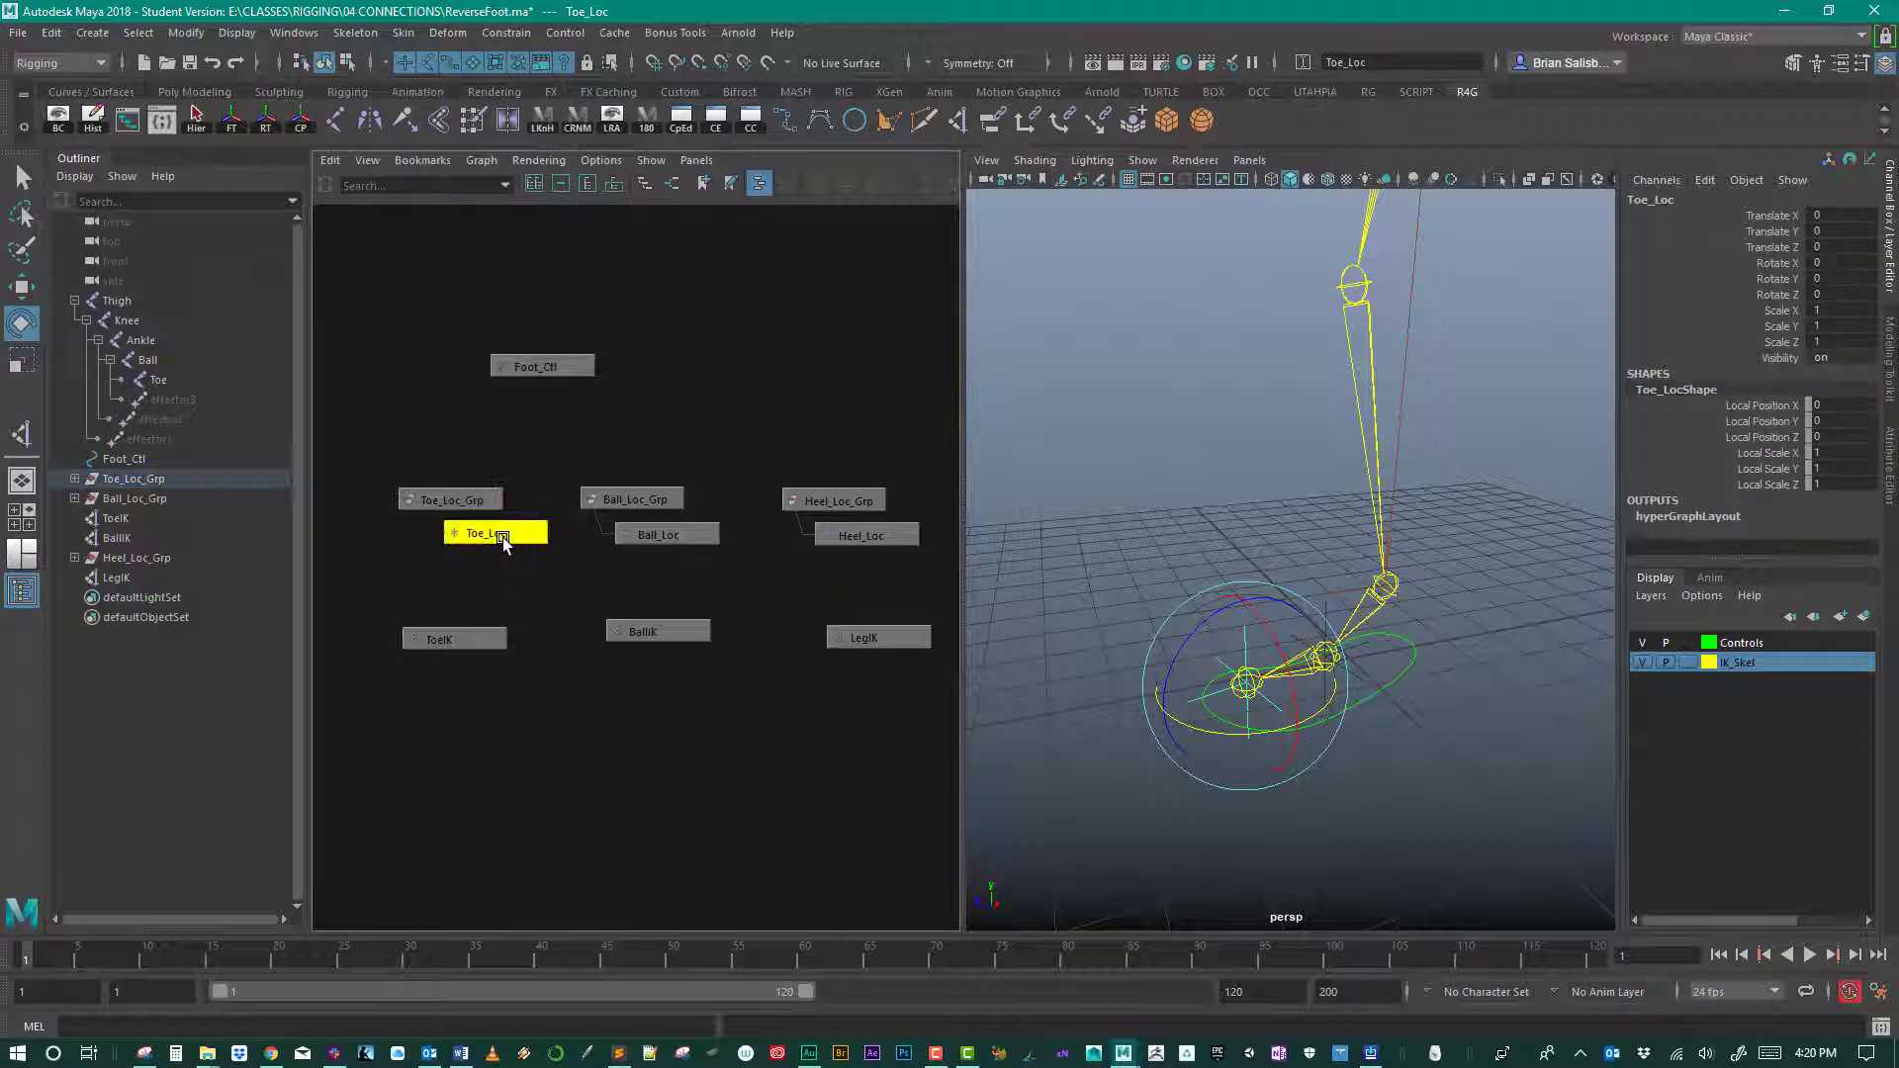
left_click(655, 534)
left_click(900, 535)
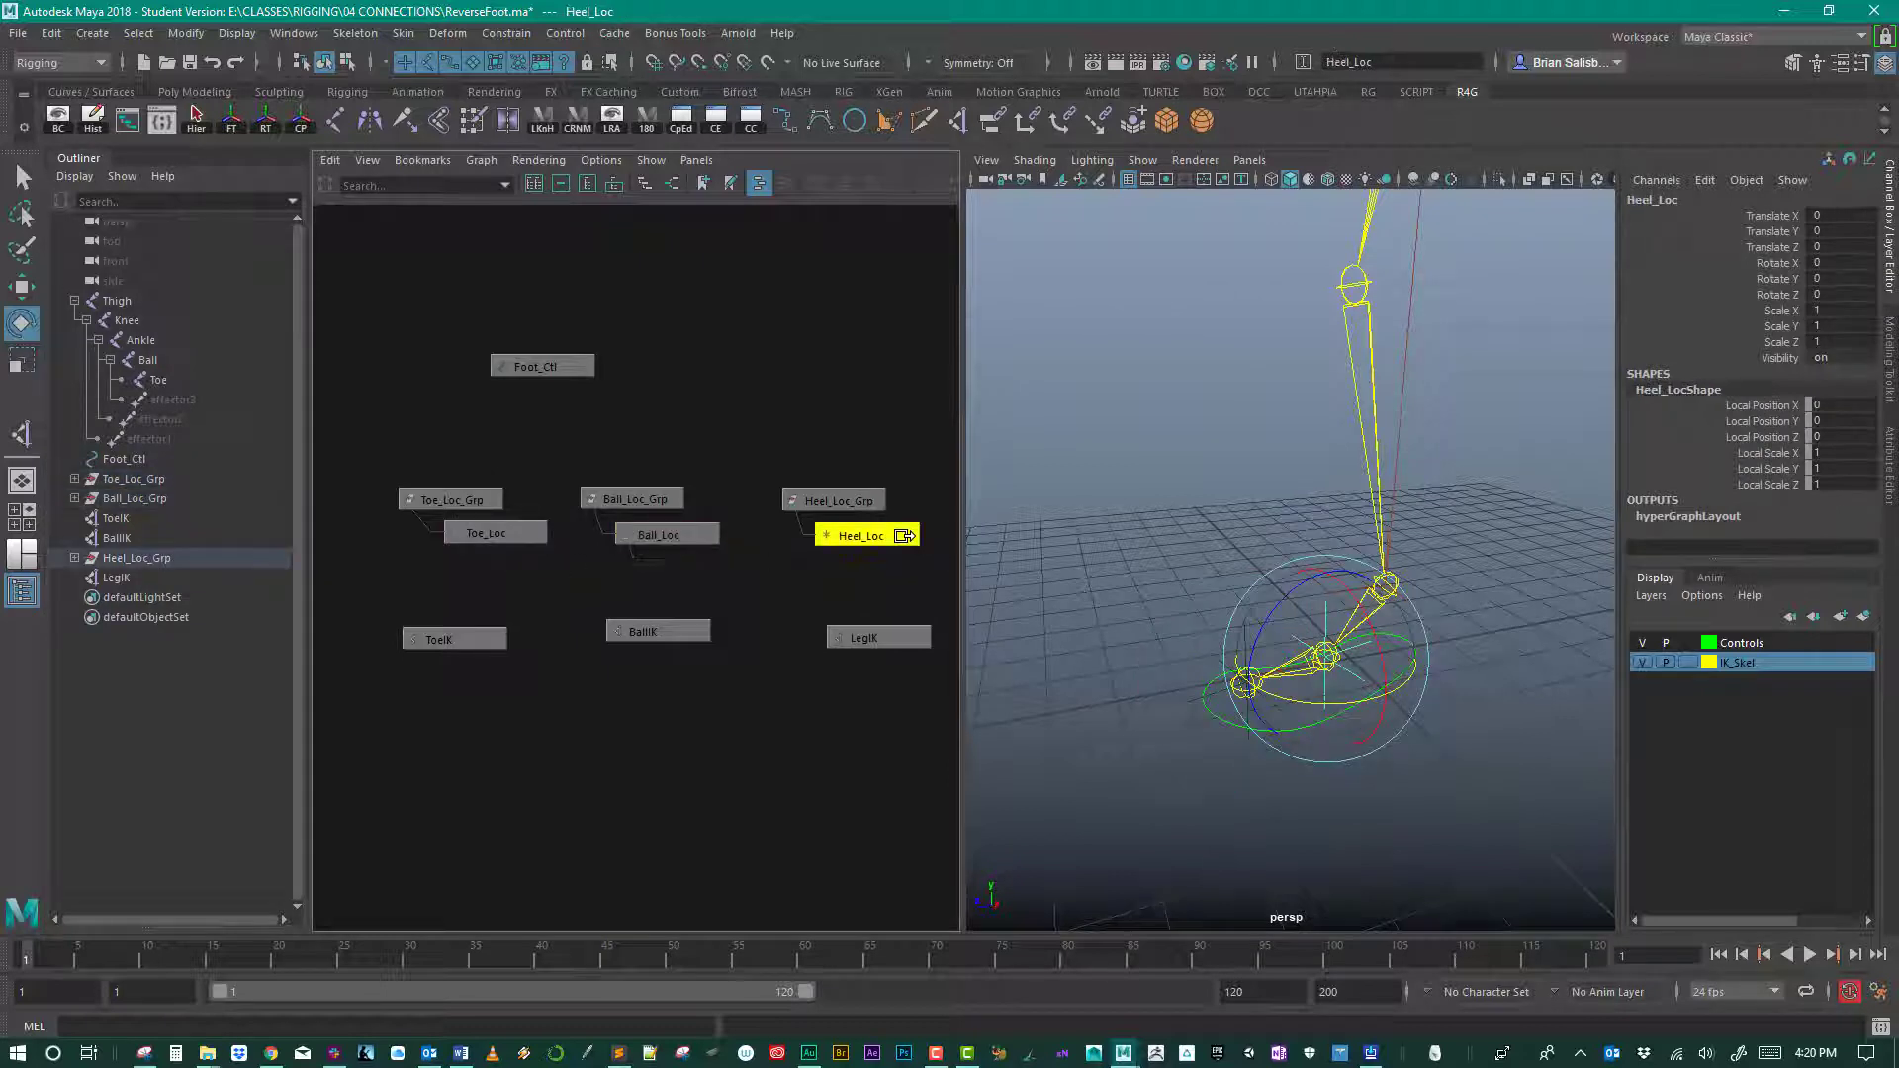
left_click(792, 573)
left_click_drag(697, 571, 865, 534)
left_click(575, 455)
left_click_drag(408, 452, 859, 507)
left_click_drag(1085, 445, 1183, 536, "alt")
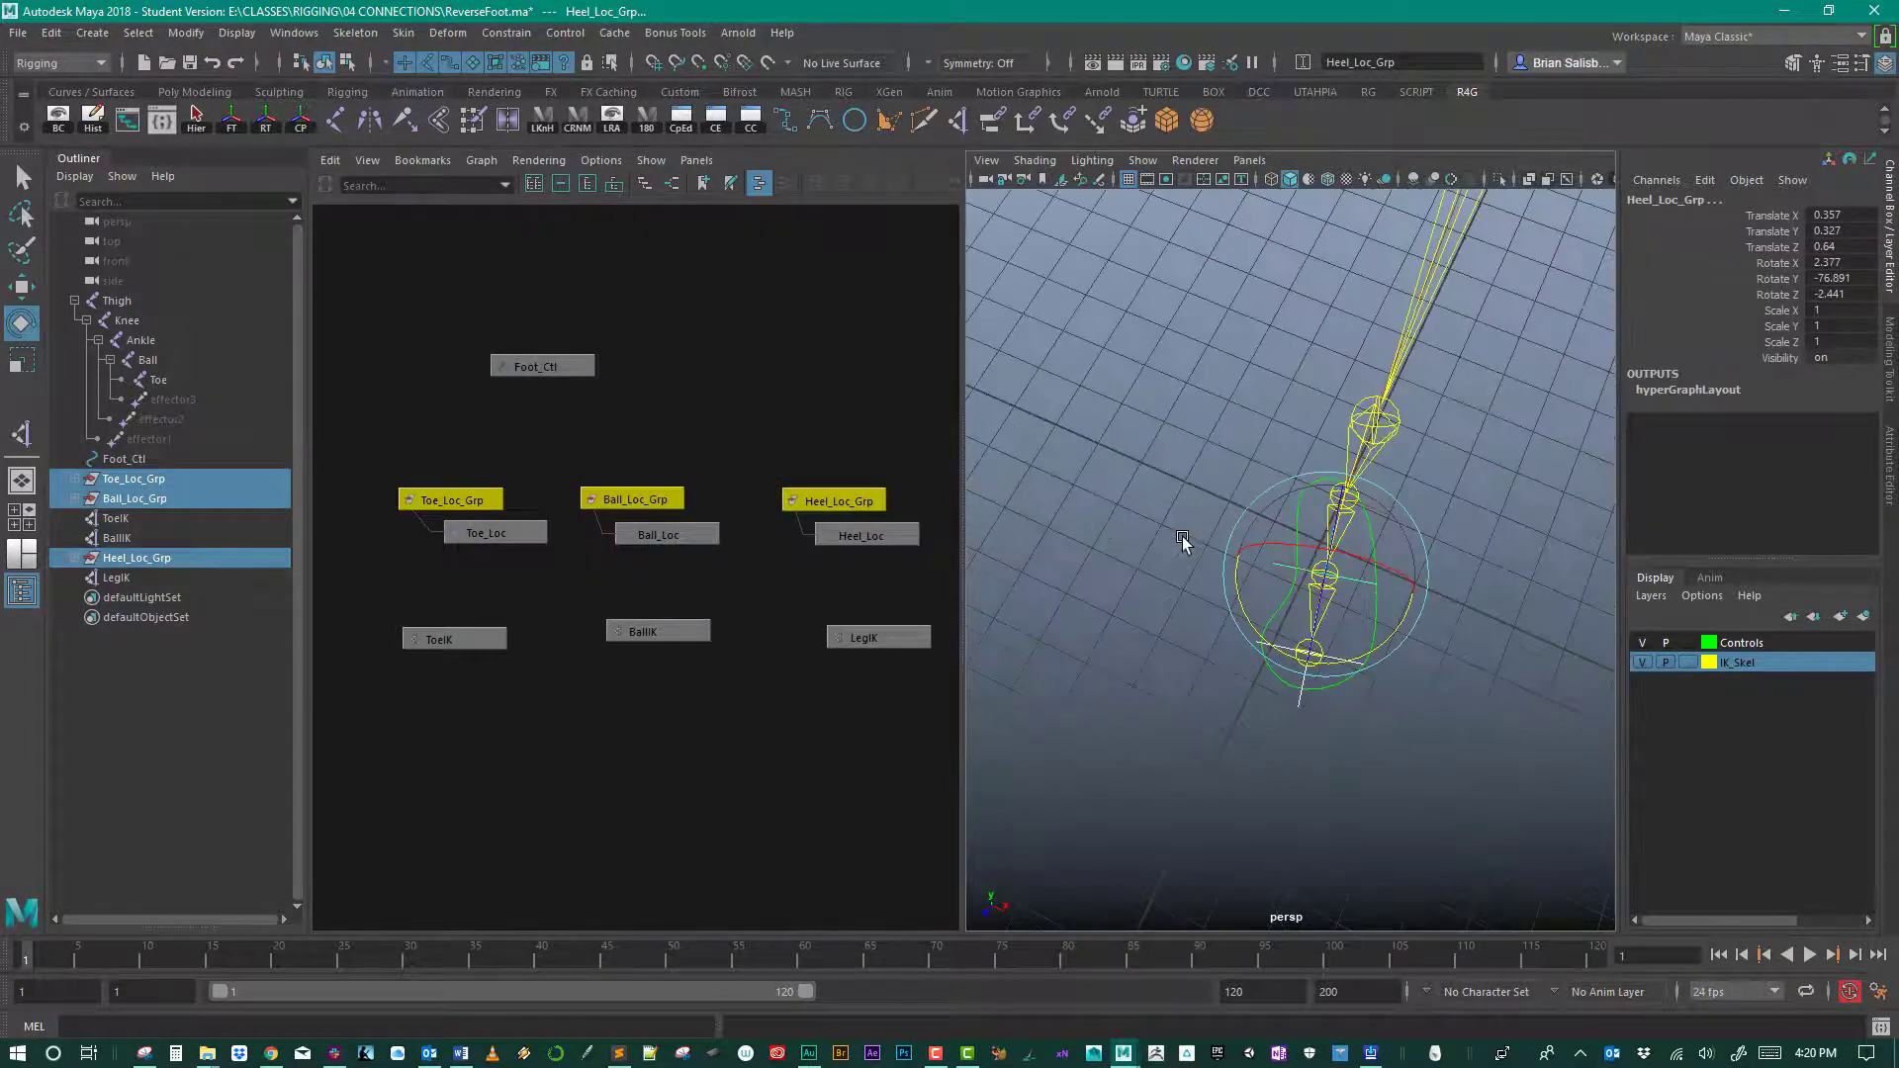
Step: Inspect Heel_Loc and Ball_Loc, viewing their placement along the foot from a lower side angle
left_click(872, 539)
left_click(652, 536)
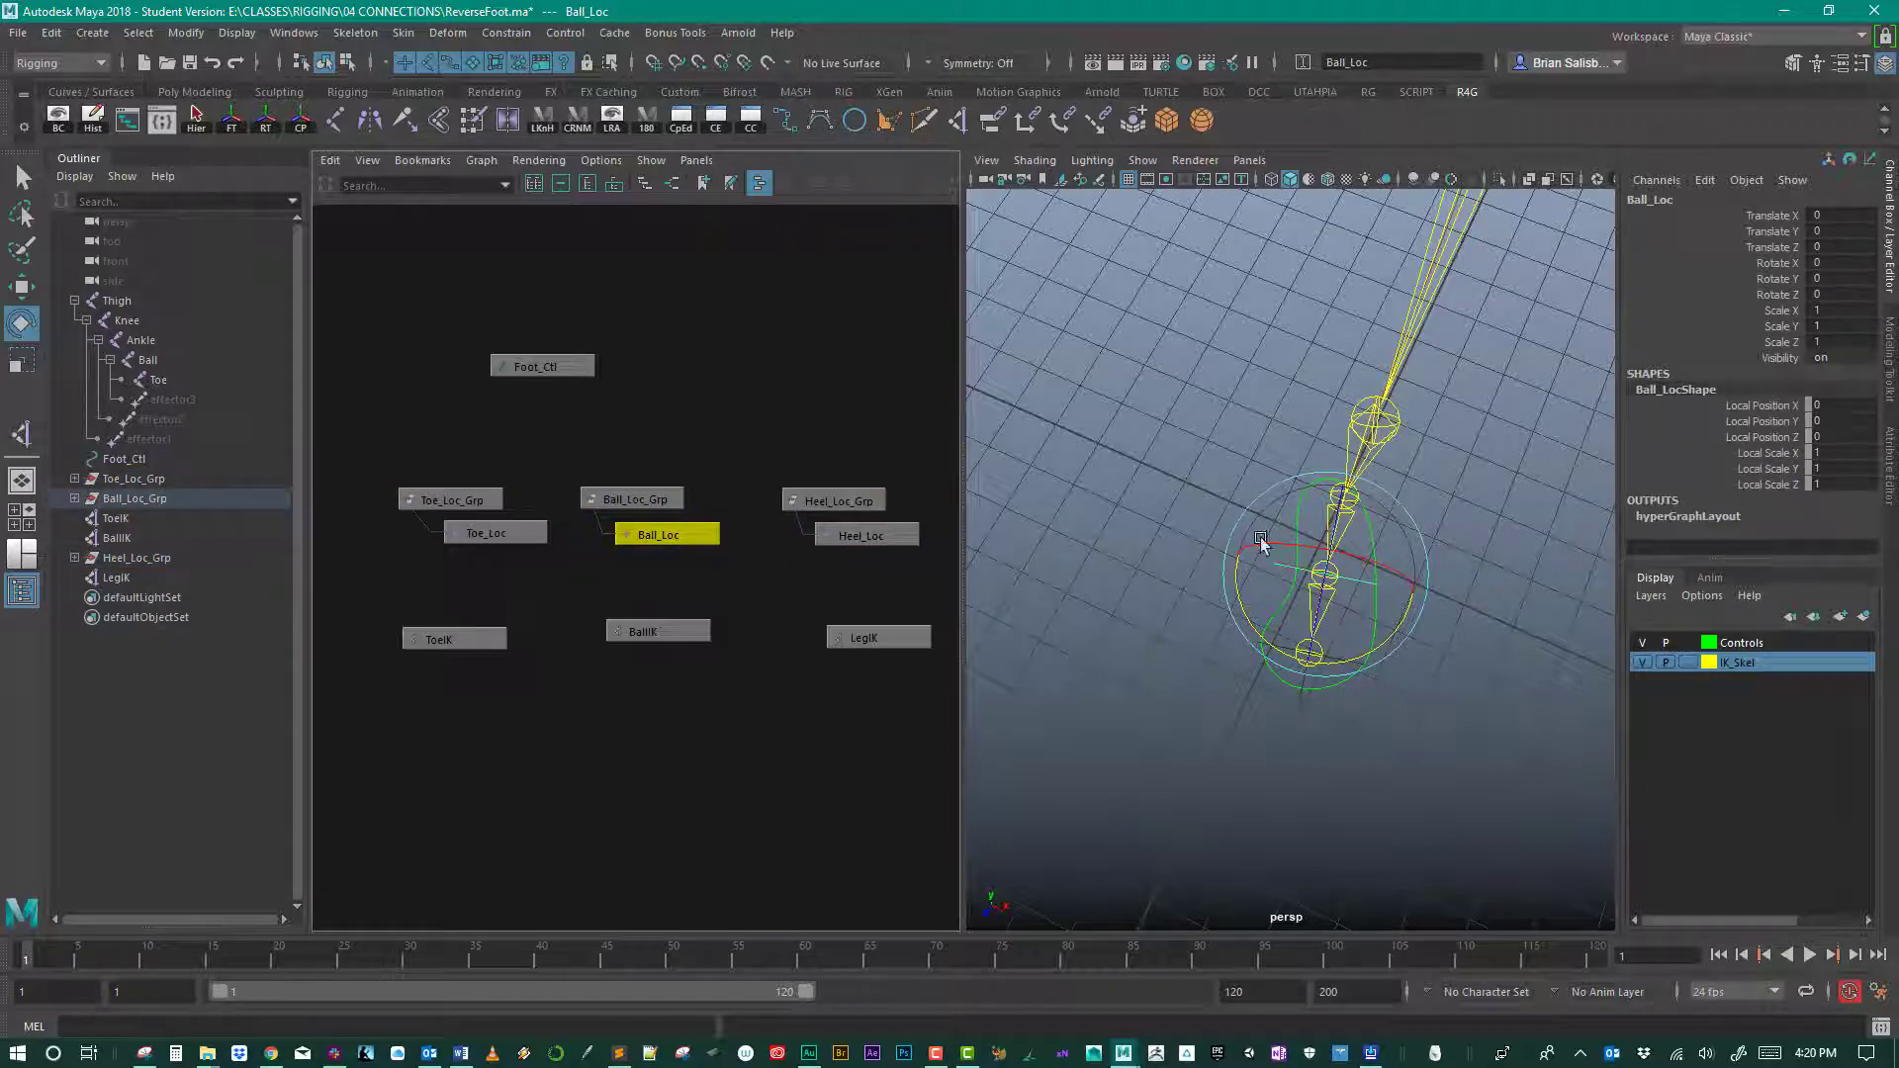
mouse_move(1194, 547)
left_mouse_down("alt")
mouse_move(1127, 441)
mouse_move(1100, 441)
mouse_move(1203, 543)
left_mouse_up("alt")
left_click_drag(1255, 755, 1074, 483, "alt")
left_click(703, 478)
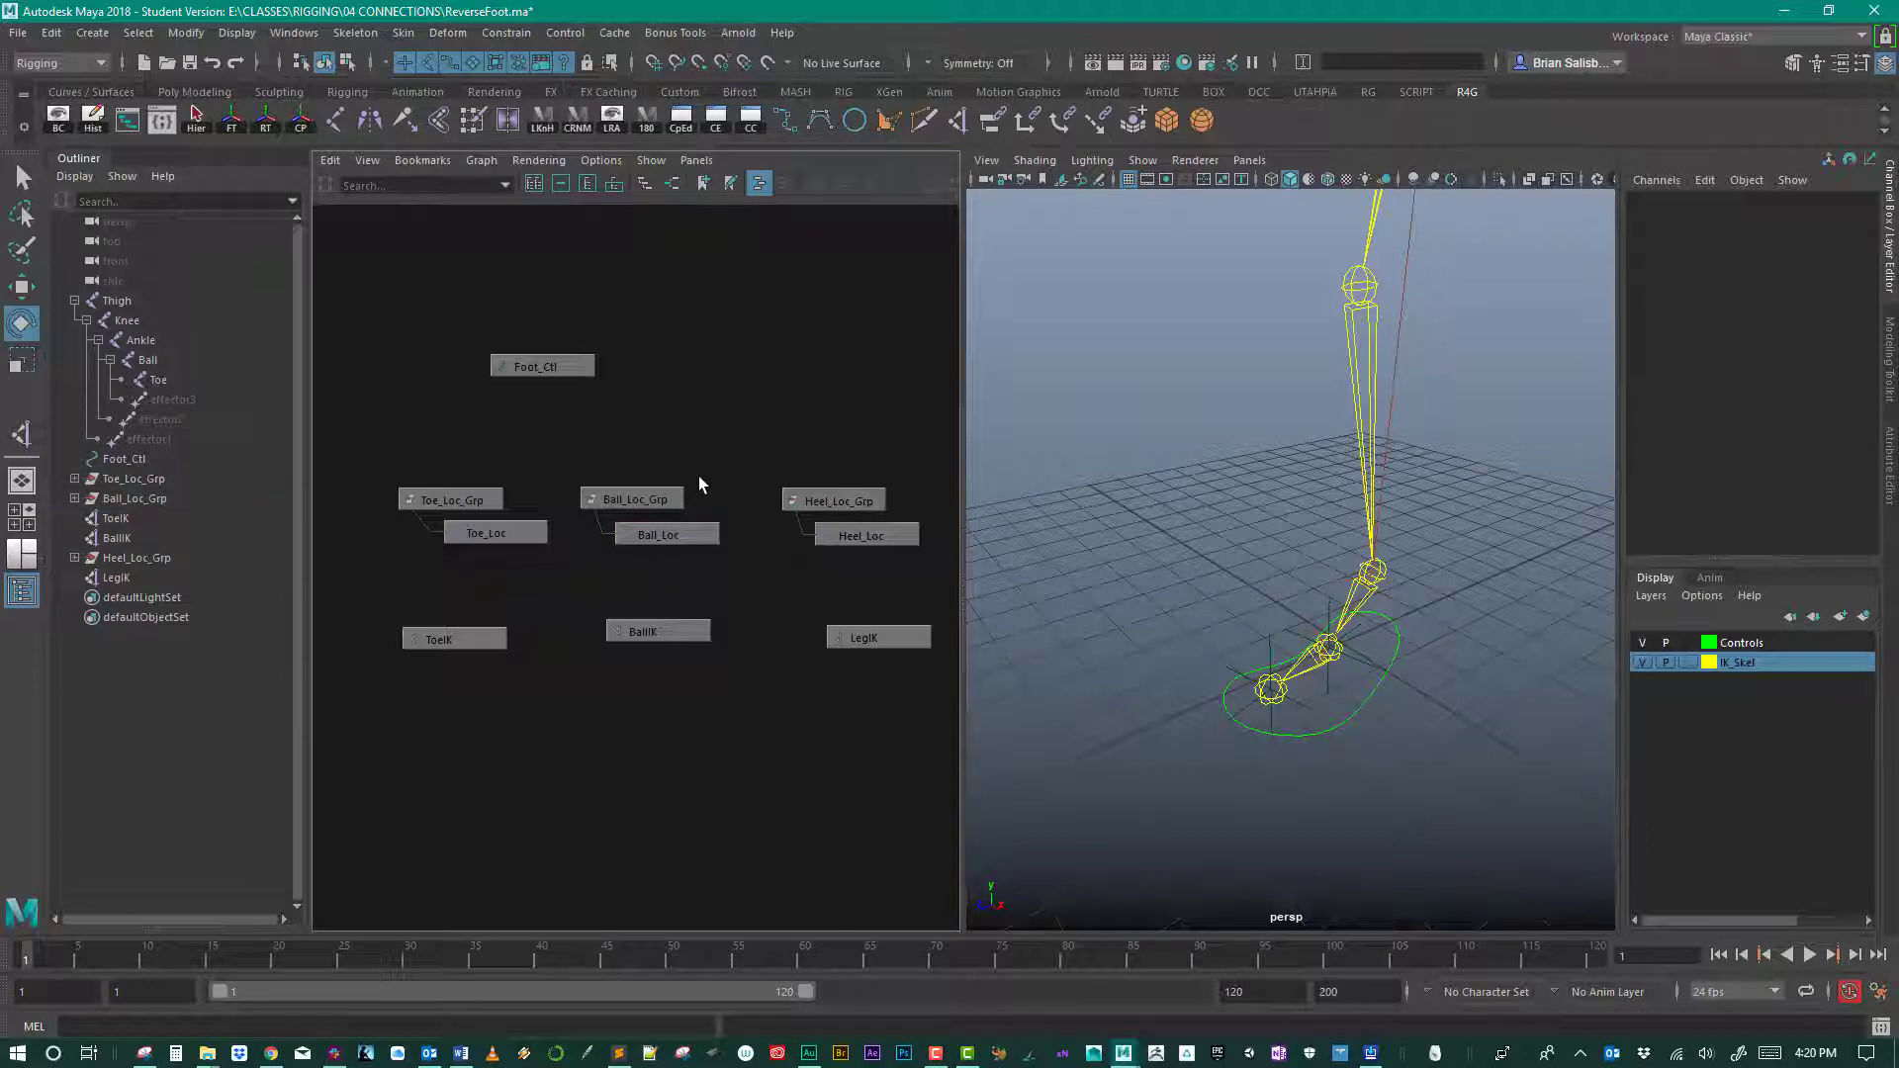
Step: Parent LegIK under Heel_Loc and space out the toe and heel node groups in the graph
left_click_drag(471, 497, 437, 490)
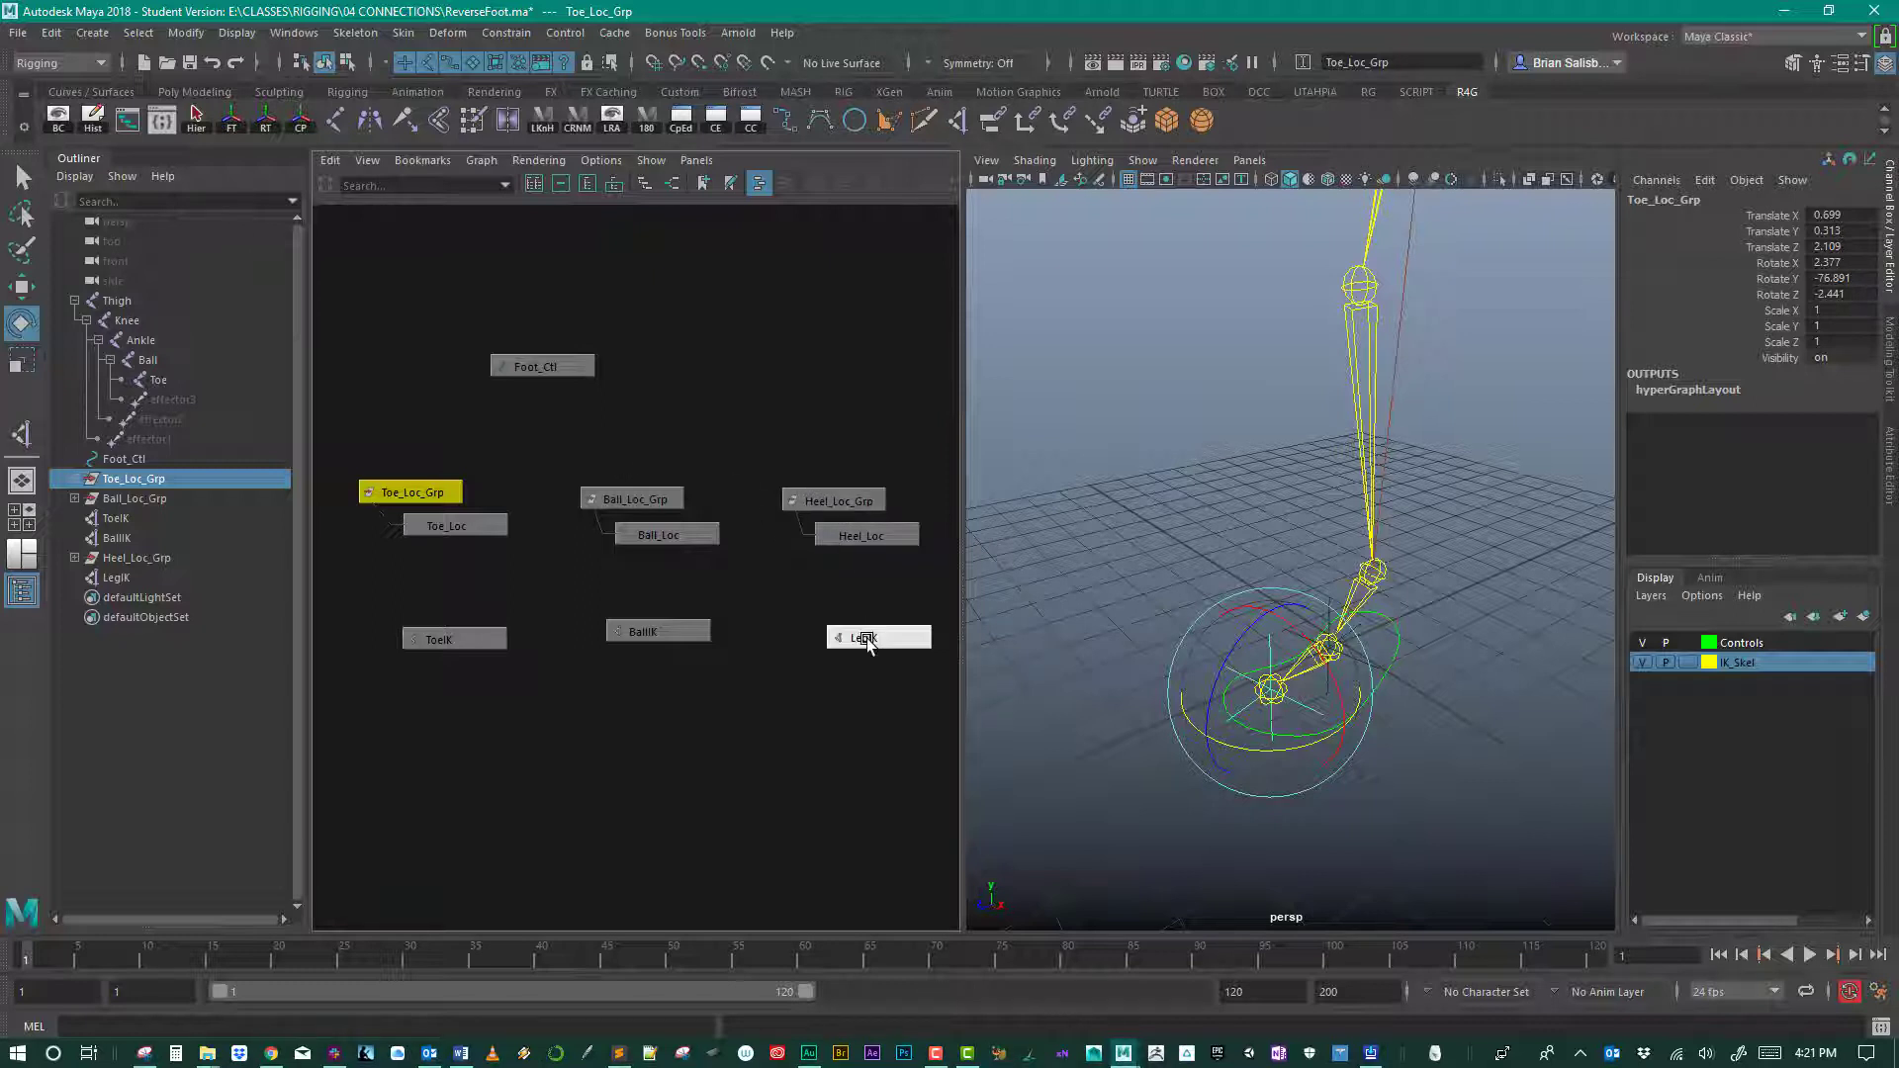
middle_click_drag(867, 638, 866, 538)
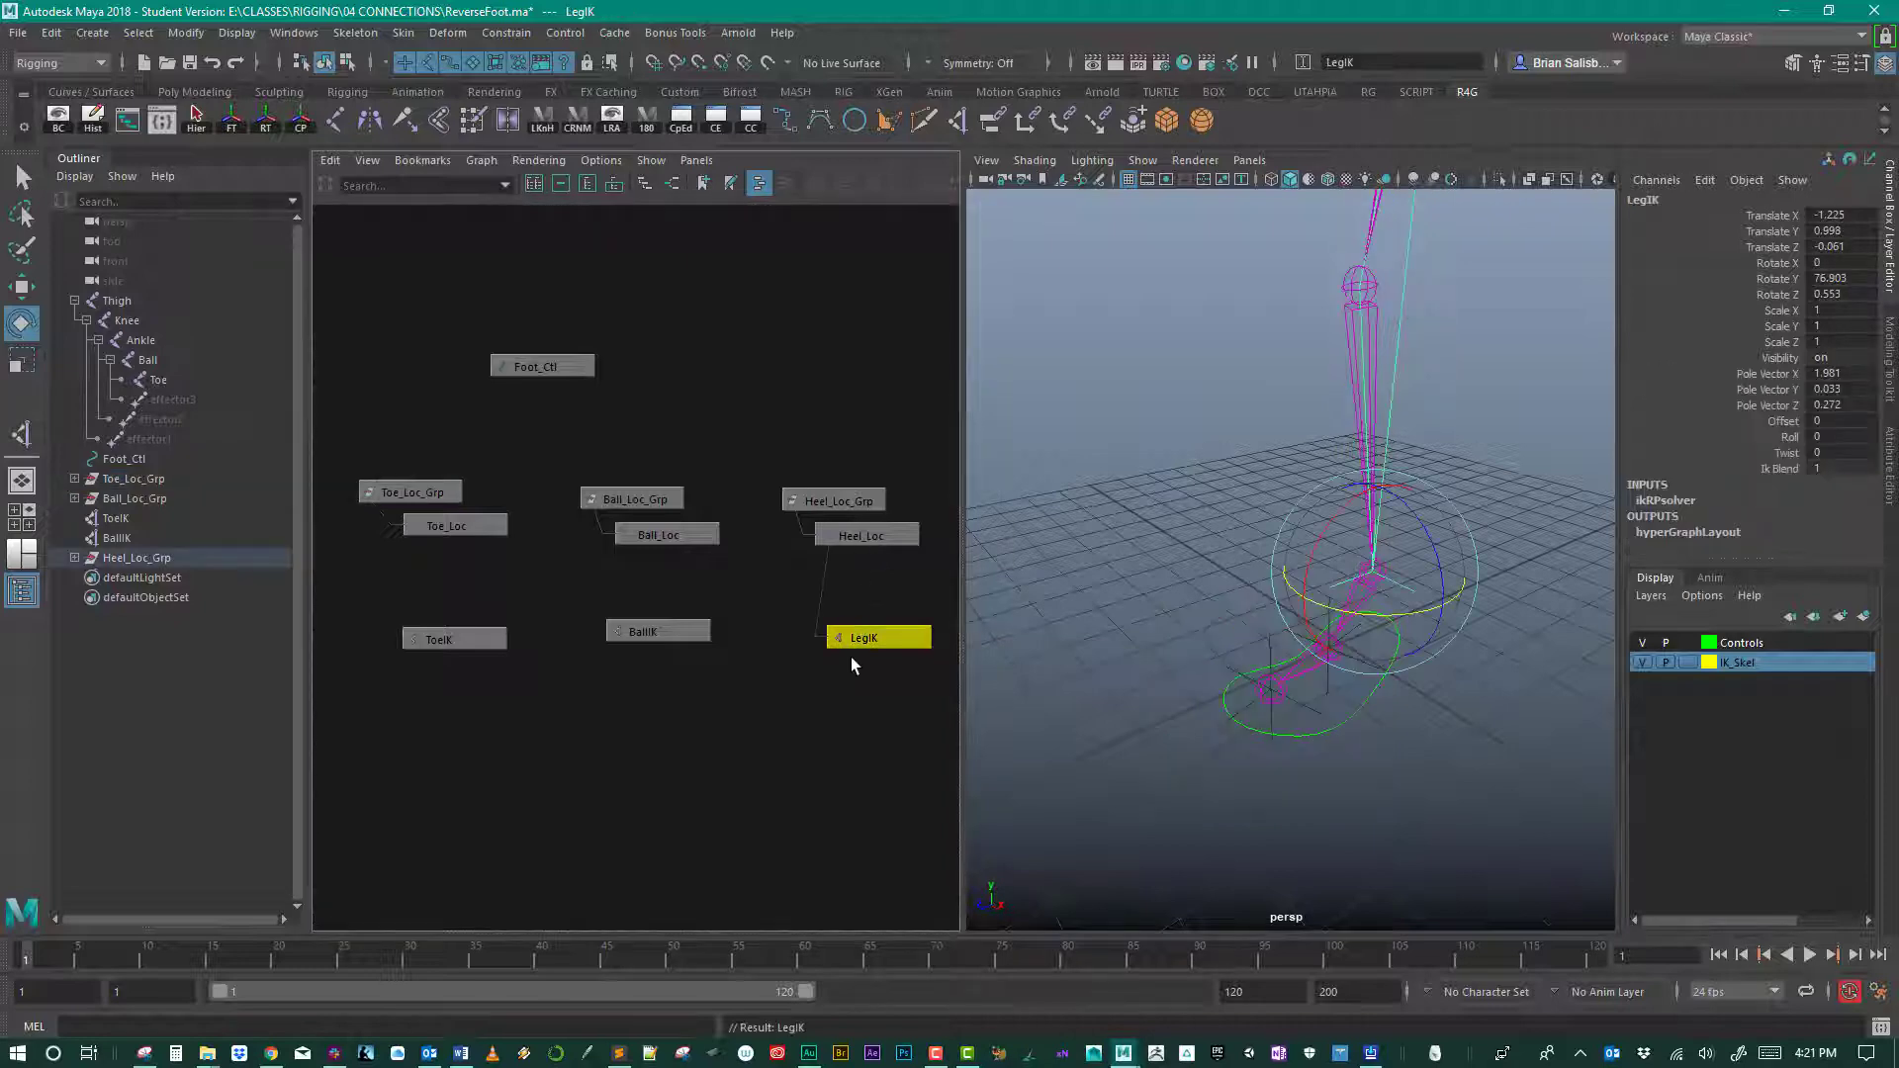
left_click_drag(866, 596, 865, 604)
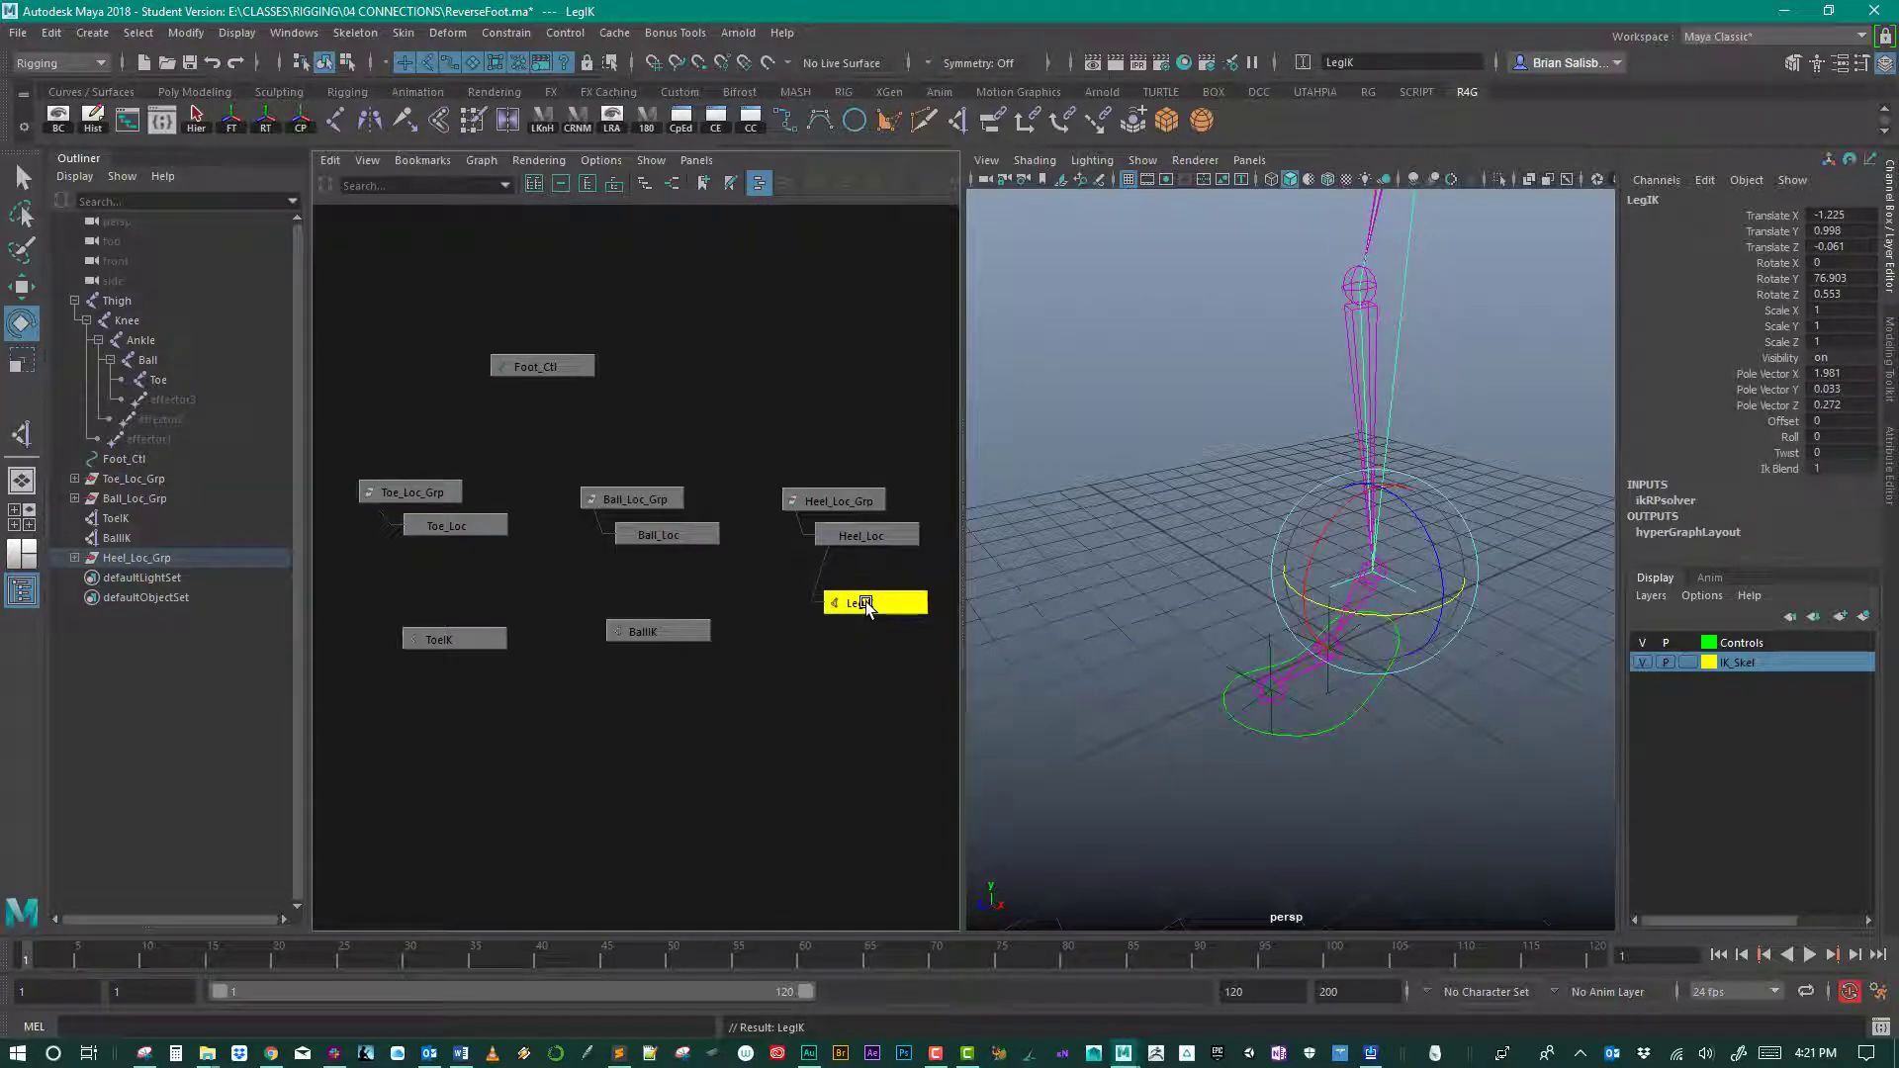
left_click_drag(845, 501, 840, 517)
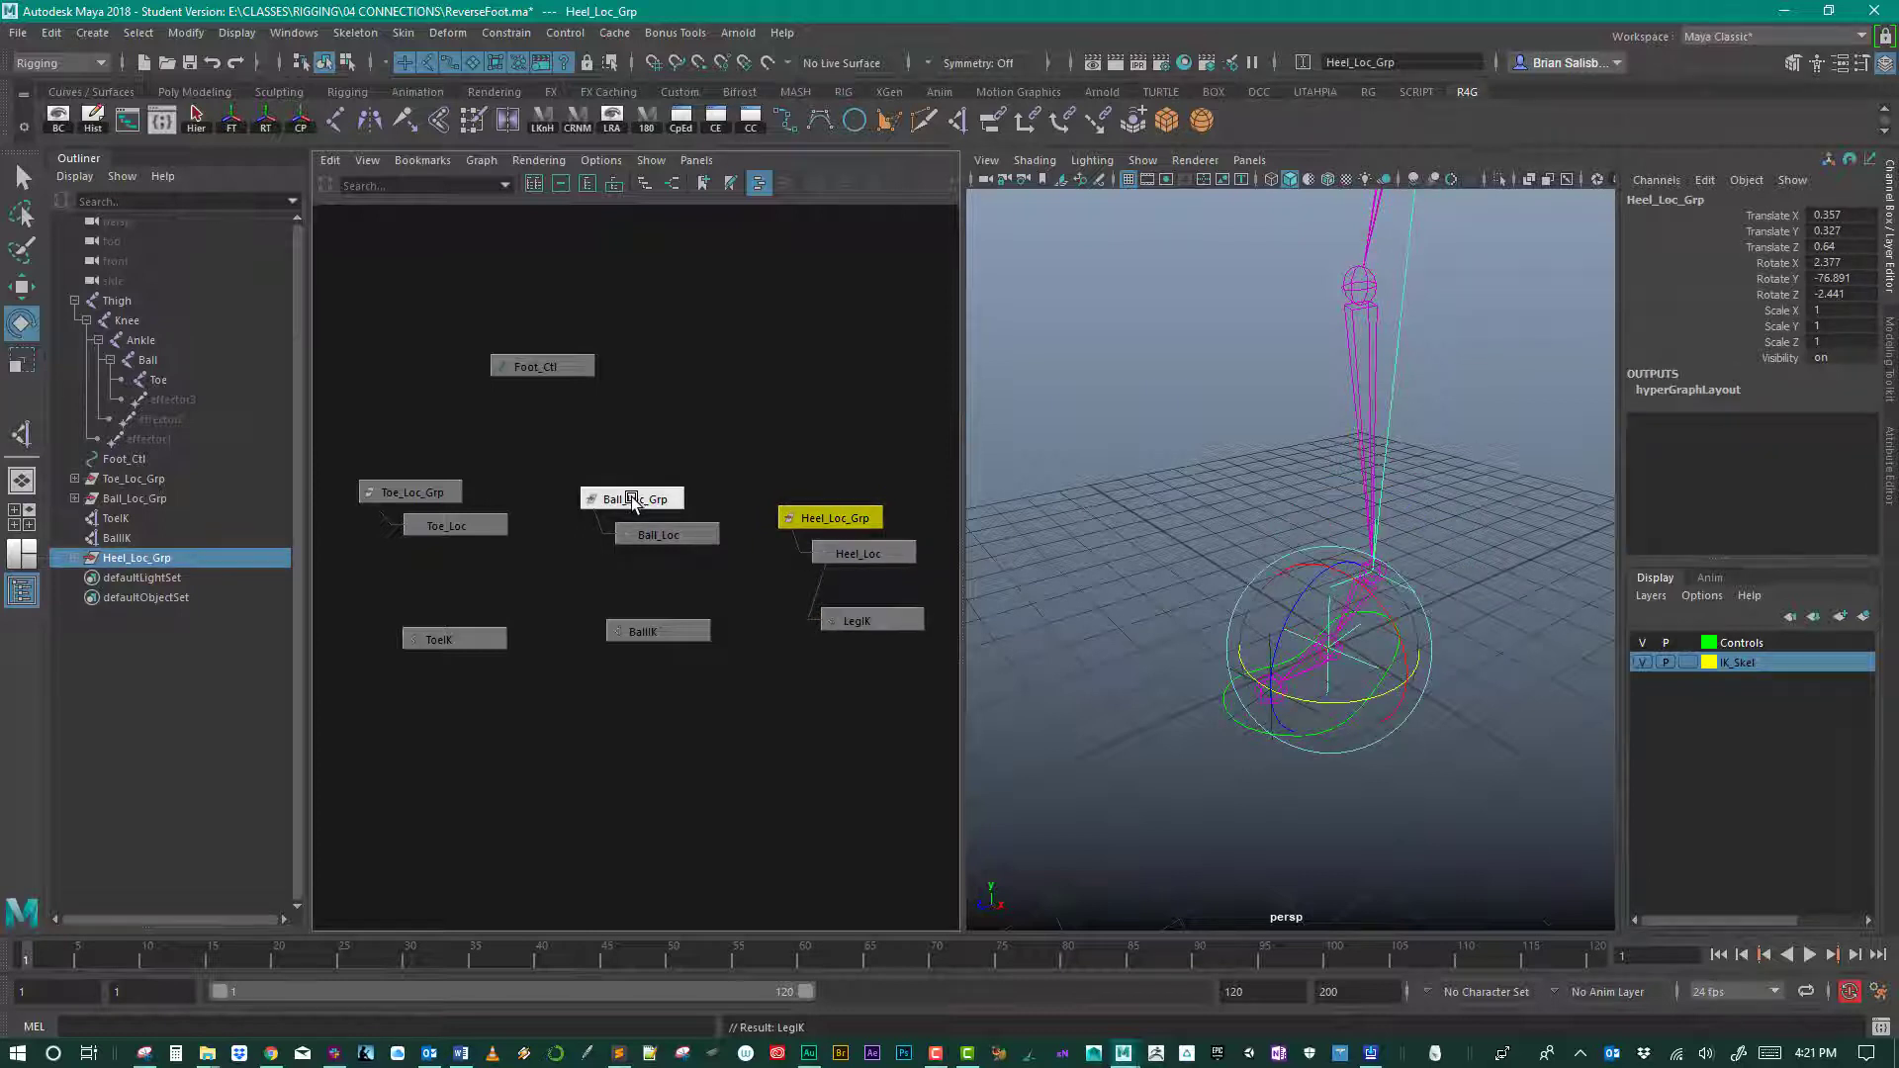
Step: Parent BallIK and ToeIK under Ball_Loc, placing the ToeIK node below BallIK in the graph
left_click_drag(635, 501, 619, 499)
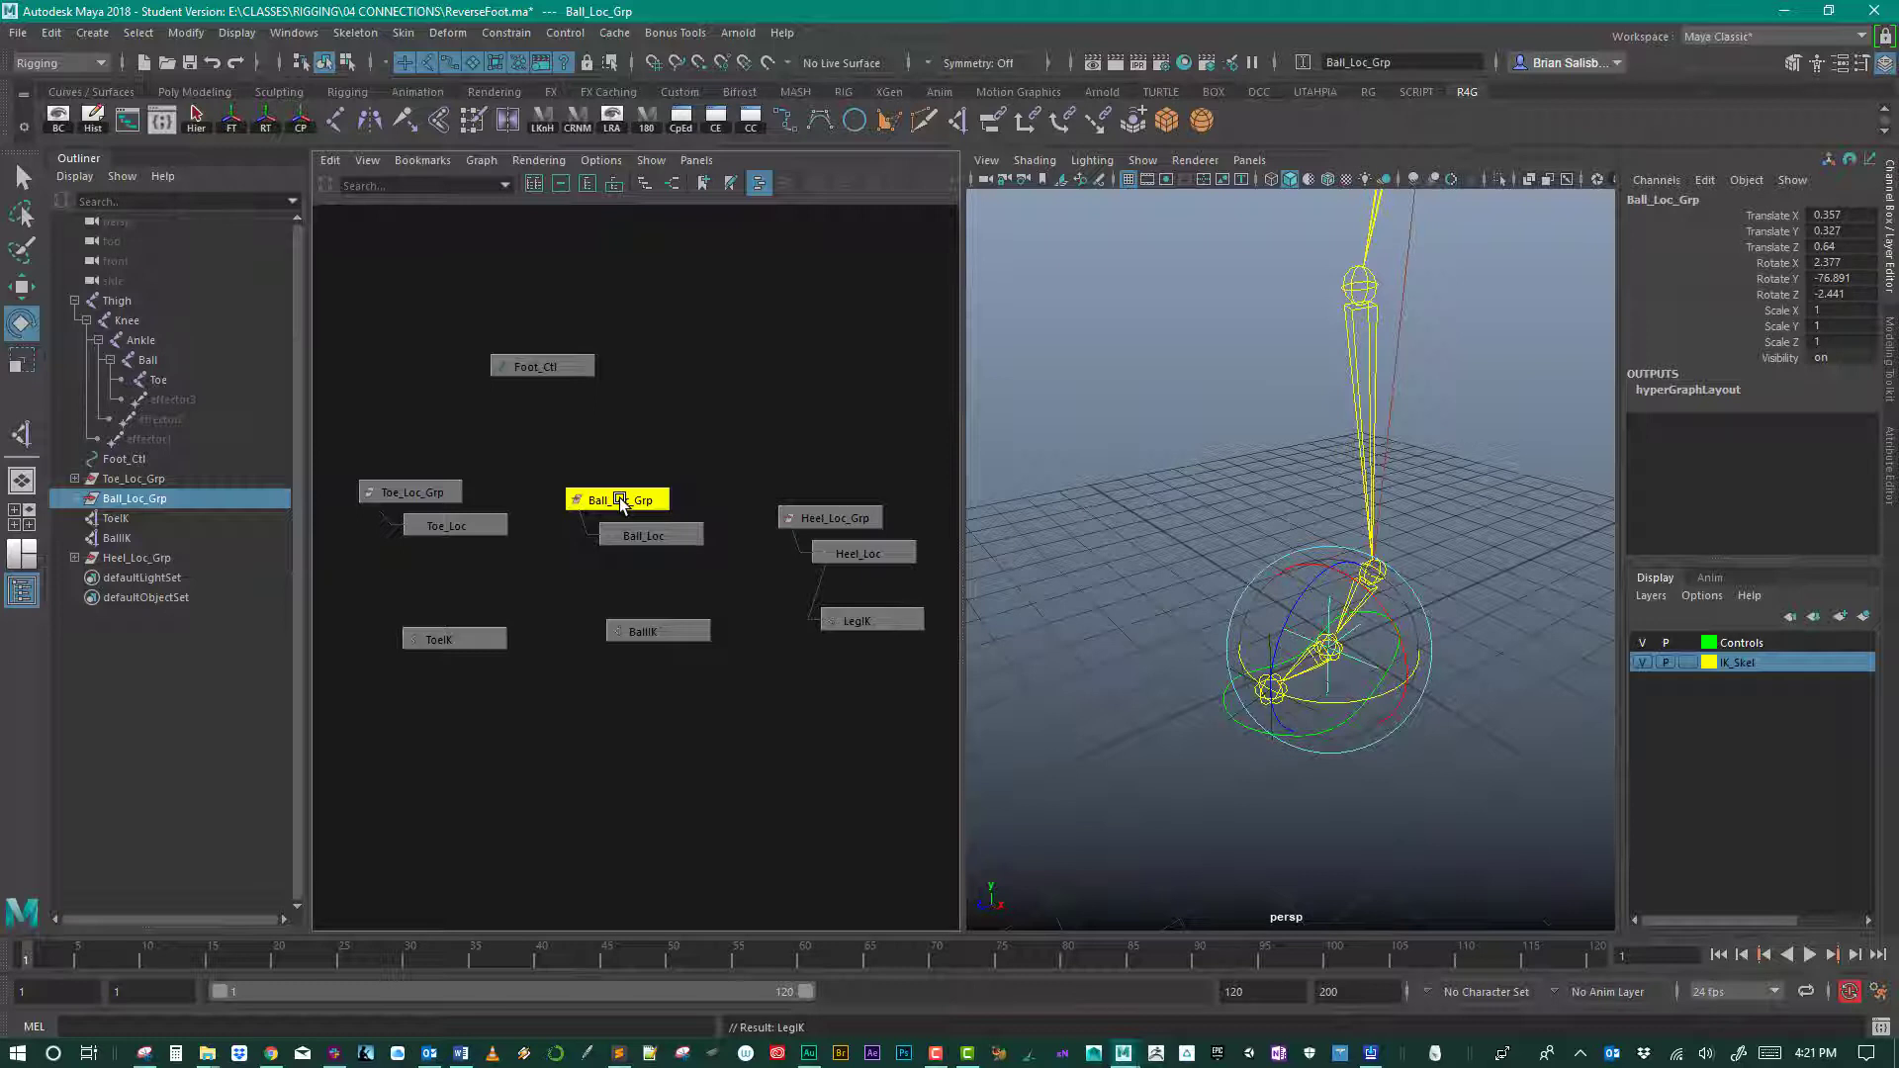
left_click_drag(620, 496, 616, 505)
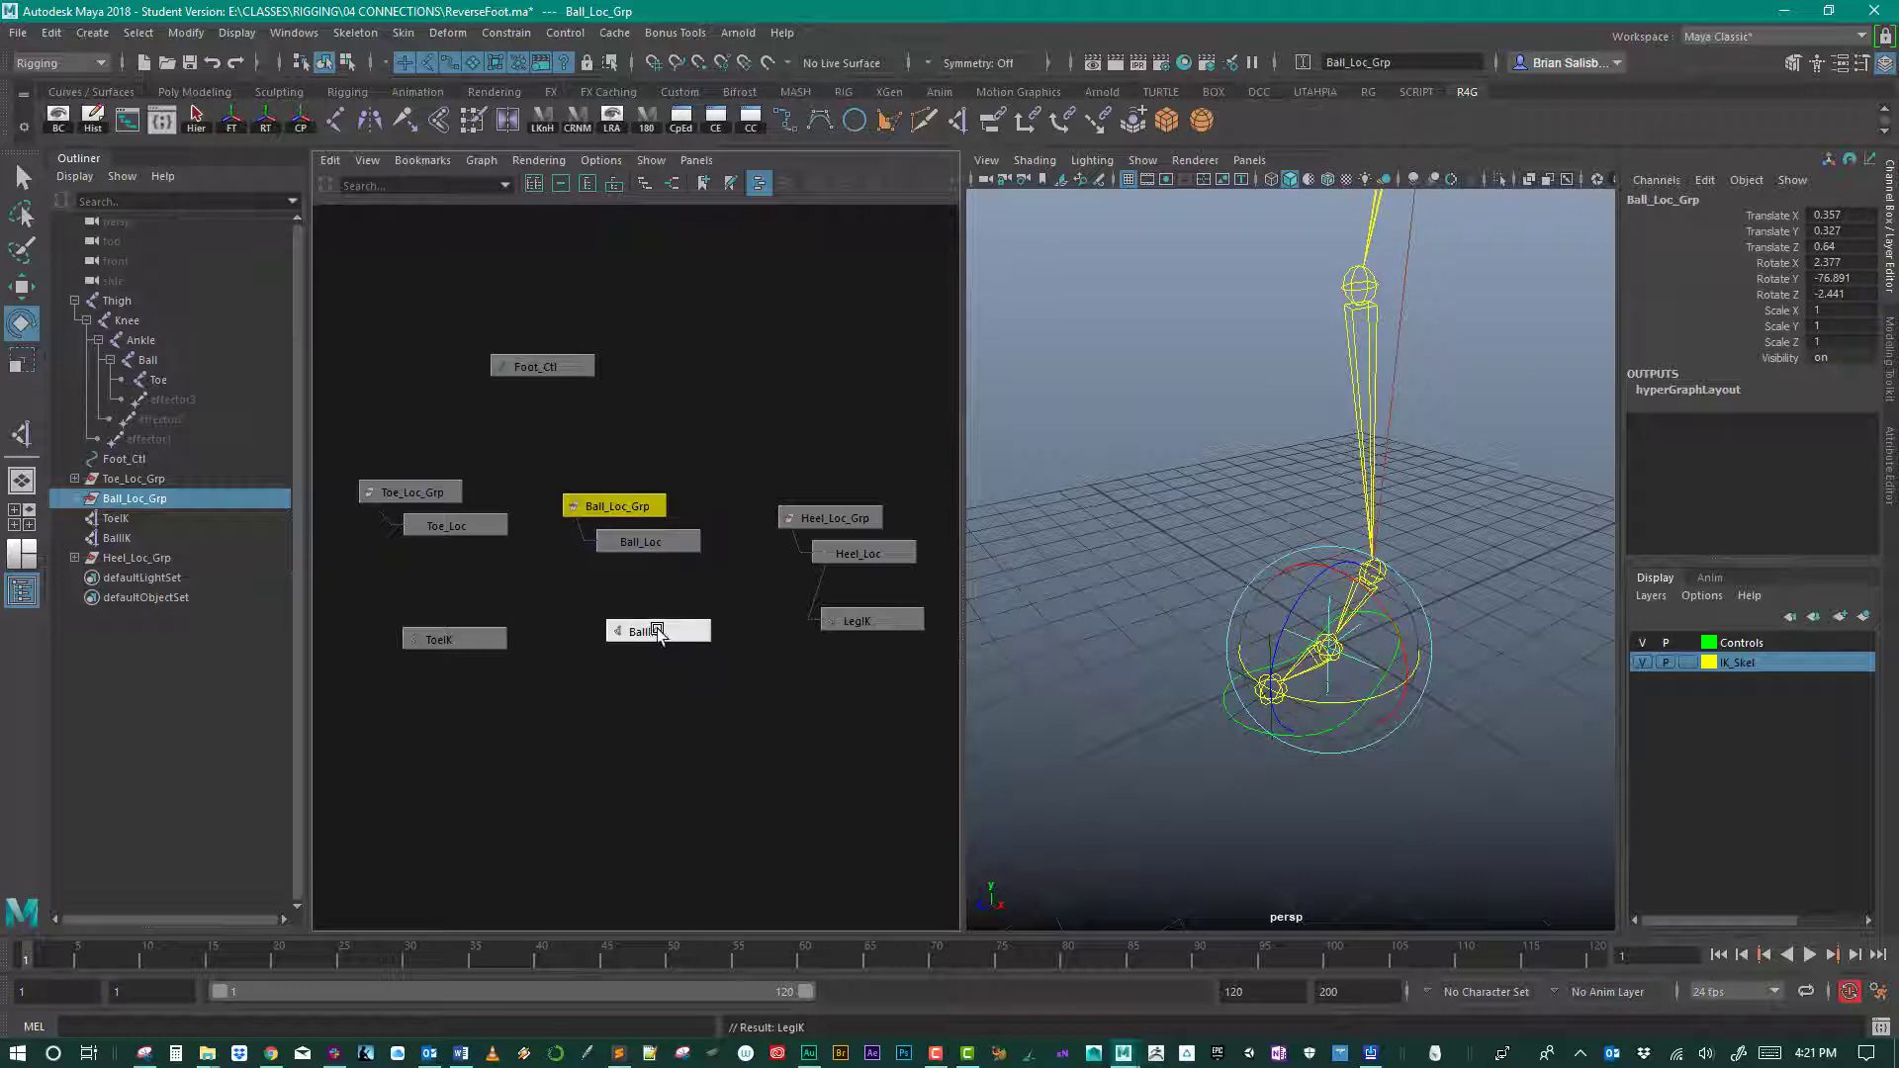
middle_click_drag(657, 629, 649, 542)
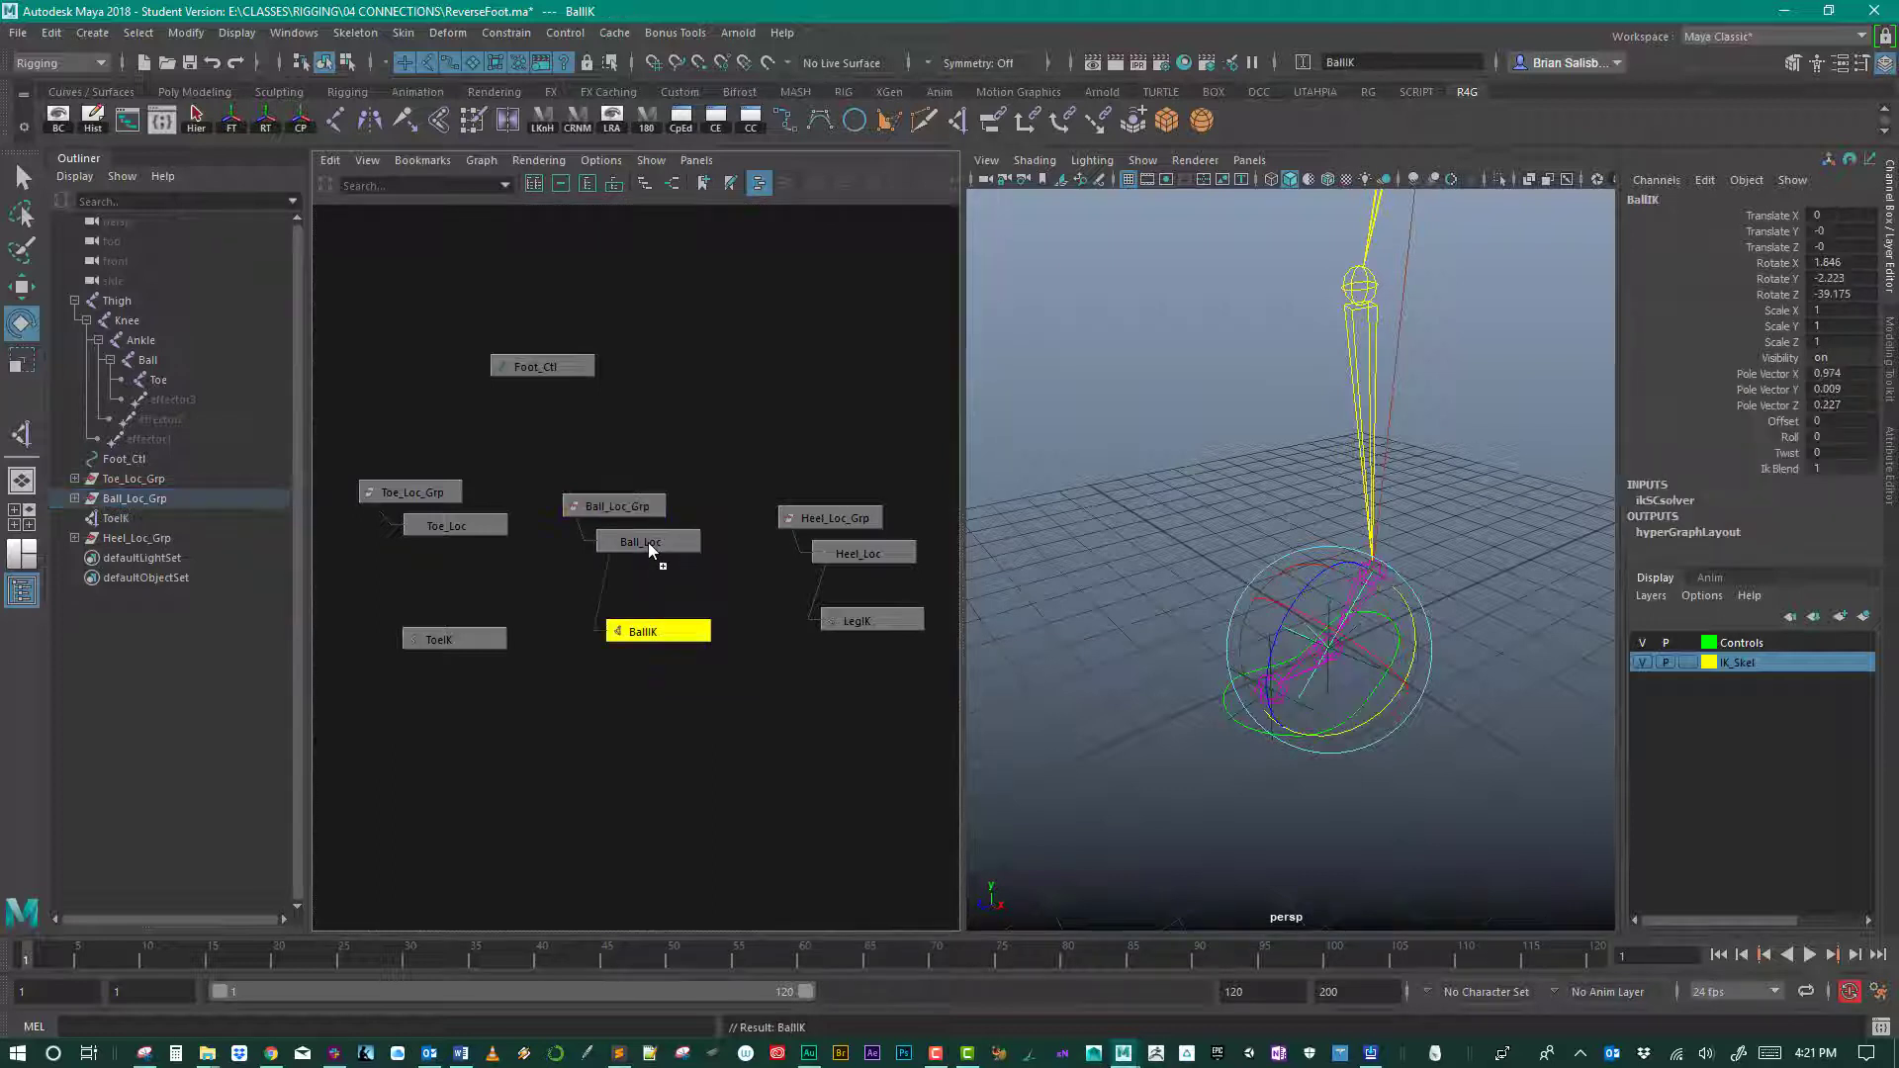
left_click_drag(444, 639, 652, 699)
left_click(656, 793)
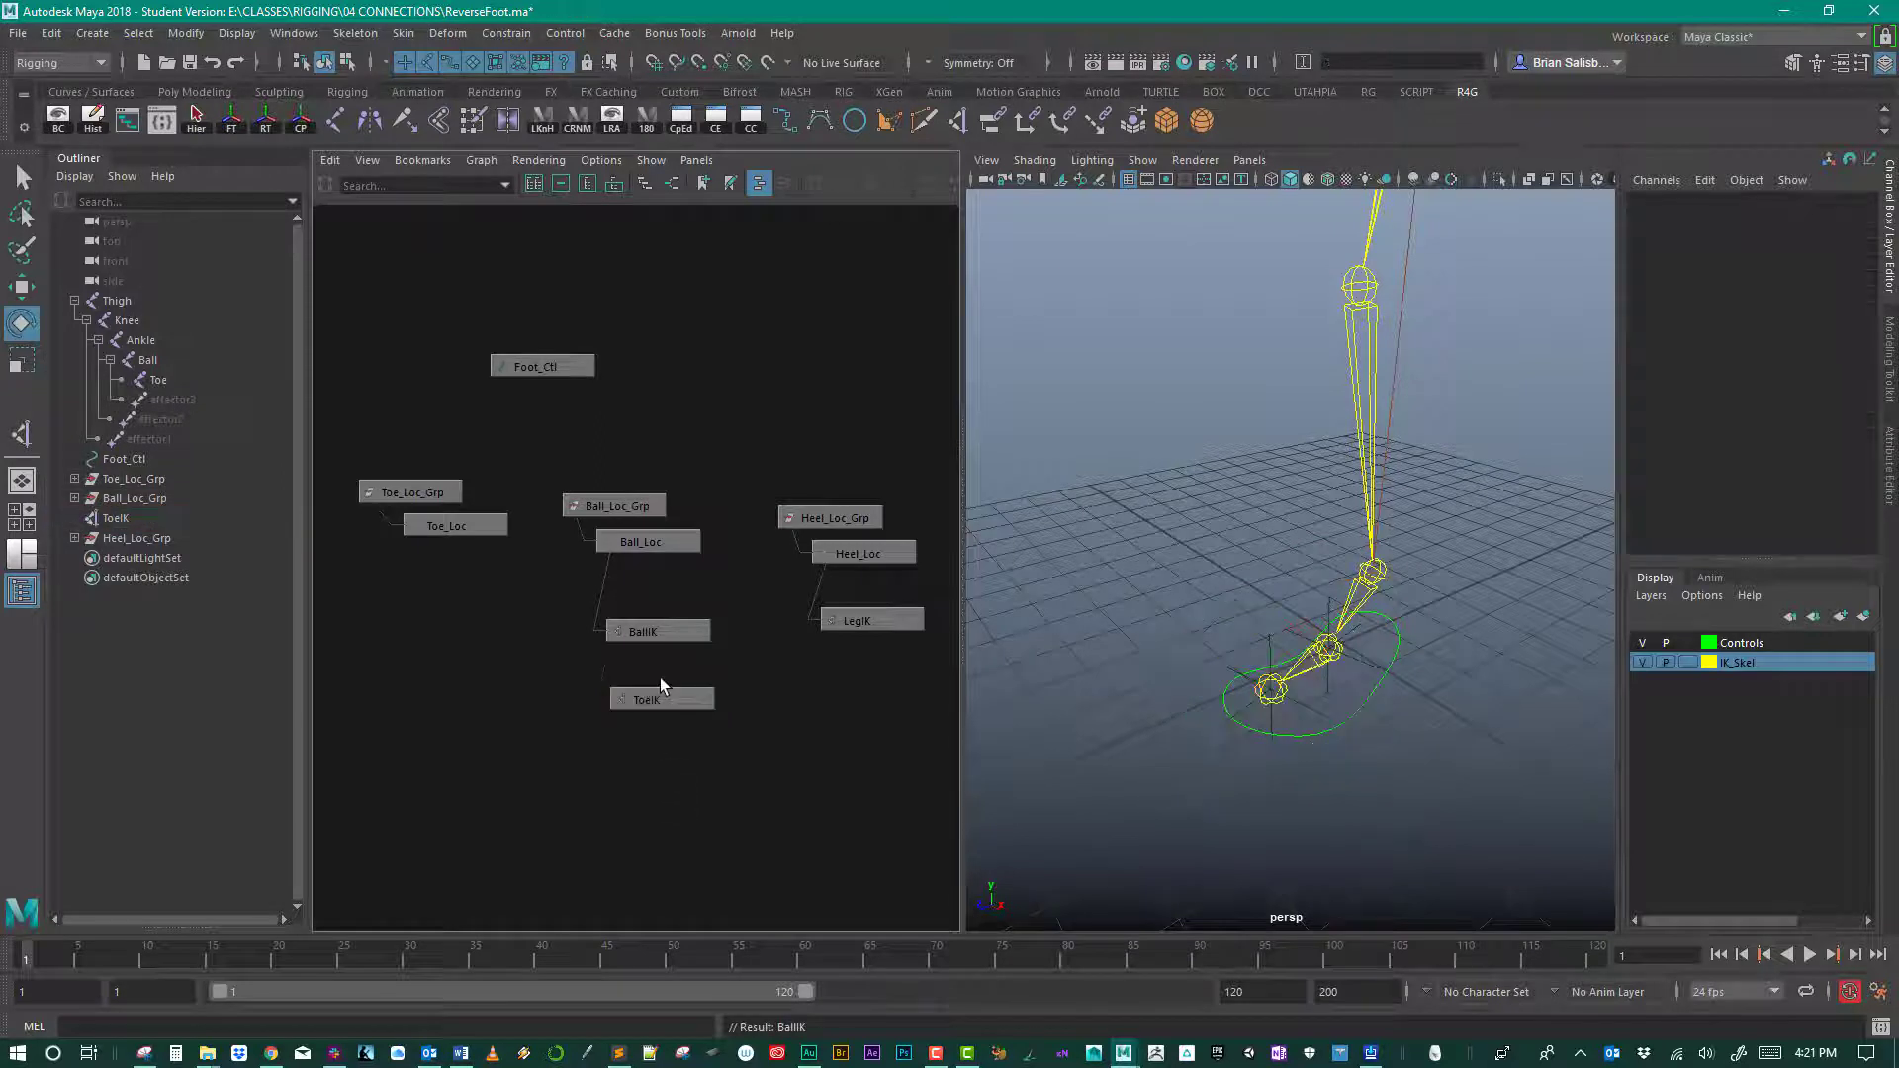
left_click(661, 686)
middle_click_drag(661, 696, 647, 544)
Step: Move the BallIK, ToeIK and LegIK nodes lower in the graph, away from their parent locators
left_click(653, 631, "shift")
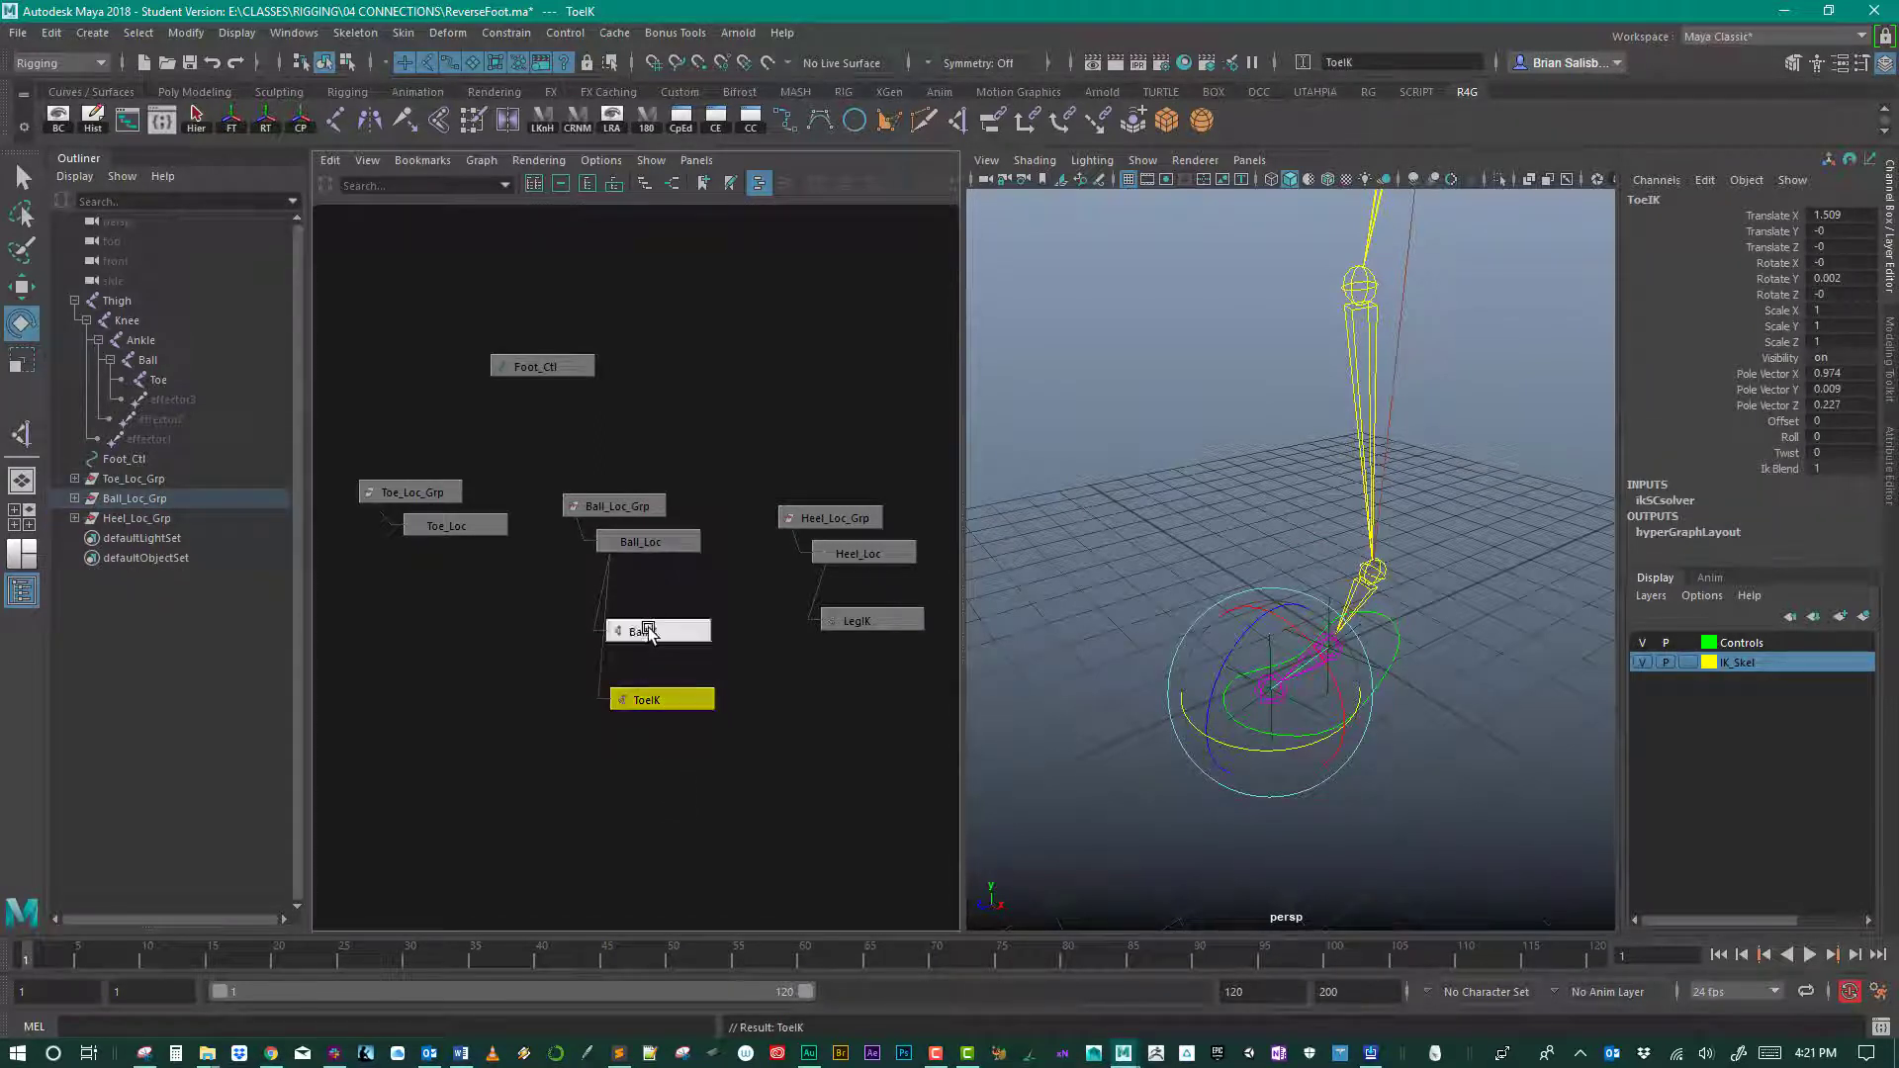
left_click_drag(669, 629, 682, 694)
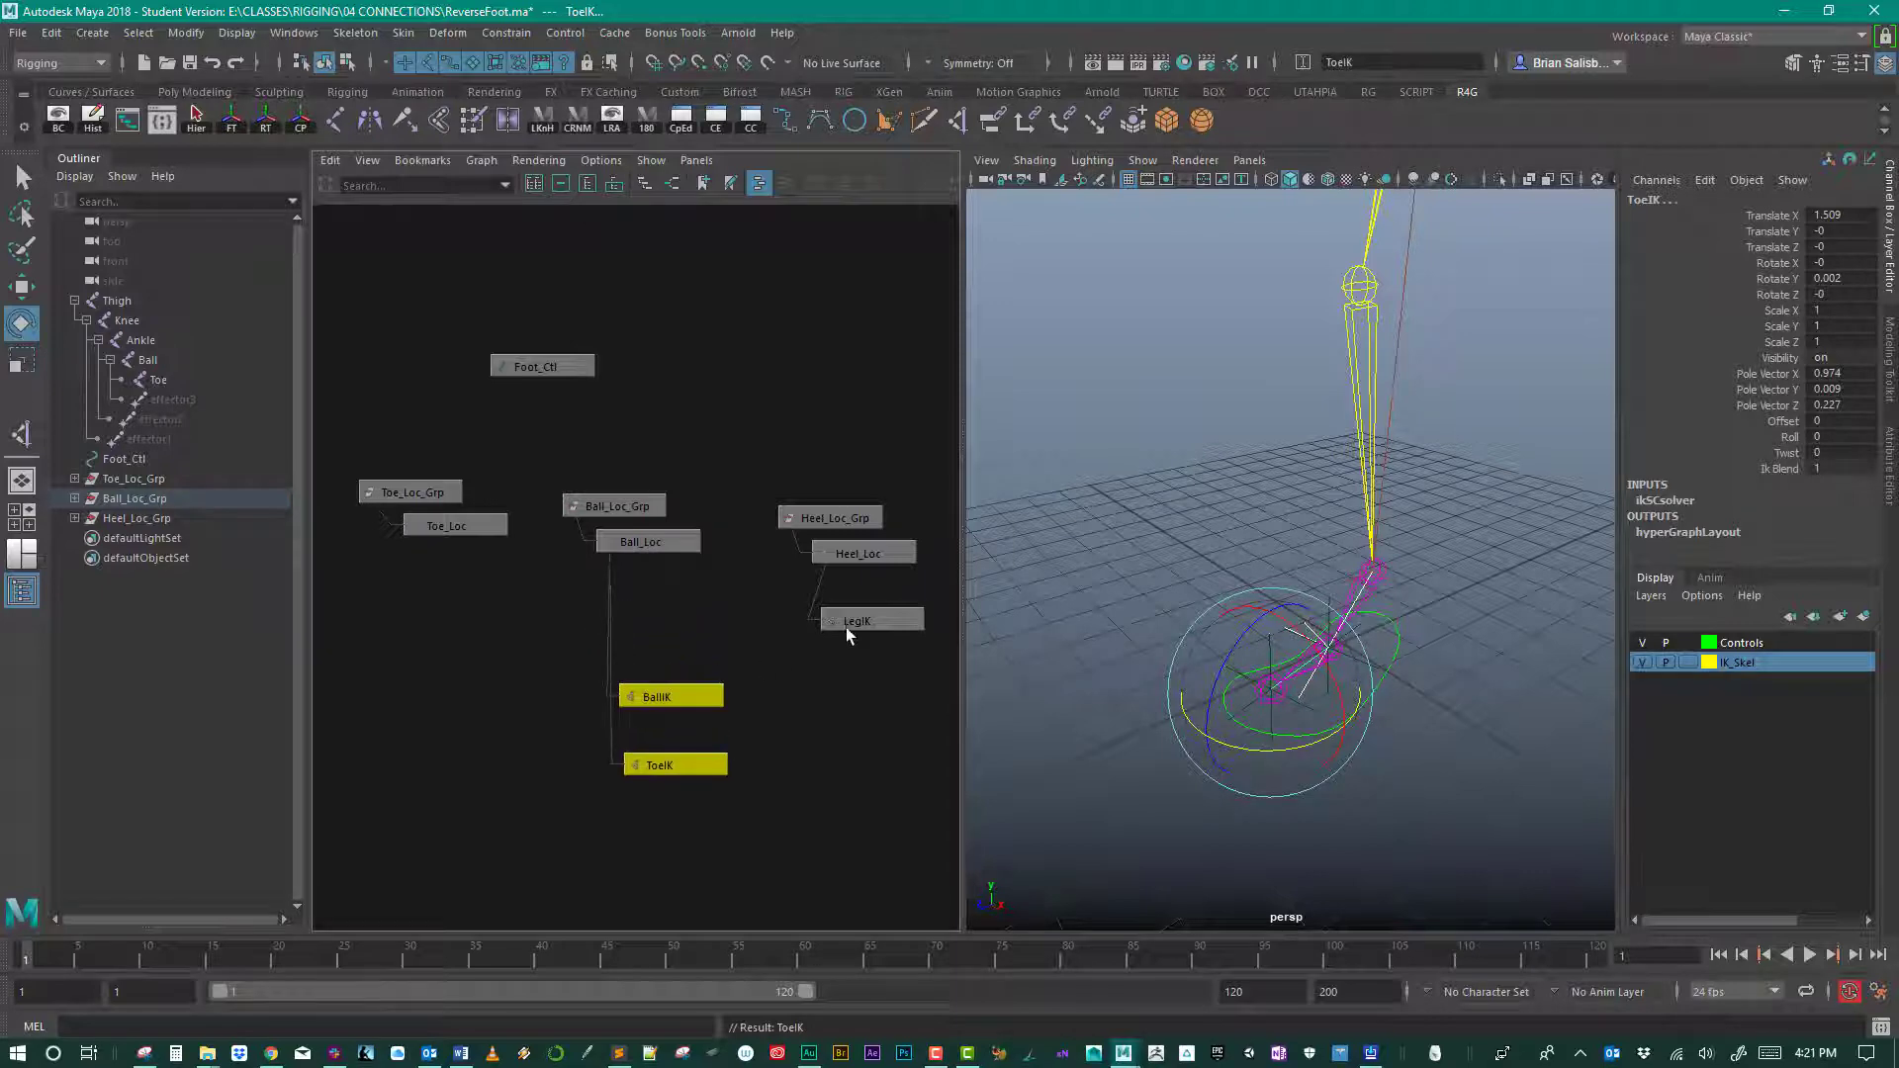
left_click_drag(854, 620, 863, 691)
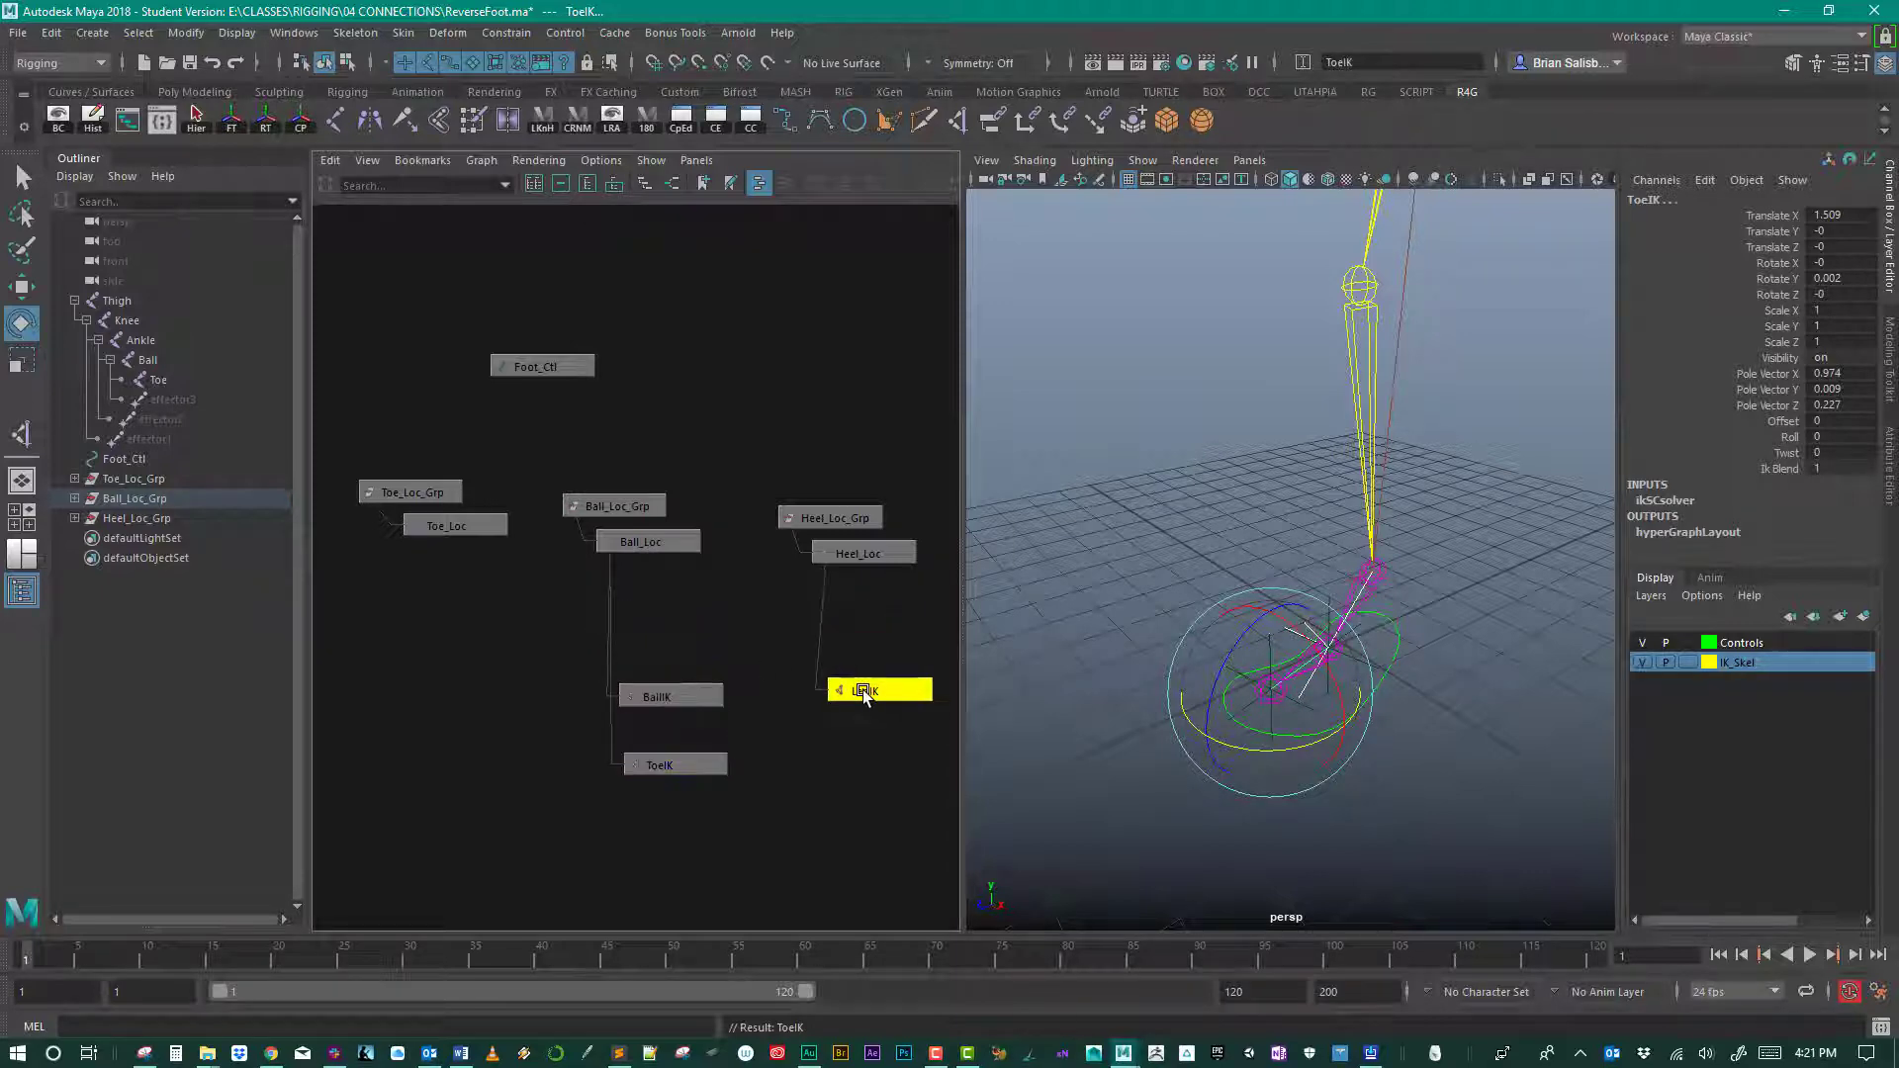
left_click(637, 431)
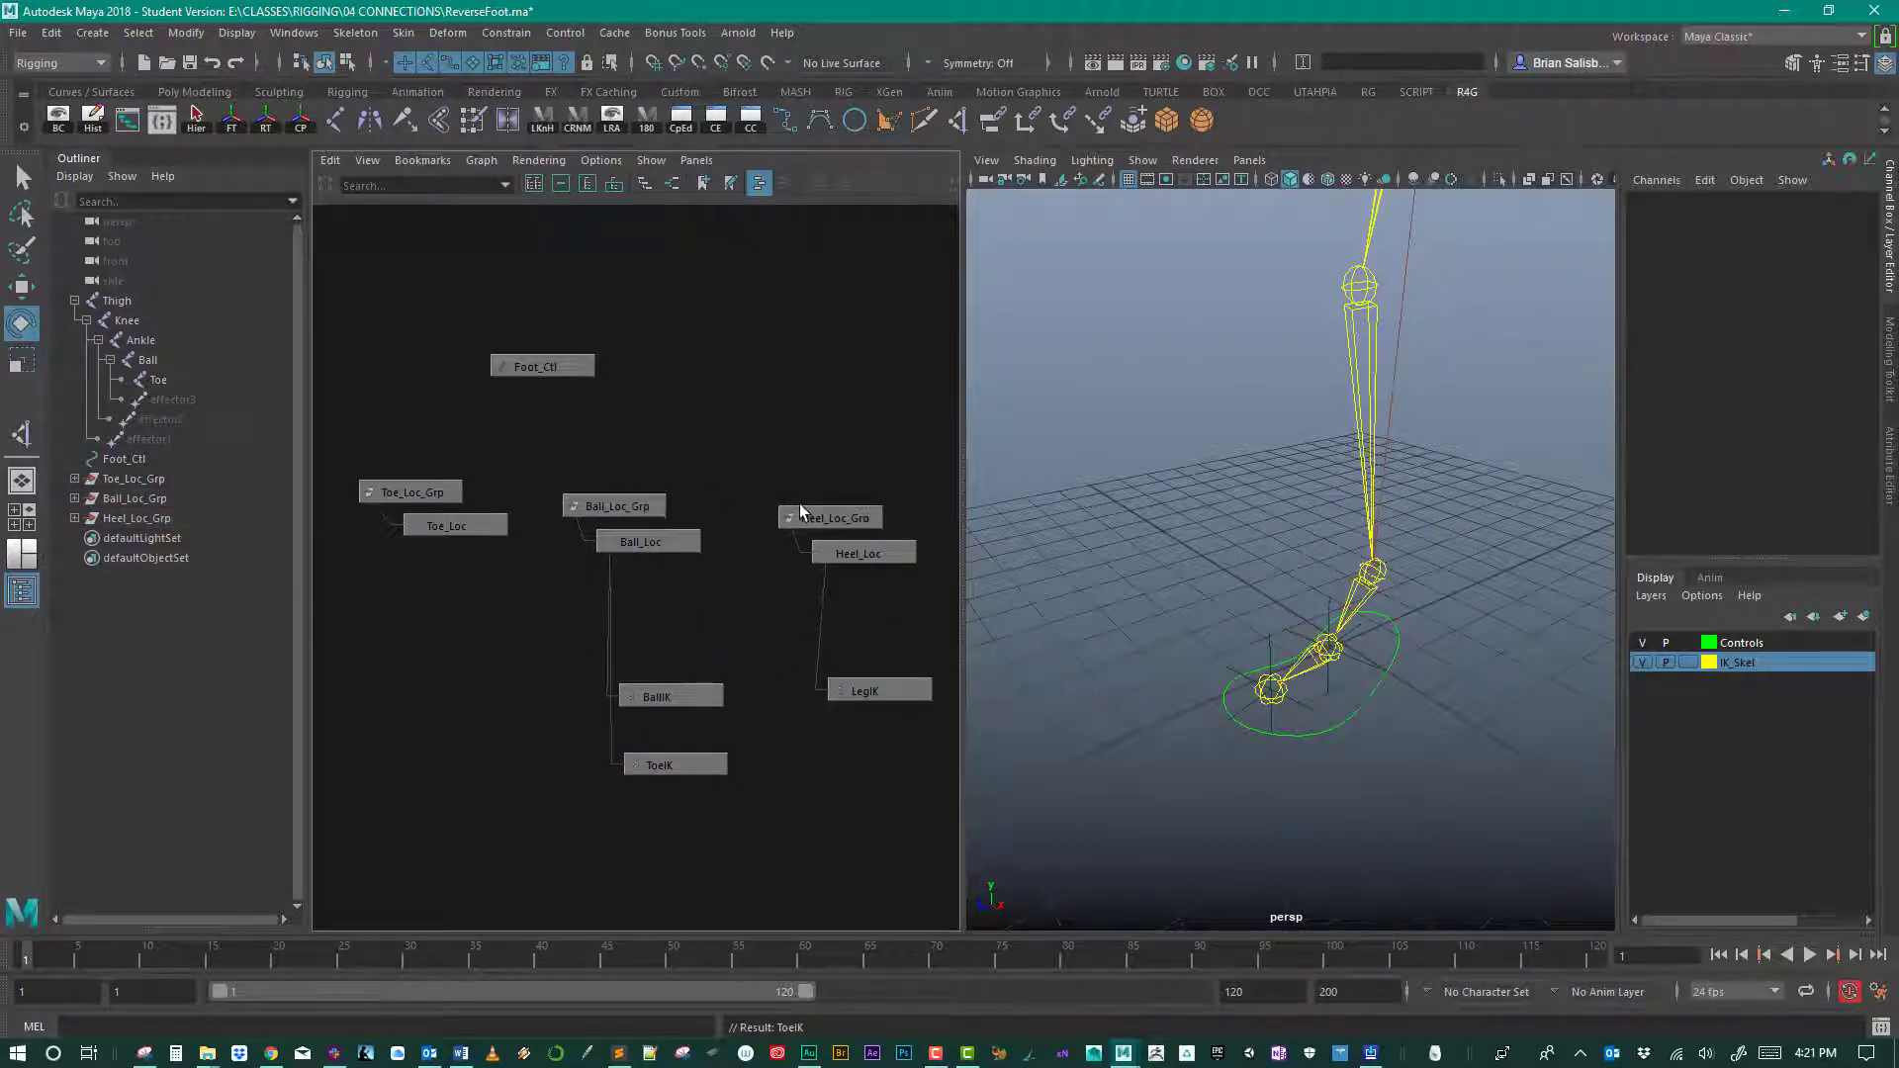
Step: Parent Heel_Loc_Grp and Ball_Loc_Grp under Foot_Ctl
middle_click_drag(831, 514, 577, 377)
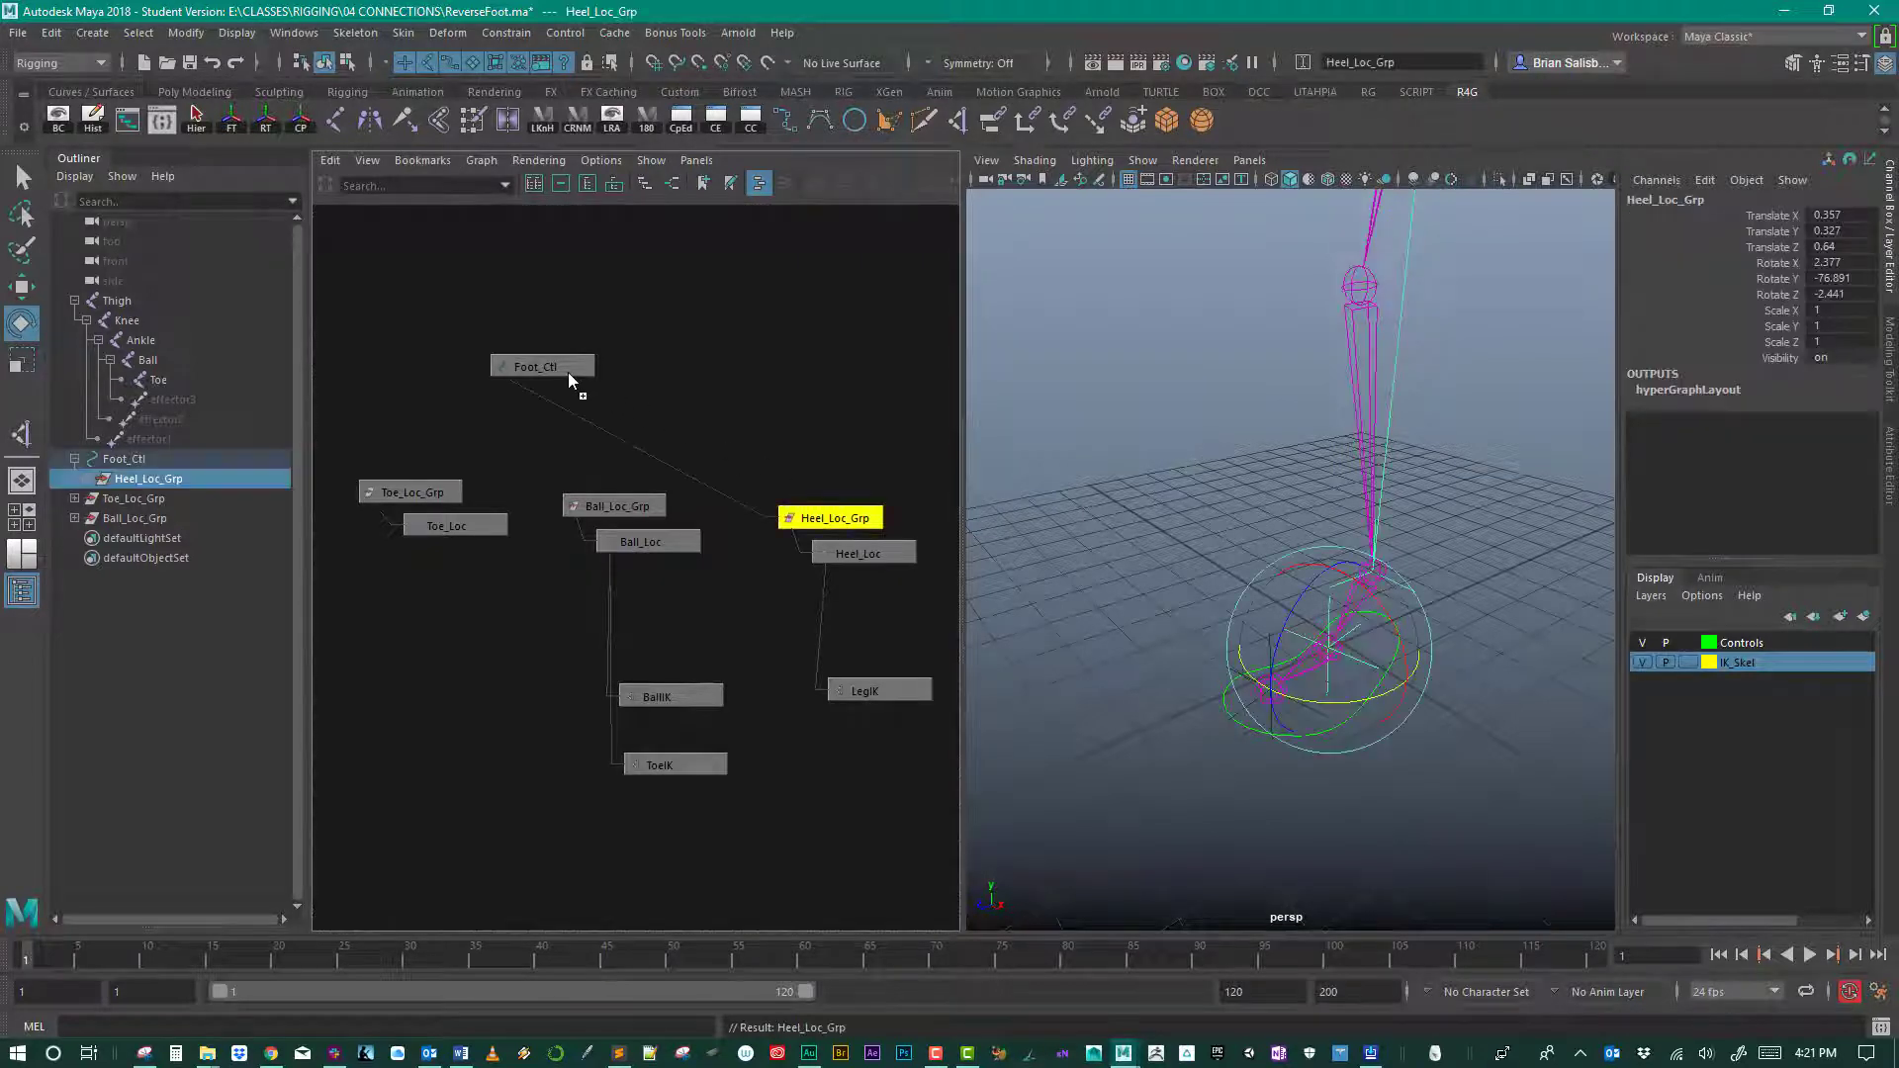
middle_click_drag(621, 507, 527, 367)
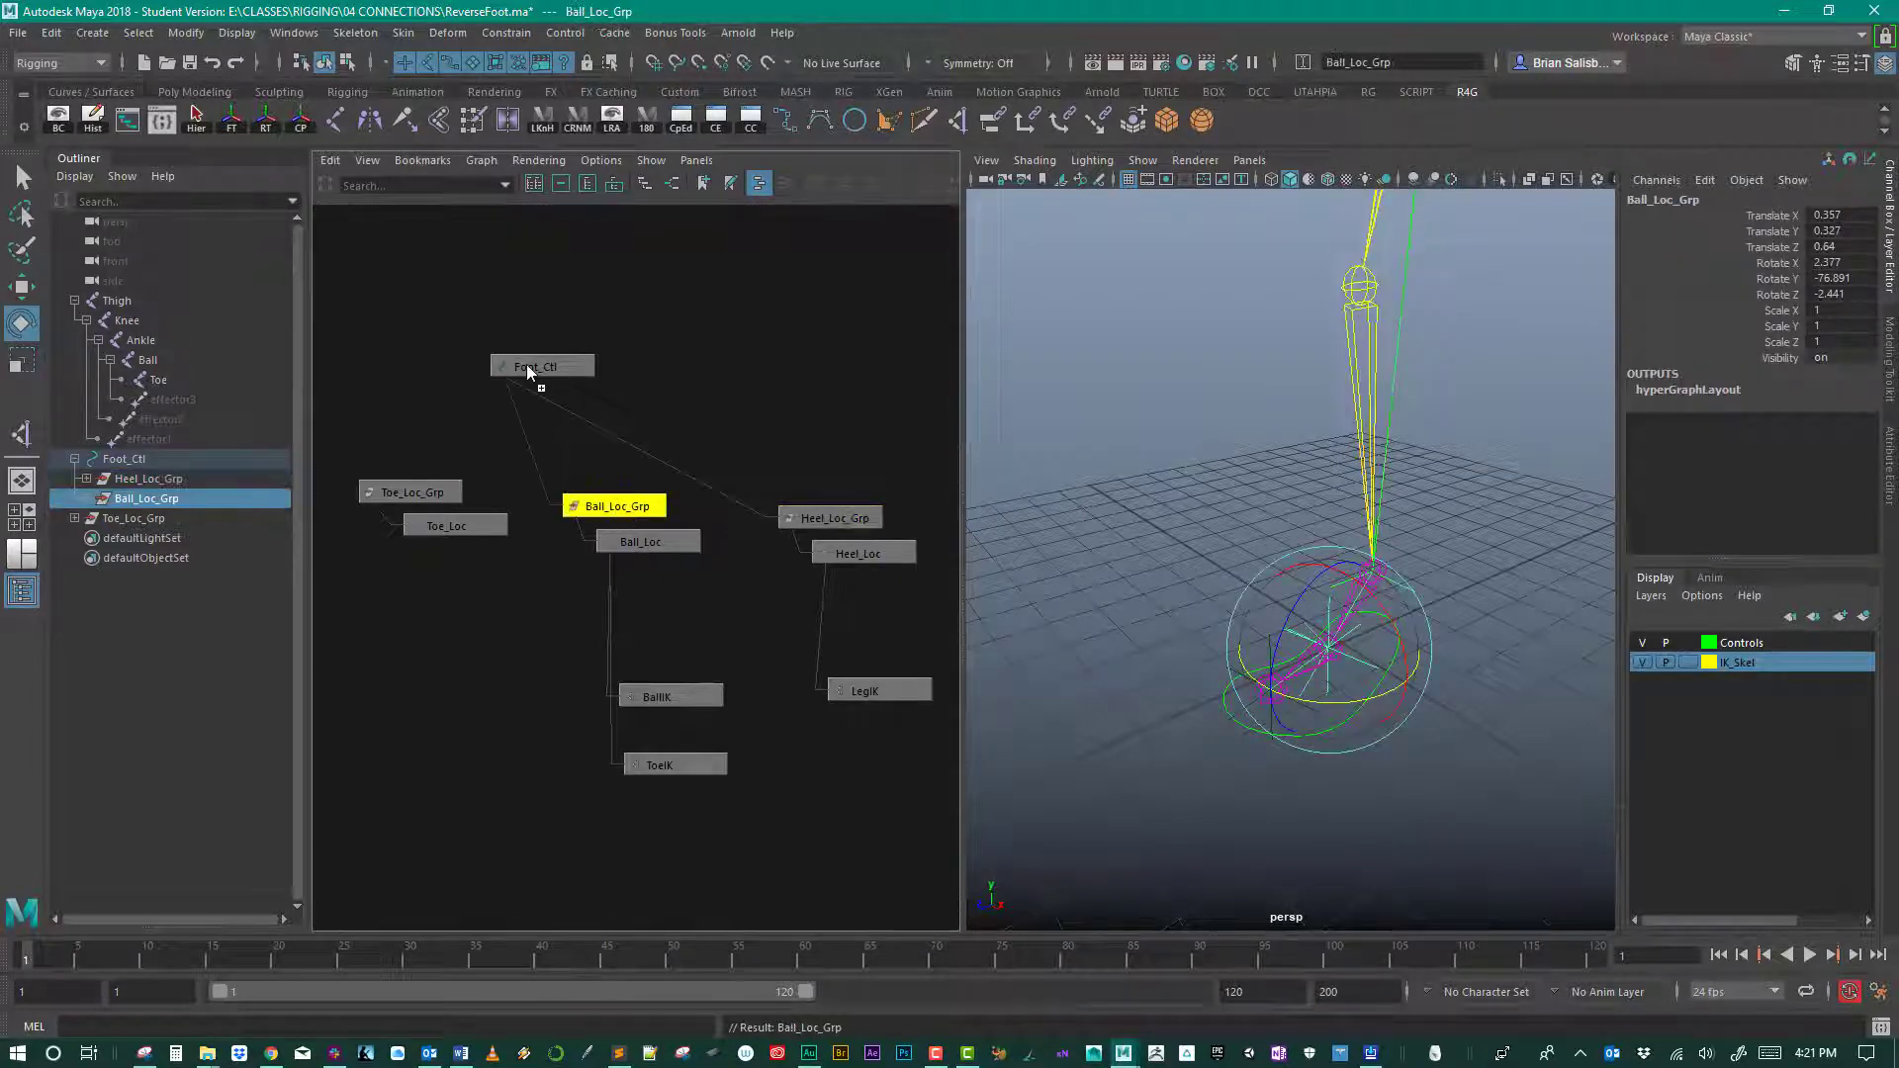
left_click(794, 390)
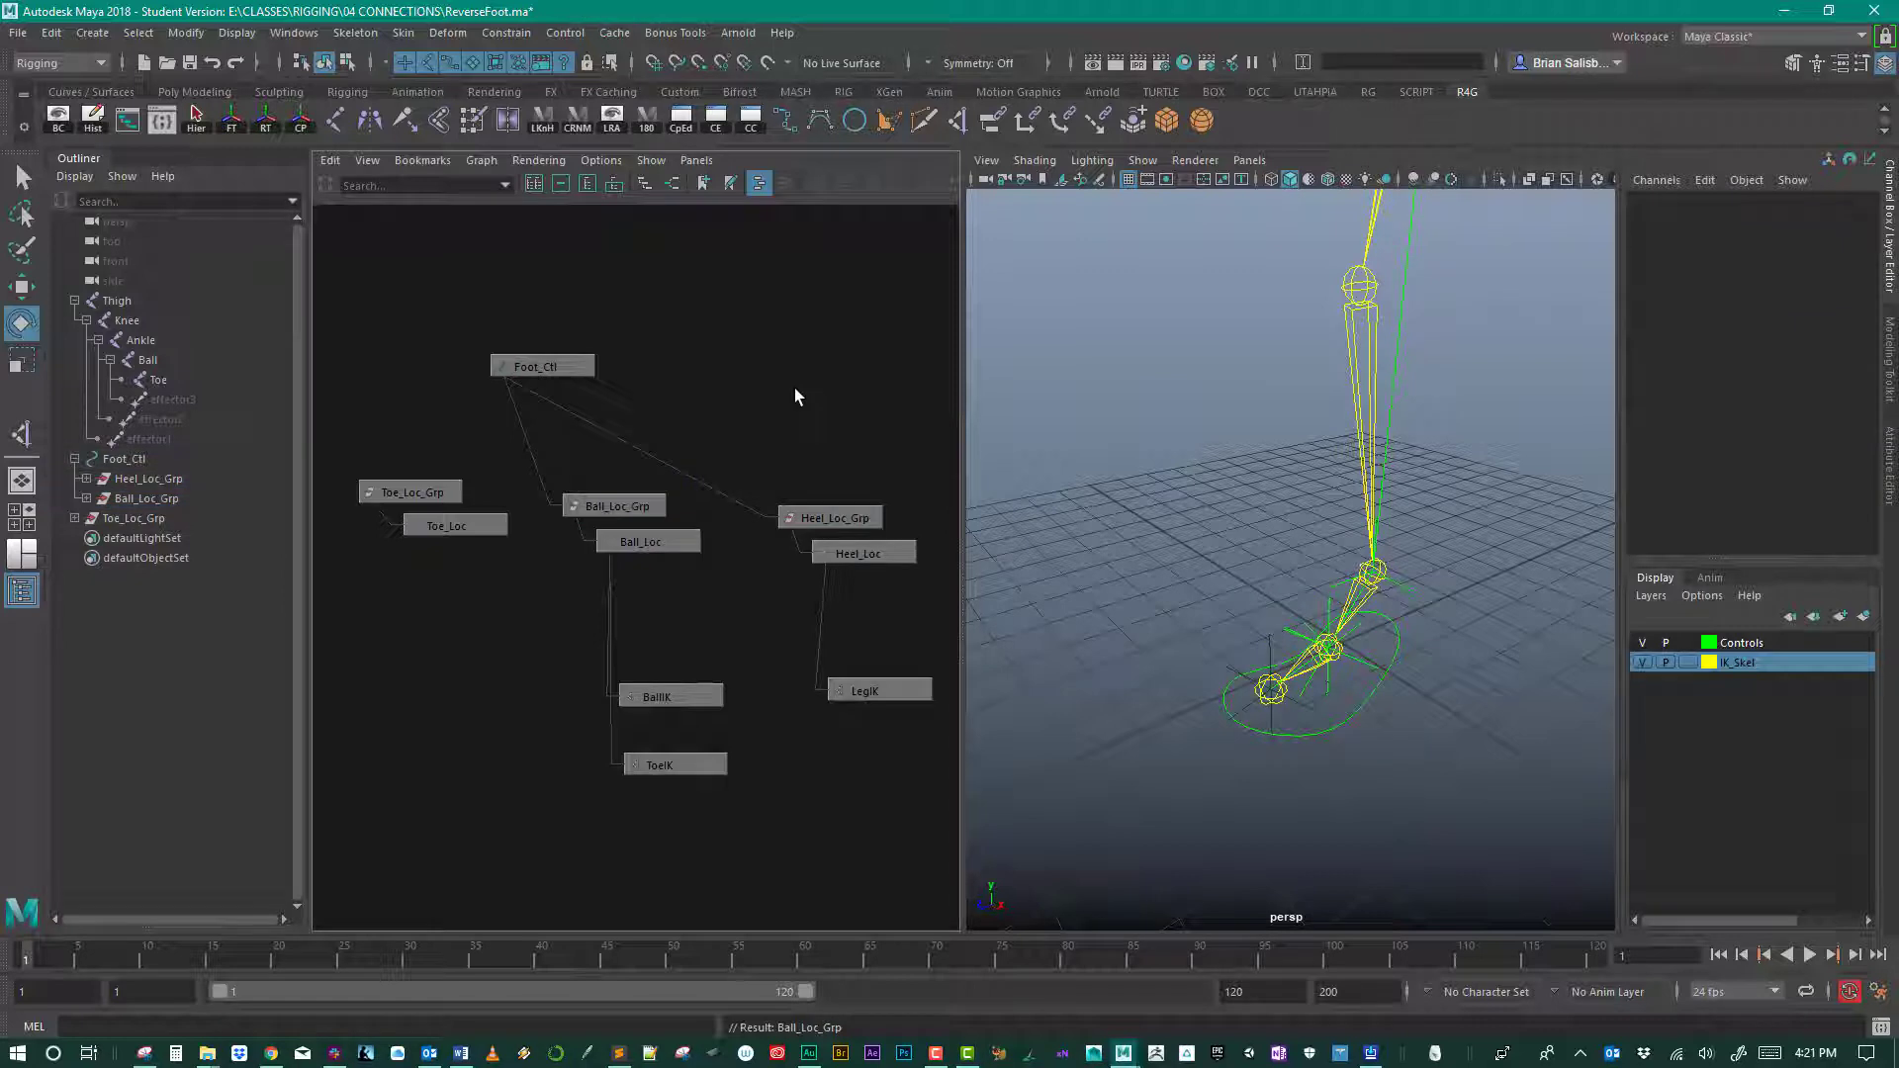
Step: Test the heel and ball pivots by rotating Heel_Loc about -38 and Ball_Loc about -37 degrees in Z, undoing each rotation
left_click(869, 553)
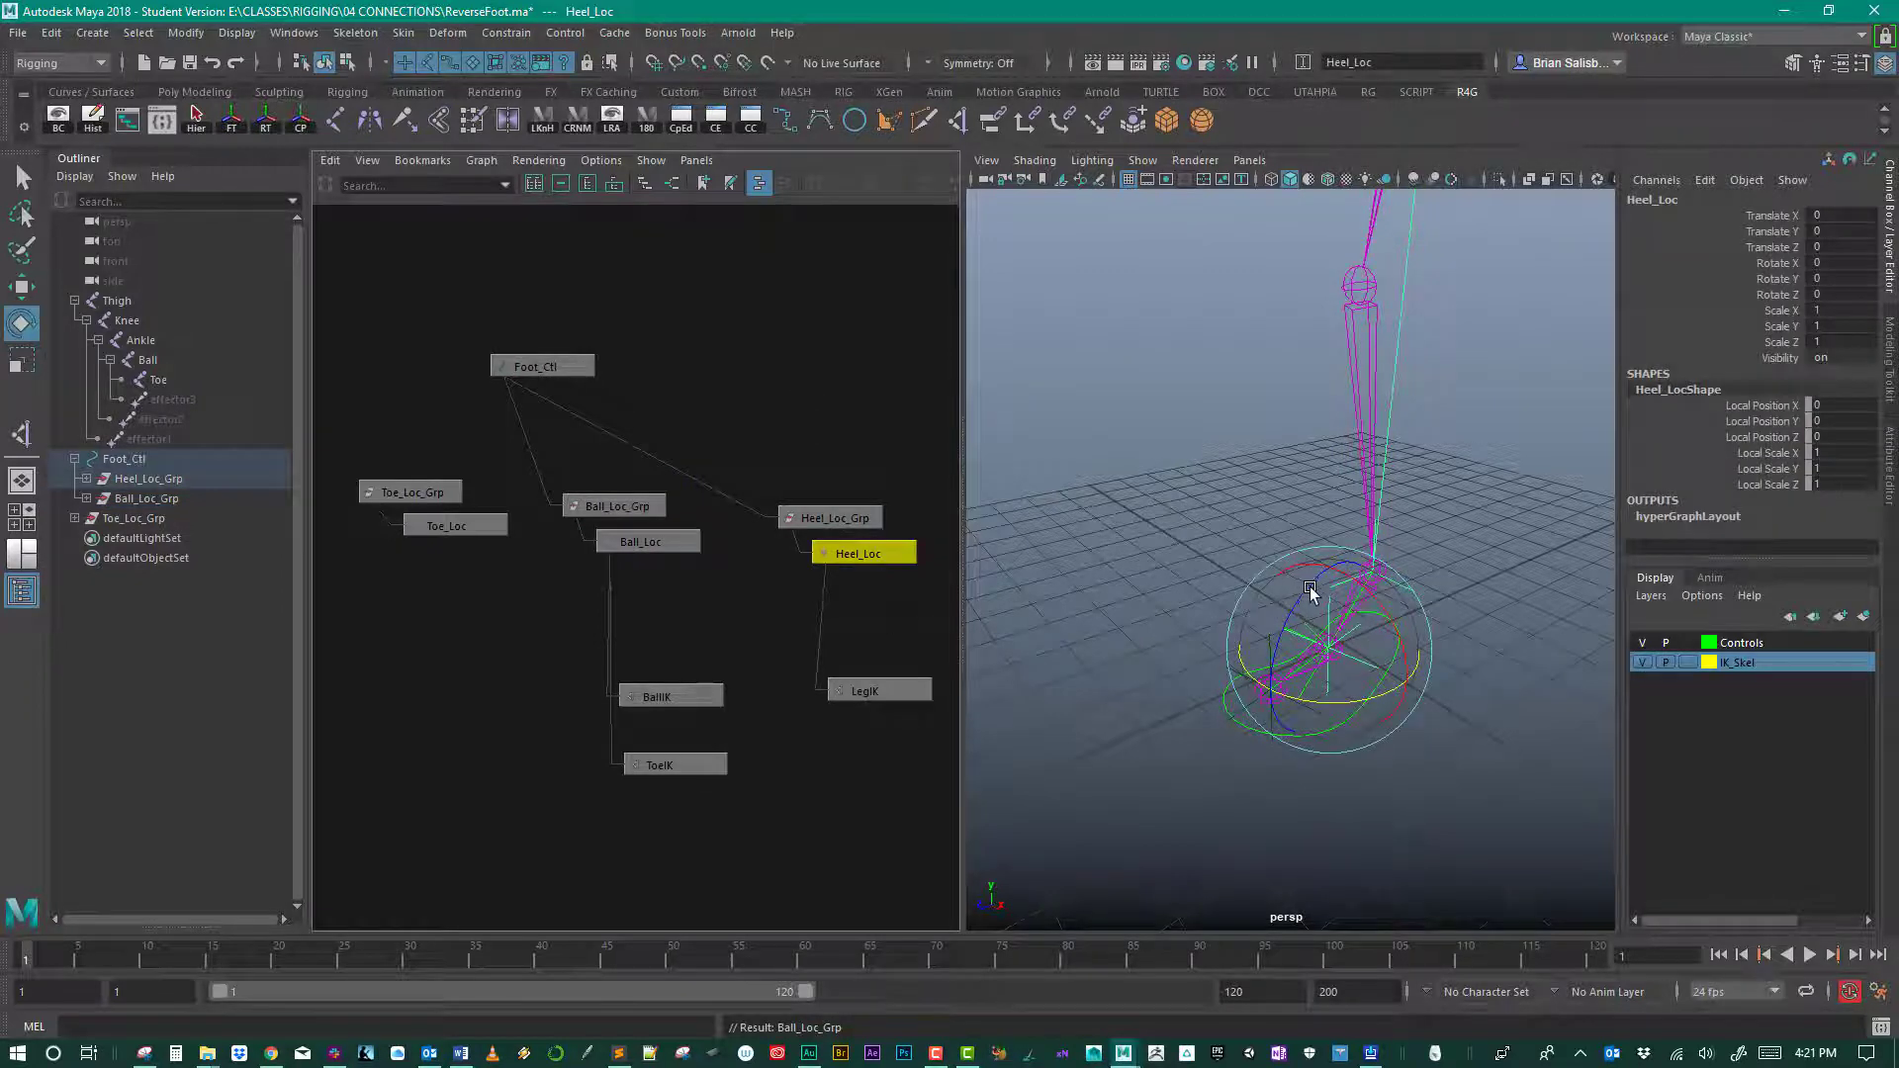
left_click_drag(1315, 591, 1308, 661)
key("ctrl+z")
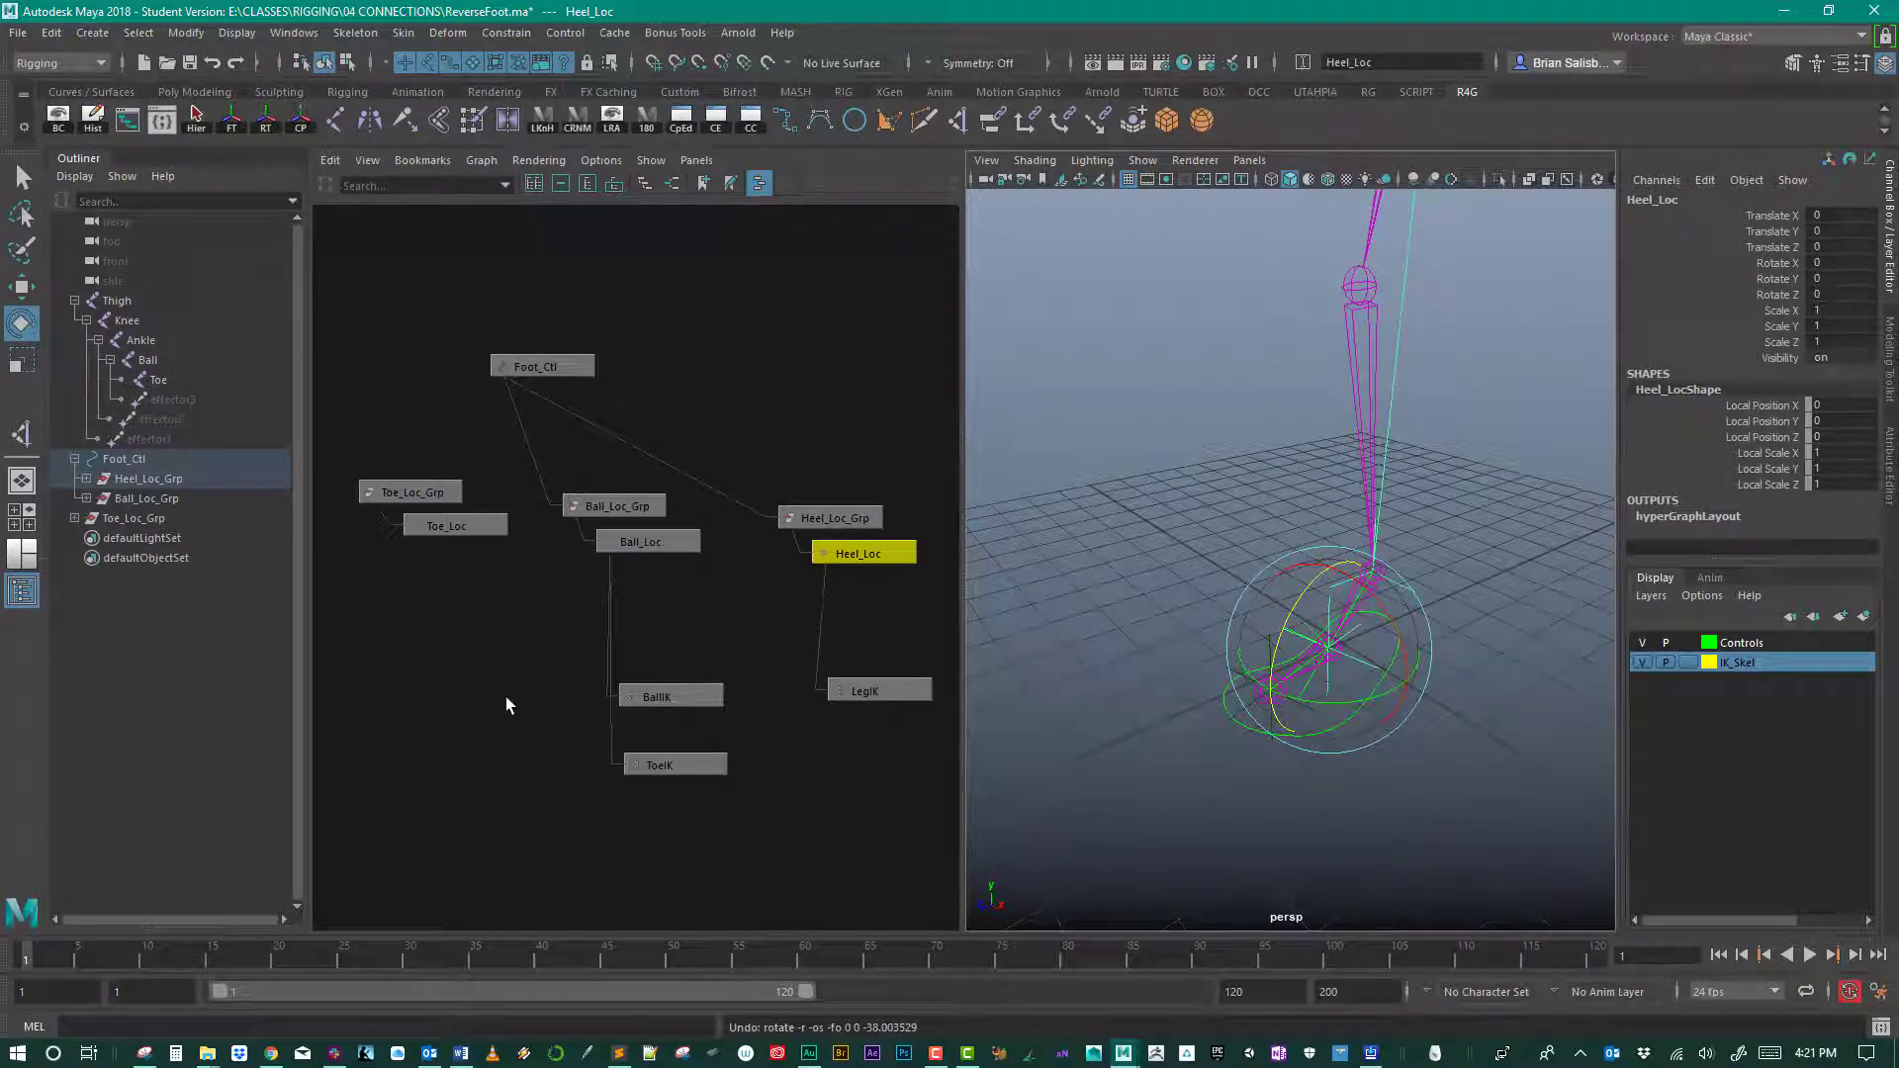
left_click(654, 541)
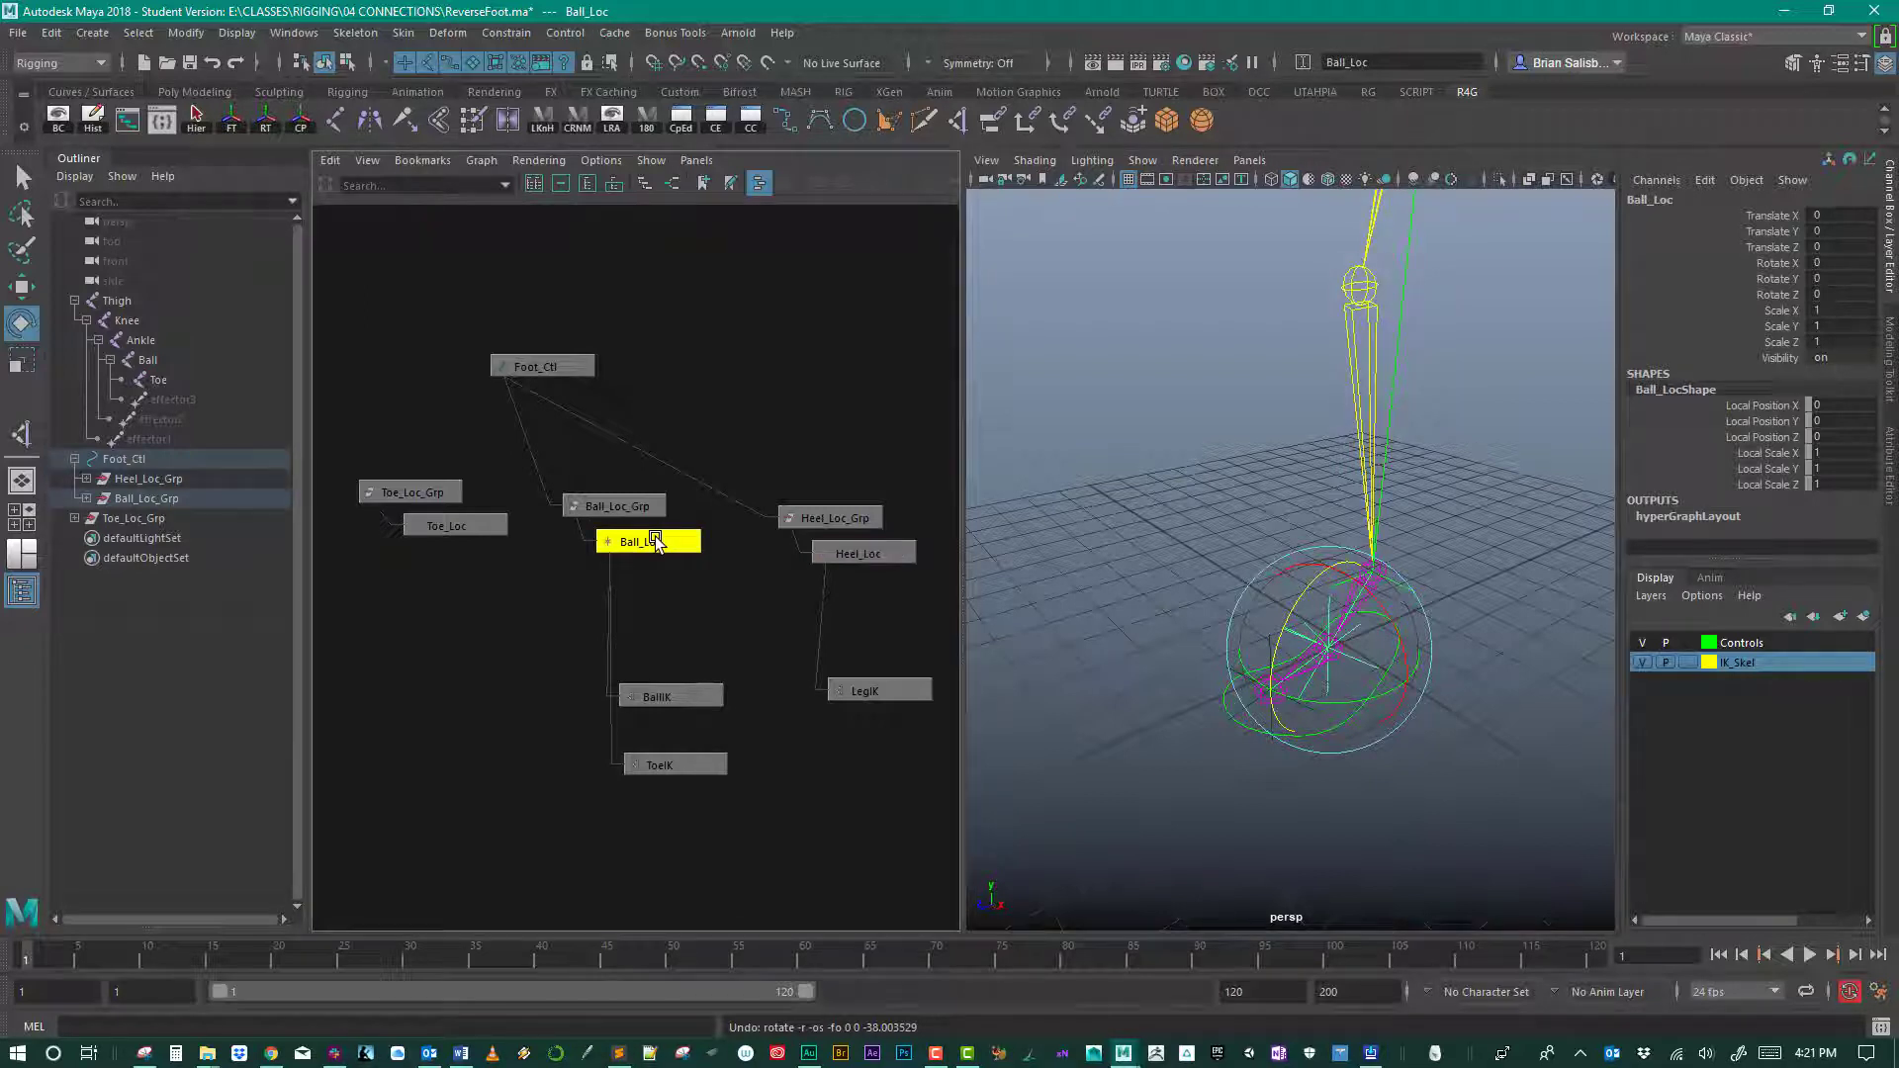
left_click(742, 466)
left_click(656, 539)
left_click_drag(1314, 578, 1299, 638)
key("ctrl+z")
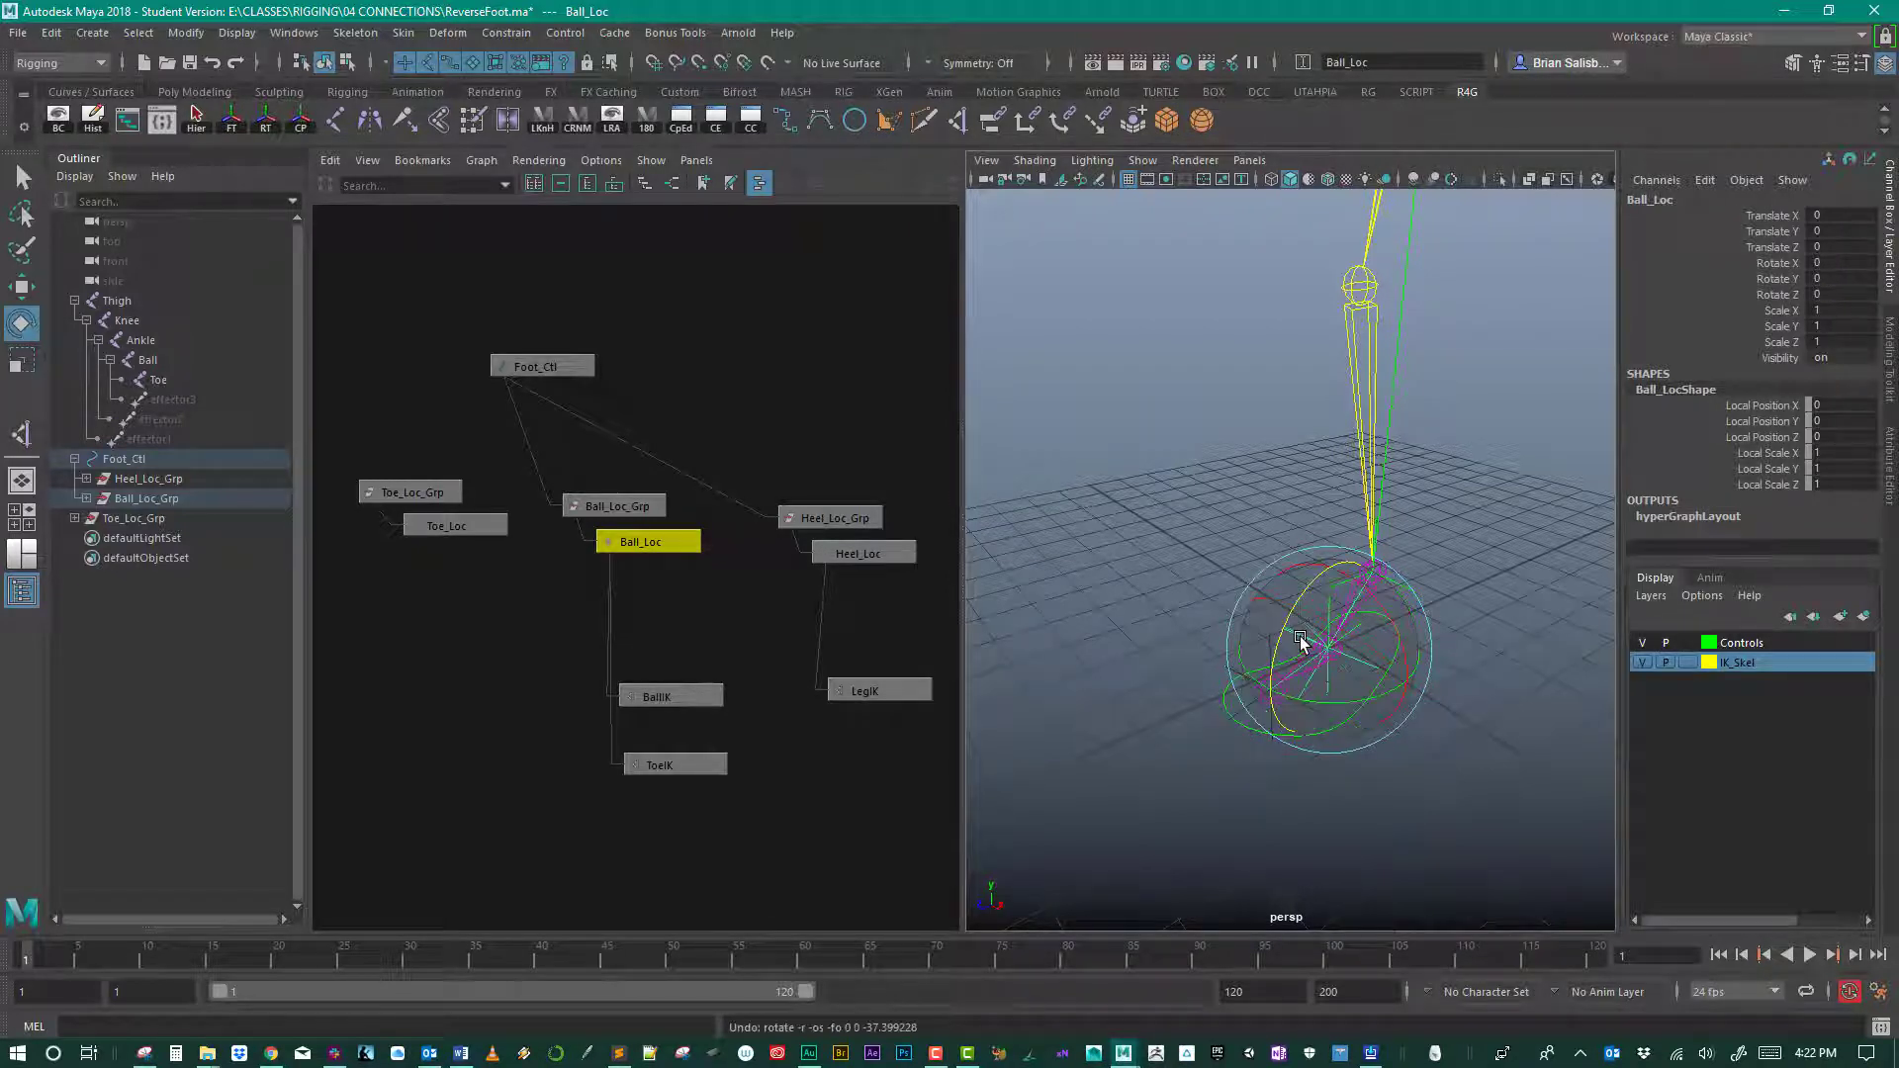
left_click(858, 431)
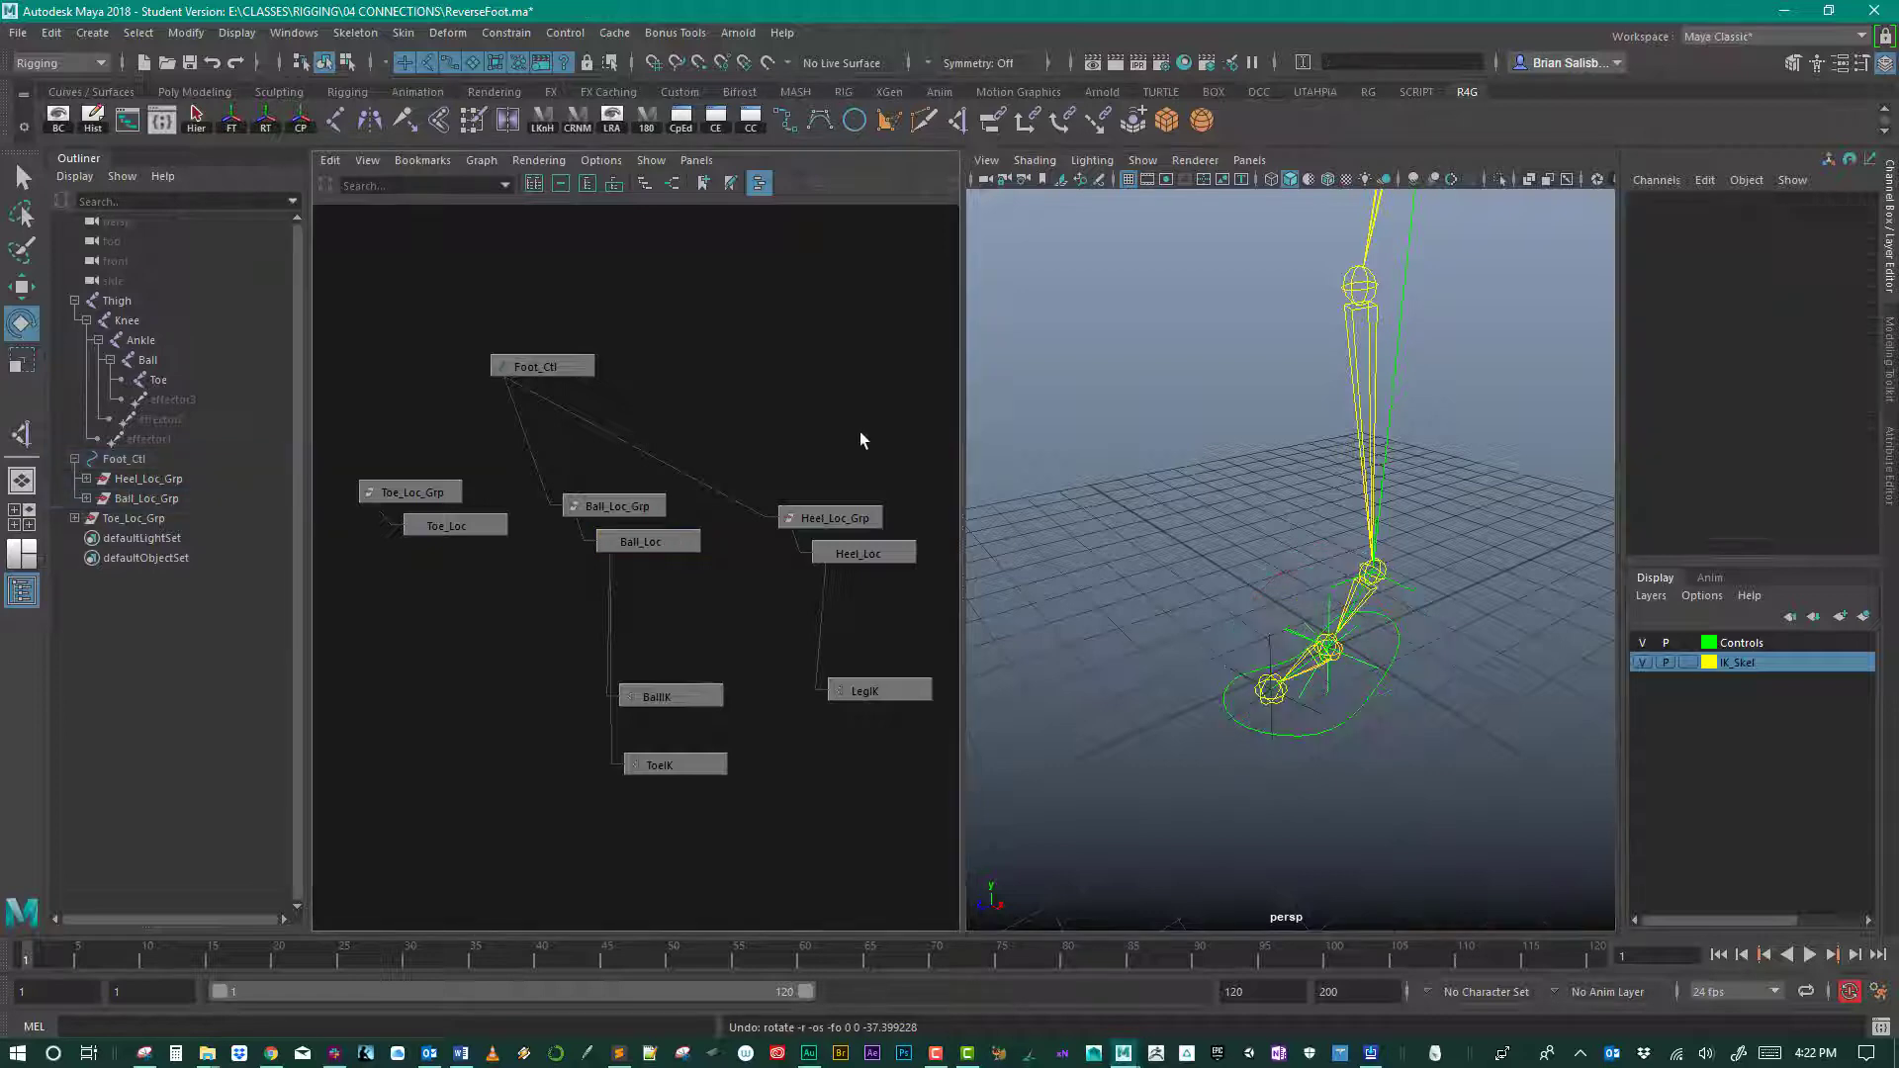
Step: Check Toe_Loc_Grp, then test-rotate Ball_Loc about -31 degrees in Z and undo the rotation
left_click(420, 491)
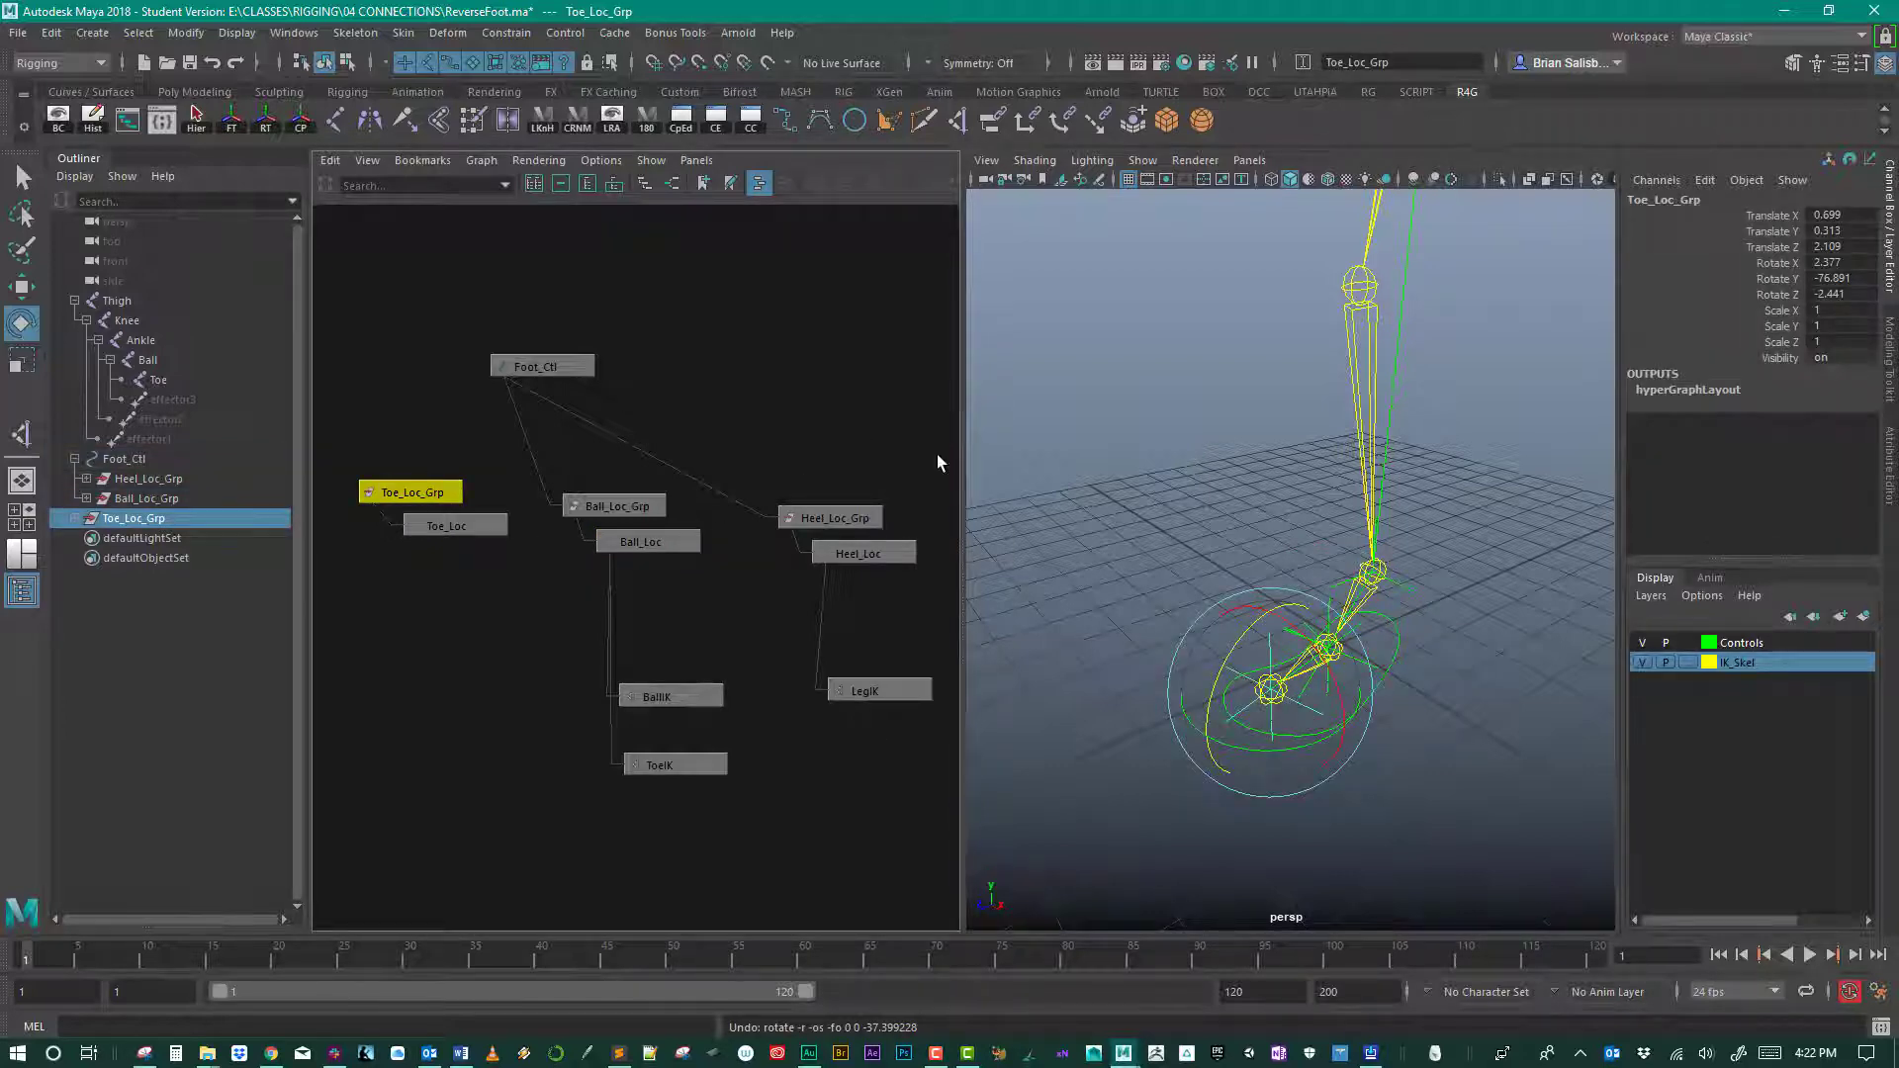
left_click(819, 432)
left_click_drag(592, 461, 797, 435)
left_click(668, 539)
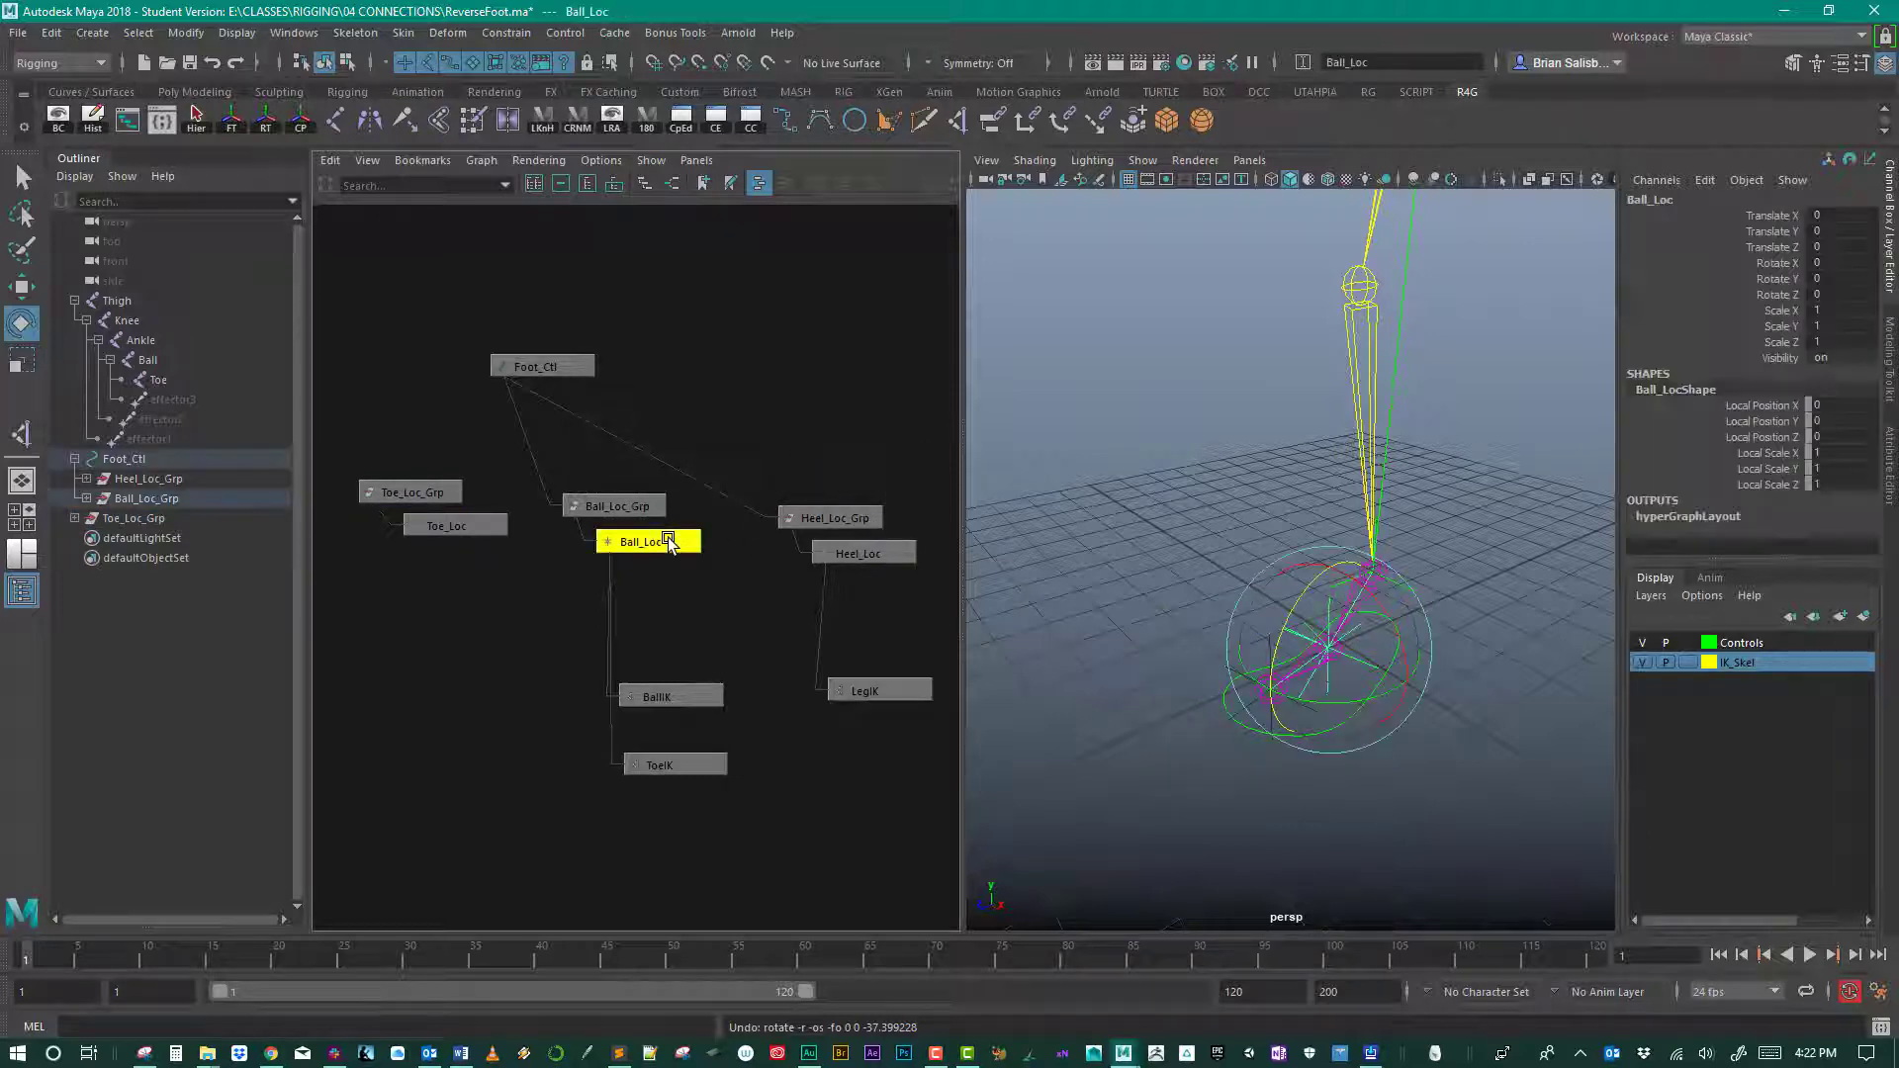
left_click_drag(1313, 577, 1297, 612)
key("ctrl+z")
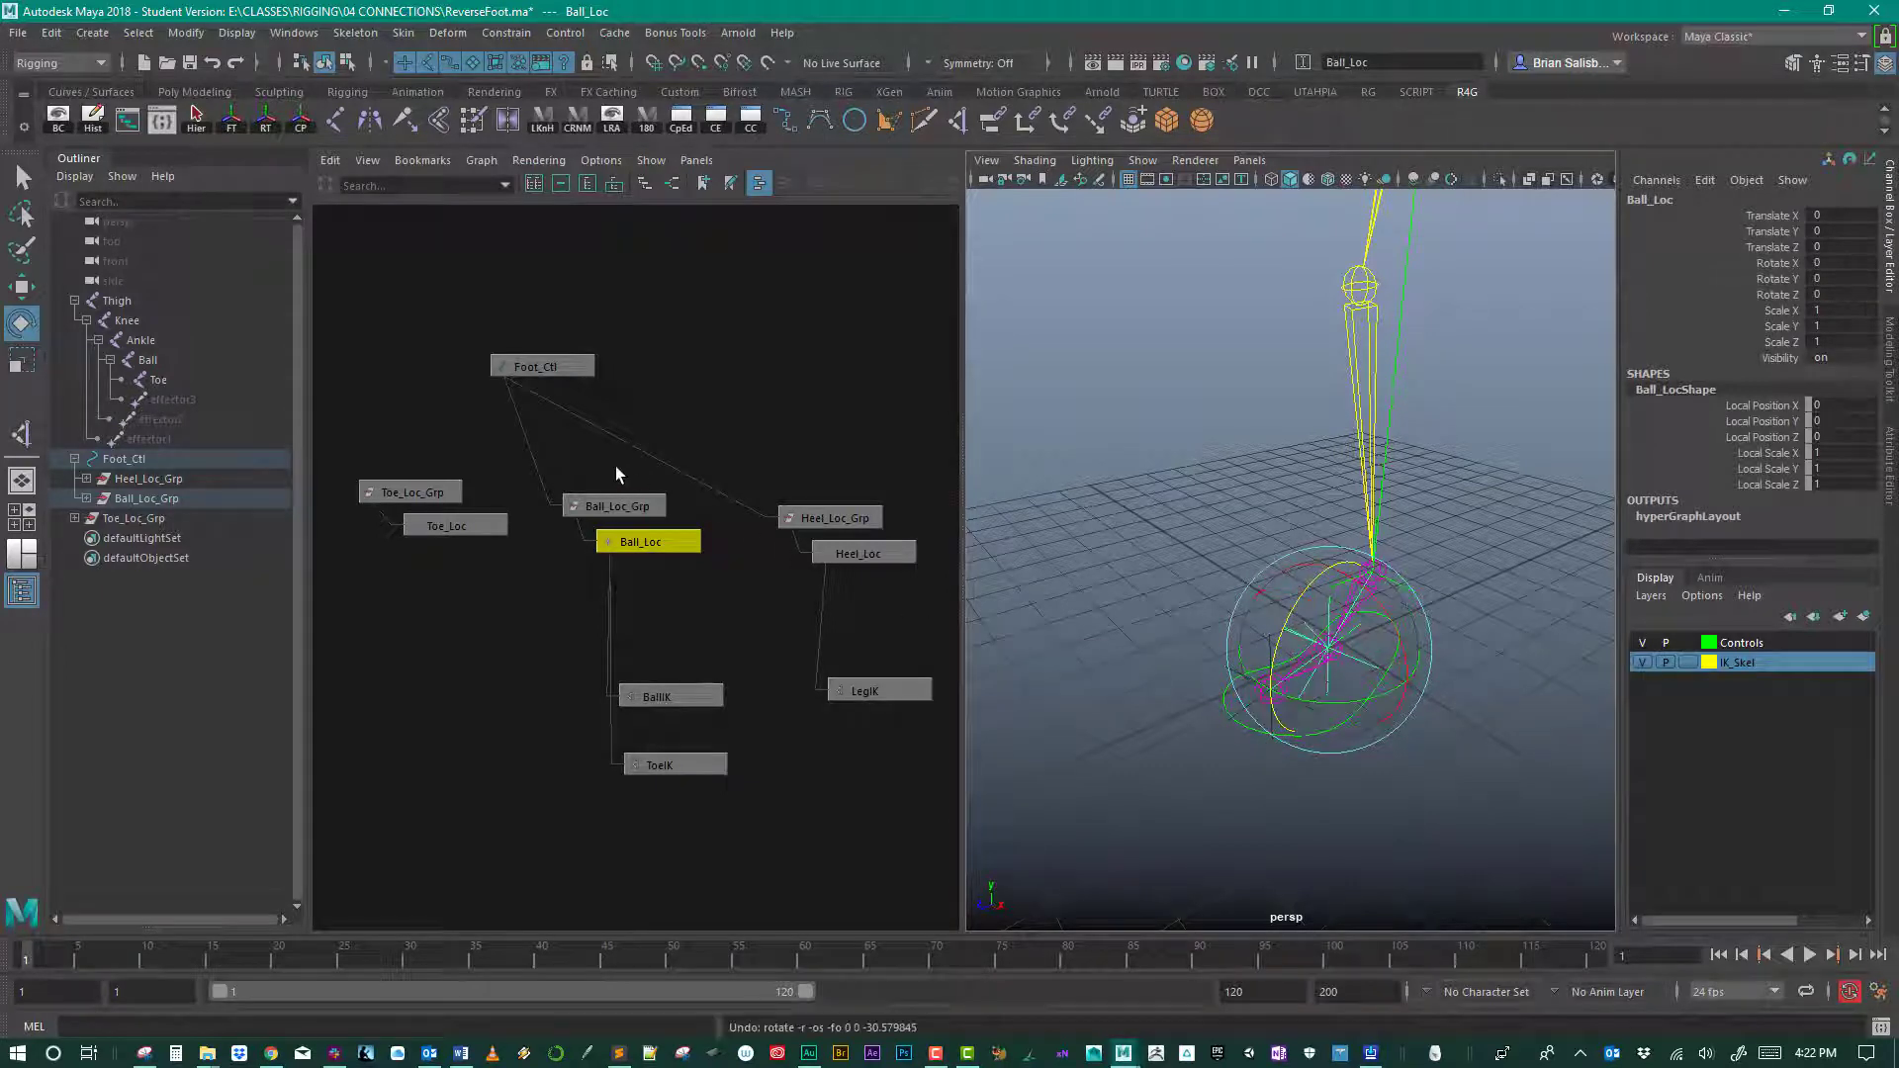
Step: Parent Ball_Loc_Grp and Heel_Loc_Grp under Toe_Loc, with their branches moved lower in the graph
left_click_drag(615, 469, 759, 711)
left_click(565, 627)
left_click_drag(566, 627, 786, 673)
middle_click_drag(772, 663, 427, 522)
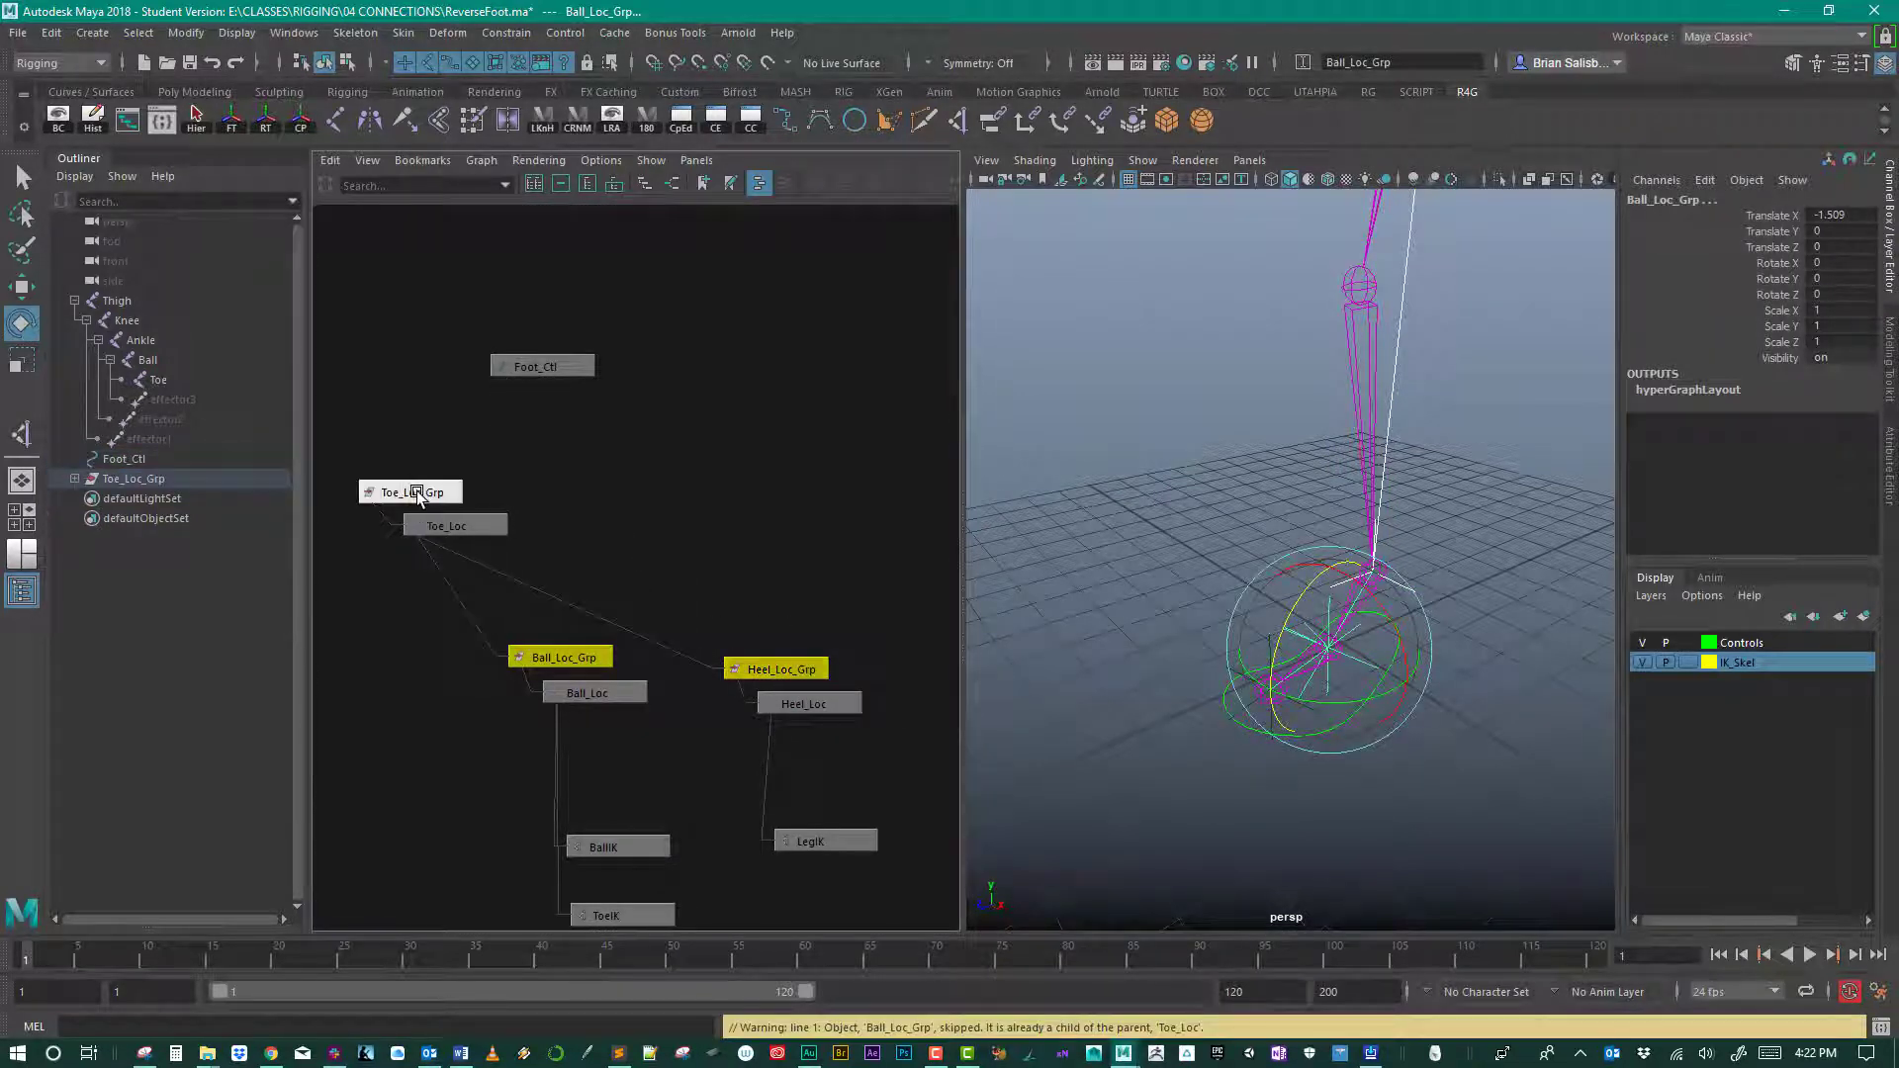
Step: Parent Toe_Loc_Grp under Foot_Ctl and rearrange the node hierarchy below the control
middle_click_drag(515, 440, 551, 373)
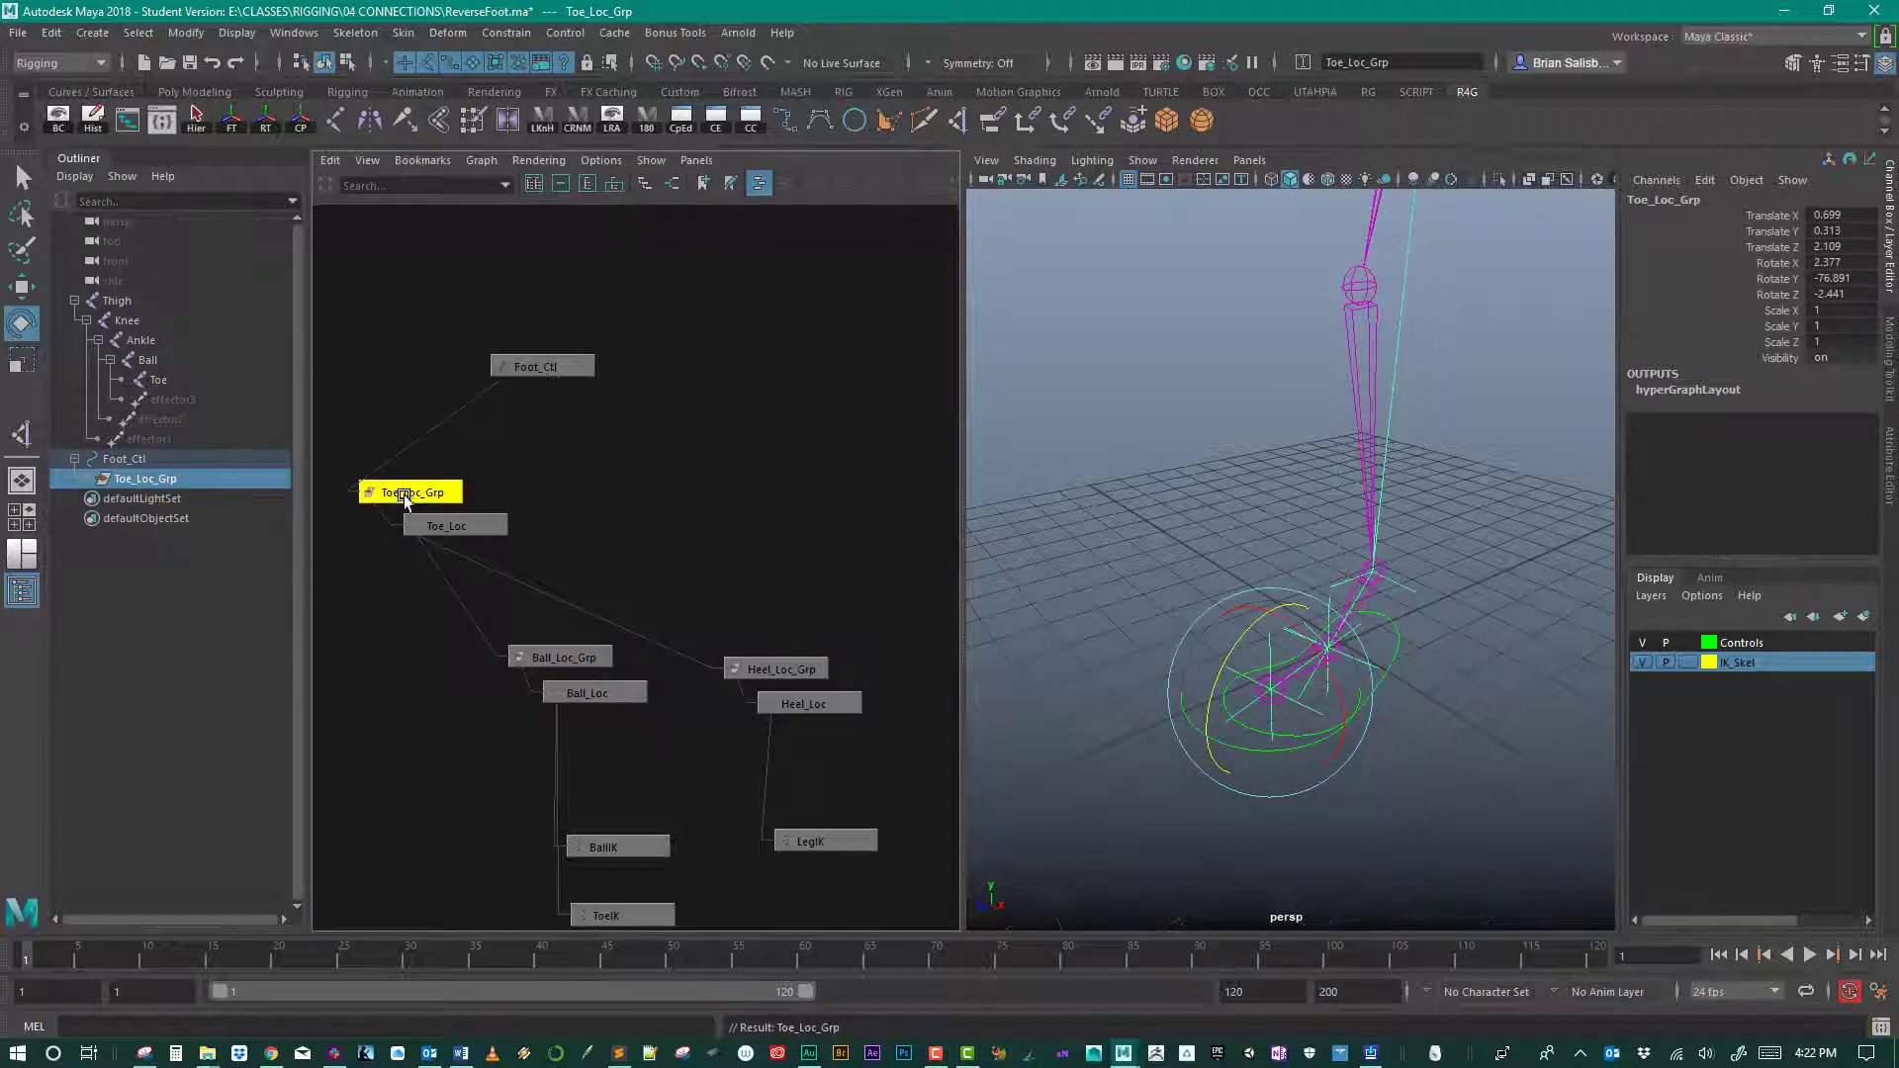
left_click_drag(600, 532, 878, 621)
left_click(834, 516)
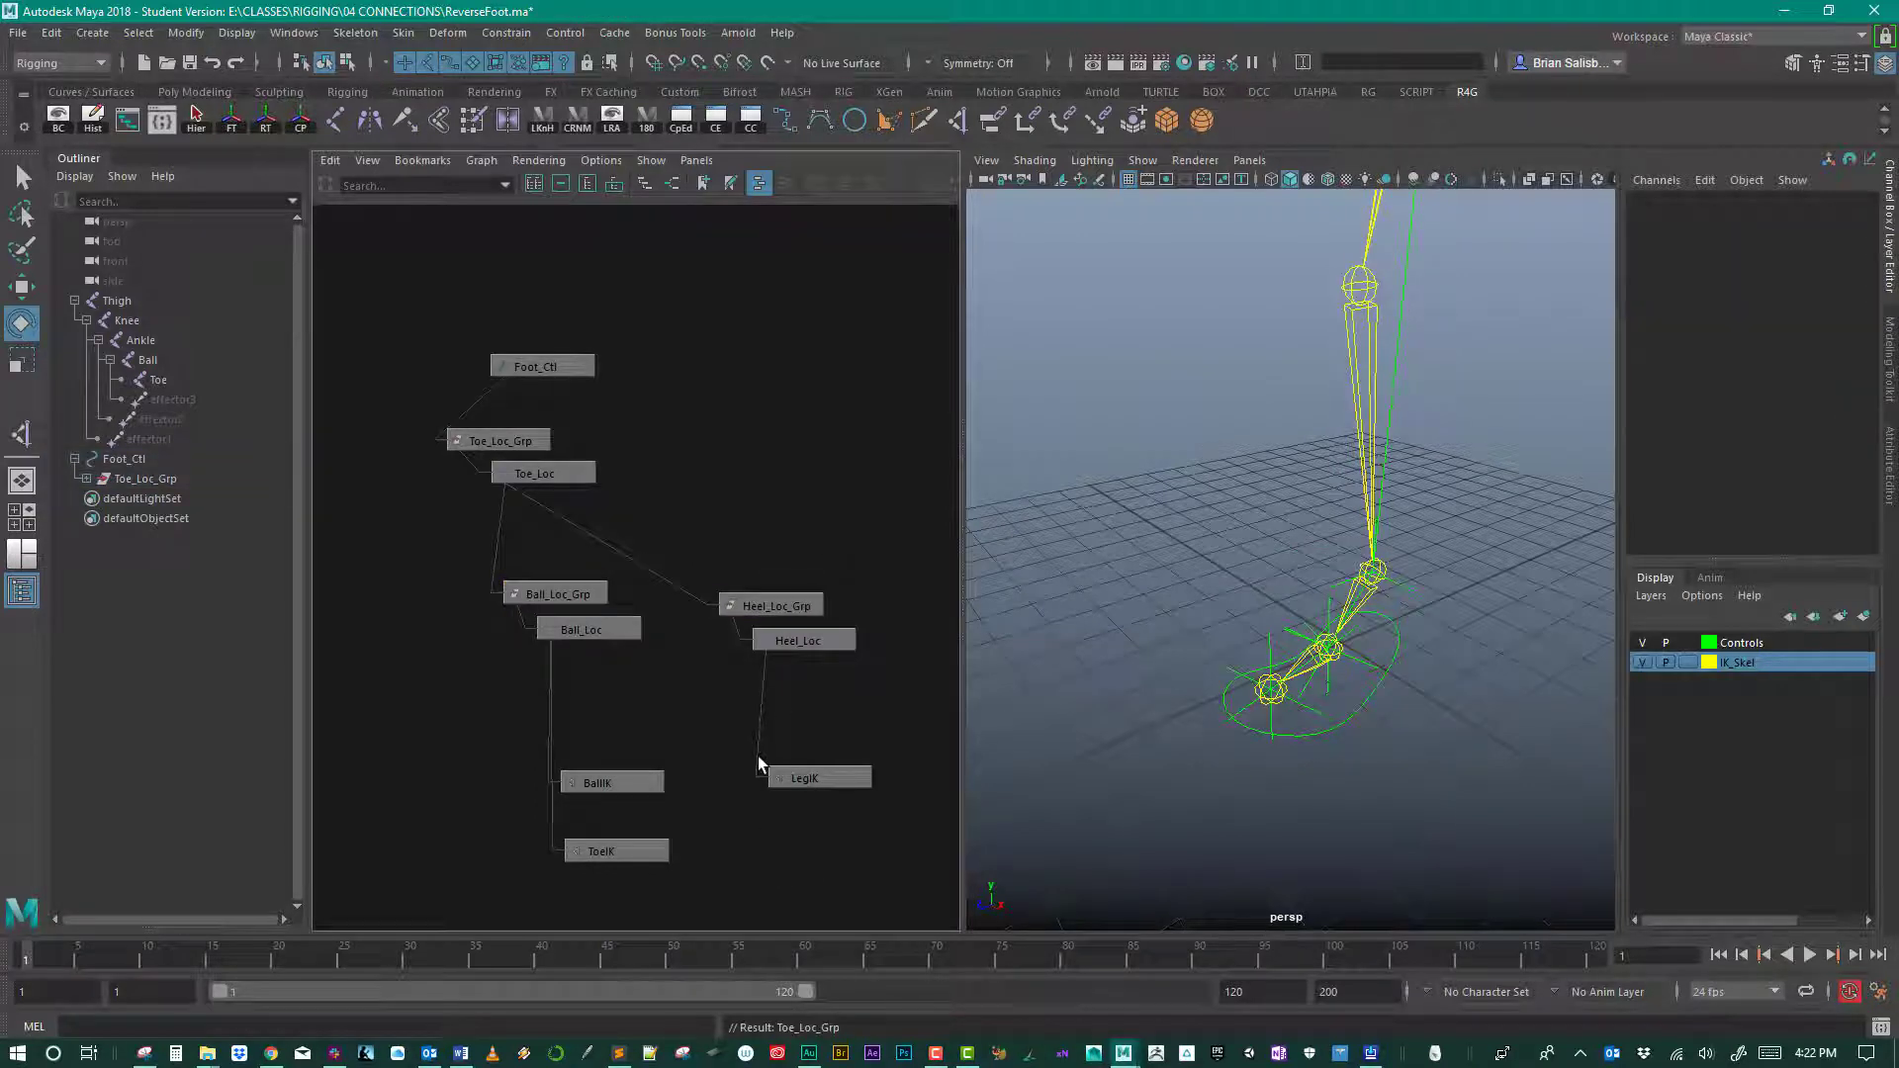
Step: Test the toe pivot by rotating Toe_Loc about -31 degrees in Z, and undo the rotation
left_click(583, 472)
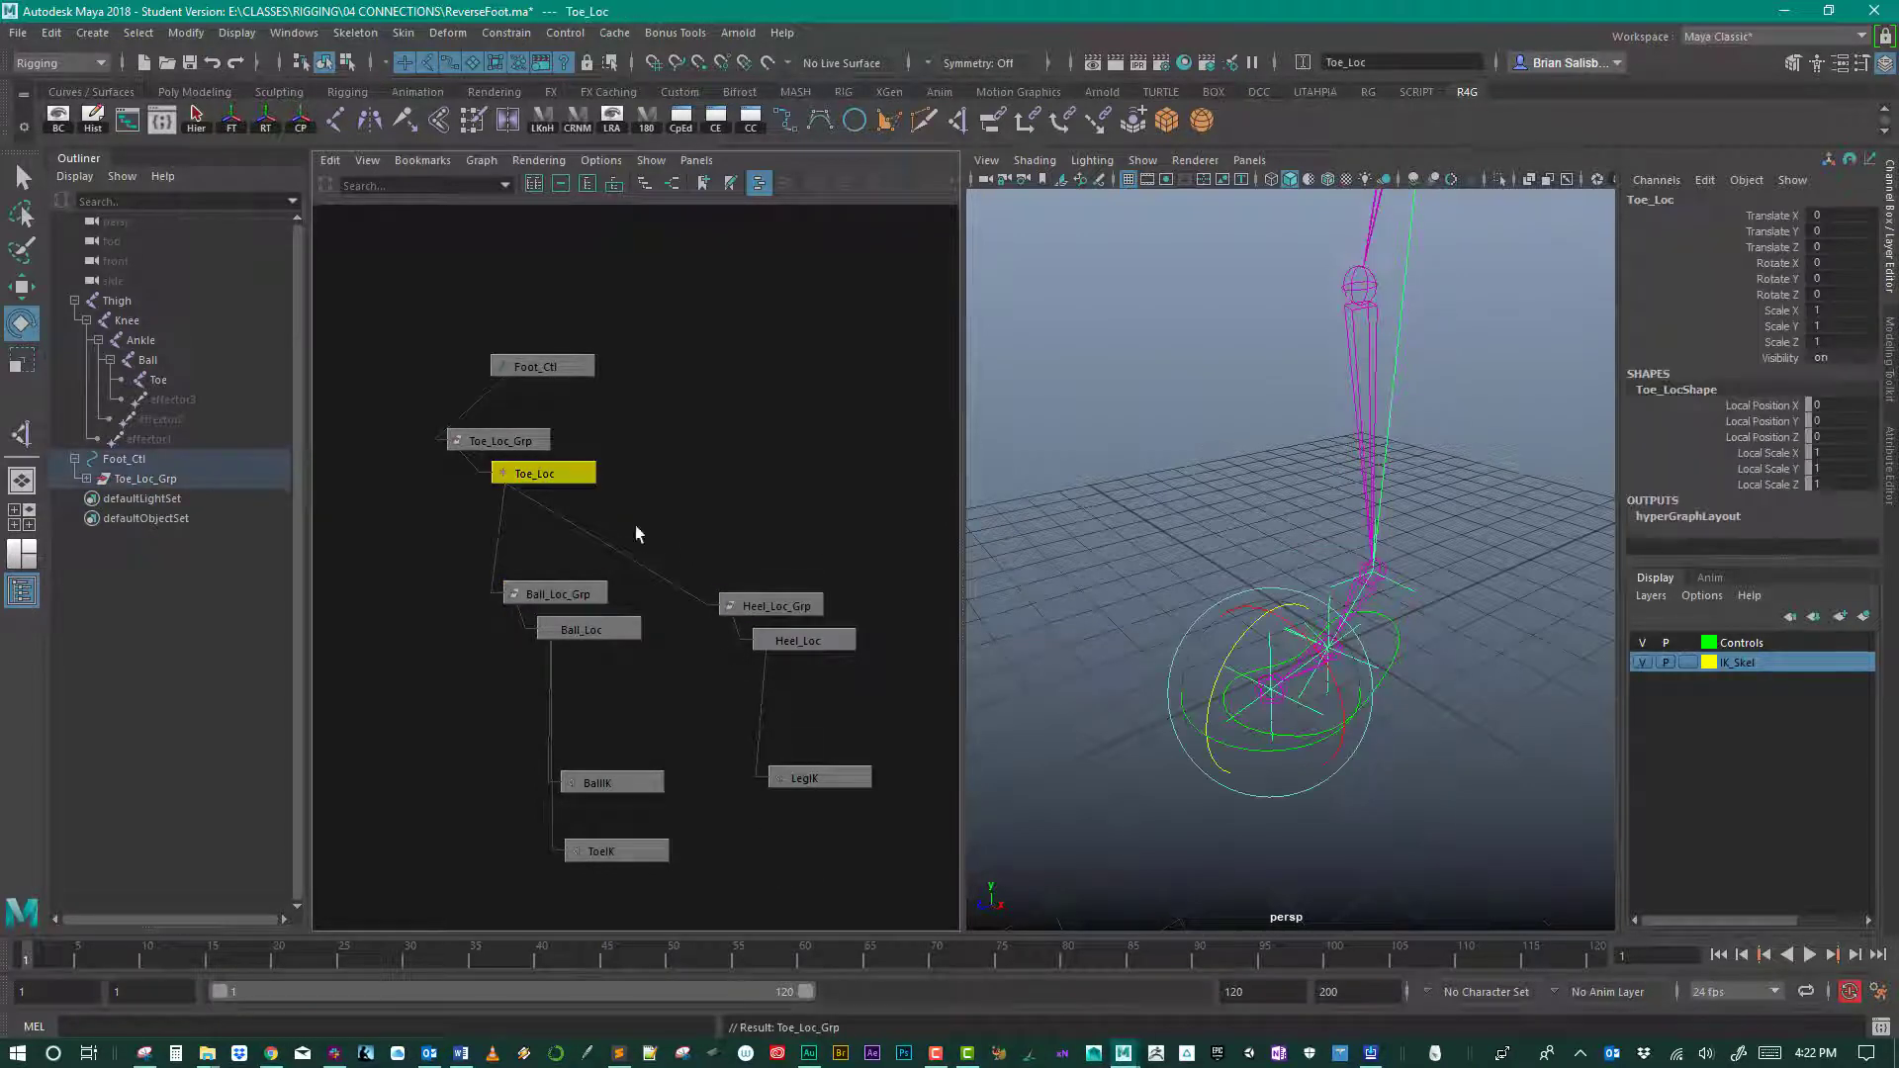
left_click_drag(1238, 635, 1243, 687)
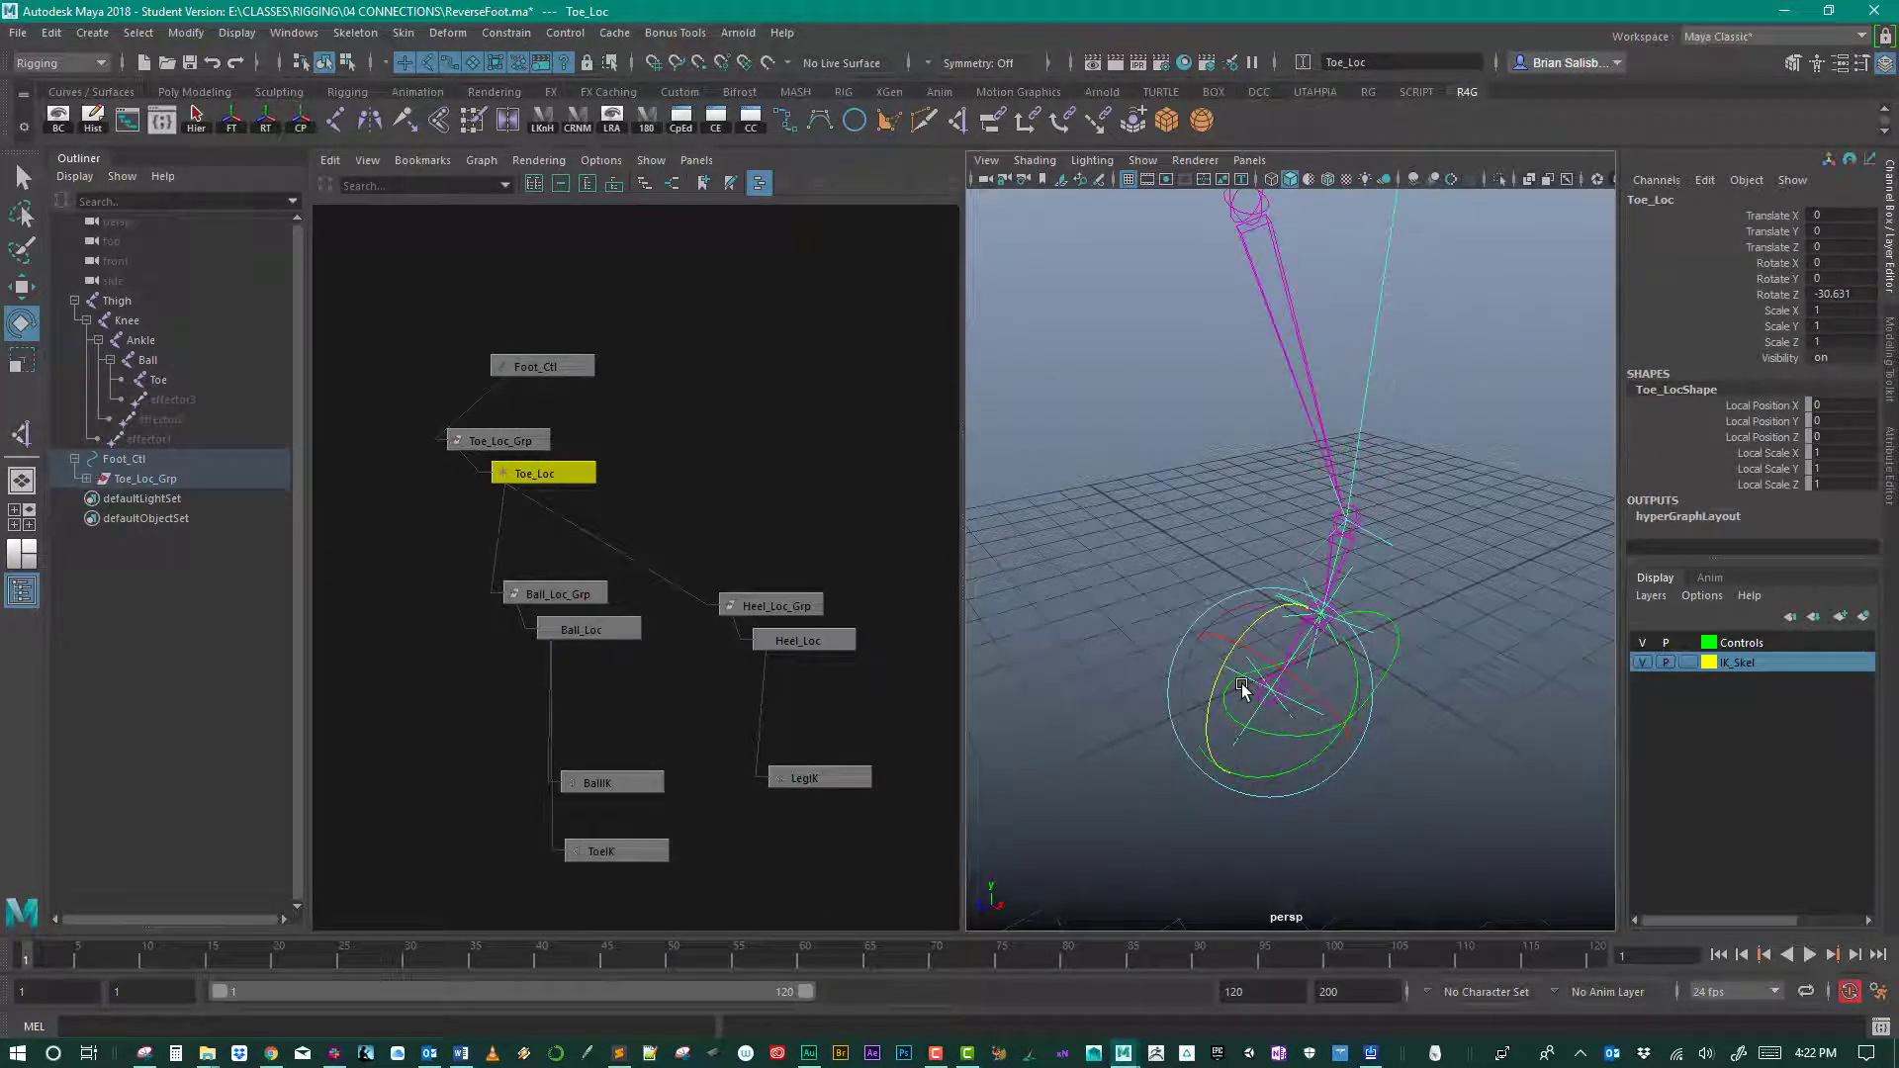
key("ctrl+z")
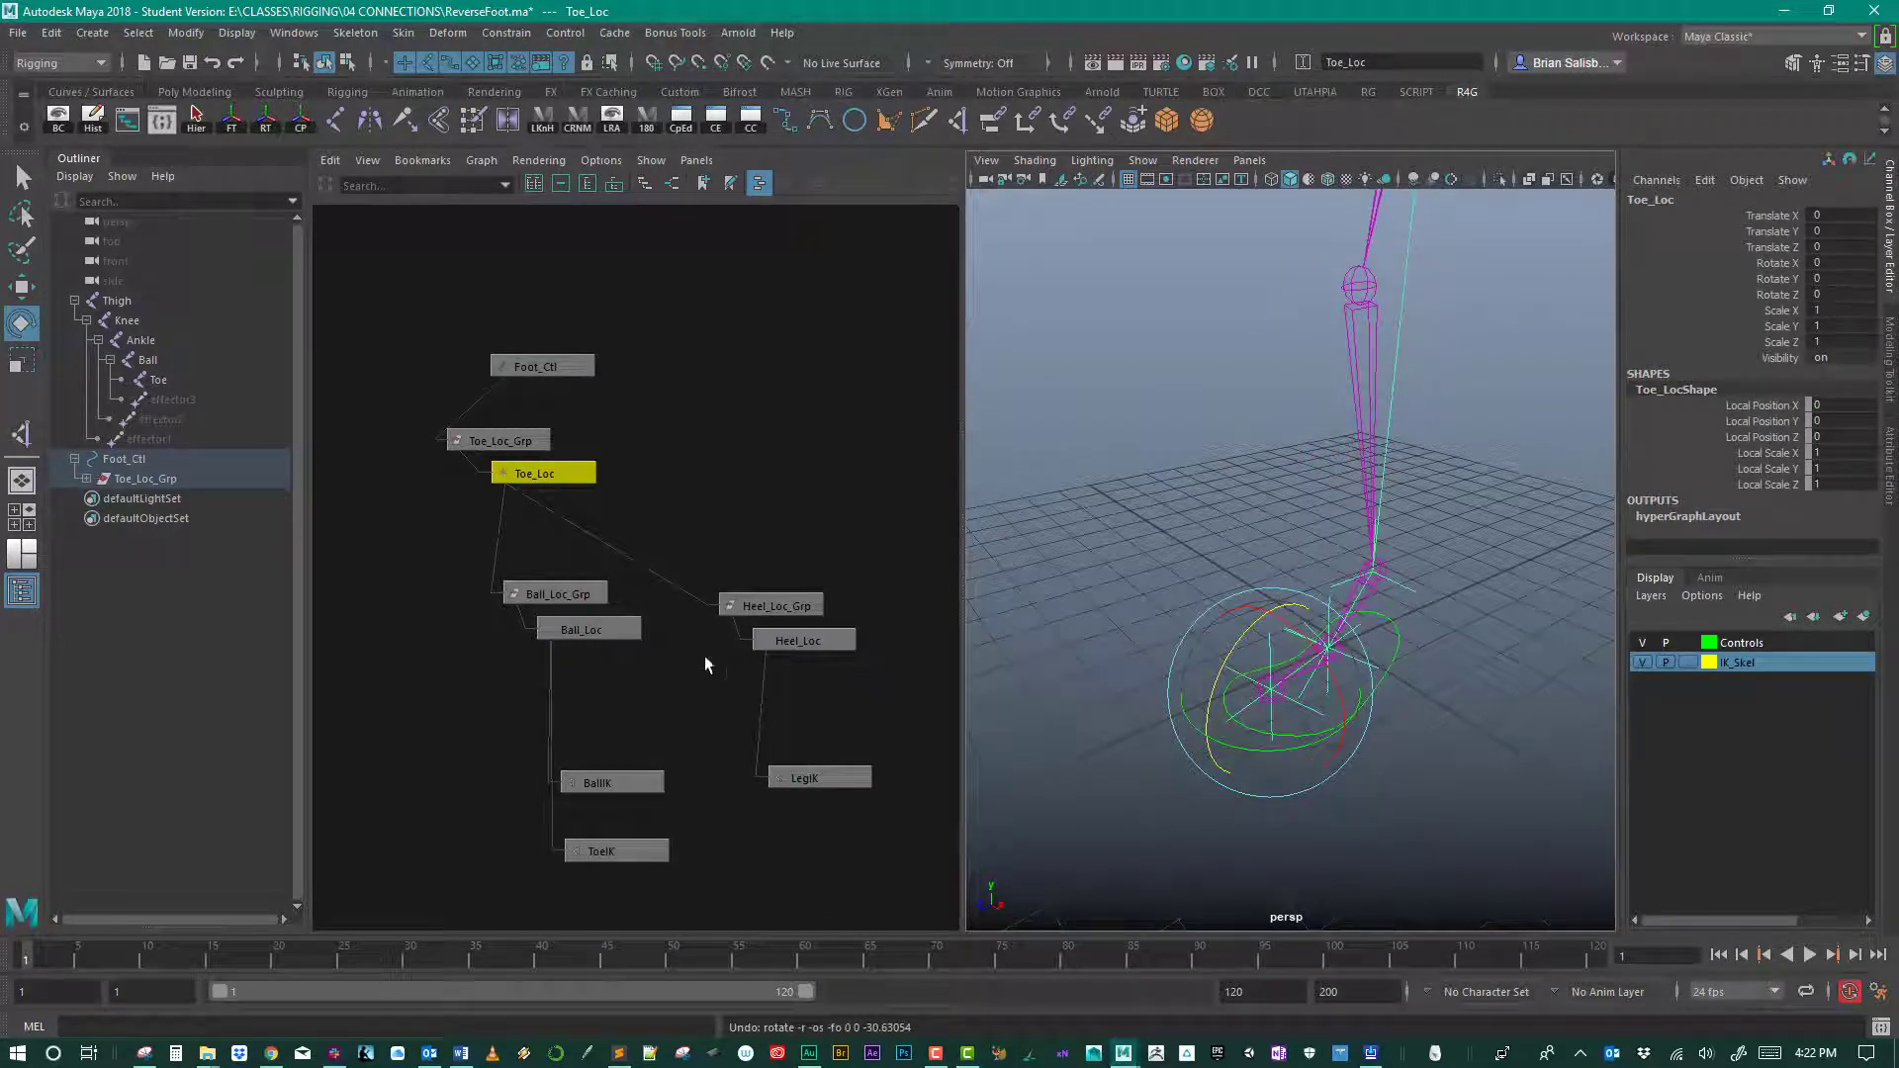
Step: Test-rotate Ball_Loc about -29 degrees and Heel_Loc about -23 degrees in Z, undoing each rotation
left_click(593, 629)
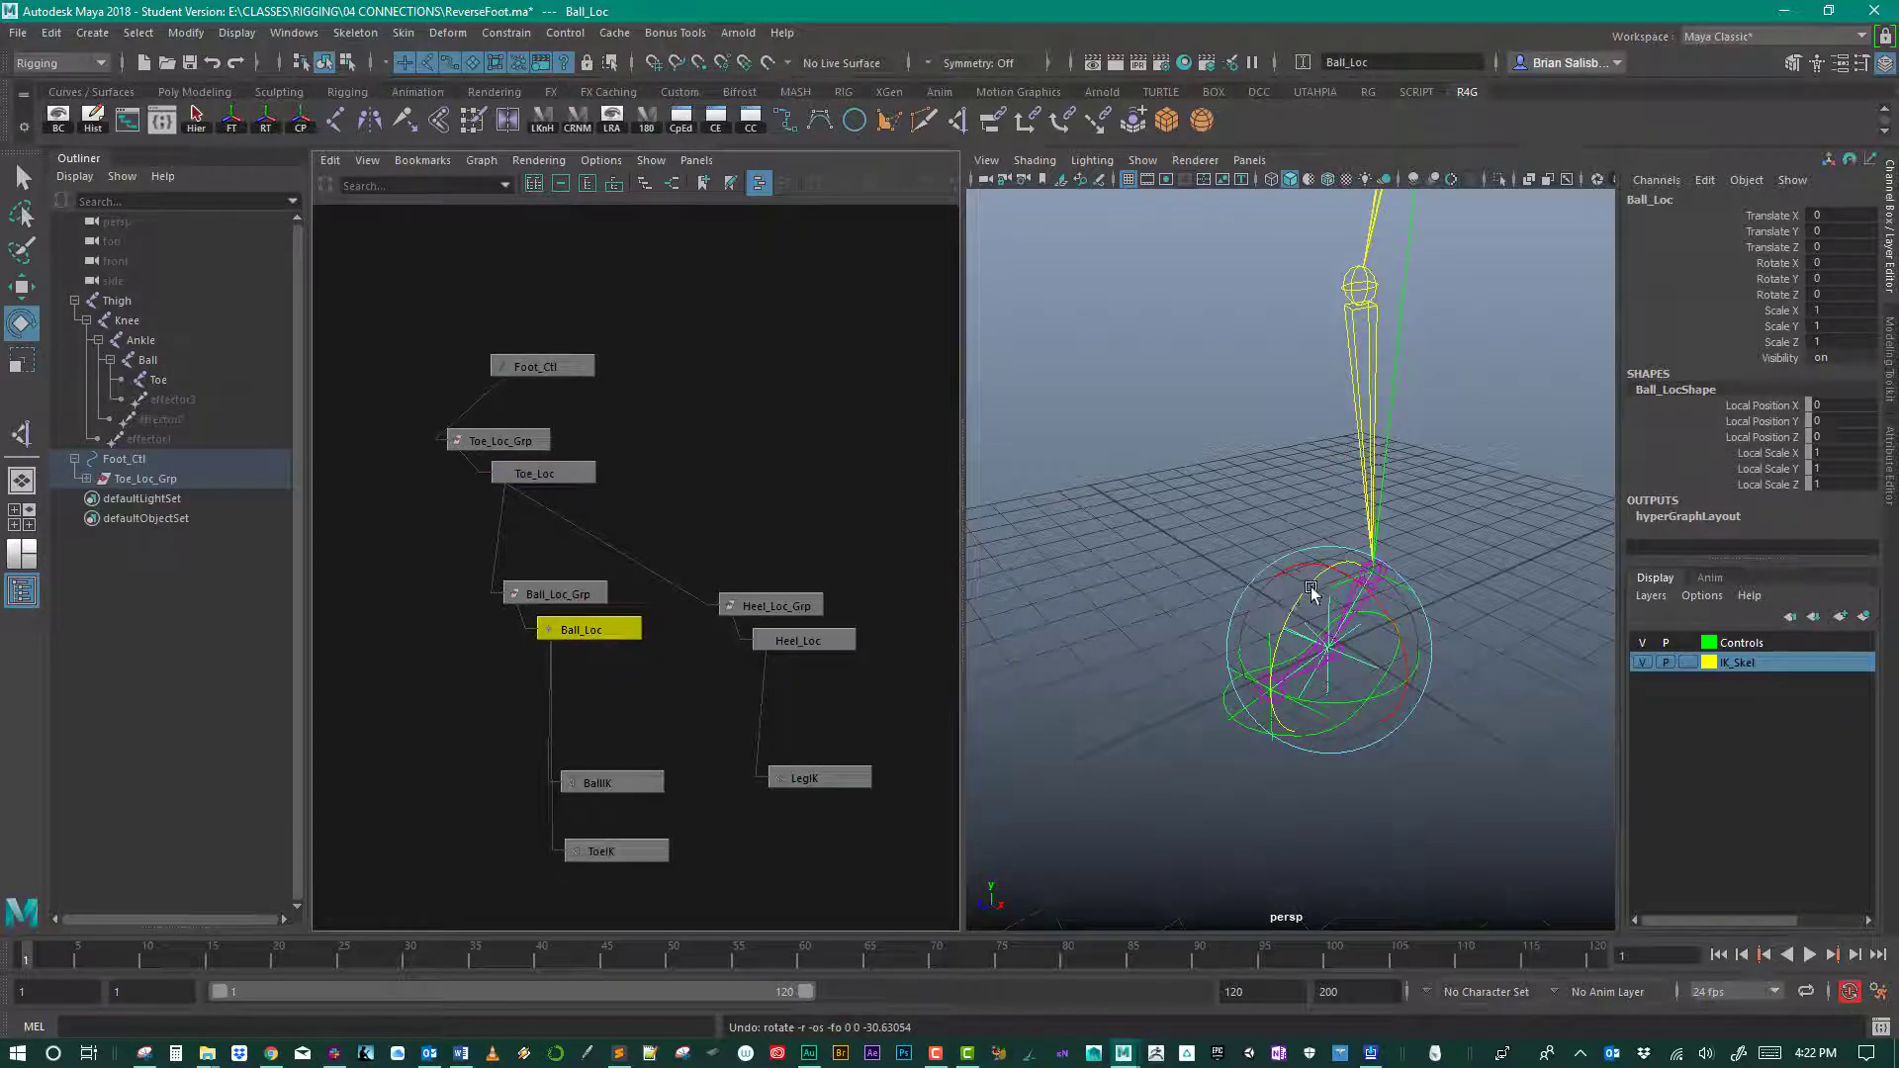
left_click_drag(1312, 594, 1319, 682)
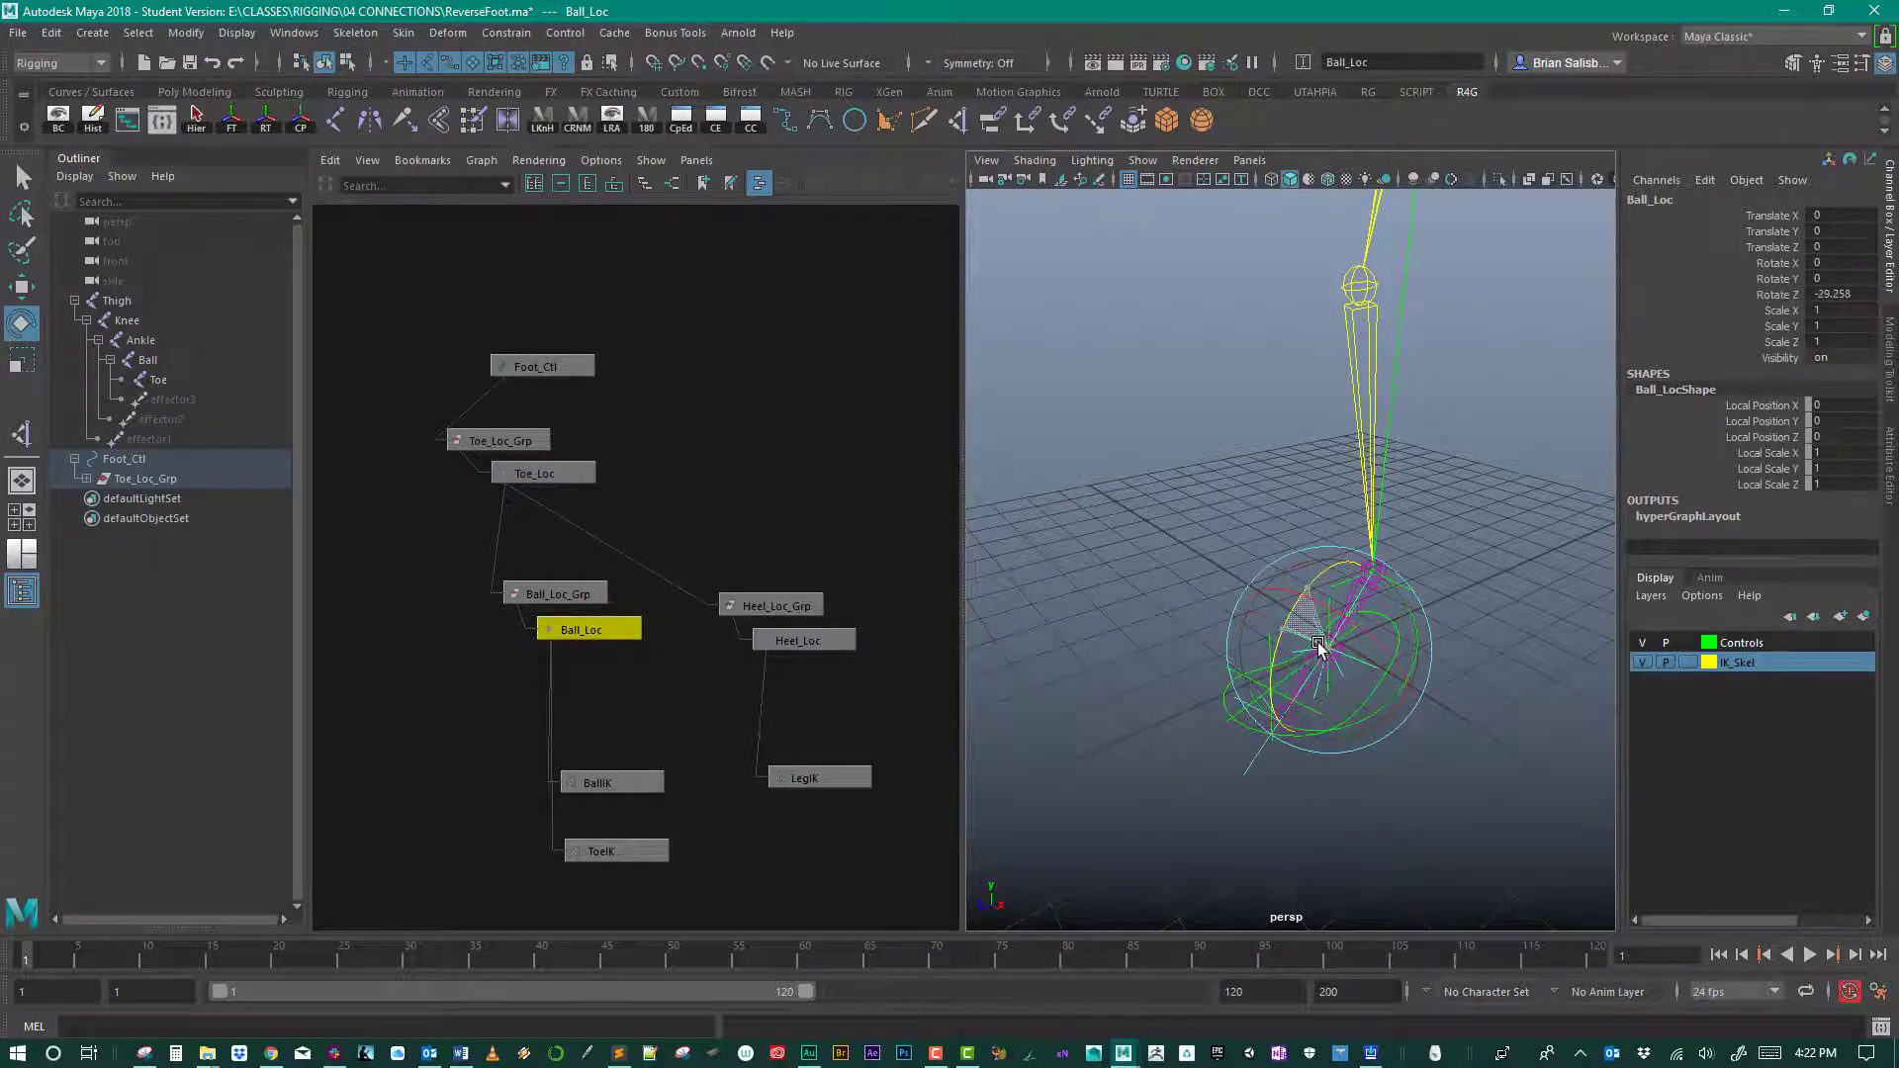
key("ctrl+z")
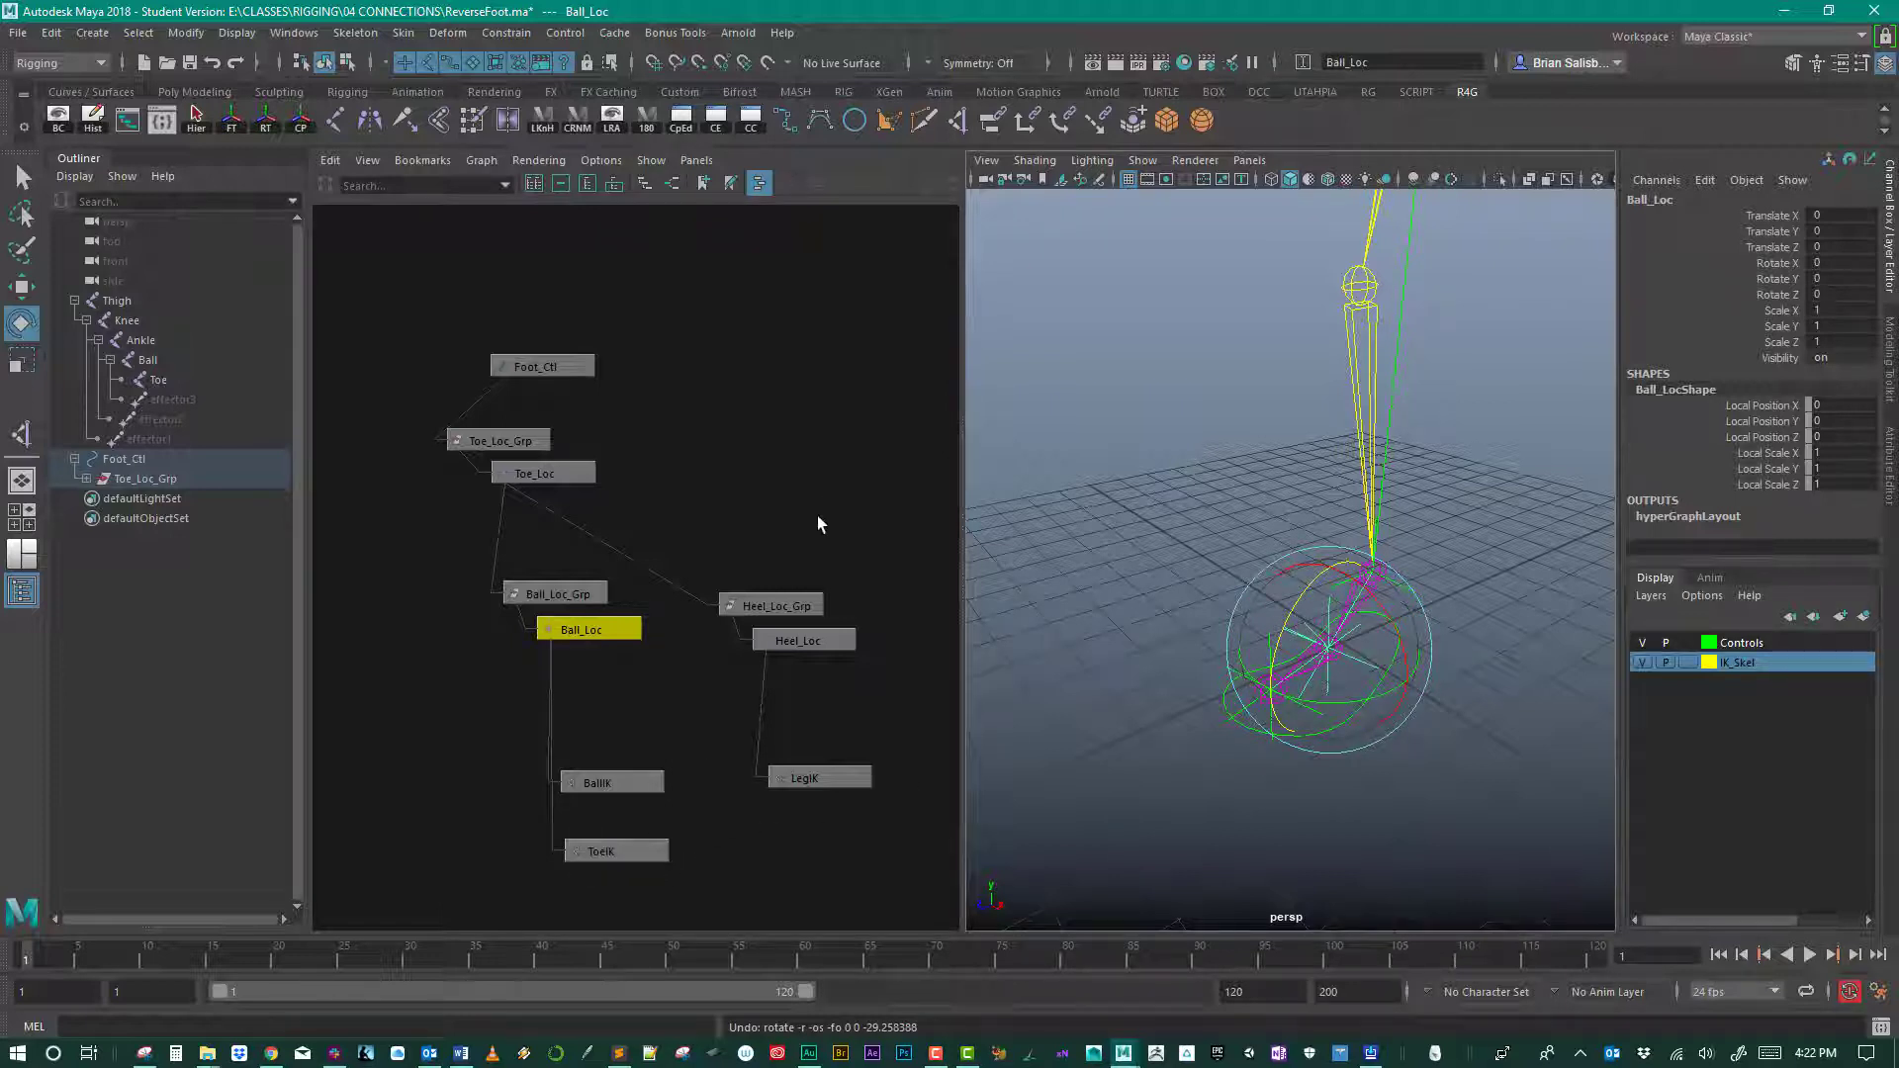
left_click(818, 639)
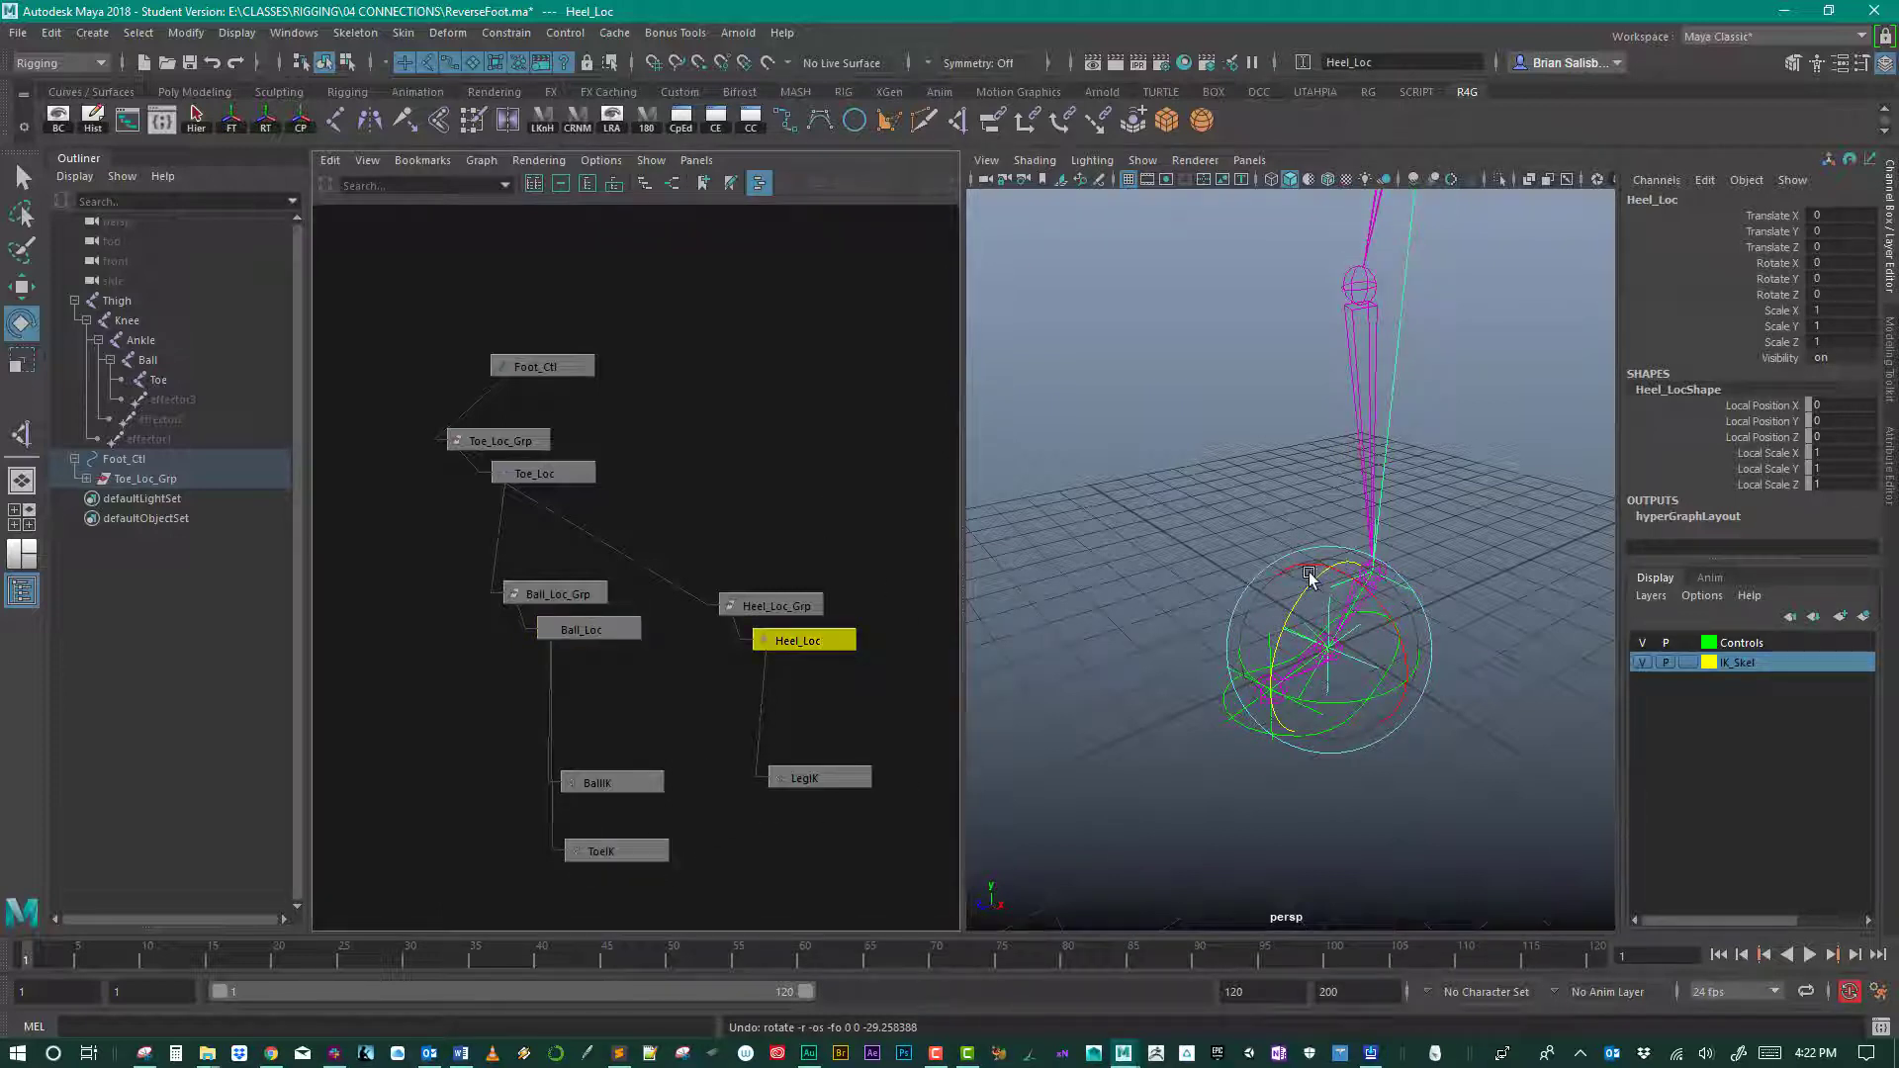
mouse_move(1308, 577)
left_mouse_down()
mouse_move(1331, 588)
mouse_move(1306, 574)
left_mouse_up()
key("ctrl+z")
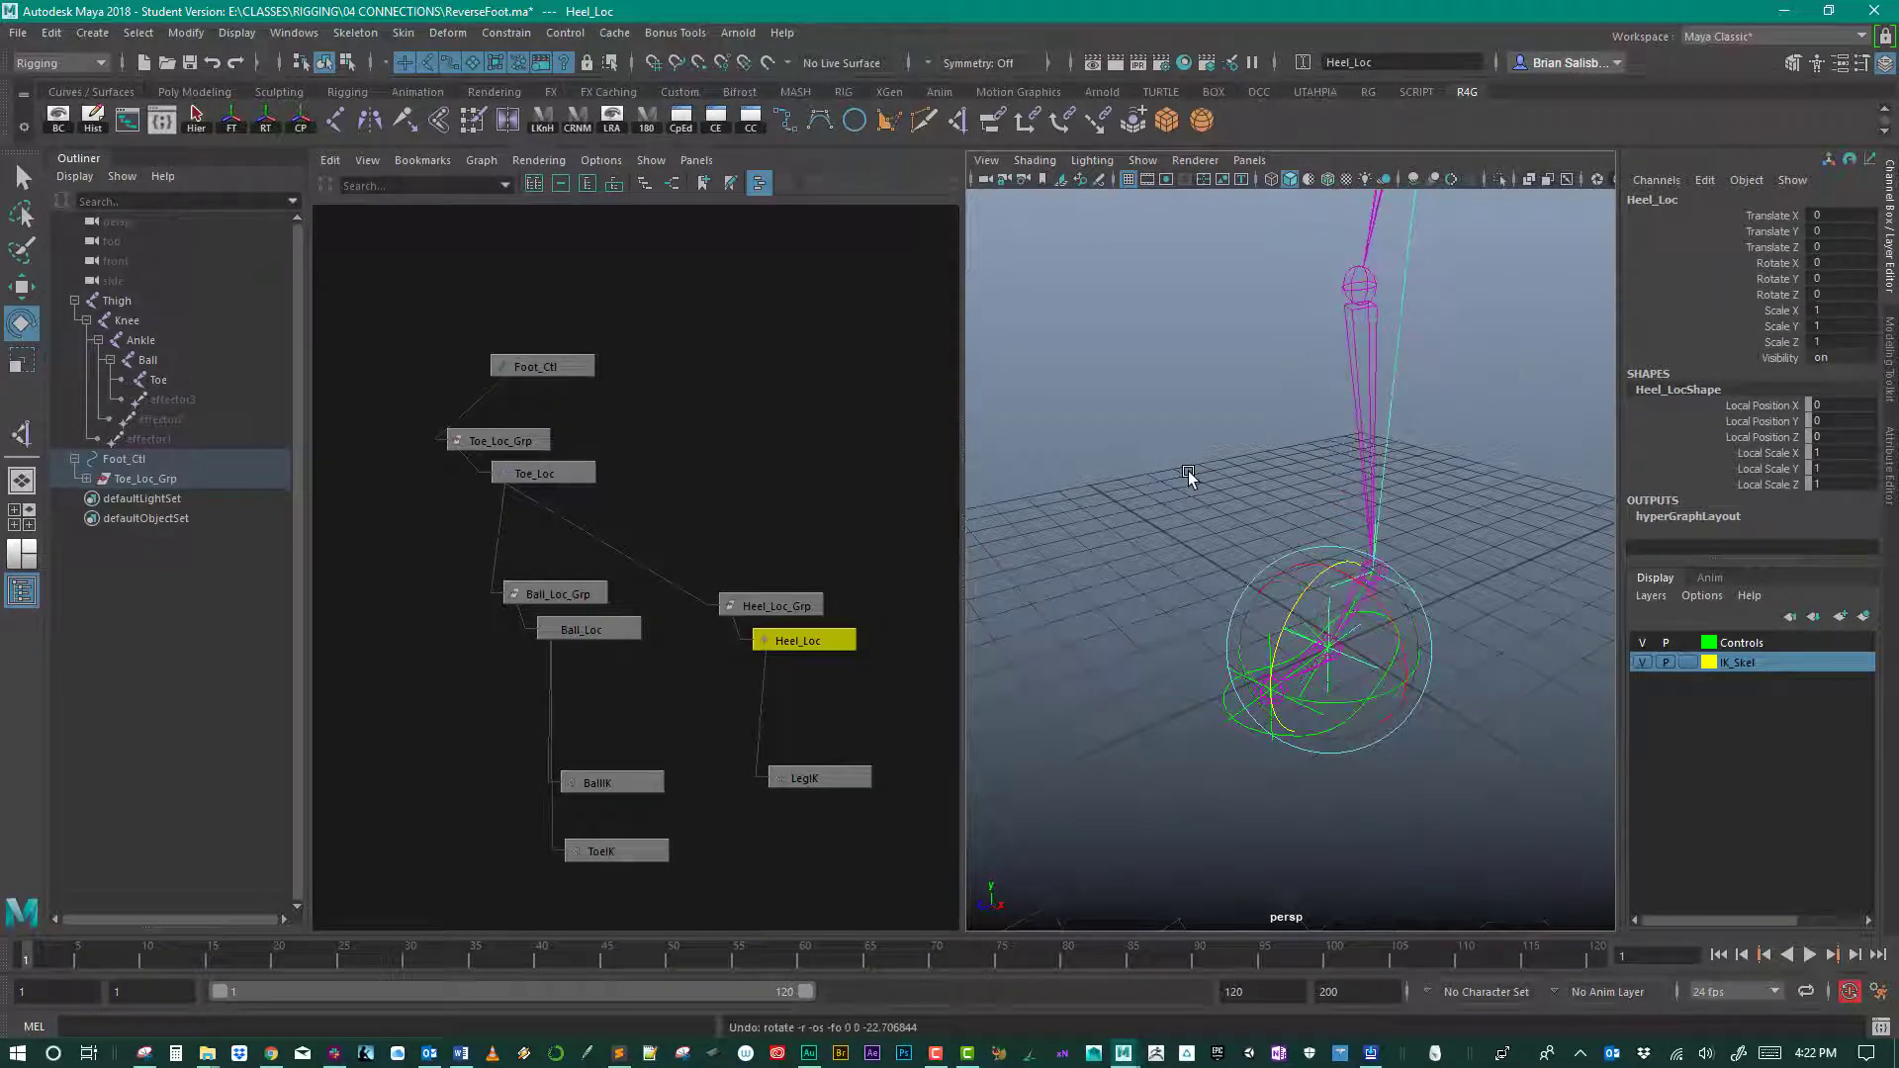
Step: Hide the Toe_Loc, Ball_Loc and Heel_Loc locators together
left_click_drag(1212, 479, 1131, 534, "alt")
left_click(1047, 521)
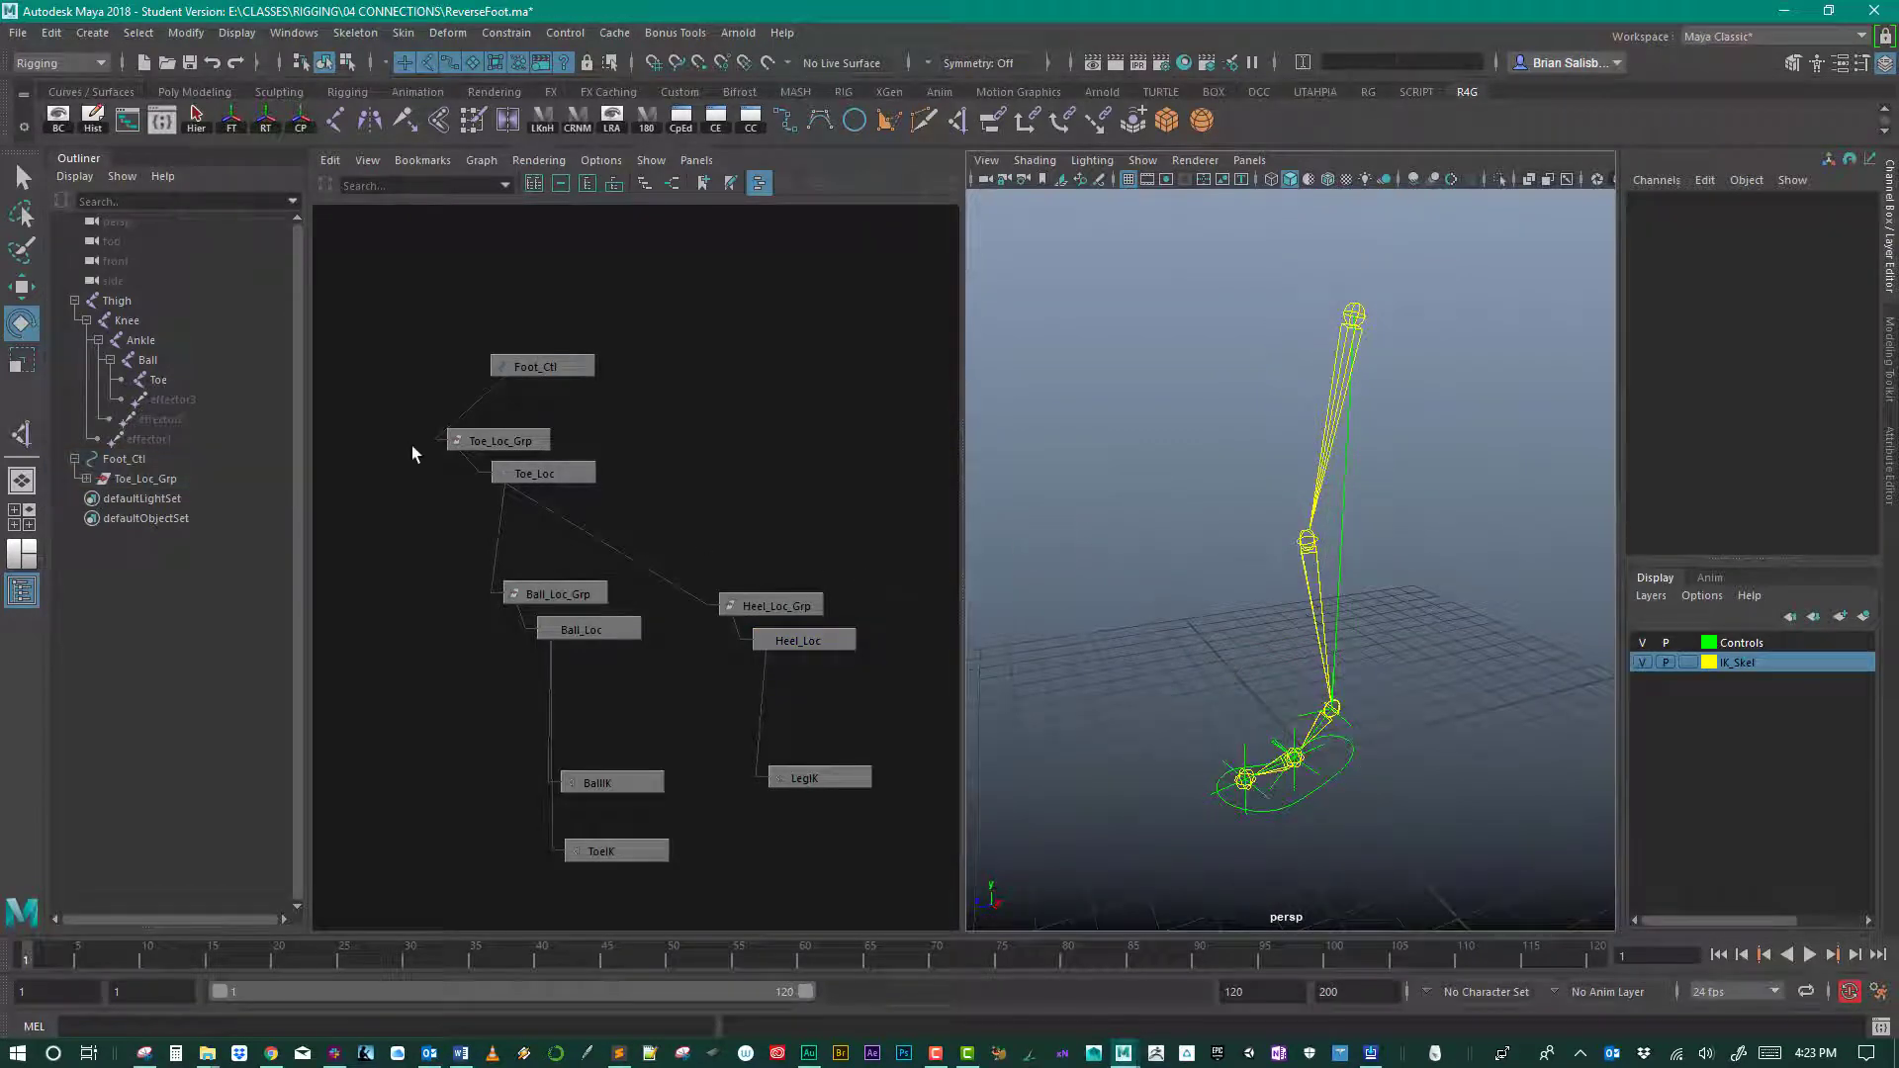
left_click(539, 474)
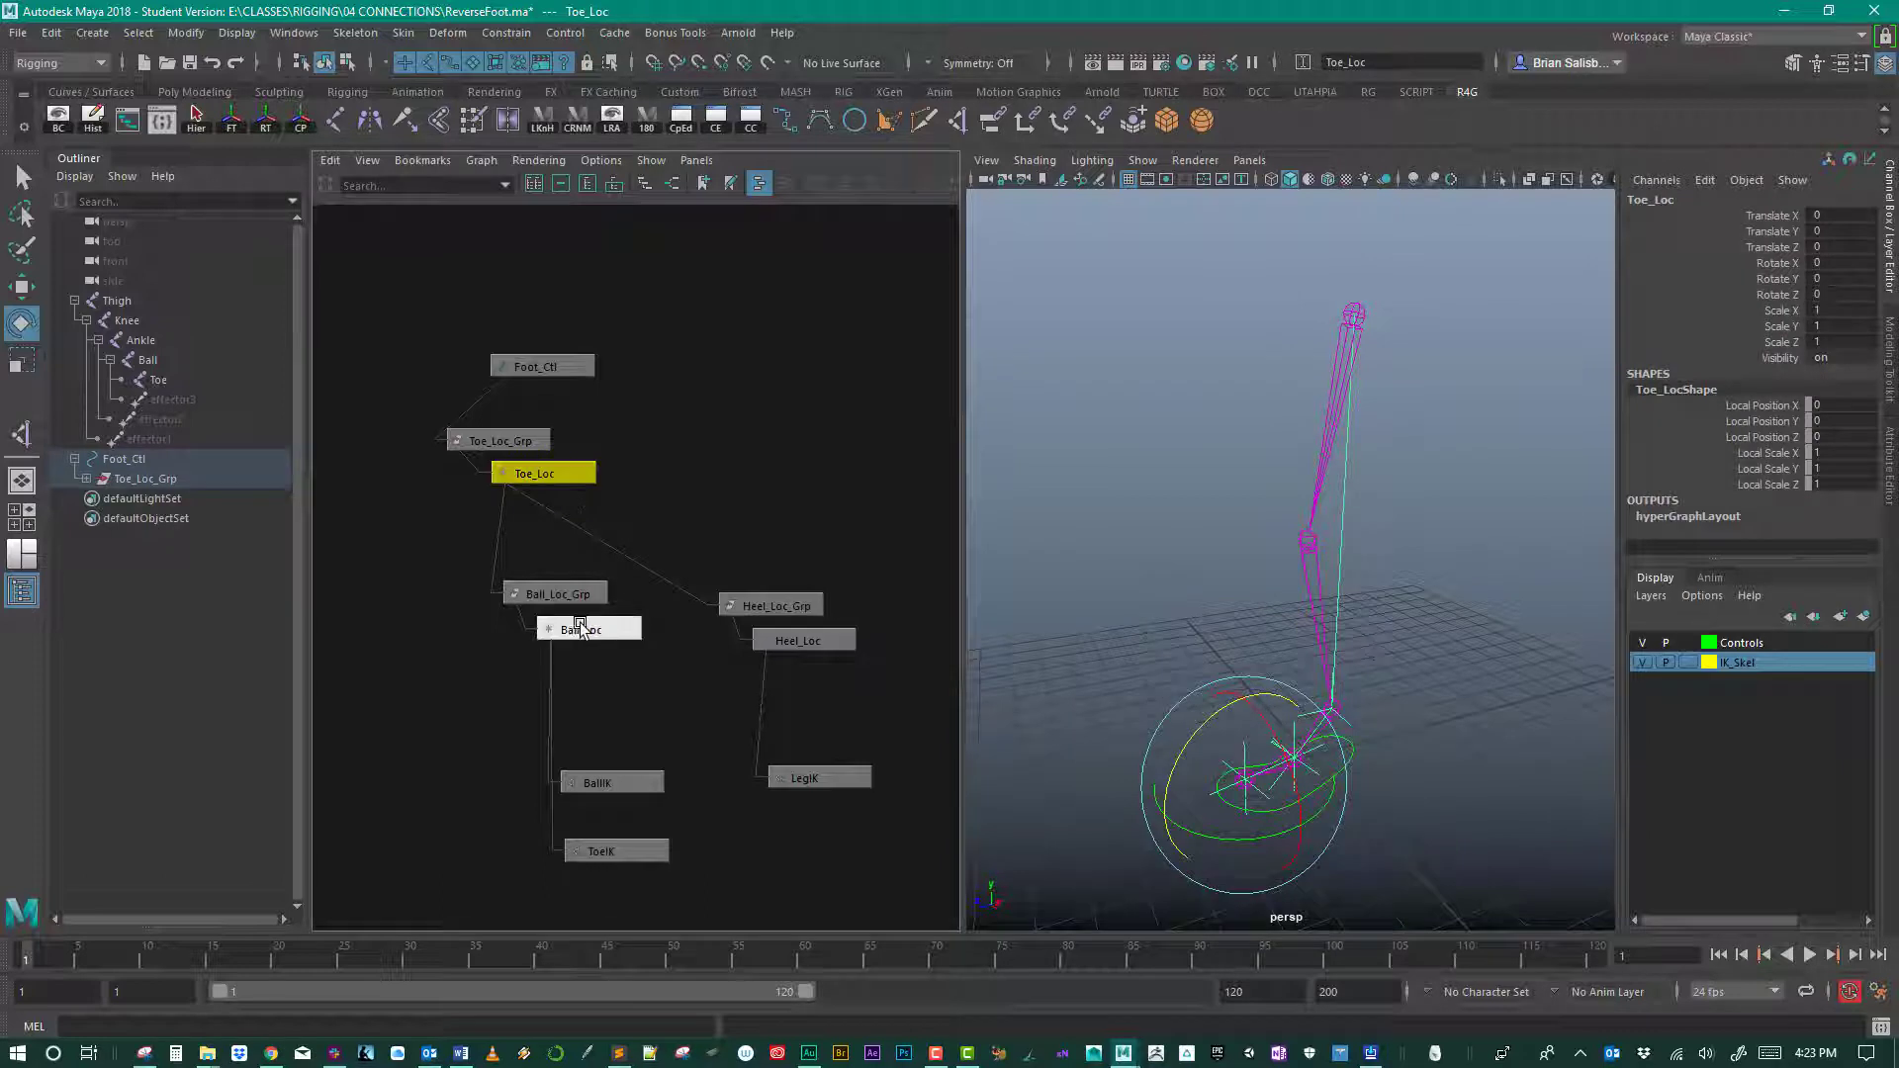
left_click(603, 629, "shift")
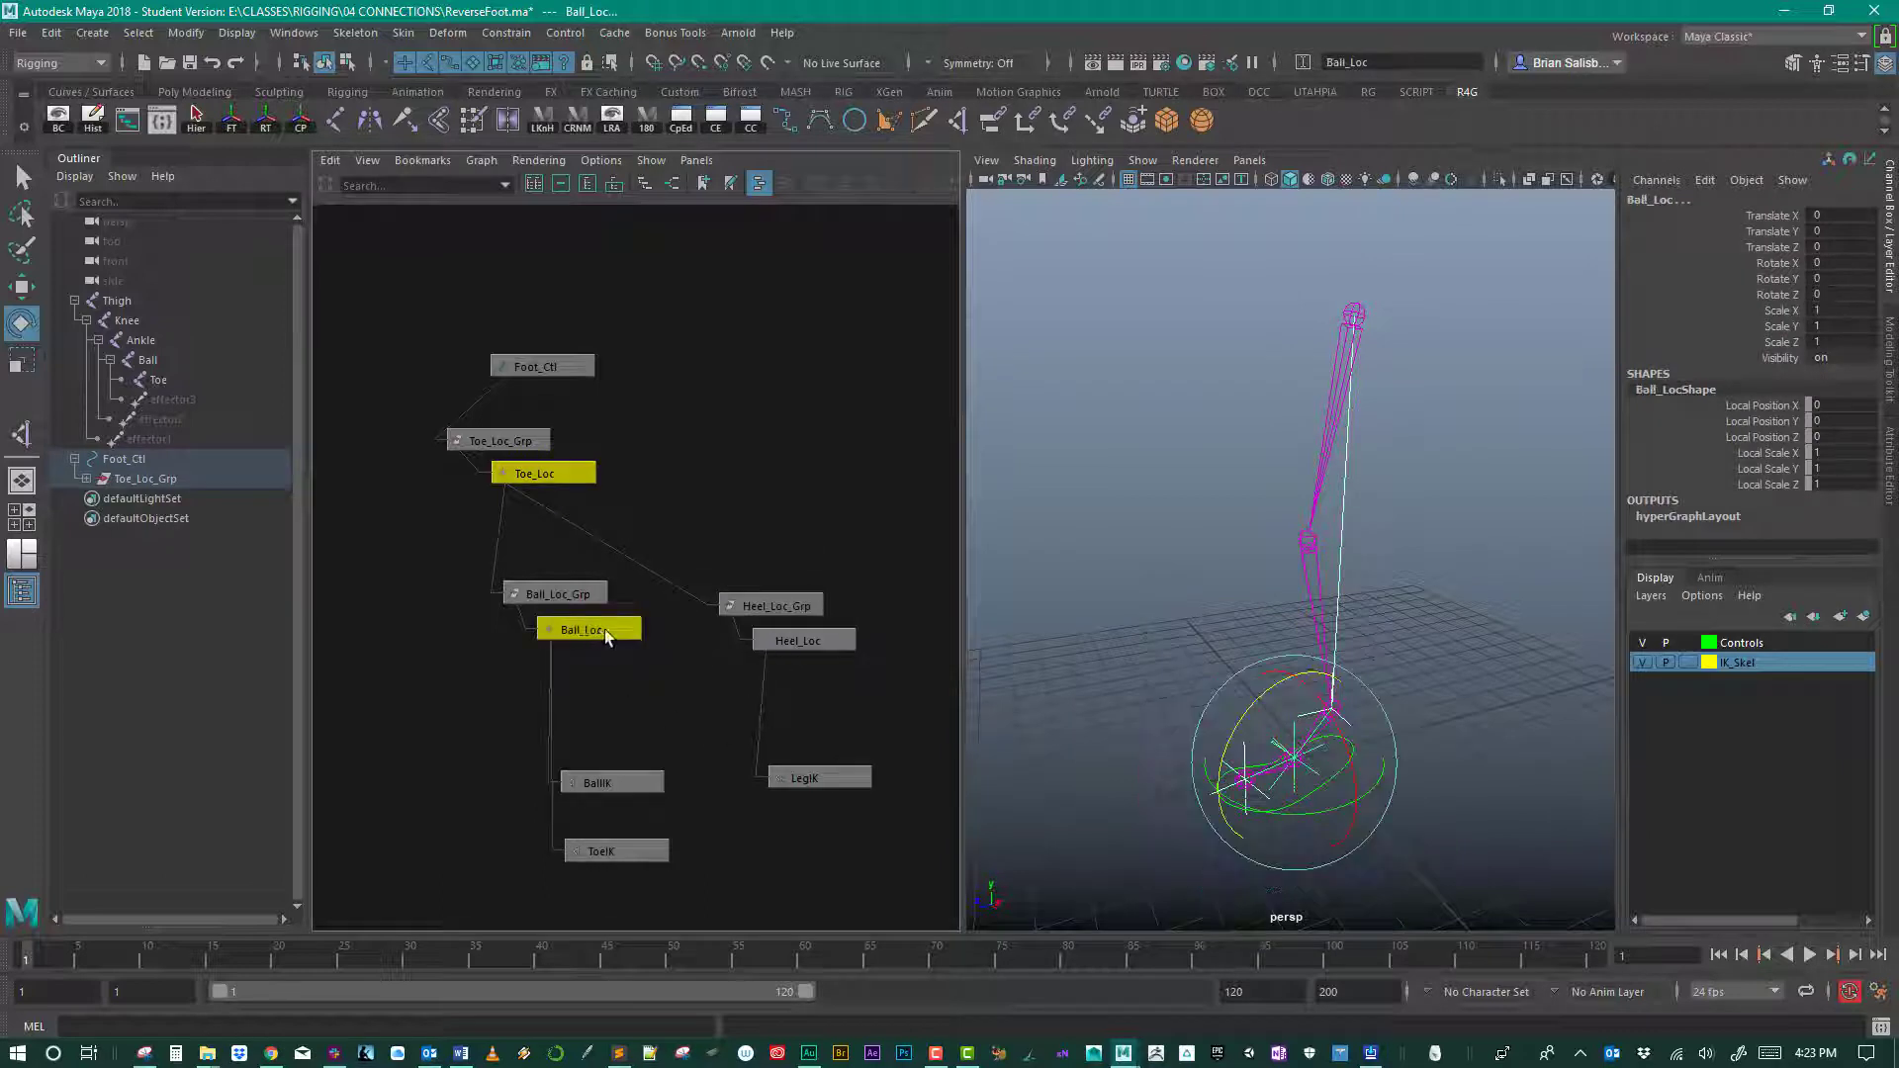
left_click(817, 641, "shift")
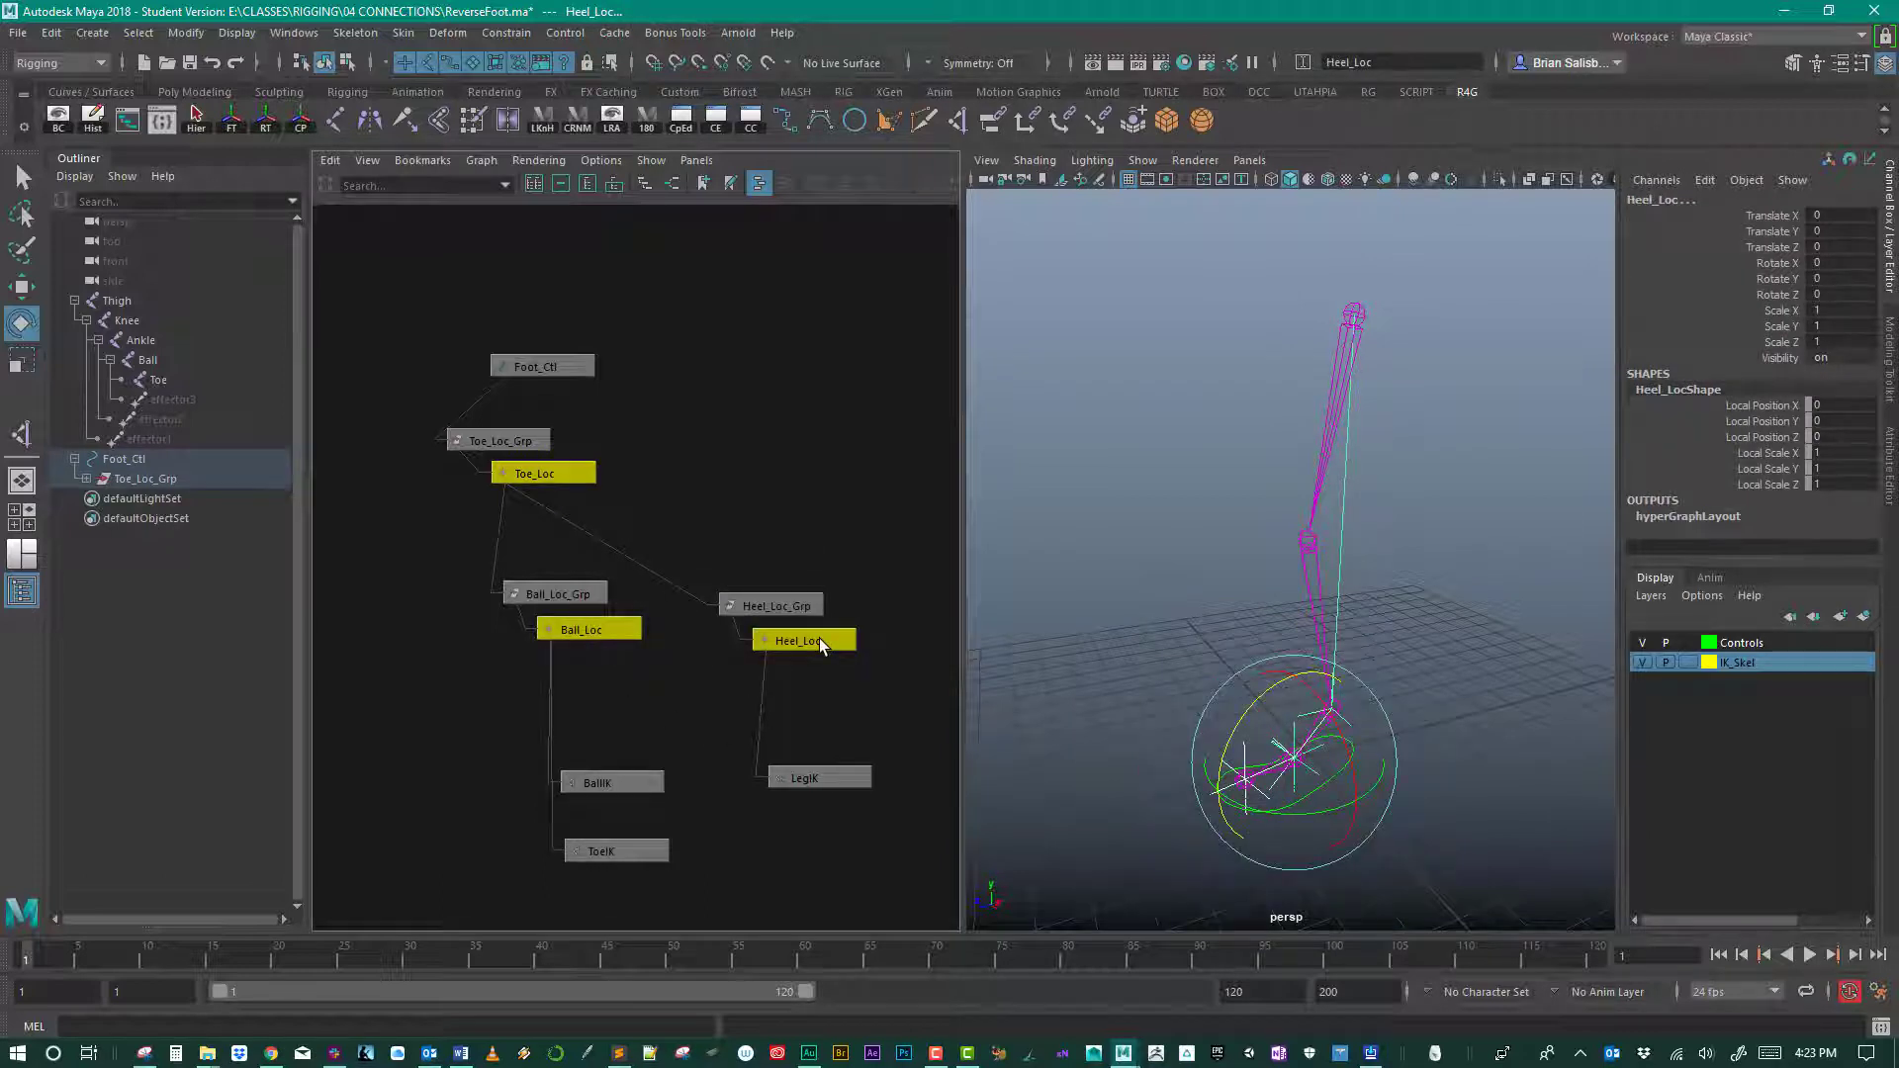
key("ctrl+h")
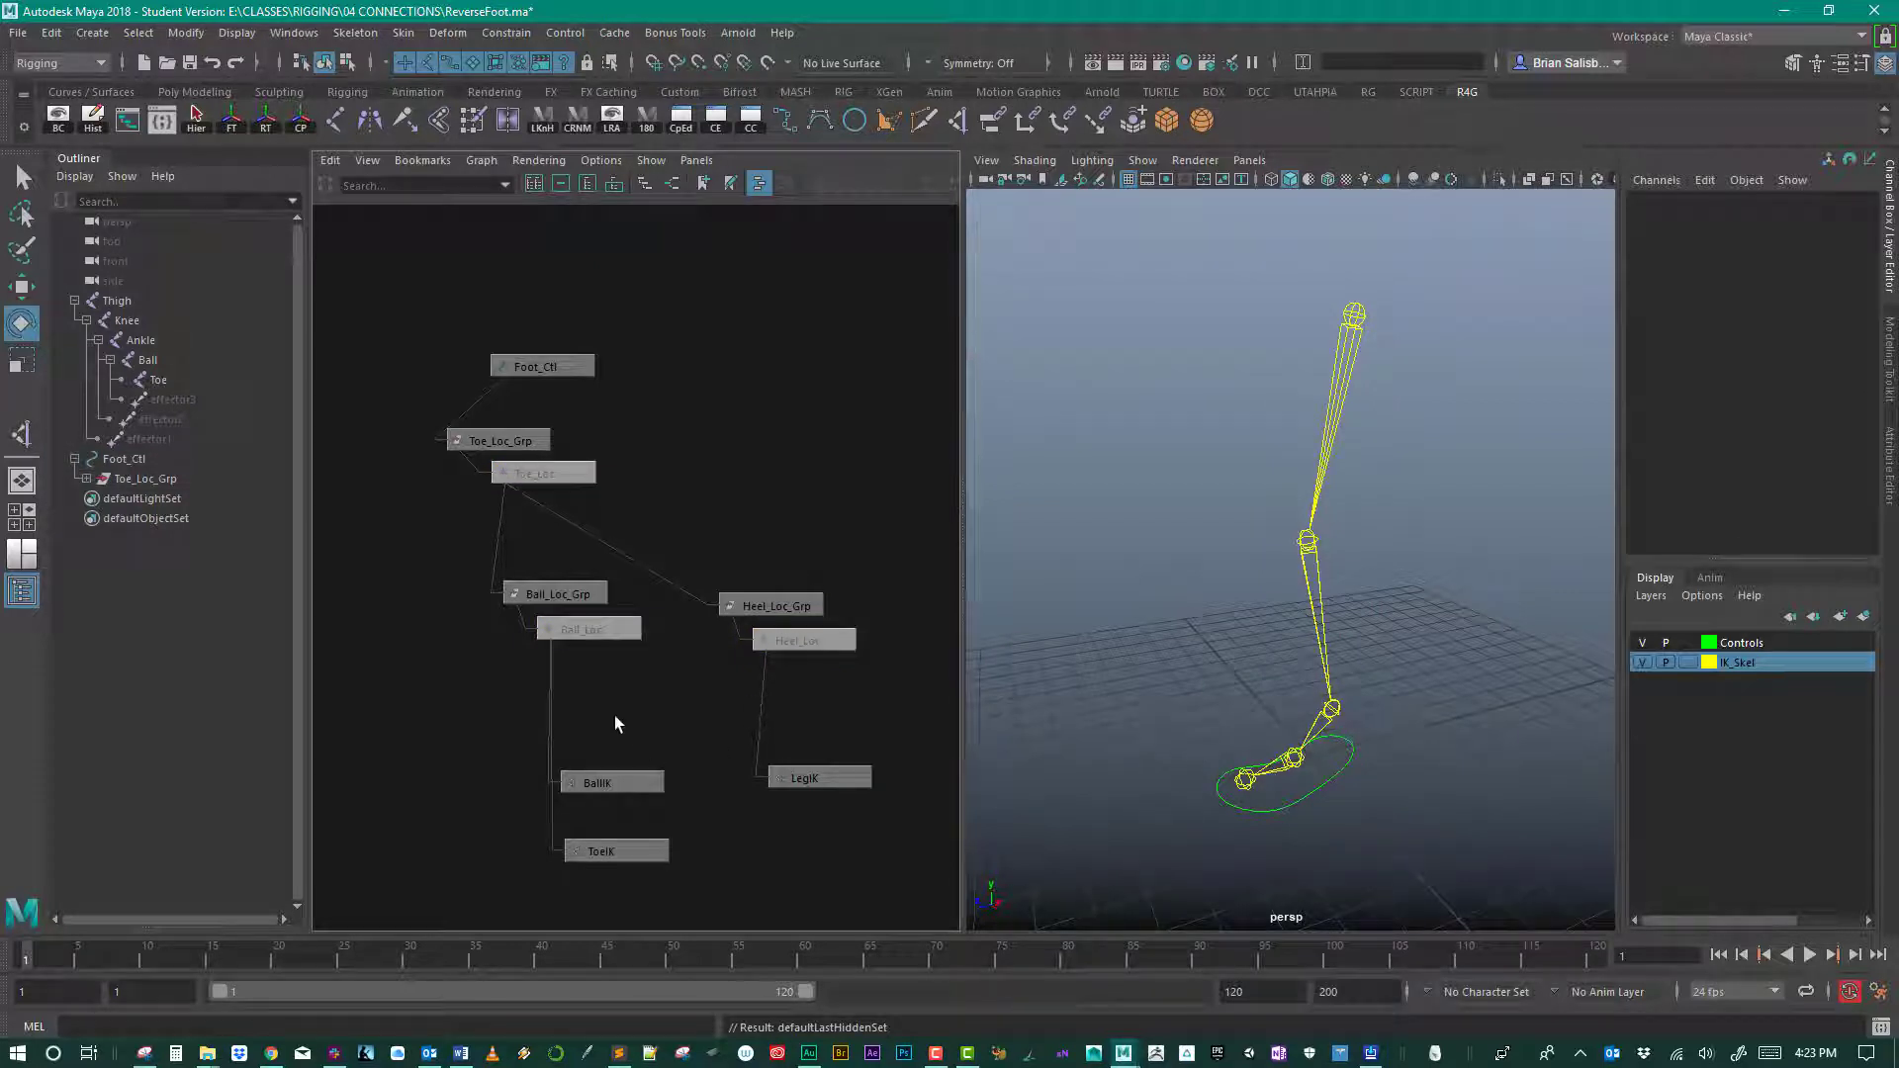
Step: Hide the BallIK, ToeIK and LegIK handles and expand the Toe_Loc_Grp hierarchy in the Outliner
left_click_drag(614, 715, 857, 877)
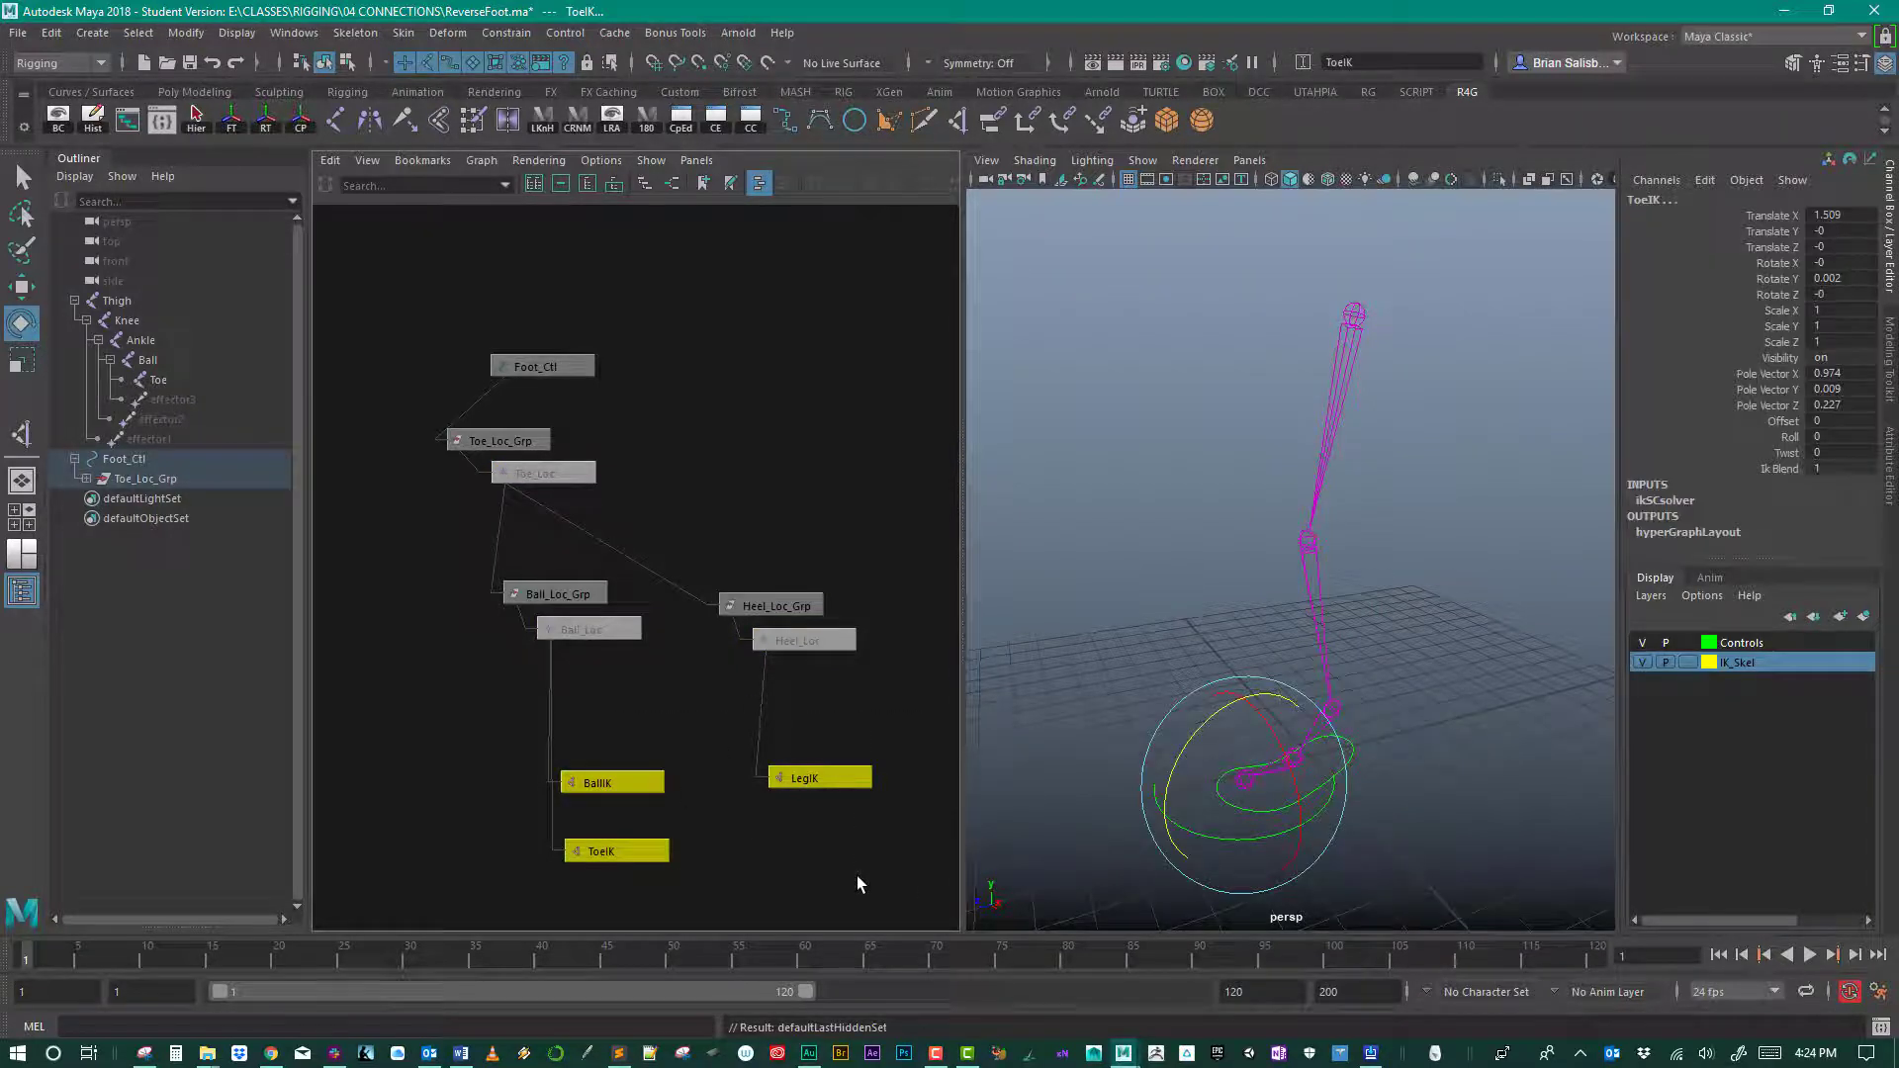
key("ctrl+h")
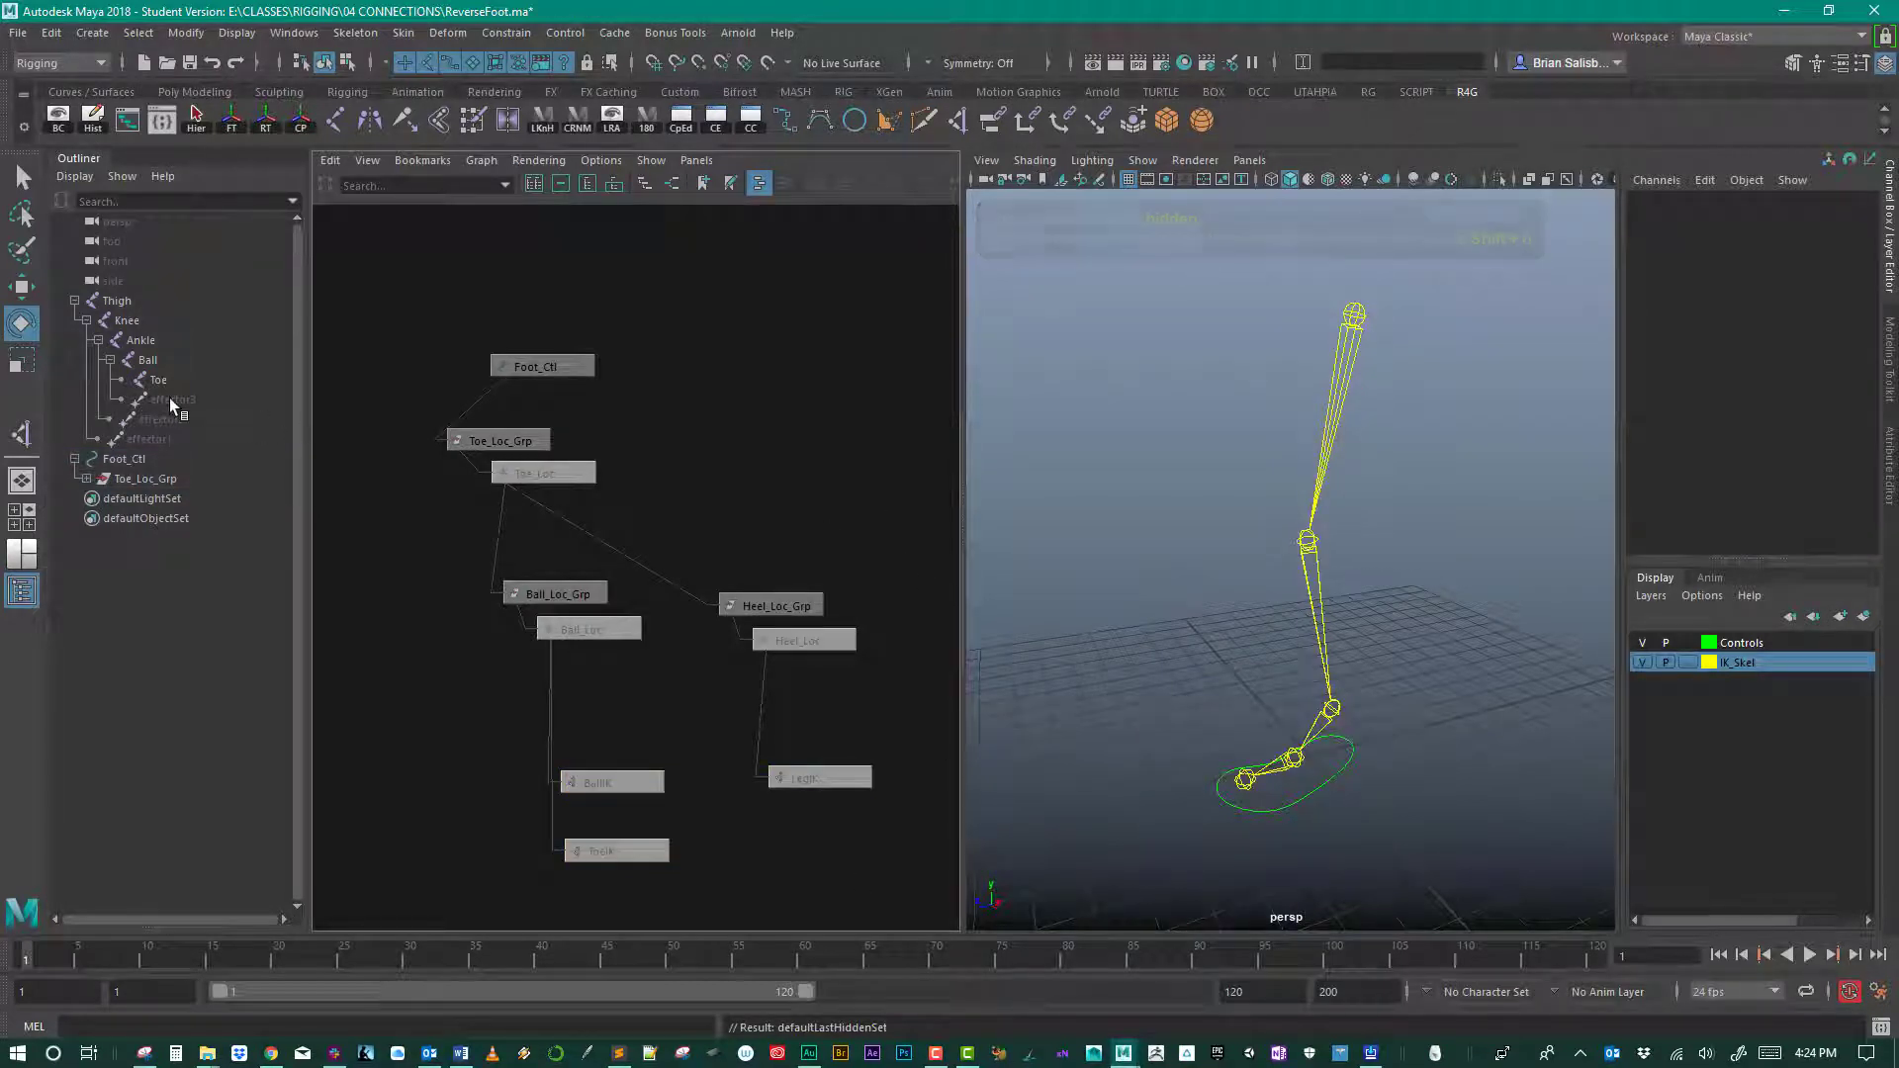
left_click(86, 480)
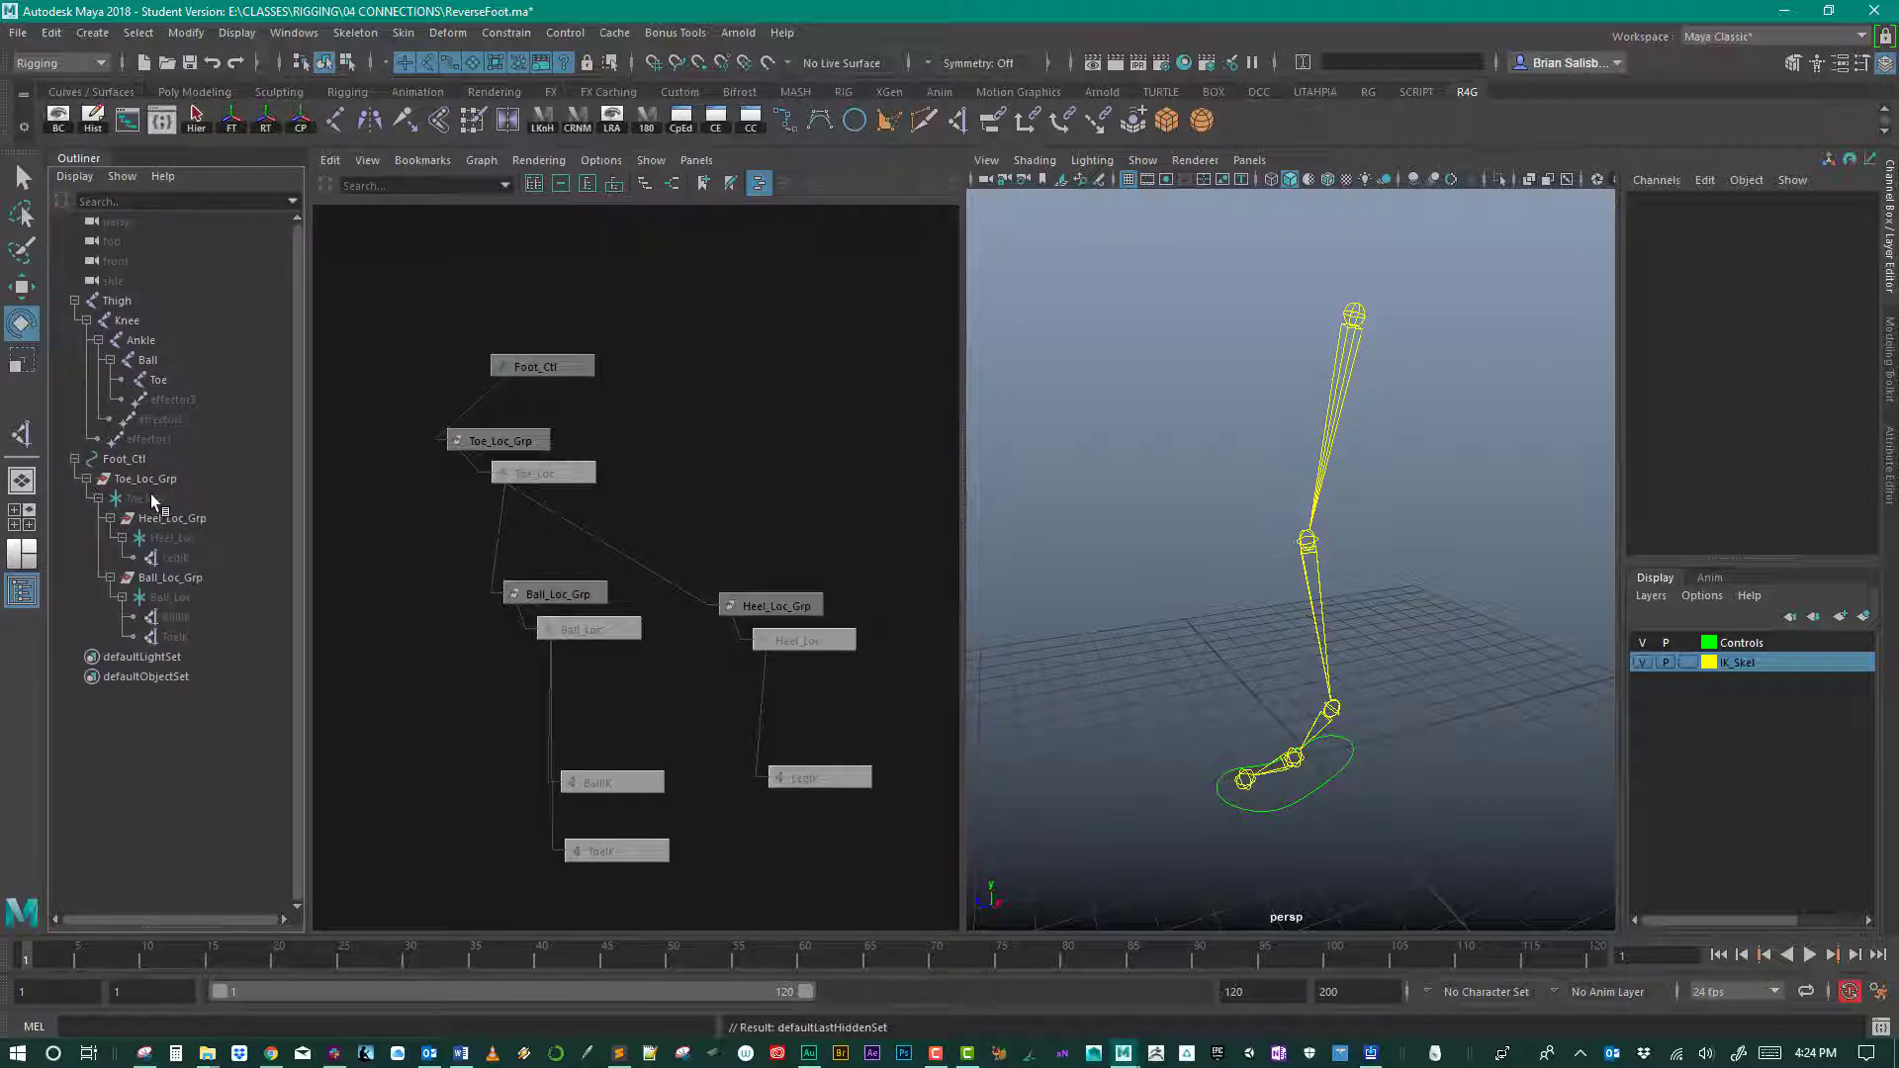
left_click(810, 406)
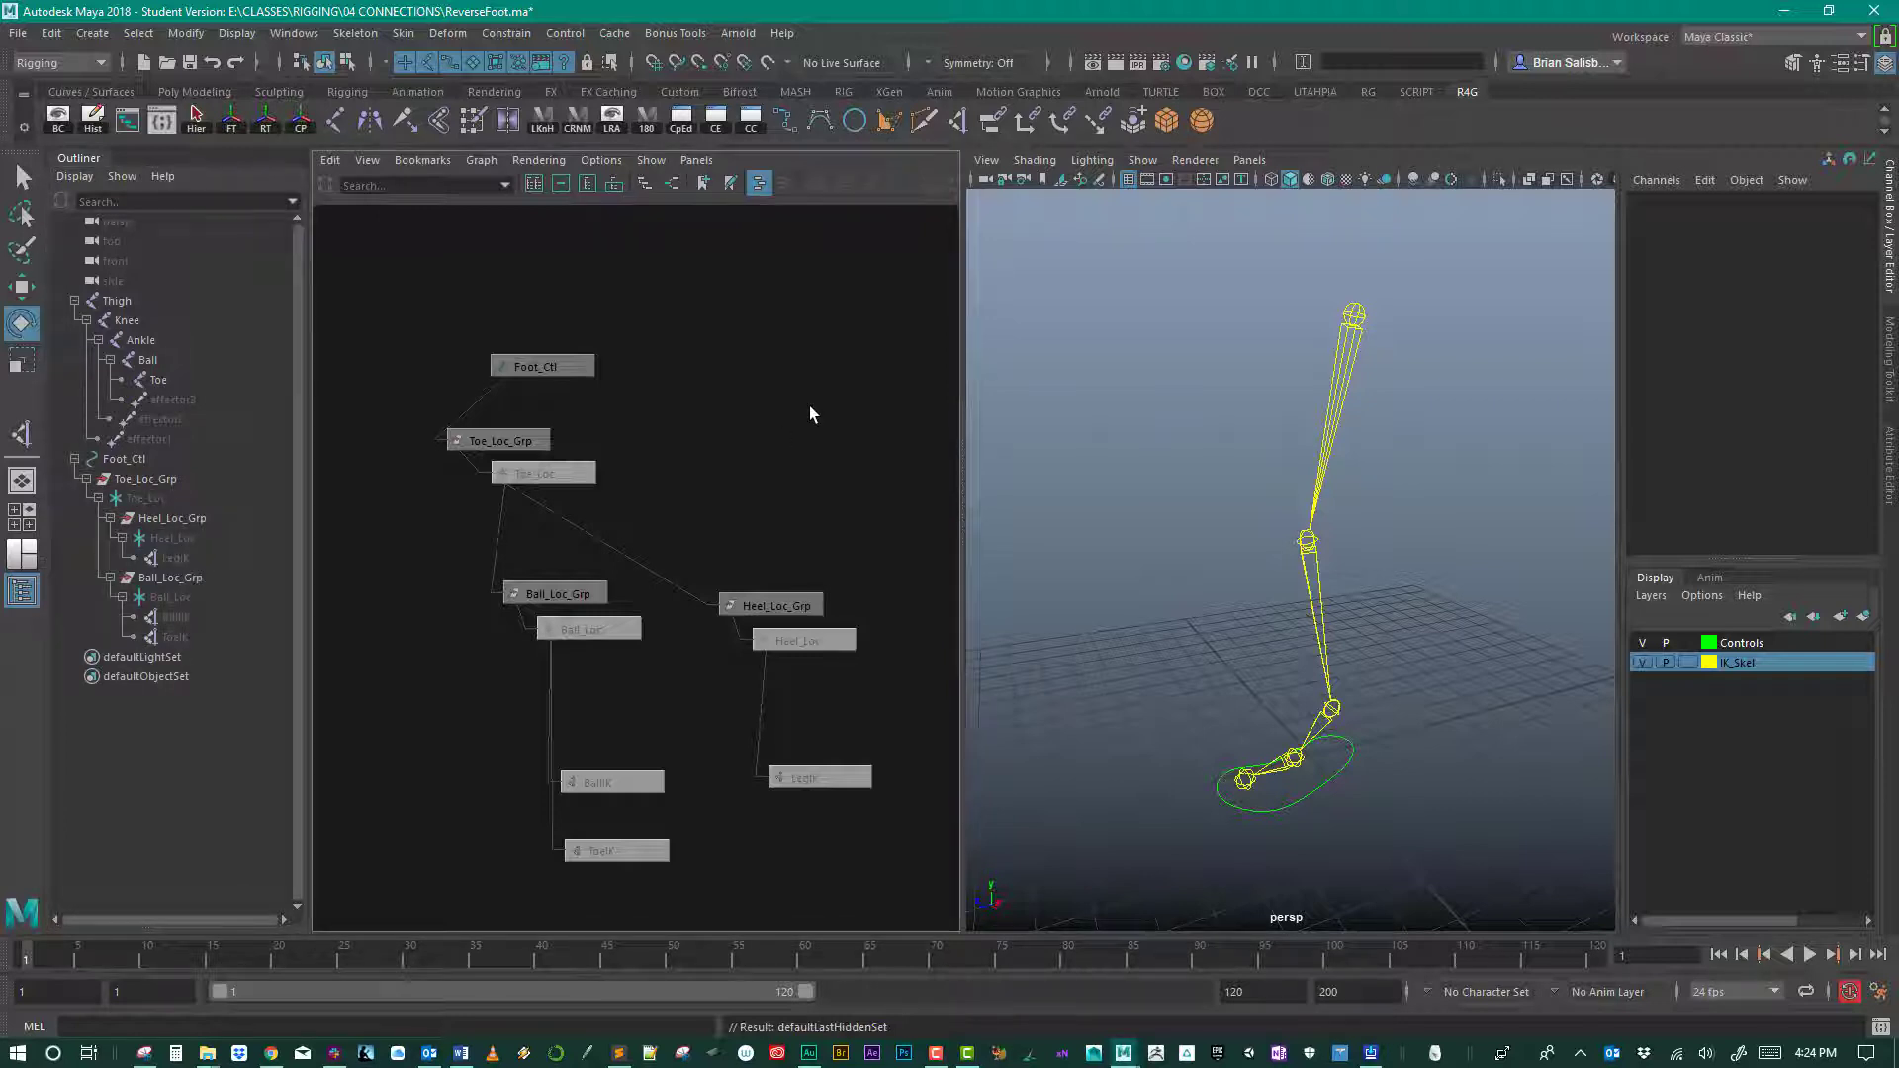
left_click(1468, 651)
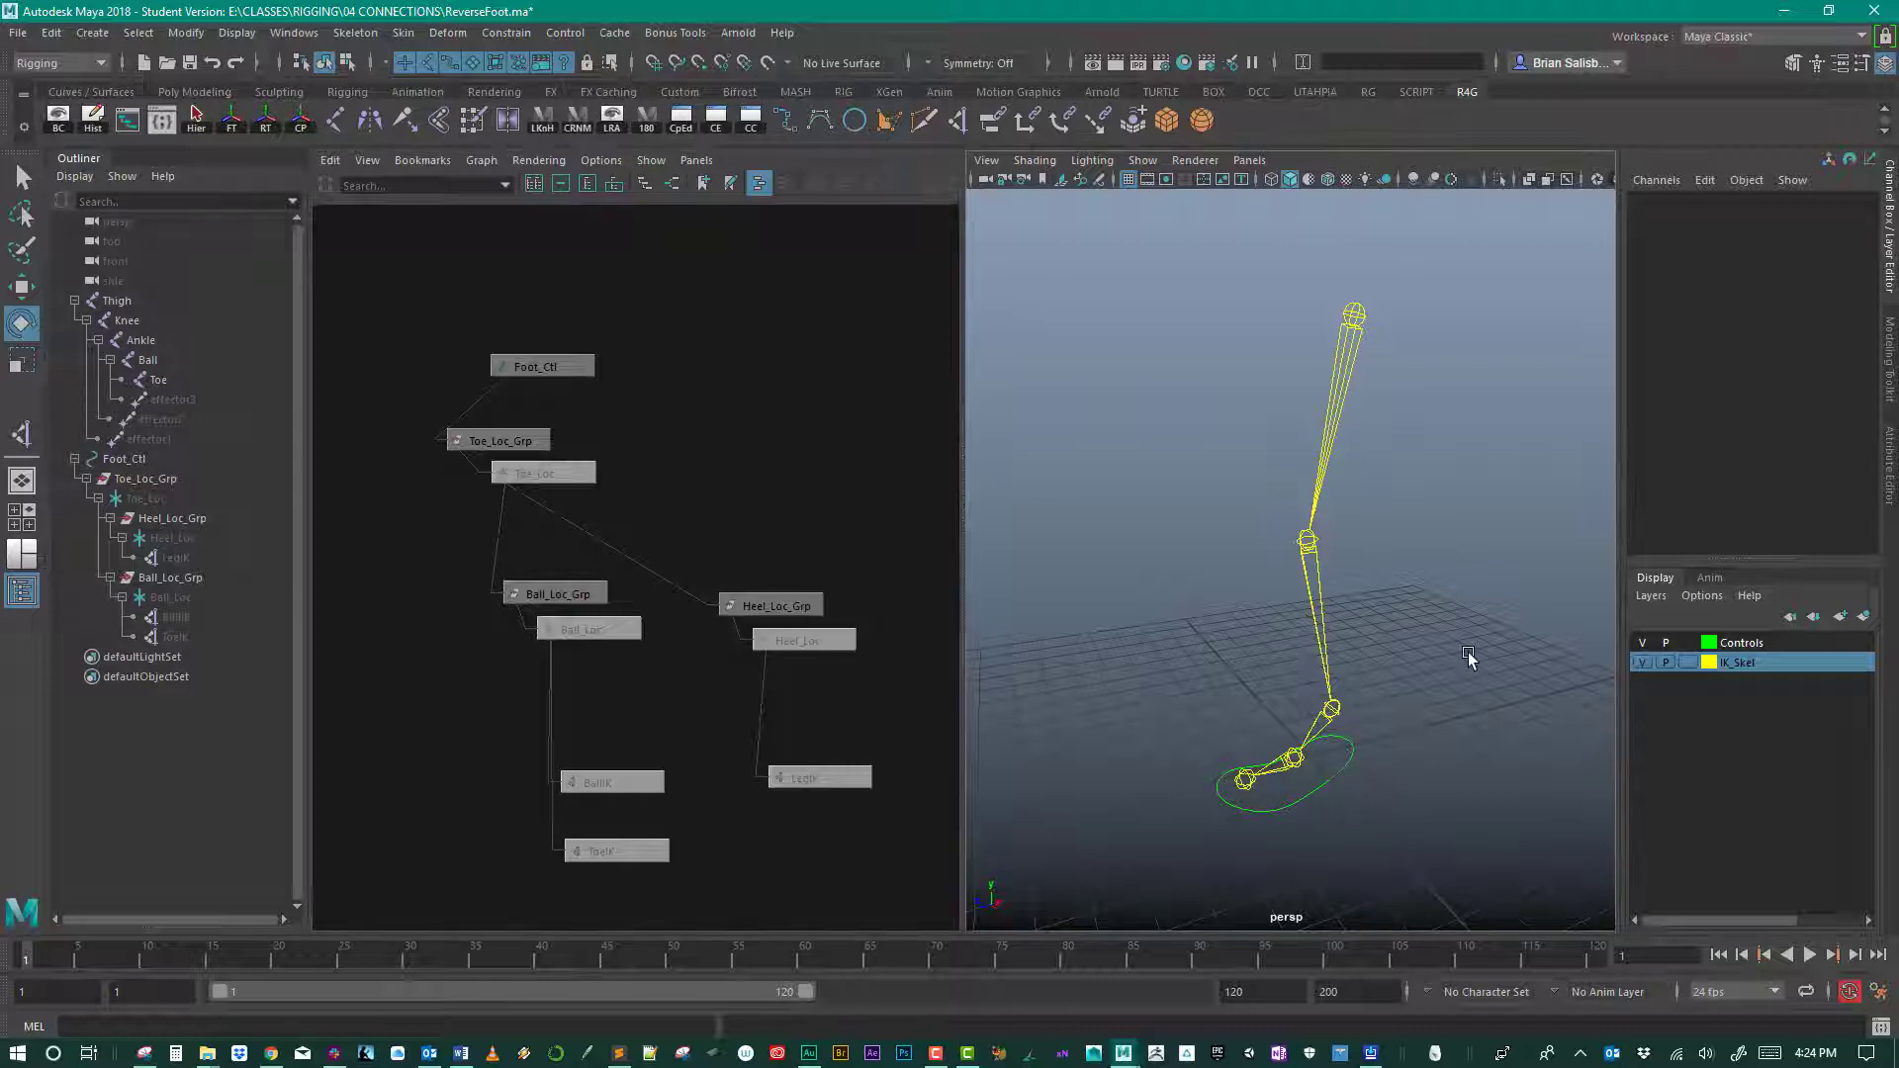
Step: Add a keyable float attribute named PeelHeel to Foot_Ctl, keeping the Add Attribute window open
left_click_drag(1322, 765, 1370, 829)
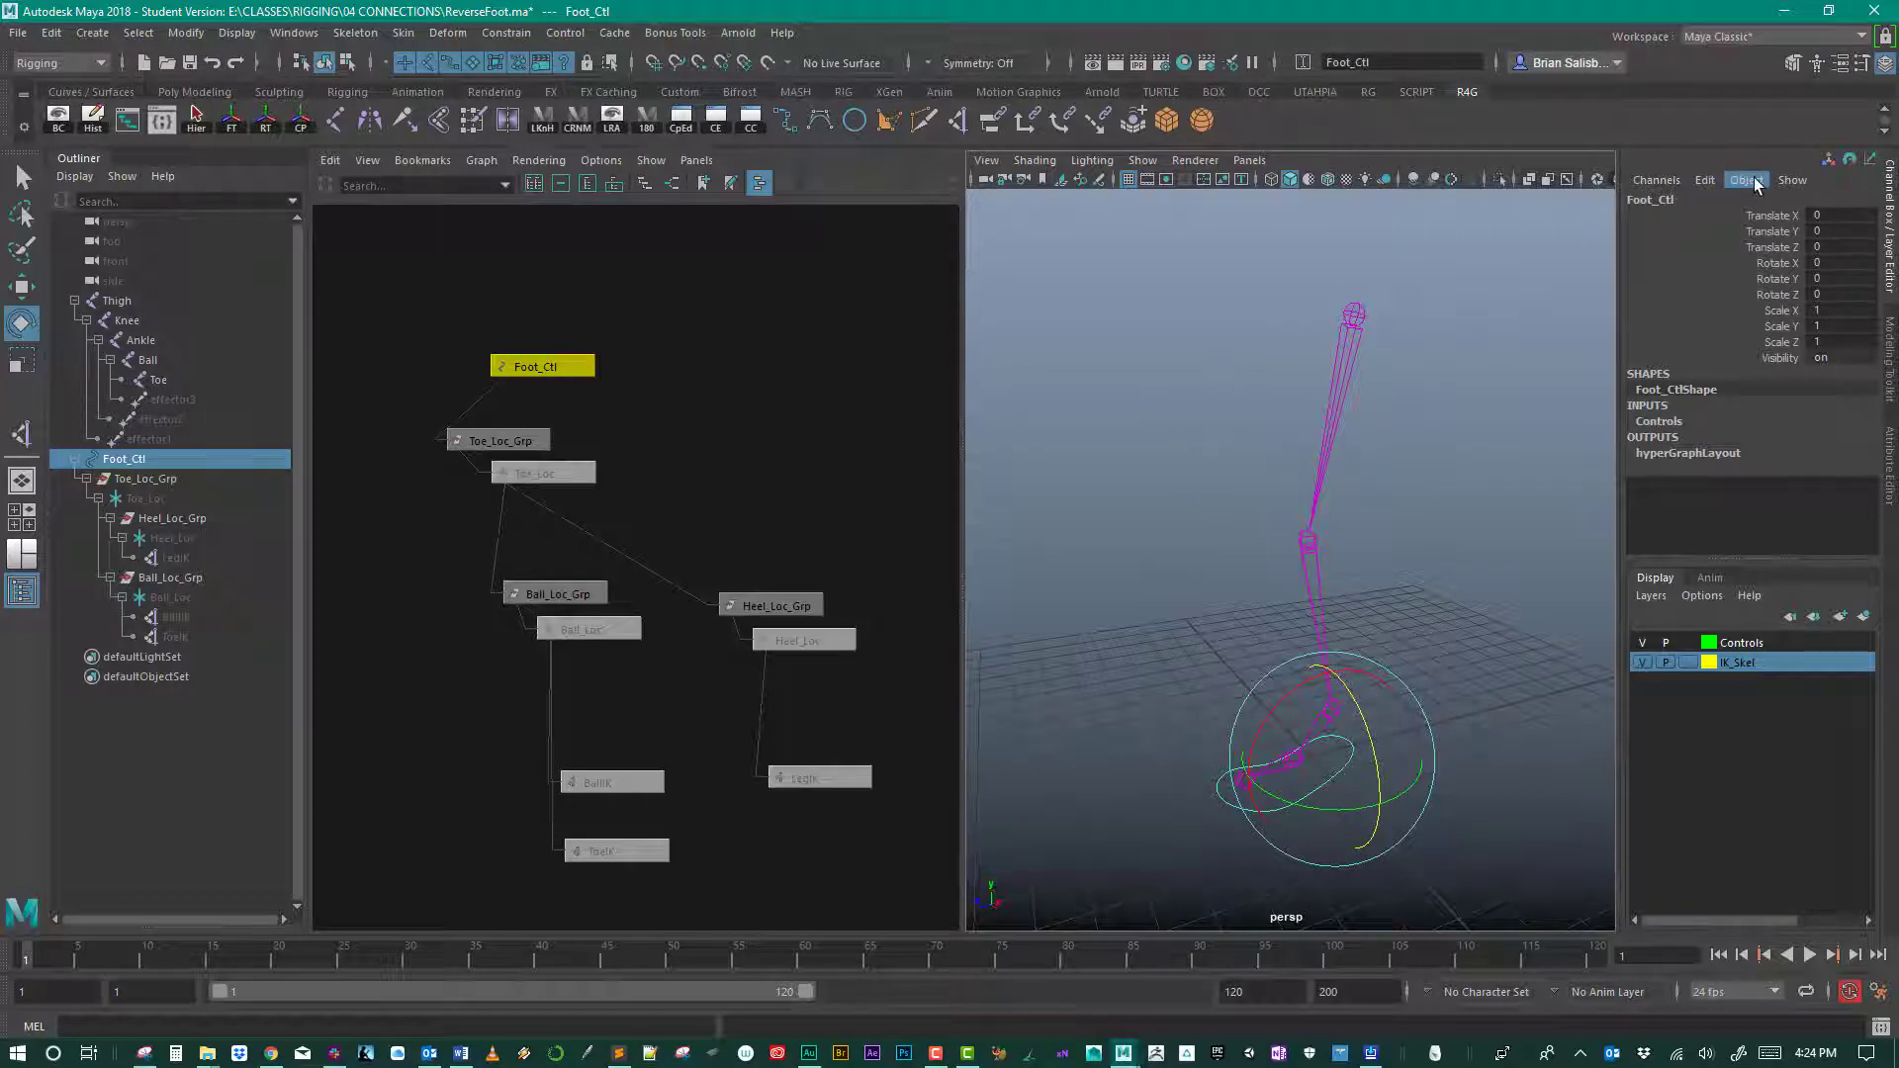
left_click(1709, 180)
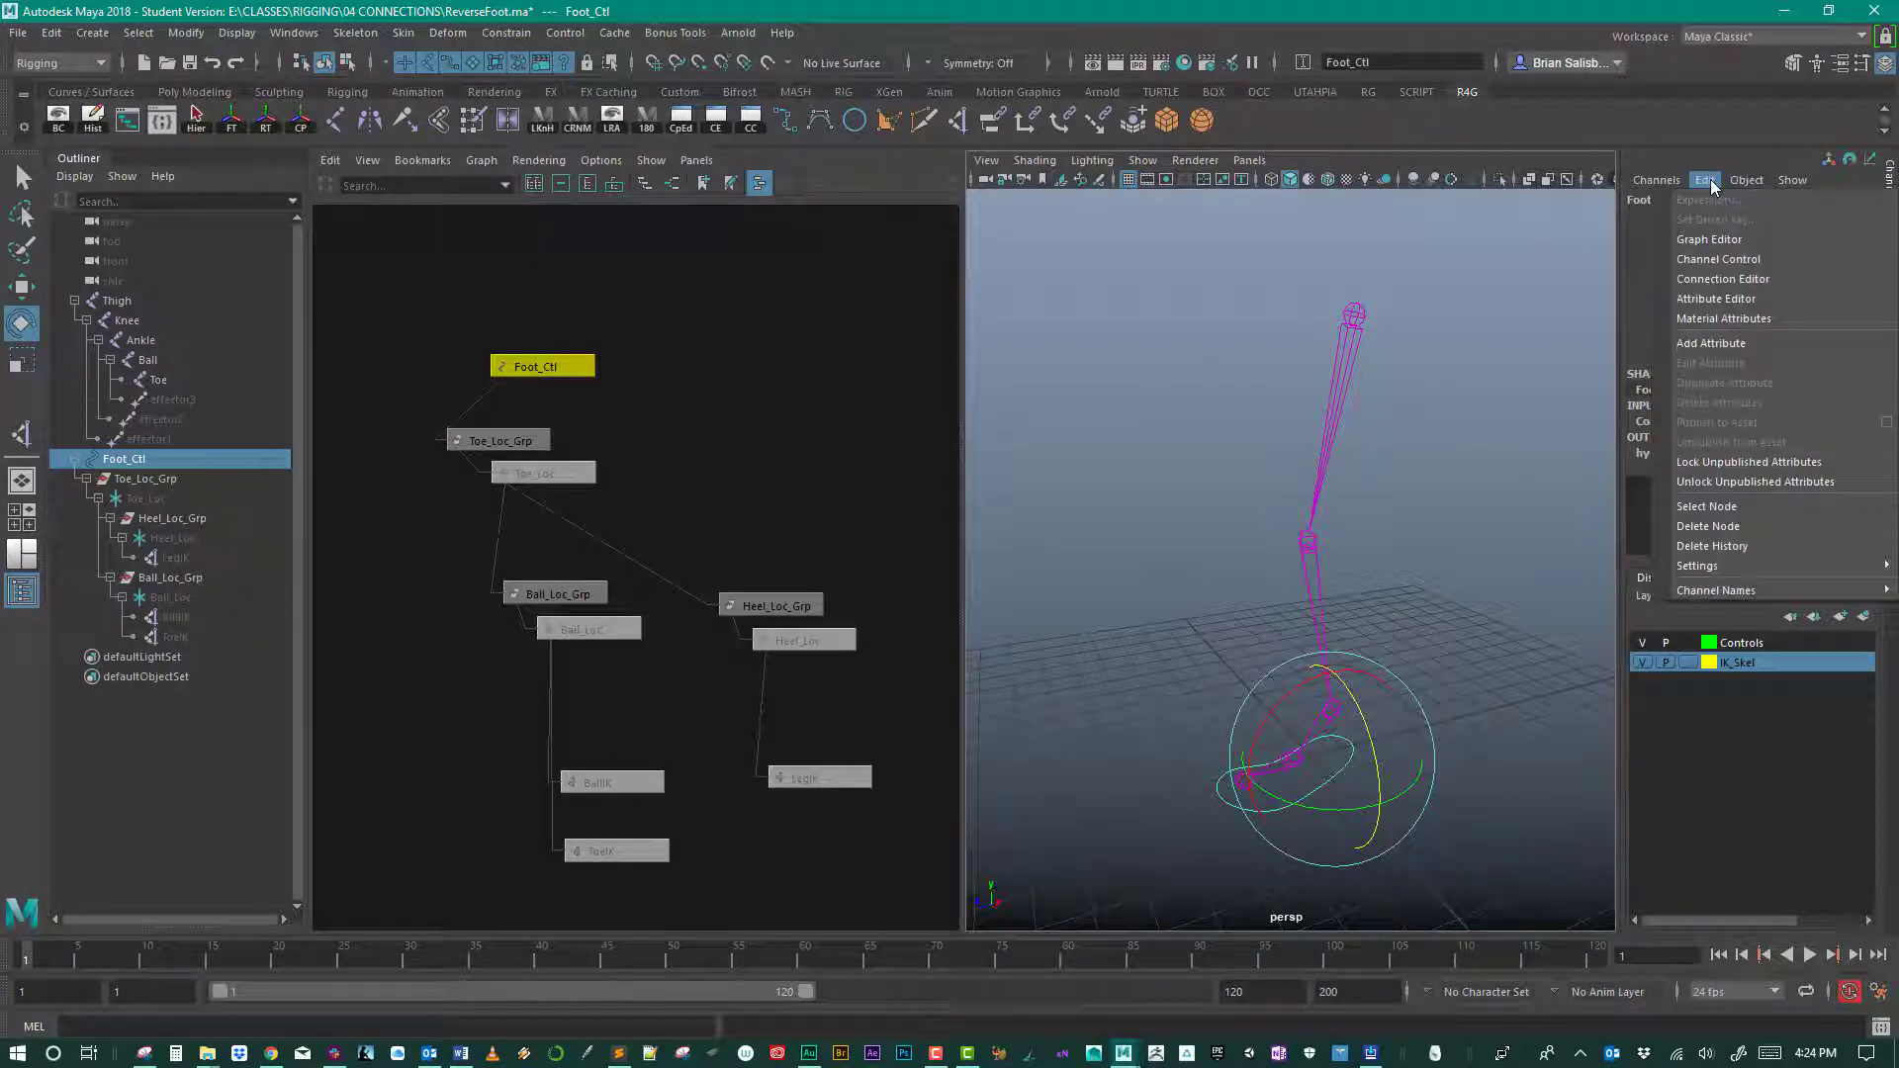
left_click(1723, 342)
left_click_drag(1522, 289, 797, 312)
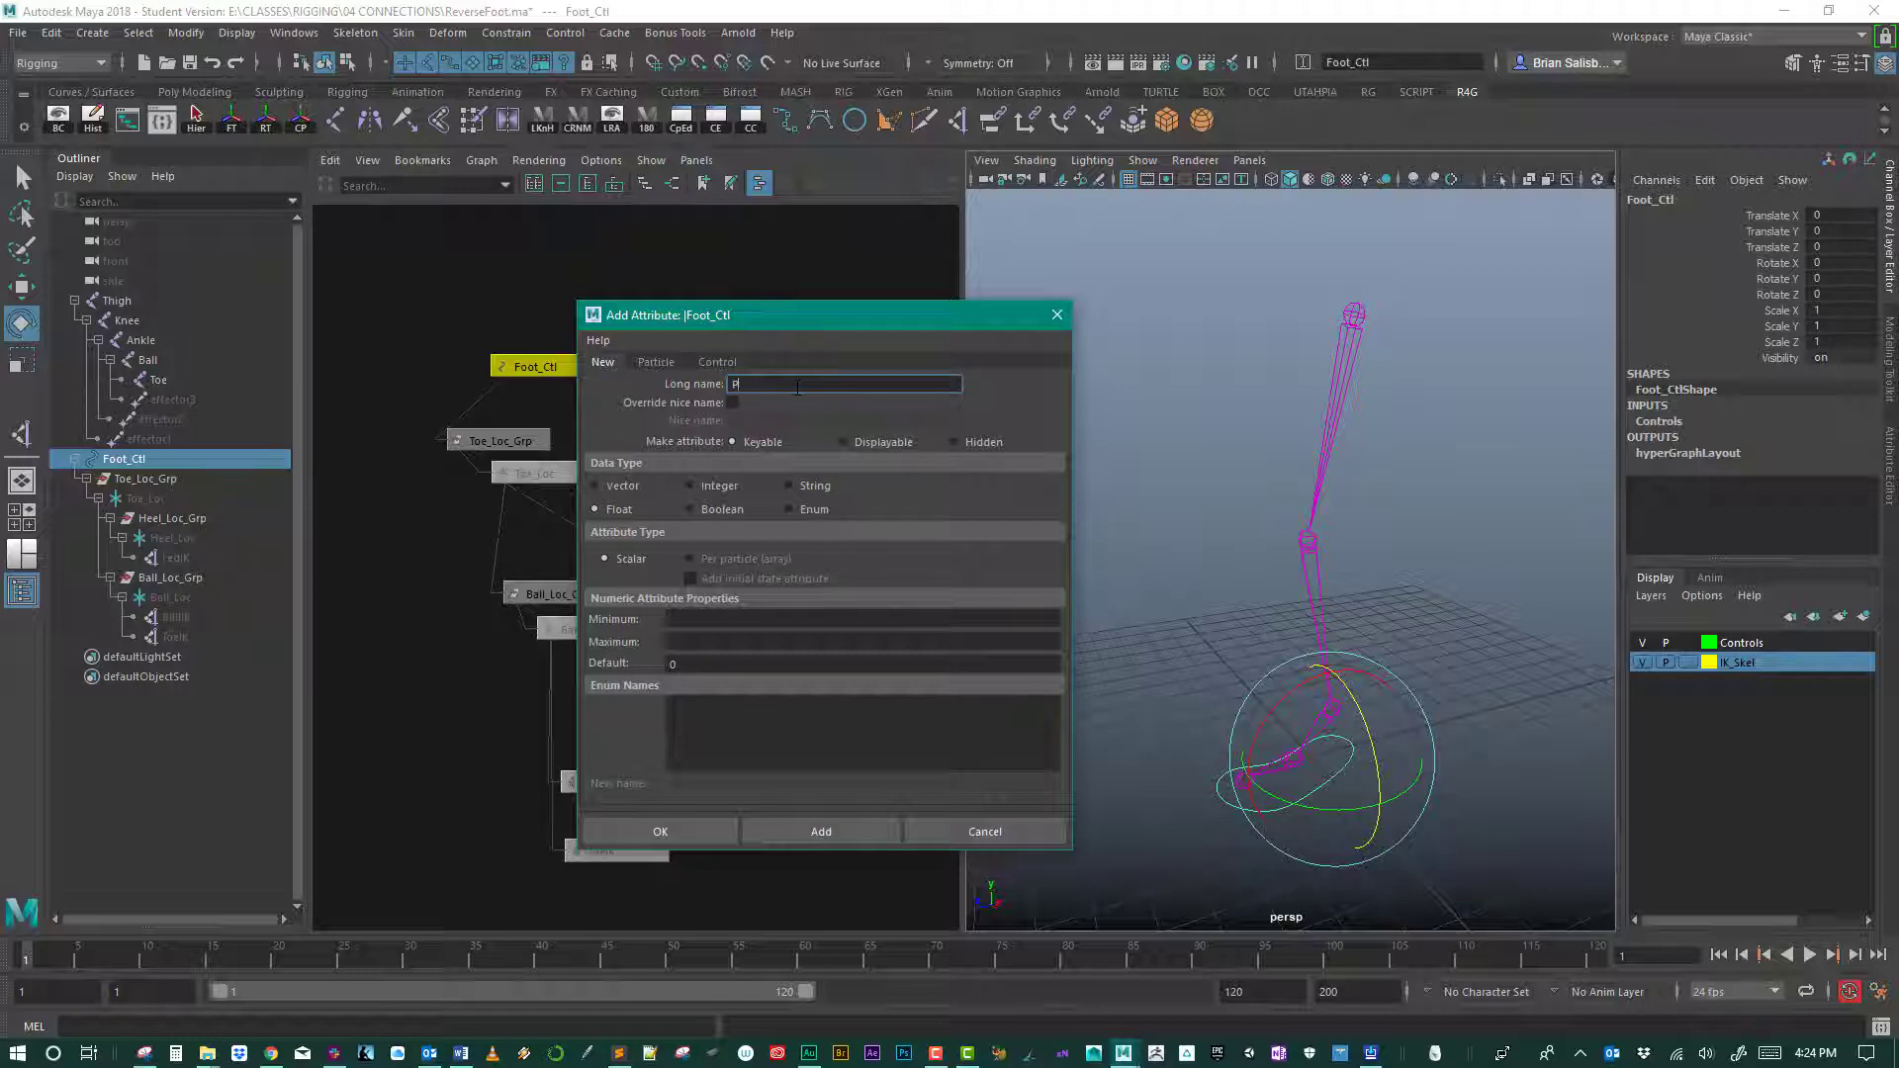
type("elHeel")
left_click(838, 831)
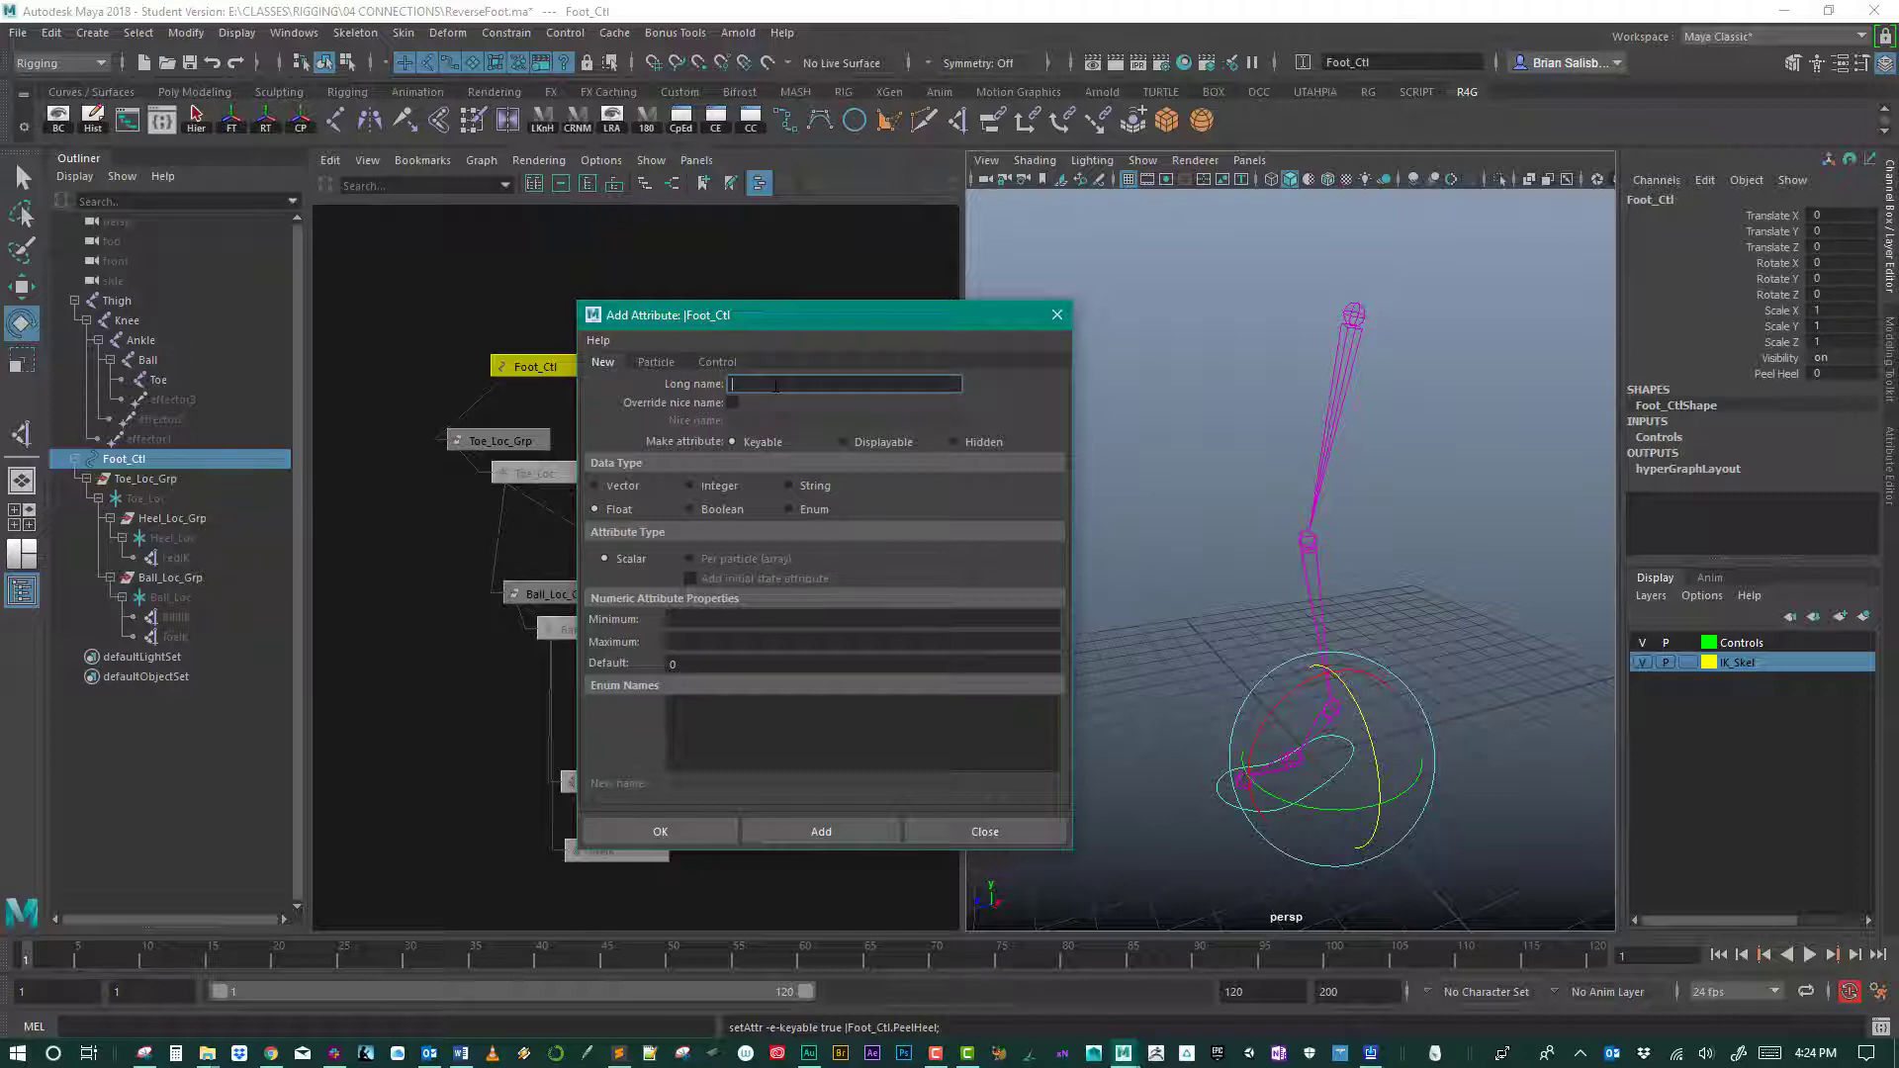
Step: Add two more keyable float attributes, TwistToe and ToeTip, to Foot_Ctl
type("TwistToe")
key("Tab")
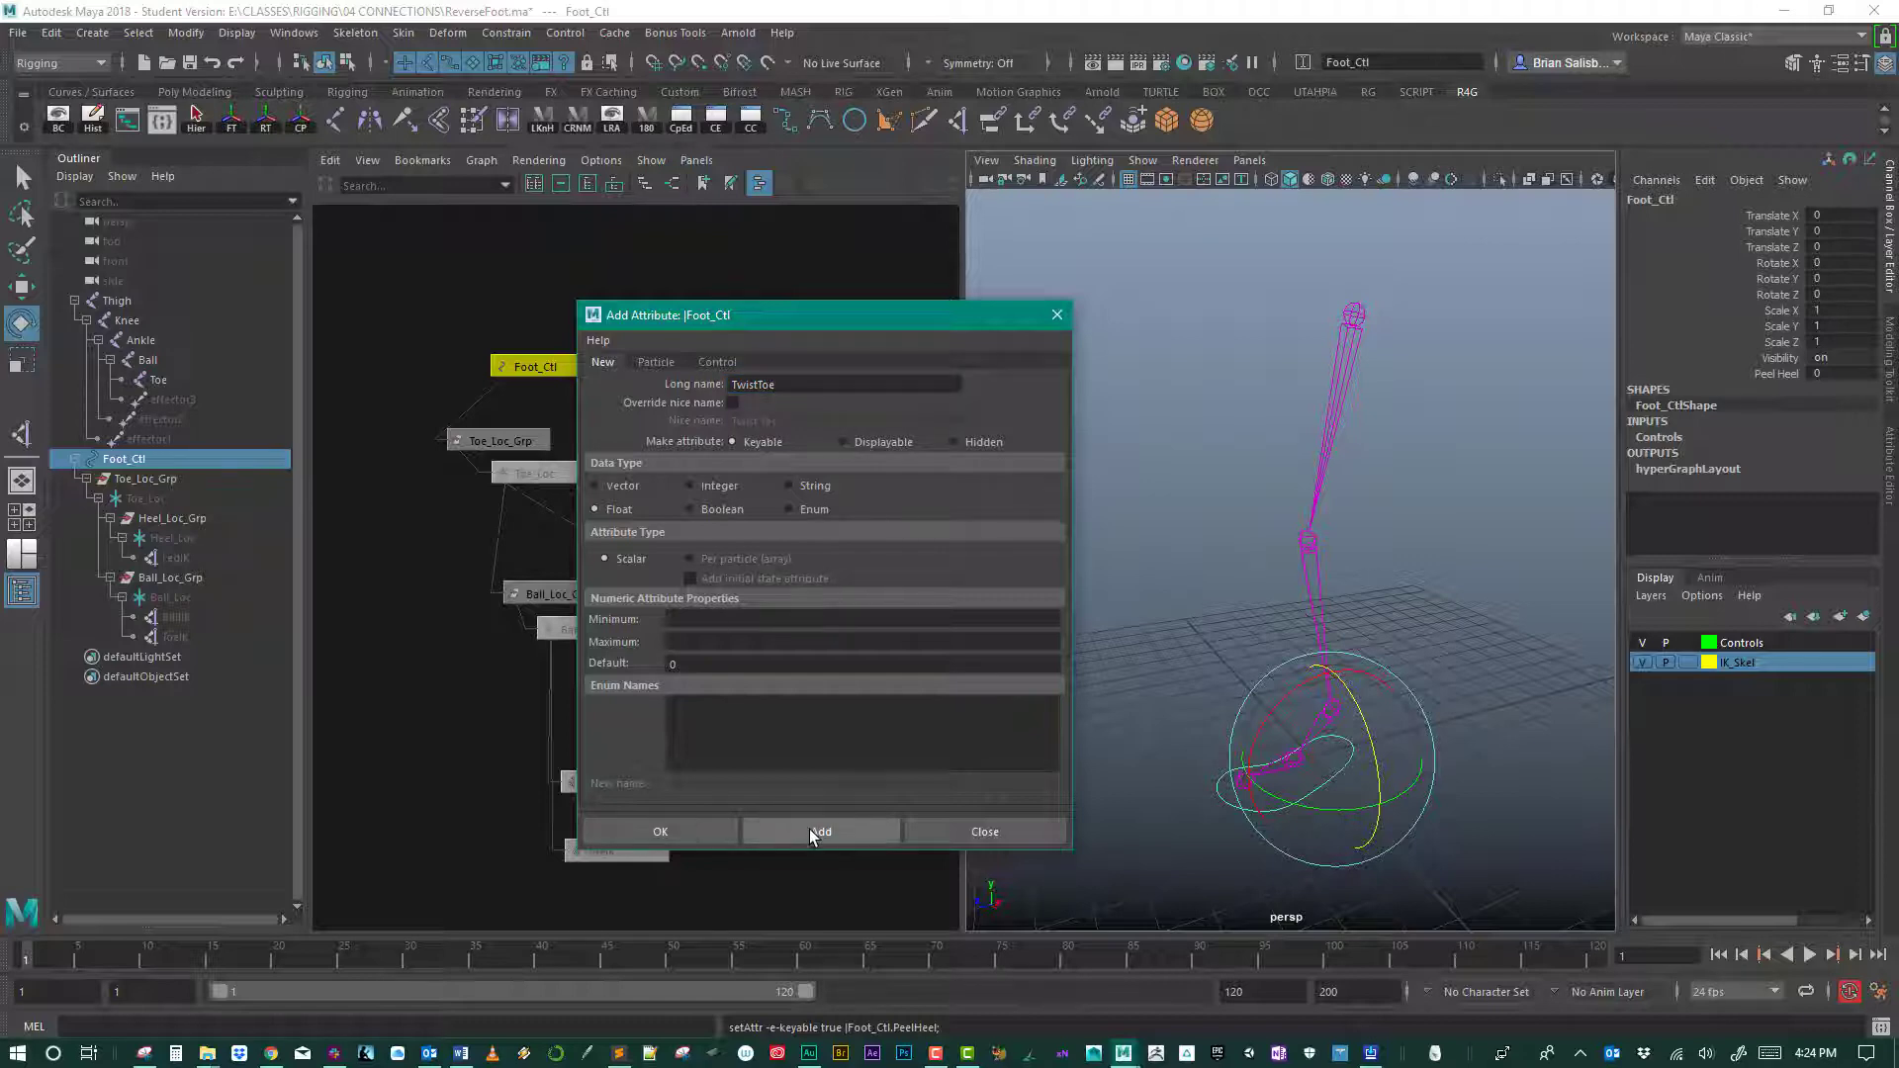
left_click(809, 828)
left_click(772, 382)
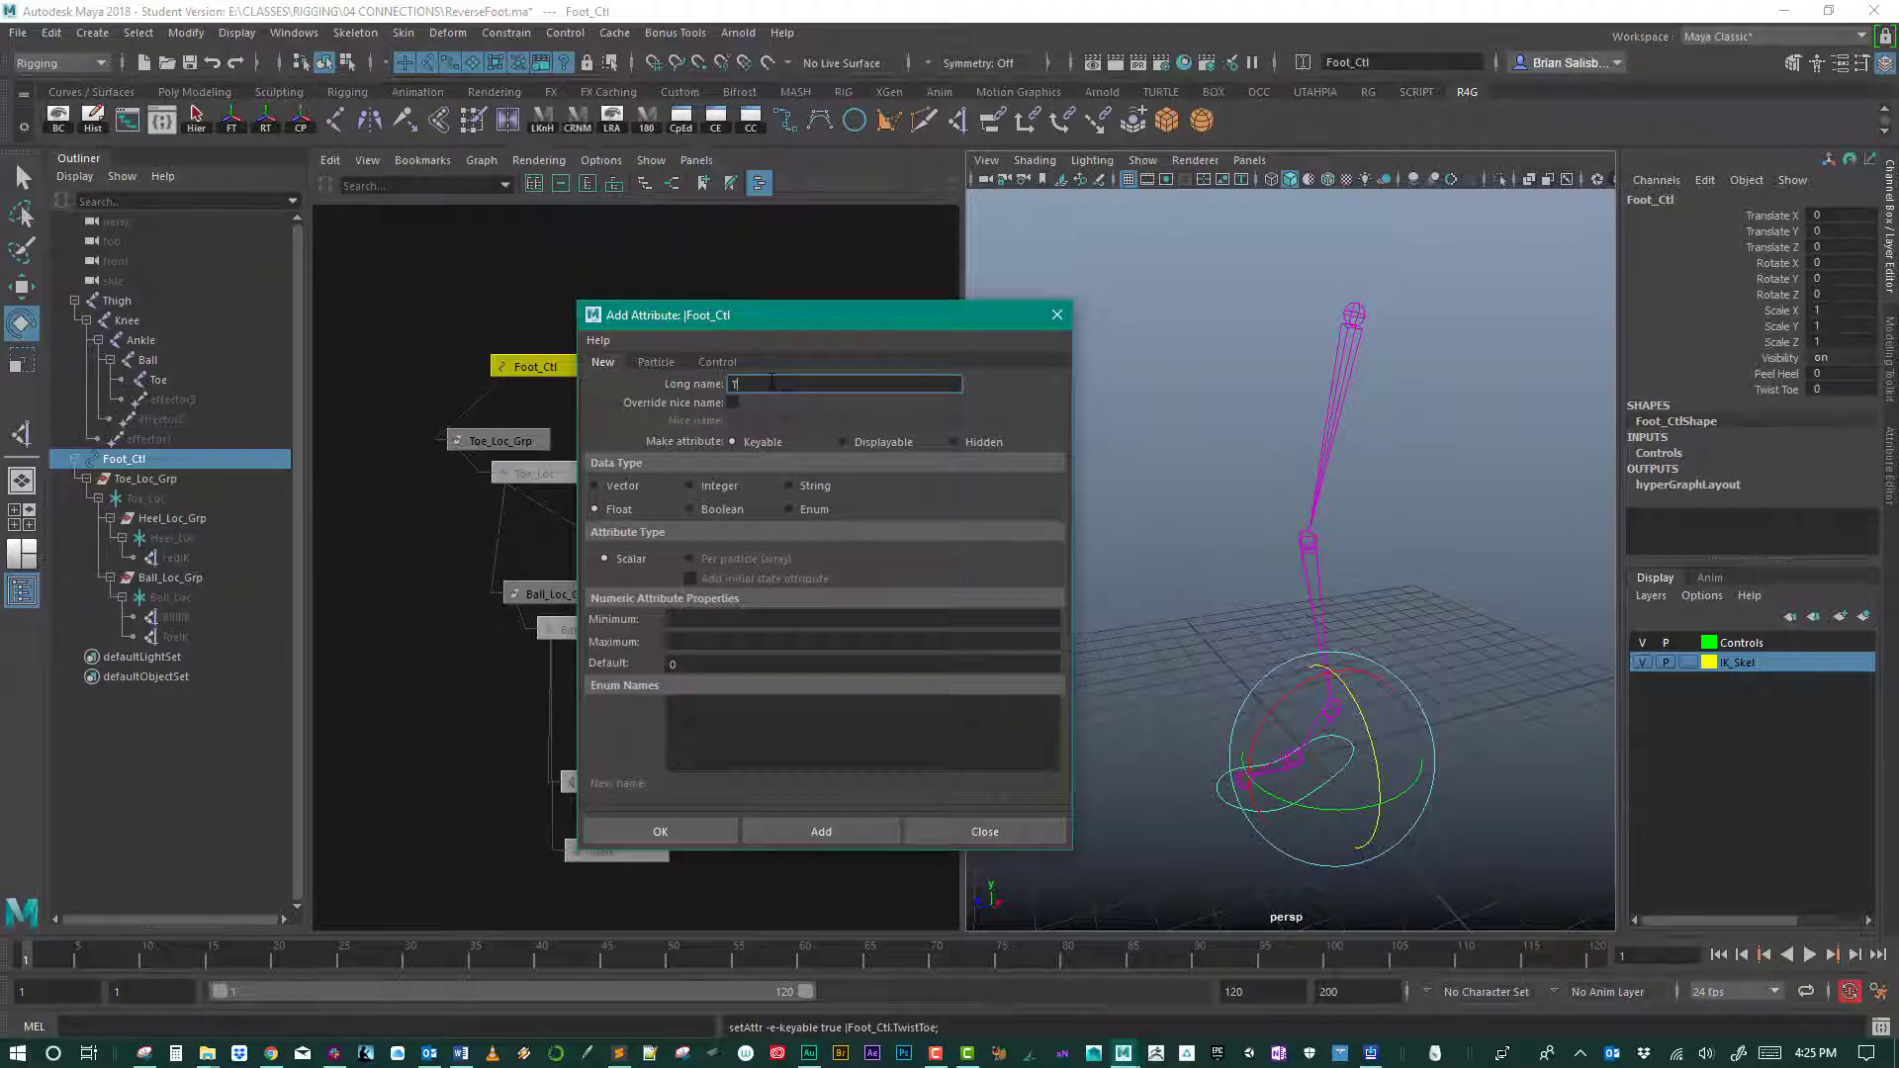
type("oeTip")
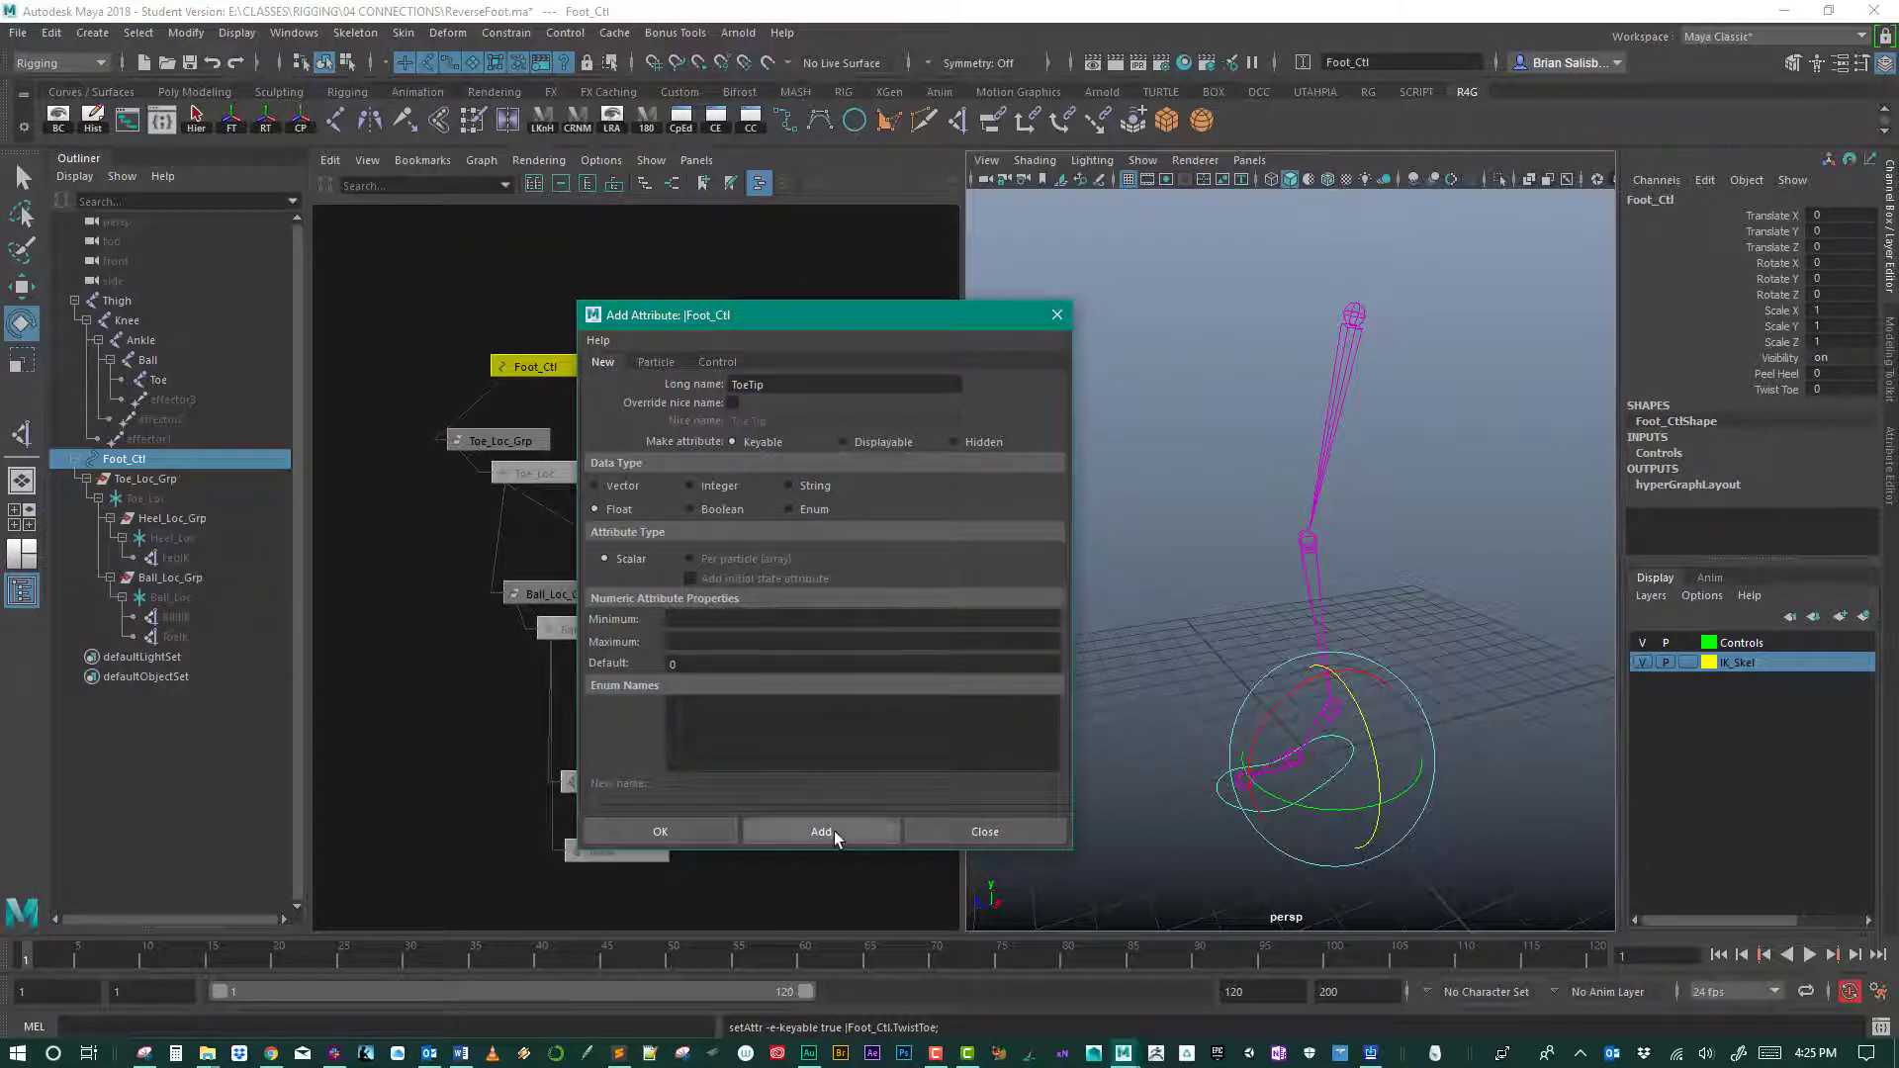
left_click(834, 831)
Step: Add a keyable float attribute named ToeTap to Foot_Ctl
left_click(769, 382)
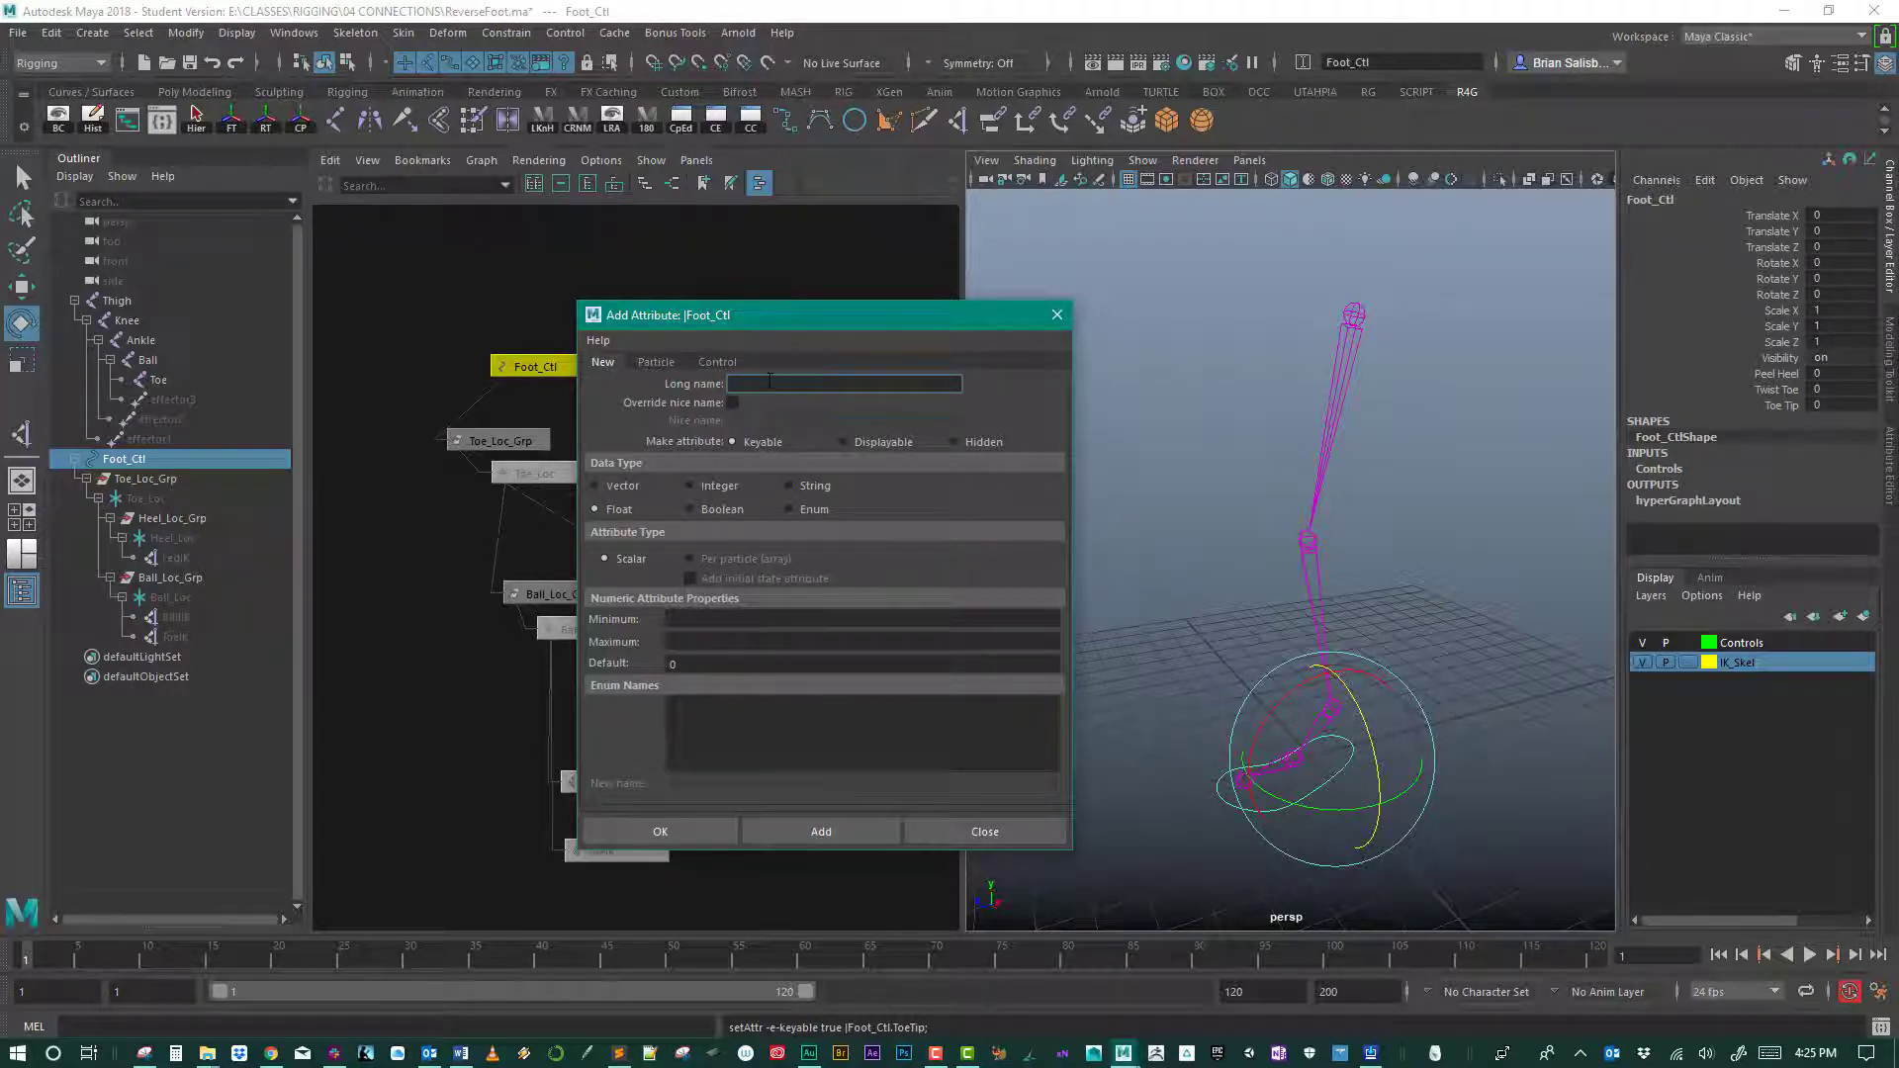
type("ToeTap")
key("Tab")
left_click(828, 833)
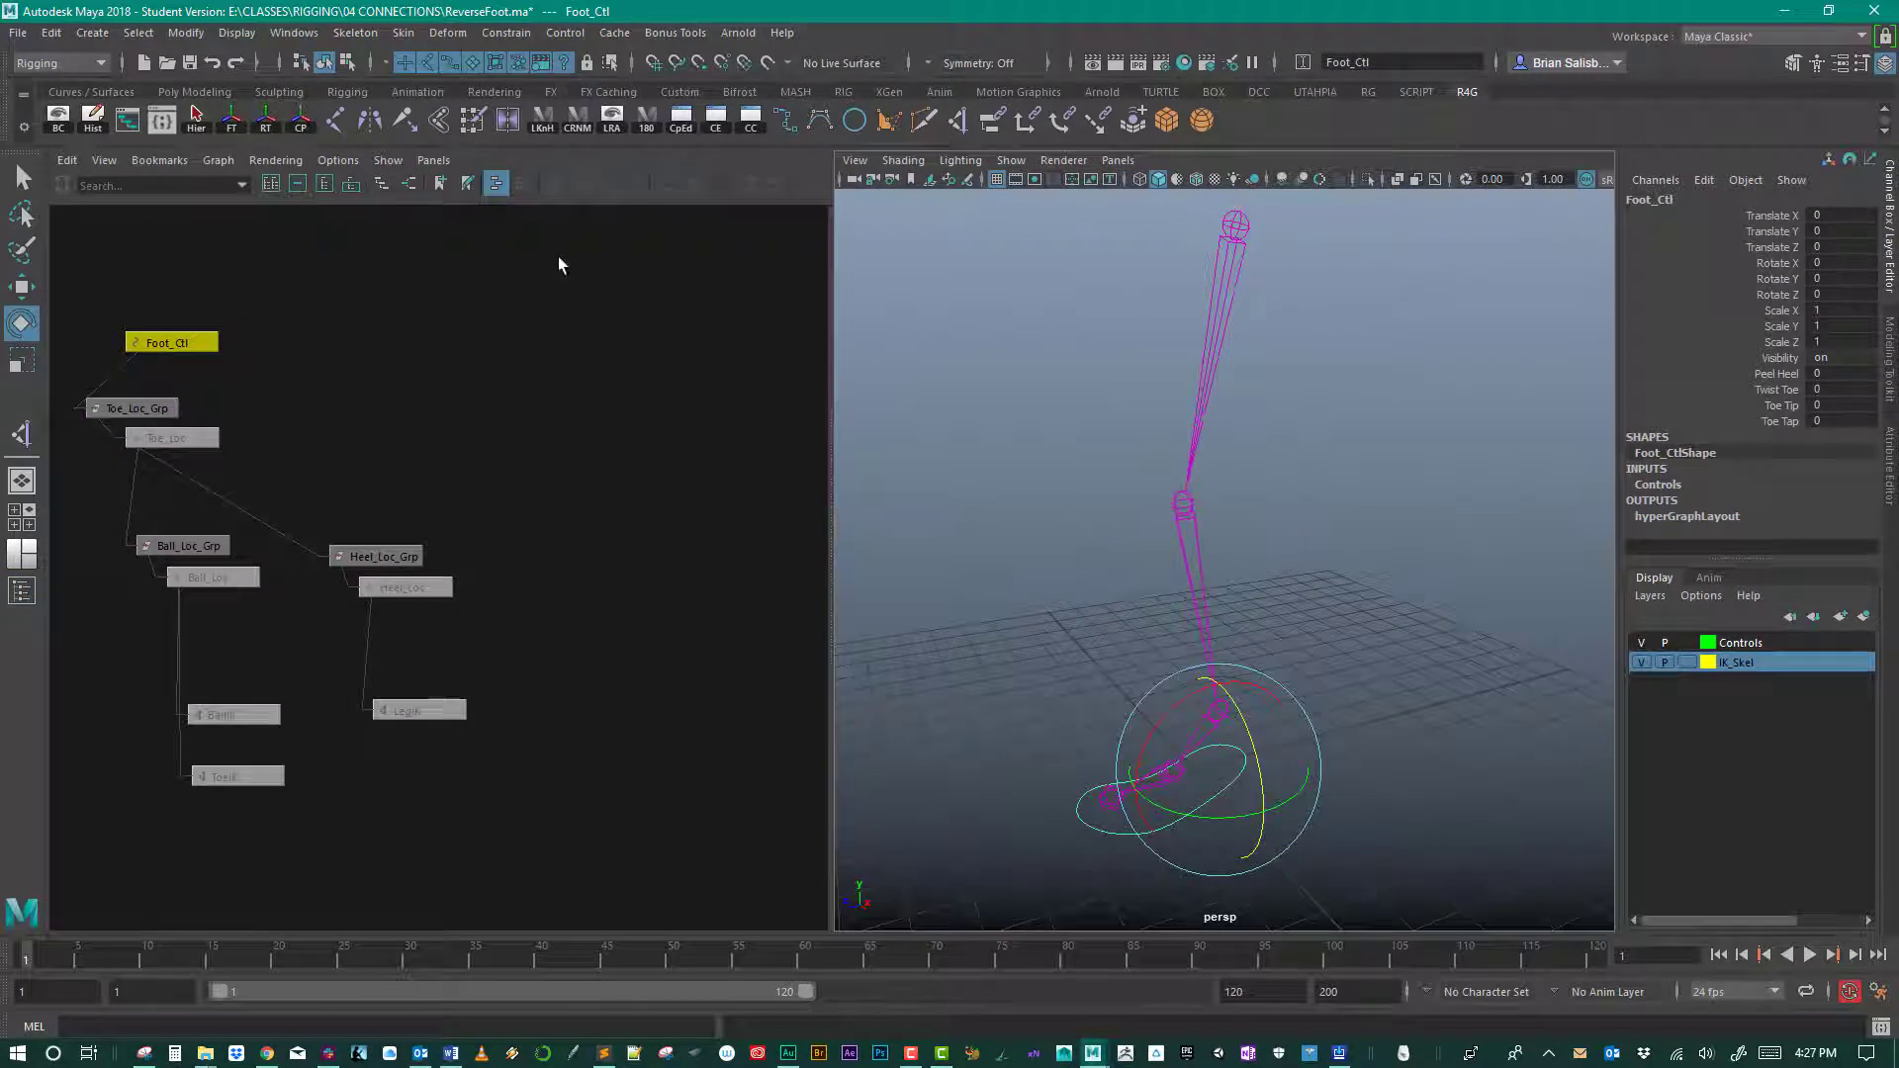
Step: Open the Connection Editor with Foot_Ctl as the source and choose its PeelHeel attribute as the output
left_click(710, 120)
left_click_drag(657, 247, 705, 208)
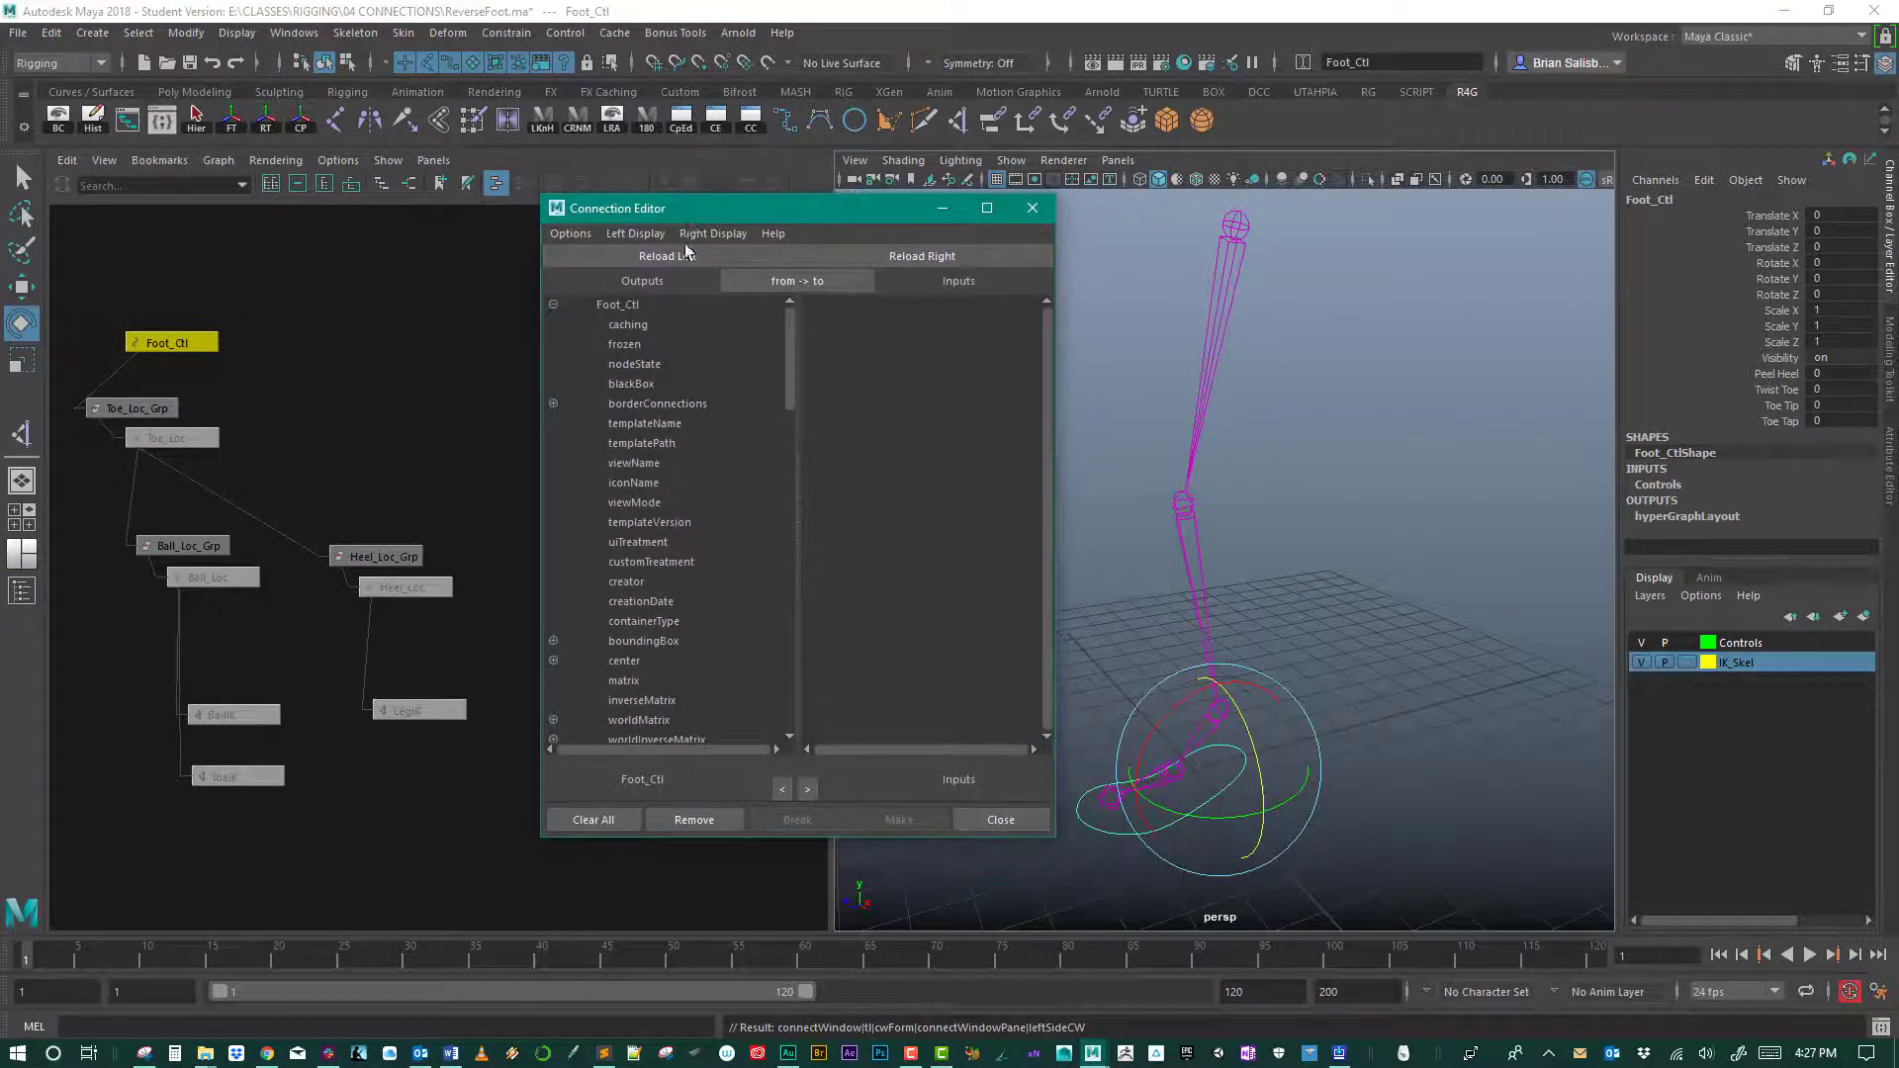
scroll(776, 419, "down", 3)
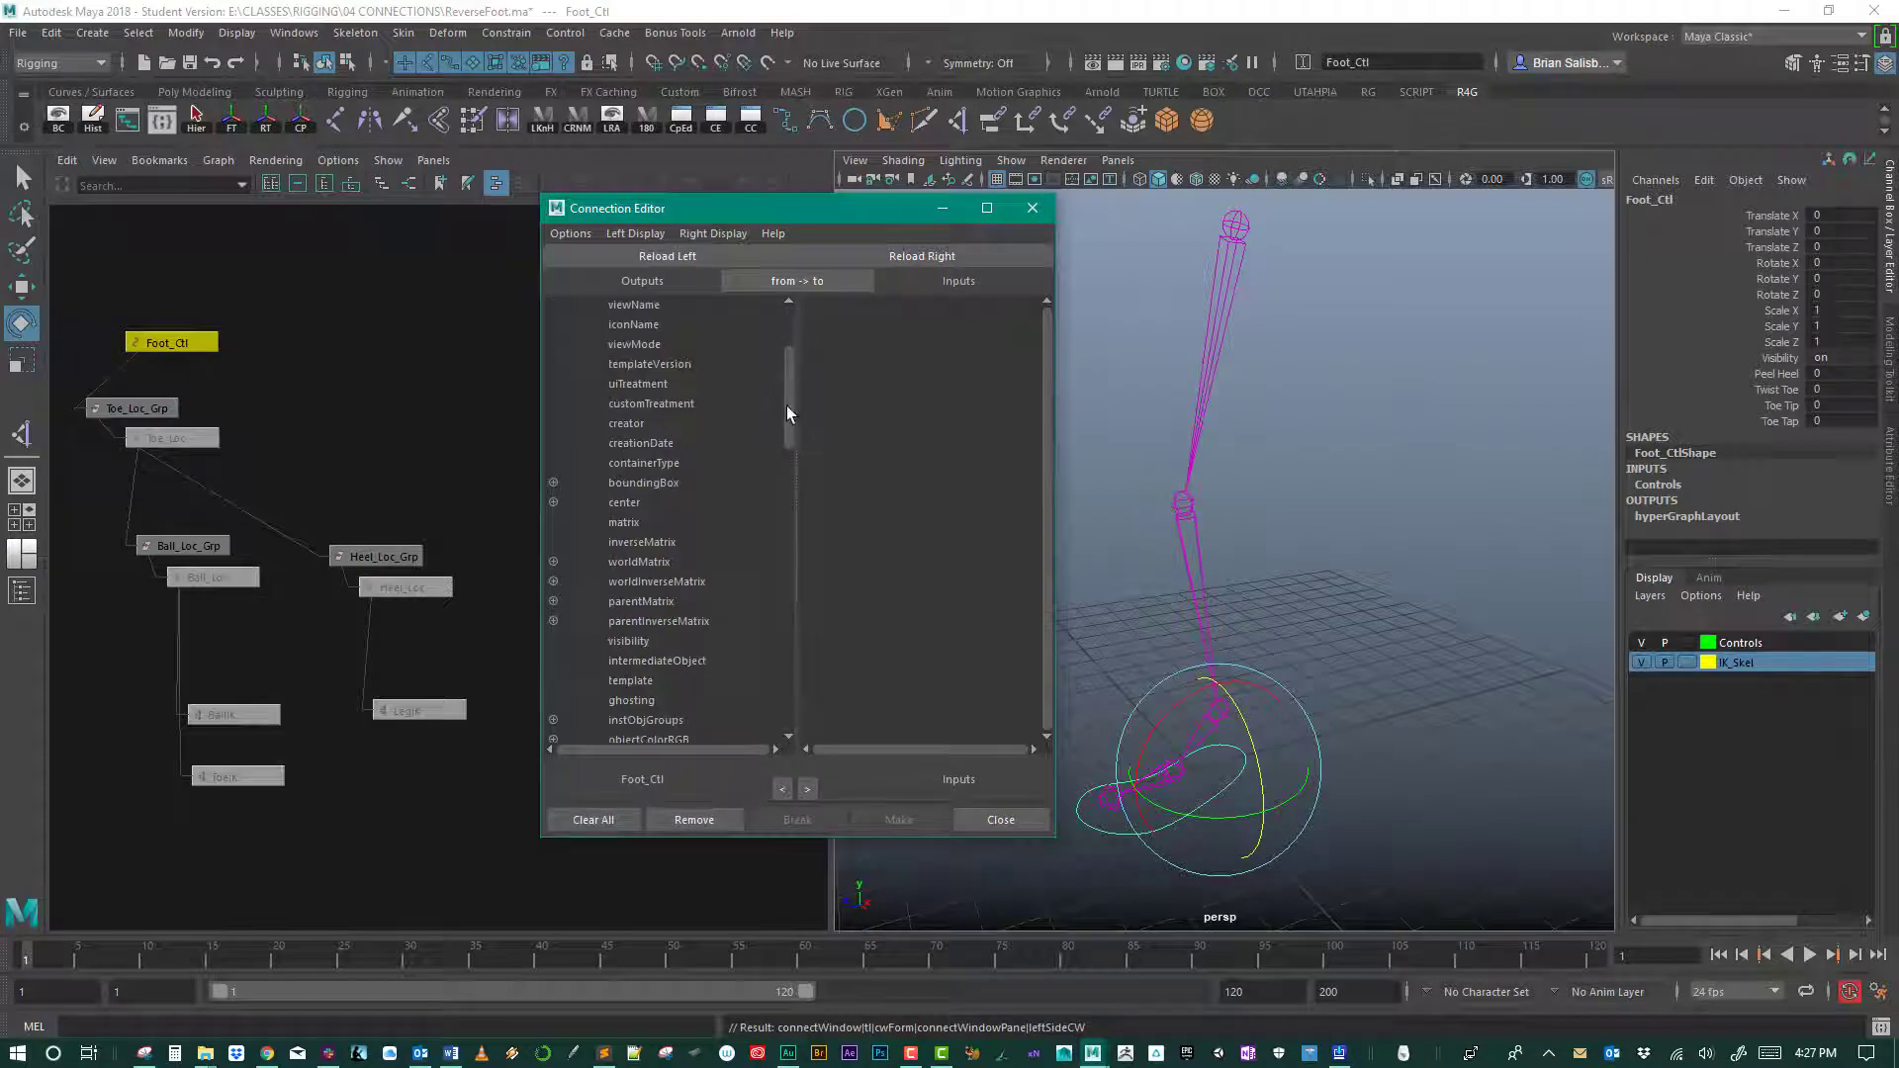
left_click_drag(786, 406, 807, 809)
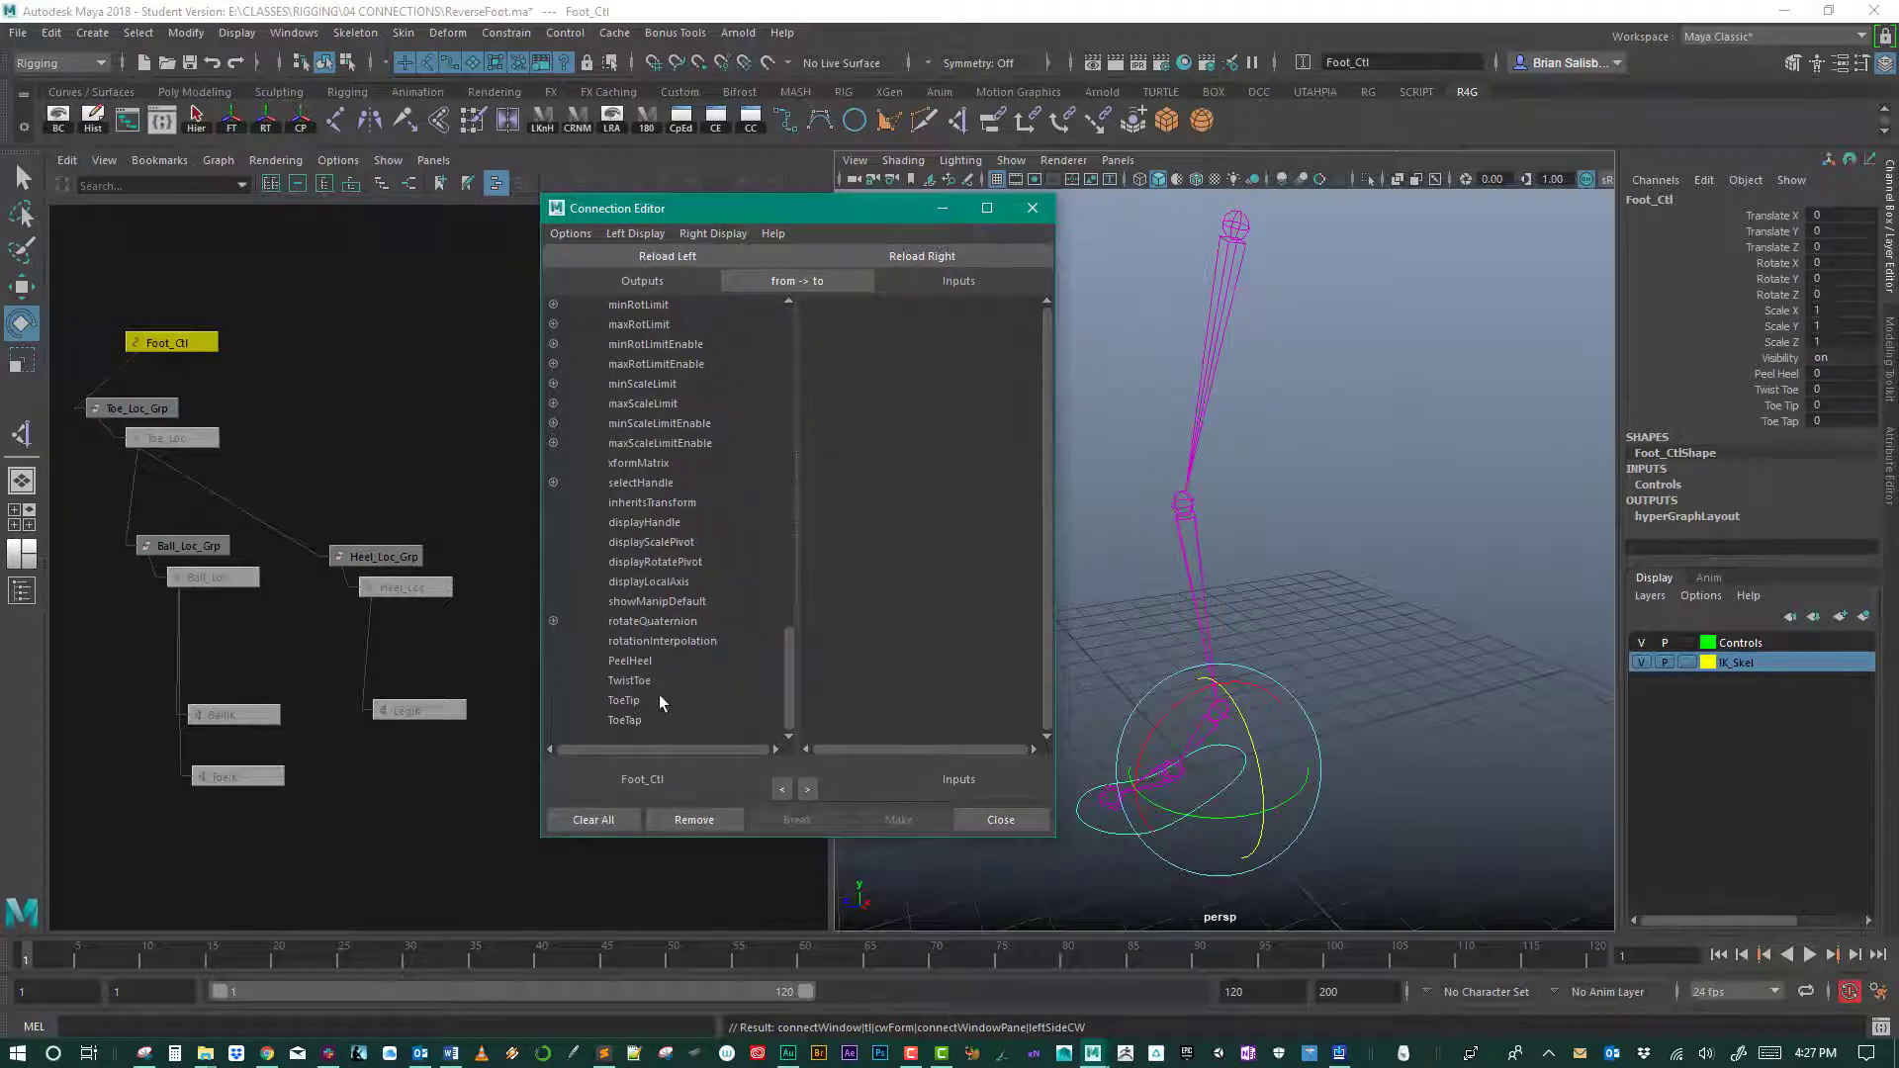
left_click(647, 660)
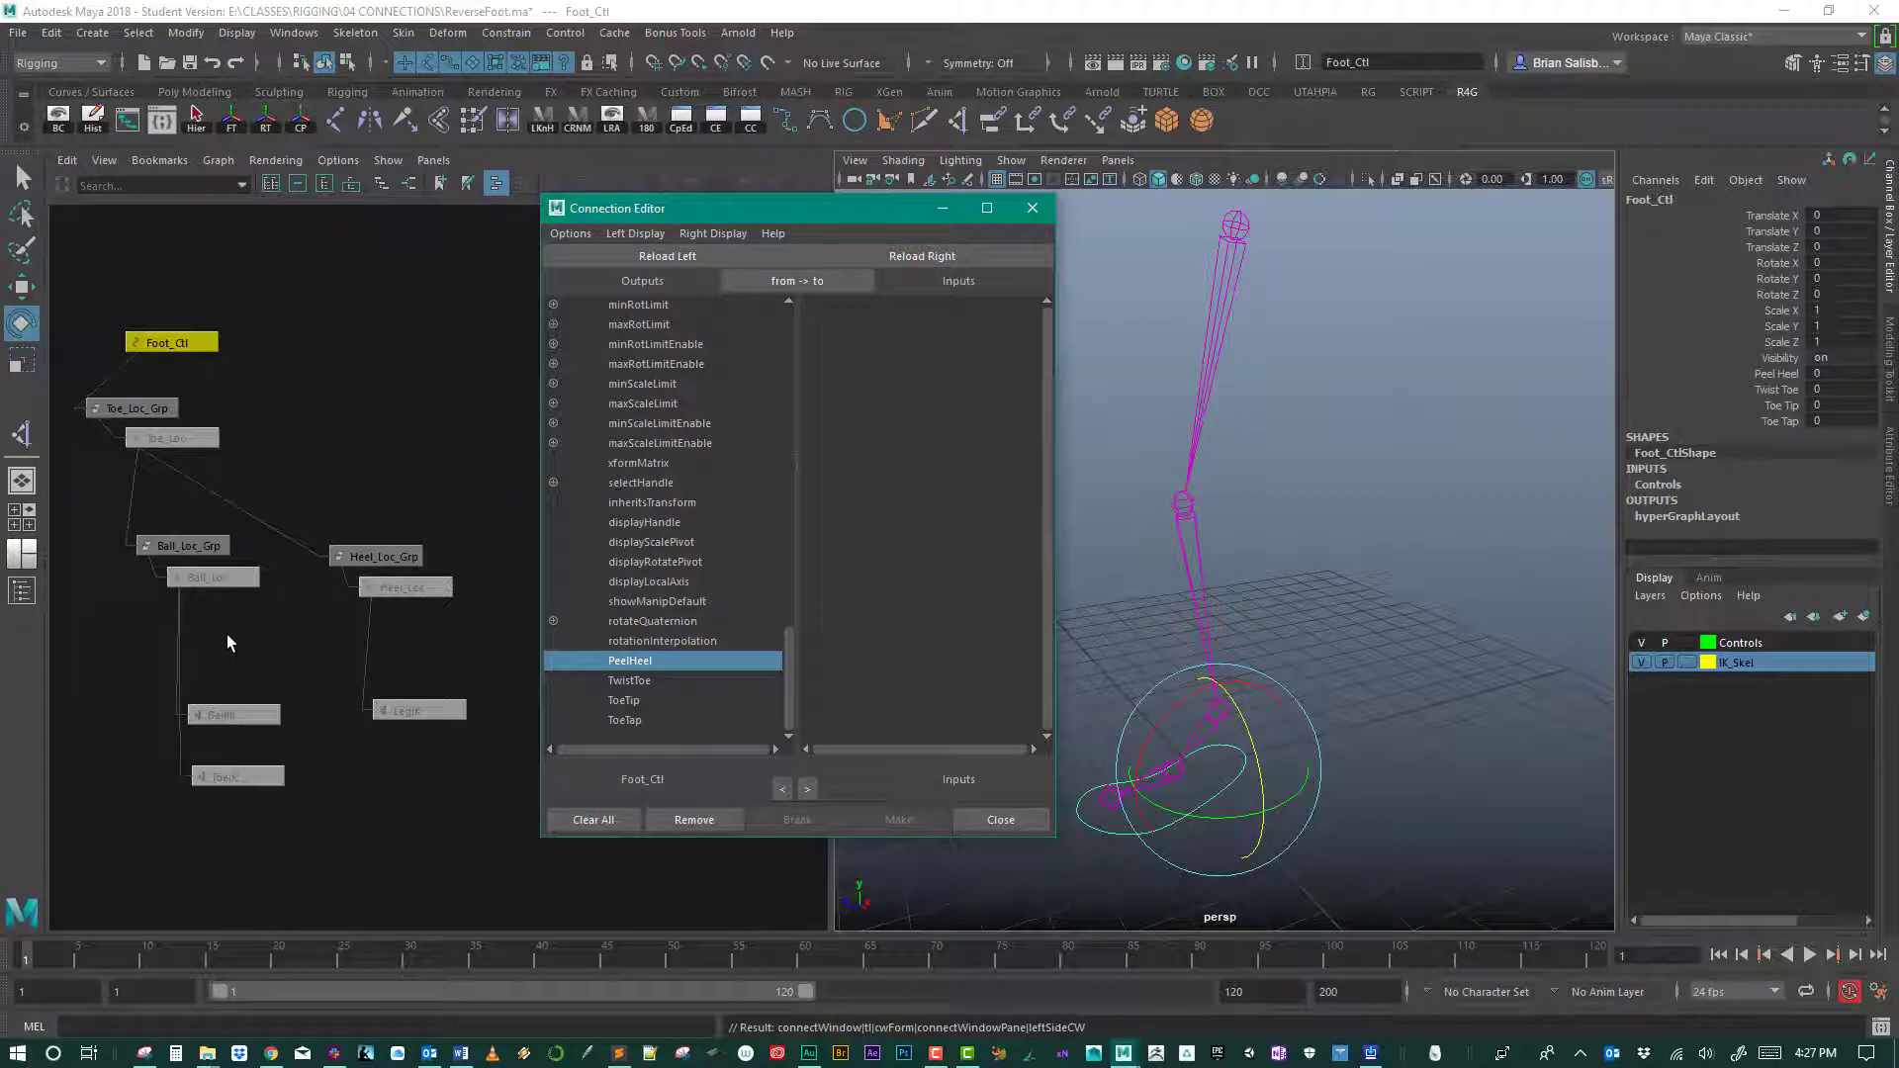
Step: Load Heel_Loc as the Connection Editor target and connect Foot_Ctl's PeelHeel to its rotateZ
left_click(396, 590)
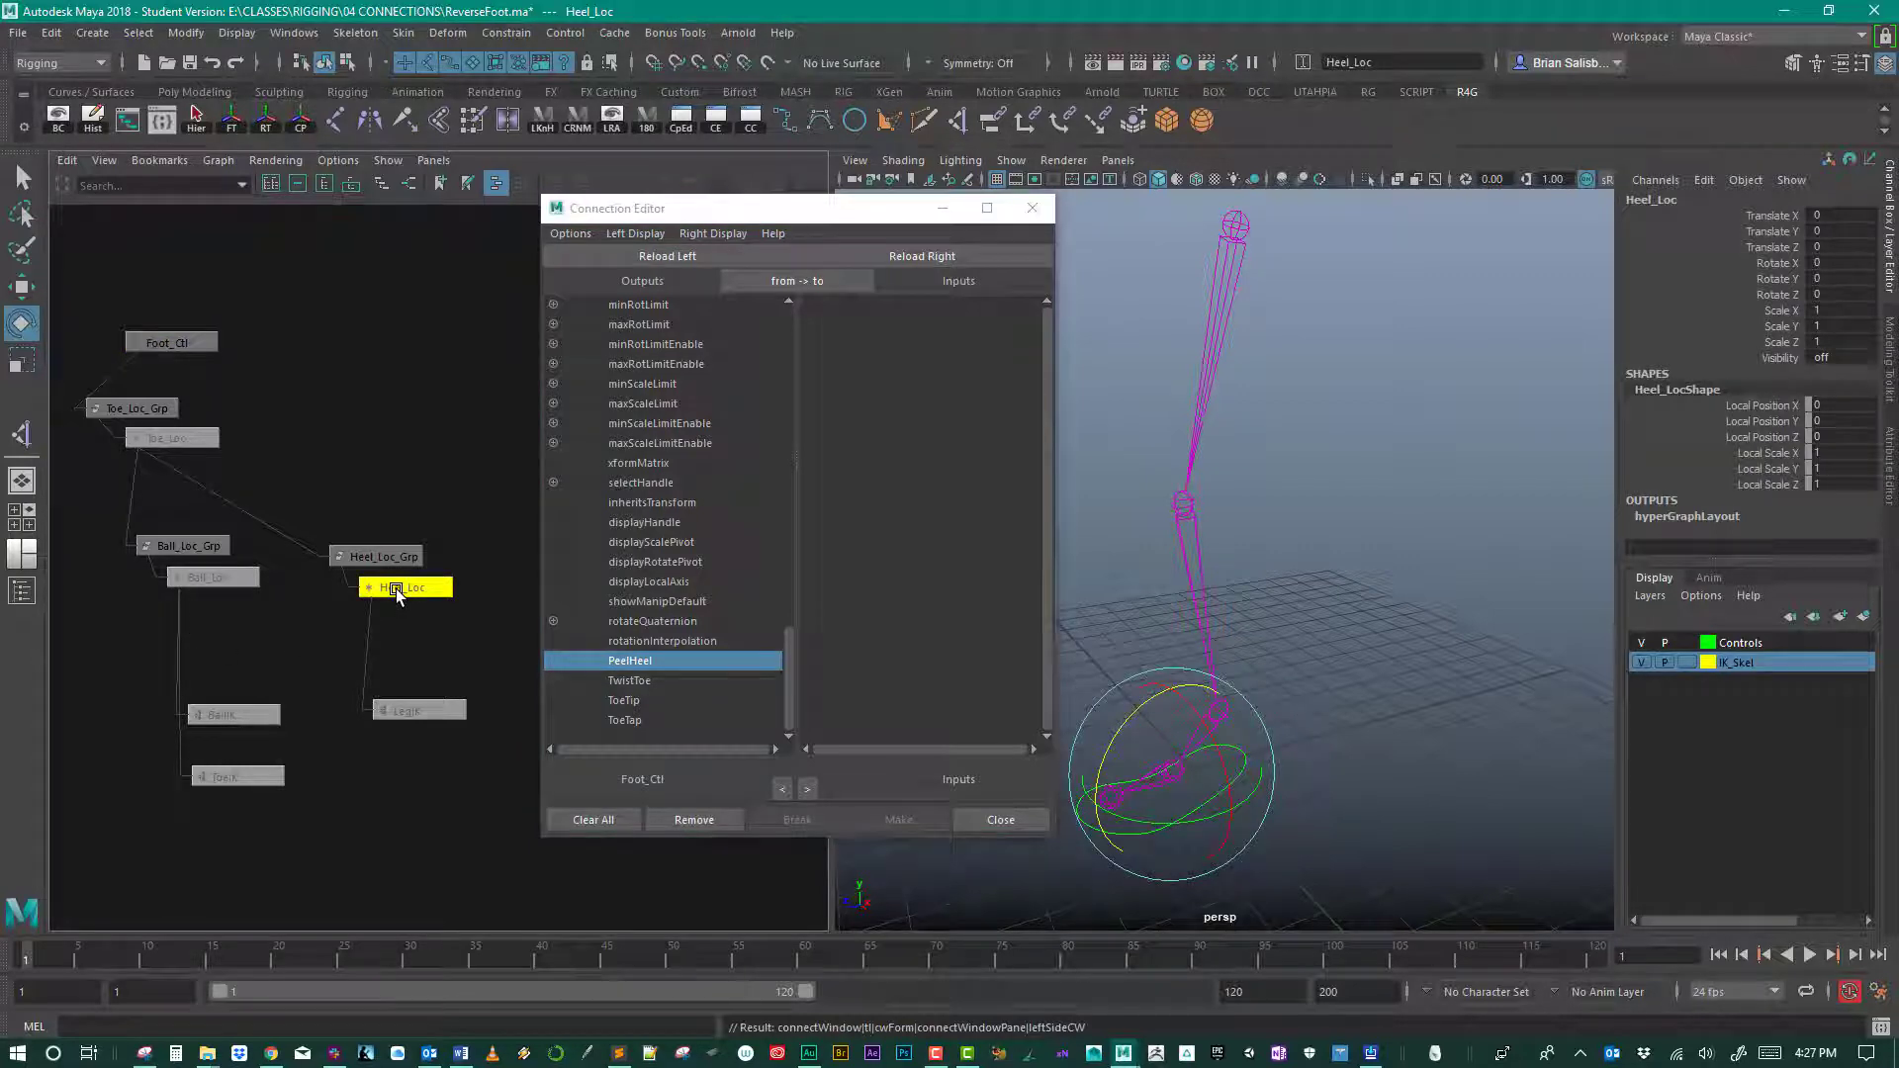
left_click(934, 257)
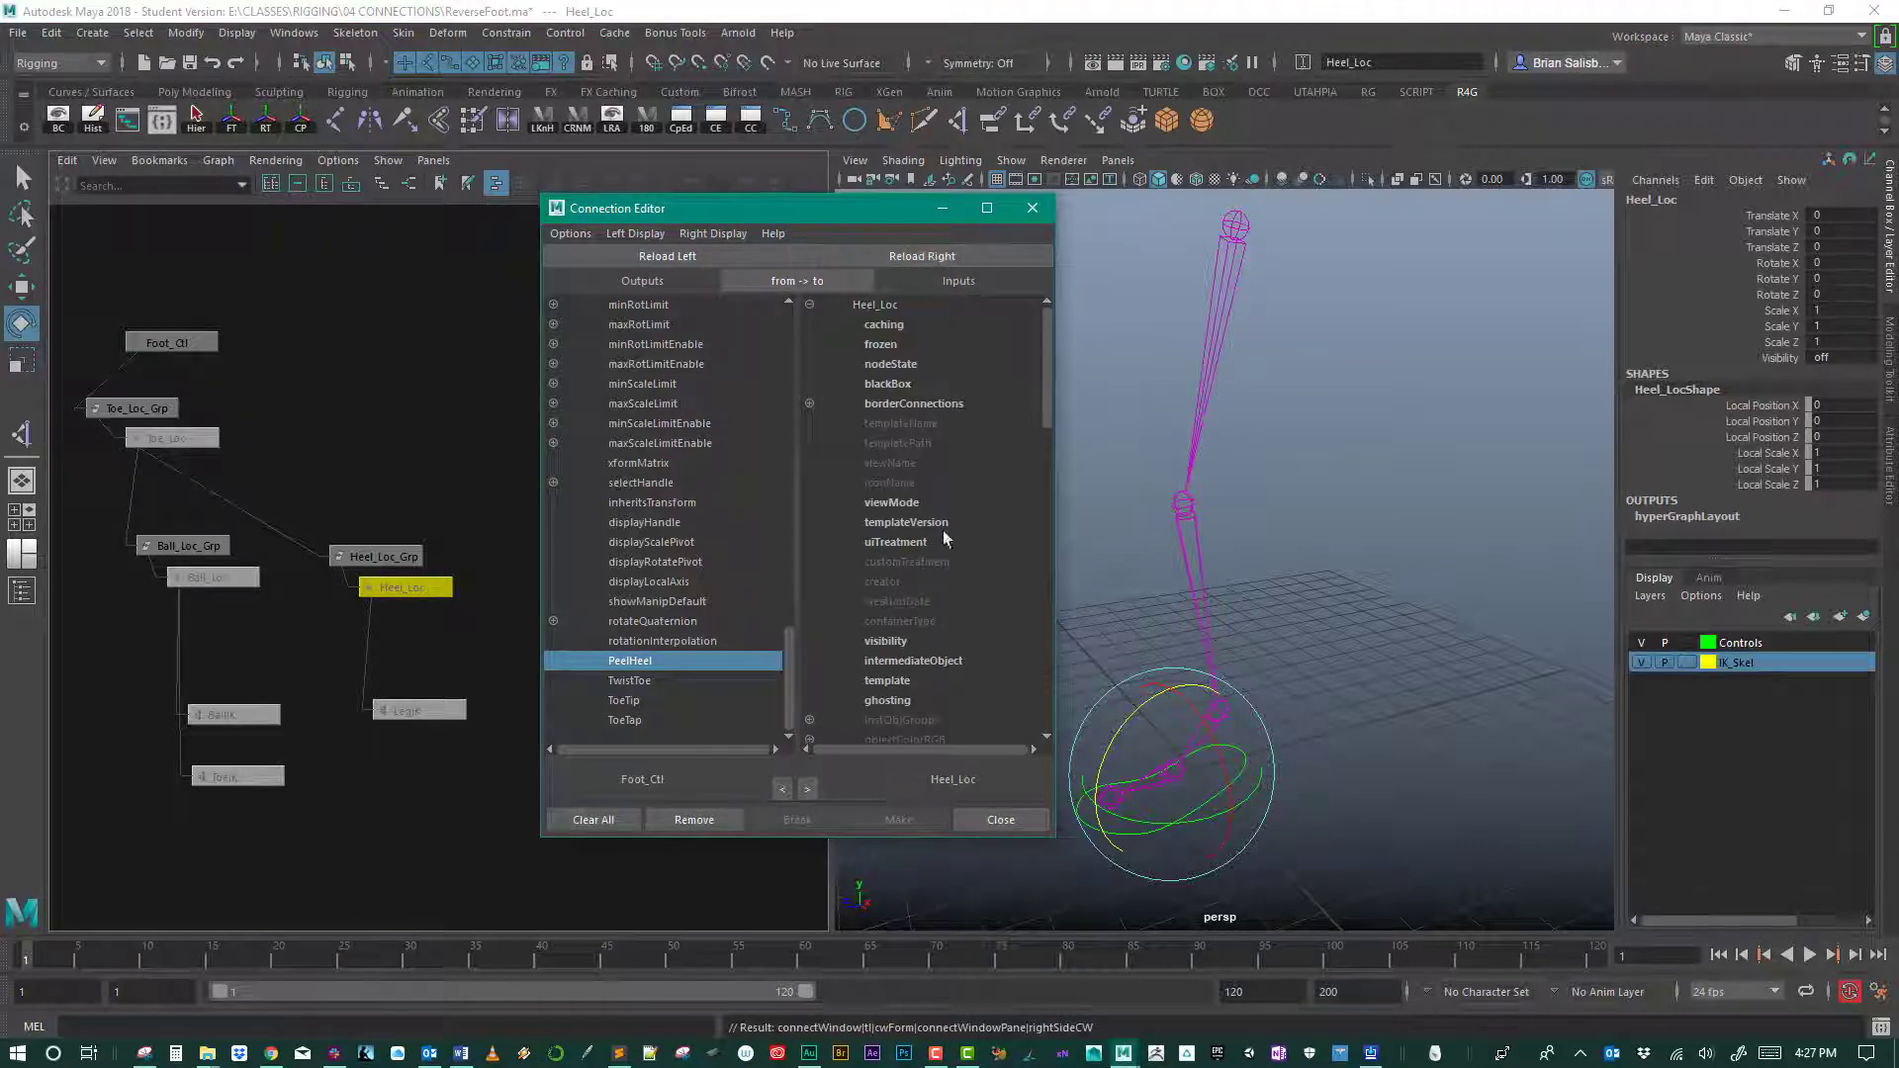
scroll(948, 571, "down", 10)
scroll(939, 586, "down", 2)
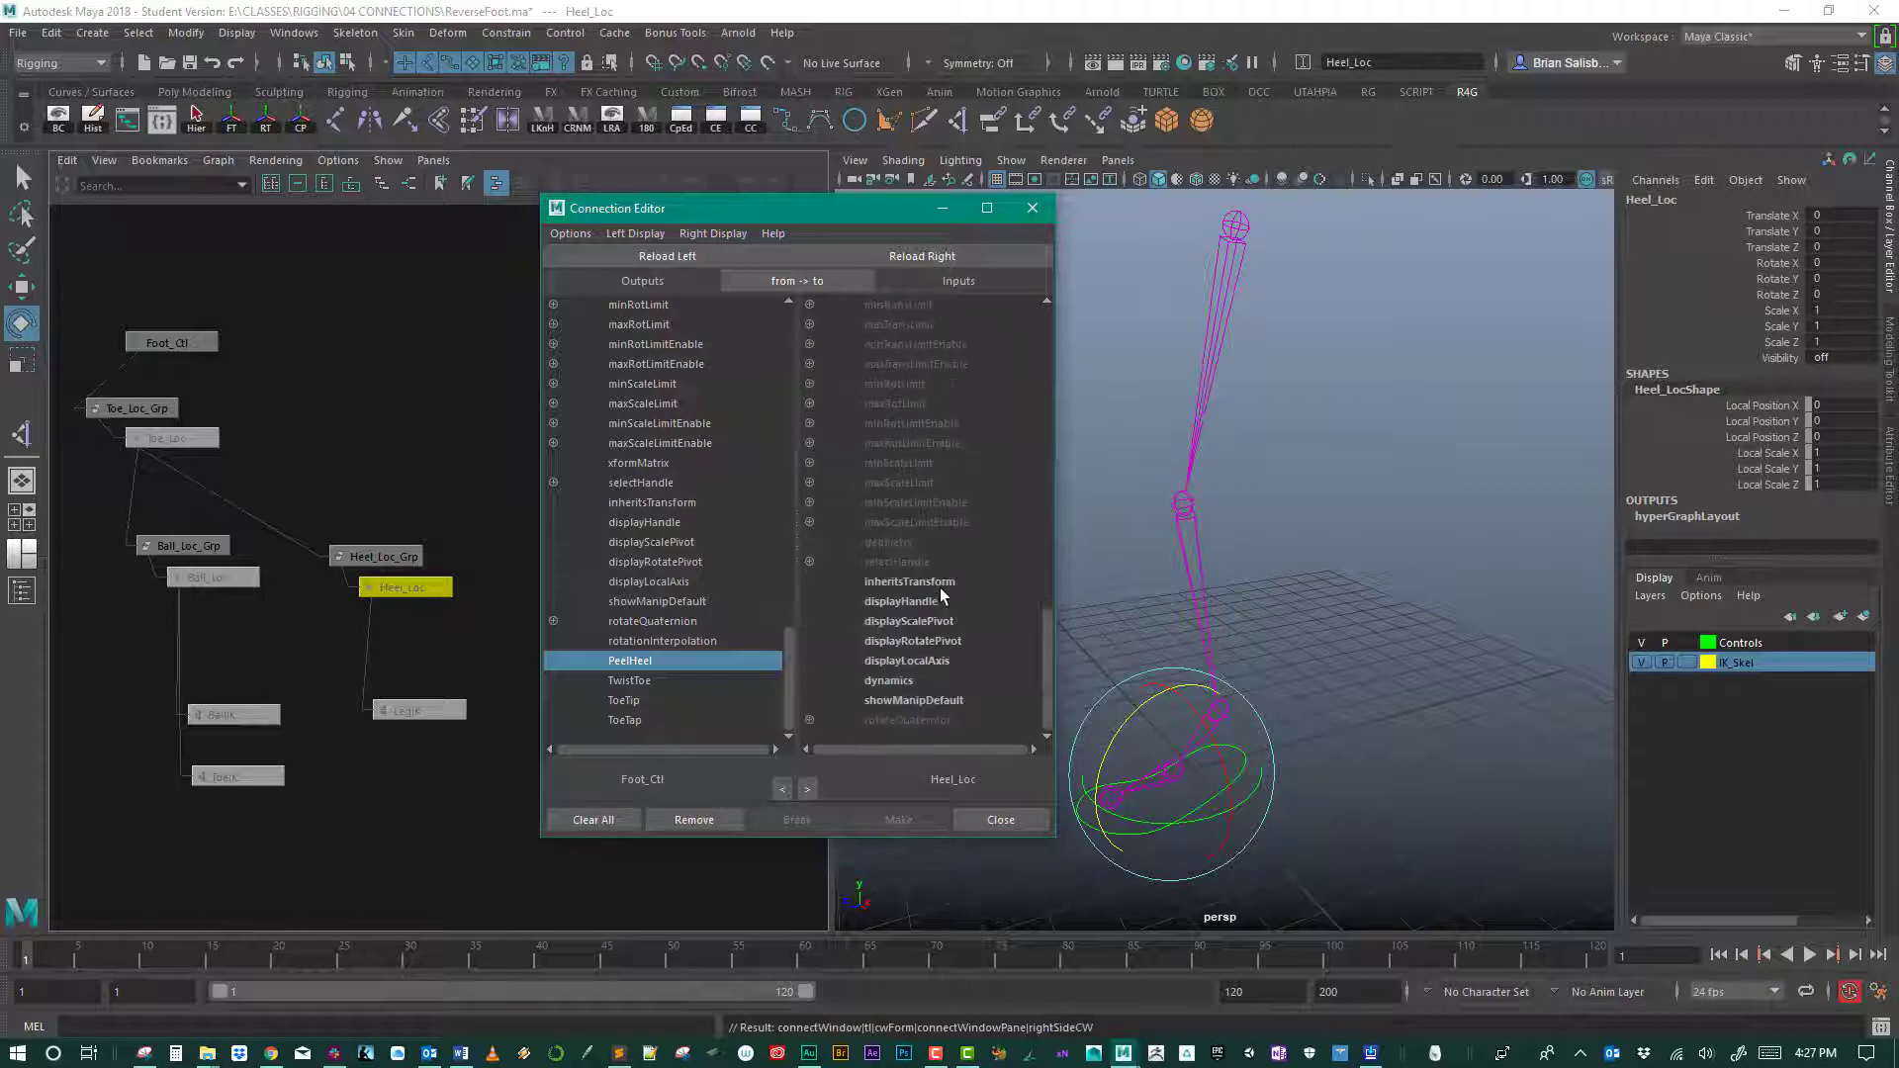
scroll(939, 588, "up", 12)
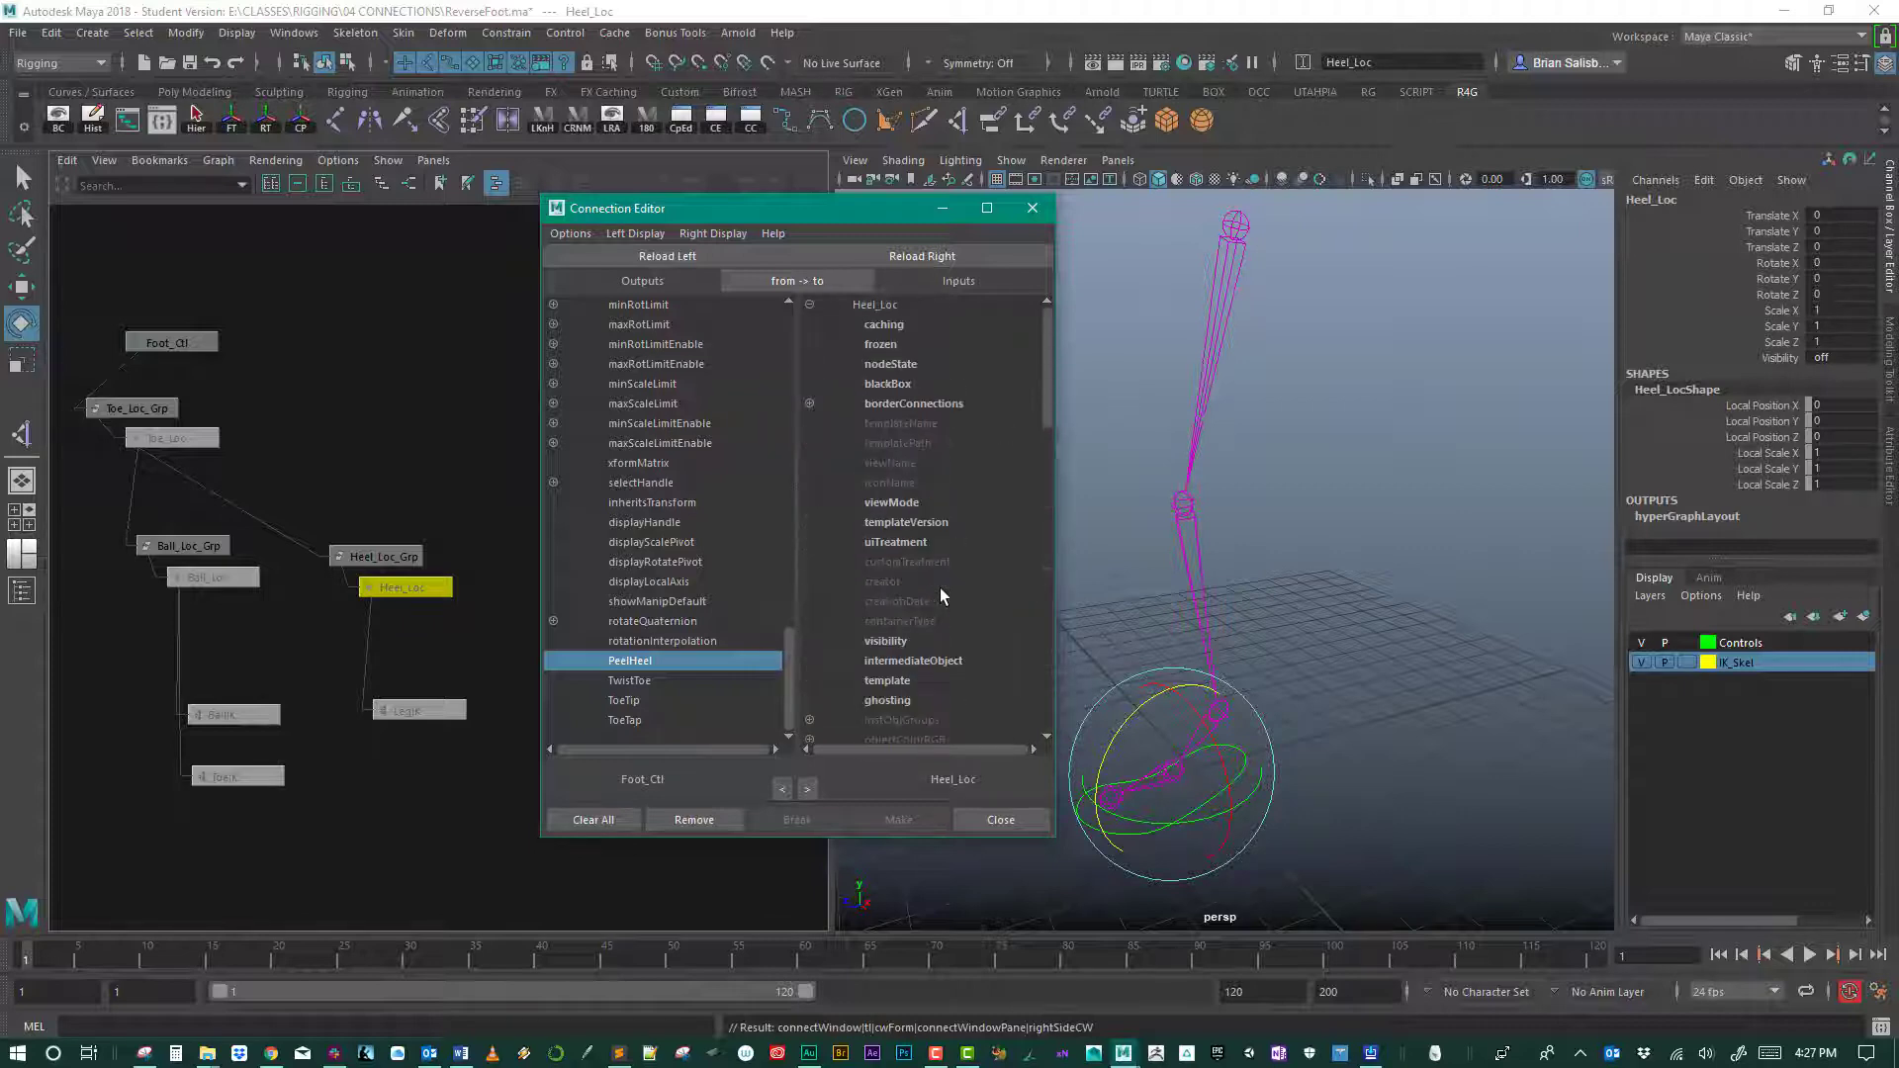
scroll(939, 587, "down", 8)
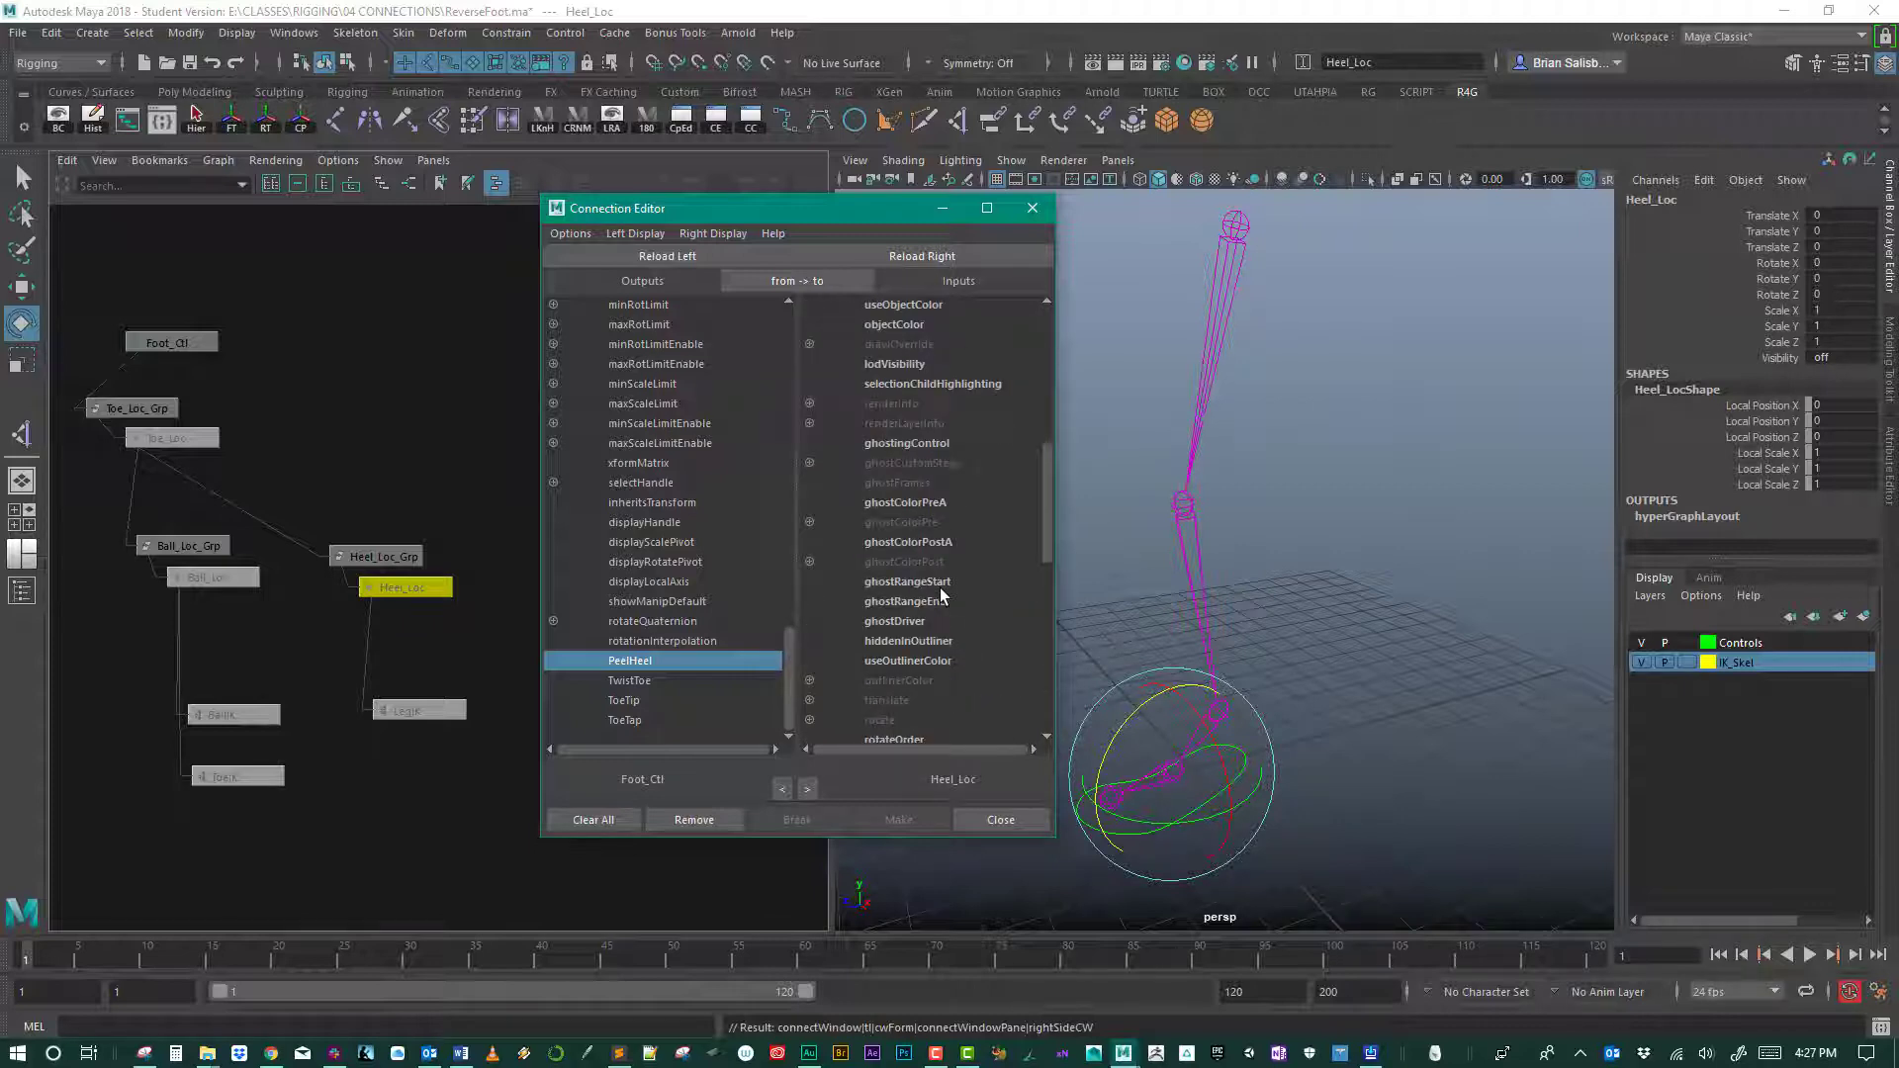
scroll(942, 593, "down", 3)
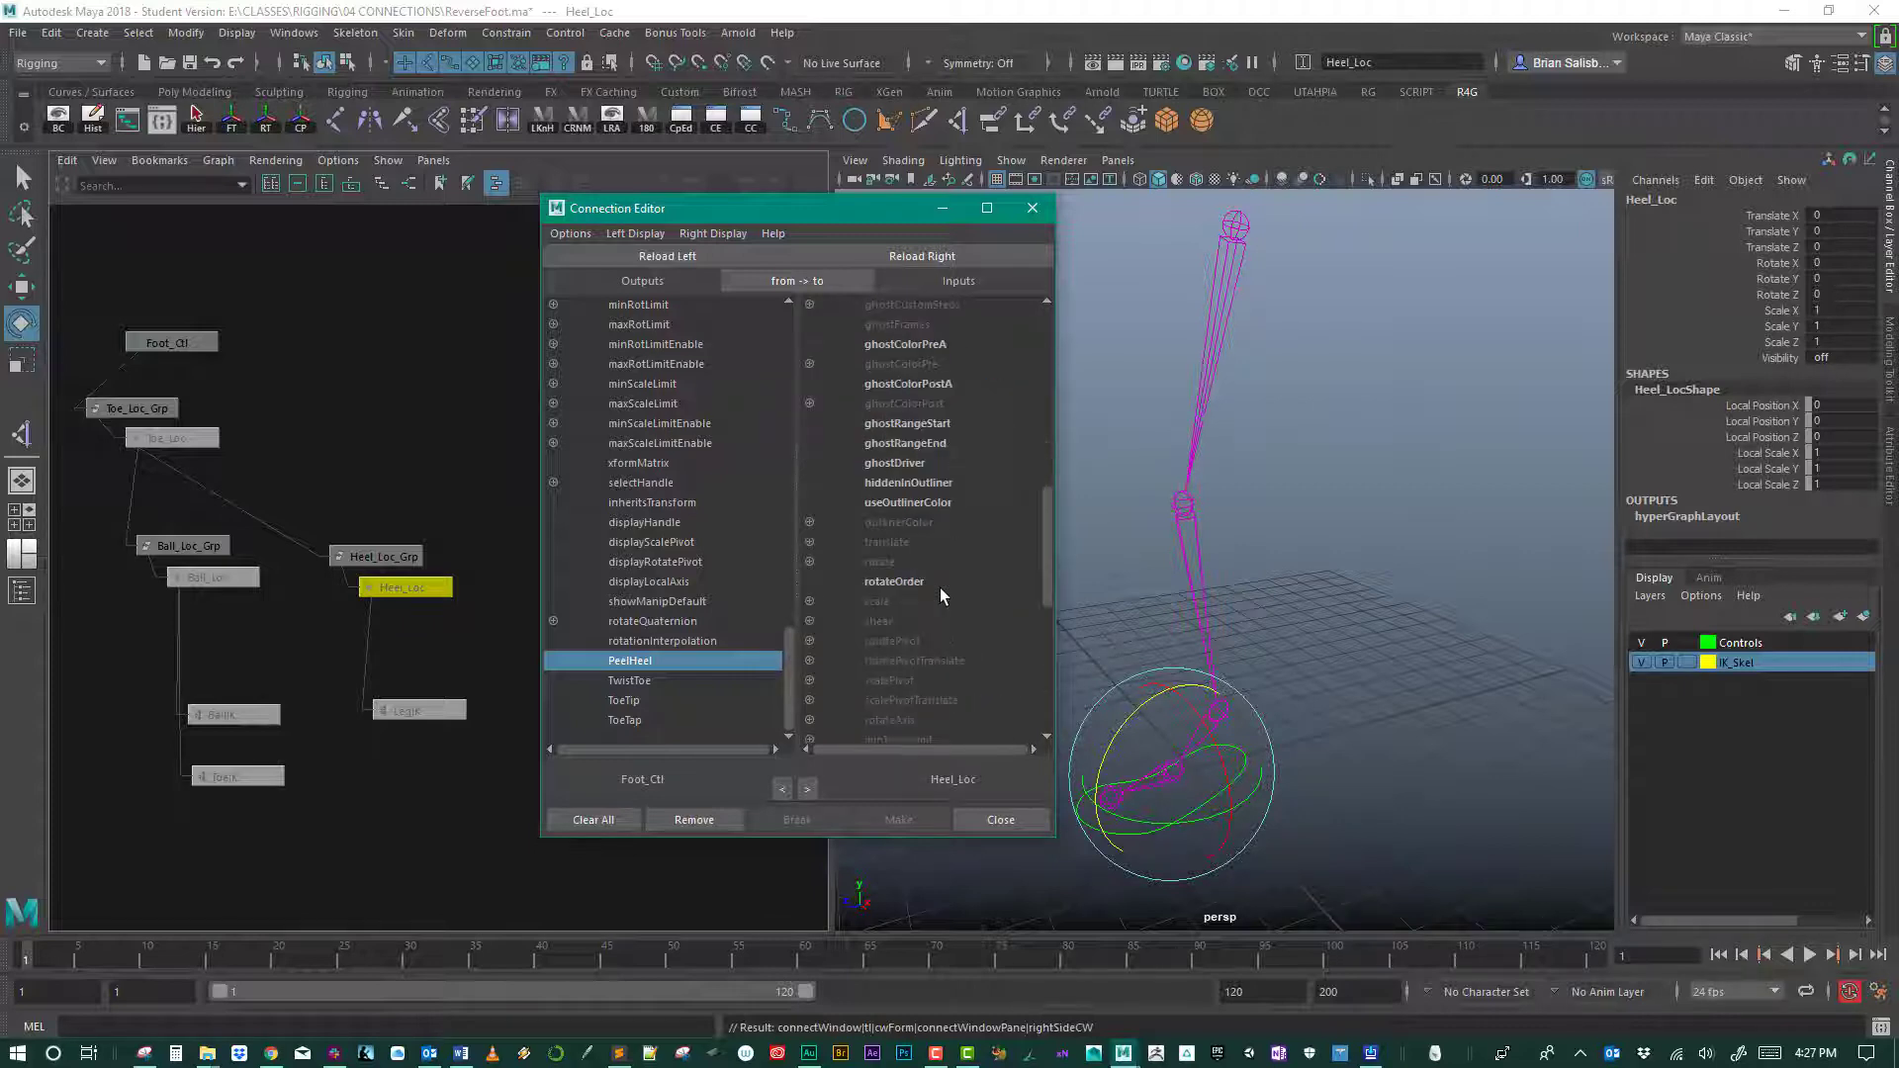
left_click(809, 563)
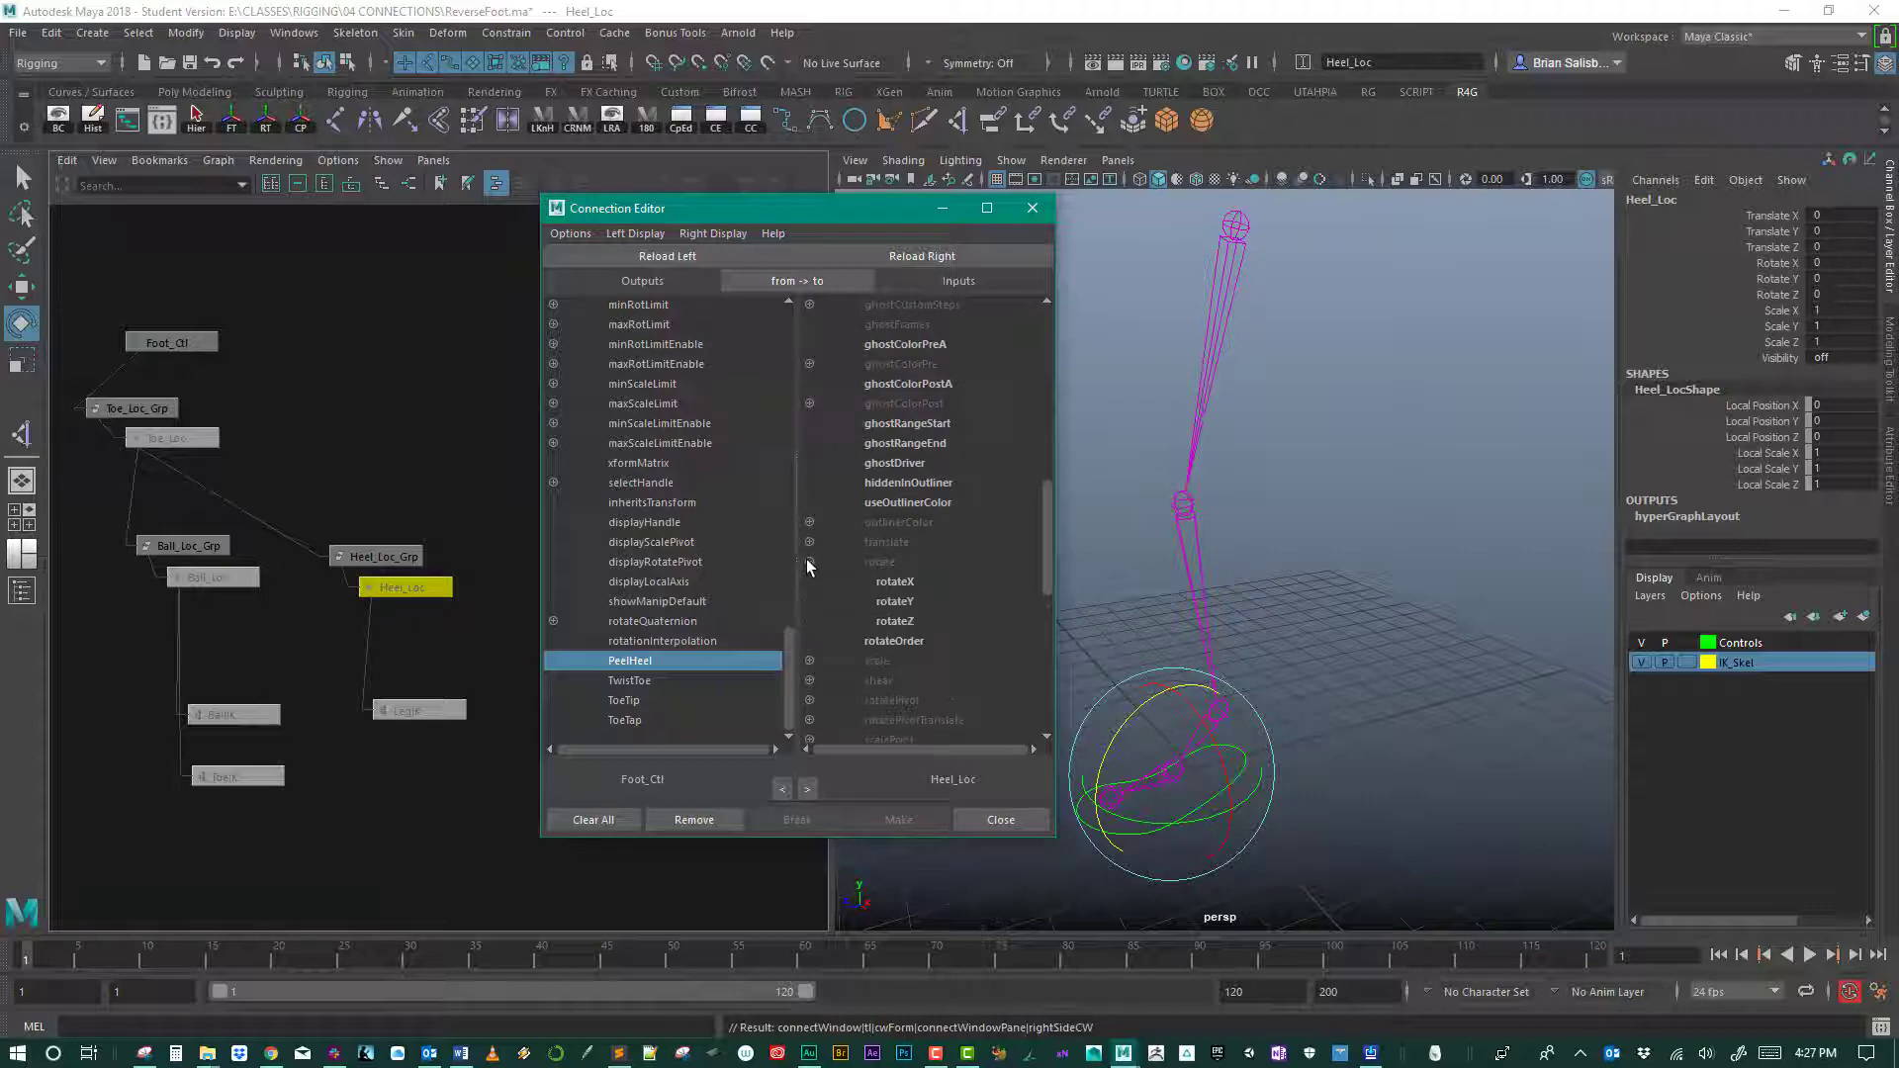
left_click(897, 621)
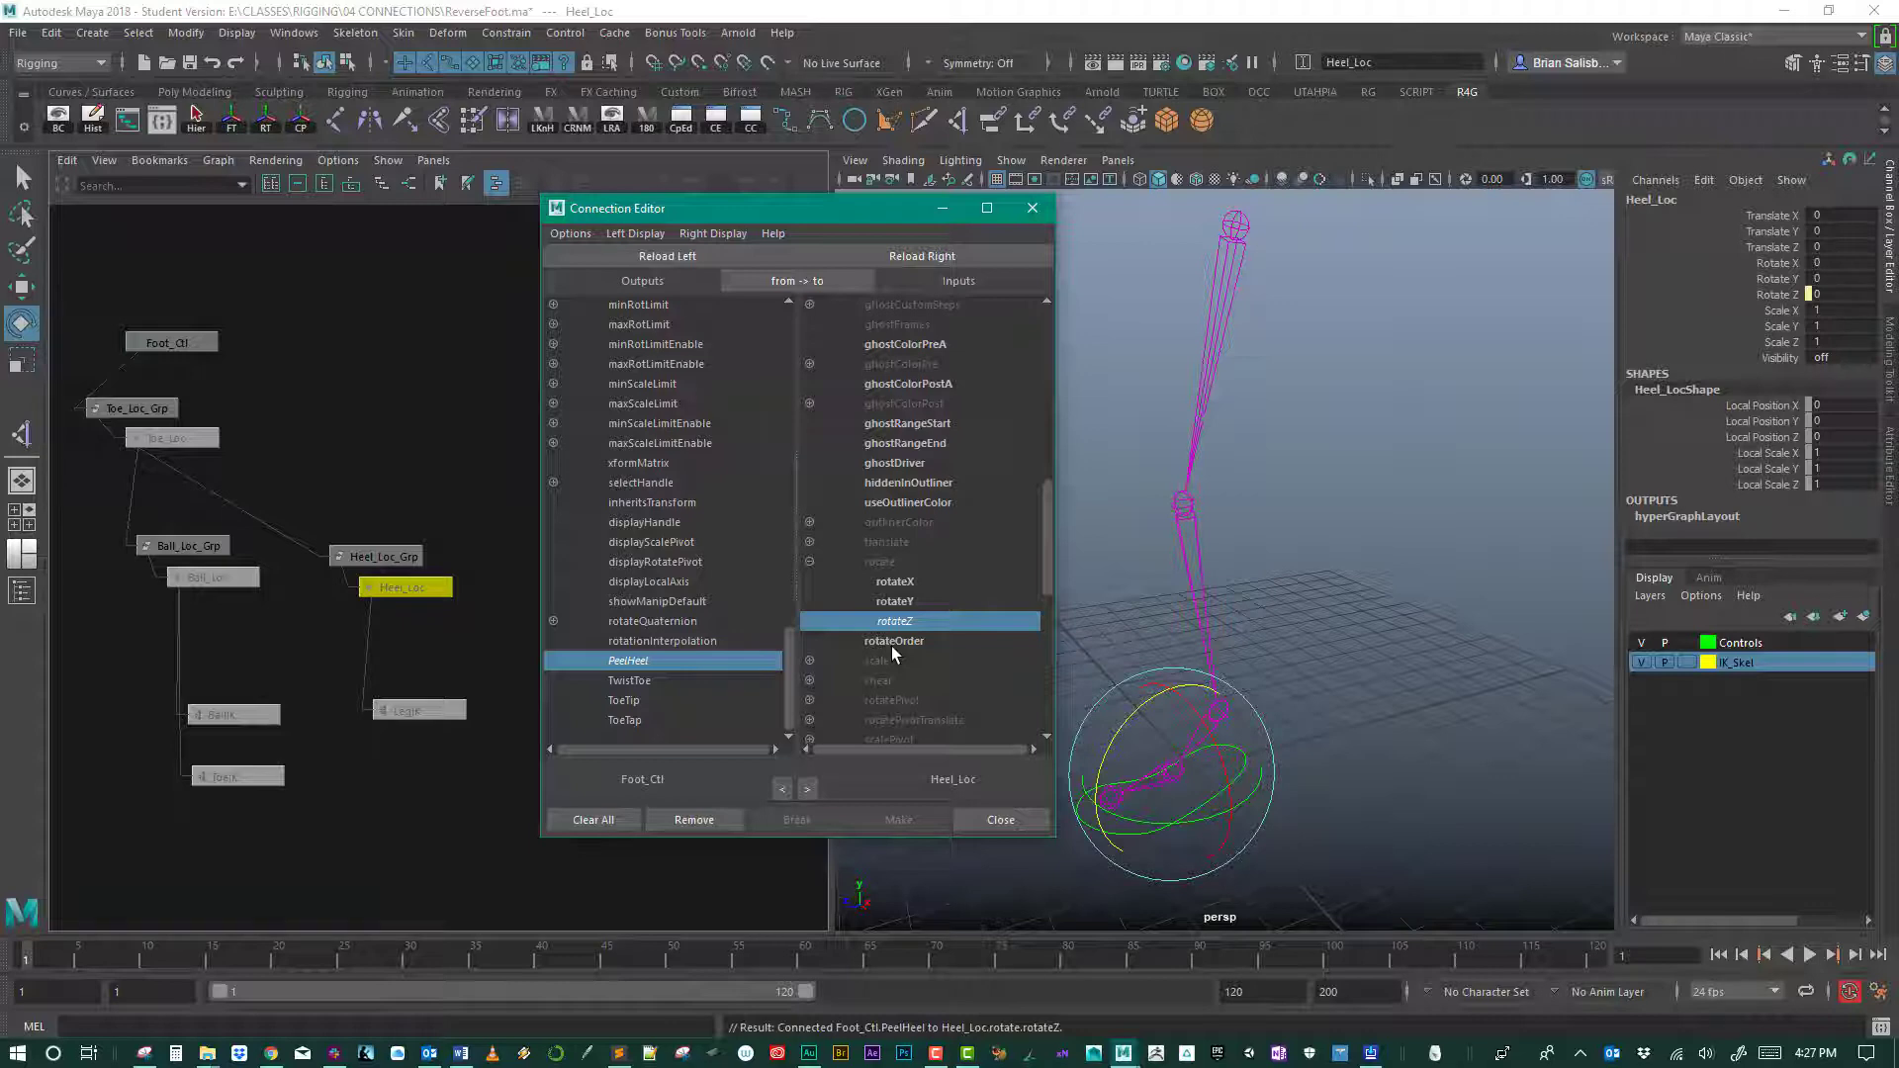
Step: Load Toe_Loc as the connection target and connect TwistToe to its rotateY and ToeTip to its rotateZ
left_click(641, 679)
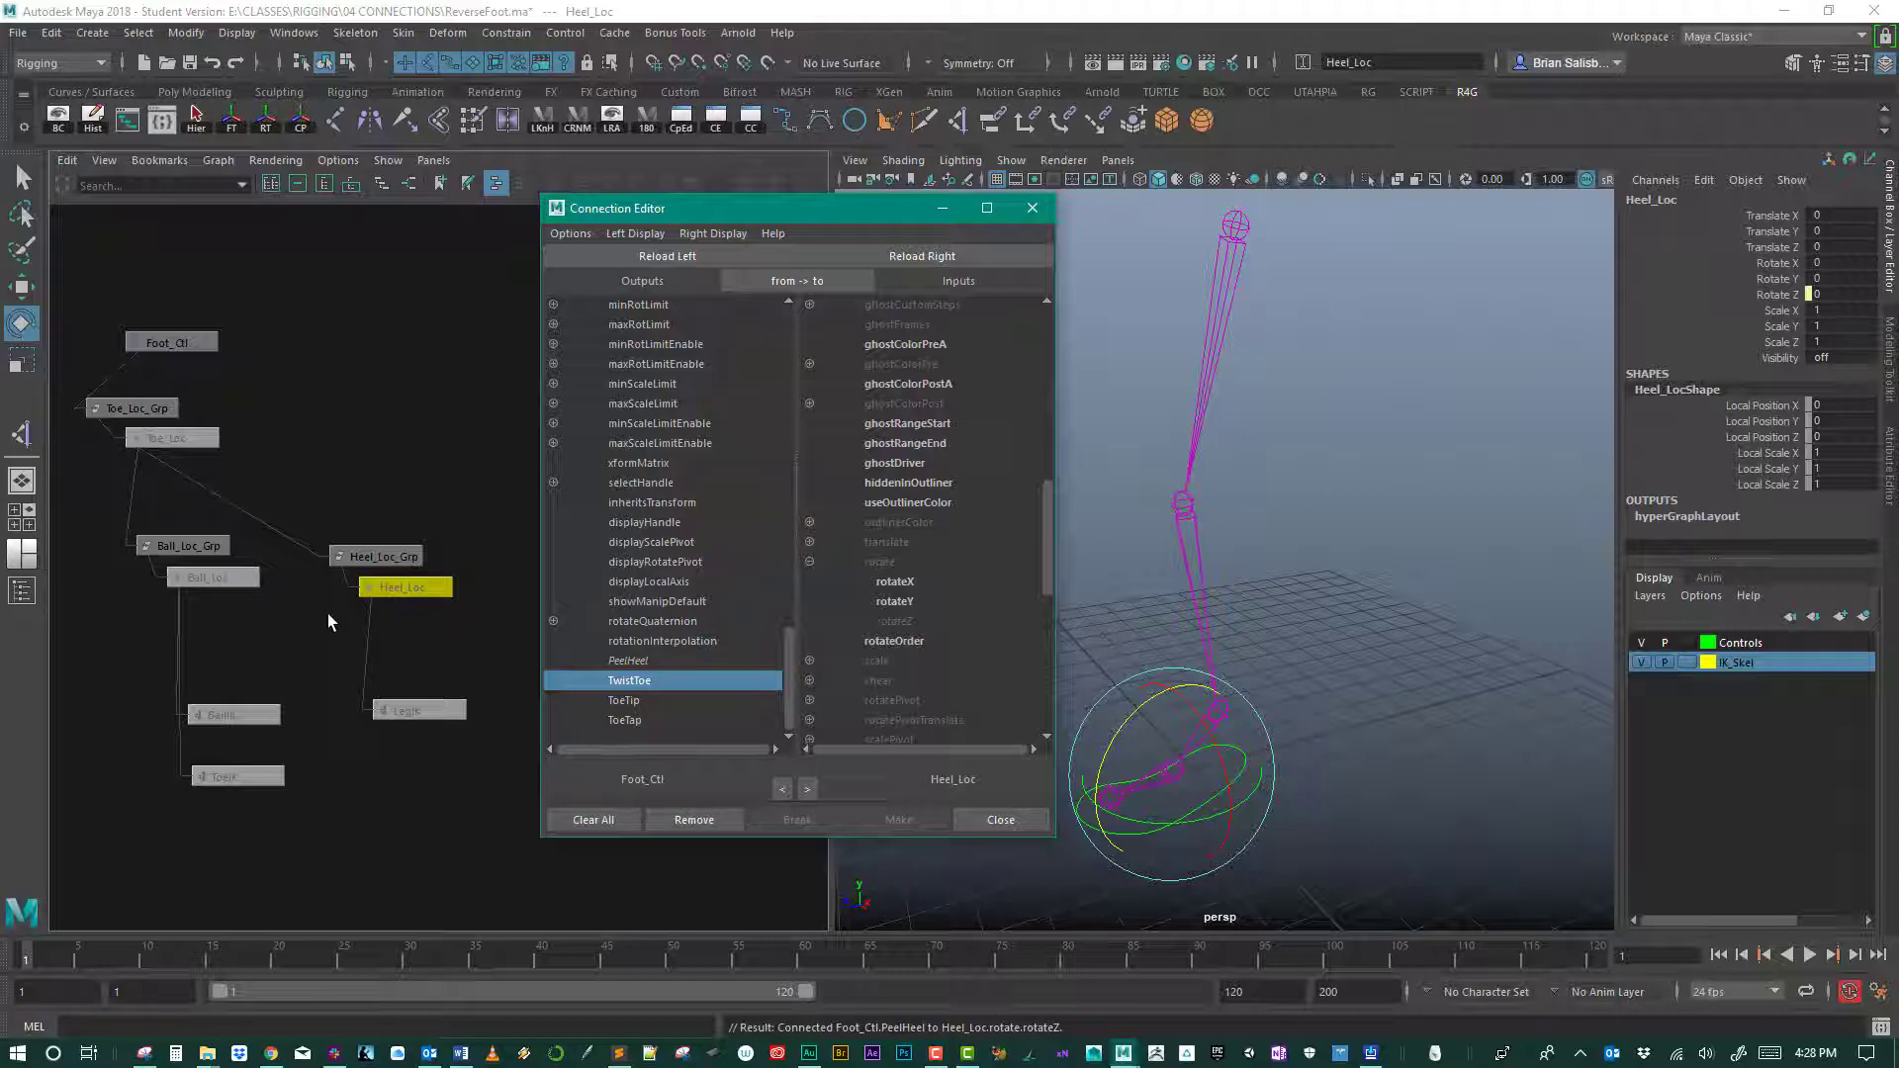
left_click(167, 438)
left_click(950, 249)
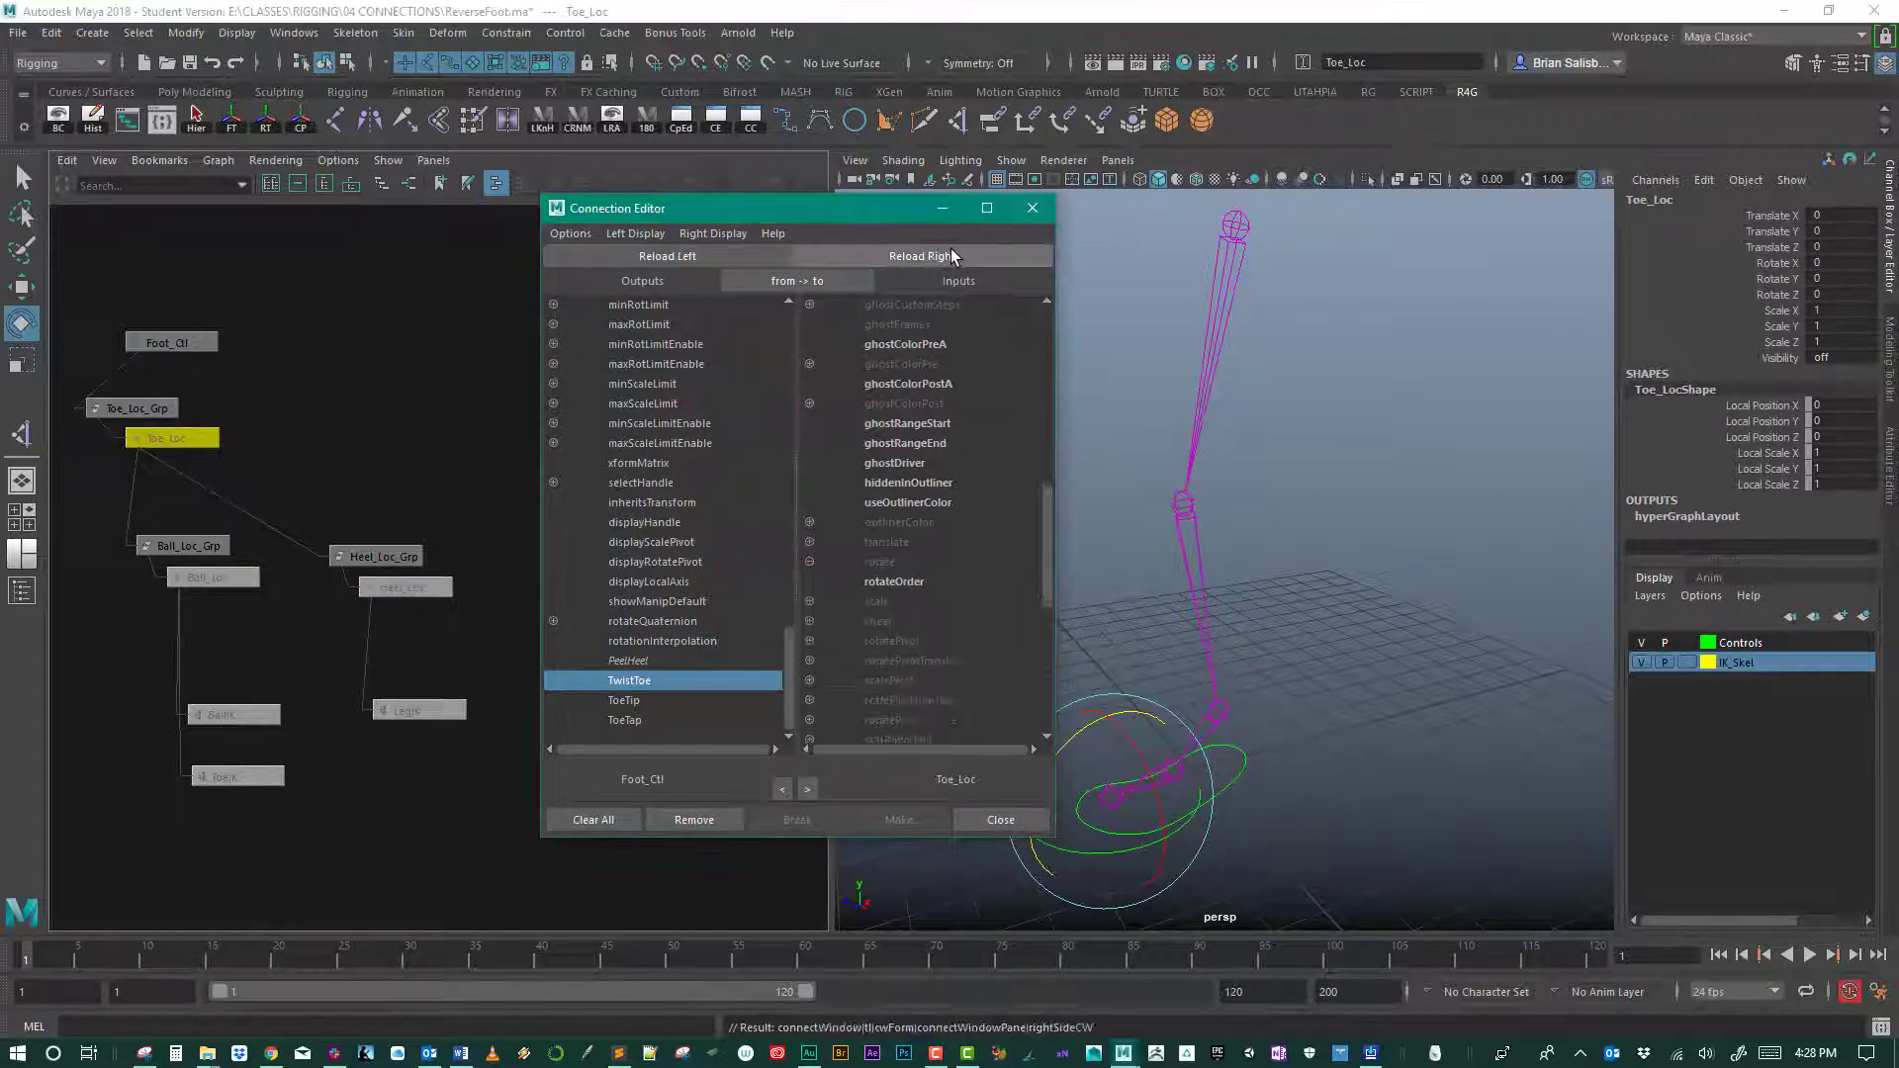
left_click(810, 561)
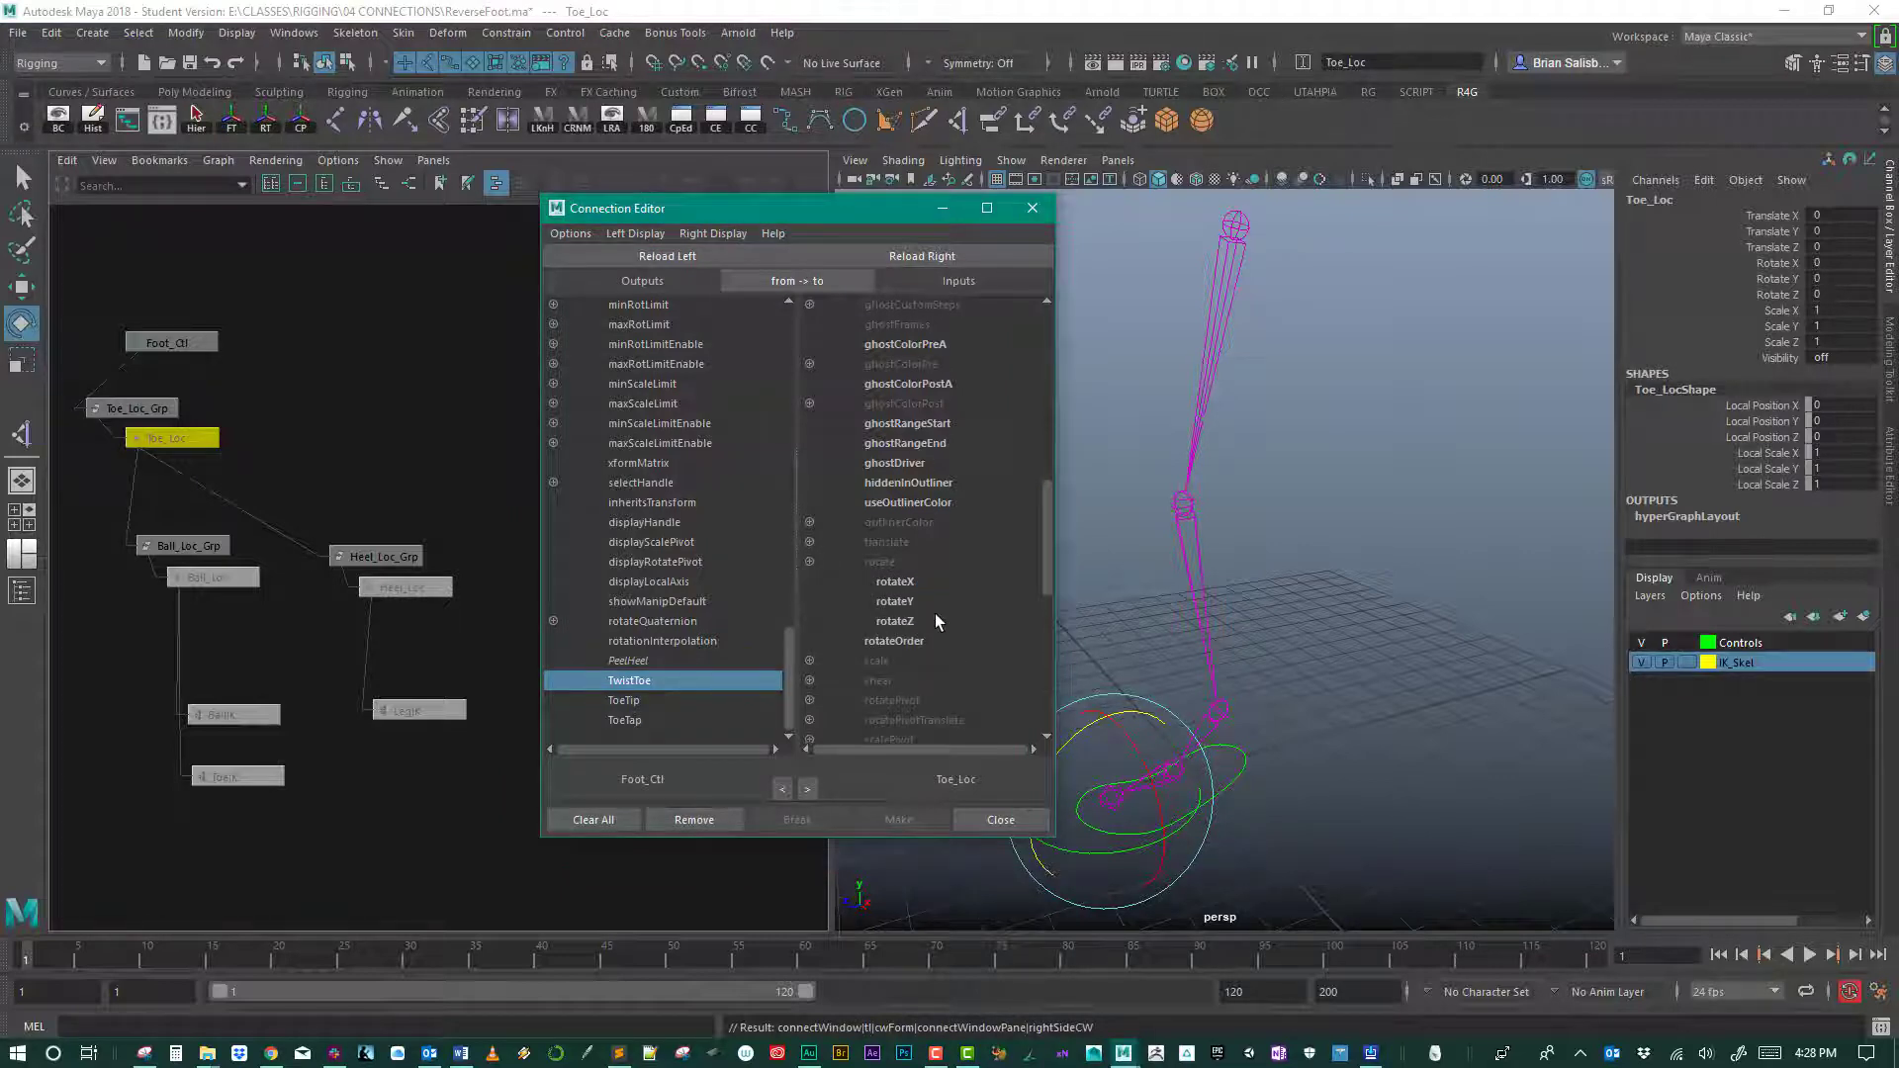
left_click(896, 602)
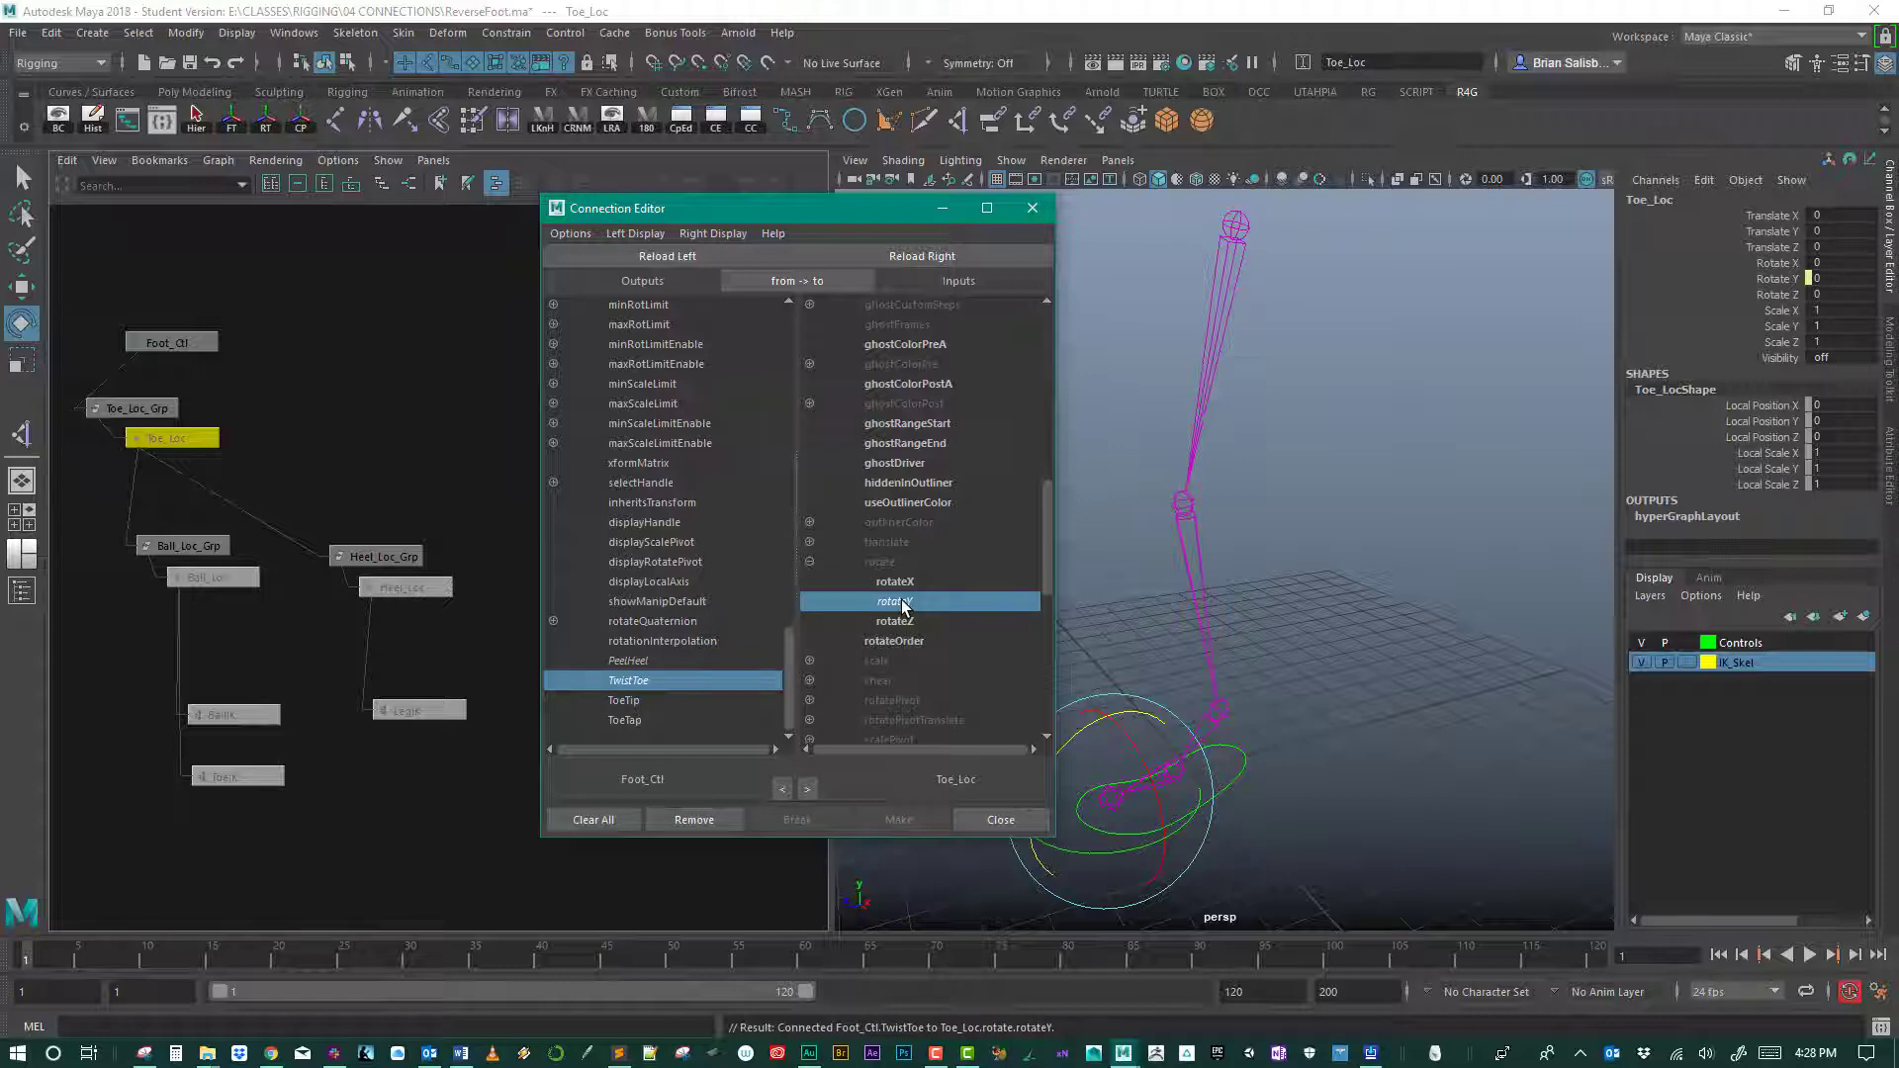
left_click(648, 703)
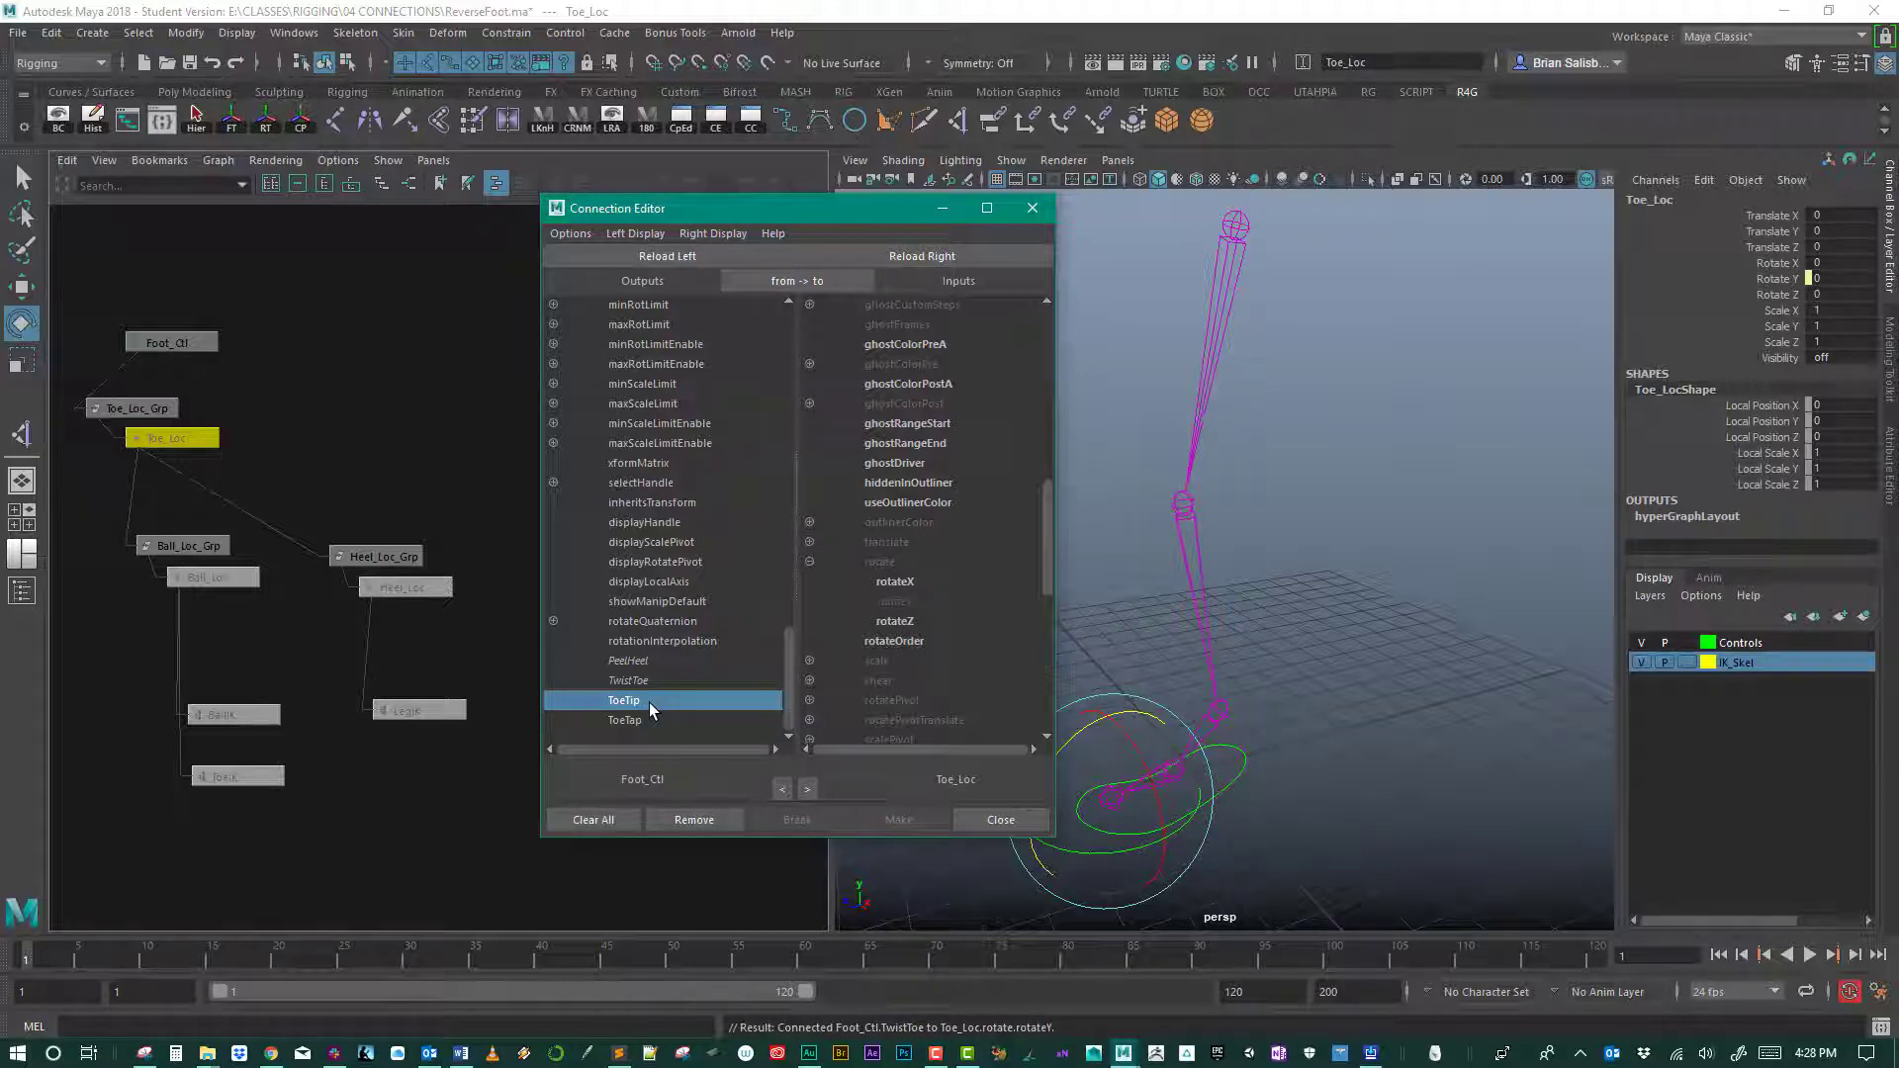
left_click(912, 621)
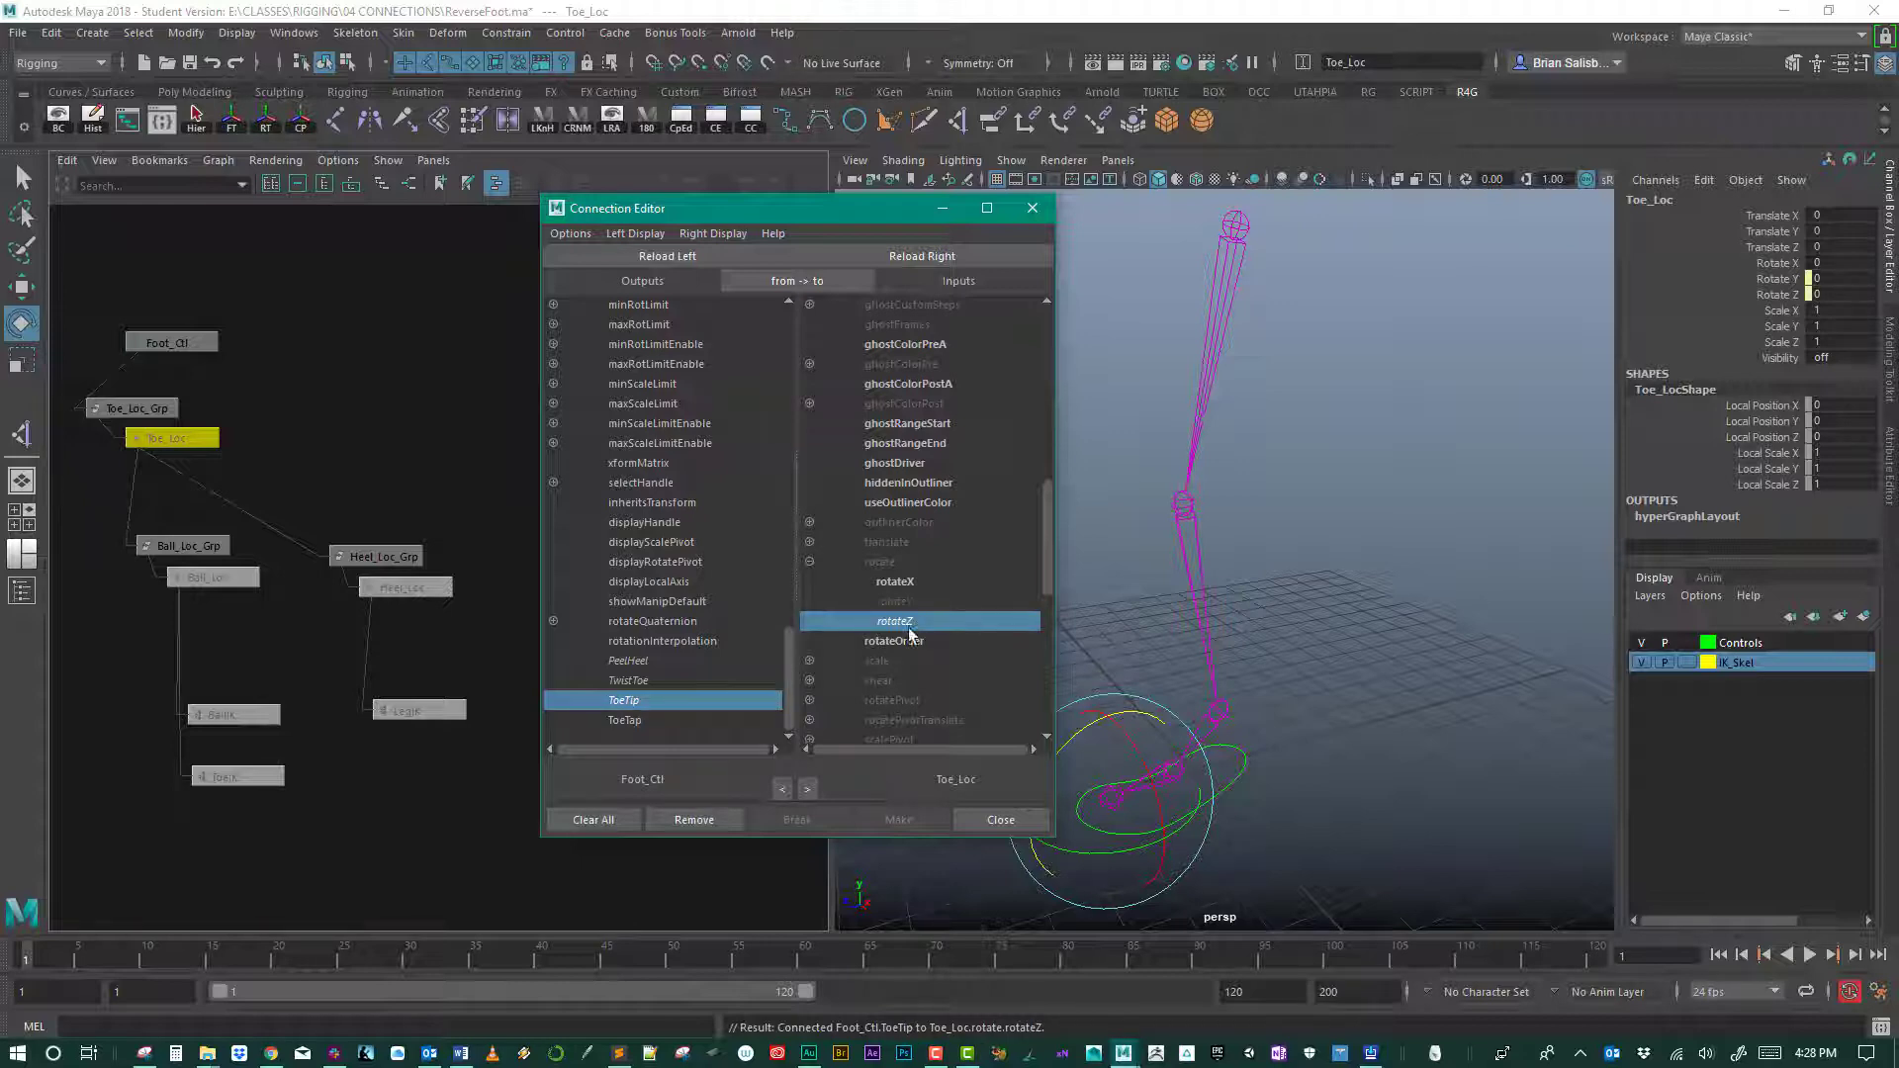
Step: Connect ToeTap to the rotateZ of Ball_Loc and close the Connection Editor
left_click(644, 721)
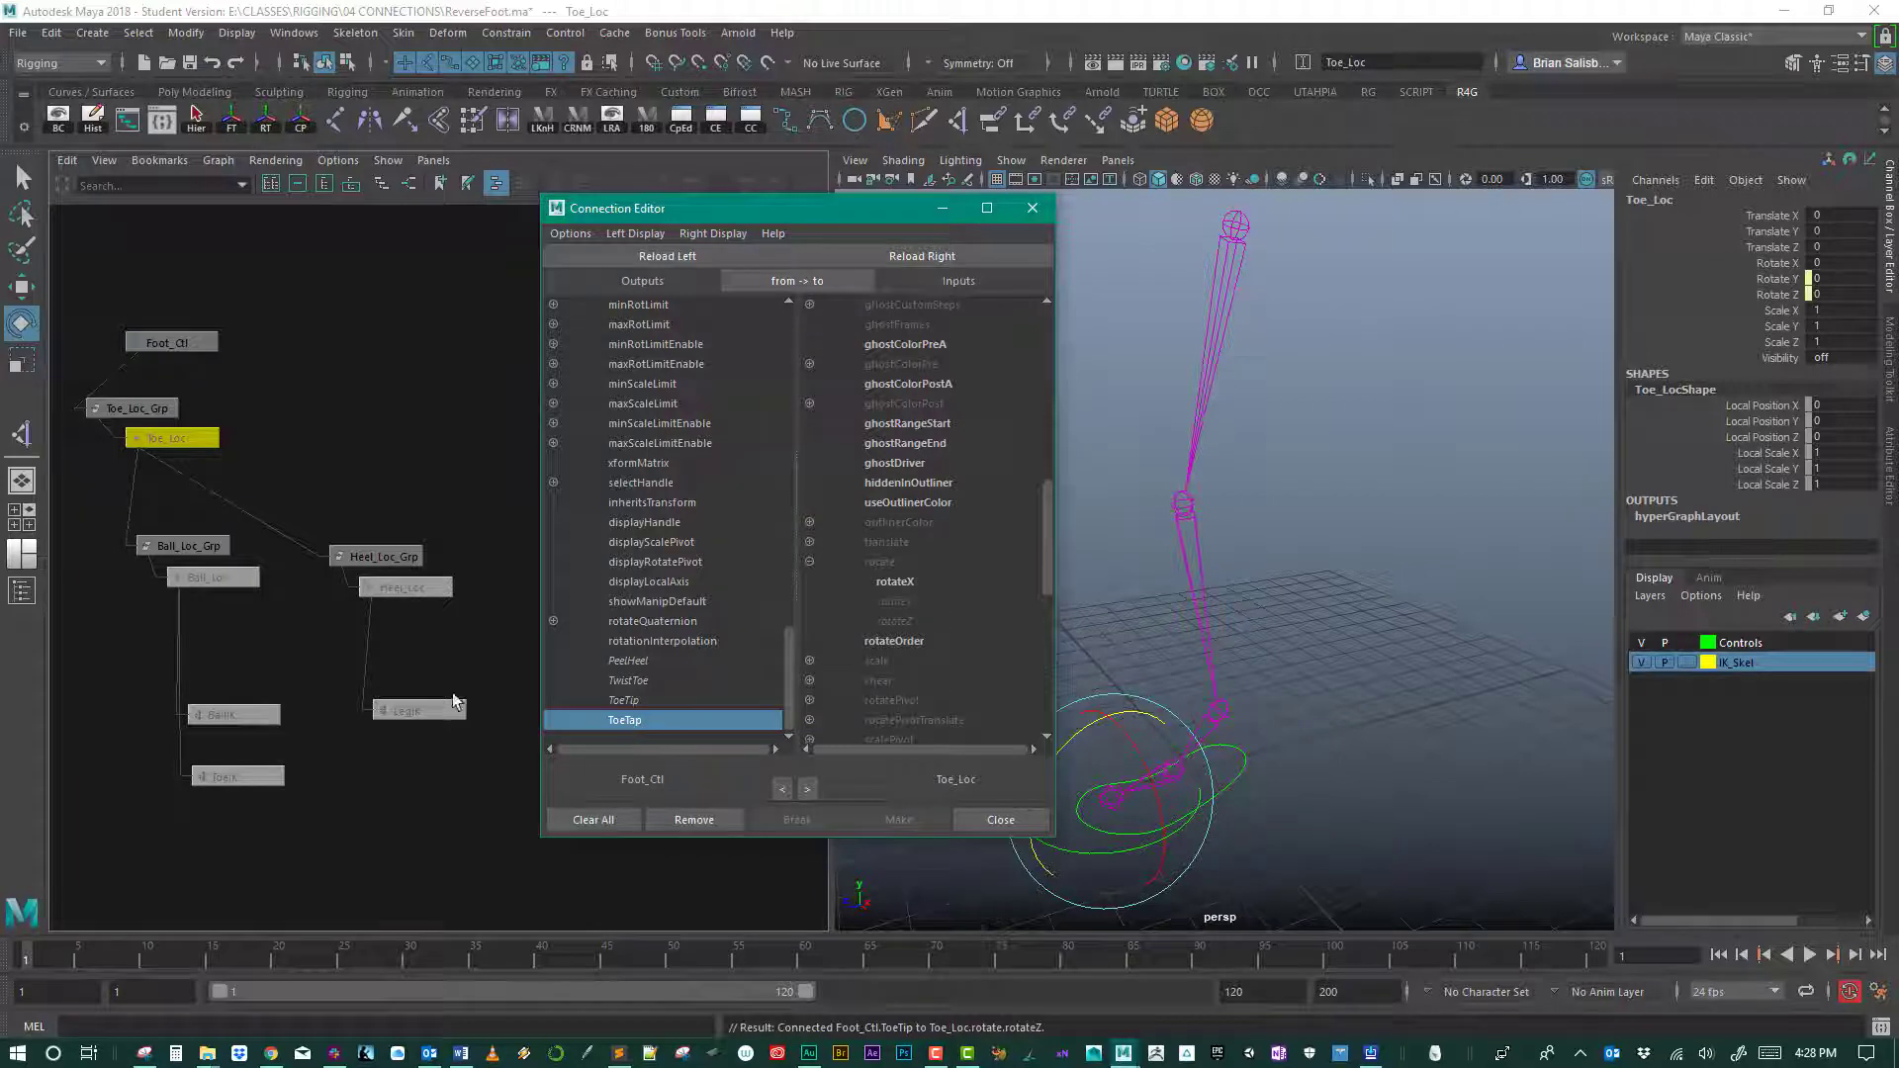
left_click(218, 577)
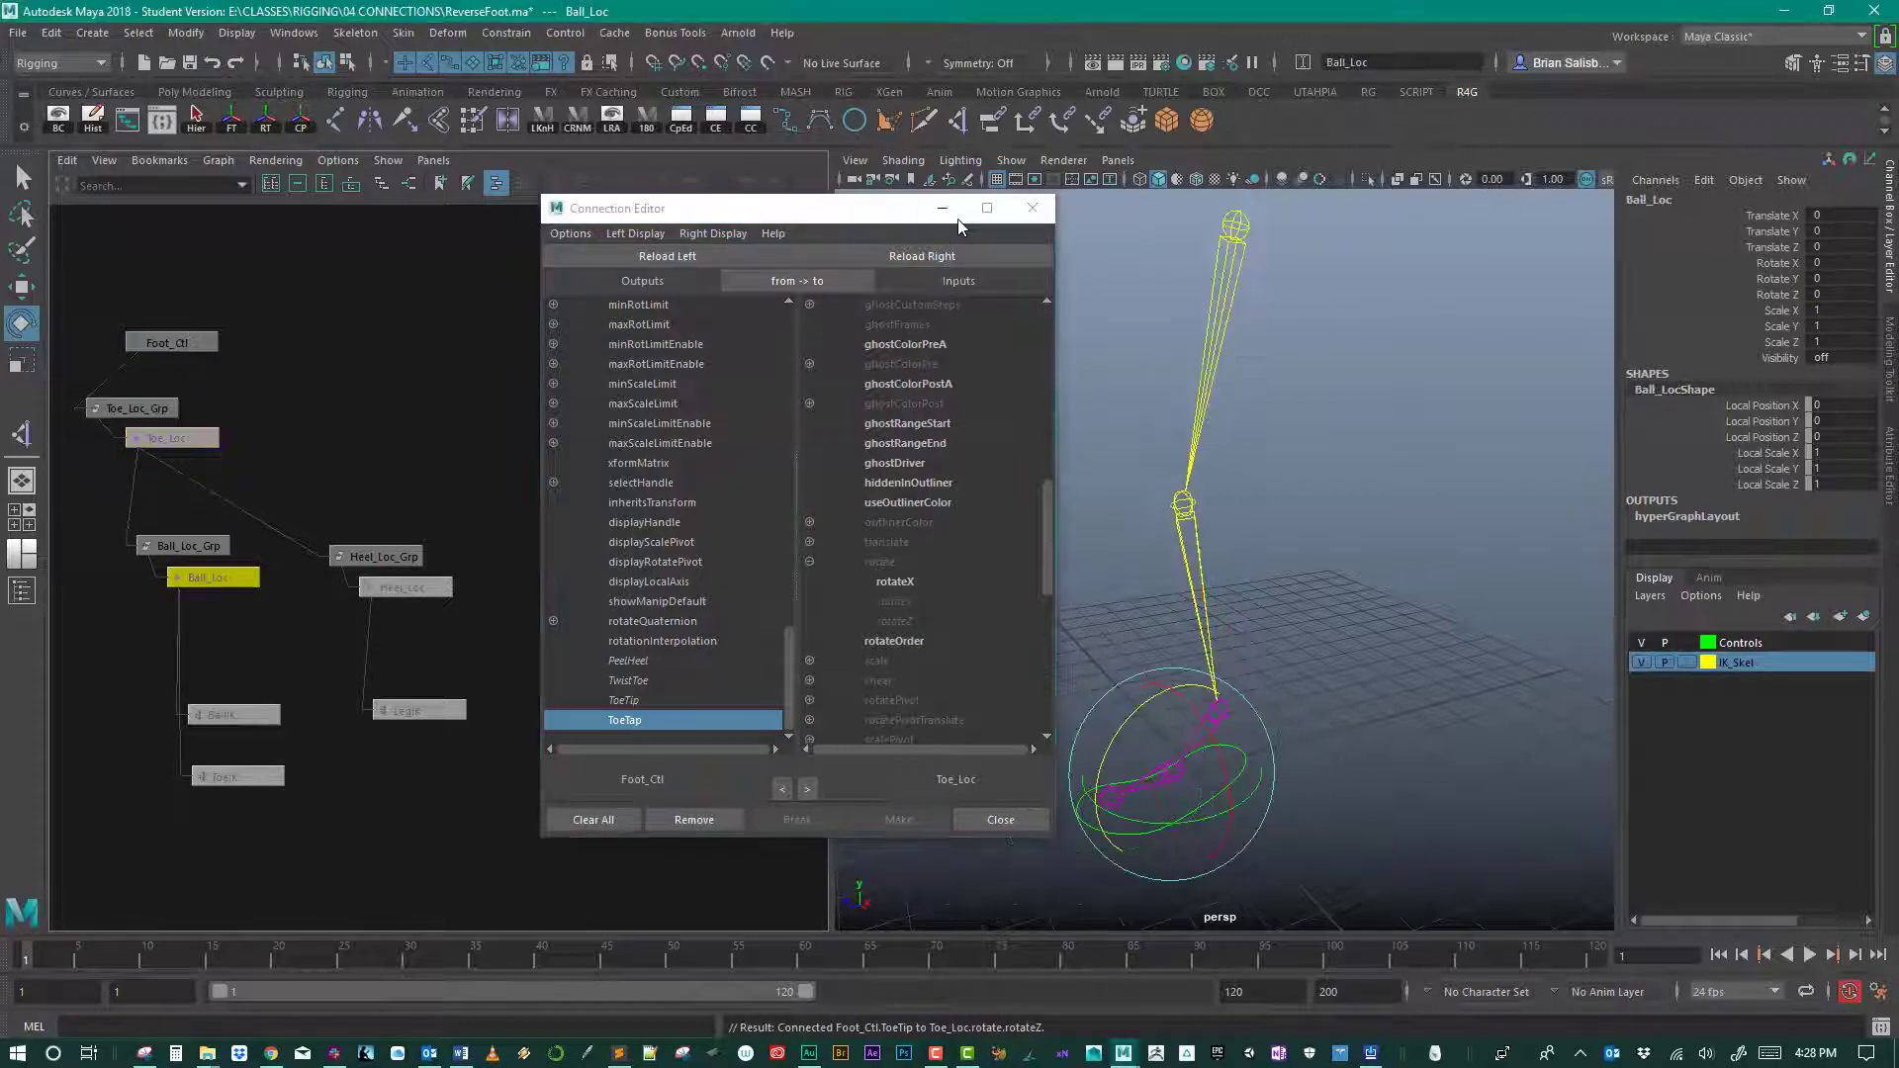
left_click(922, 256)
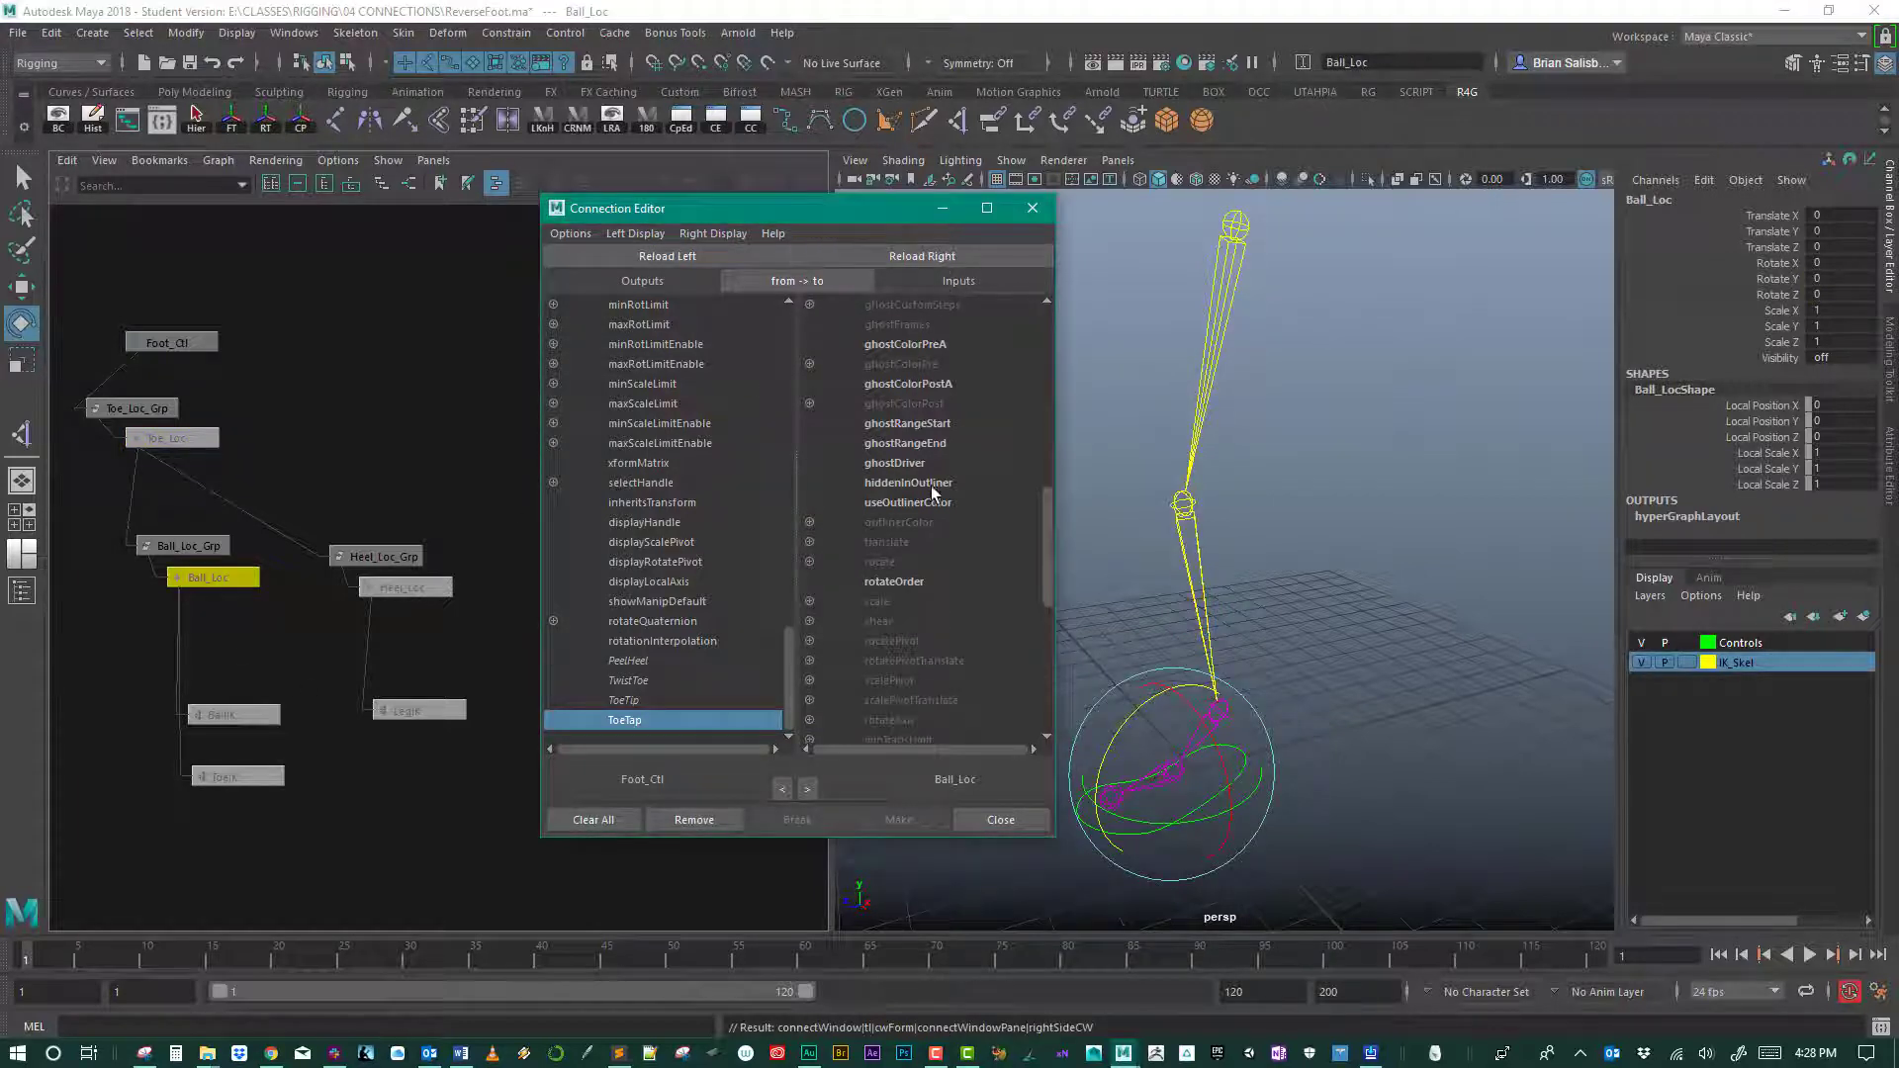
left_click(810, 562)
left_click(908, 622)
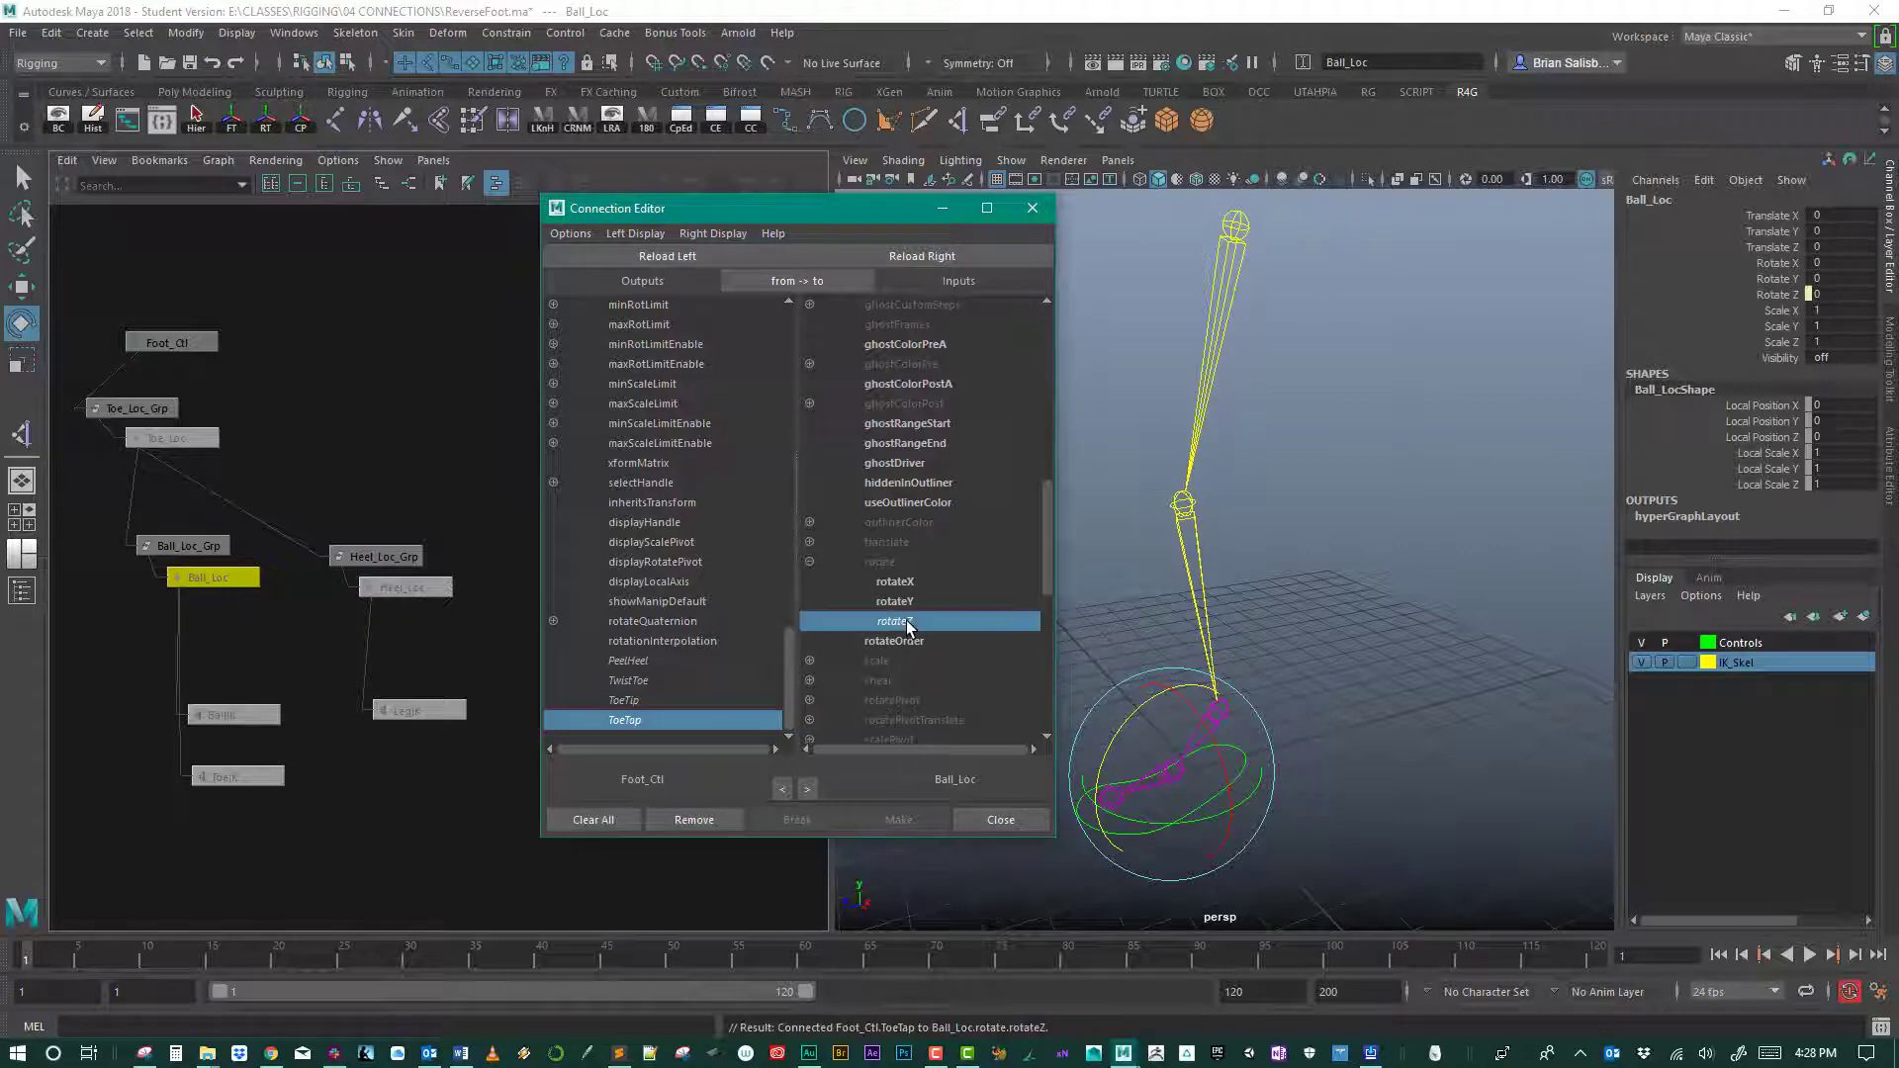
left_click(1002, 820)
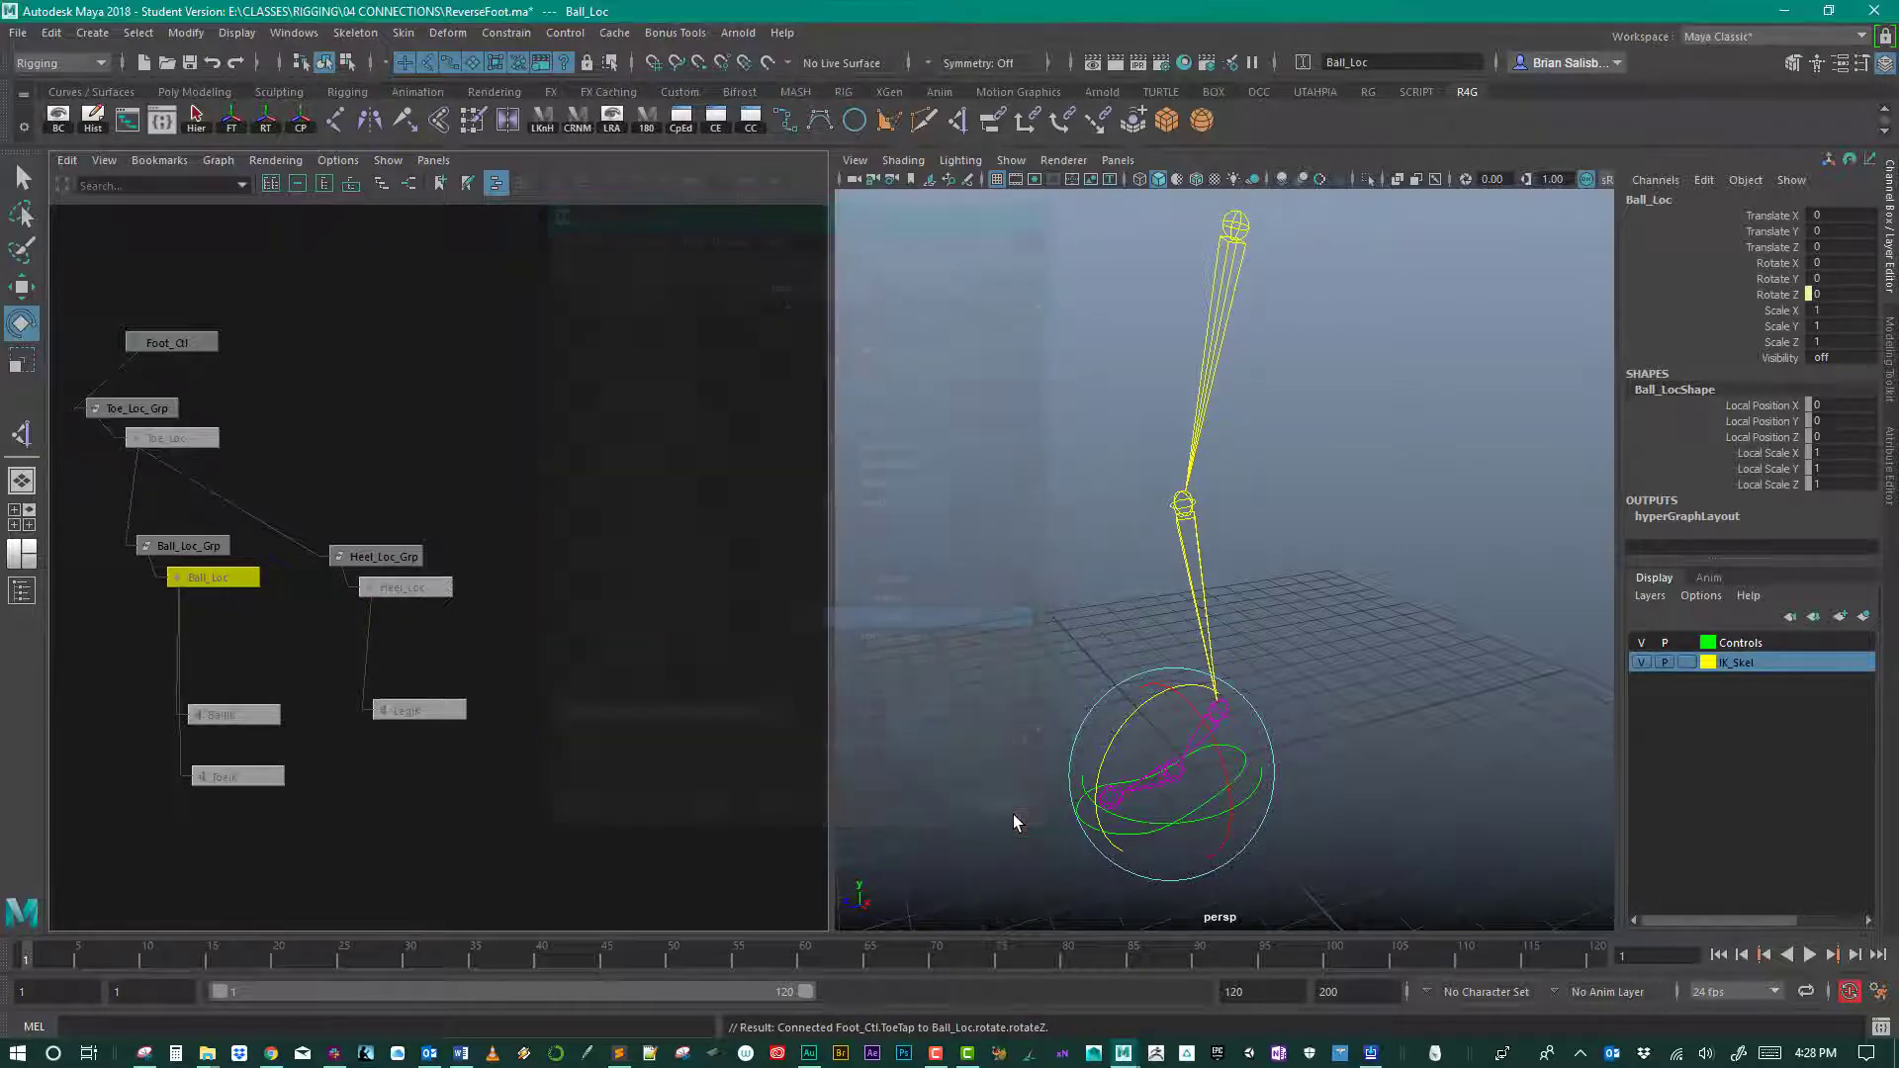
Step: Test the heel peel by lowering Foot_Ctl's Peel Heel value to about -13, and undo the change
middle_click_drag(1009, 679, 998, 460, "alt")
left_click_drag(999, 460, 1410, 507, "alt")
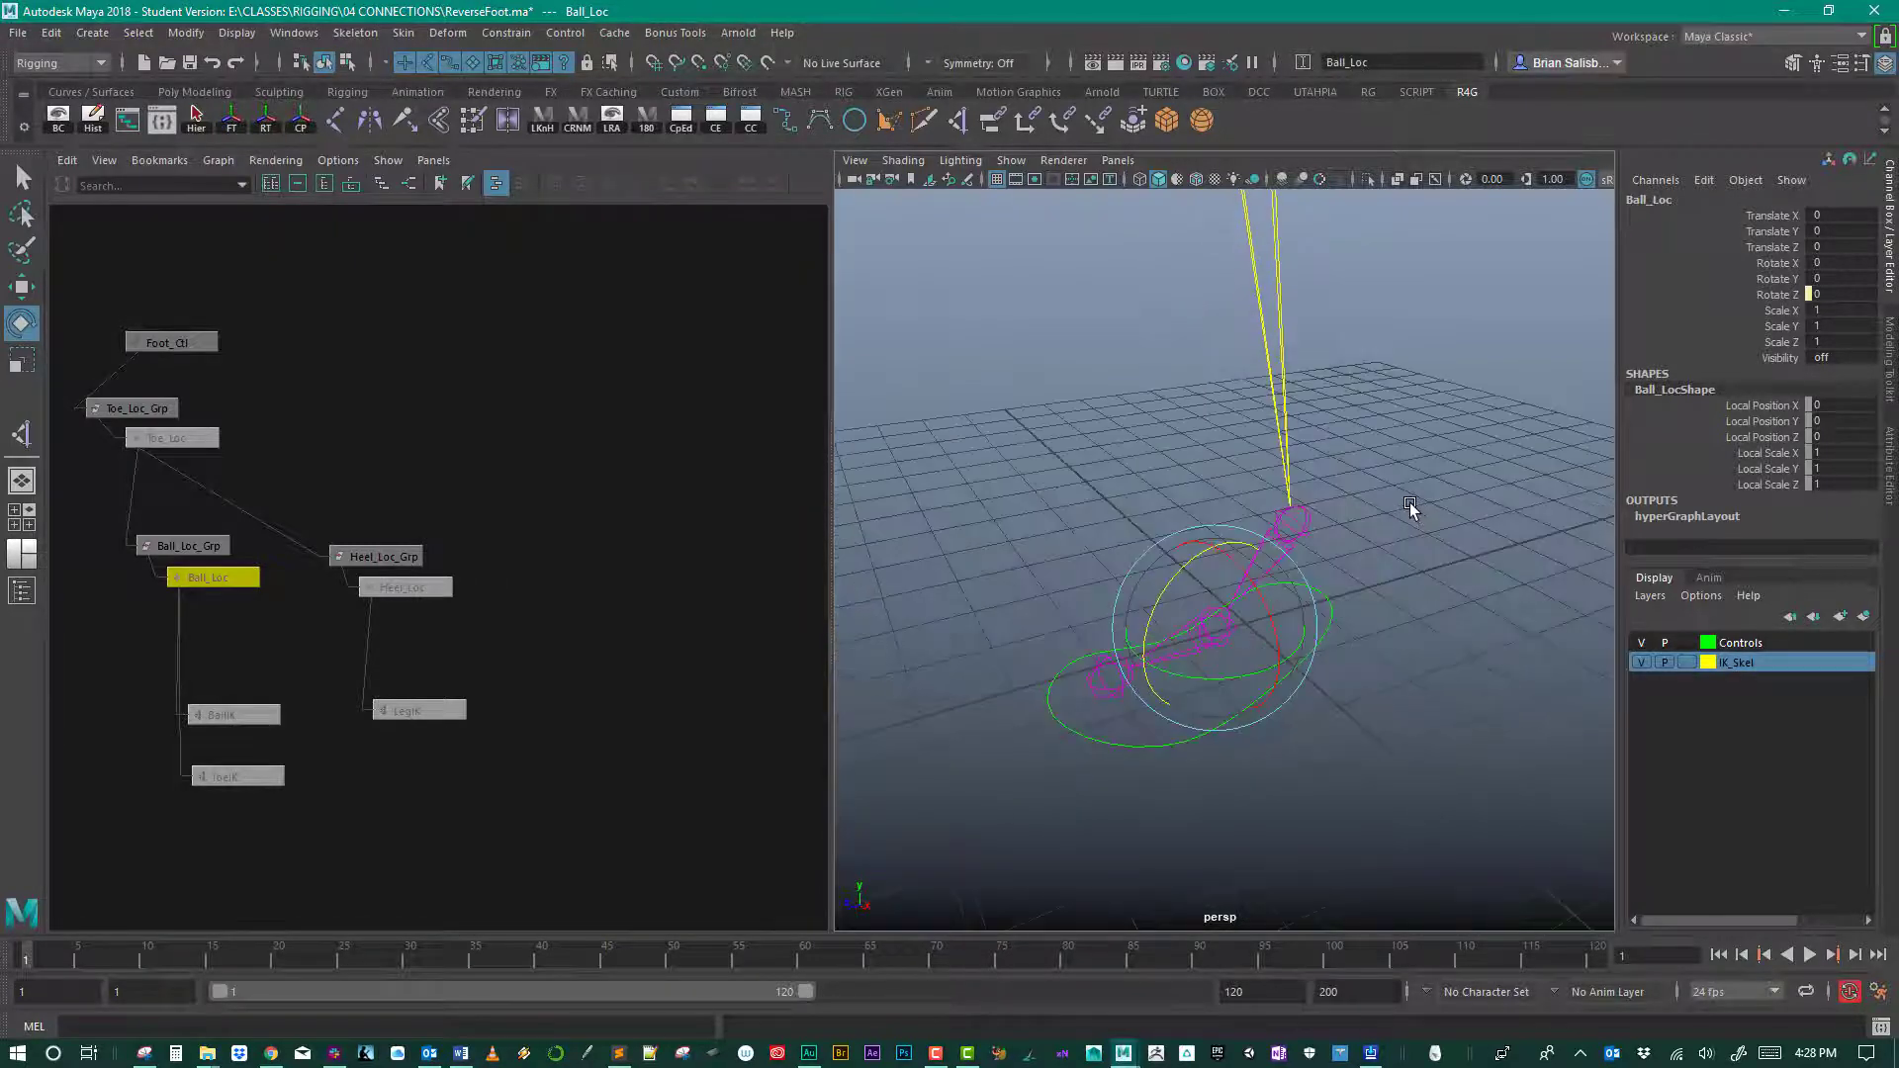
left_click(1386, 443)
left_click(1222, 704)
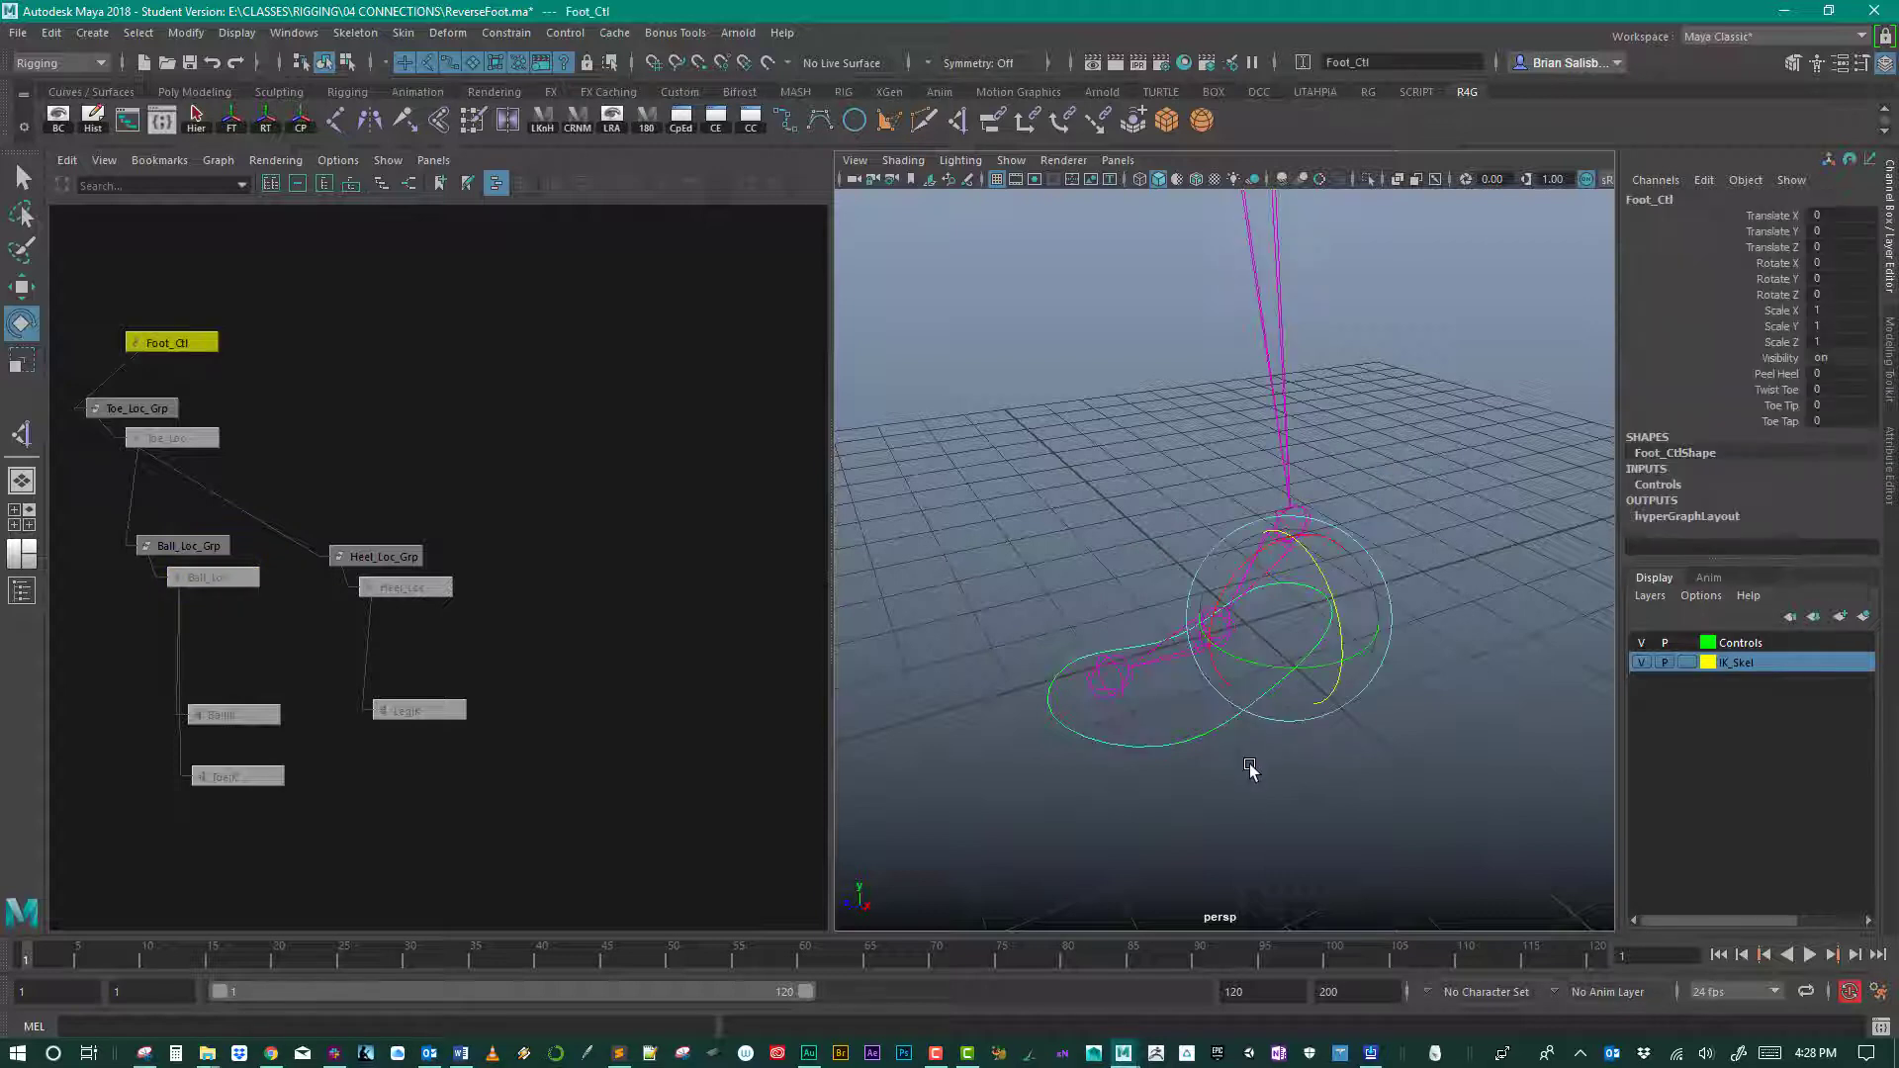
left_click(1775, 373)
middle_click_drag(1473, 369, 1300, 423)
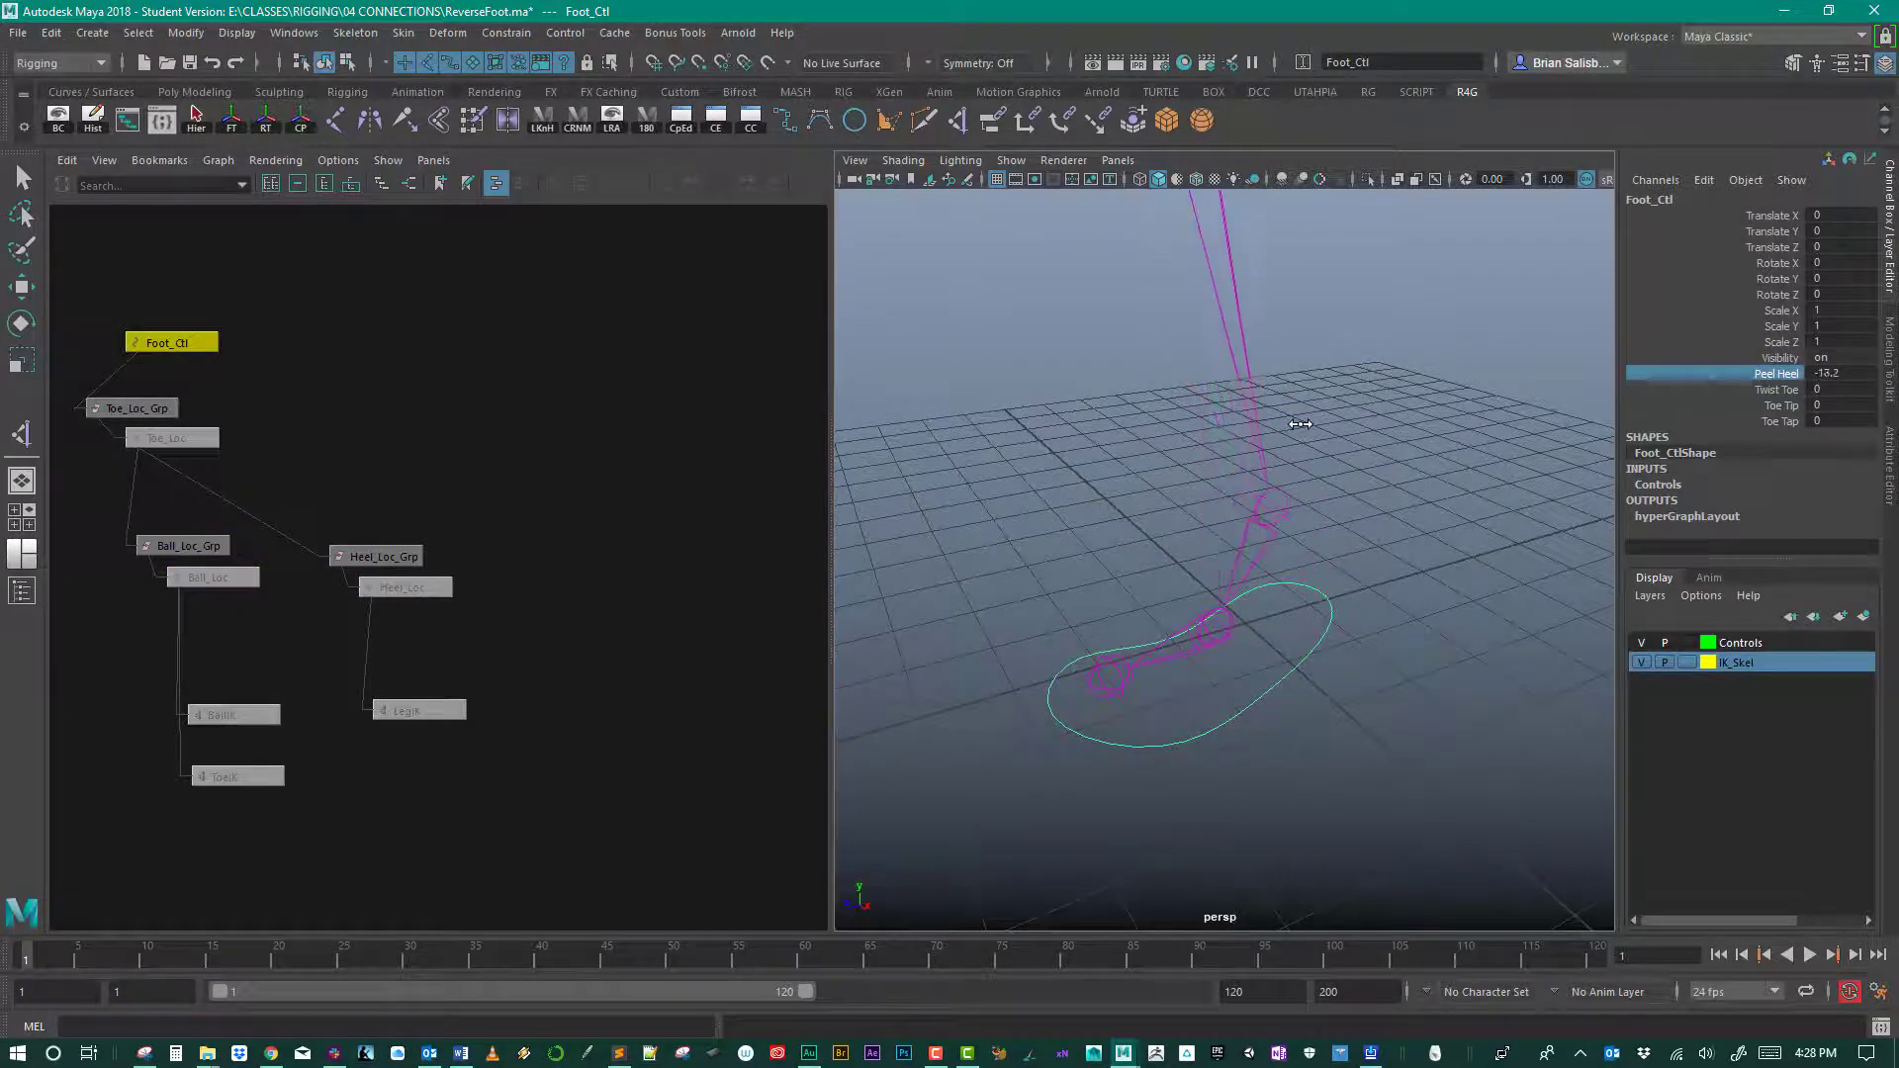
key("ctrl+z")
key("ctrl+z")
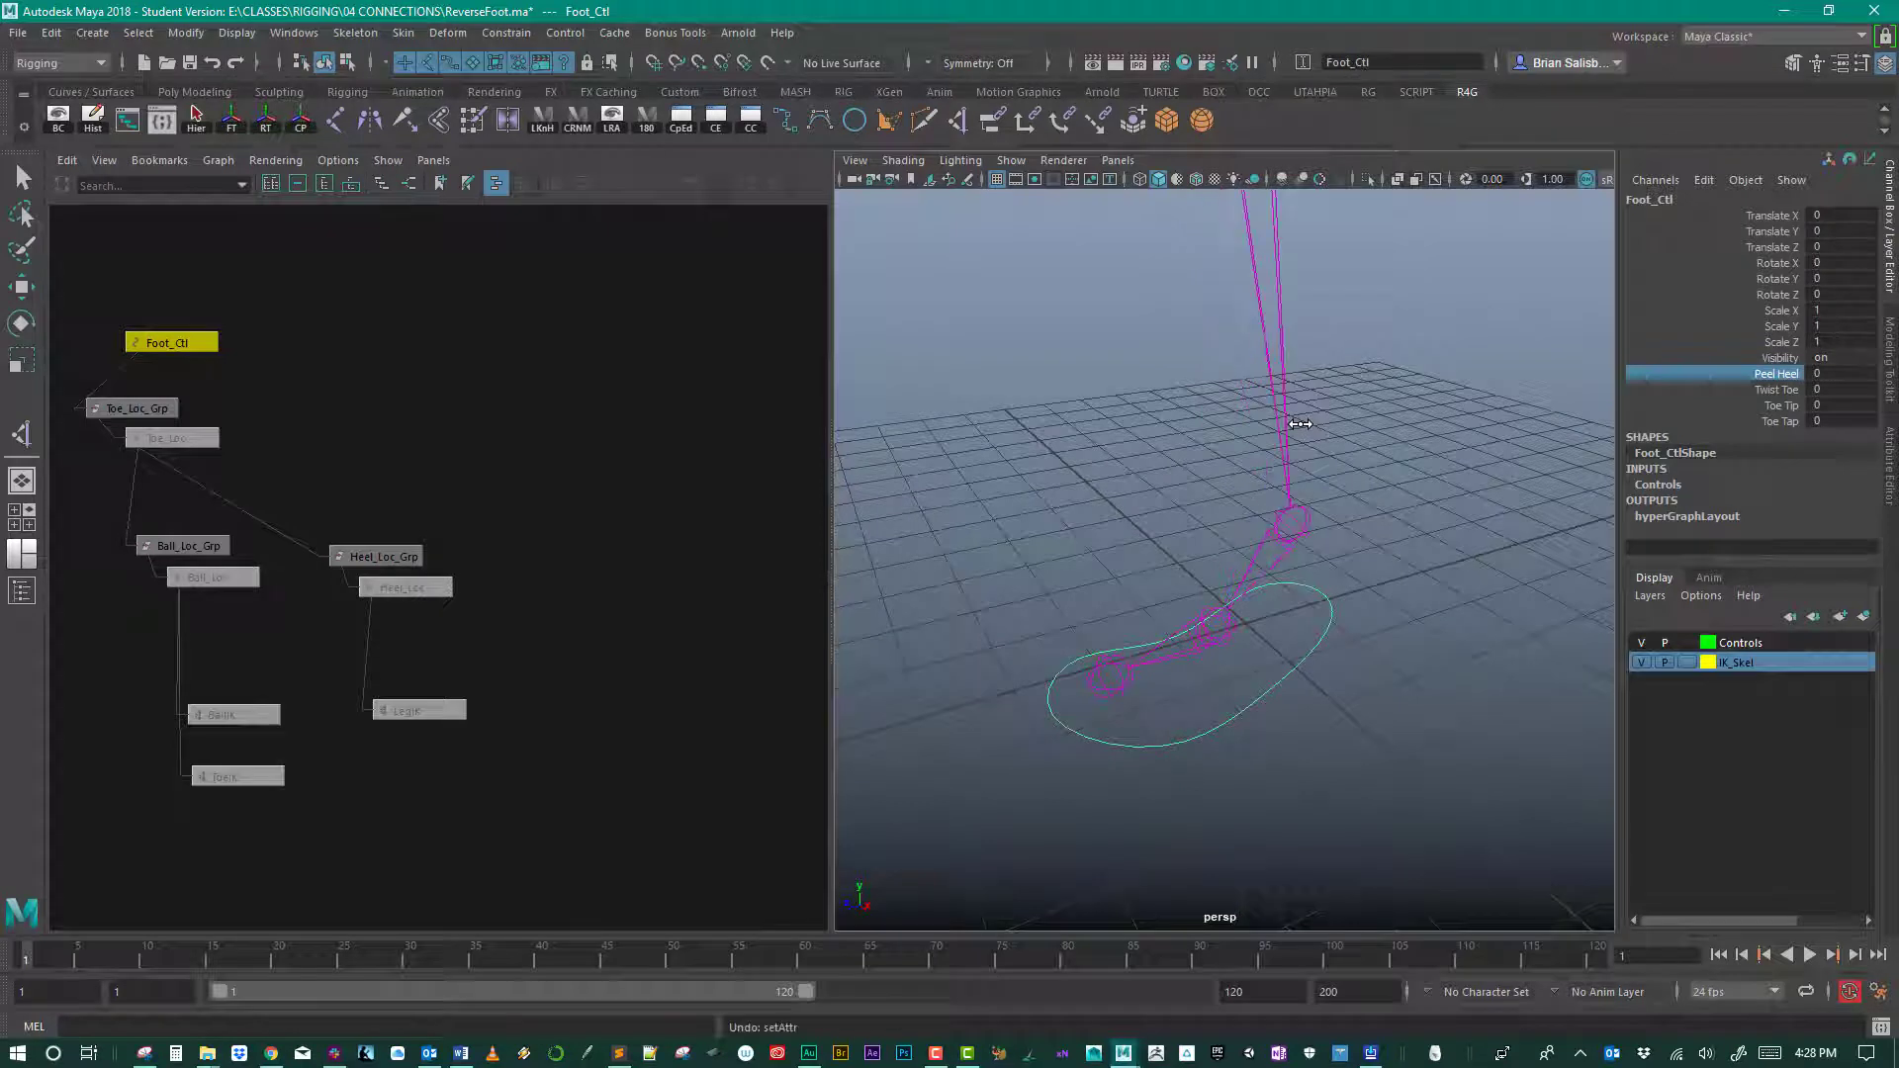
Step: Test Foot_Ctl's Twist Toe and Toe Tip attributes by varying their values interactively, undoing each change
left_click(1776, 390)
middle_click_drag(1504, 400, 1570, 394)
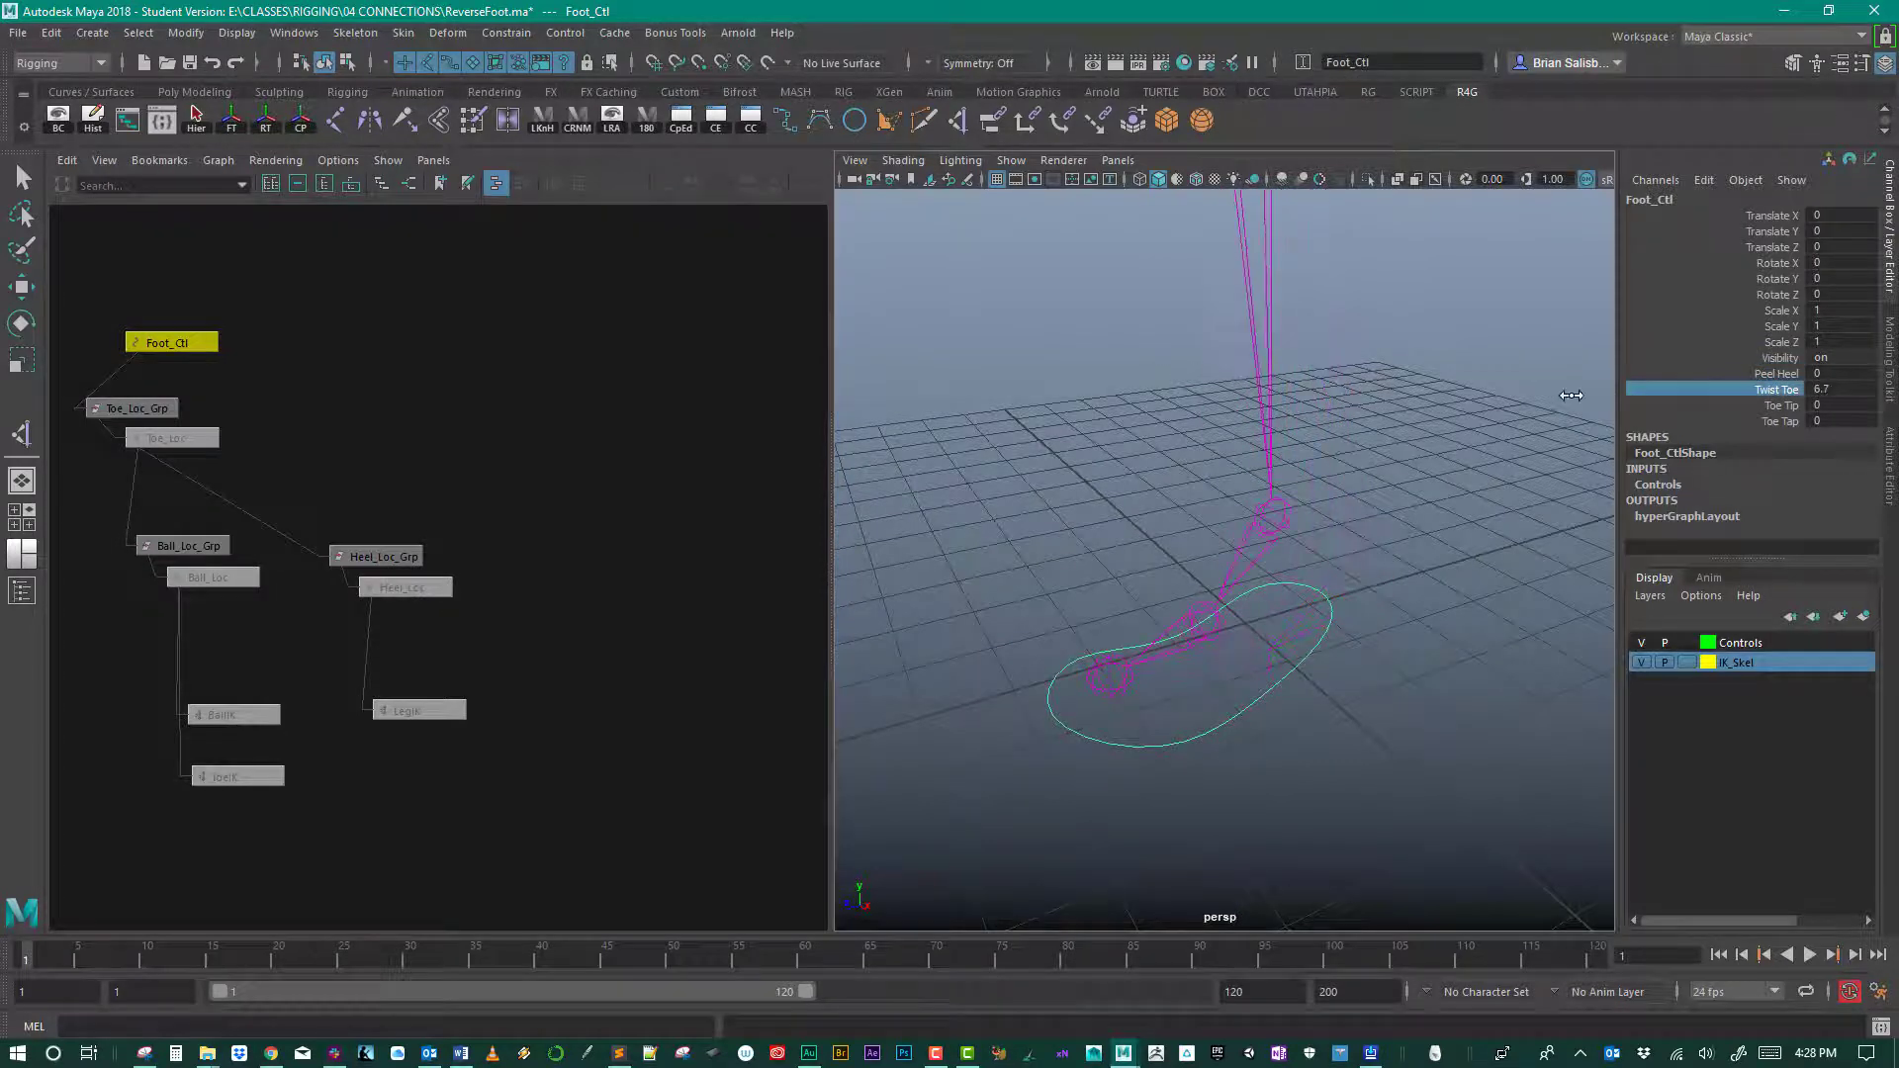
key("ctrl+z")
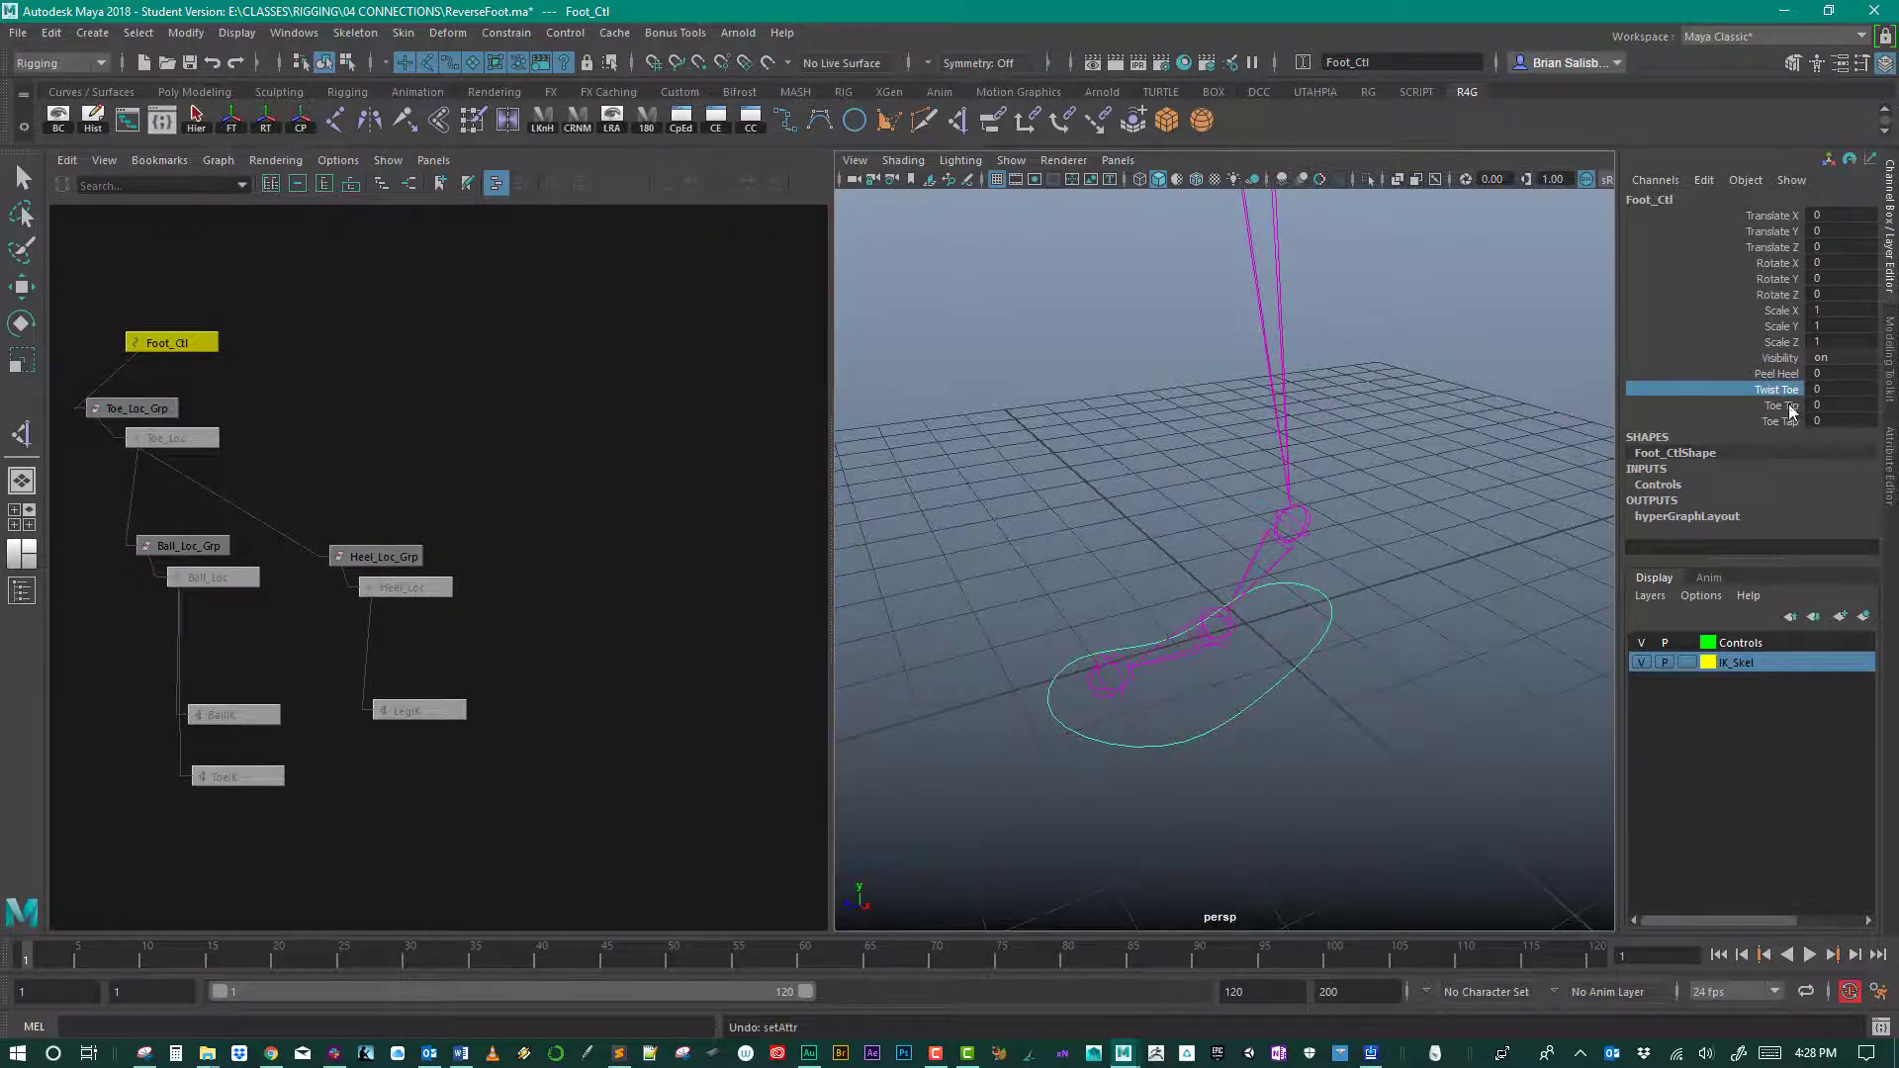
left_click(1788, 408)
middle_click_drag(1499, 413, 1182, 487)
key("ctrl+z")
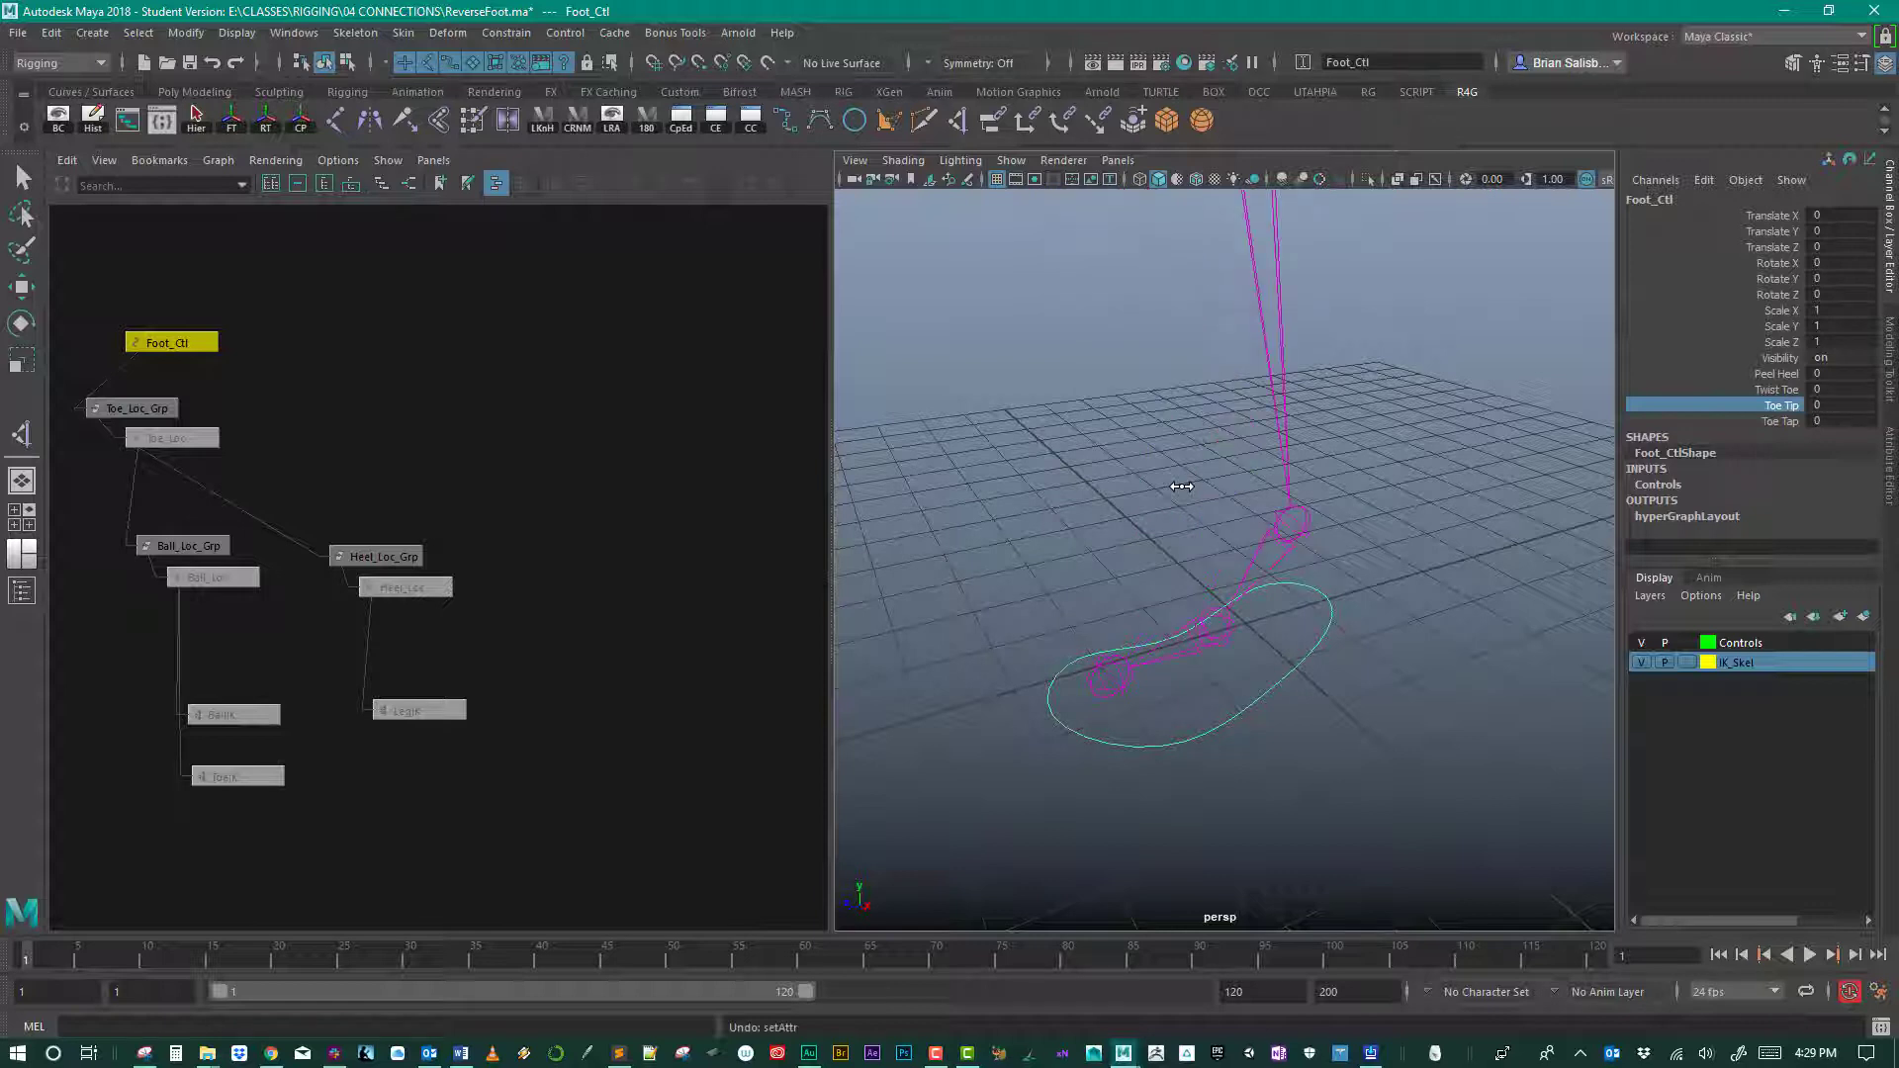
Step: Test Foot_Ctl's Toe Tap attribute by varying its value interactively, open the value for editing, and deselect the control
left_click(1785, 422)
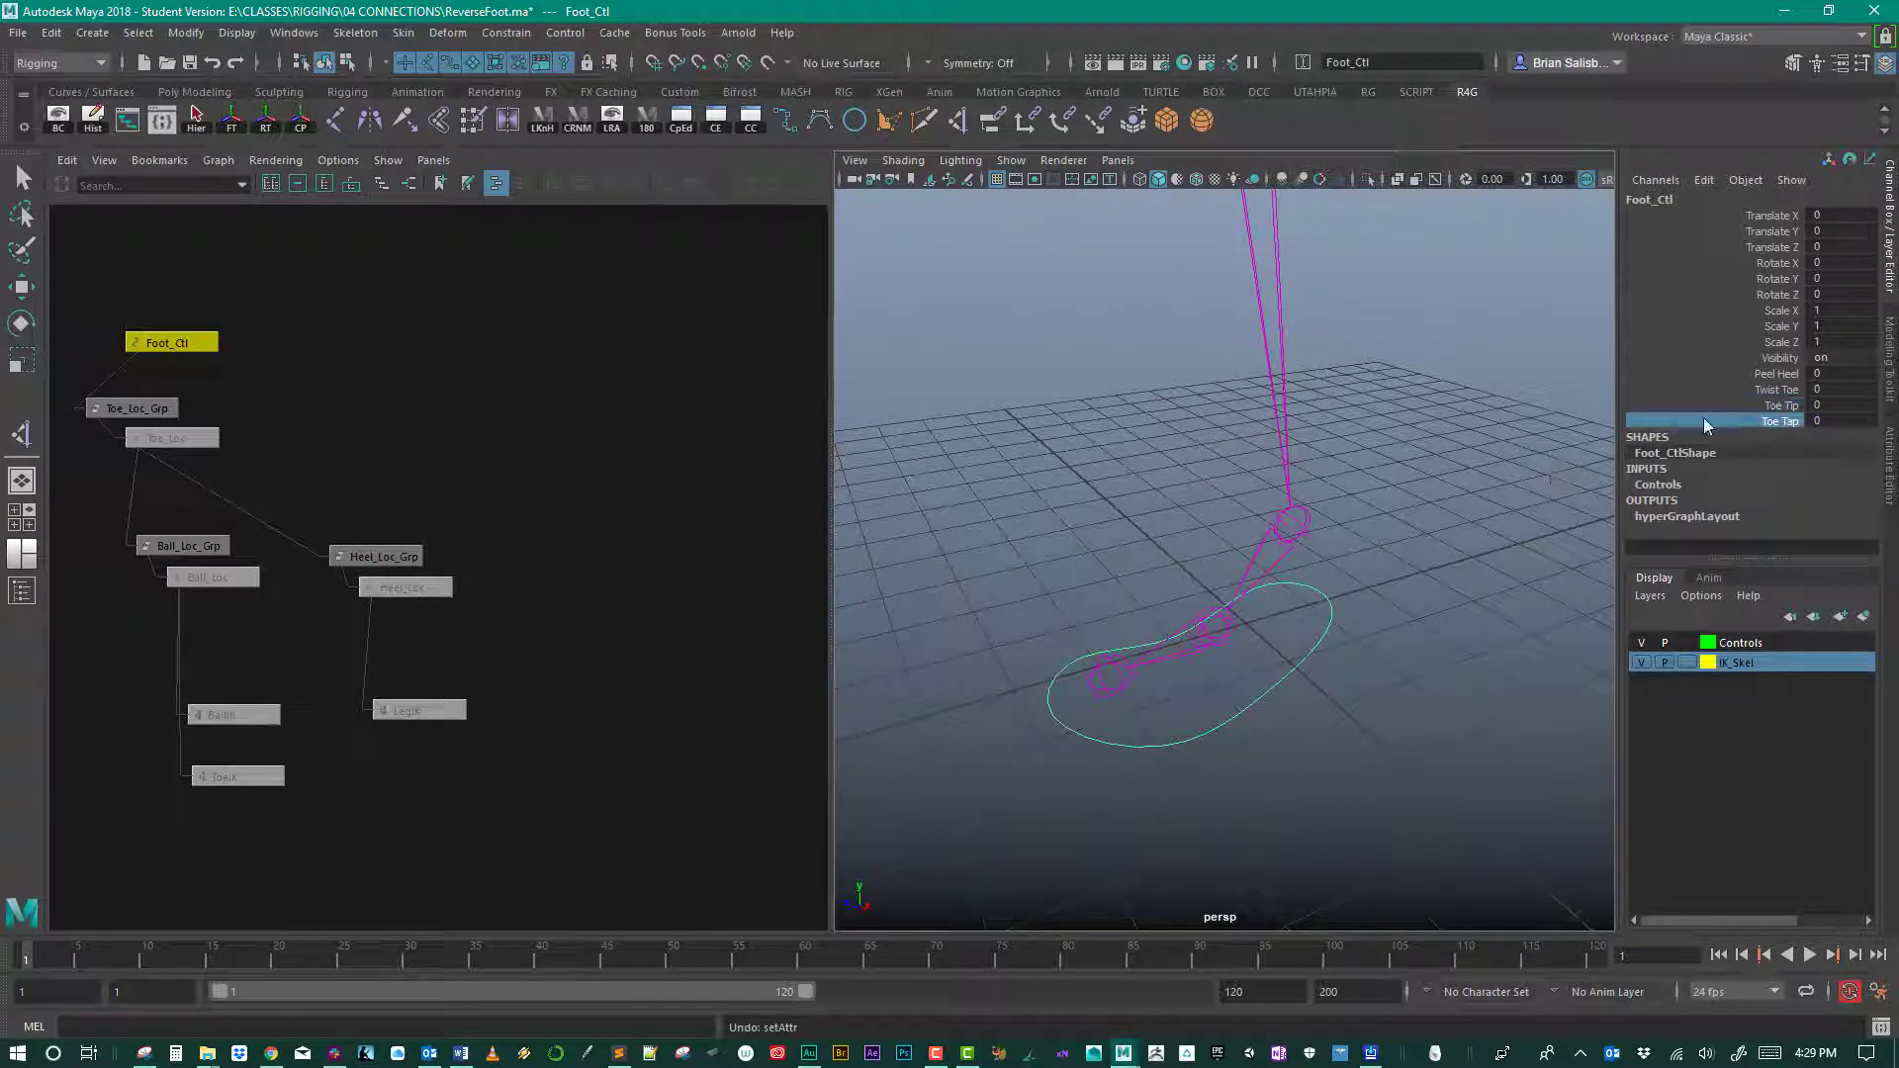
mouse_move(1474, 394)
middle_mouse_down()
mouse_move(1611, 400)
mouse_move(1606, 416)
mouse_move(1462, 410)
middle_mouse_up()
left_click(1846, 418)
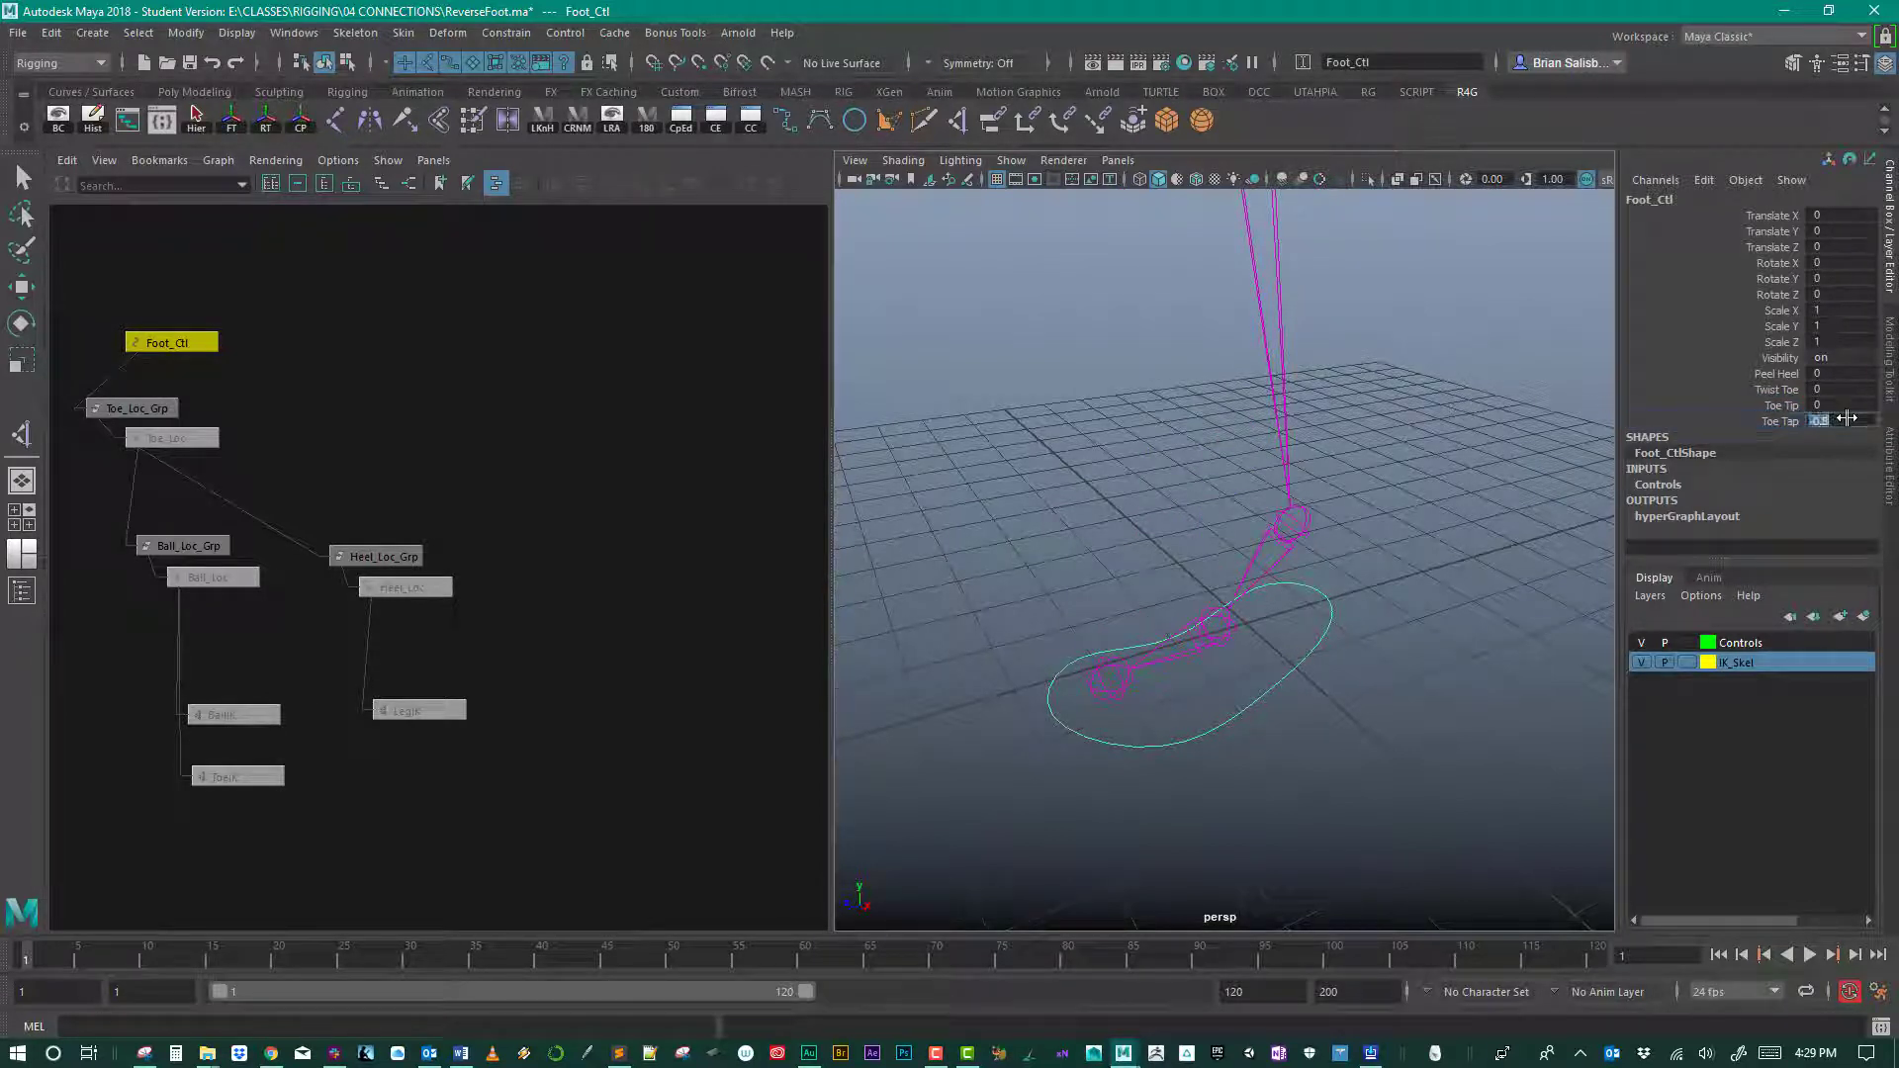
left_click(1491, 362)
left_click_drag(1472, 407, 976, 373, "alt")
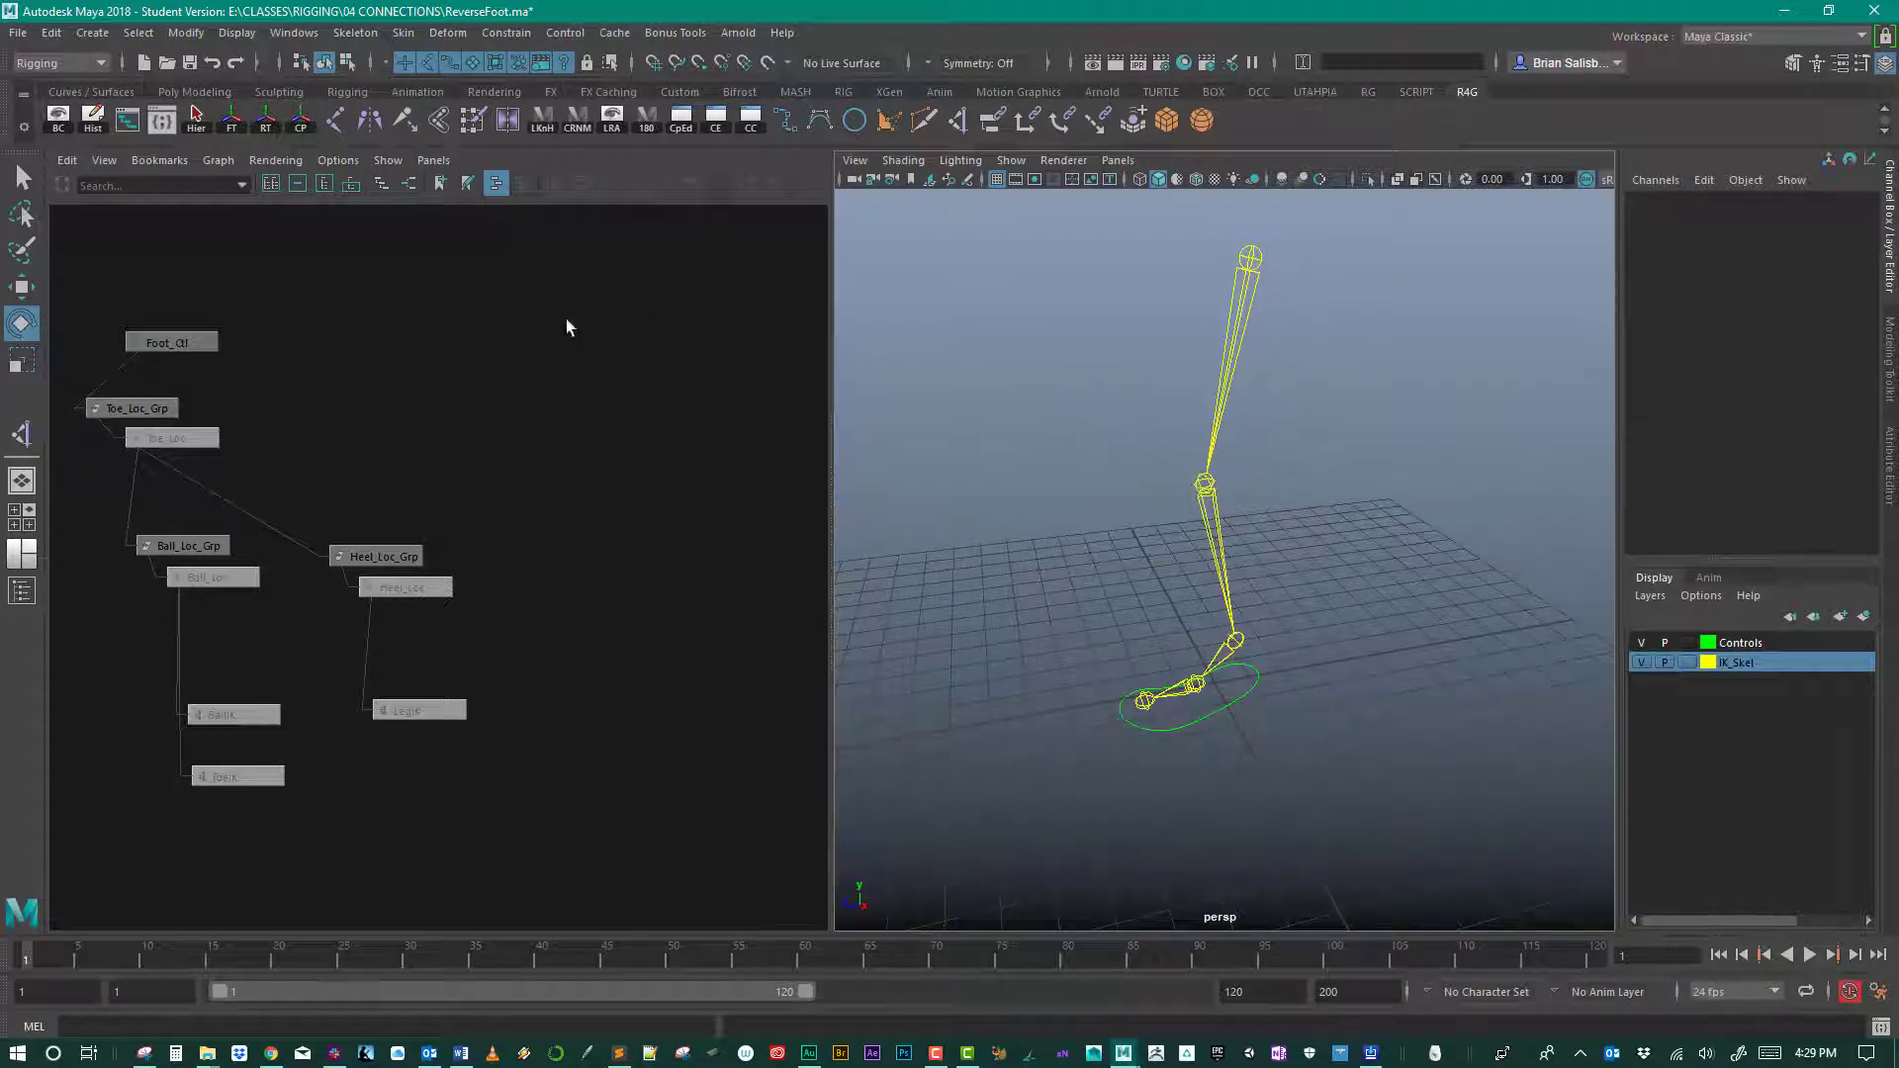
middle_click_drag(566, 319, 670, 323, "alt")
scroll(677, 325, "up", 1)
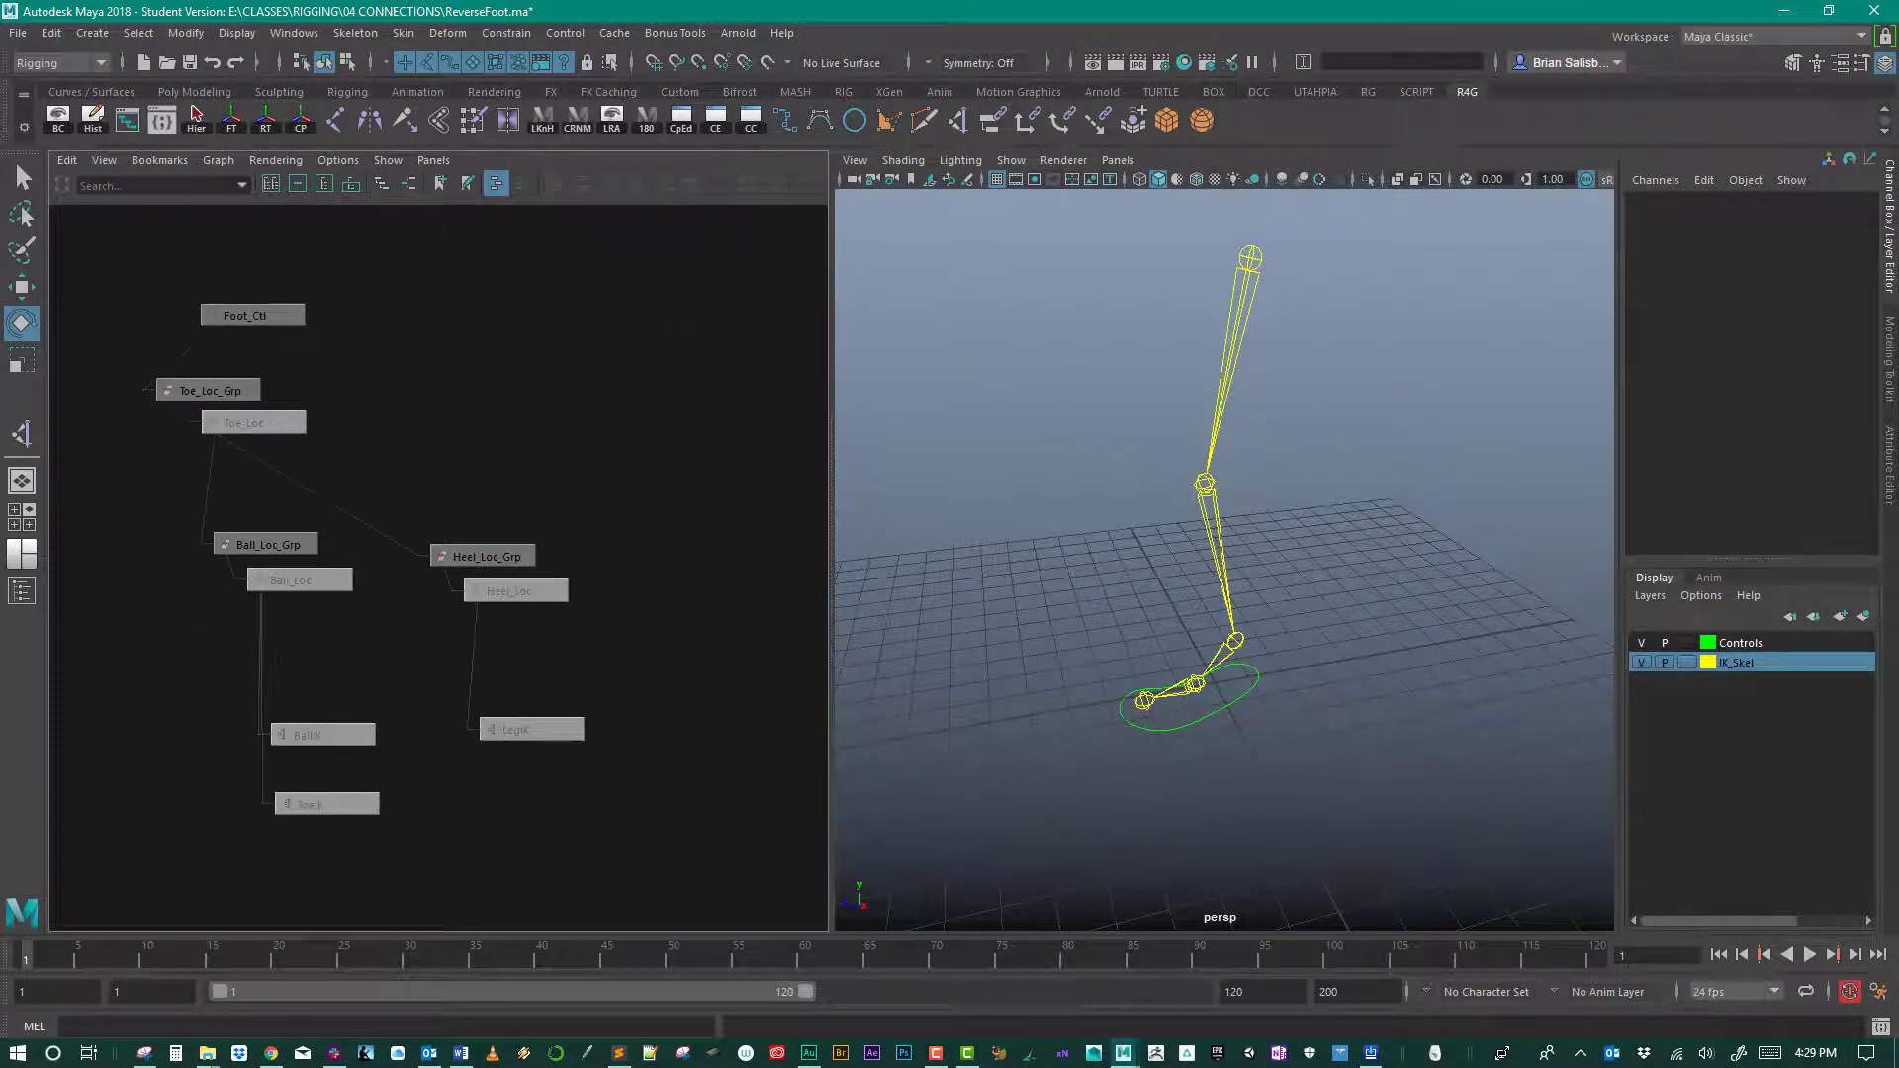